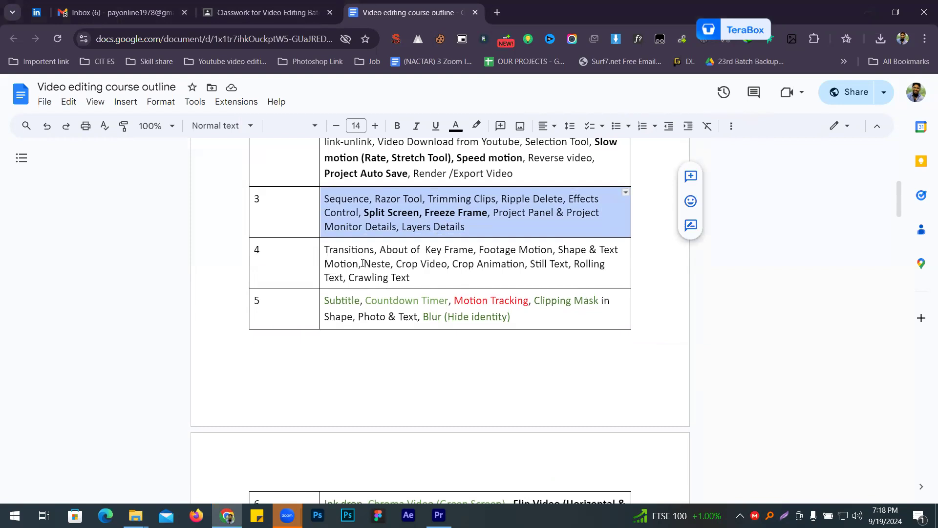
- Highlight the Crop Video, Crop Animation, Neste, Still Text, Rolling Text and Crawling Text topics in row 4 of the course outline
{"action": "left_click_drag", "start_coordinate": [397, 264], "coordinate": [523, 264]}
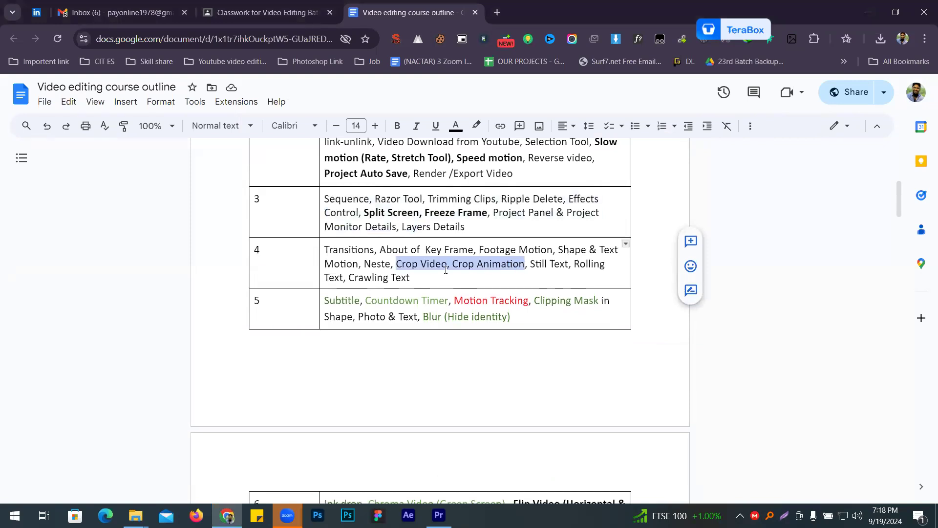
{"action": "double_click", "coordinate": [382, 263]}
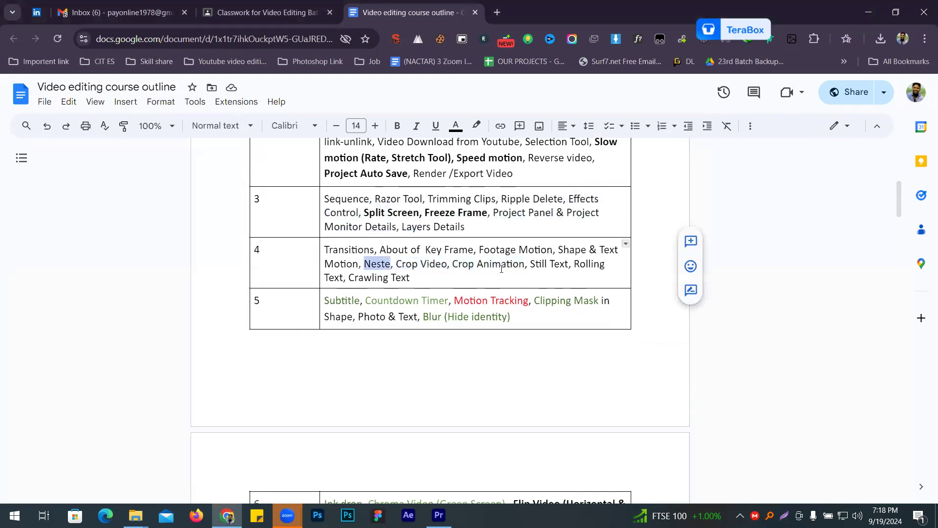
{"action": "left_click_drag", "start_coordinate": [539, 265], "coordinate": [396, 274]}
{"action": "double_click", "coordinate": [588, 263]}
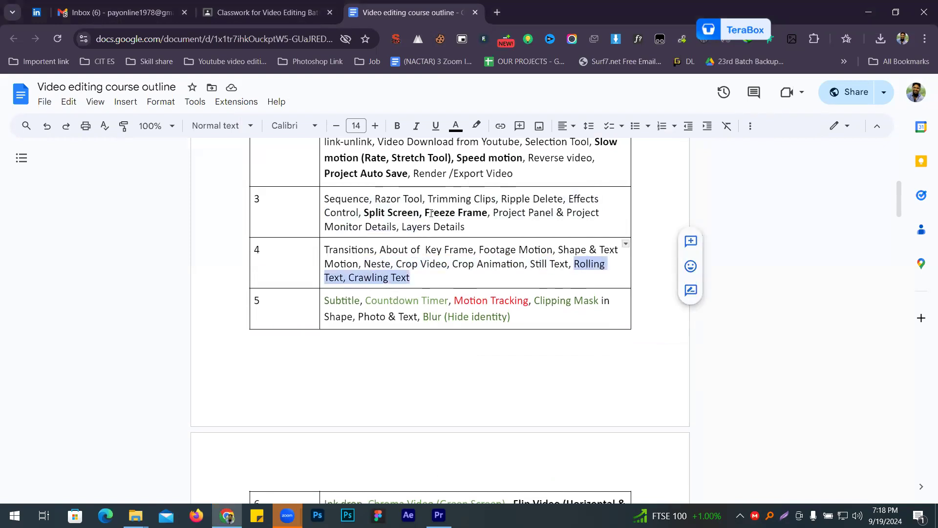
{"action": "double_click", "coordinate": [372, 263]}
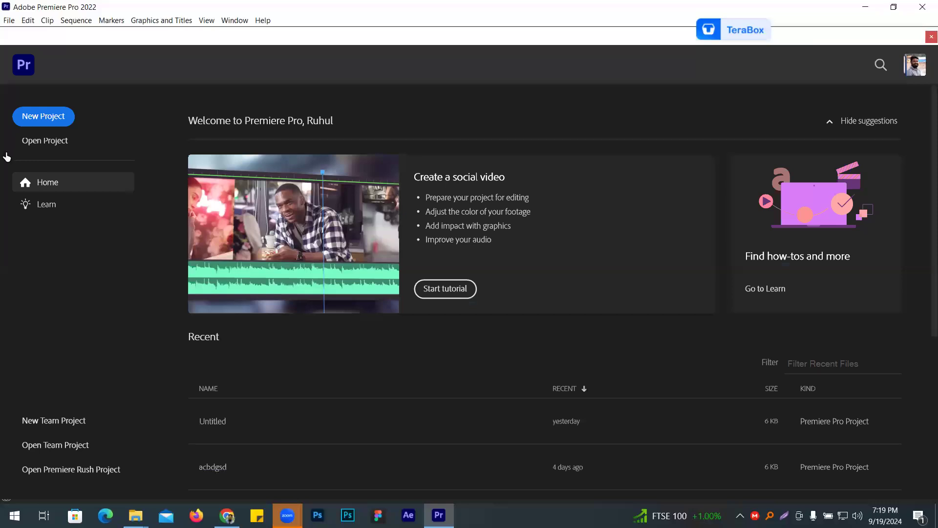
- Switch to Premiere Pro and create a new project named Untitled in the Class 1 folder, replacing the existing file
{"action": "left_click", "coordinate": [64, 117]}
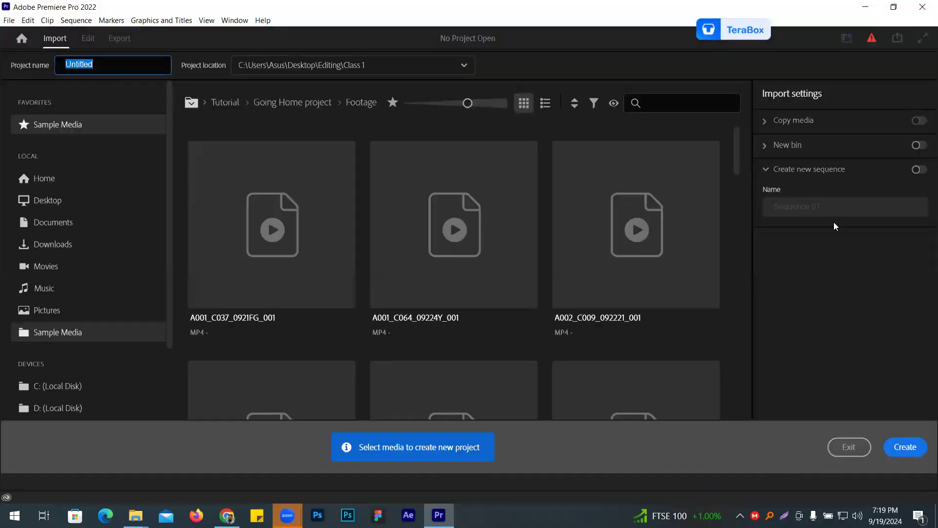
{"action": "left_click", "coordinate": [905, 450]}
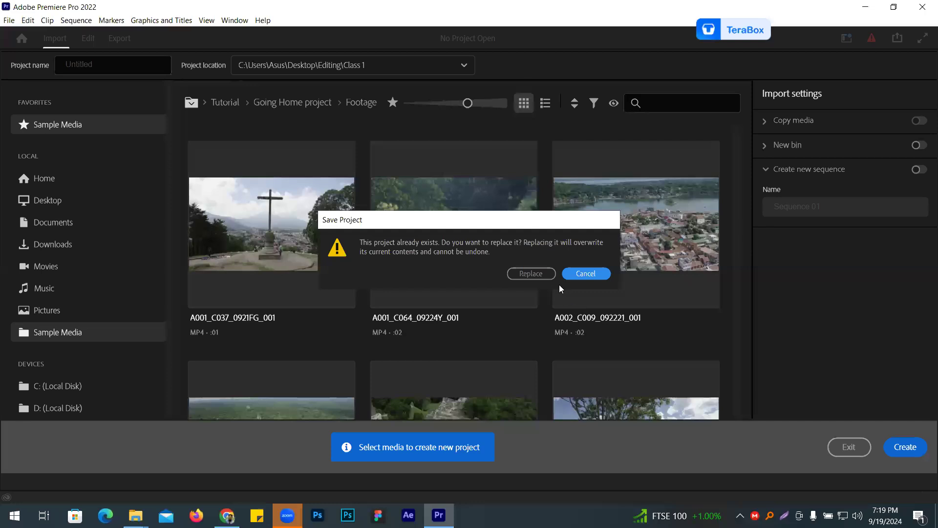
{"action": "left_click", "coordinate": [545, 277]}
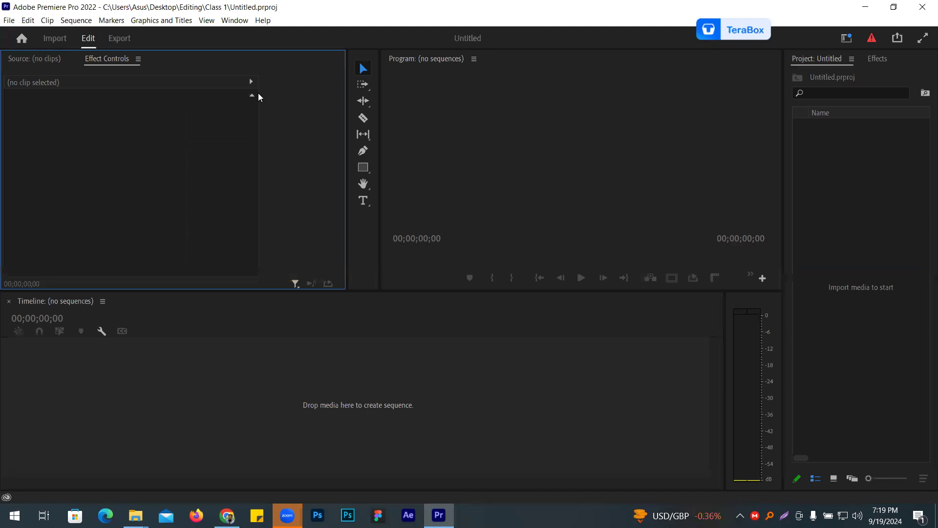
- Import 1.ts from the Editing folder and place it in the empty timeline to create a sequence
{"action": "double_click", "coordinate": [854, 184]}
{"action": "left_click_drag", "start_coordinate": [762, 29], "coordinate": [907, 29]}
{"action": "double_click", "coordinate": [403, 214]}
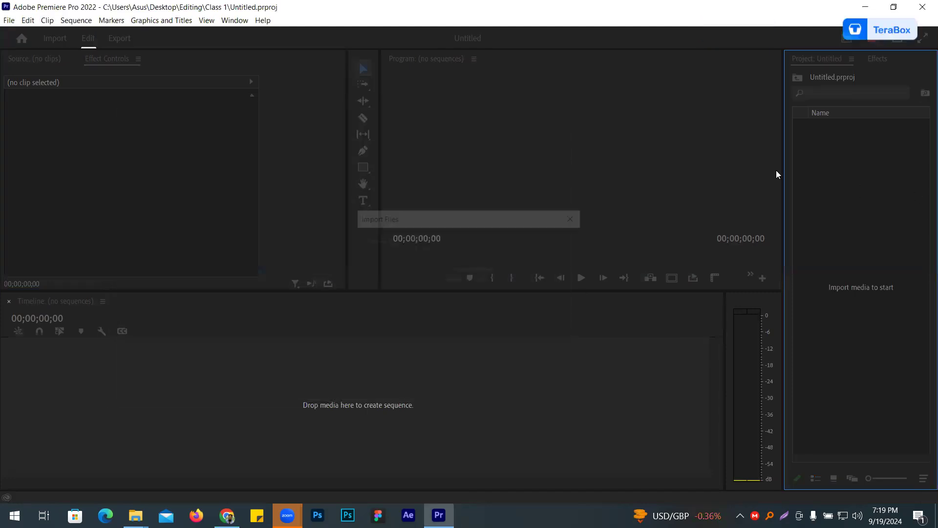
{"action": "left_click_drag", "start_coordinate": [837, 131], "coordinate": [557, 310]}
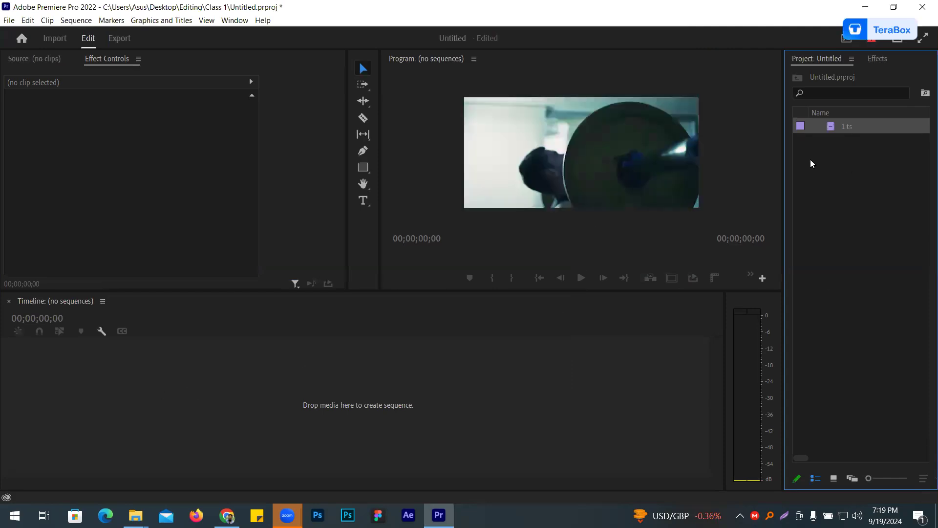
- Import 2.ts and place it on track V2 above the 1.ts clip, at the start of the sequence
{"action": "key", "text": "ctrl+i"}
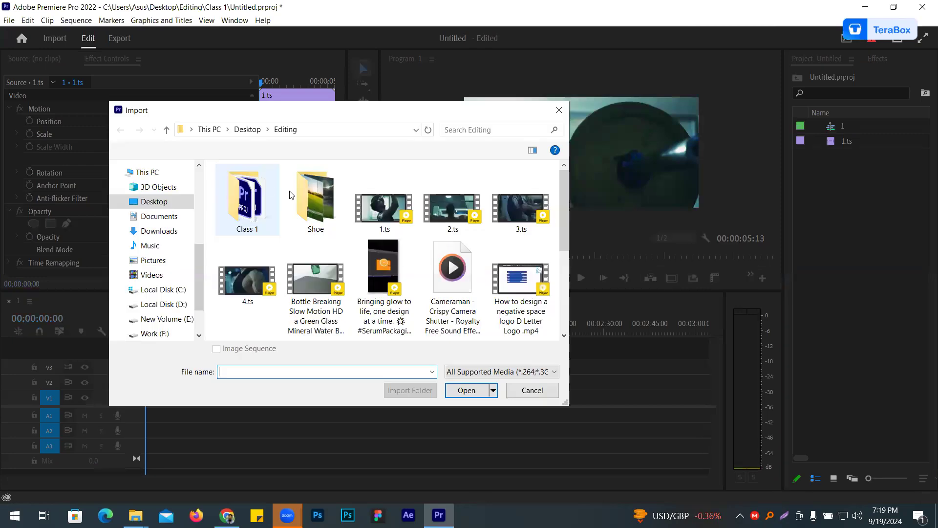
{"action": "double_click", "coordinate": [438, 223]}
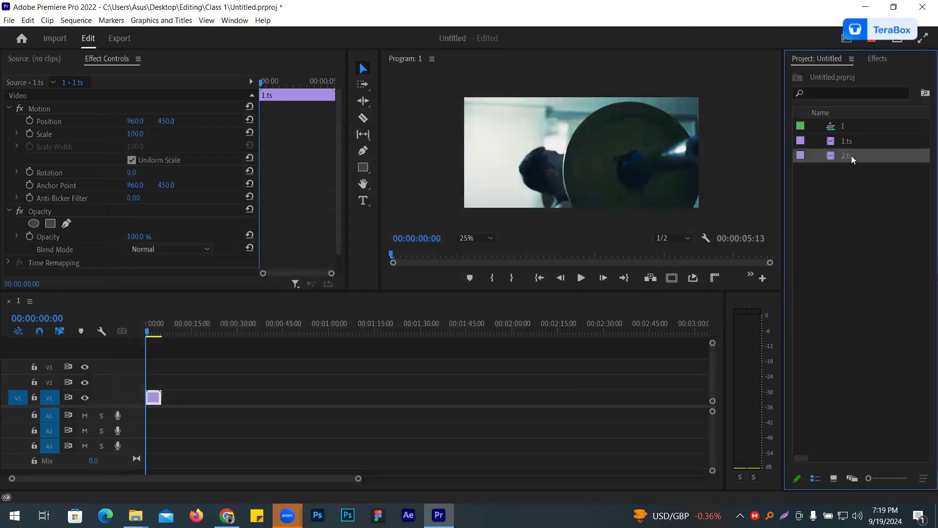
{"action": "left_click_drag", "start_coordinate": [216, 340], "coordinate": [161, 382]}
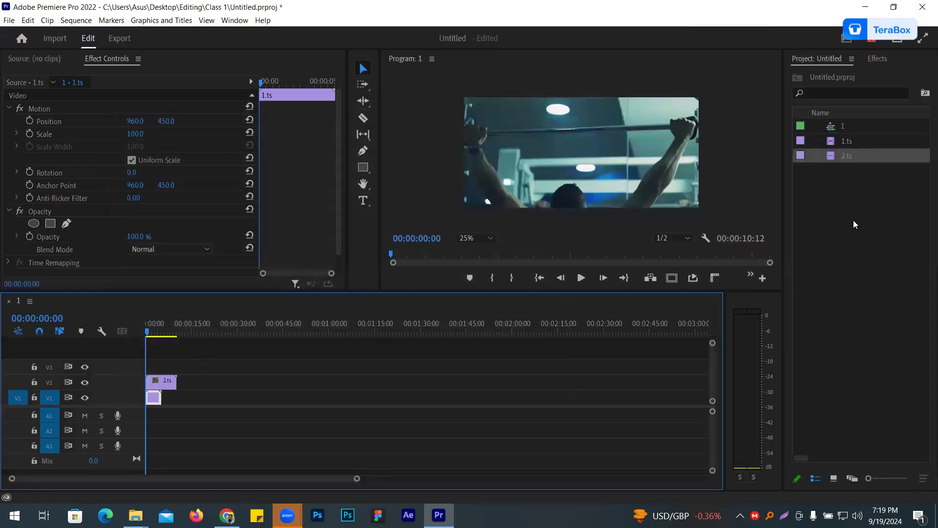
- Import the Bottle Breaking Slow Motion video and place it on track V3 at the start of the sequence
{"action": "key", "text": "ctrl+i"}
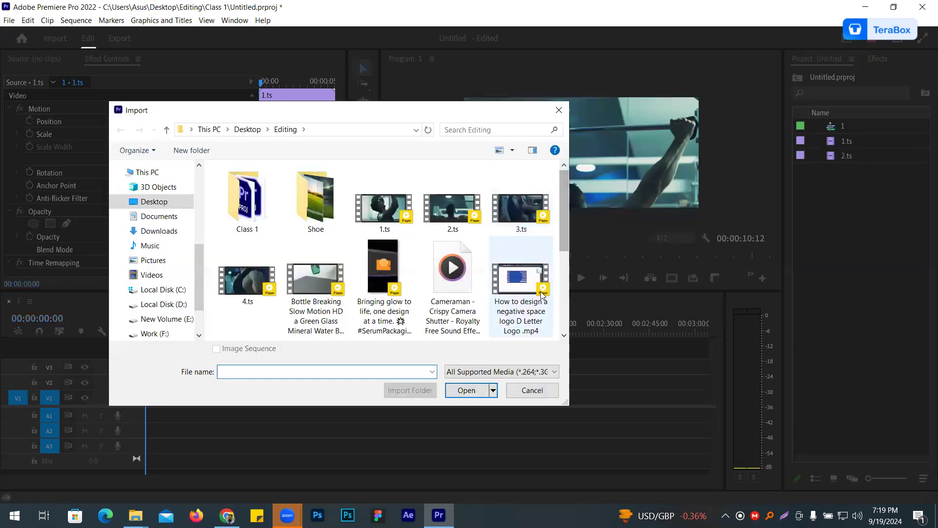
{"action": "double_click", "coordinate": [327, 314]}
{"action": "left_click_drag", "start_coordinate": [874, 171], "coordinate": [161, 367]}
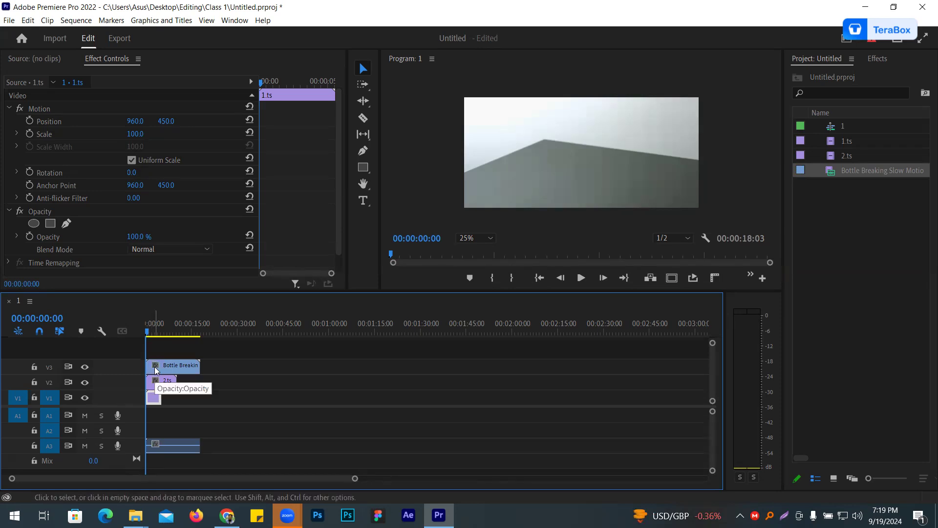
- Nest all the stacked clips in the timeline into a nested sequence named sd
{"action": "left_click_drag", "start_coordinate": [153, 350], "coordinate": [171, 422]}
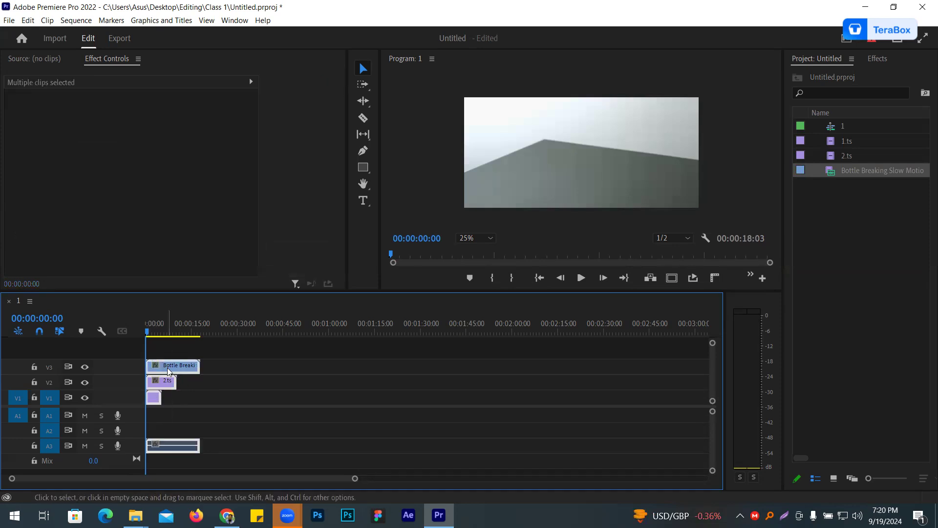
{"action": "right_click", "coordinate": [168, 372]}
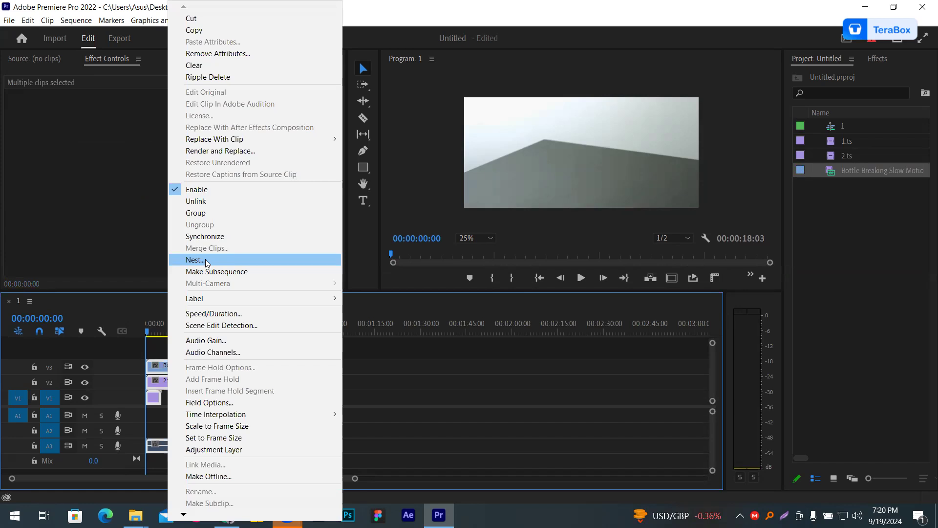
{"action": "left_click", "coordinate": [206, 260]}
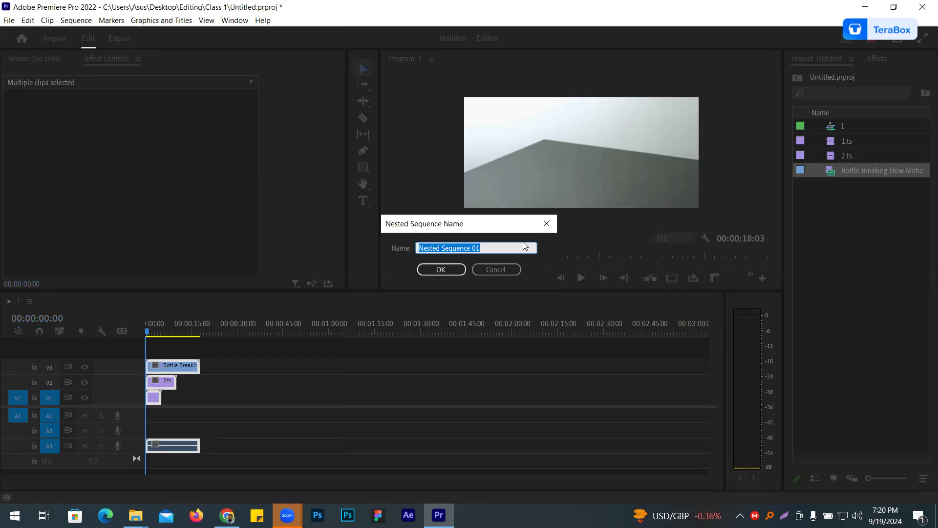
{"action": "type", "text": "sd"}
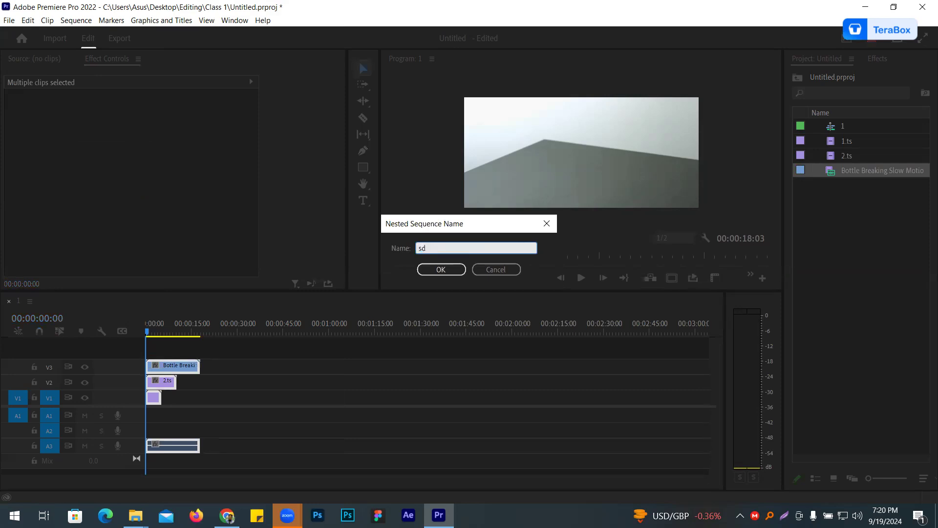
{"action": "left_click", "coordinate": [440, 269]}
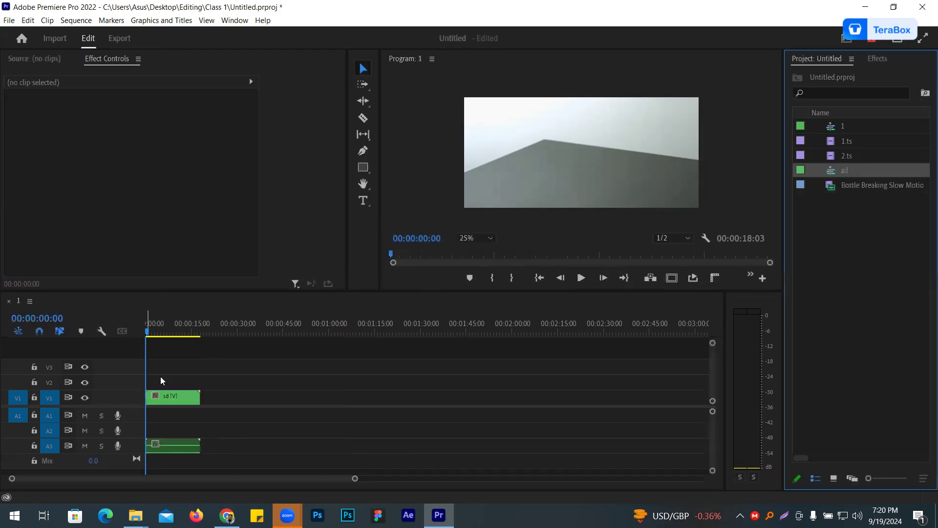
- Open the nested sequence sd from its clip on track V1 and select all the clips inside it
{"action": "left_click", "coordinate": [174, 398]}
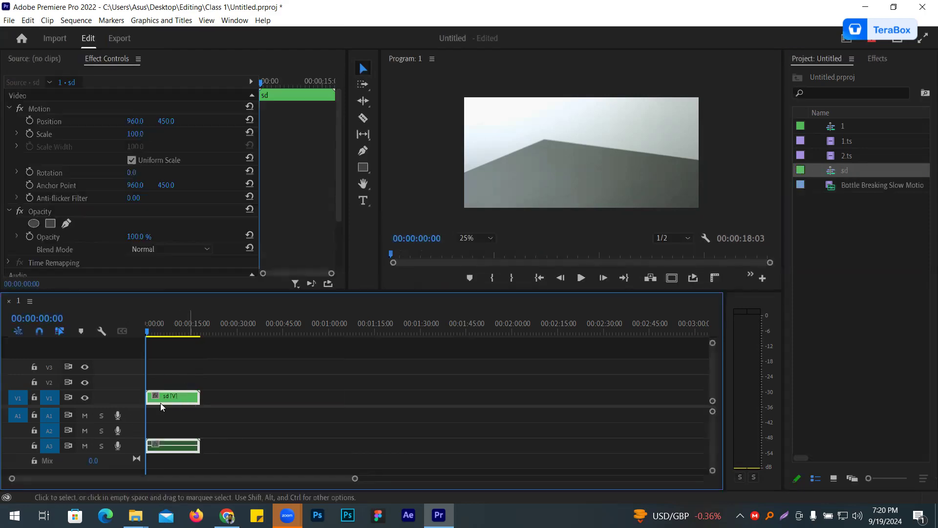
{"action": "right_click", "coordinate": [176, 399]}
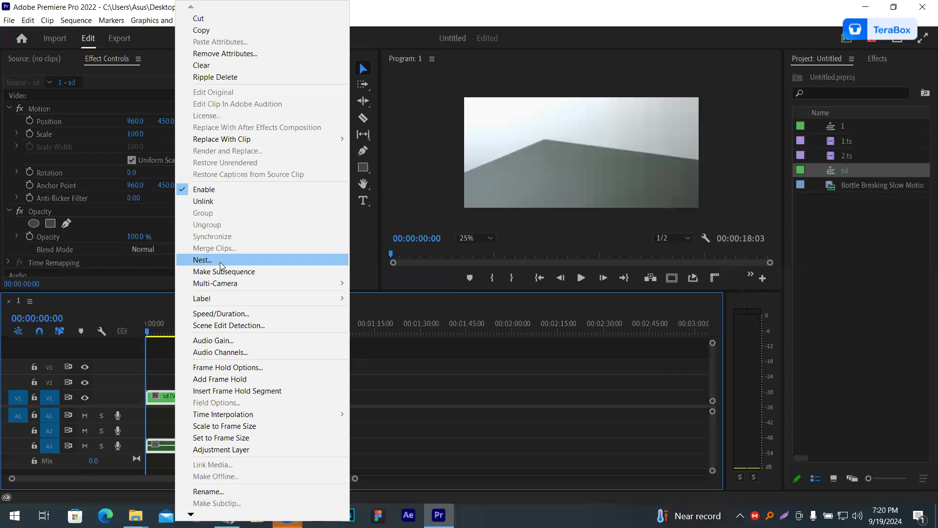
{"action": "left_click", "coordinate": [381, 381]}
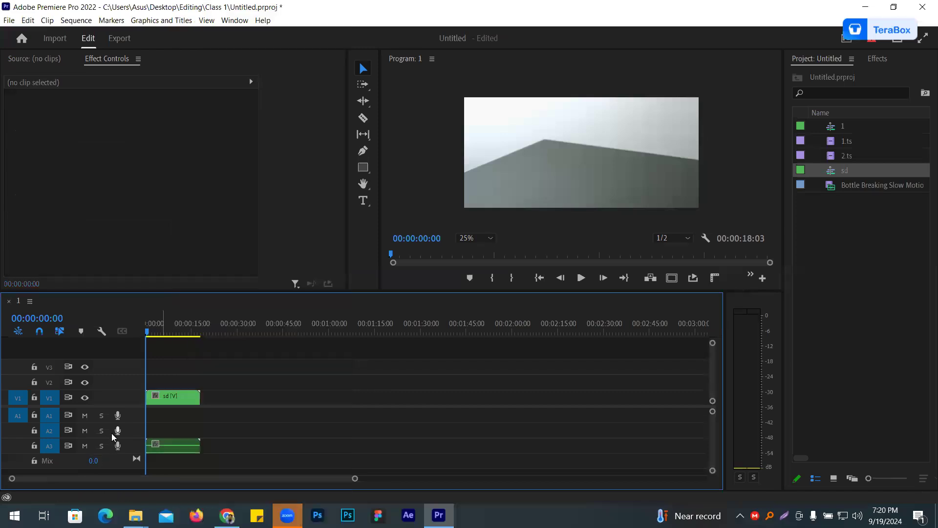
{"action": "left_click", "coordinate": [169, 398]}
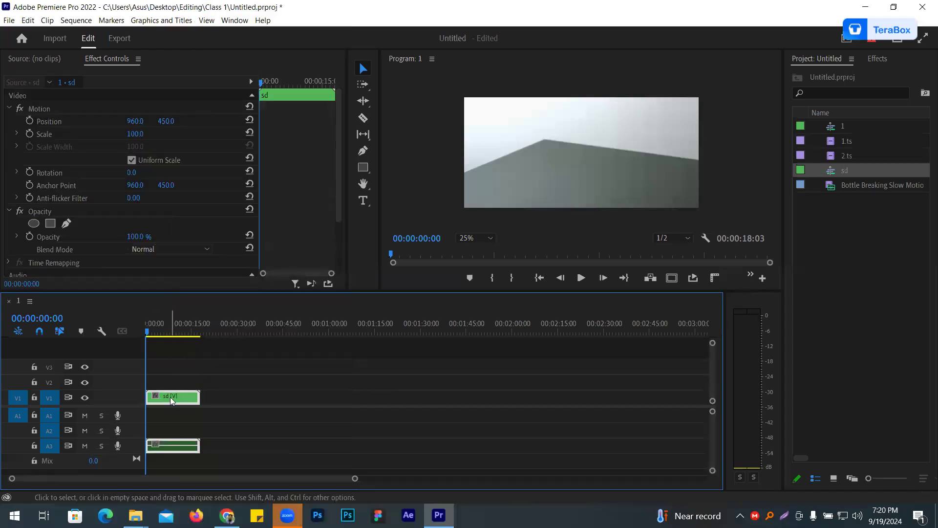
{"action": "double_click", "coordinate": [171, 398]}
{"action": "left_click_drag", "start_coordinate": [178, 350], "coordinate": [142, 445]}
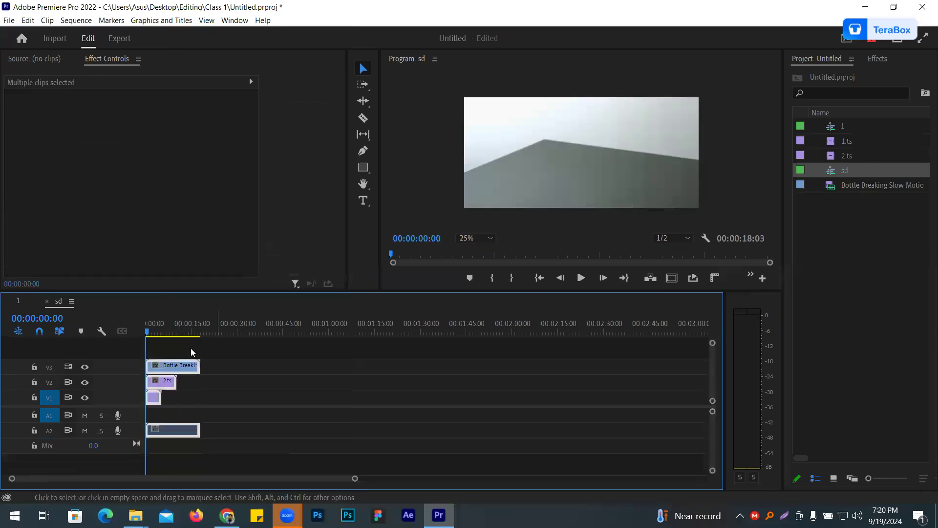
- Switch between sequence 1 and the nested sequence sd to compare their clips, ending in sequence 1
{"action": "left_click", "coordinate": [20, 302]}
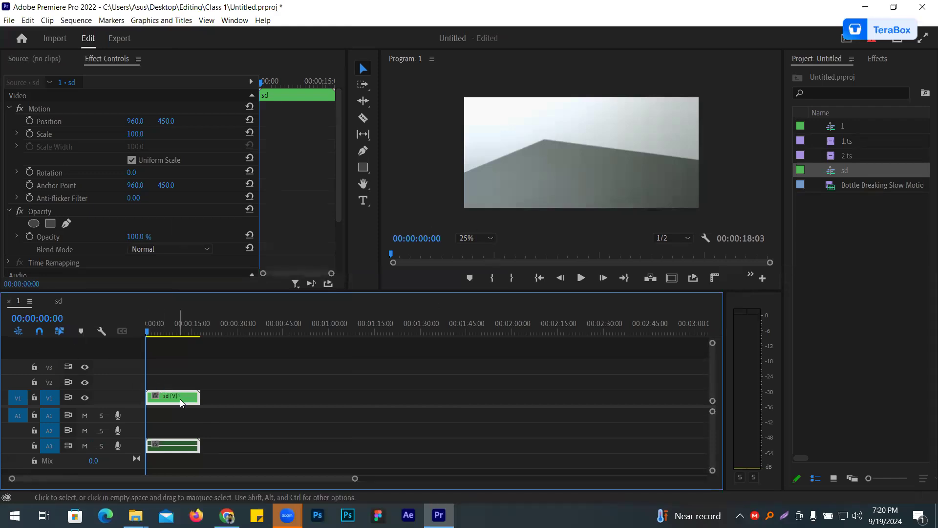
{"action": "left_click", "coordinate": [60, 300]}
{"action": "left_click_drag", "start_coordinate": [165, 348], "coordinate": [187, 431]}
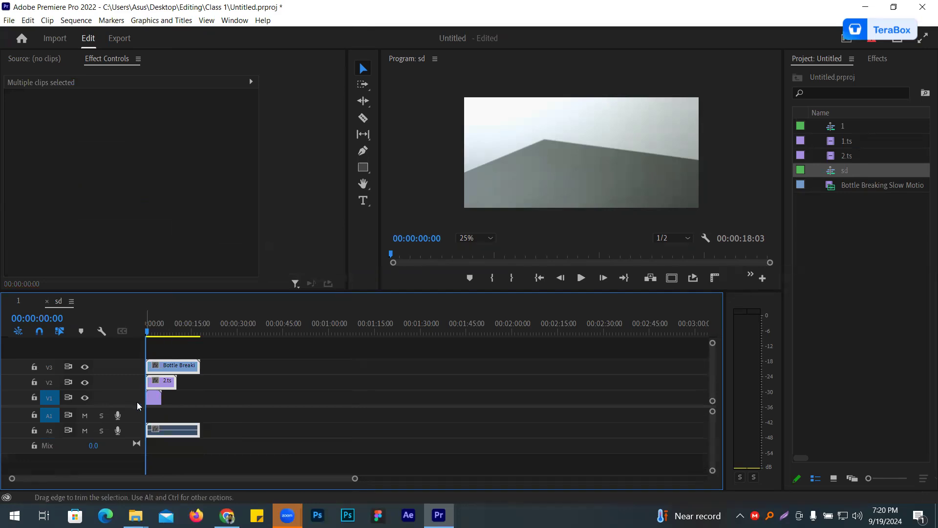
{"action": "left_click", "coordinate": [24, 300]}
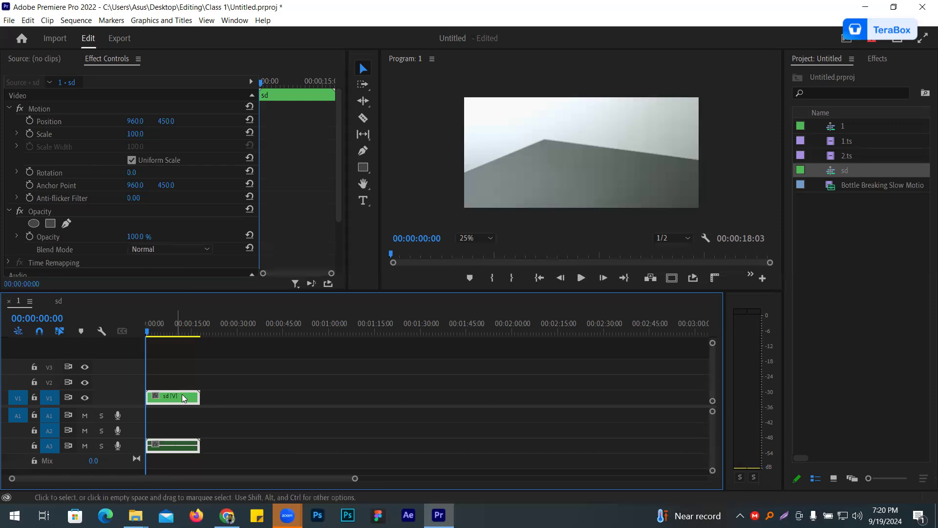
- Delete the nested sd clip from sequence 1 and remove all items from the project
{"action": "key", "text": "Delete"}
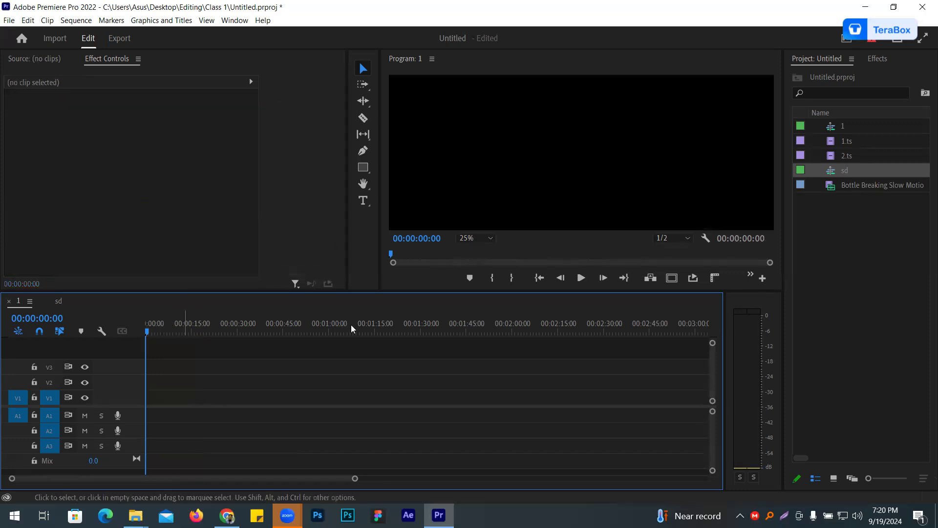
{"action": "left_click_drag", "start_coordinate": [879, 257], "coordinate": [790, 90]}
{"action": "key", "text": "Delete"}
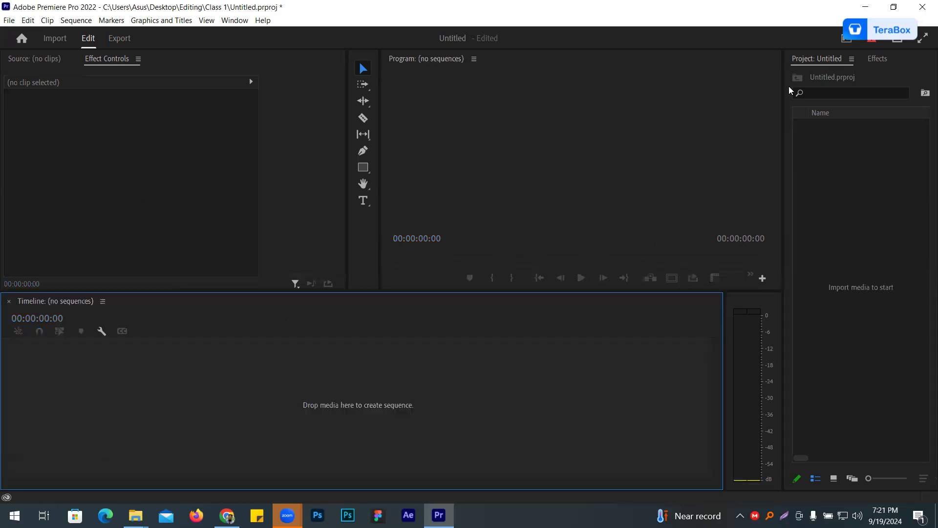
- Switch to the course outline in Chrome and highlight the Still Text topic in row 4
{"action": "key", "text": "alt+Tab"}
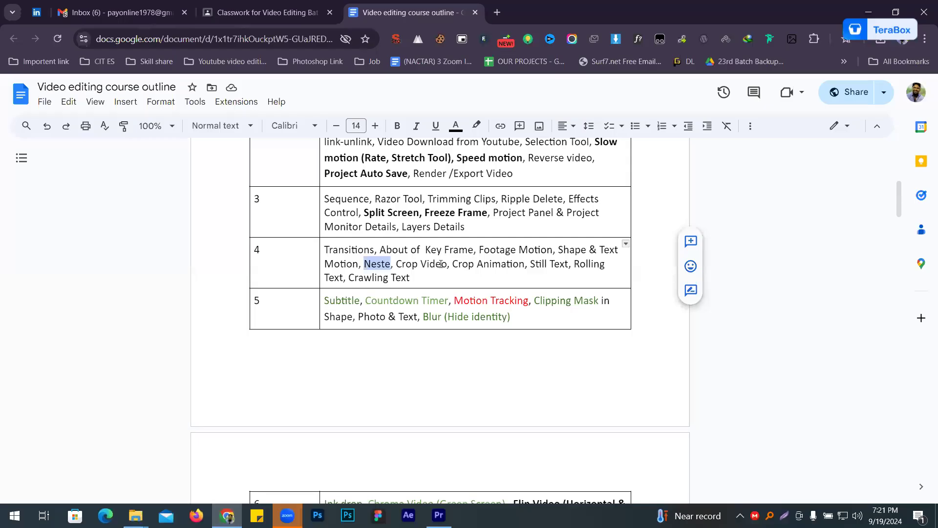
{"action": "left_click_drag", "start_coordinate": [531, 263], "coordinate": [549, 267]}
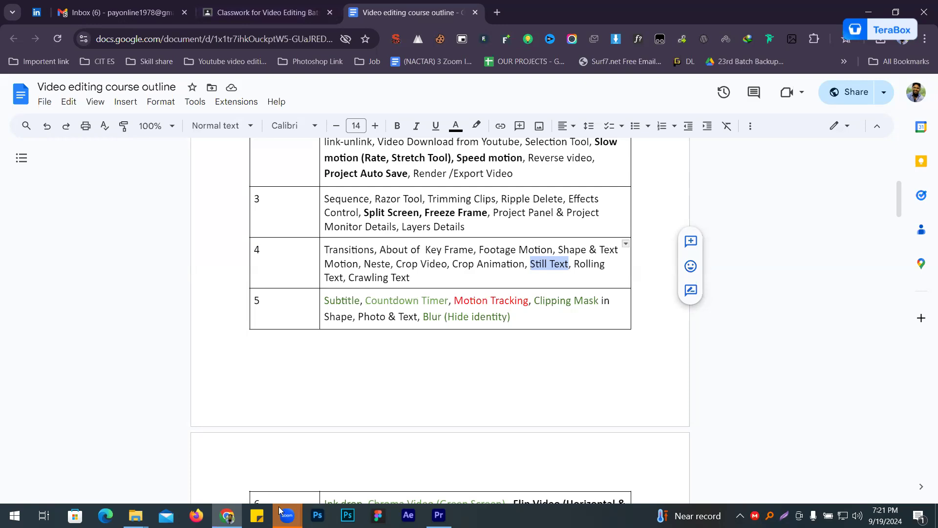
- Switch to Premiere Pro and import the 61b5911c9d37d0449acee390 soccer-ball-on-grass image from the Shoe folder inside Editing
{"action": "left_click", "coordinate": [439, 514]}
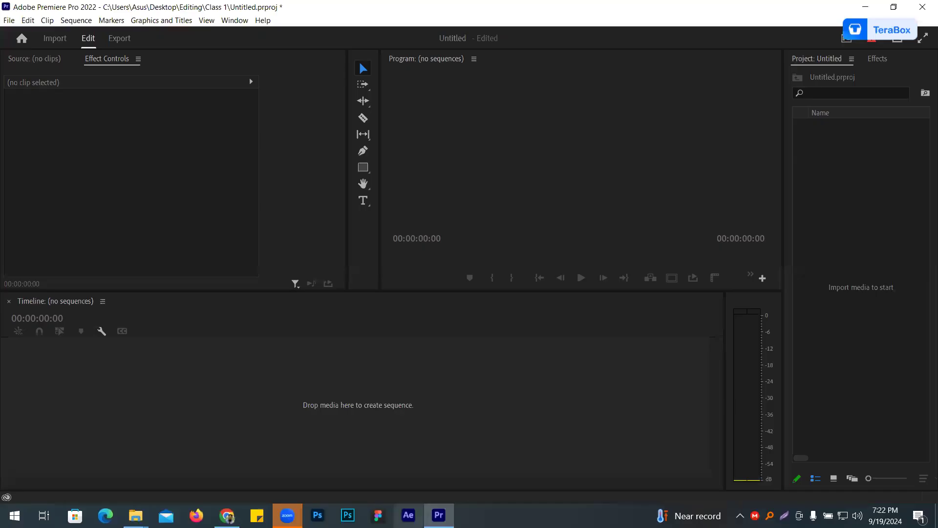
{"action": "left_click", "coordinate": [854, 152]}
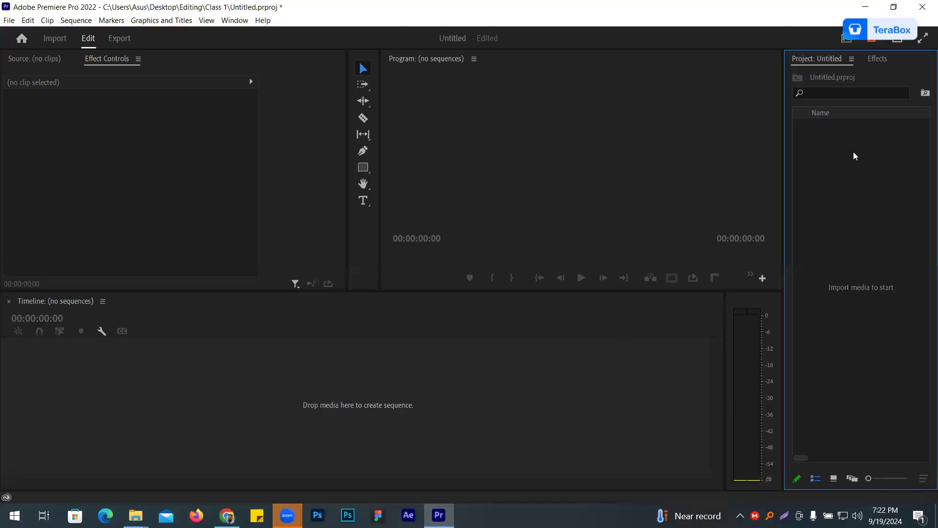
{"action": "double_click", "coordinate": [854, 156]}
{"action": "scroll", "coordinate": [363, 230], "scroll_direction": "down", "scroll_amount": 3}
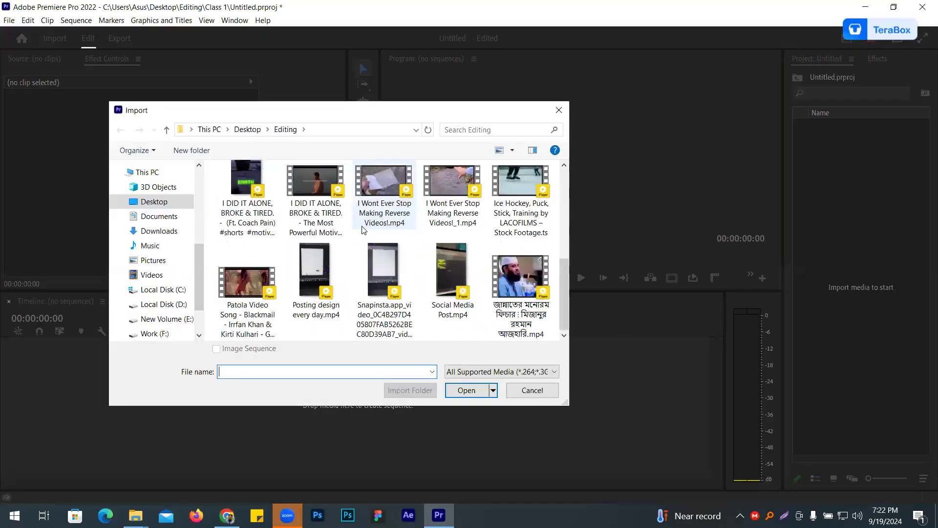
{"action": "scroll", "coordinate": [363, 229], "scroll_direction": "up", "scroll_amount": 5}
{"action": "double_click", "coordinate": [326, 194]}
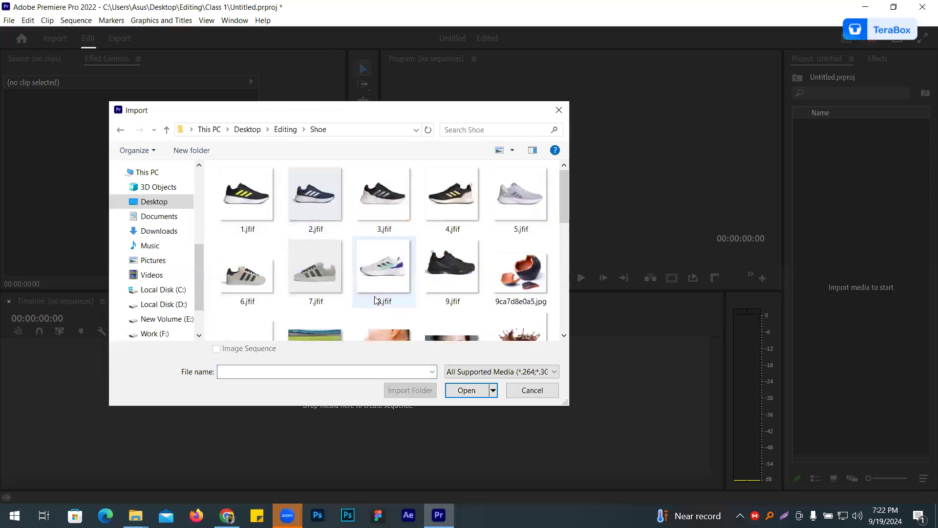
{"action": "scroll", "coordinate": [442, 272], "scroll_direction": "down", "scroll_amount": 3}
{"action": "double_click", "coordinate": [326, 203]}
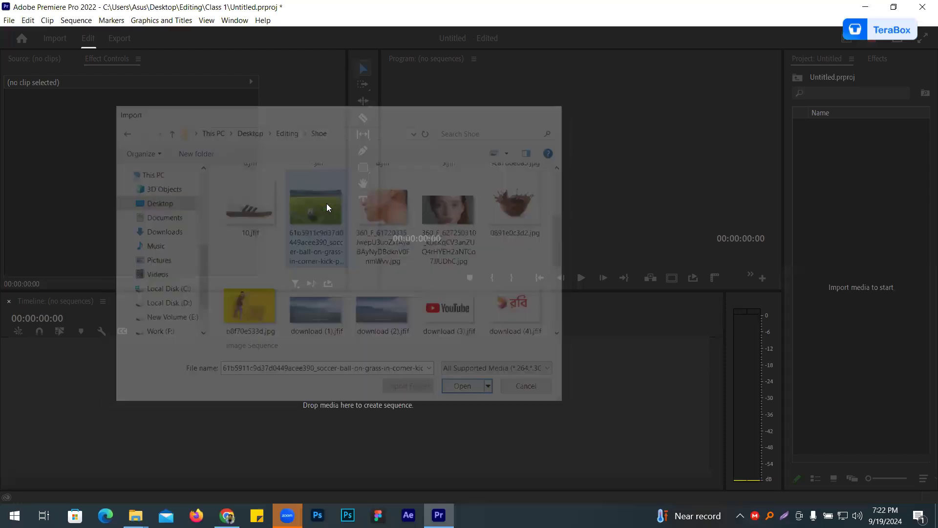
- Create a sequence from the imported soccer ball image and set the Program monitor zoom to Fit
{"action": "left_click_drag", "start_coordinate": [851, 128], "coordinate": [146, 379]}
{"action": "left_click", "coordinate": [213, 328]}
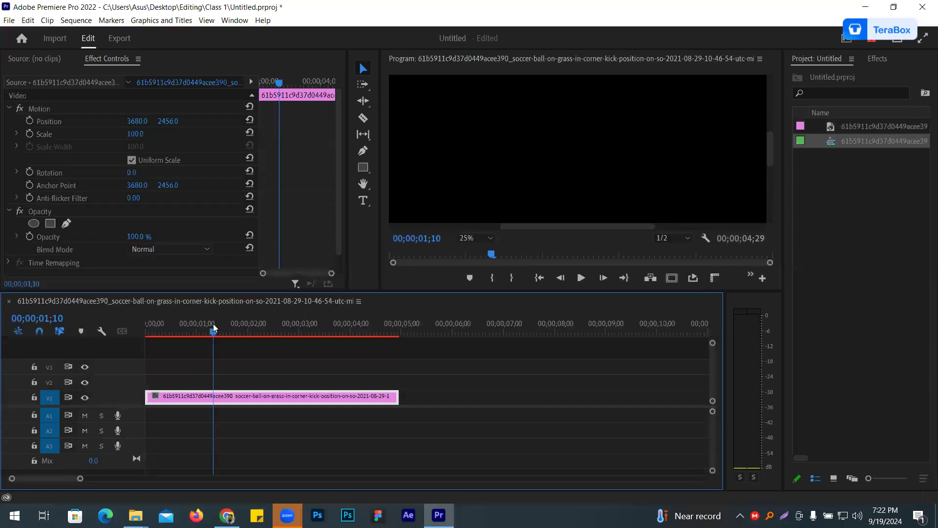
{"action": "left_click", "coordinate": [484, 241]}
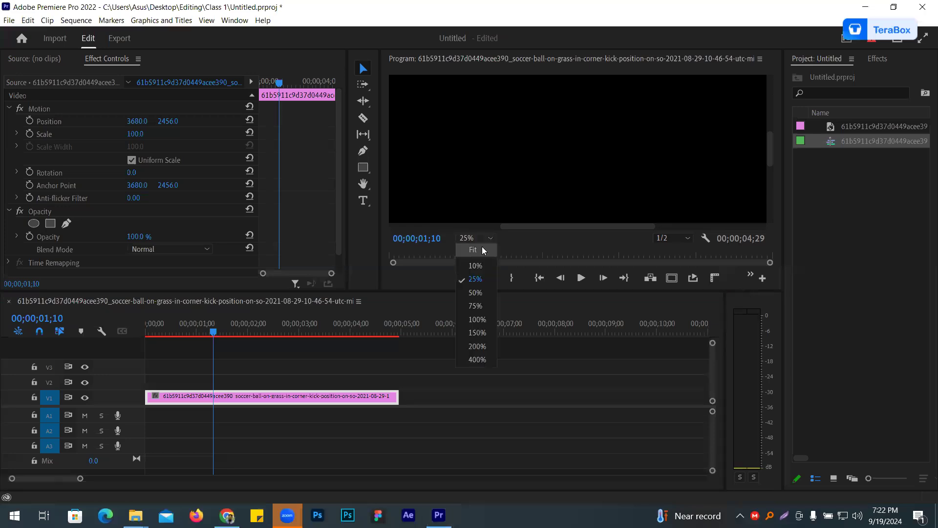
{"action": "left_click", "coordinate": [469, 261]}
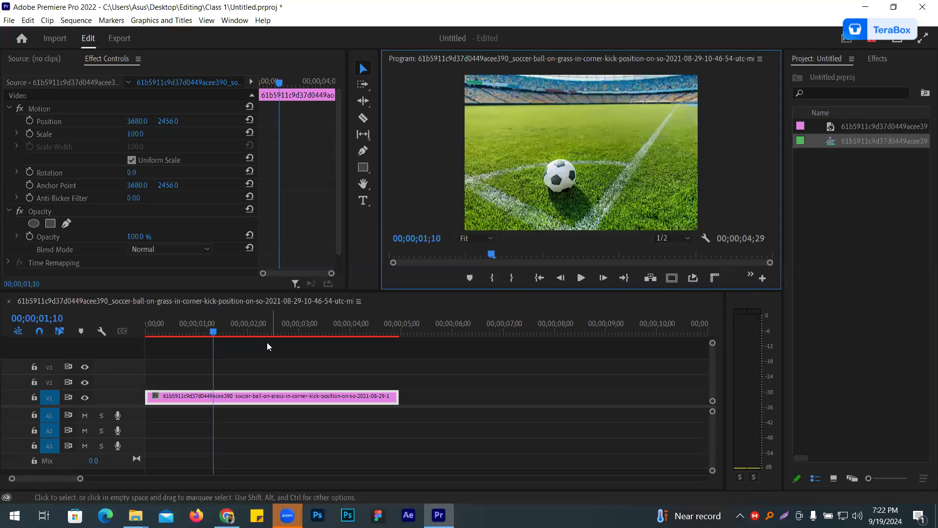
- Extend the soccer ball clip on V1 to about 10 seconds 23 frames and play the sequence from the start
{"action": "left_click_drag", "start_coordinate": [210, 354], "coordinate": [377, 357]}
{"action": "left_click_drag", "start_coordinate": [398, 396], "coordinate": [686, 402]}
{"action": "key", "text": "Home"}
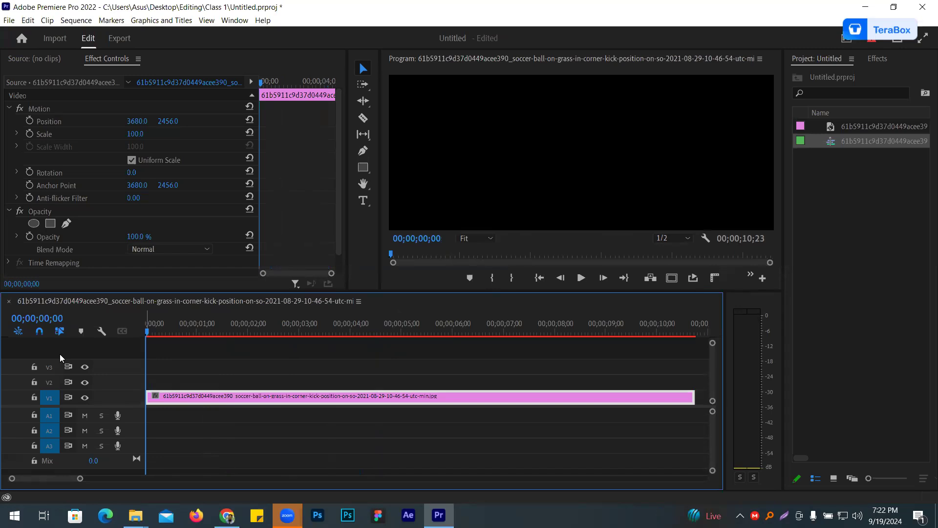
{"action": "key", "text": "space"}
{"action": "key", "text": "space"}
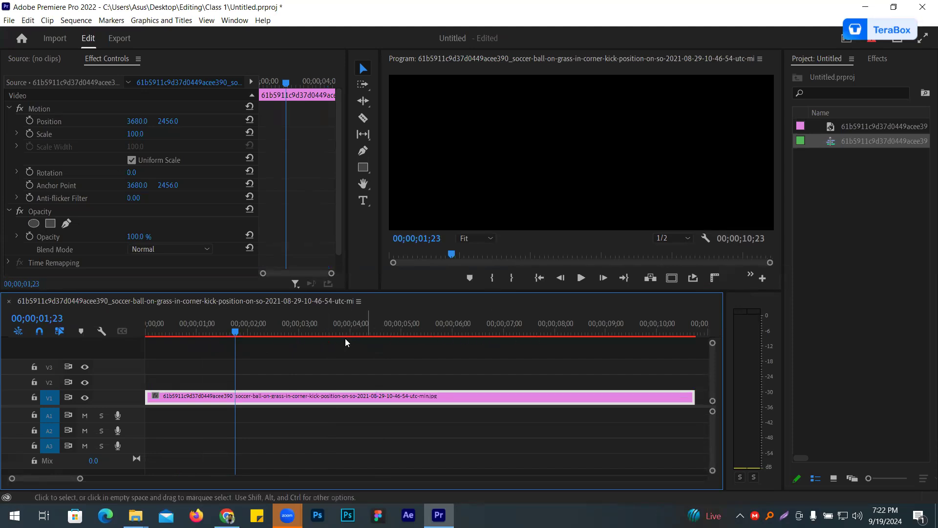
- Try to render the sequence with Render In to Out and with Render Effects In to Out
{"action": "left_click", "coordinate": [77, 20]}
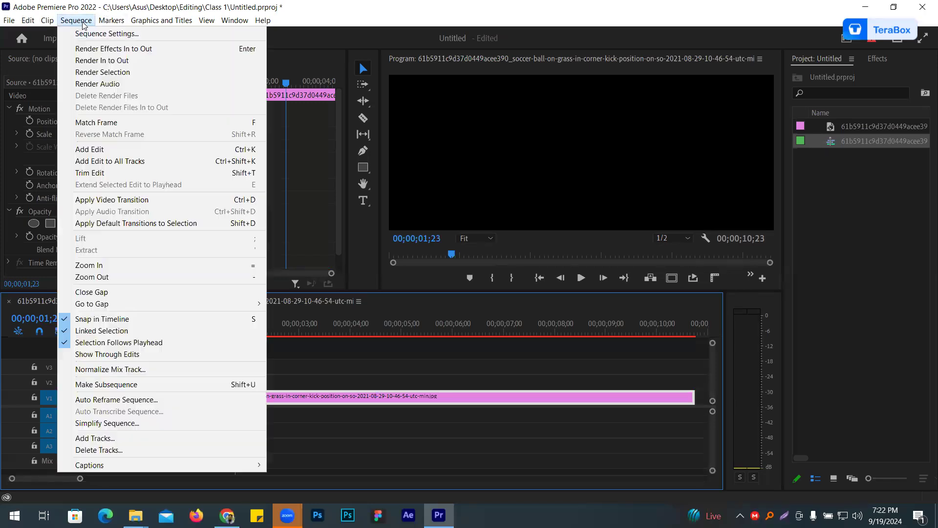
{"action": "left_click", "coordinate": [119, 61]}
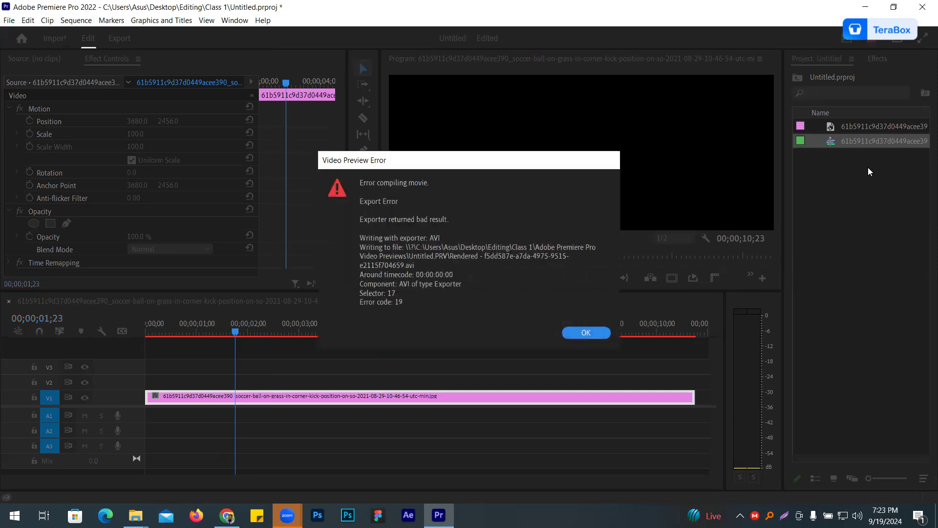
{"action": "left_click", "coordinate": [588, 334]}
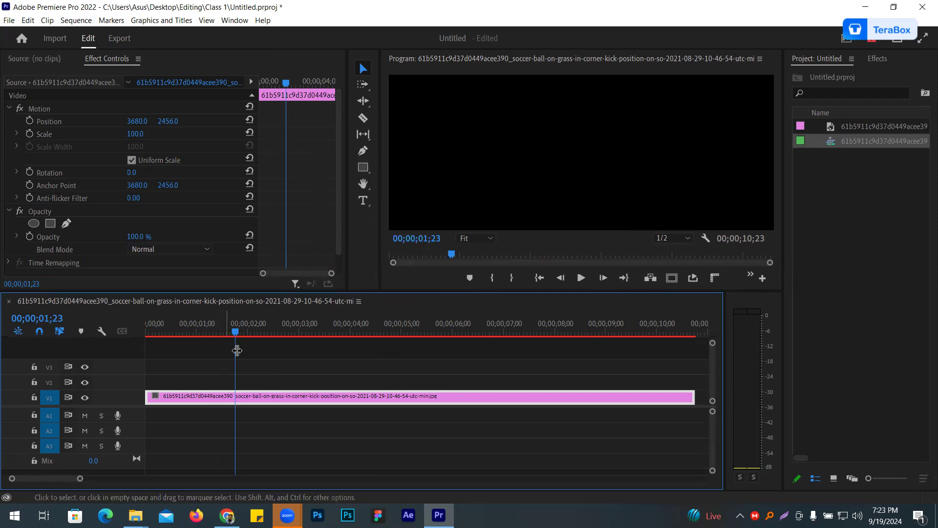
{"action": "left_click", "coordinate": [81, 20]}
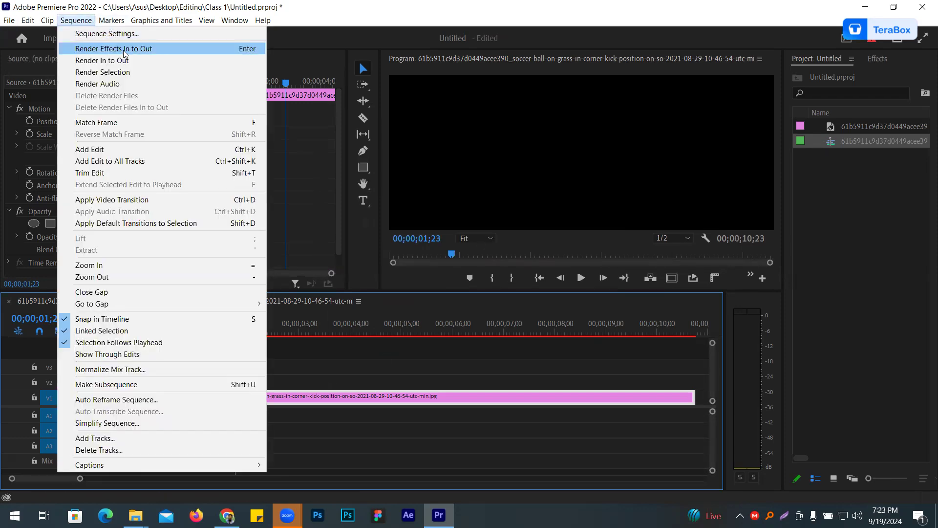
{"action": "left_click", "coordinate": [123, 49]}
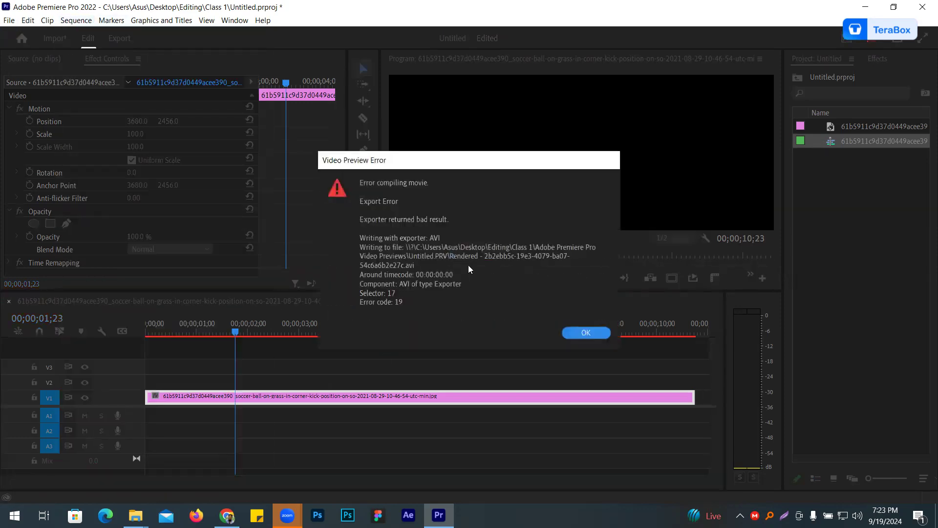
{"action": "left_click", "coordinate": [581, 332]}
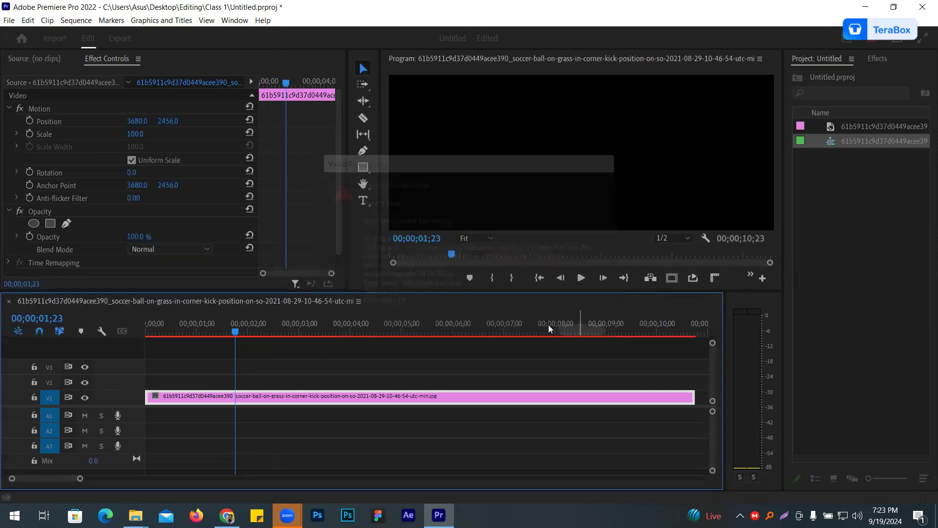
- Play the soccer ball sequence from the start to check its preview, then return the playhead to the beginning
{"action": "key", "text": "Home"}
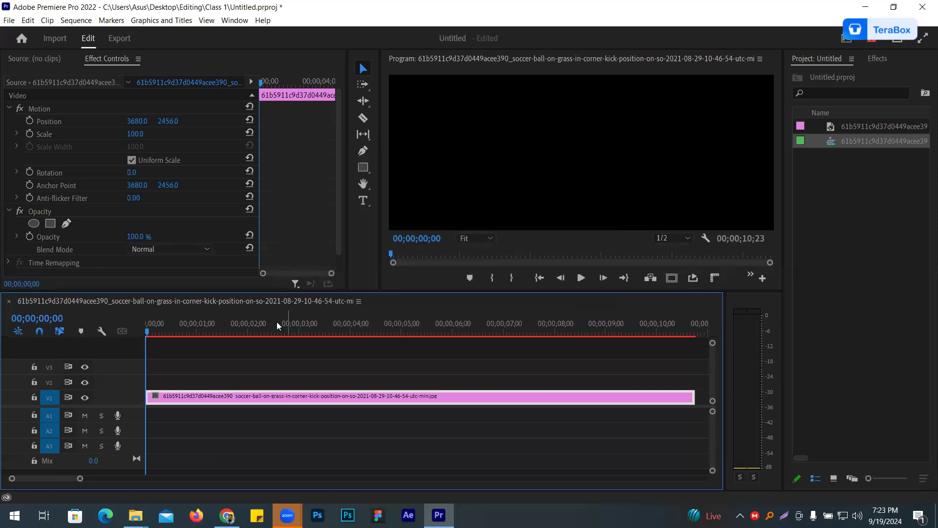
{"action": "left_click", "coordinate": [581, 277]}
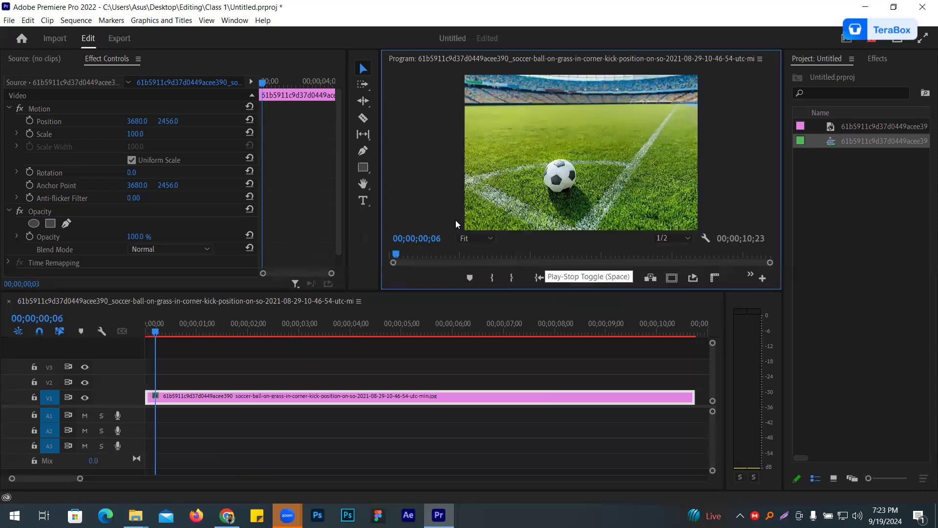
{"action": "left_click", "coordinate": [79, 20]}
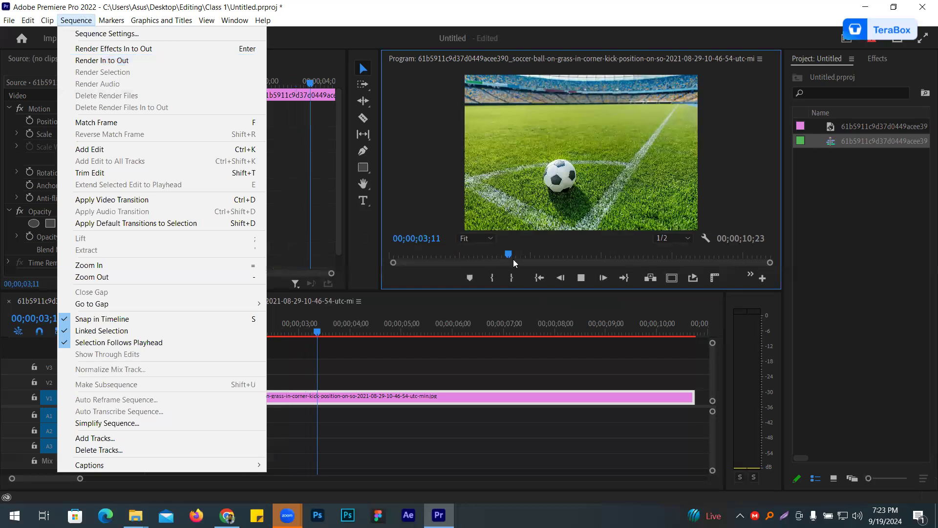
{"action": "left_click", "coordinate": [578, 275]}
{"action": "left_click", "coordinate": [580, 276]}
{"action": "left_click", "coordinate": [371, 368]}
{"action": "key", "text": "Home"}
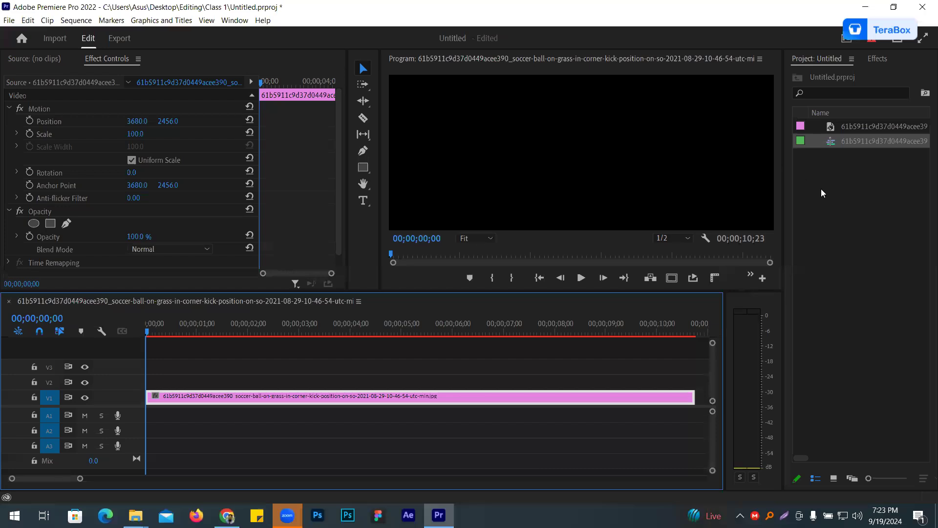
- Add the text "nactar" over the soccer ball clip with the Type tool at the start of the sequence
{"action": "left_click", "coordinate": [362, 200]}
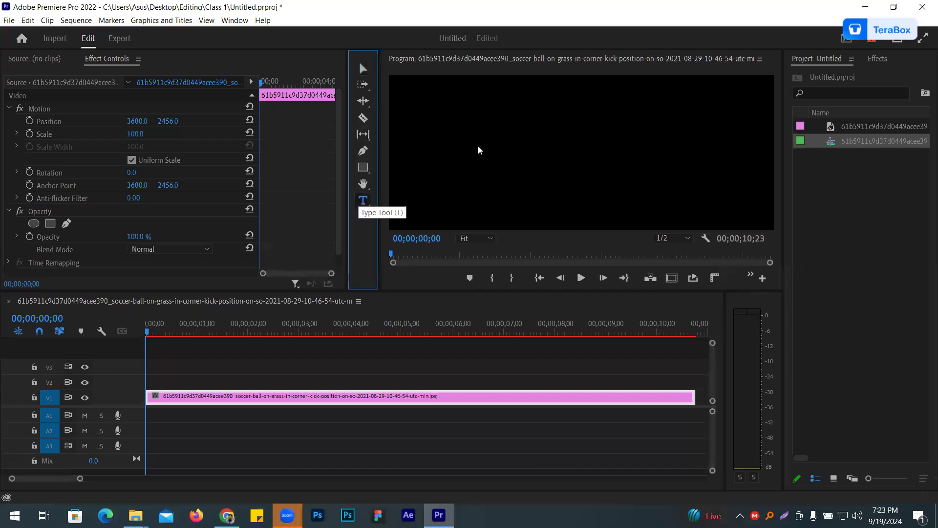
{"action": "left_click", "coordinate": [506, 148]}
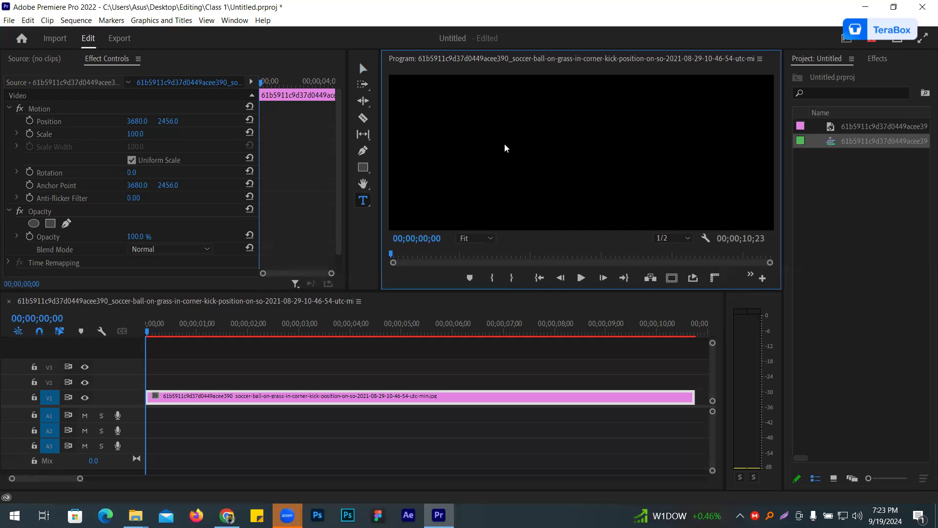
{"action": "left_click", "coordinate": [505, 147]}
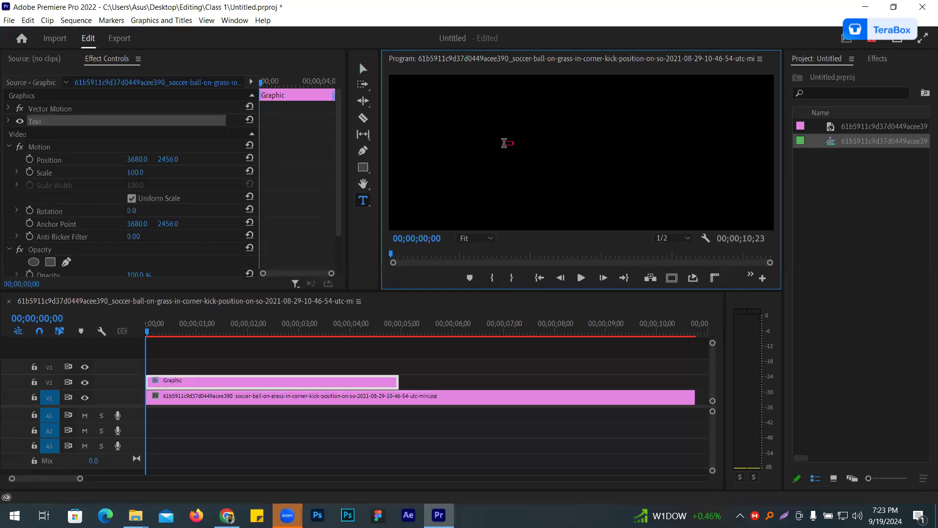
{"action": "type", "text": "nactar"}
- Set the nactar text's font size to 727 and its fill colour to white
{"action": "left_click", "coordinate": [9, 122]}
{"action": "left_click_drag", "start_coordinate": [177, 180], "coordinate": [283, 199]}
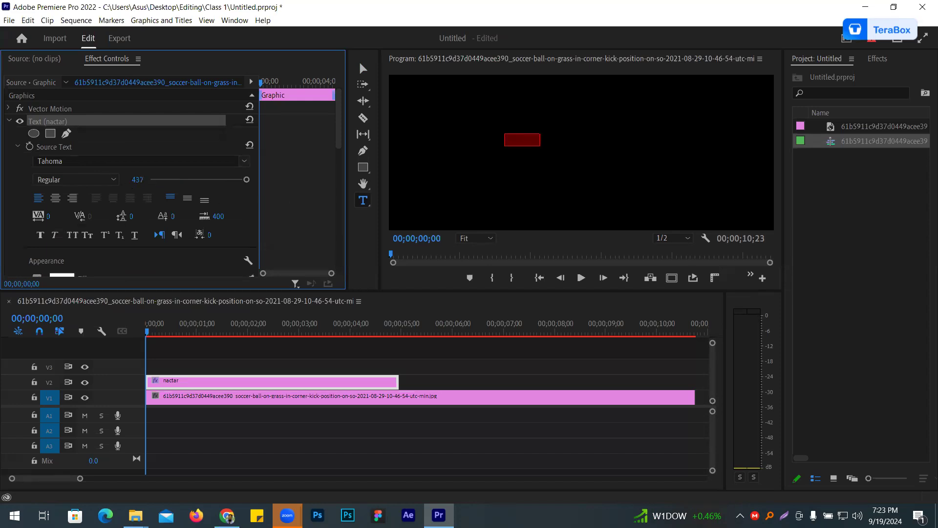
{"action": "left_click_drag", "start_coordinate": [137, 180], "coordinate": [179, 180]}
{"action": "scroll", "coordinate": [75, 205], "scroll_direction": "down", "scroll_amount": 3}
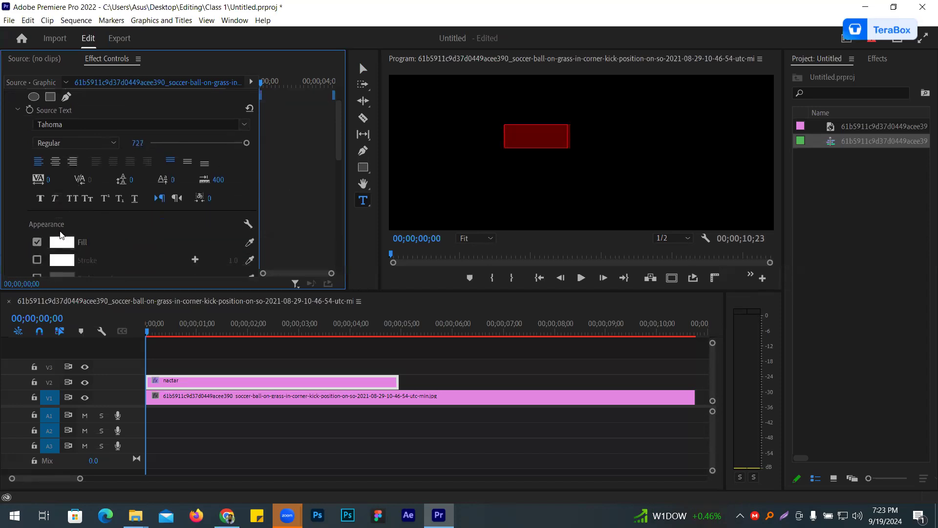
{"action": "left_click", "coordinate": [71, 248]}
{"action": "left_click", "coordinate": [358, 253]}
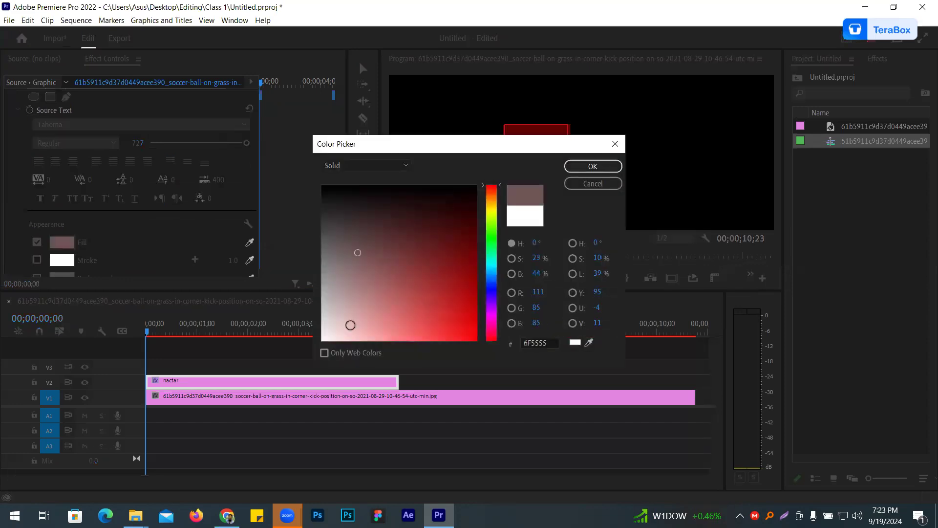
{"action": "left_click_drag", "start_coordinate": [327, 347], "coordinate": [320, 348]}
{"action": "left_click", "coordinate": [569, 171]}
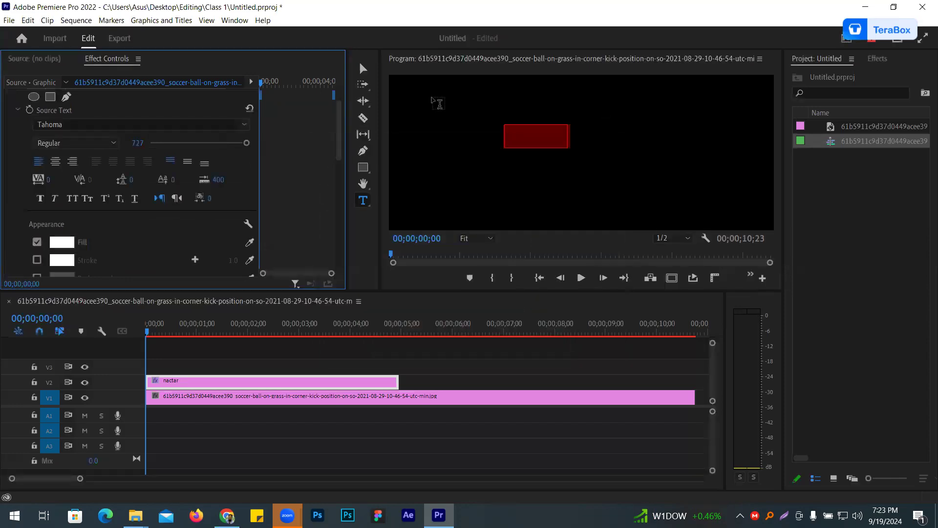
- Switch to the Selection tool and play the sequence briefly to preview the nactar text over the image
{"action": "left_click", "coordinate": [363, 69]}
{"action": "left_click", "coordinate": [581, 277]}
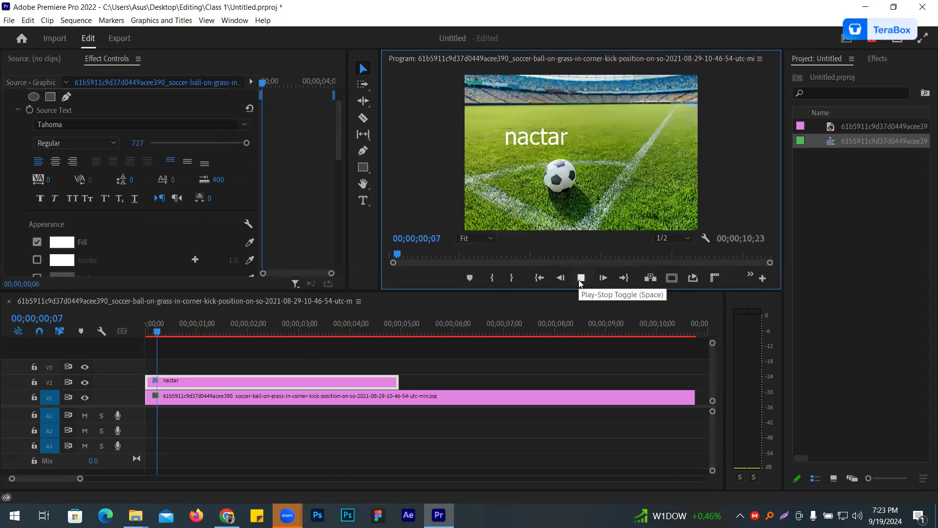
{"action": "left_click", "coordinate": [580, 277]}
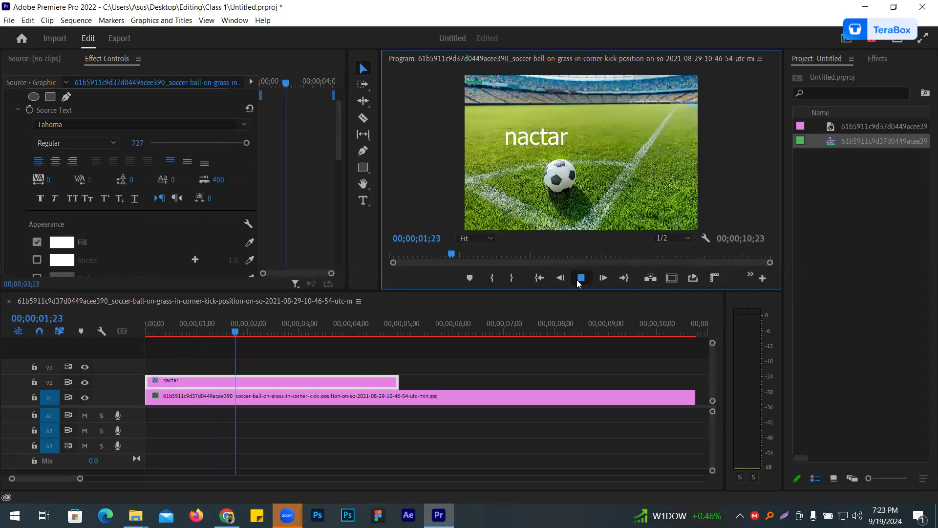
- Replace the soccer ball clip on V1 with 1.ts, imported from the Editing folder and placed under the nactar text
{"action": "left_click", "coordinate": [510, 401]}
{"action": "key", "text": "Delete"}
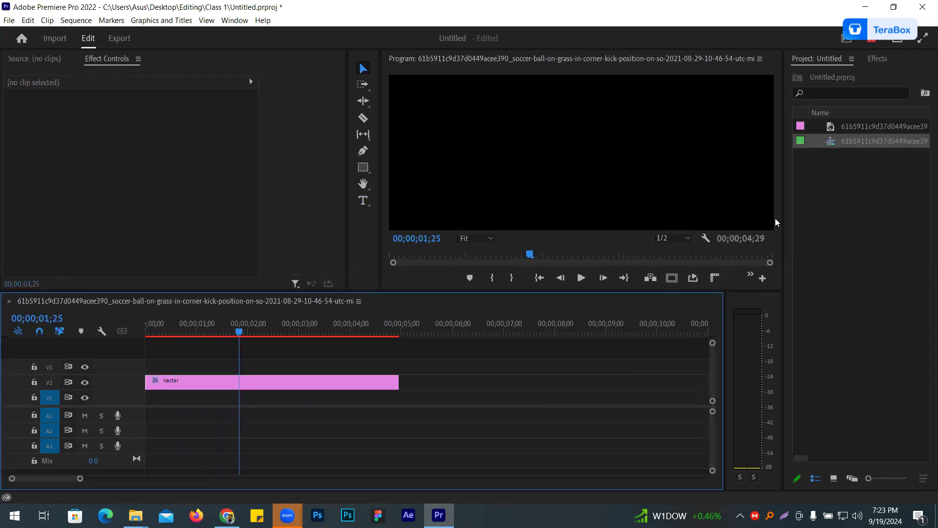
{"action": "left_click", "coordinate": [853, 183]}
{"action": "double_click", "coordinate": [853, 197]}
{"action": "scroll", "coordinate": [368, 277], "scroll_direction": "down", "scroll_amount": 5}
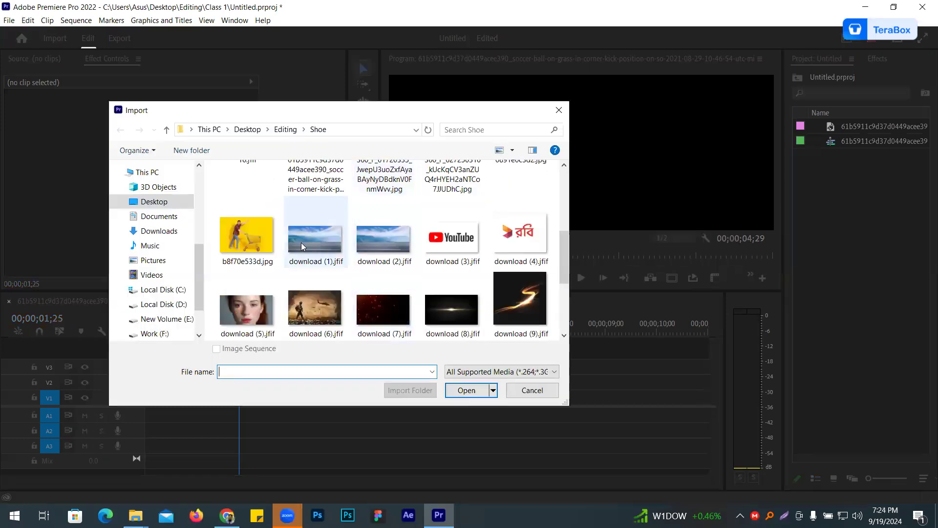
{"action": "scroll", "coordinate": [264, 242], "scroll_direction": "up", "scroll_amount": 4}
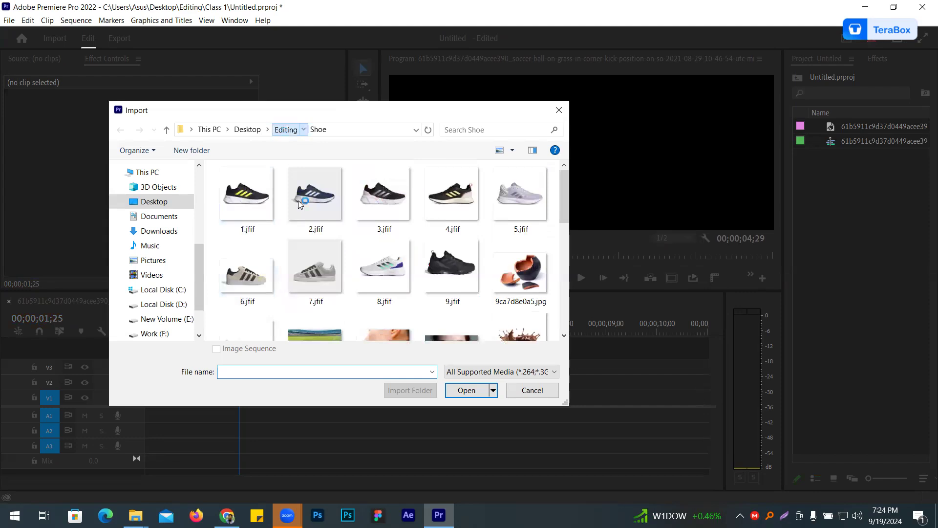
{"action": "left_click", "coordinate": [286, 129]}
{"action": "double_click", "coordinate": [393, 208]}
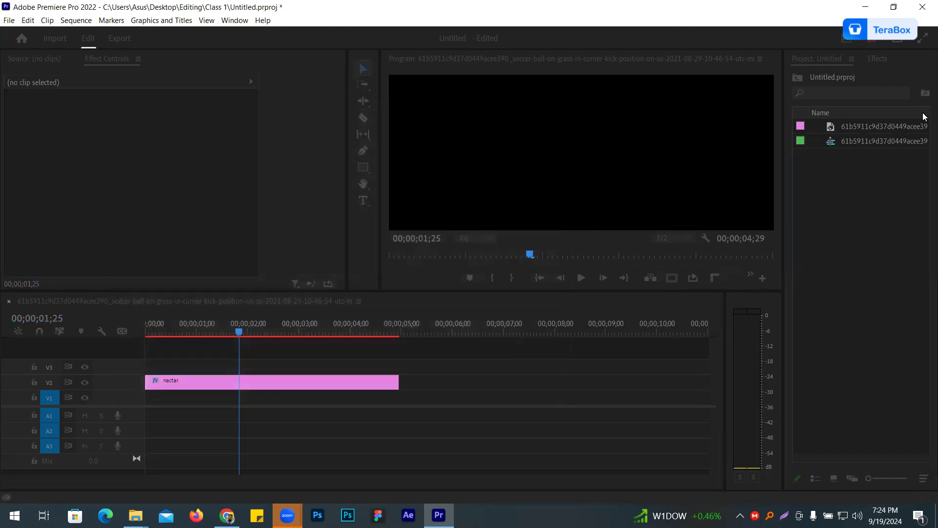
{"action": "left_click_drag", "start_coordinate": [846, 140], "coordinate": [153, 398]}
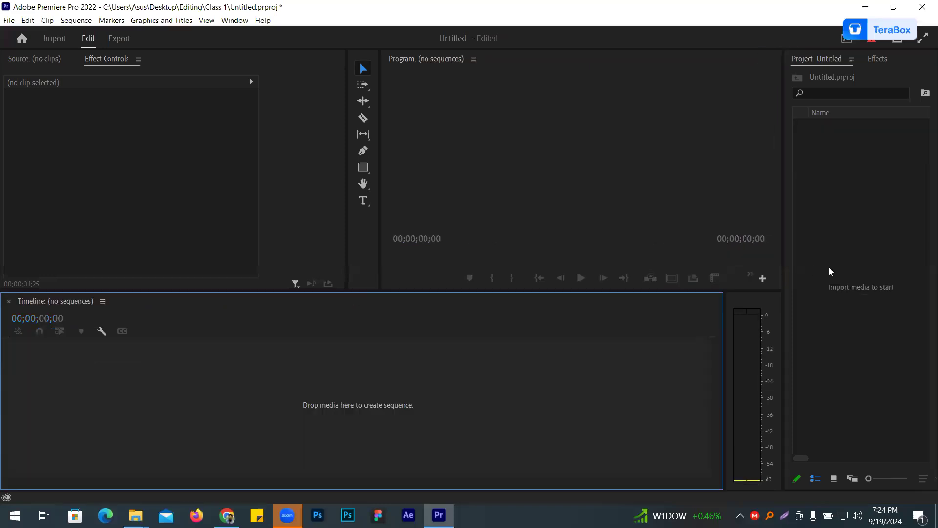
- Clear all items from the project and import 1.ts from the Editing folder into it
{"action": "double_click", "coordinate": [842, 228]}
{"action": "double_click", "coordinate": [413, 207]}
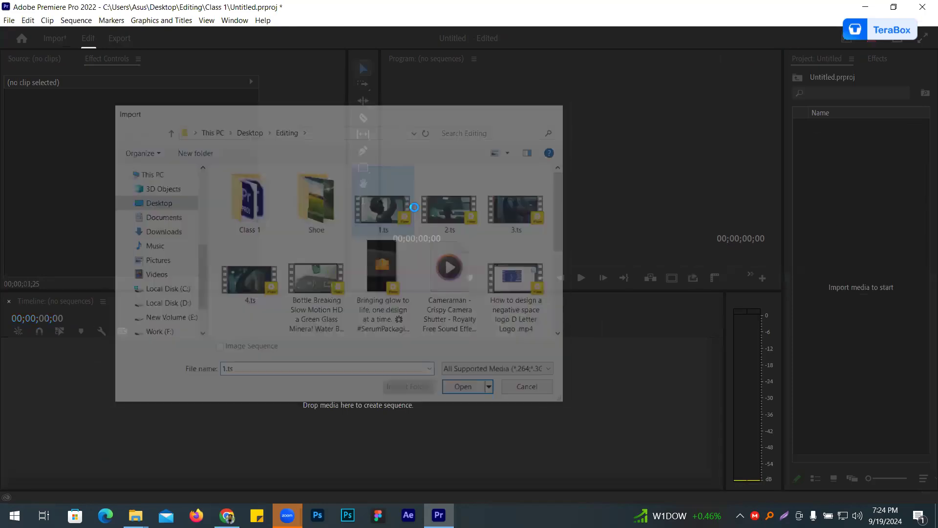
- Create a sequence from the imported 1.ts footage by placing it on the timeline
{"action": "left_click_drag", "start_coordinate": [853, 124], "coordinate": [208, 381]}
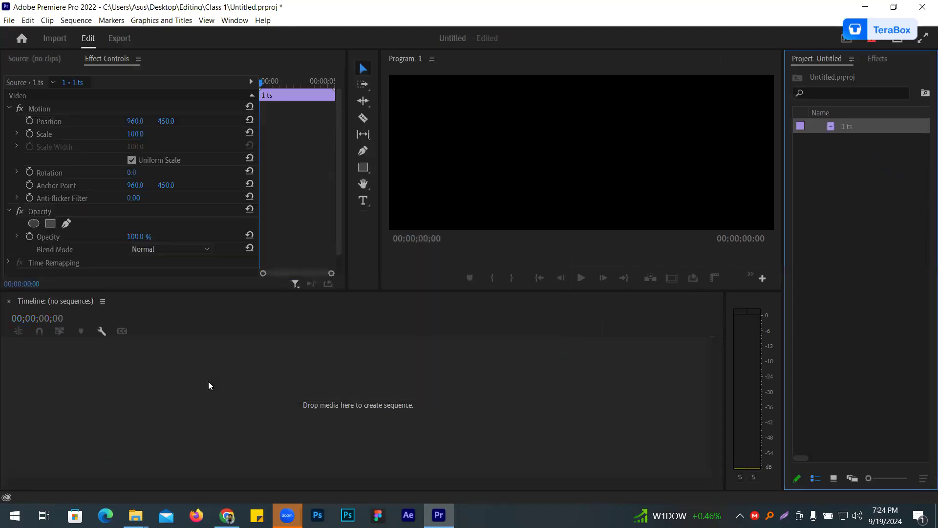
- Add the text nactar over the footage and set its font size to 309
{"action": "left_click", "coordinate": [363, 200]}
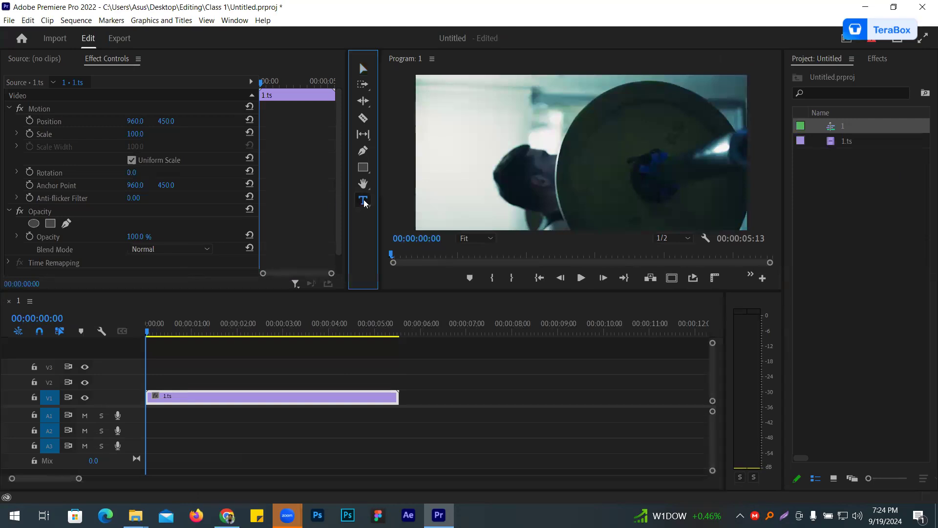
{"action": "left_click", "coordinate": [511, 146]}
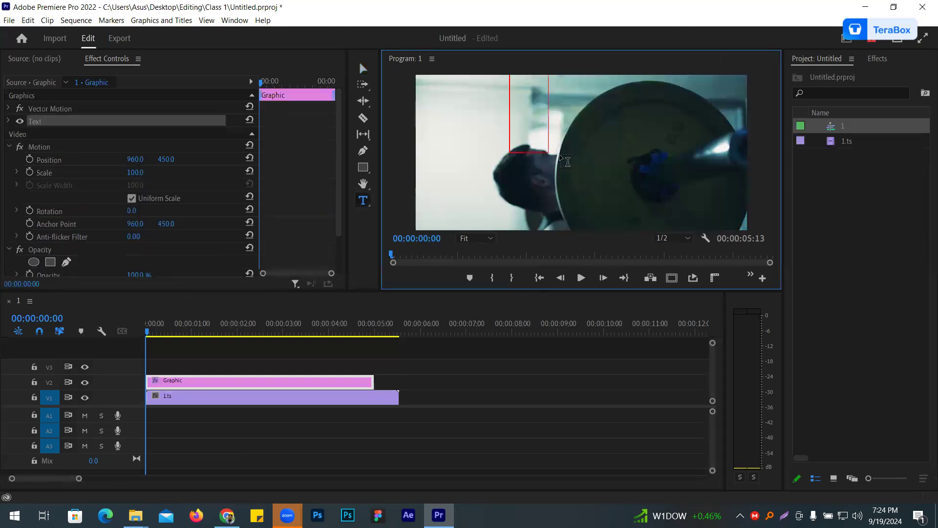
{"action": "type", "text": "nact"}
{"action": "key", "text": "Escape"}
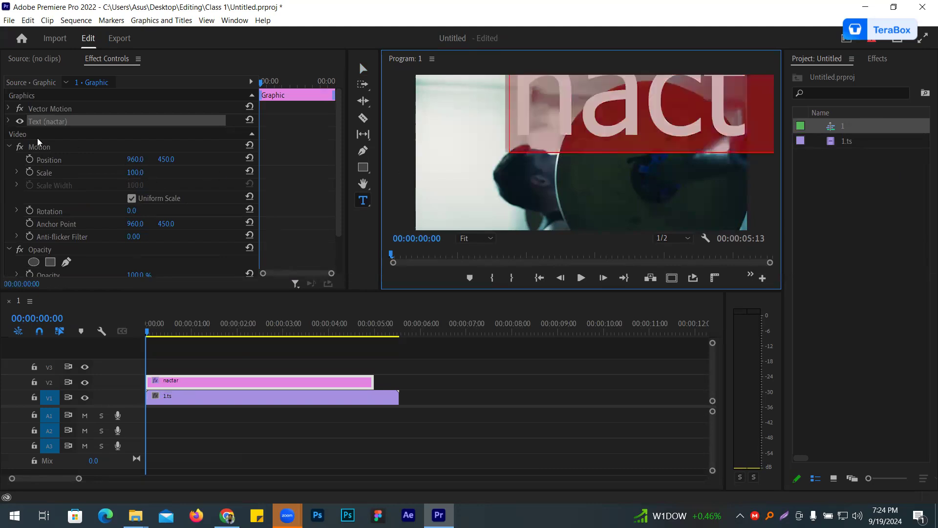
{"action": "left_click", "coordinate": [9, 121]}
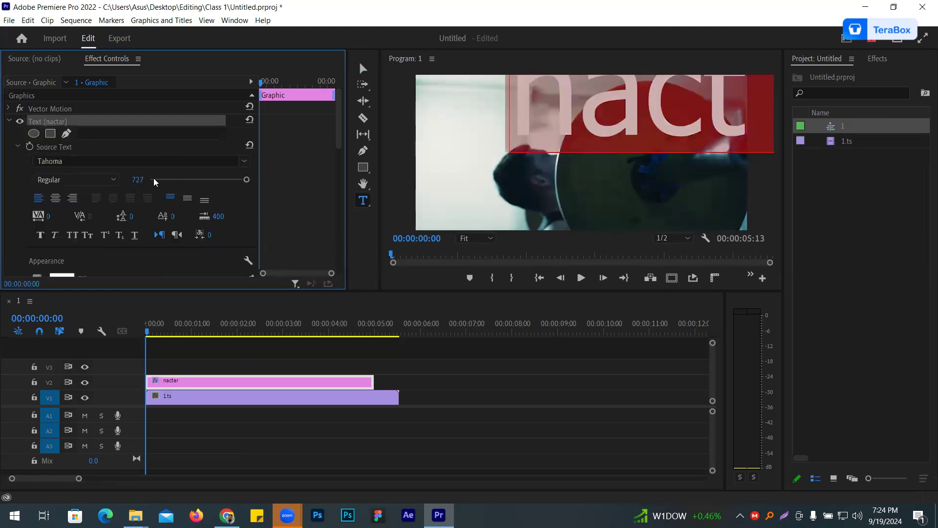
{"action": "left_click_drag", "start_coordinate": [137, 180], "coordinate": [95, 180]}
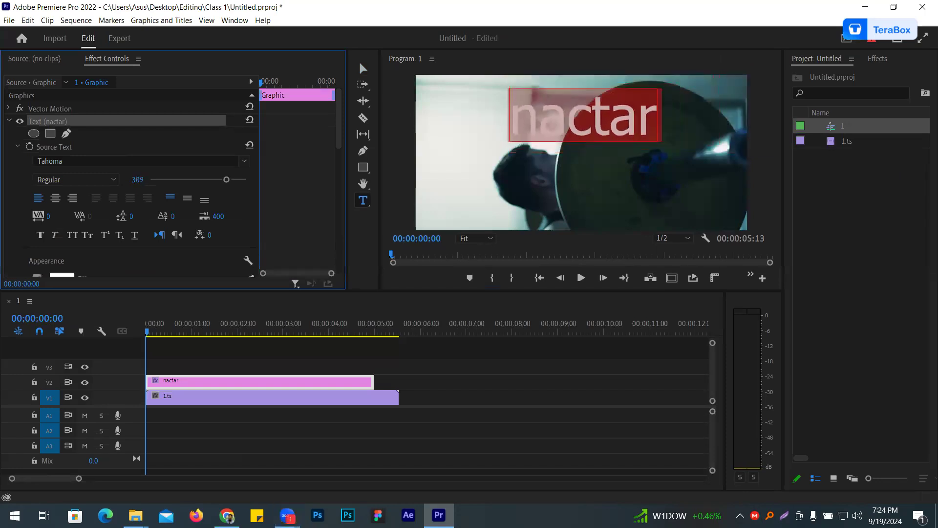
- Move the nactar text to the middle of the frame and extend its clip slightly past the end of 1.ts
{"action": "left_click", "coordinate": [363, 68]}
{"action": "left_click_drag", "start_coordinate": [581, 125], "coordinate": [571, 173]}
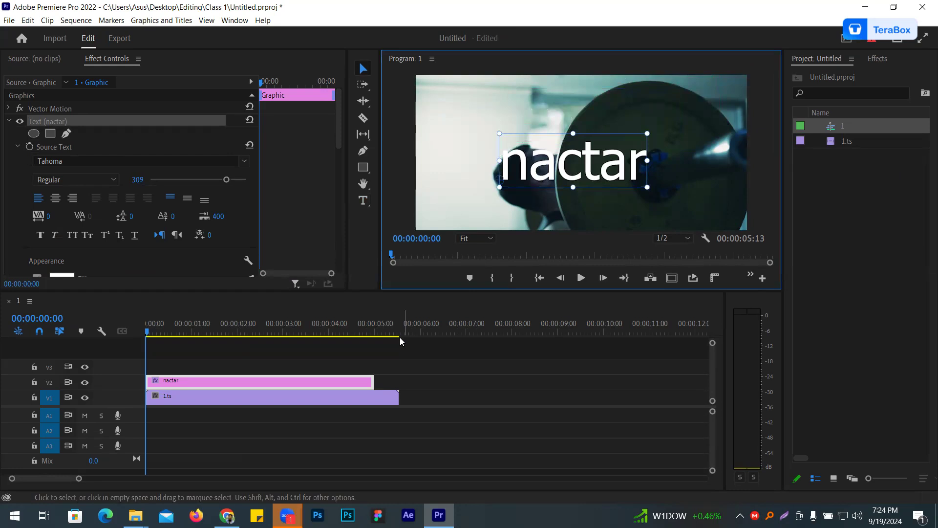
{"action": "left_click_drag", "start_coordinate": [372, 382], "coordinate": [403, 382]}
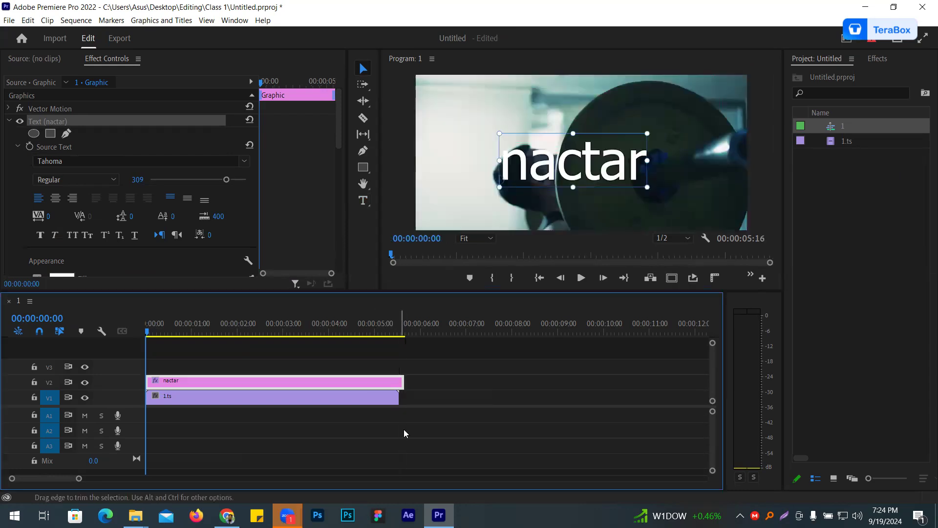
- Render the sequence In to Out and play it back, returning the playhead to the start
{"action": "left_click", "coordinate": [496, 242]}
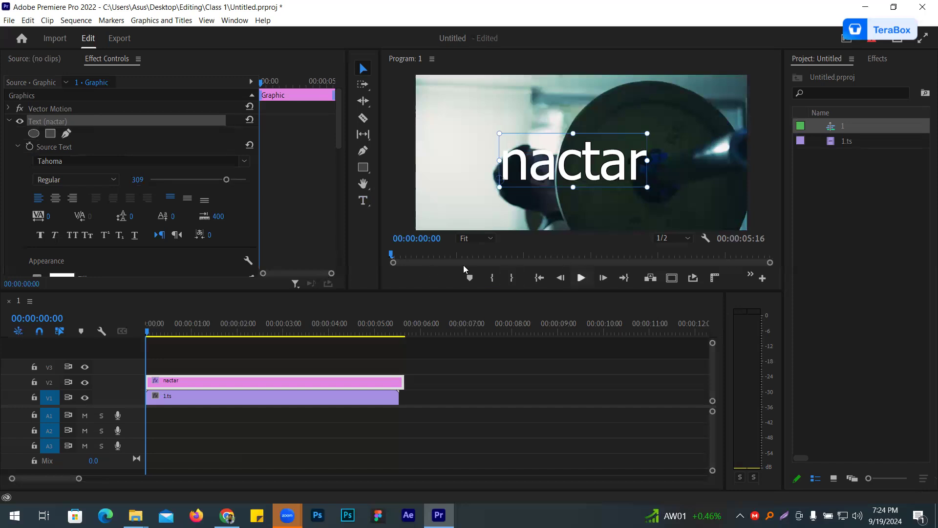
{"action": "left_click", "coordinate": [582, 279]}
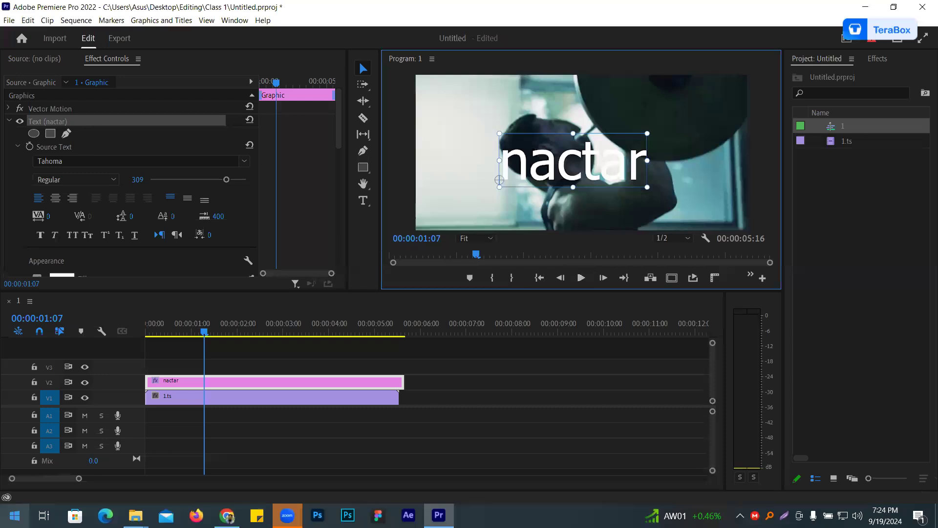
{"action": "left_click", "coordinate": [75, 20]}
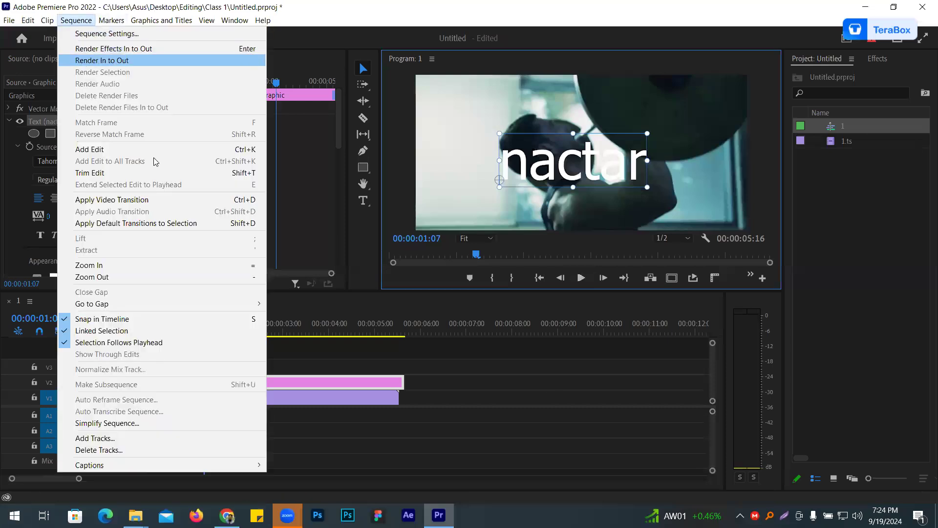
{"action": "left_click", "coordinate": [120, 60]}
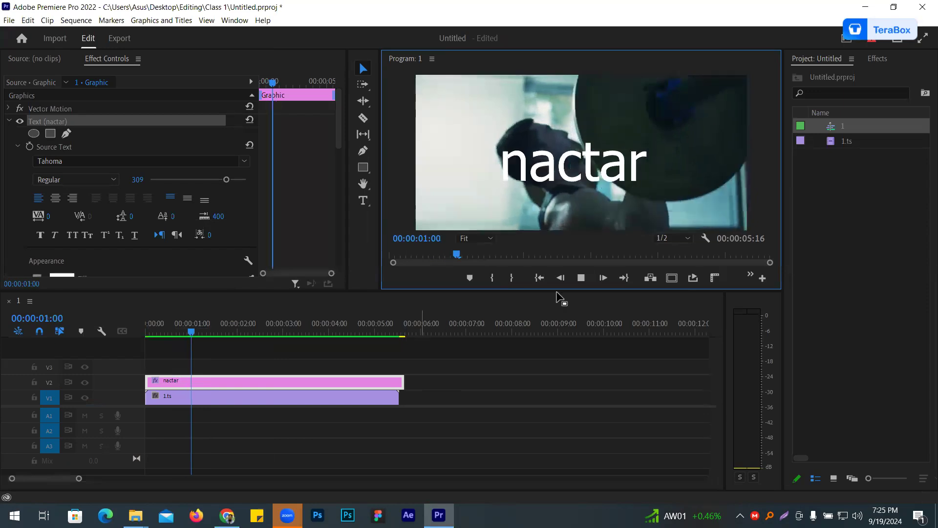
{"action": "key", "text": "space"}
{"action": "left_click_drag", "start_coordinate": [230, 331], "coordinate": [146, 328]}
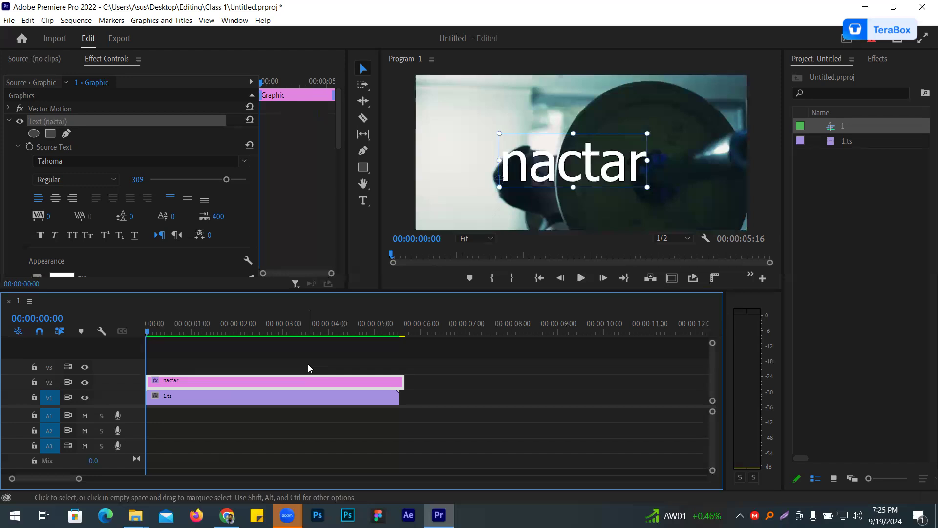
- Delete the nactar text from the frame and remove its graphic clip from V2
{"action": "left_click_drag", "start_coordinate": [595, 162], "coordinate": [618, 159]}
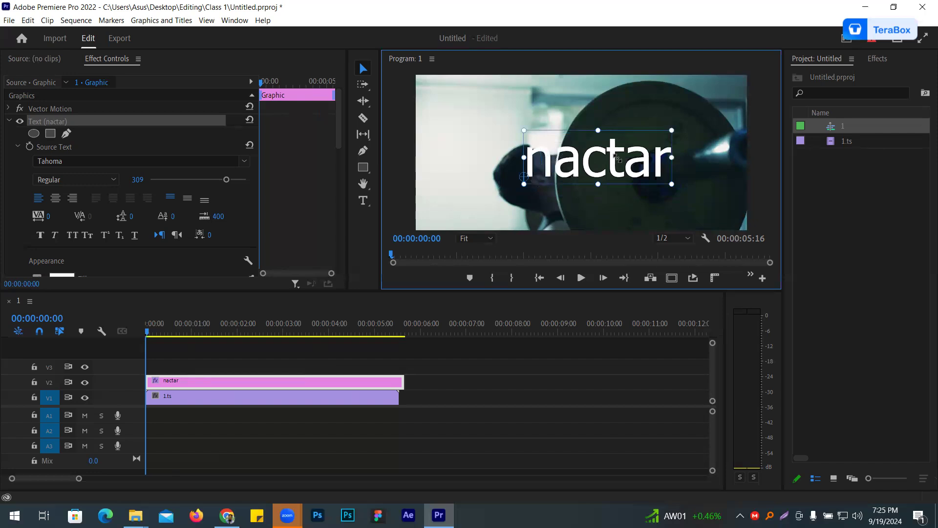
{"action": "key", "text": "Delete"}
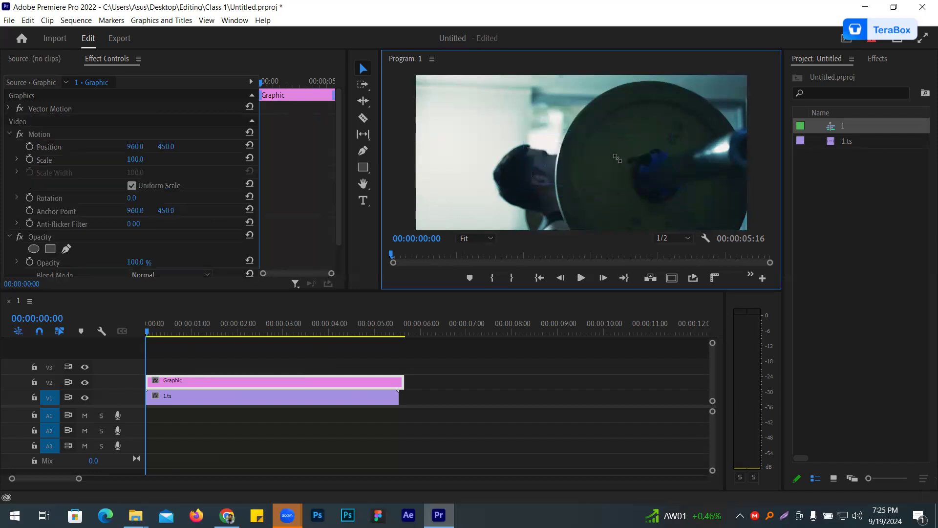
{"action": "left_click", "coordinate": [345, 380]}
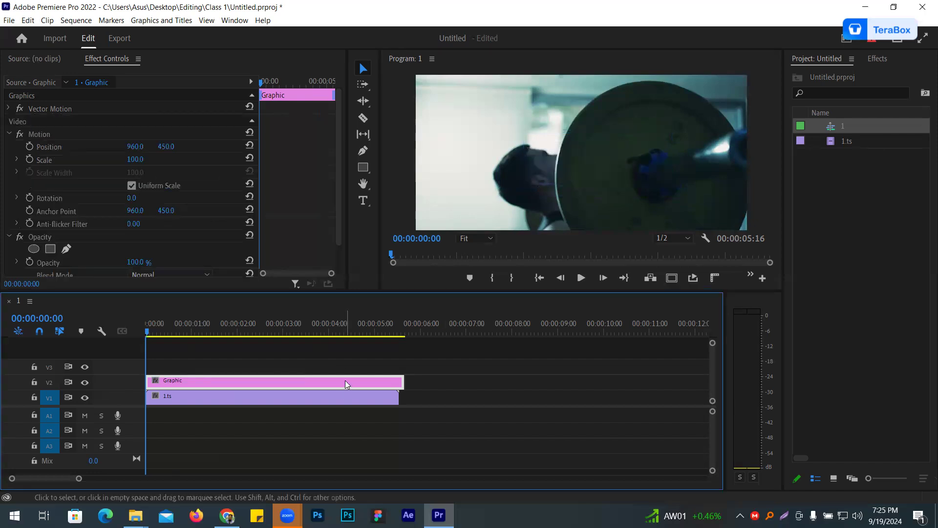
{"action": "key", "text": "Delete"}
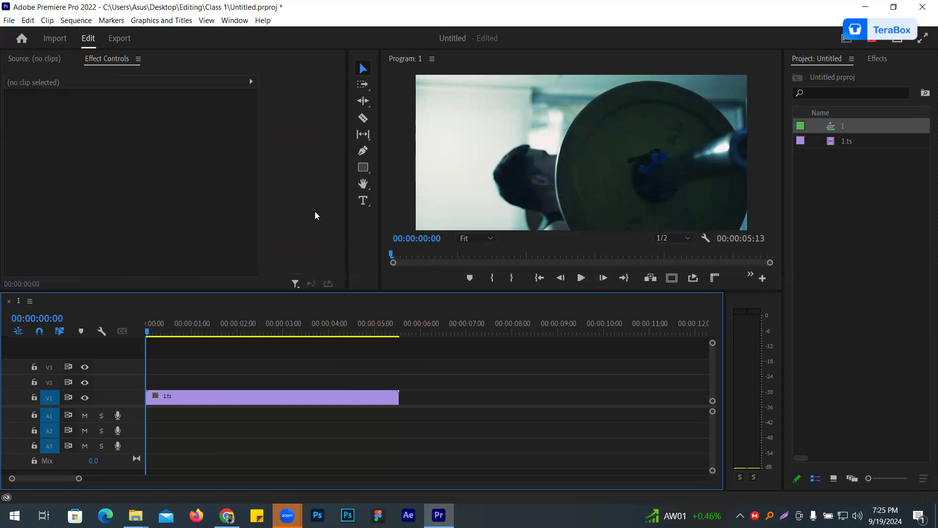
- Set the speed of the 1.ts clip on V1 to 50%
{"action": "left_click", "coordinate": [358, 396]}
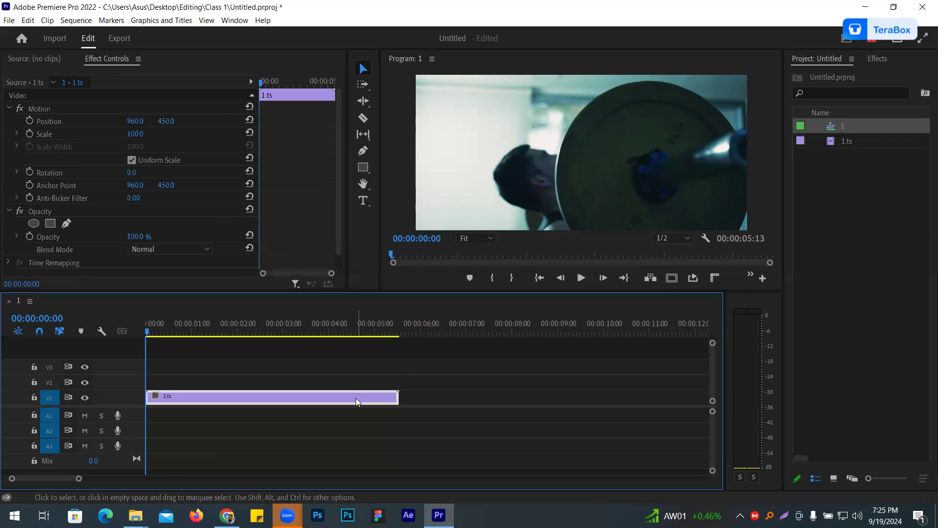
{"action": "right_click", "coordinate": [356, 398]}
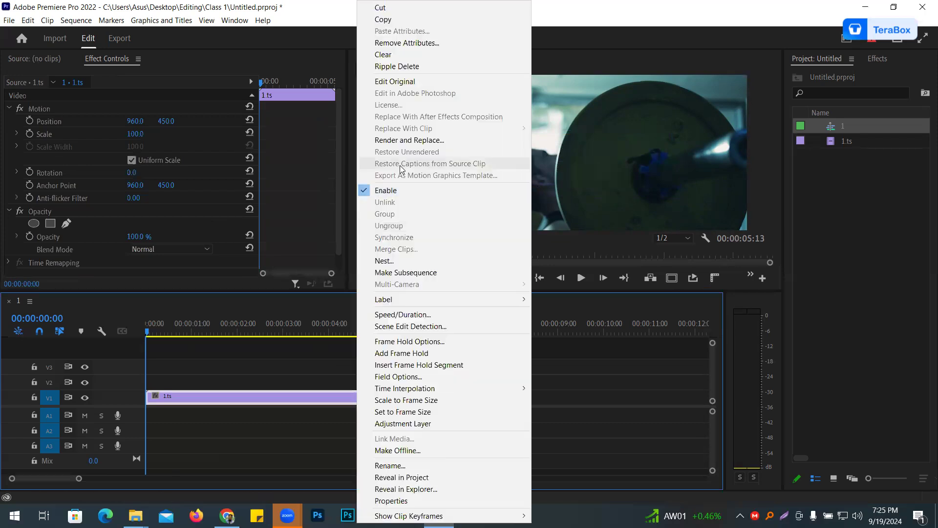
{"action": "left_click", "coordinate": [388, 315]}
{"action": "type", "text": "50"}
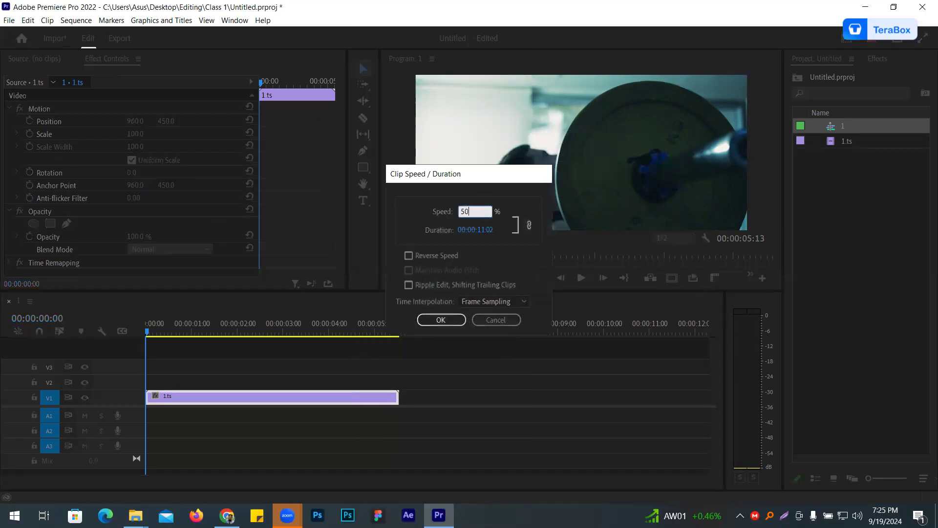
{"action": "key", "text": "Return"}
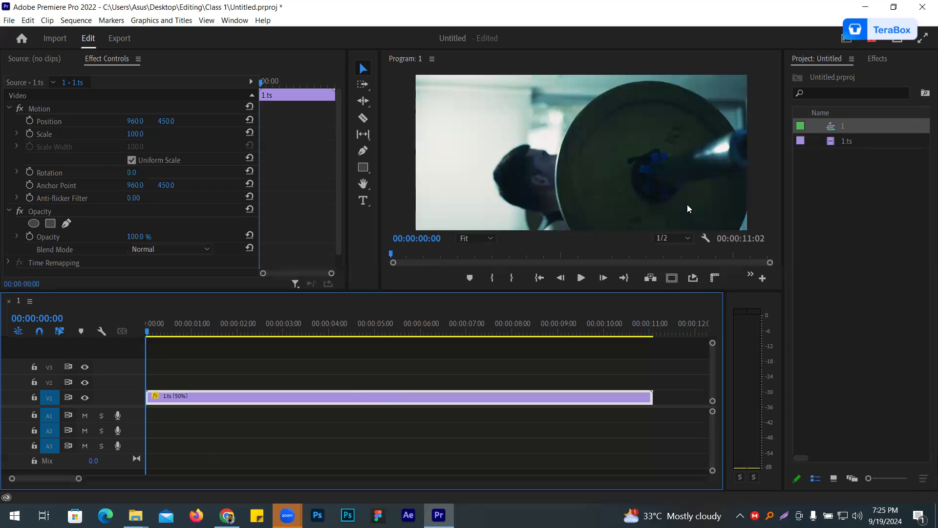
- Draw a wide rectangle across the full width of the frame along the footage's lower edge
{"action": "left_click", "coordinate": [405, 176]}
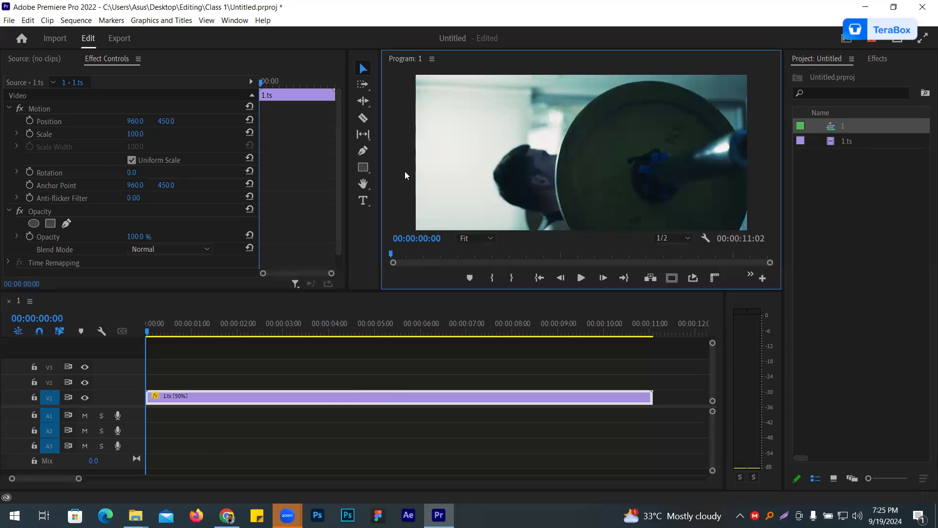
{"action": "left_click", "coordinate": [327, 341]}
{"action": "left_click_drag", "start_coordinate": [366, 169], "coordinate": [394, 168]}
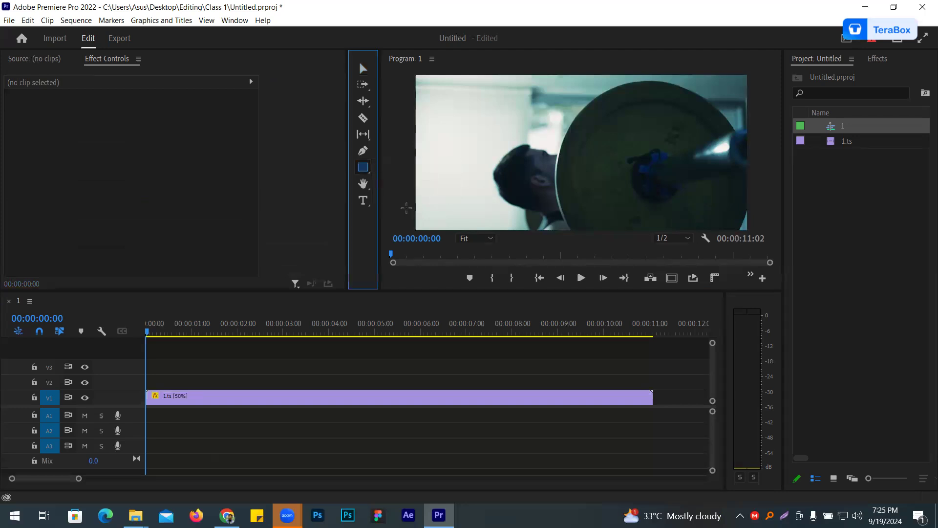
{"action": "left_click_drag", "start_coordinate": [406, 207], "coordinate": [764, 230]}
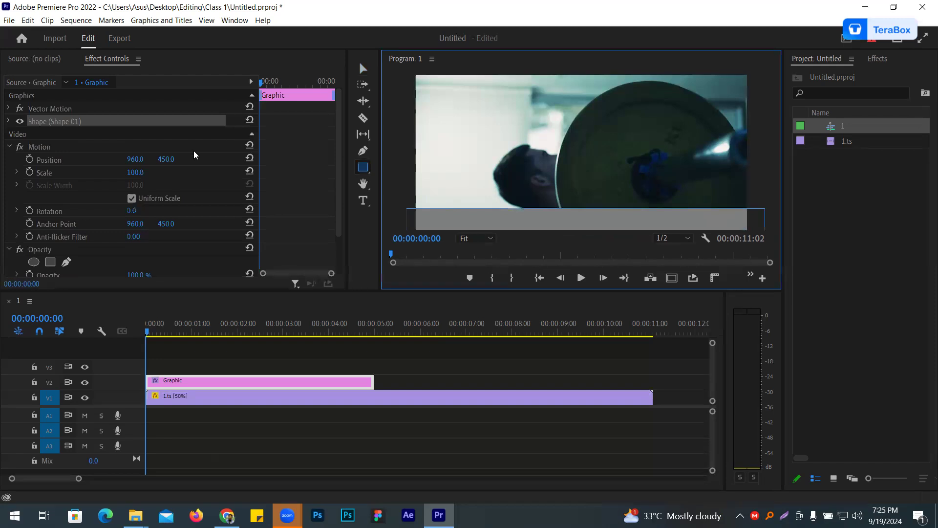
- Change the rectangle's fill colour to red C50A0A
{"action": "left_click", "coordinate": [8, 121]}
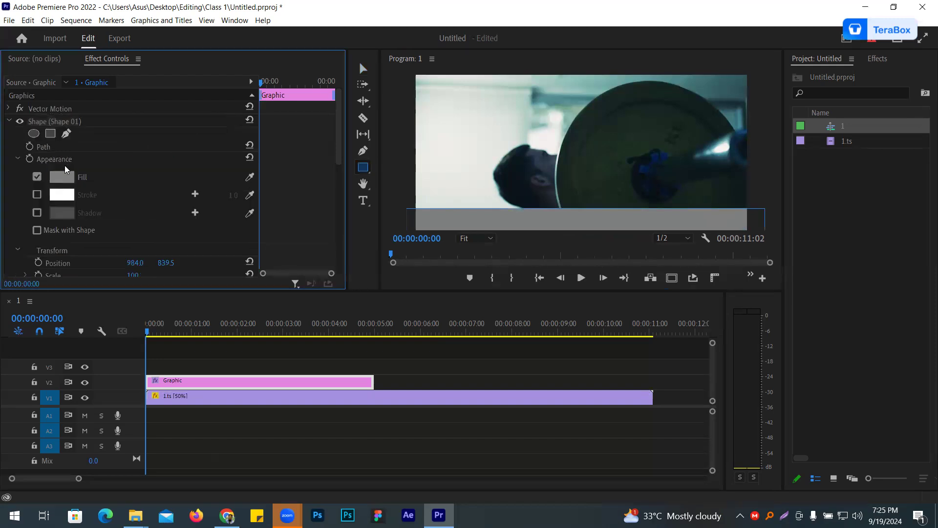
{"action": "left_click", "coordinate": [61, 177]}
{"action": "left_click_drag", "start_coordinate": [425, 288], "coordinate": [473, 221]}
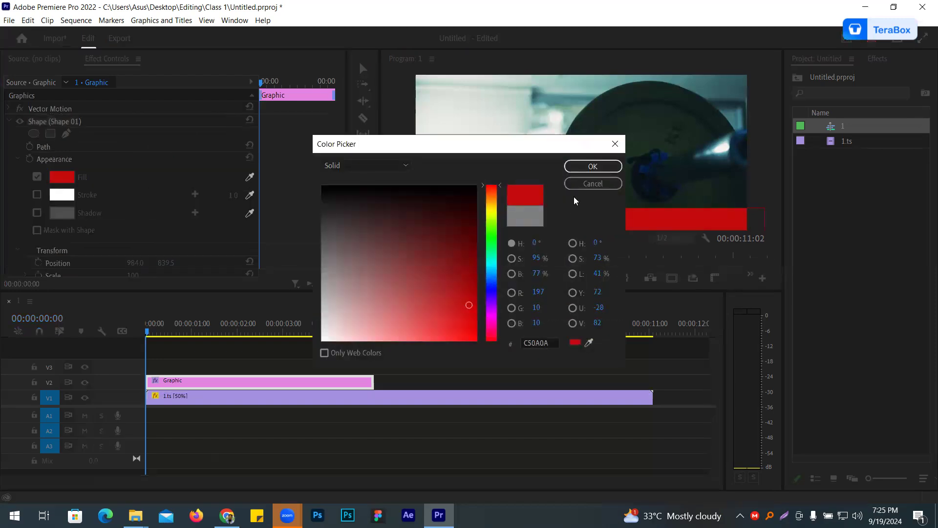
{"action": "left_click", "coordinate": [592, 166]}
- Make the red bar taller at the frame's lower edge and extend its V2 clip to the end of 1.ts
{"action": "left_click", "coordinate": [363, 69]}
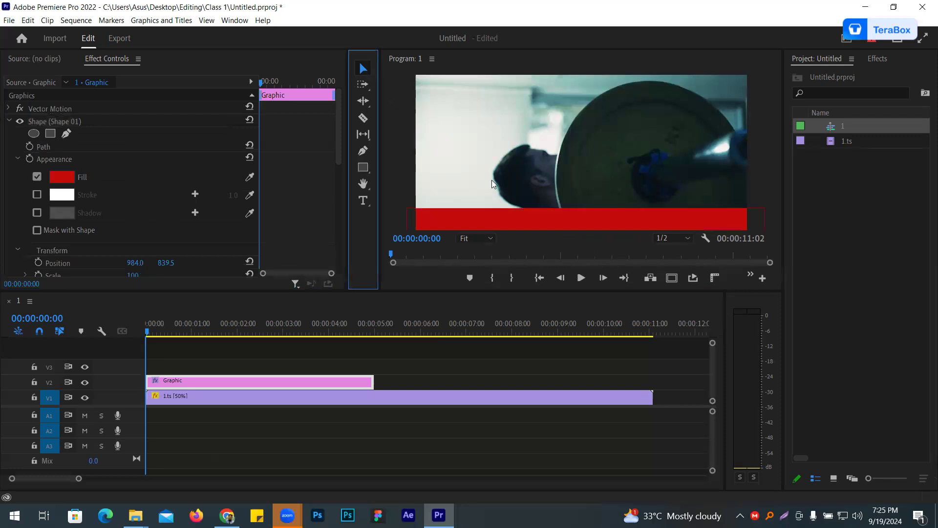
{"action": "left_click_drag", "start_coordinate": [526, 218], "coordinate": [527, 218]}
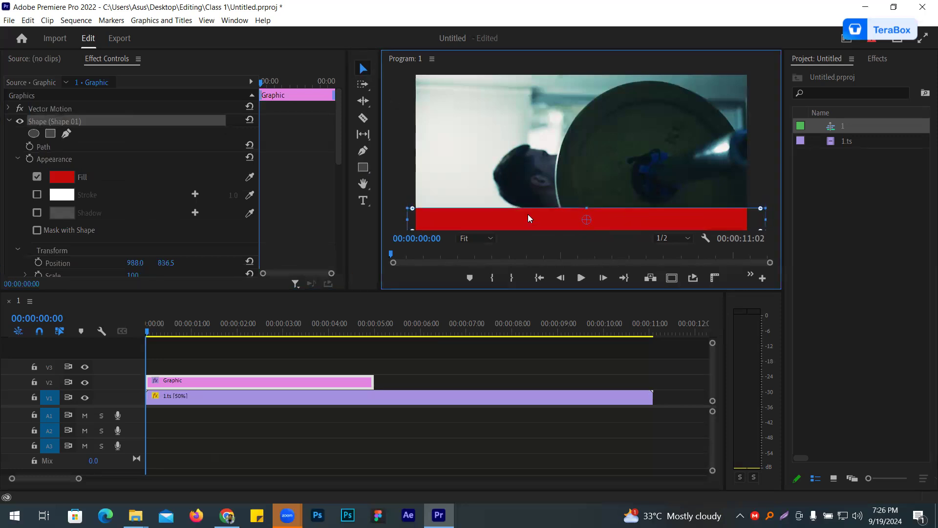
{"action": "left_click_drag", "start_coordinate": [587, 200], "coordinate": [631, 213]}
{"action": "left_click", "coordinate": [406, 138]}
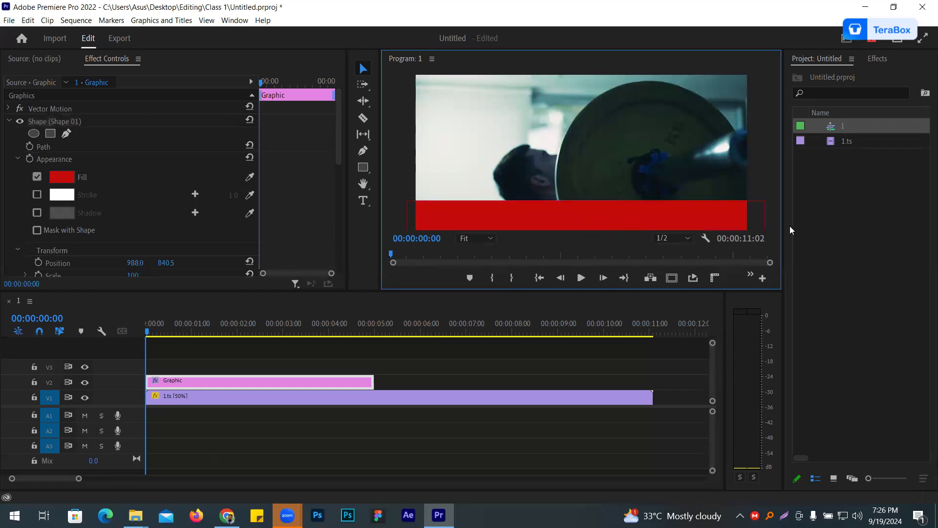
{"action": "left_click_drag", "start_coordinate": [372, 381], "coordinate": [653, 397]}
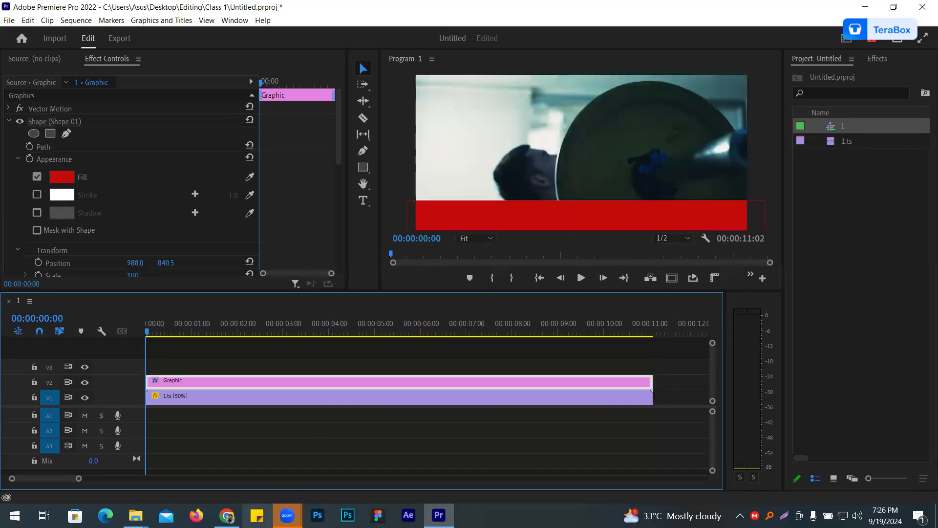
- Switch to Chrome, load prothomalo.com in a new tab and open the DU lynching incident article from its English edition
{"action": "left_click", "coordinate": [227, 514]}
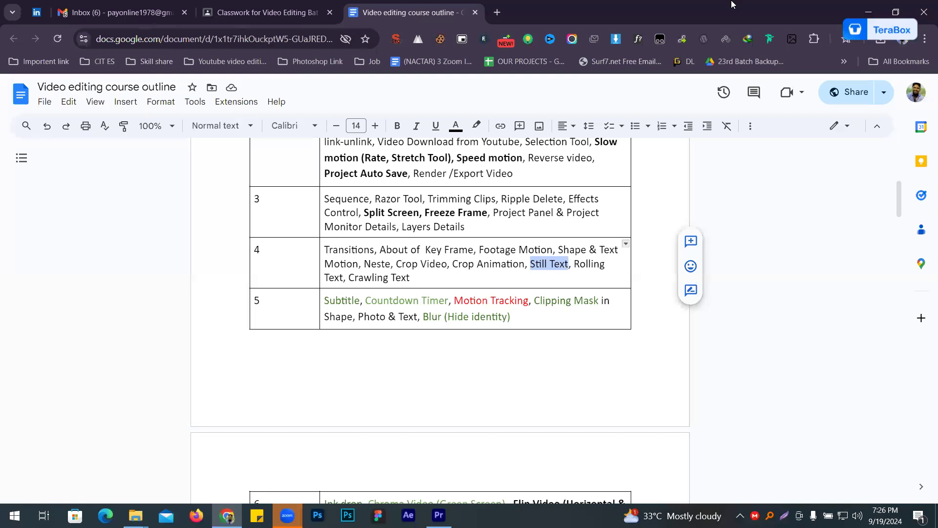
{"action": "left_click", "coordinate": [497, 12]}
{"action": "type", "text": "pro"}
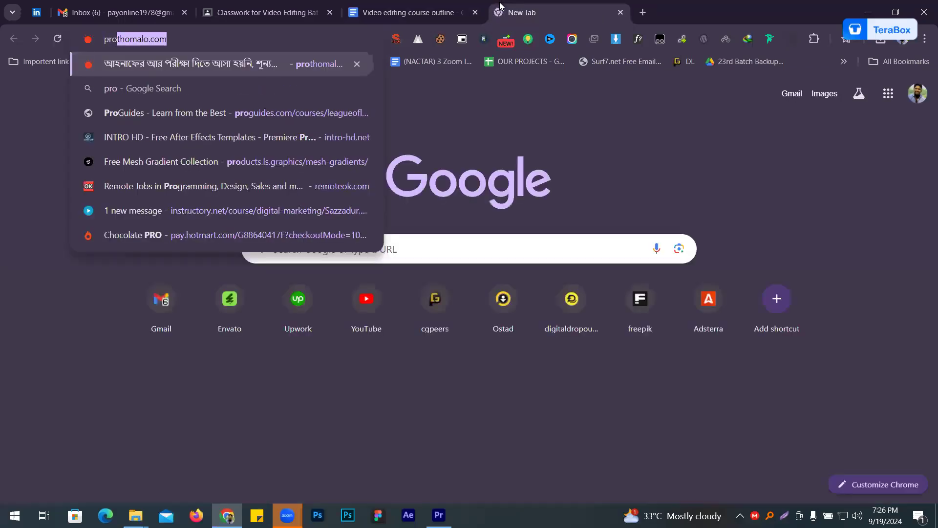
{"action": "key", "text": "Return"}
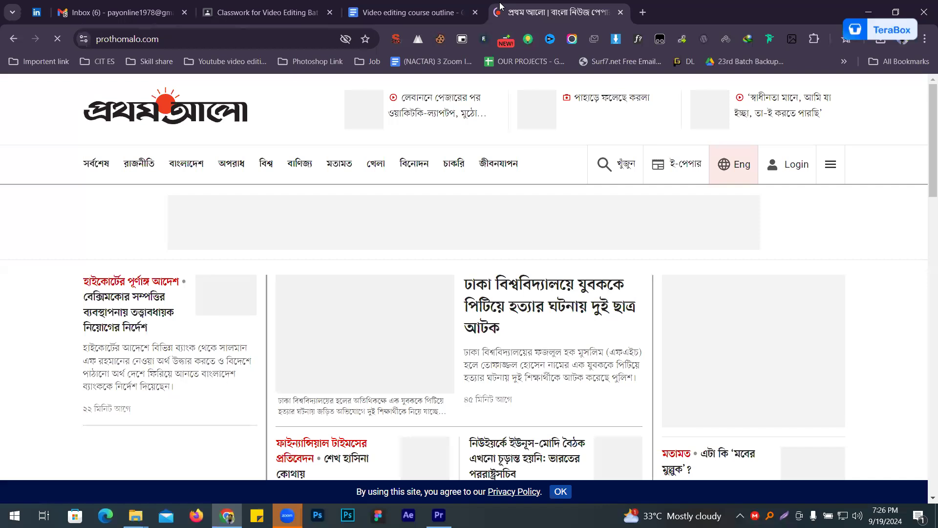
{"action": "left_click", "coordinate": [725, 166]}
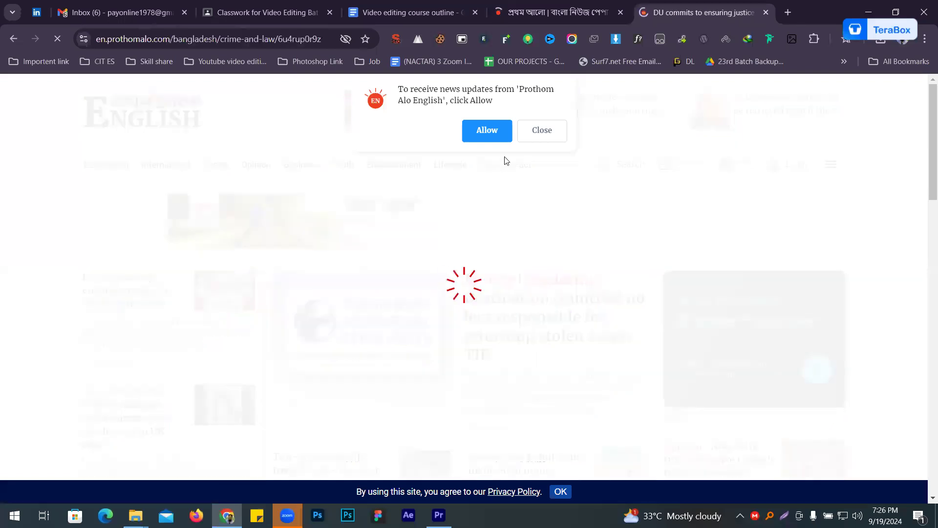
- Copy the headline "DU commits to ensuring justice in lynching incident" into a new Notepad document
{"action": "triple_click", "coordinate": [97, 308]}
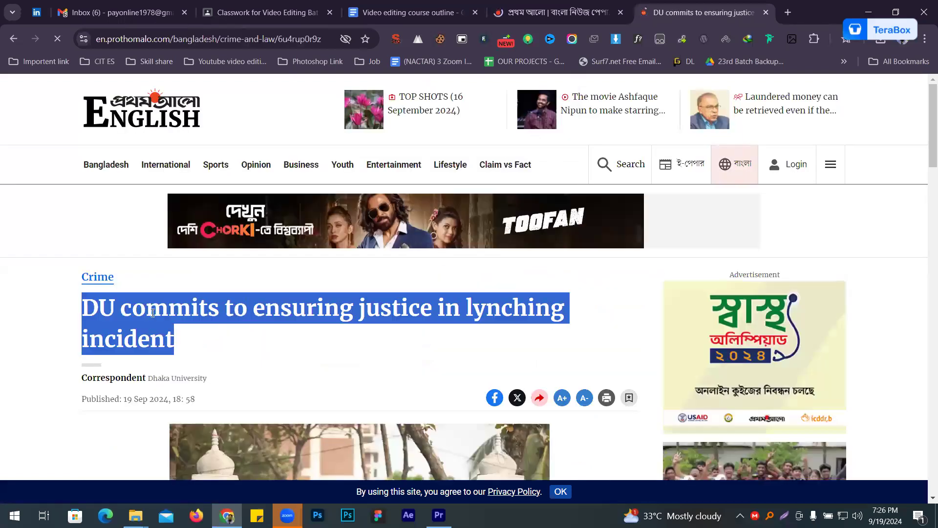
{"action": "right_click", "coordinate": [148, 328]}
{"action": "left_click", "coordinate": [211, 108]}
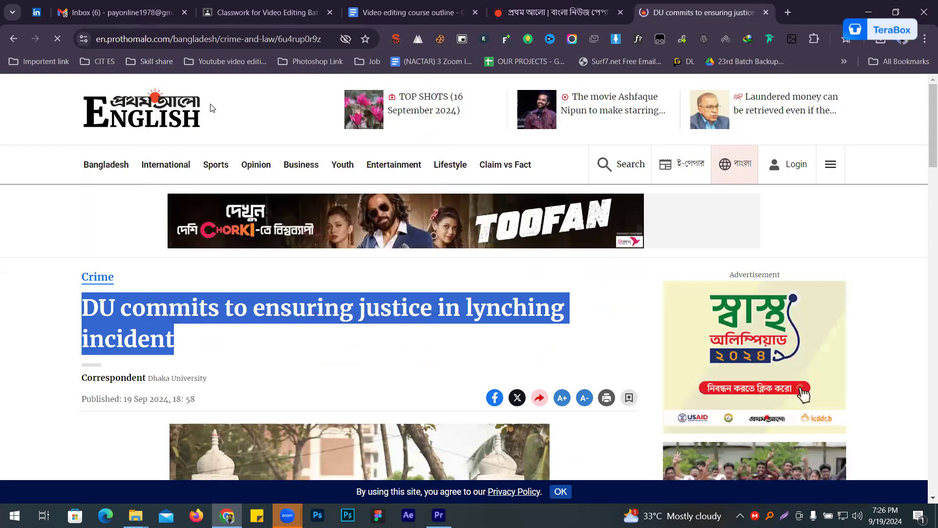
{"action": "key", "text": "super"}
{"action": "type", "text": "note"}
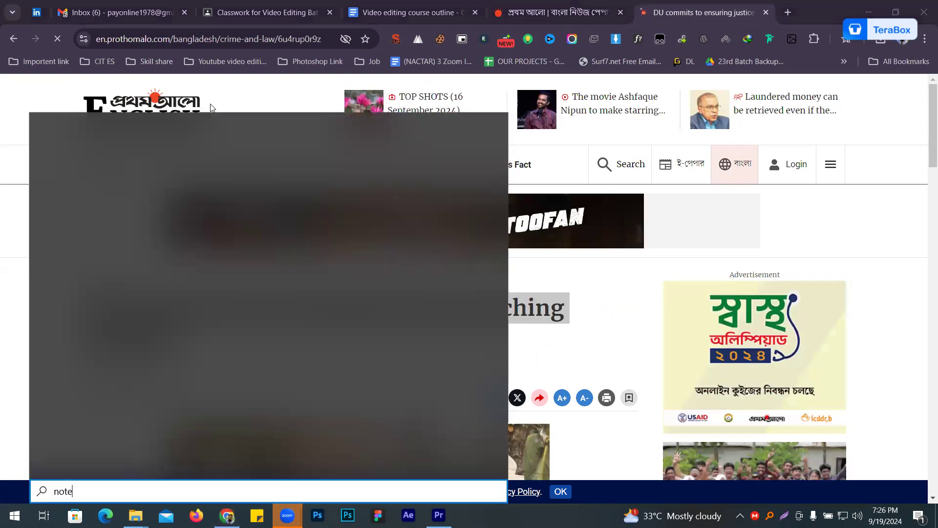
{"action": "key", "text": "Return"}
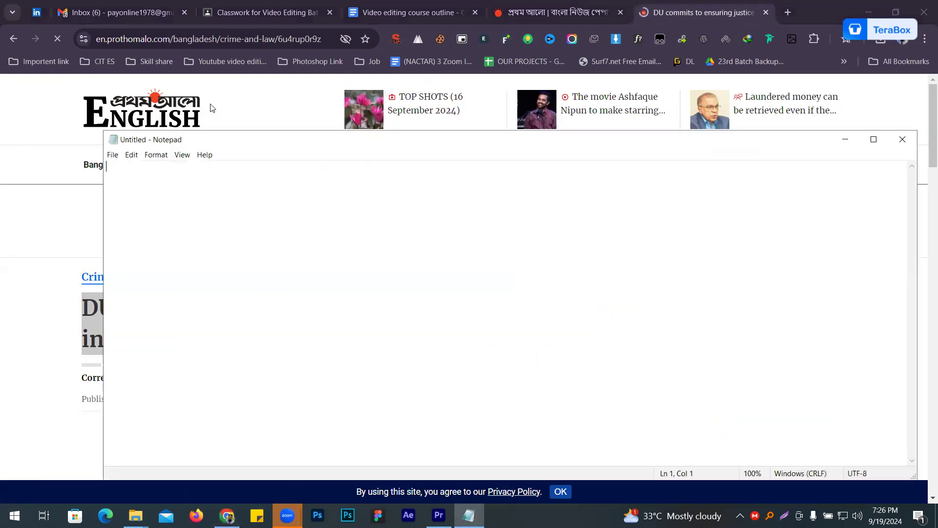
{"action": "key", "text": "ctrl+v"}
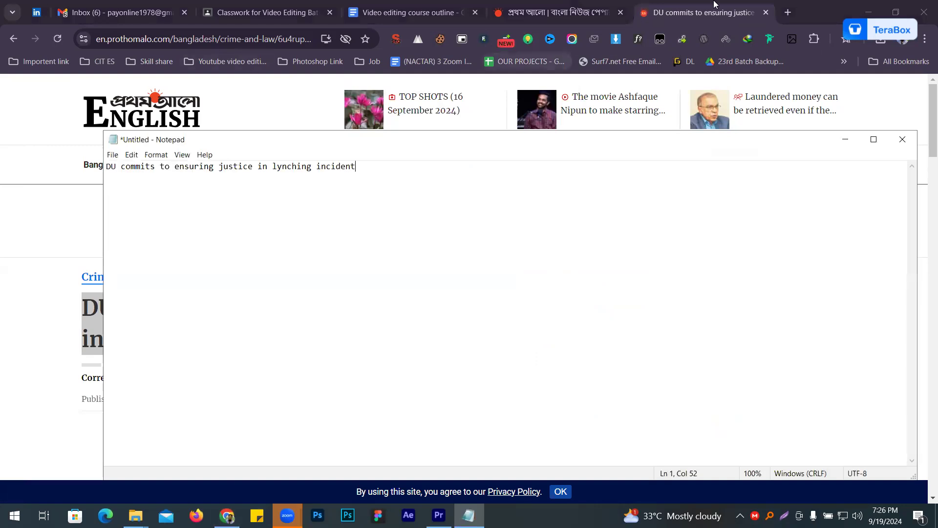
- Close the DU article in Chrome and open four more English edition stories in background tabs: TIB, UK houses, India cricket and Malaysia laundering
{"action": "left_click", "coordinate": [714, 3]}
{"action": "key", "text": "ctrl+w"}
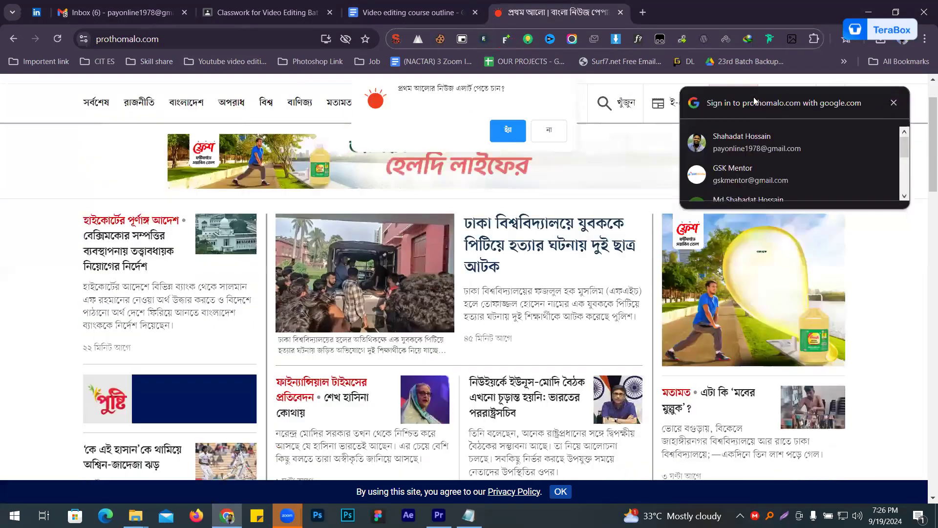
{"action": "left_click", "coordinate": [731, 101]}
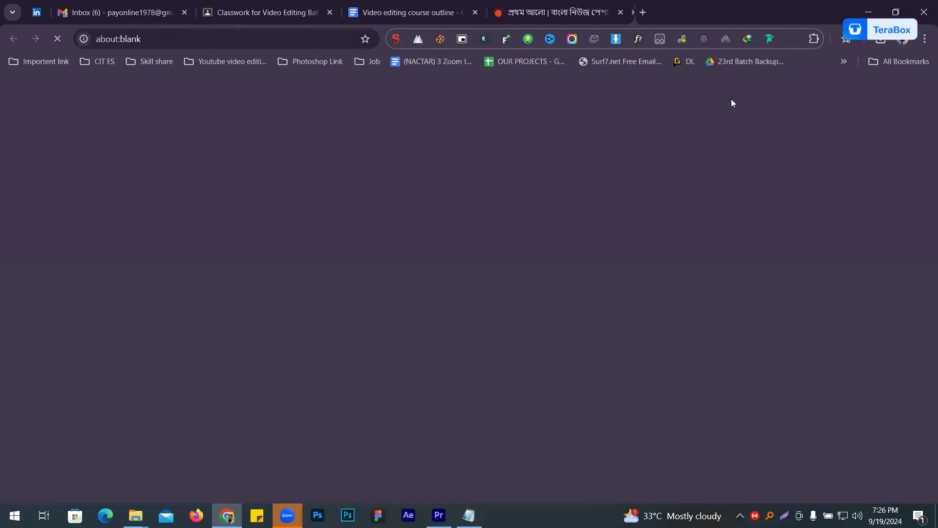
{"action": "middle_click", "coordinate": [517, 299]}
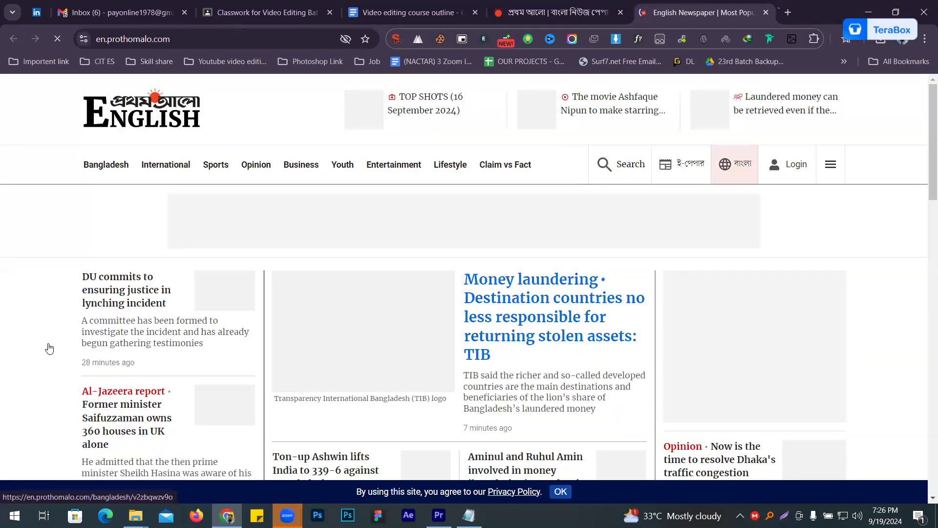
{"action": "middle_click", "coordinate": [118, 399]}
{"action": "scroll", "coordinate": [122, 397], "scroll_direction": "down", "scroll_amount": 3}
{"action": "middle_click", "coordinate": [289, 291]}
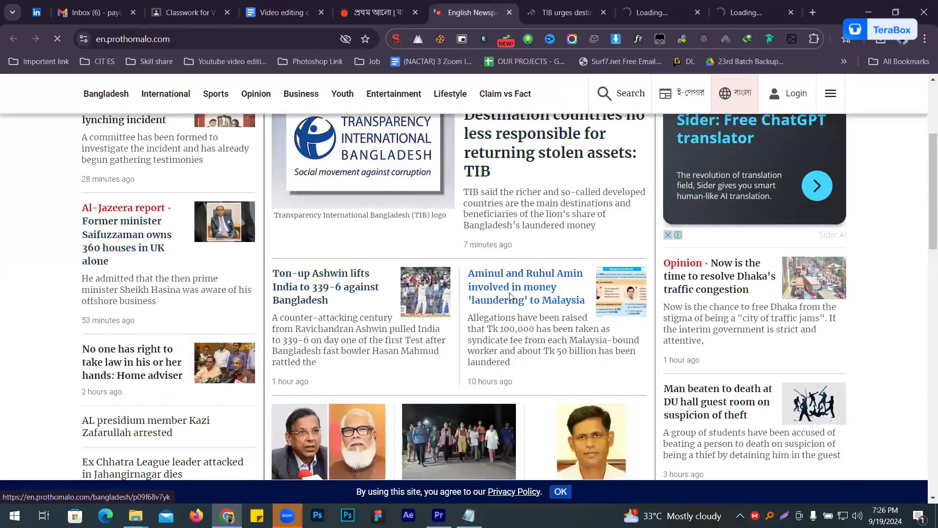
{"action": "middle_click", "coordinate": [514, 285]}
- Copy the headline "Destination countries no less responsible for returning stolen assets: TIB" into the Notepad list, leaving a blank line above it
{"action": "key", "text": "ctrl+Tab"}
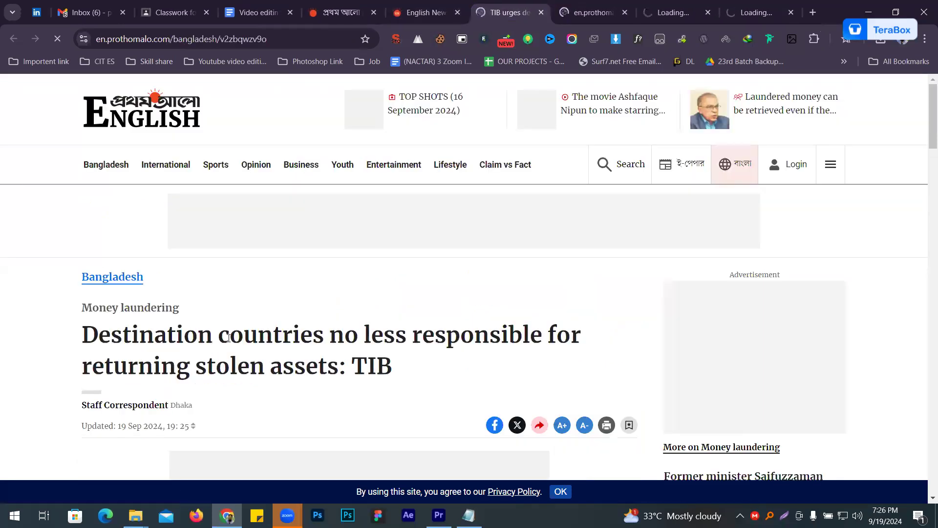
{"action": "triple_click", "coordinate": [229, 337]}
{"action": "right_click", "coordinate": [228, 337]}
{"action": "left_click", "coordinate": [287, 149]}
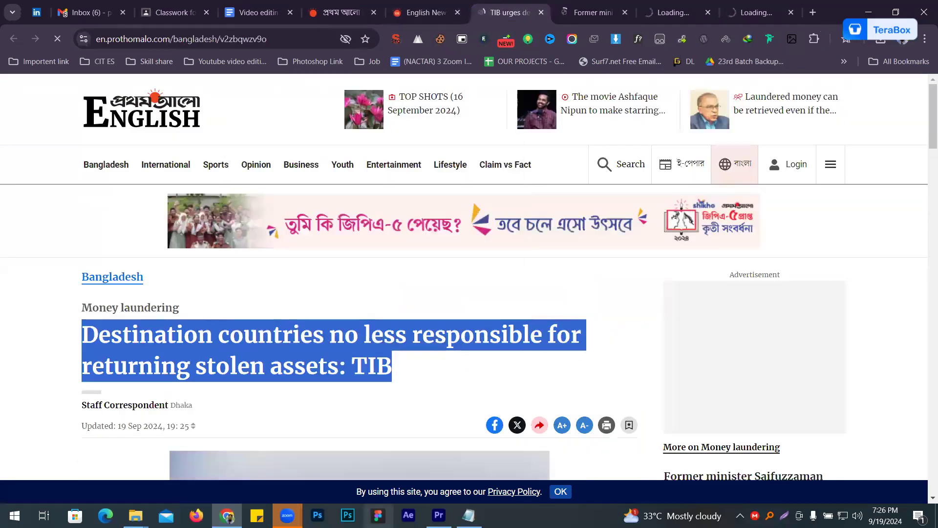
{"action": "key", "text": "alt+Tab"}
{"action": "key", "text": "Return"}
{"action": "key", "text": "Return"}
{"action": "key", "text": "ctrl+v"}
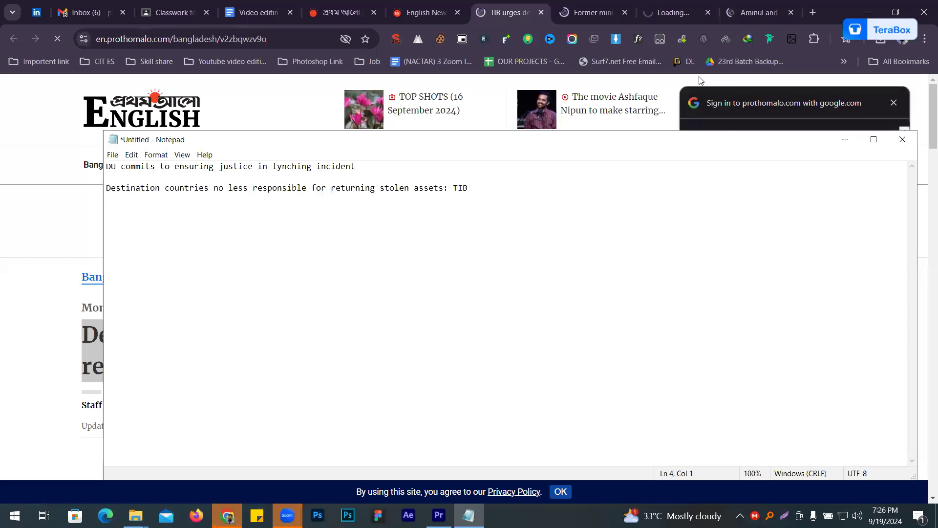
- Copy the headline about the former minister's 360 UK houses from its article and add it below the TIB headline in Notepad
{"action": "left_click", "coordinate": [596, 12]}
{"action": "double_click", "coordinate": [359, 325]}
{"action": "triple_click", "coordinate": [359, 332]}
{"action": "right_click", "coordinate": [360, 332]}
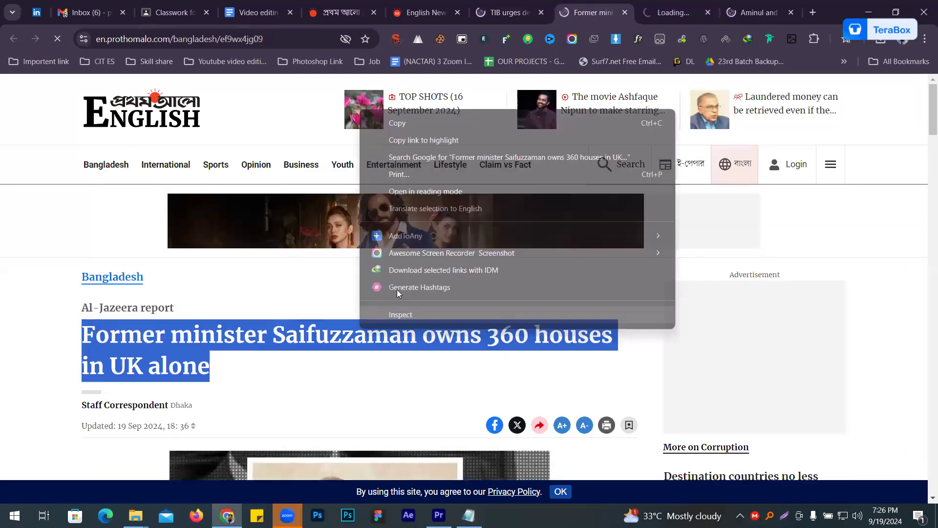
{"action": "left_click", "coordinate": [388, 125]}
{"action": "key", "text": "alt+Tab"}
{"action": "key", "text": "Return"}
{"action": "key", "text": "Return"}
{"action": "key", "text": "ctrl+v"}
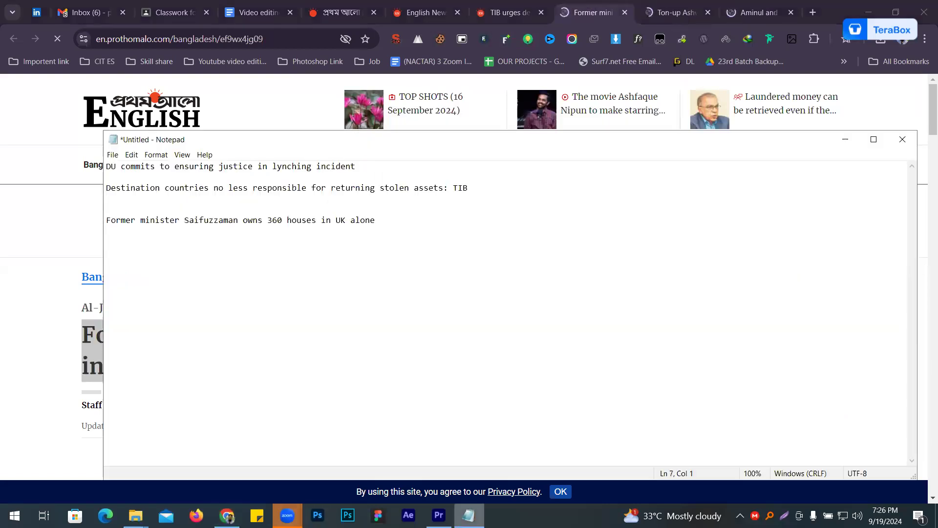
- Copy the cricket headline "Ton-up Ashwin lifts India to 339-6 against Bangladesh" and add it as the fourth headline in Notepad
{"action": "left_click", "coordinate": [677, 12]}
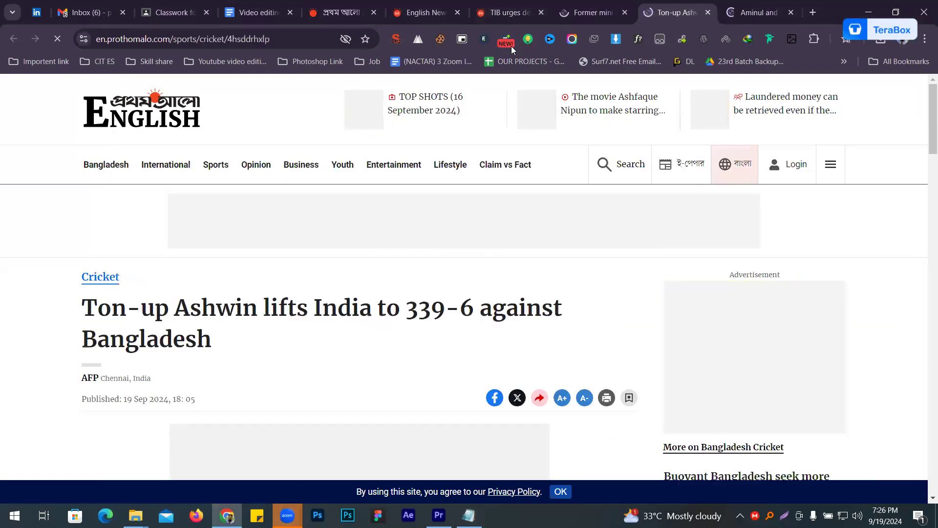
{"action": "triple_click", "coordinate": [283, 313]}
{"action": "right_click", "coordinate": [286, 312]}
{"action": "left_click", "coordinate": [294, 106]}
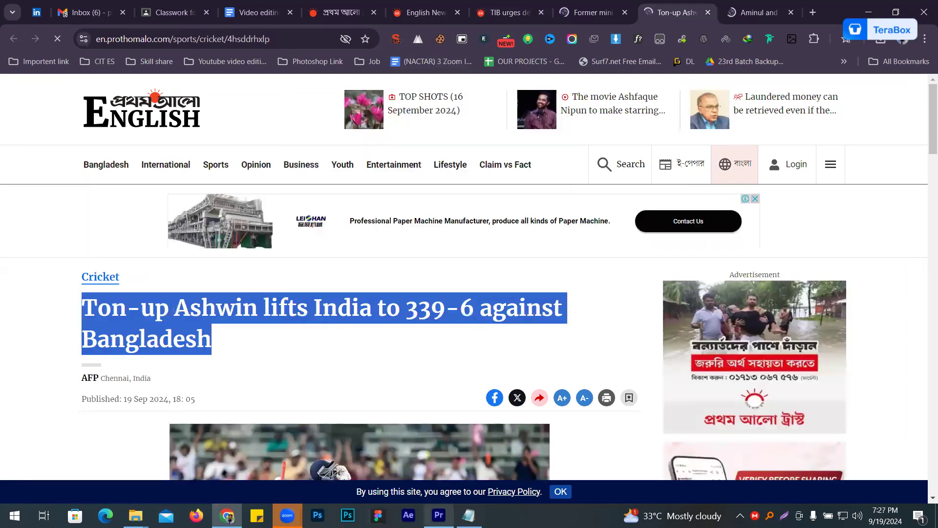
{"action": "key", "text": "alt+Tab"}
{"action": "key", "text": "Return"}
{"action": "key", "text": "Return"}
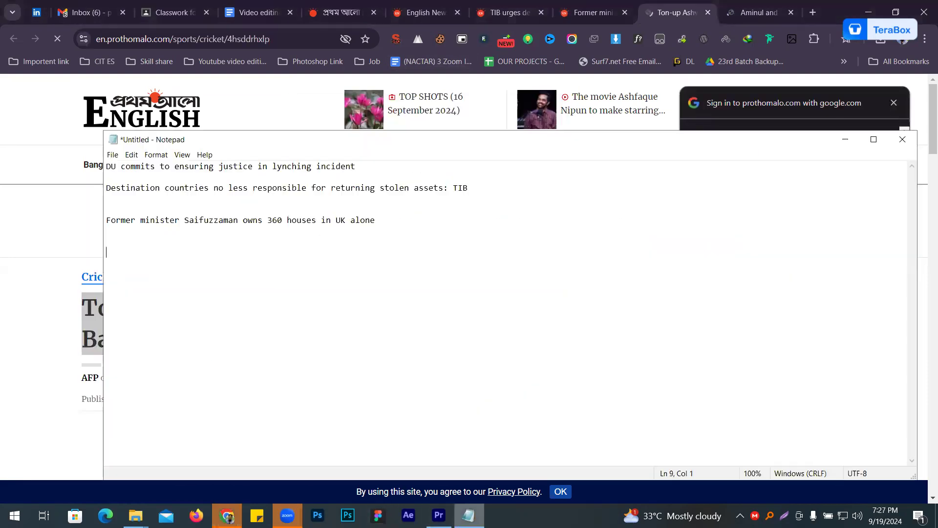
{"action": "key", "text": "ctrl+v"}
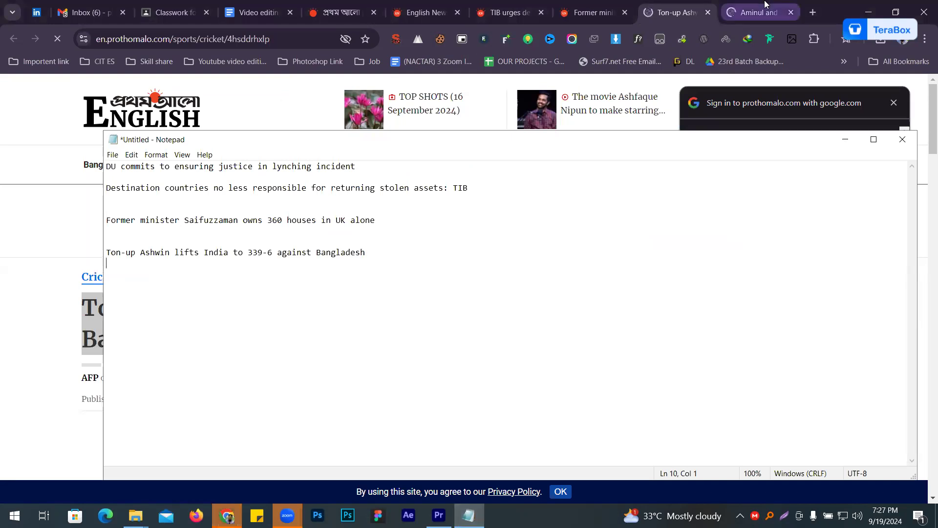
- Copy the headline about money 'laundering' to Malaysia from its article and add it as the fifth headline in Notepad
{"action": "left_click", "coordinate": [765, 4]}
{"action": "triple_click", "coordinate": [374, 308]}
{"action": "right_click", "coordinate": [374, 308]}
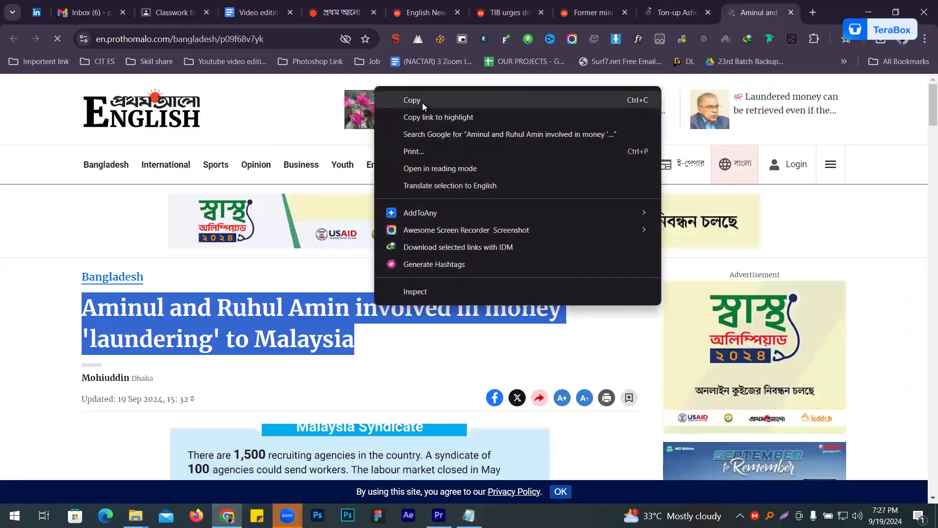
{"action": "left_click", "coordinate": [422, 103]}
{"action": "key", "text": "alt+Tab"}
{"action": "key", "text": "Return"}
{"action": "key", "text": "Return"}
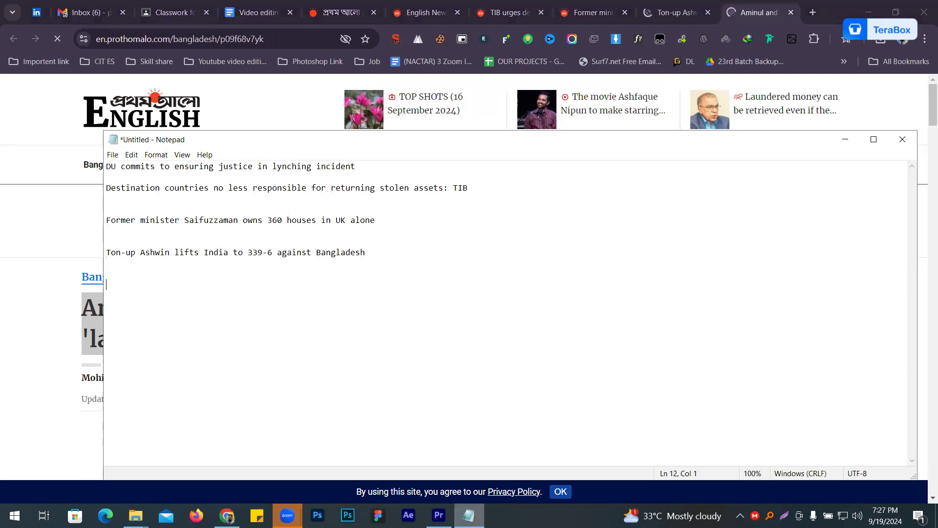
{"action": "key", "text": "ctrl+v"}
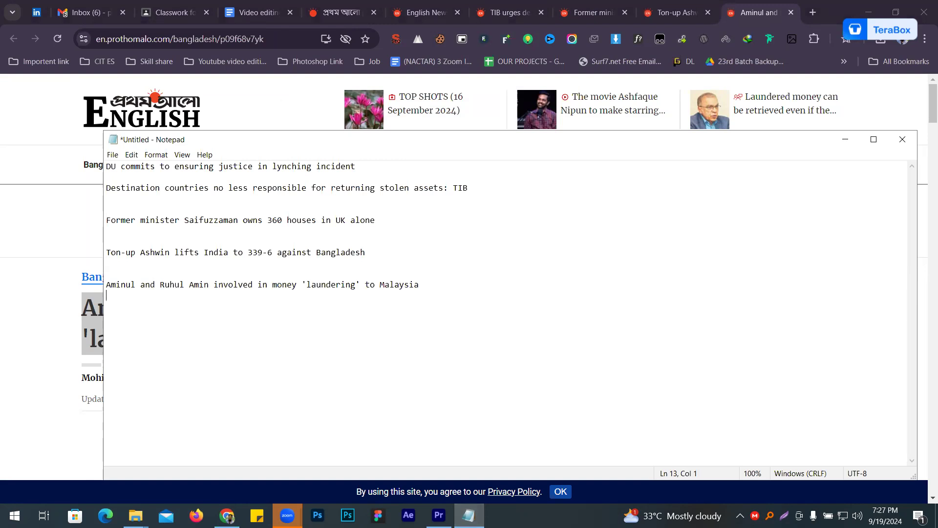
- Switch to Premiere Pro and create a new legacy title named news, keeping the offered video settings
{"action": "key", "text": "alt+Tab"}
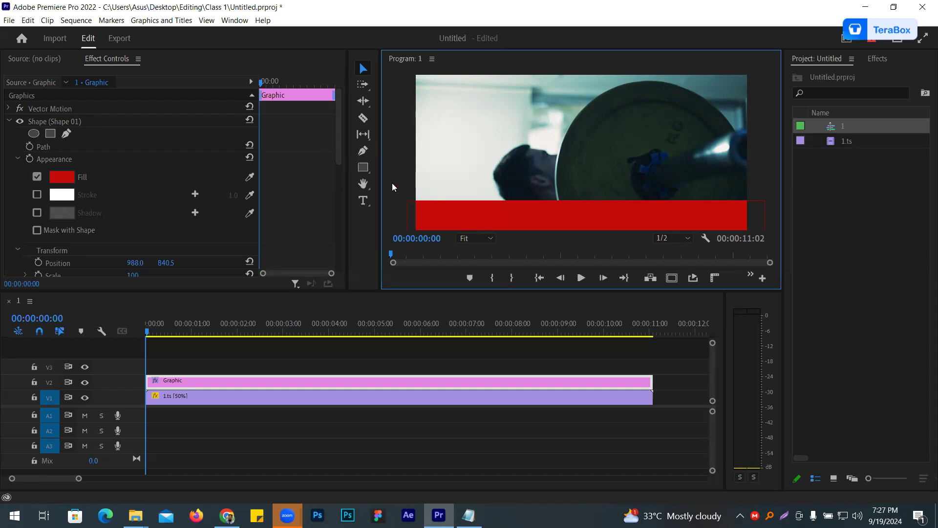
{"action": "left_click", "coordinate": [8, 21]}
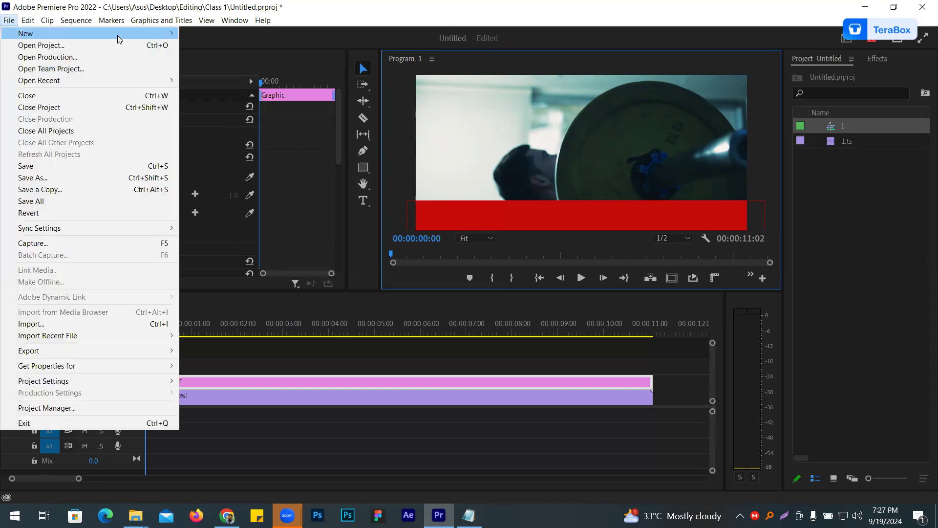
{"action": "mouse_move", "coordinate": [120, 34]}
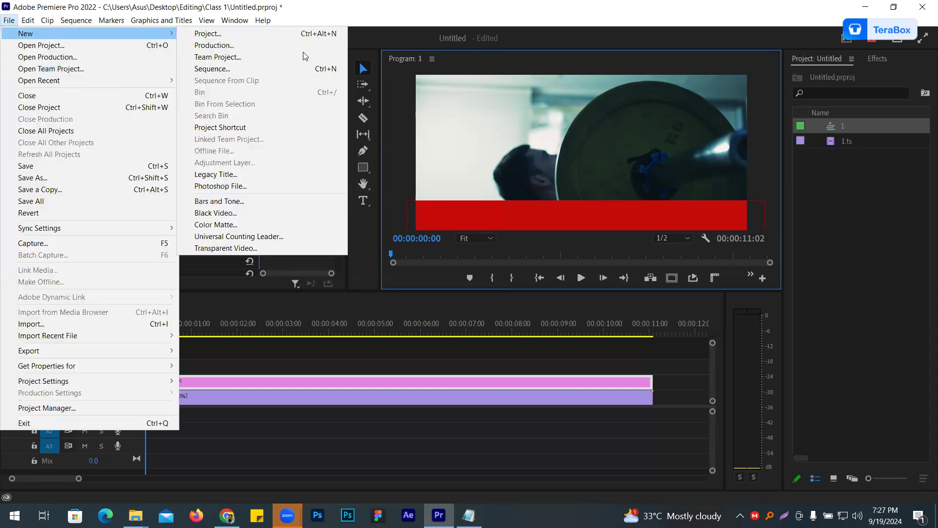
{"action": "left_click", "coordinate": [256, 169]}
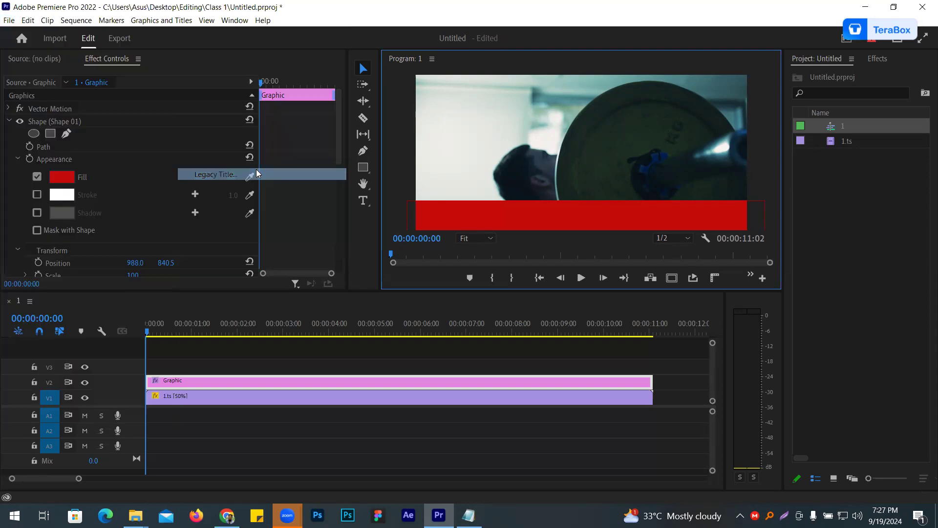
{"action": "type", "text": "news"}
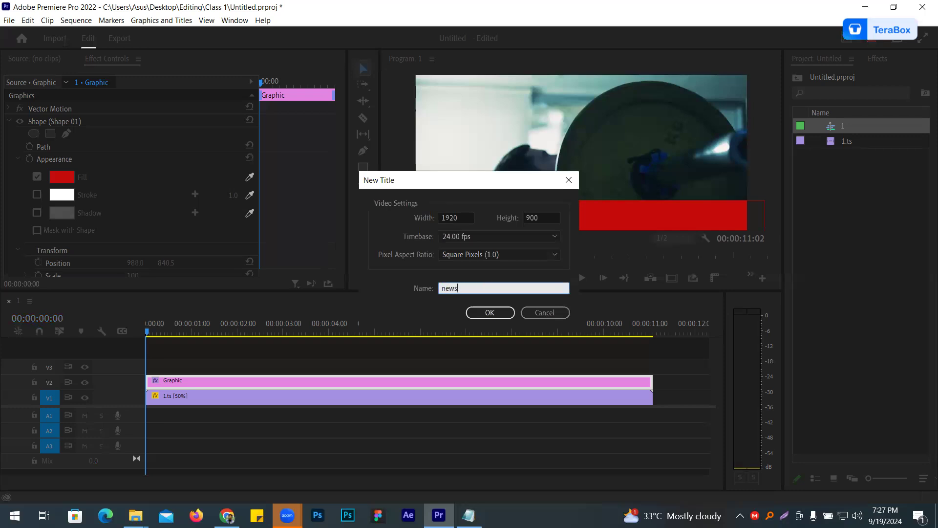
{"action": "left_click", "coordinate": [502, 311]}
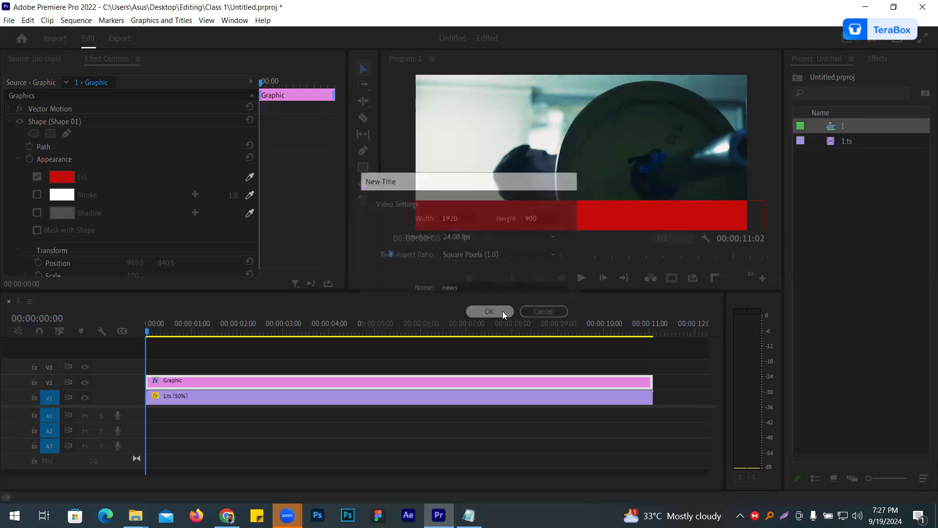
{"action": "left_click", "coordinate": [592, 299]}
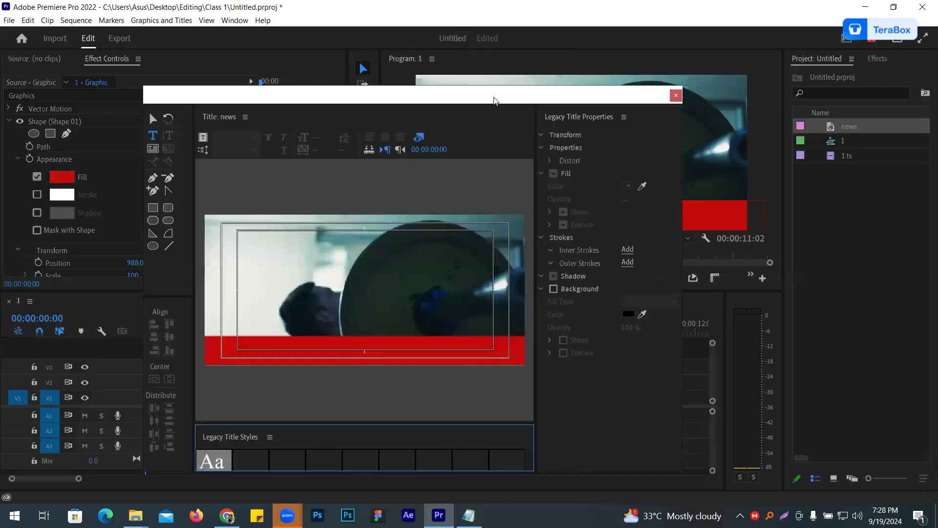
- Reposition and enlarge the title editor window so that the canvas, styles and title properties are all visible
{"action": "left_click_drag", "start_coordinate": [494, 100], "coordinate": [186, 141]}
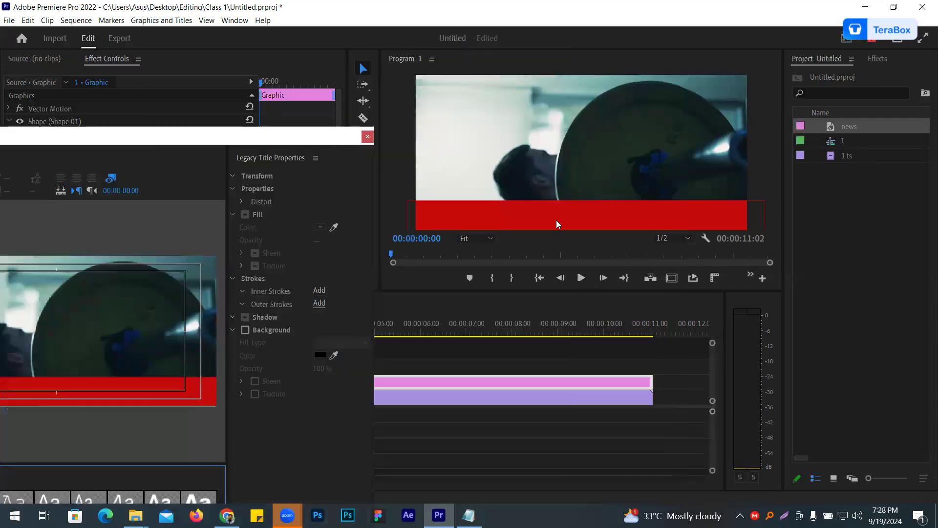
{"action": "left_click_drag", "start_coordinate": [252, 135], "coordinate": [629, 76]}
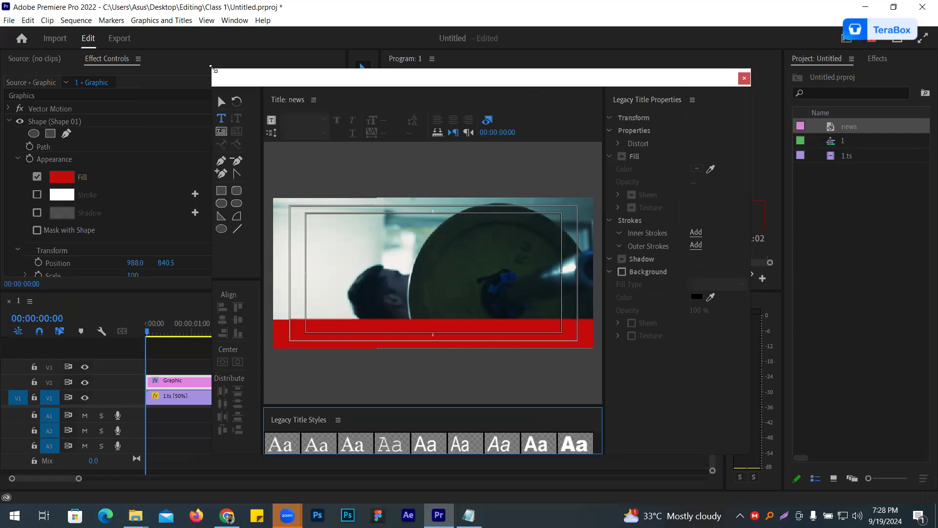
{"action": "left_click_drag", "start_coordinate": [214, 69], "coordinate": [2, 0]}
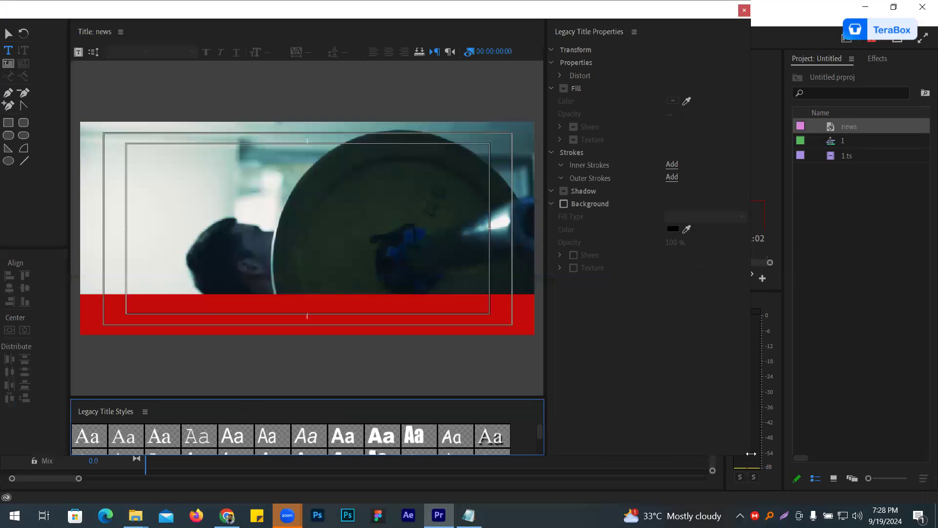
{"action": "left_click_drag", "start_coordinate": [751, 453], "coordinate": [899, 453]}
{"action": "left_click_drag", "start_coordinate": [492, 10], "coordinate": [514, 13]}
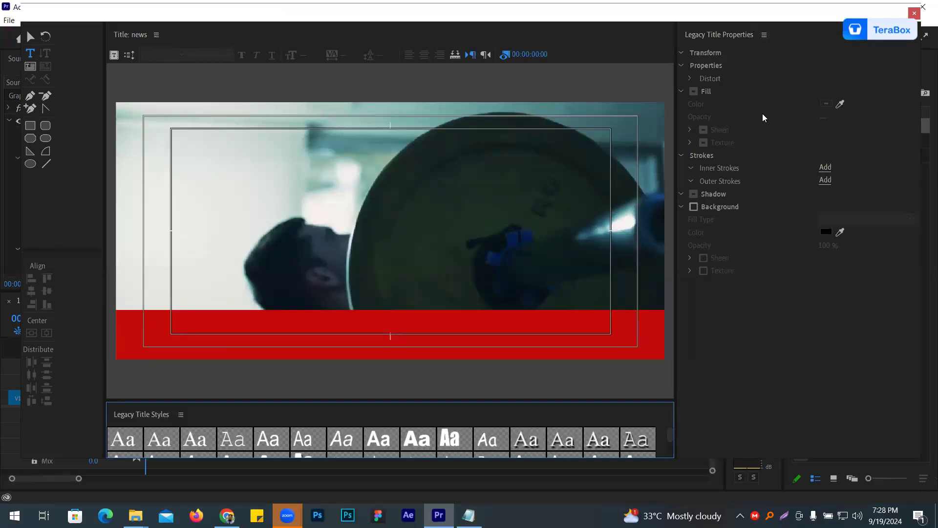
- Start a text line on the red bar and paste in the headline "DU commits to ensuring justice in lynching incident" from Notepad
{"action": "left_click", "coordinate": [29, 56]}
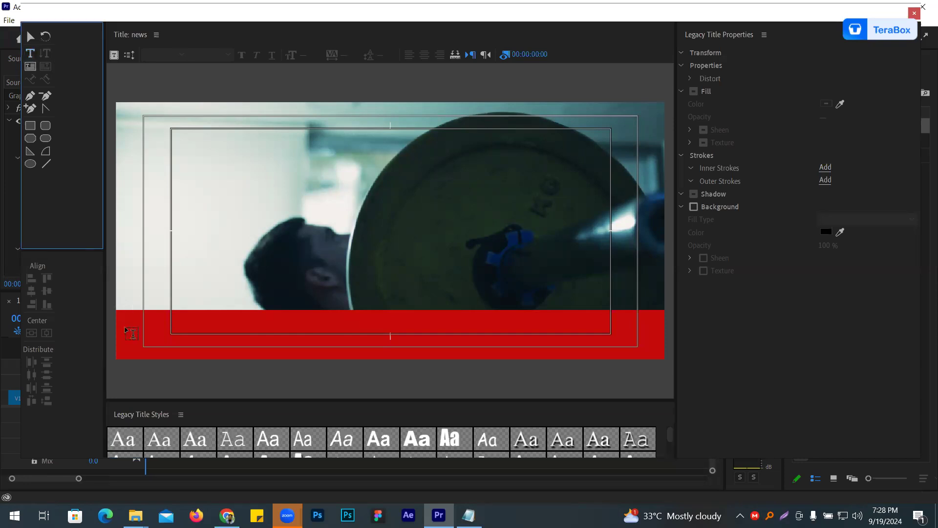
{"action": "left_click", "coordinate": [125, 329]}
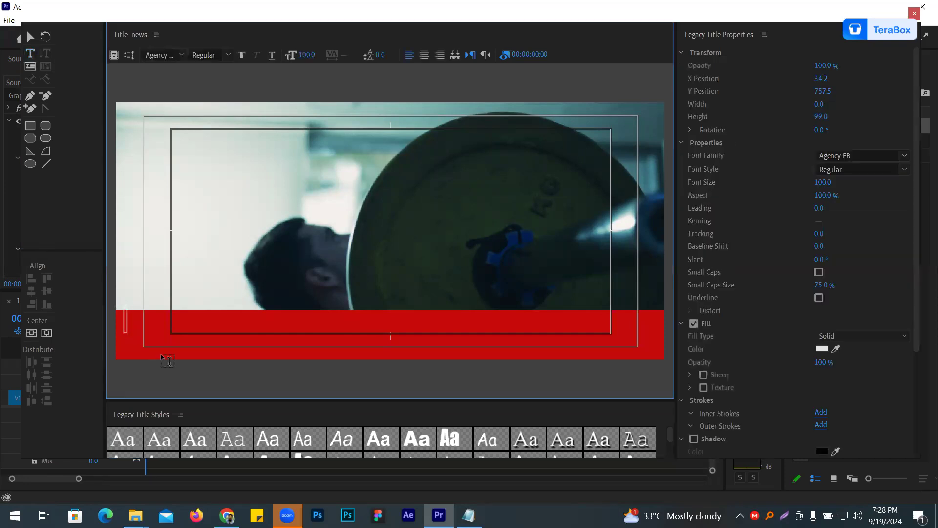
{"action": "key", "text": "alt+Tab"}
{"action": "left_click_drag", "start_coordinate": [384, 171], "coordinate": [63, 160]}
{"action": "key", "text": "alt+Tab"}
{"action": "key", "text": "ctrl+v"}
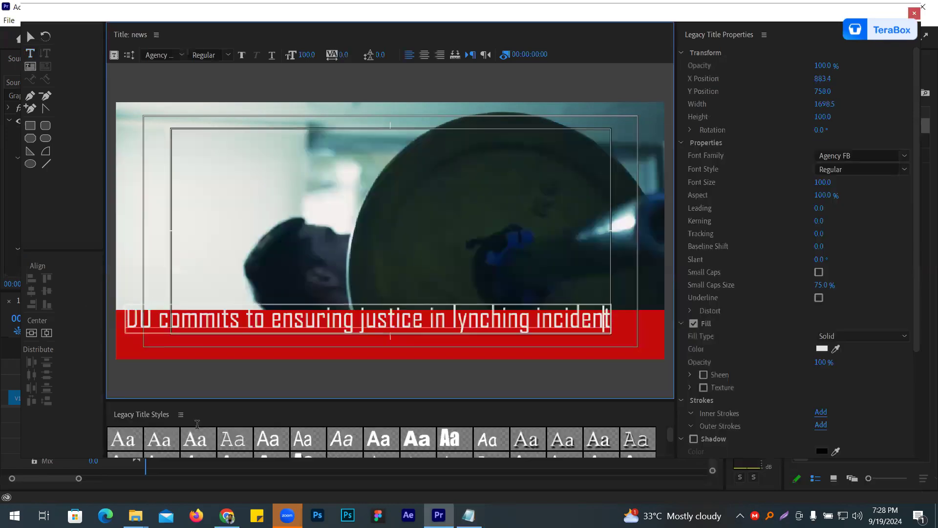
- Set the headline's font to Apex New Trial at size 71 and move it onto the red bar, at about X 805, Y 820
{"action": "key", "text": "ctrl+a"}
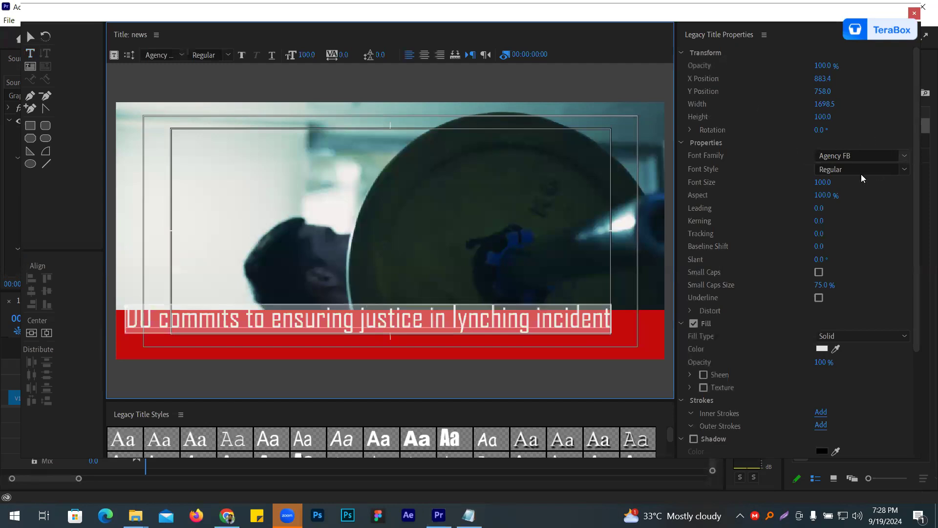
{"action": "left_click", "coordinate": [903, 156]}
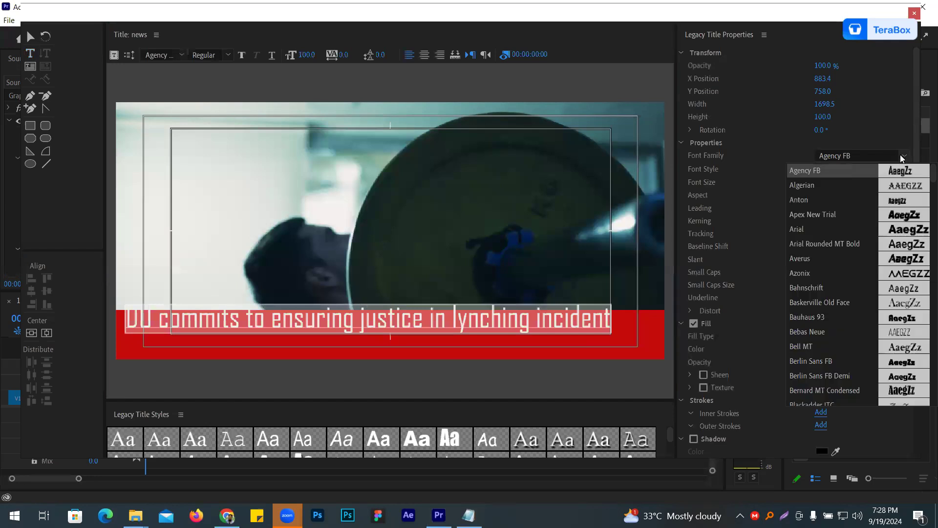
{"action": "left_click", "coordinate": [910, 214]}
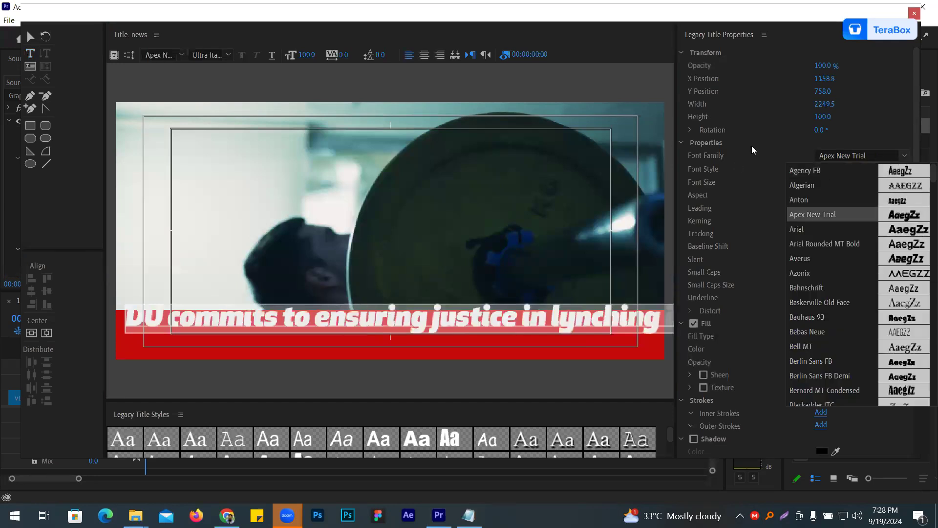
{"action": "left_click", "coordinate": [759, 139]}
{"action": "left_click_drag", "start_coordinate": [822, 182], "coordinate": [809, 182]}
{"action": "left_click", "coordinate": [30, 37]}
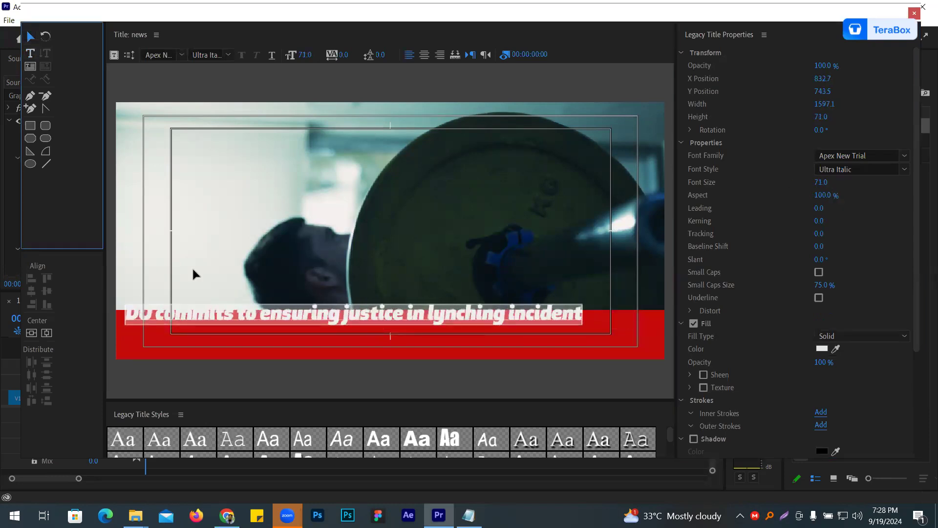
{"action": "mouse_move", "coordinate": [222, 312]}
{"action": "left_mouse_down"}
{"action": "mouse_move", "coordinate": [218, 330]}
{"action": "mouse_move", "coordinate": [216, 320]}
{"action": "left_mouse_up"}
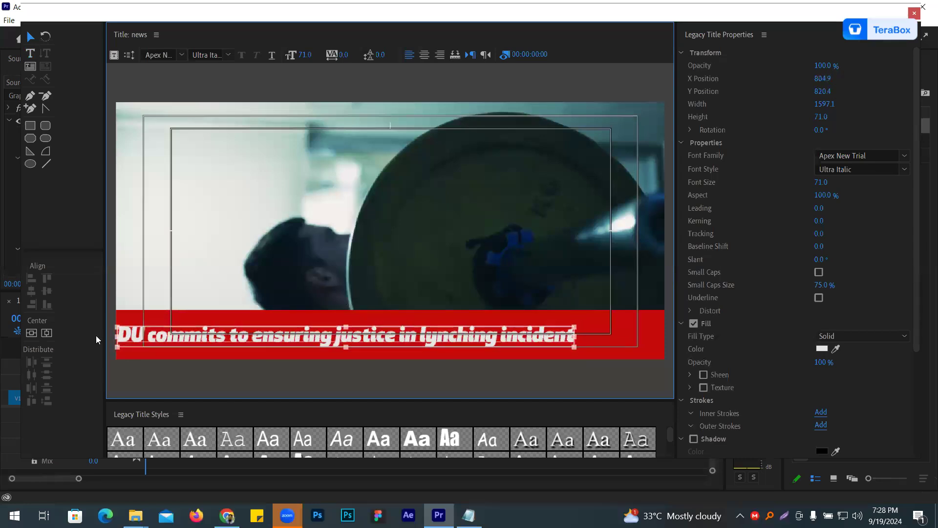
- Add a spaced period as a separator after "incident" at the end of the first headline
{"action": "left_click_drag", "start_coordinate": [458, 345], "coordinate": [266, 343]}
{"action": "double_click", "coordinate": [354, 342]}
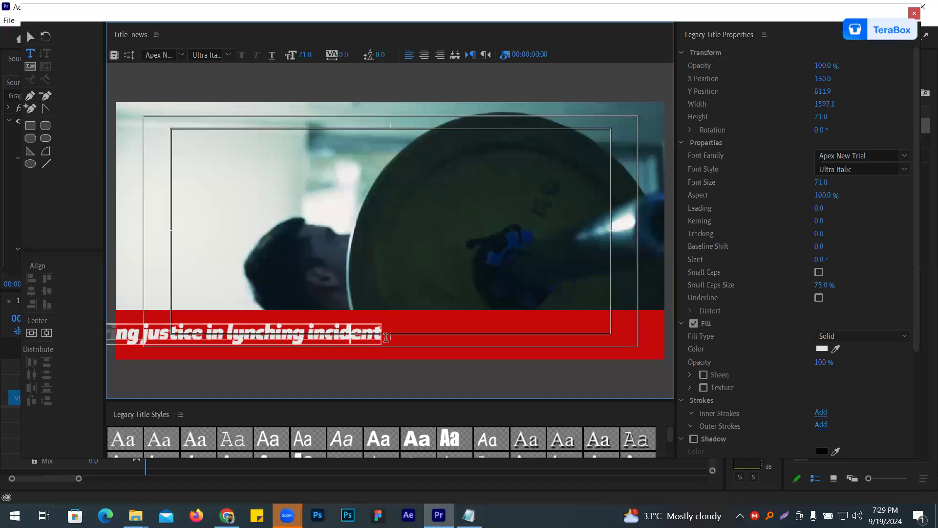
{"action": "key", "text": "Right"}
{"action": "key", "text": "Right"}
{"action": "key", "text": "Right"}
{"action": "type", "text": "."}
{"action": "key", "text": "BackSpace"}
{"action": "type", "text": "| ."}
- Copy the headline about destination countries and stolen assets from Notepad and paste it after the separator
{"action": "key", "text": "alt+Tab"}
{"action": "left_click", "coordinate": [516, 197]}
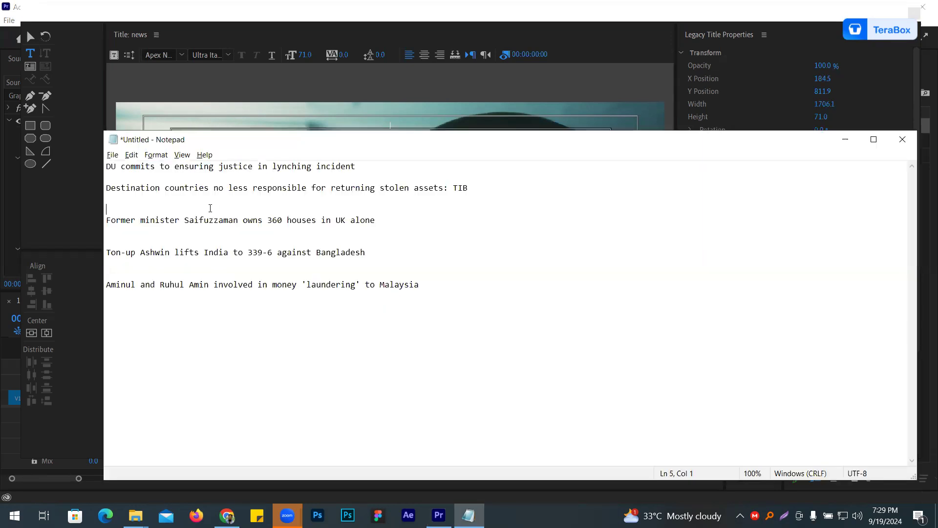
{"action": "left_click_drag", "start_coordinate": [468, 187], "coordinate": [93, 186]}
{"action": "key", "text": "ctrl+c"}
{"action": "key", "text": "alt+Tab"}
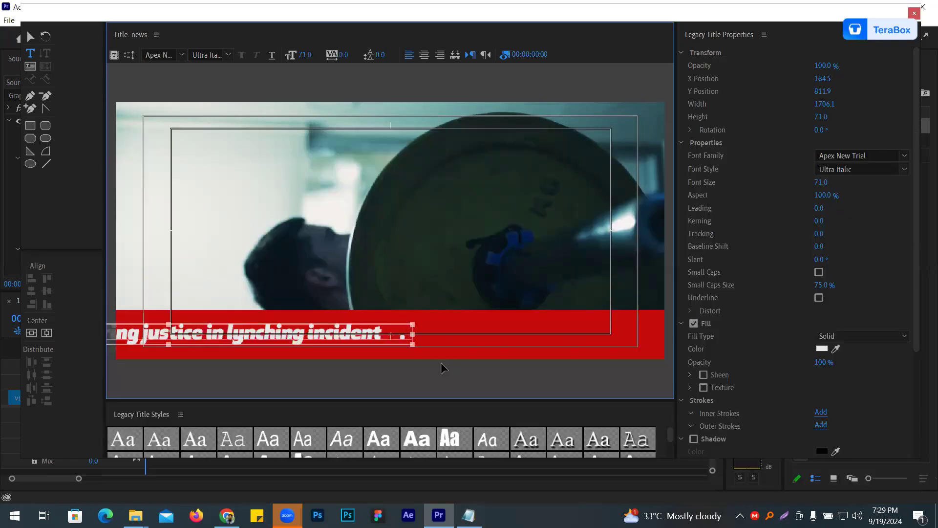
{"action": "key", "text": "ctrl+v"}
- Slide the ticker text to expose its end and copy the headline about the former minister's 360 UK houses from Notepad
{"action": "left_click", "coordinate": [30, 36]}
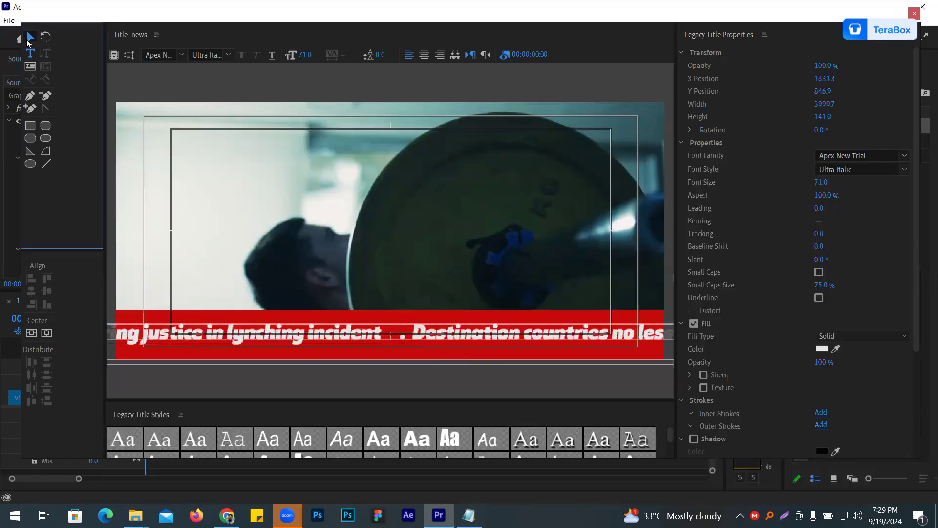
{"action": "left_click_drag", "start_coordinate": [536, 333], "coordinate": [262, 333]}
{"action": "left_click_drag", "start_coordinate": [432, 340], "coordinate": [278, 342]}
{"action": "double_click", "coordinate": [332, 337]}
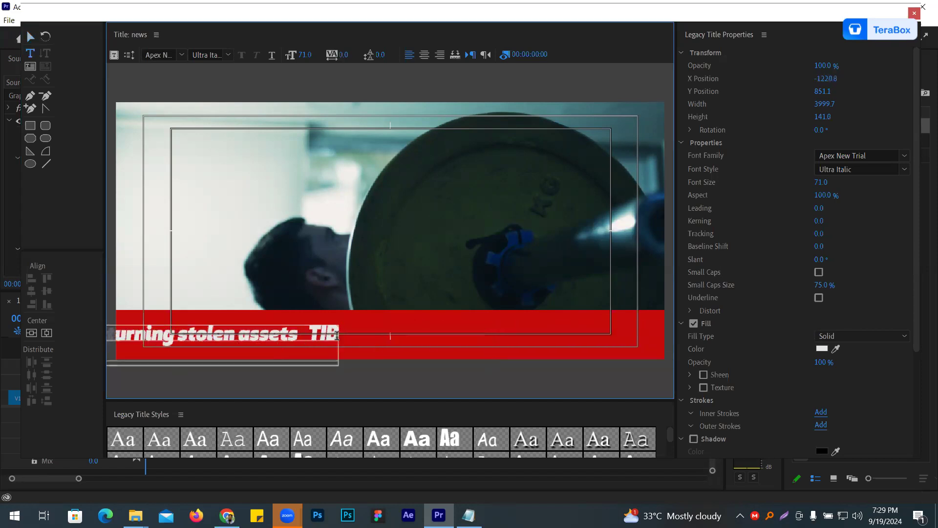
{"action": "left_click", "coordinate": [337, 336]}
{"action": "key", "text": "alt+Tab"}
{"action": "left_click_drag", "start_coordinate": [374, 220], "coordinate": [75, 217]}
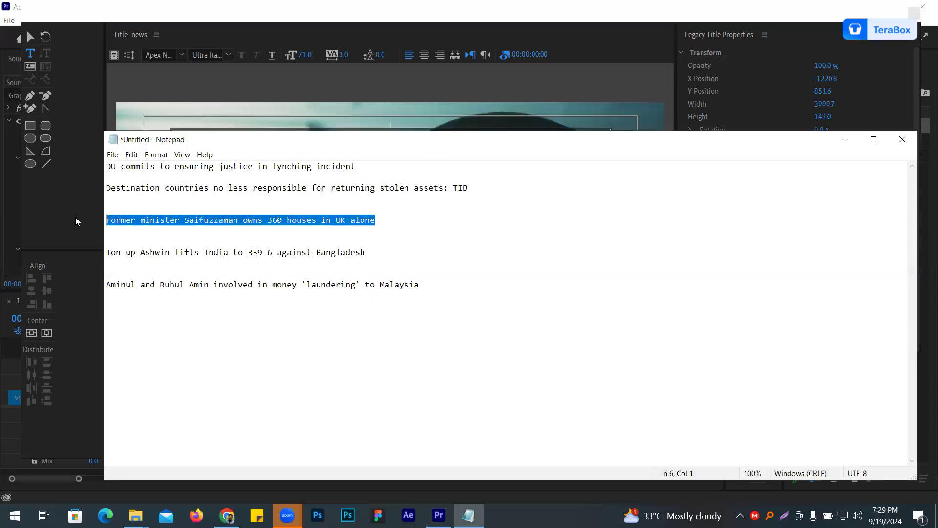
{"action": "key", "text": "alt+Tab"}
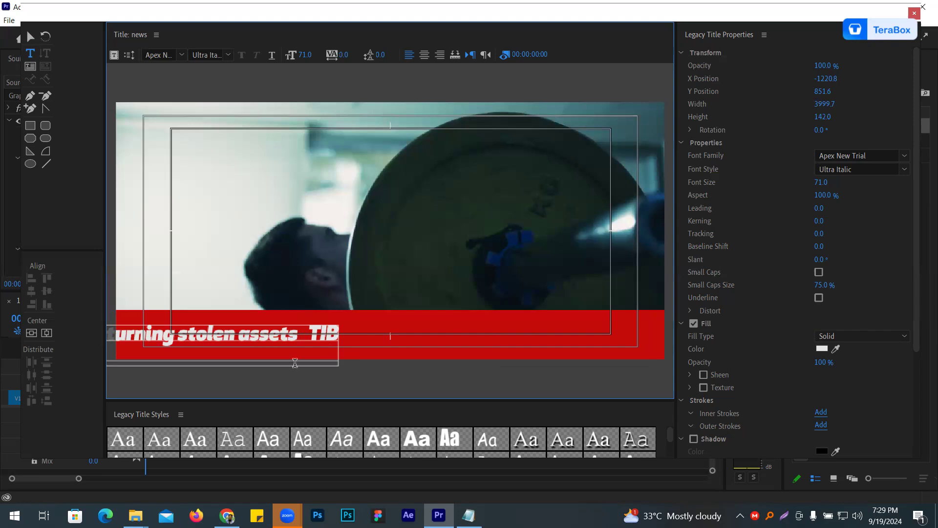
- Replace "TIB" at the end of the second headline with a period separator and paste the former minister headline after it
{"action": "left_click", "coordinate": [30, 36]}
{"action": "left_click_drag", "start_coordinate": [157, 335], "coordinate": [501, 344]}
{"action": "left_click_drag", "start_coordinate": [443, 347], "coordinate": [206, 327]}
{"action": "left_click_drag", "start_coordinate": [475, 334], "coordinate": [447, 374]}
{"action": "left_click_drag", "start_coordinate": [511, 383], "coordinate": [511, 336]}
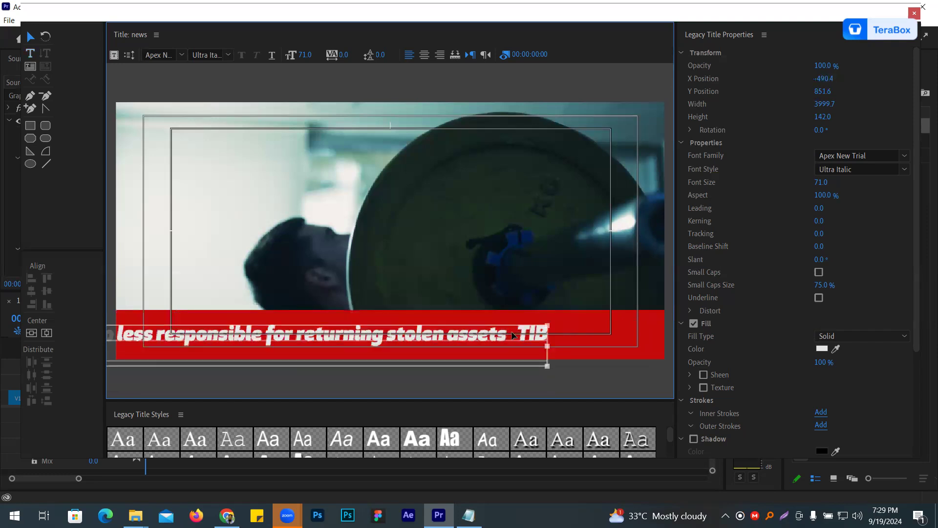
{"action": "double_click", "coordinate": [512, 336]}
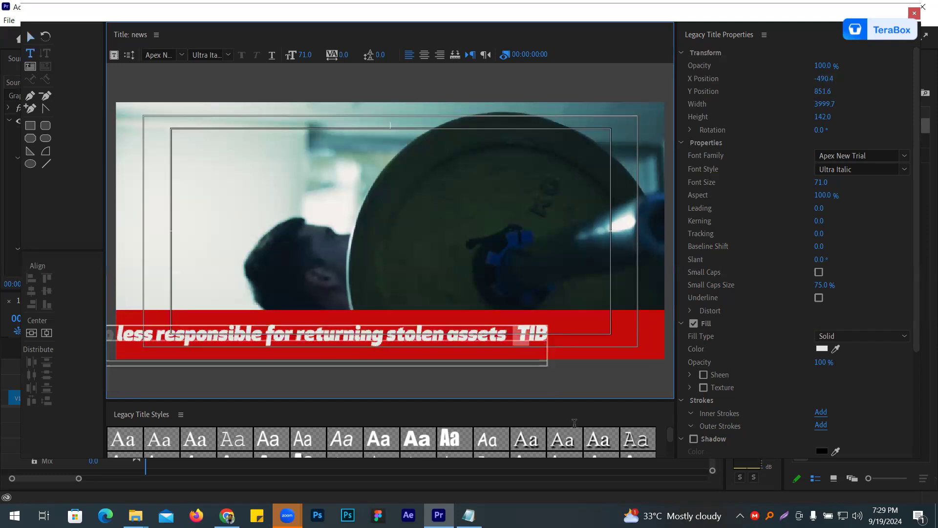
{"action": "key", "text": "Delete"}
{"action": "key", "text": "Delete"}
{"action": "key", "text": "Delete"}
{"action": "key", "text": "Delete"}
{"action": "key", "text": "Delete"}
{"action": "key", "text": "Delete"}
{"action": "type", "text": "."}
{"action": "key", "text": "End"}
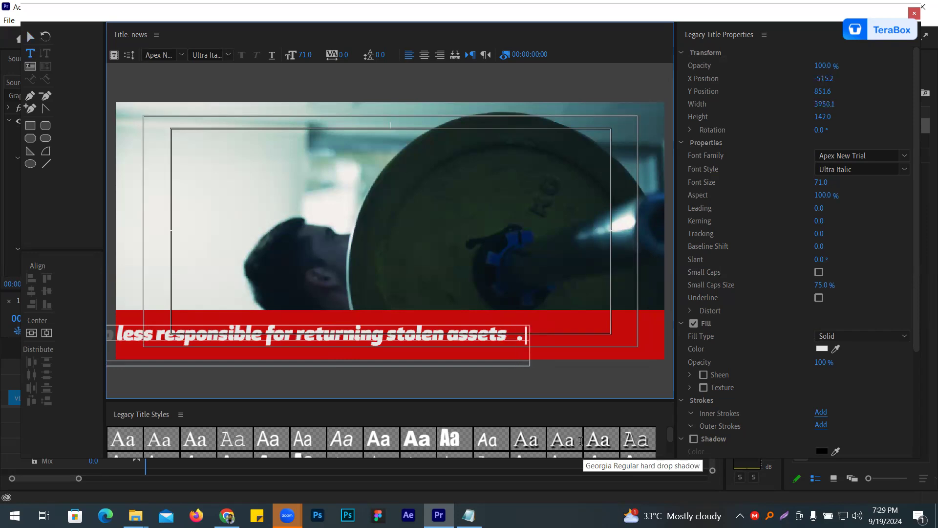
{"action": "key", "text": "ctrl+v"}
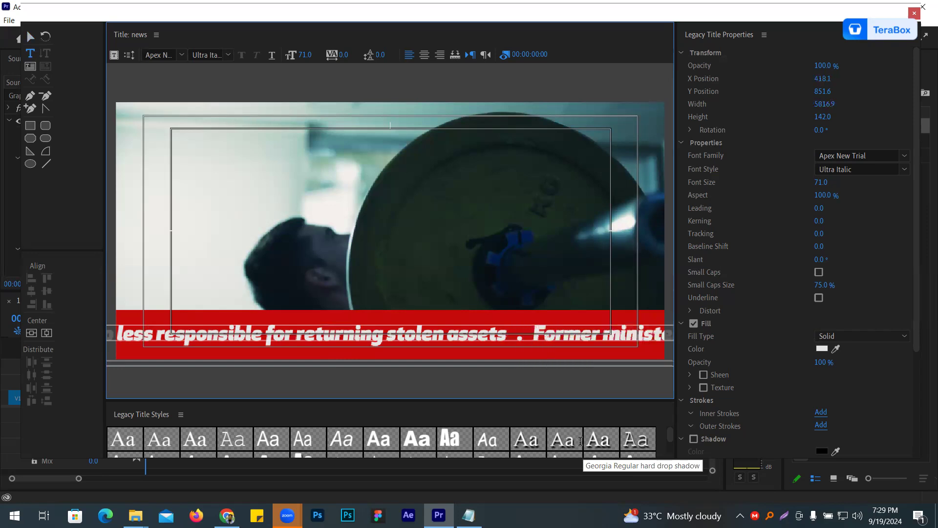
- Slide the ticker text to the end of the third headline and copy the cricket headline from Notepad
{"action": "left_click", "coordinate": [35, 38]}
{"action": "left_click_drag", "start_coordinate": [580, 333], "coordinate": [194, 320]}
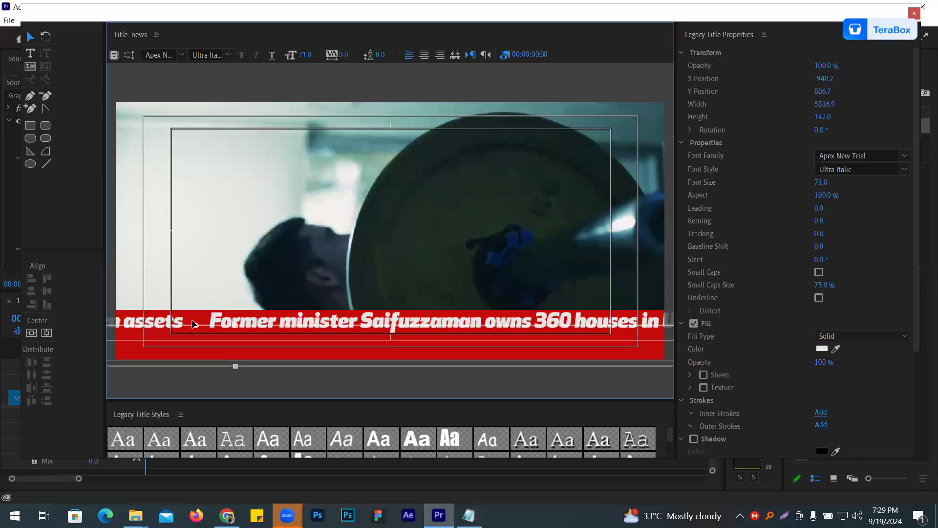
{"action": "left_click_drag", "start_coordinate": [525, 327], "coordinate": [195, 331]}
{"action": "key", "text": "alt+Tab"}
{"action": "left_click_drag", "start_coordinate": [372, 258], "coordinate": [69, 245]}
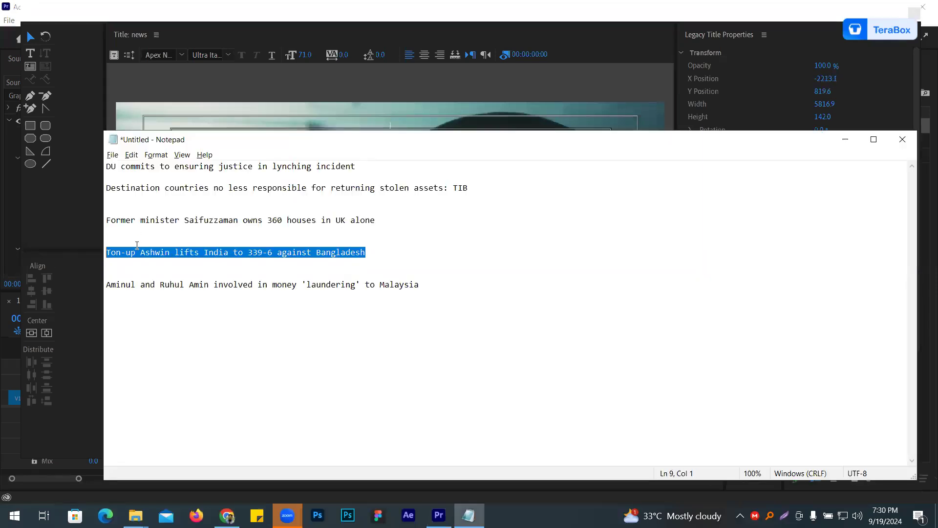
{"action": "key", "text": "alt+Tab"}
- Replace the word "alone" after "houses in UK" with a period separator and paste the cricket headline after it
{"action": "double_click", "coordinate": [292, 335]}
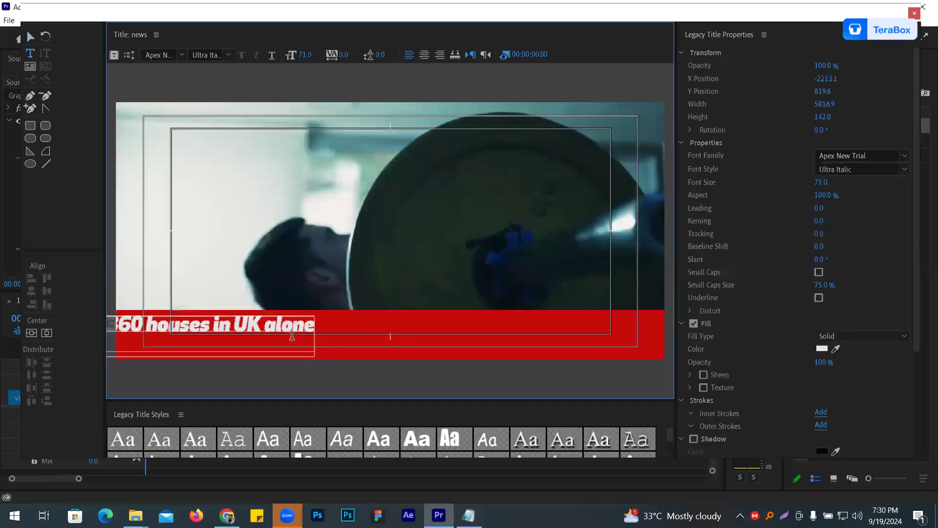
{"action": "left_click", "coordinate": [311, 323]}
{"action": "left_click", "coordinate": [303, 328]}
{"action": "left_click", "coordinate": [30, 37]}
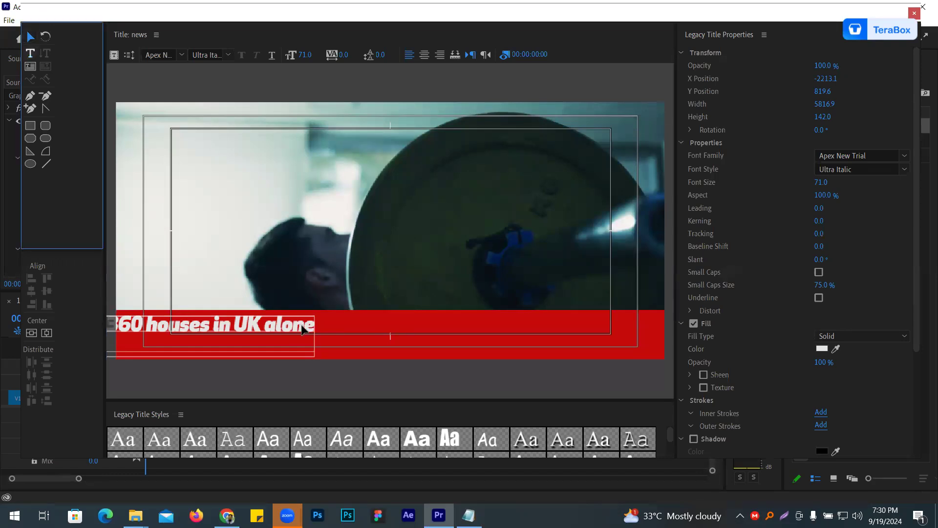
{"action": "left_click_drag", "start_coordinate": [279, 330], "coordinate": [475, 419]}
{"action": "double_click", "coordinate": [405, 324]}
{"action": "key", "text": "BackSpace"}
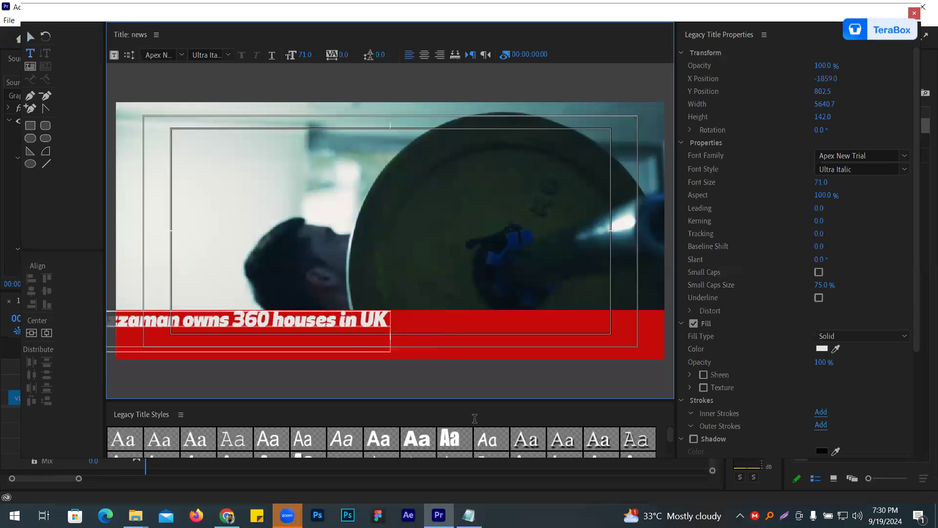
{"action": "type", "text": "."}
{"action": "key", "text": "ctrl+v"}
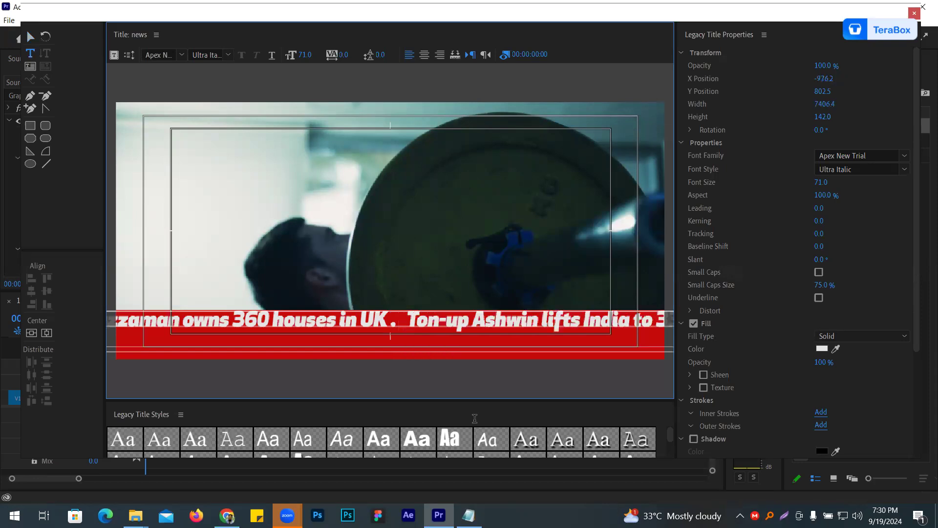
- Delete the leftover second line ". s in UK alone" and place the ticker text on the red bar, starting at the frame's left edge
{"action": "left_click", "coordinate": [31, 37]}
{"action": "left_click_drag", "start_coordinate": [449, 314], "coordinate": [373, 332]}
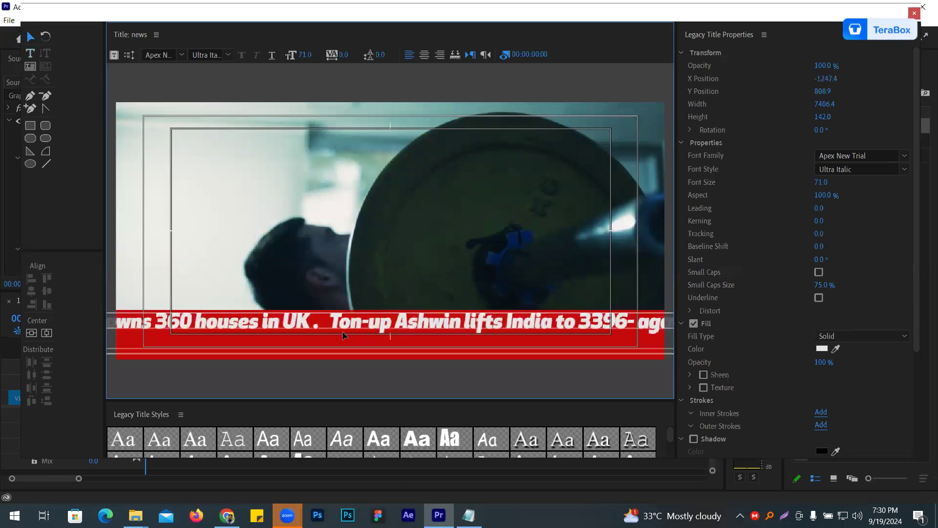
{"action": "left_click_drag", "start_coordinate": [289, 323], "coordinate": [535, 330]}
{"action": "left_click_drag", "start_coordinate": [306, 328], "coordinate": [659, 331]}
{"action": "left_click_drag", "start_coordinate": [376, 332], "coordinate": [708, 341]}
{"action": "left_click_drag", "start_coordinate": [246, 333], "coordinate": [576, 335]}
{"action": "left_click_drag", "start_coordinate": [244, 340], "coordinate": [593, 338]}
{"action": "left_click_drag", "start_coordinate": [328, 354], "coordinate": [445, 345]}
{"action": "double_click", "coordinate": [306, 341]}
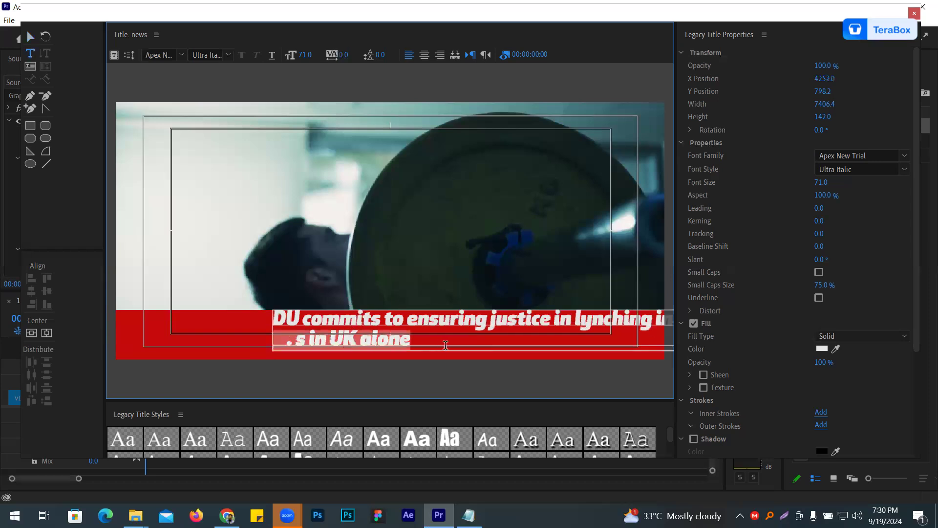
{"action": "key", "text": "BackSpace"}
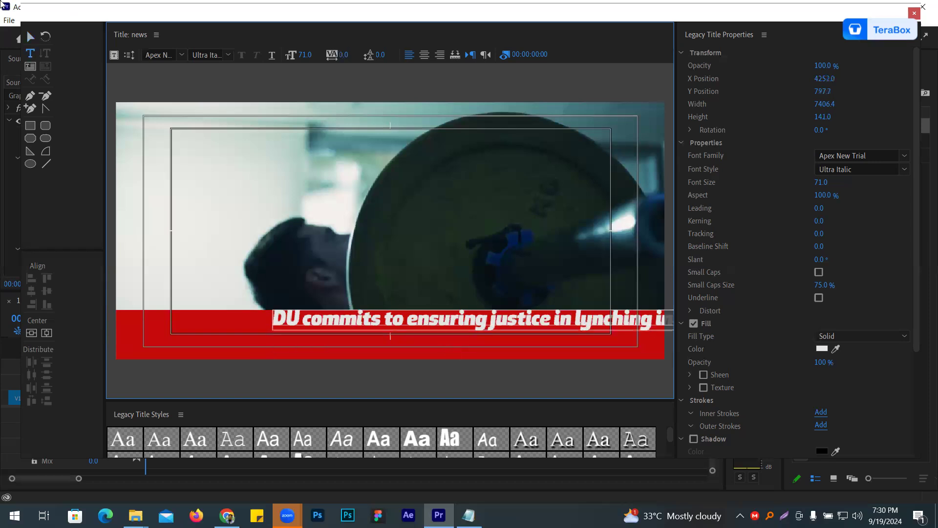
{"action": "left_click", "coordinate": [29, 36]}
{"action": "left_click_drag", "start_coordinate": [328, 322], "coordinate": [173, 341]}
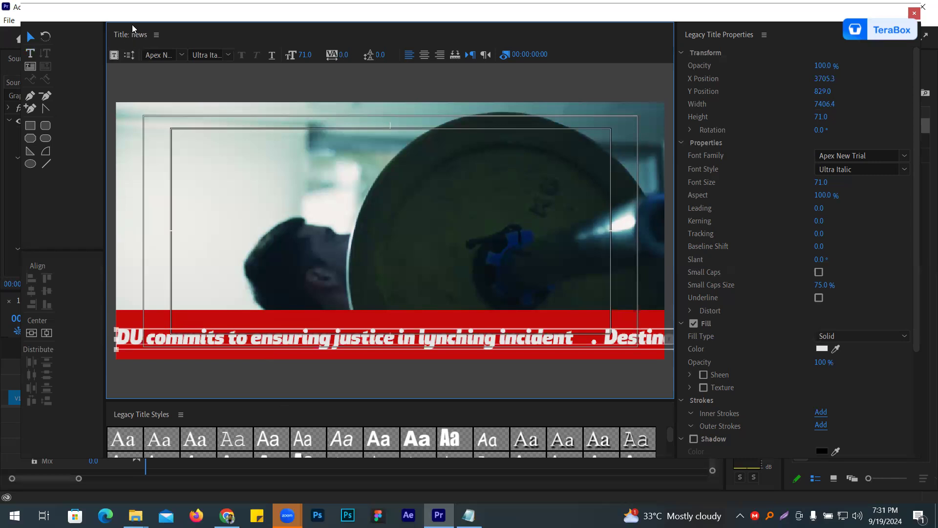
- Set the news title to Crawl Left with Start Off Screen and End Off Screen enabled
{"action": "left_click", "coordinate": [129, 55]}
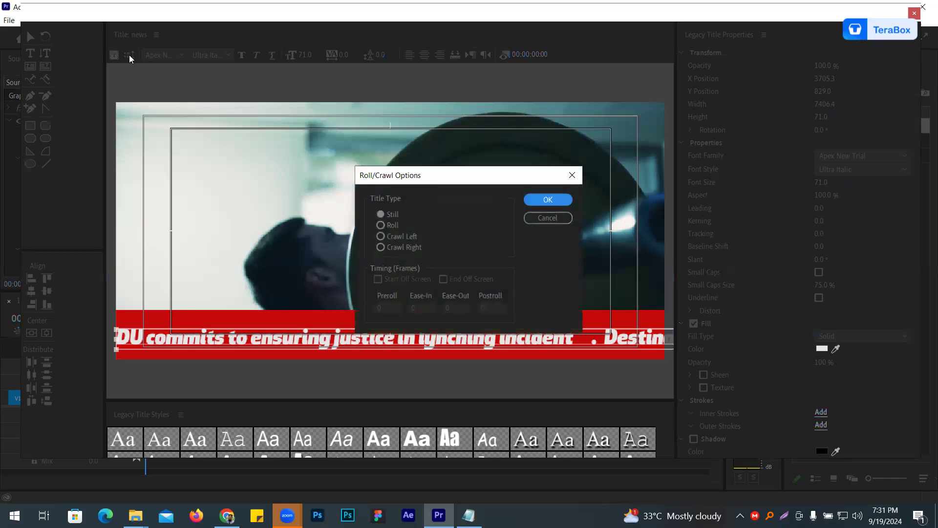
{"action": "left_click_drag", "start_coordinate": [417, 184], "coordinate": [382, 141]}
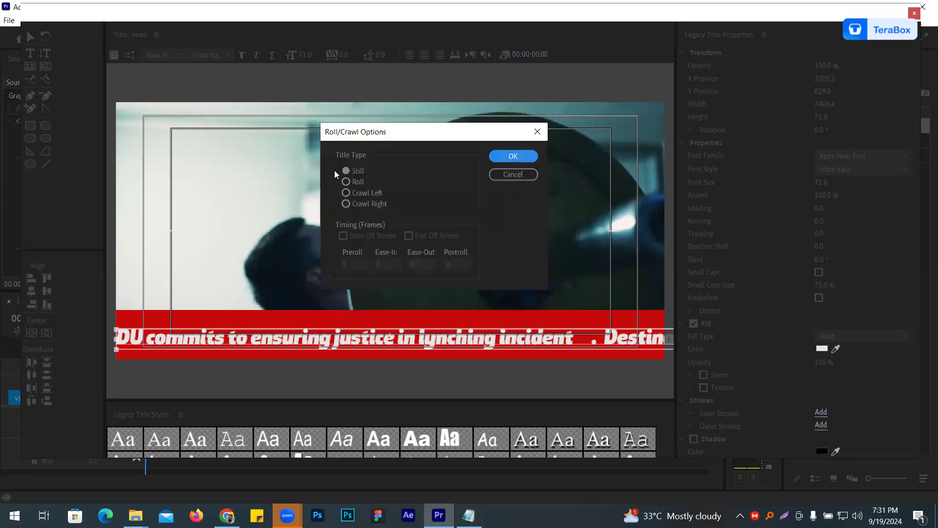
{"action": "left_click", "coordinate": [347, 194]}
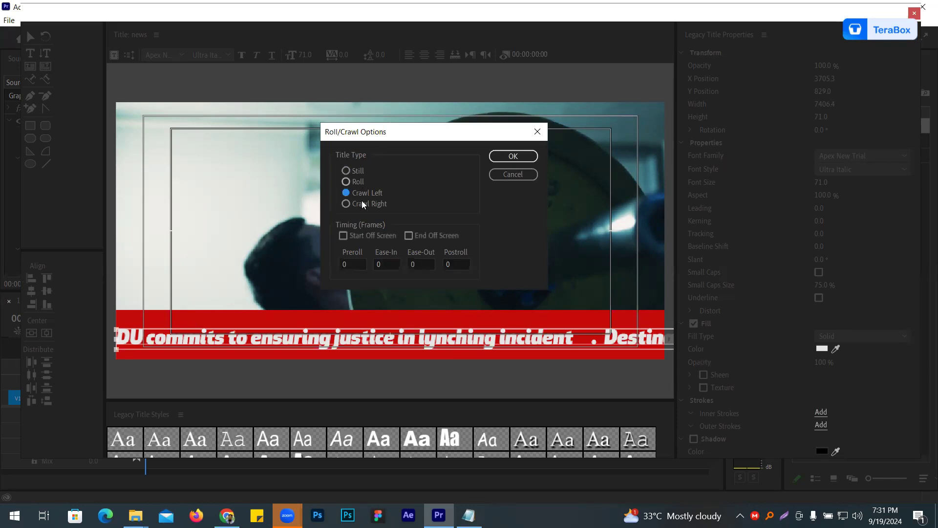
{"action": "left_click", "coordinate": [344, 236]}
{"action": "left_click", "coordinate": [409, 235]}
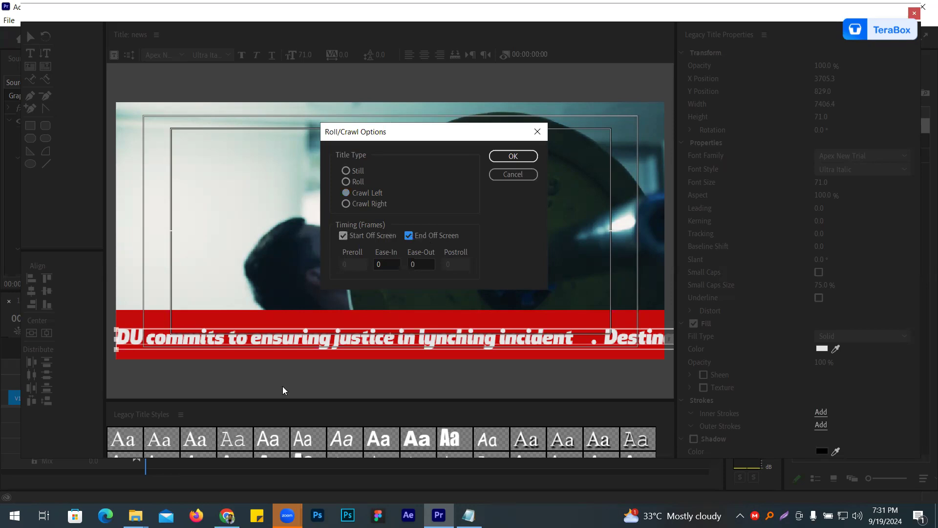
{"action": "left_click", "coordinate": [501, 156]}
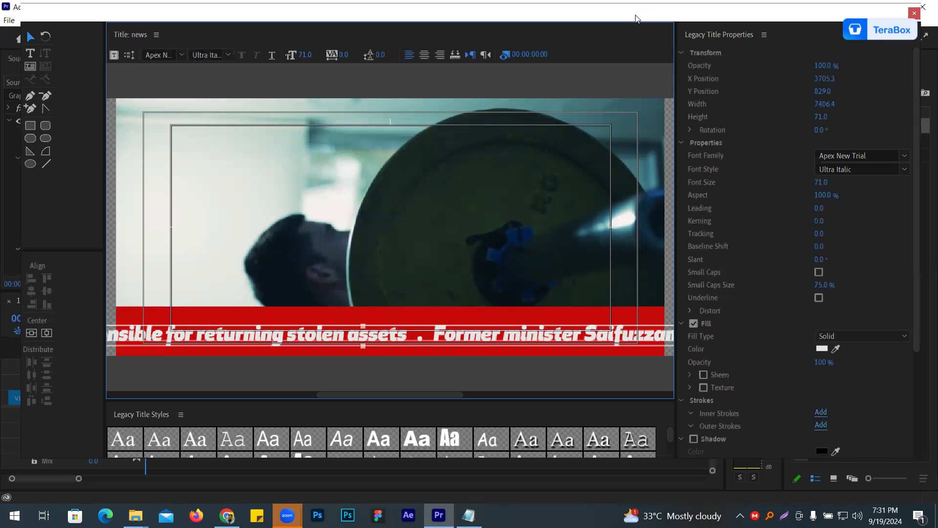
- Close the title editor, place the news title on V3 at the sequence start, and preview the crawl
{"action": "left_click_drag", "start_coordinate": [636, 18], "coordinate": [471, 63]}
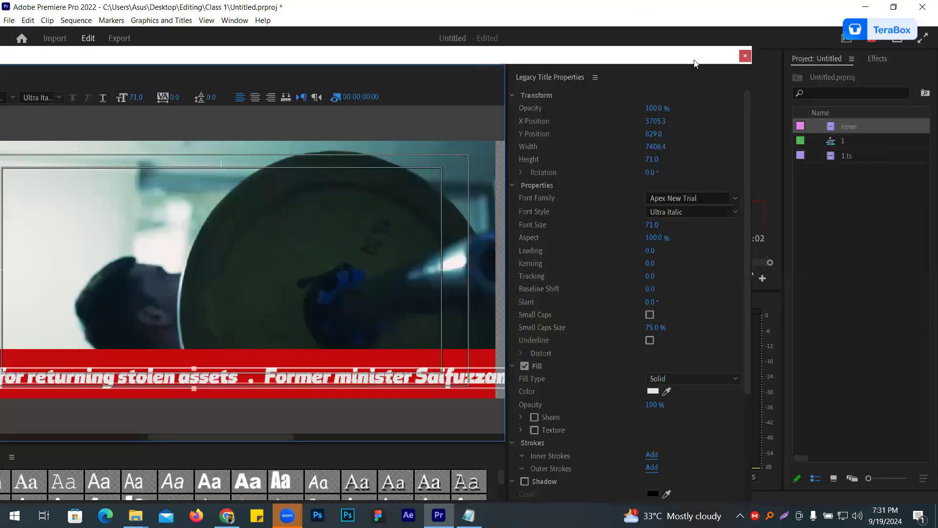
{"action": "left_click", "coordinate": [745, 55]}
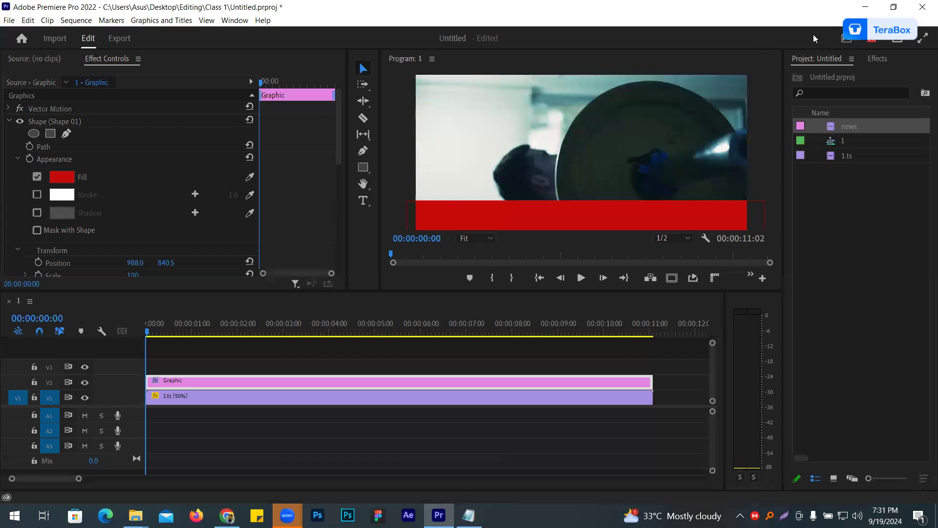
{"action": "left_click", "coordinate": [840, 128]}
{"action": "left_click_drag", "start_coordinate": [263, 336], "coordinate": [149, 366]}
{"action": "left_click", "coordinate": [581, 278]}
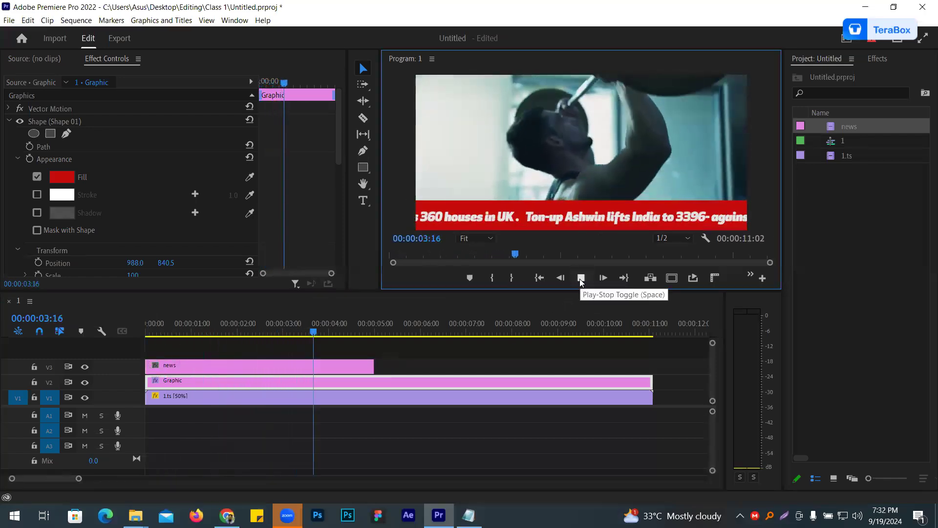
{"action": "left_click", "coordinate": [581, 282]}
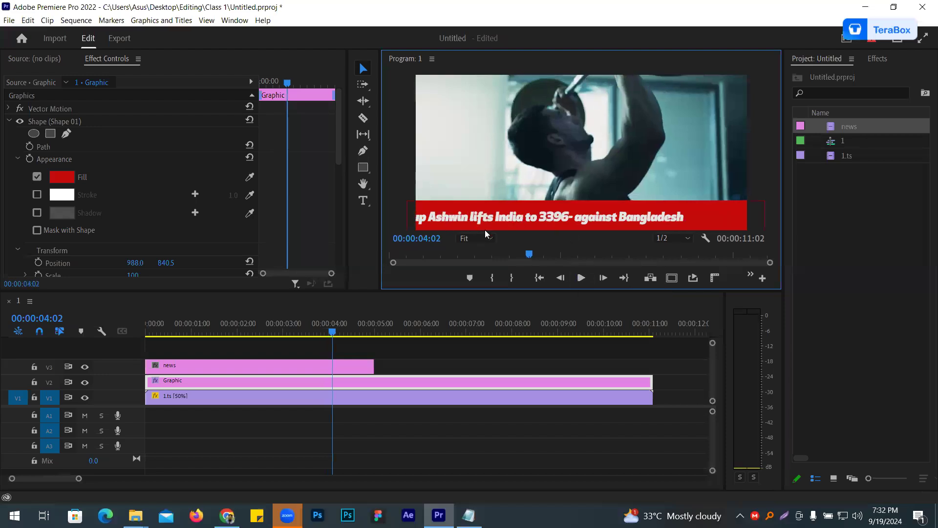
- Extend the news clip on V3 to the end of the red bar graphic and play the crawl from the start
{"action": "left_click", "coordinate": [329, 365]}
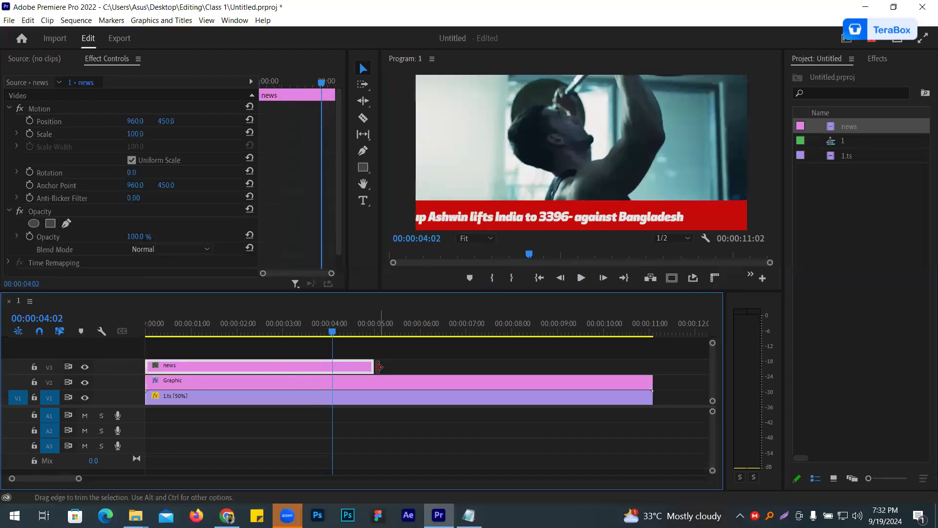
{"action": "left_click_drag", "start_coordinate": [372, 366], "coordinate": [651, 367]}
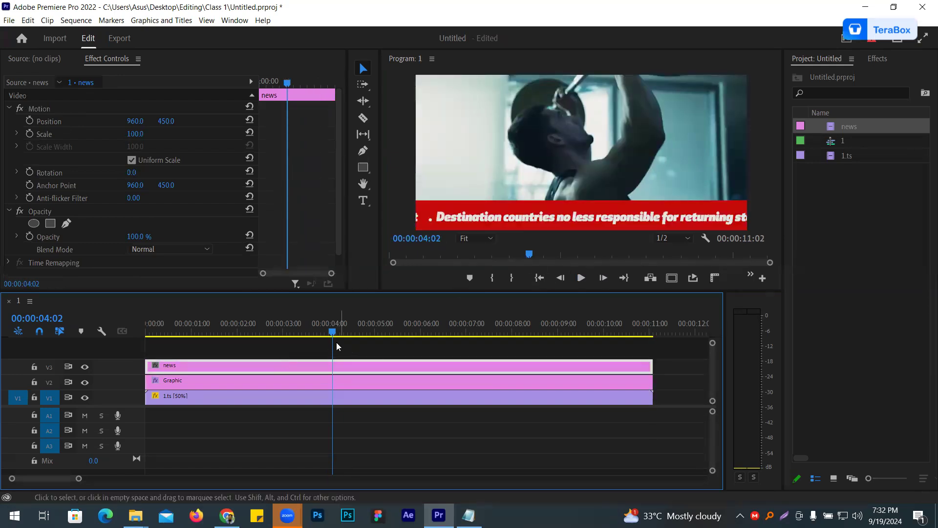
{"action": "key", "text": "Home"}
{"action": "left_click", "coordinate": [580, 278]}
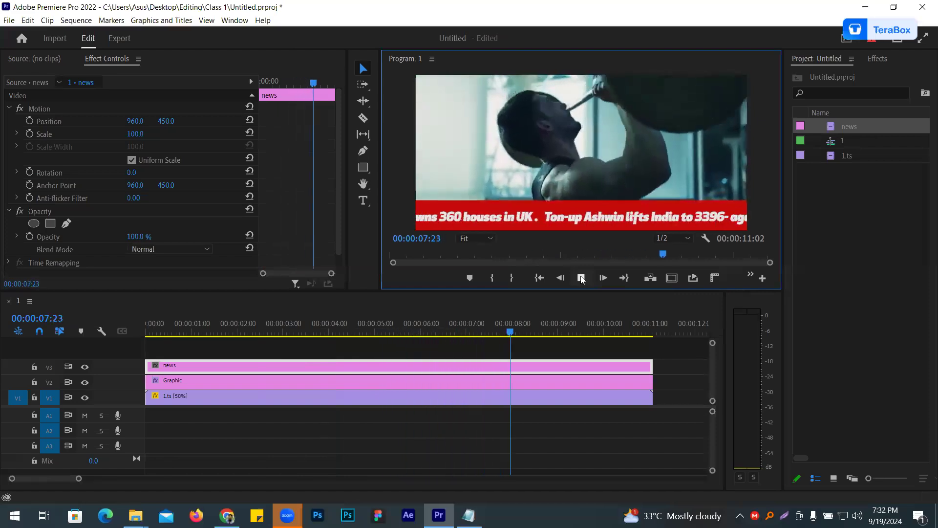
{"action": "left_click", "coordinate": [581, 278]}
- Extend the news clip on V3 to about 45 seconds and review the crawl speed
{"action": "left_click_drag", "start_coordinate": [78, 479], "coordinate": [165, 479]}
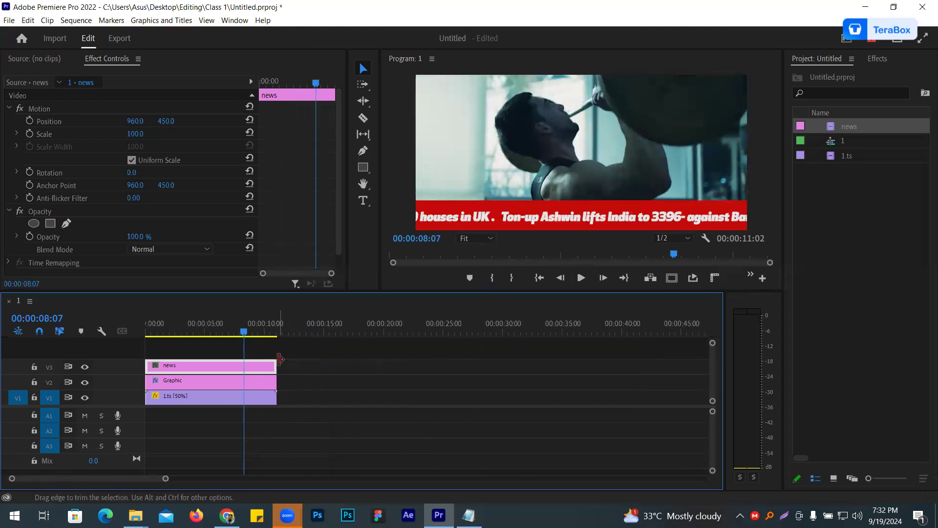
{"action": "left_click_drag", "start_coordinate": [377, 366], "coordinate": [674, 379]}
{"action": "left_click", "coordinate": [581, 278]}
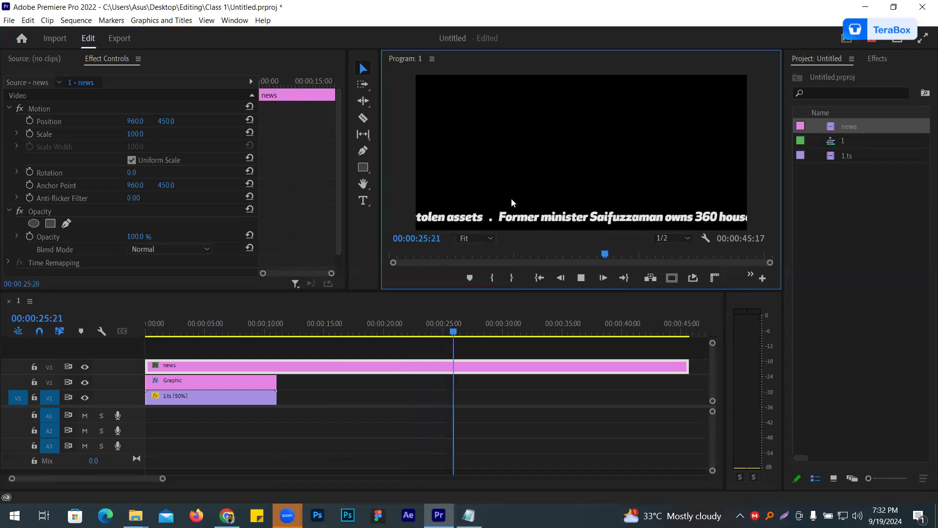
{"action": "left_click", "coordinate": [581, 278]}
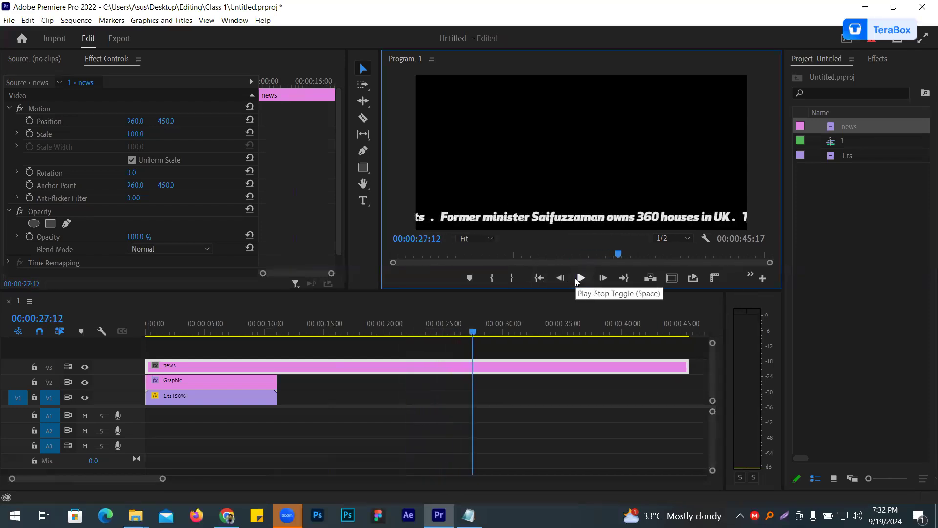
{"action": "left_click_drag", "start_coordinate": [473, 357], "coordinate": [23, 313]}
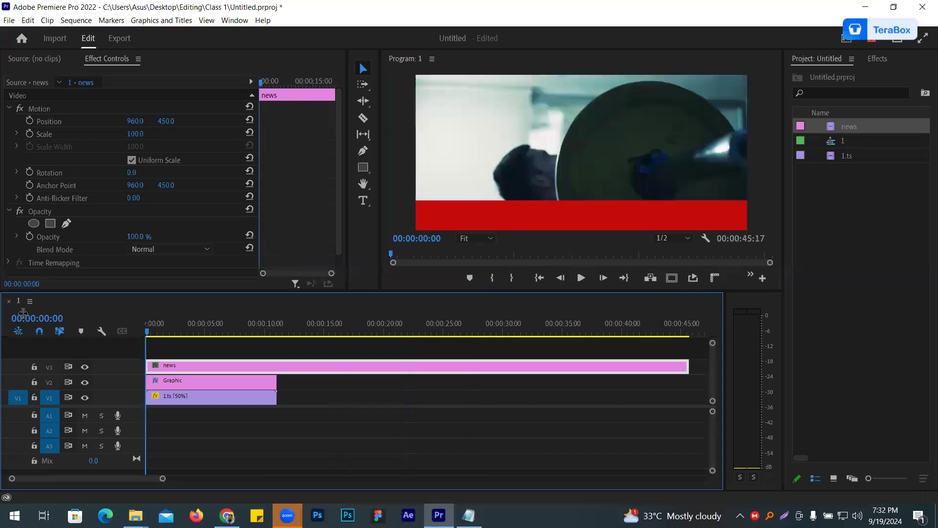
{"action": "left_click_drag", "start_coordinate": [169, 306], "coordinate": [137, 318]}
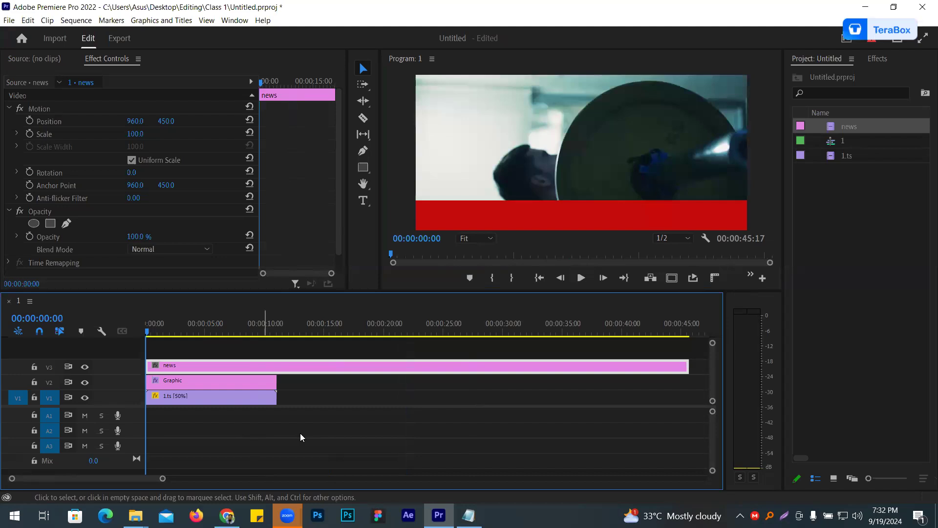
{"action": "key", "text": "Return"}
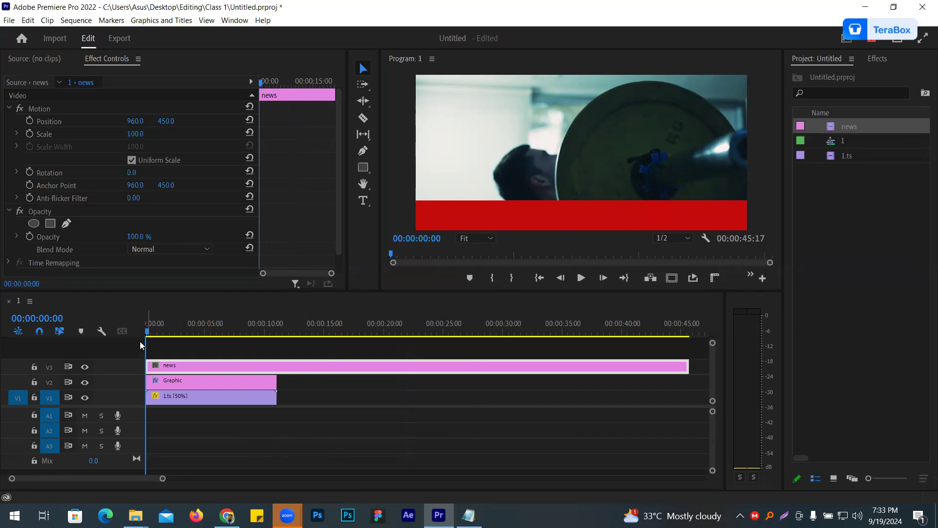
{"action": "left_click_drag", "start_coordinate": [146, 345], "coordinate": [266, 366]}
- Import 2.ts and place it after 1.ts on V1, and extend the red bar graphic to the news clip's end
{"action": "left_click", "coordinate": [843, 243]}
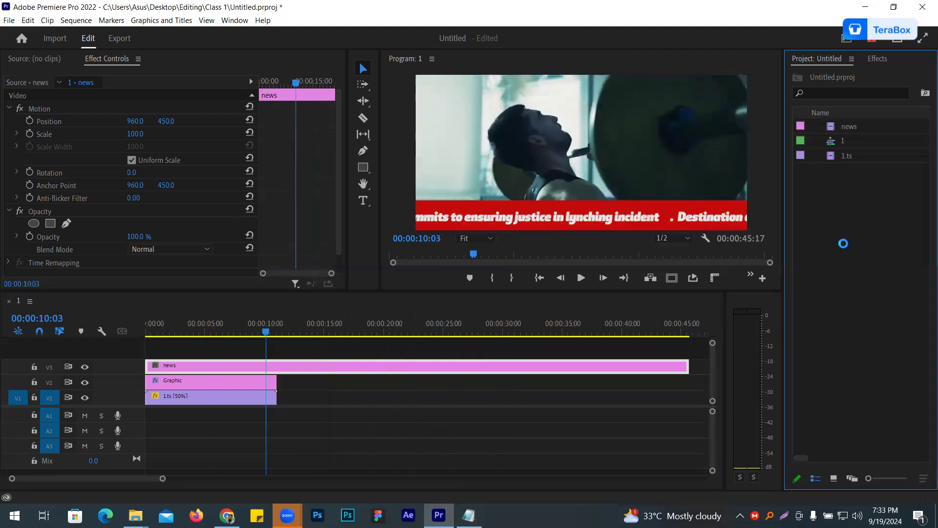
{"action": "double_click", "coordinate": [453, 200]}
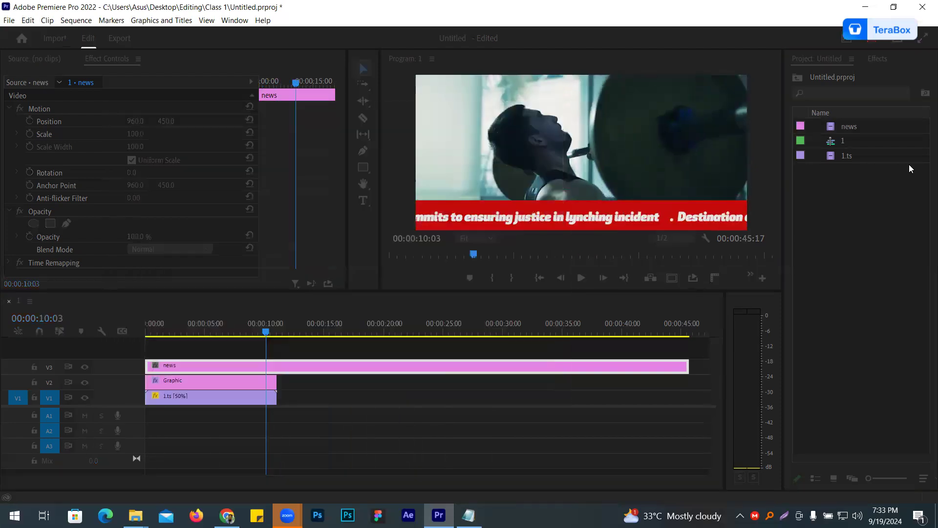
{"action": "left_click_drag", "start_coordinate": [472, 331], "coordinate": [272, 395]}
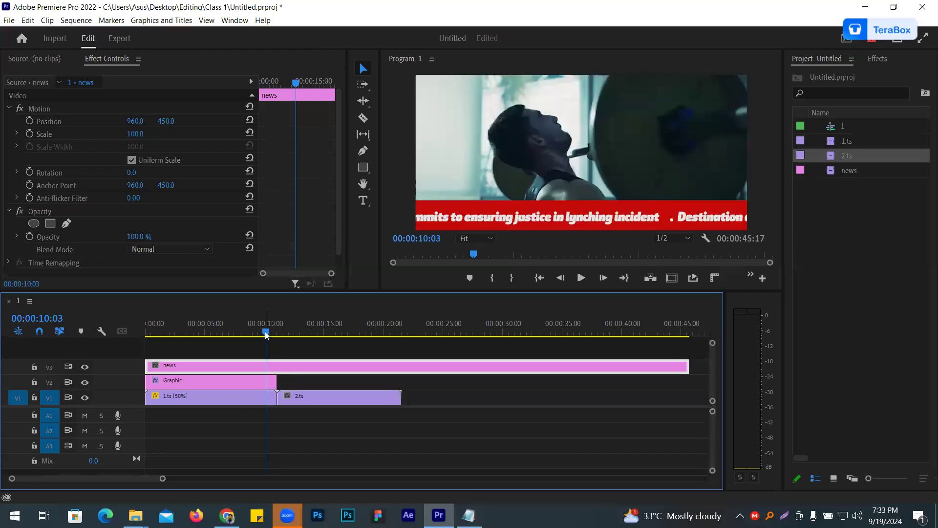
{"action": "left_click_drag", "start_coordinate": [266, 343], "coordinate": [302, 343]}
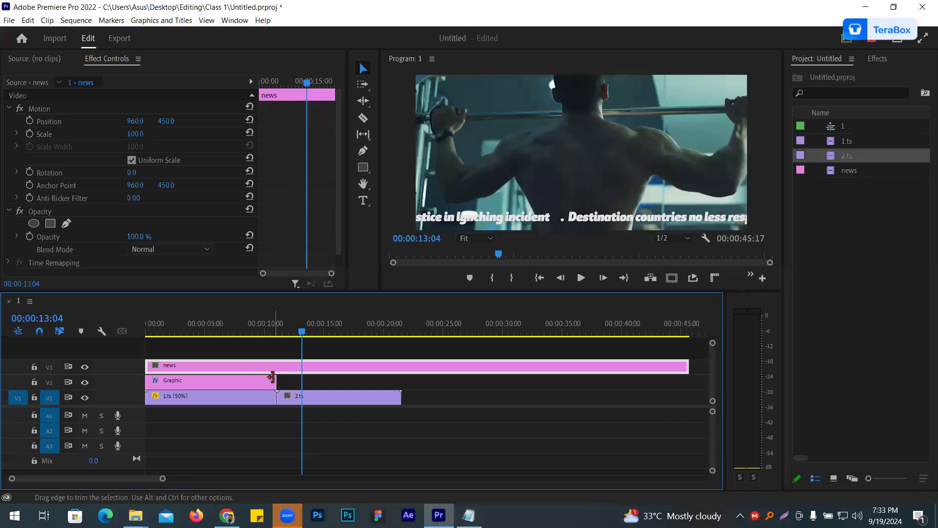
{"action": "left_click_drag", "start_coordinate": [308, 380], "coordinate": [689, 380]}
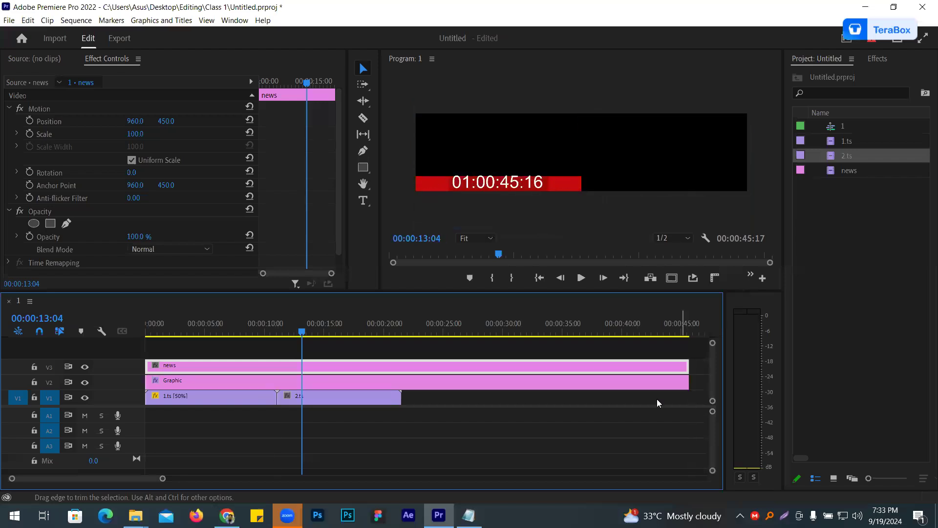
- Import 3.ts and 4.ts and place them one after the other behind 2.ts on V1
{"action": "key", "text": "ctrl+i"}
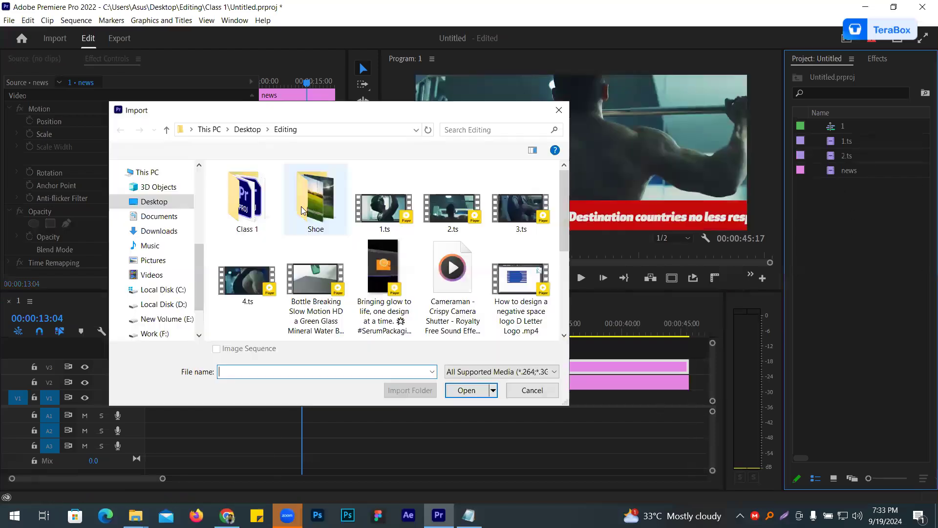
{"action": "left_click", "coordinate": [551, 225]}
{"action": "double_click", "coordinate": [551, 225]}
{"action": "left_click_drag", "start_coordinate": [857, 172], "coordinate": [410, 401]}
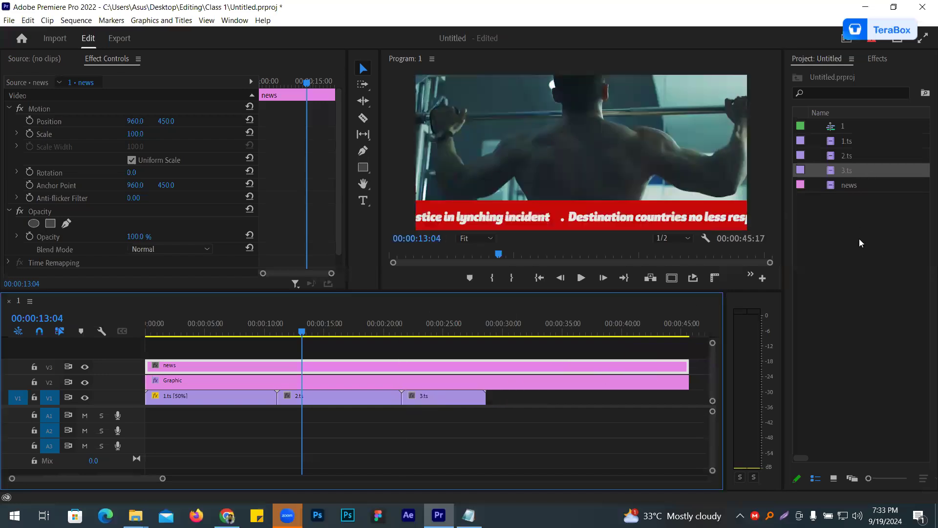
{"action": "key", "text": "ctrl+i"}
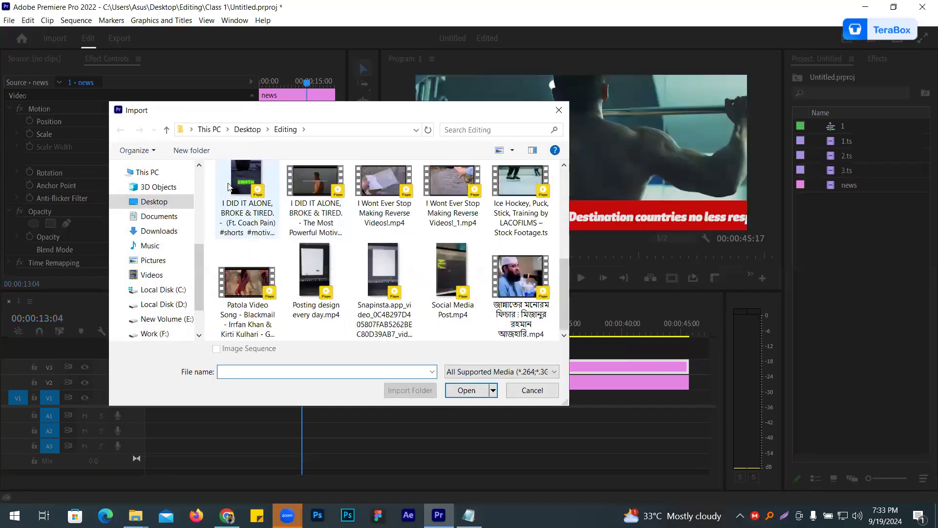
{"action": "double_click", "coordinate": [244, 195]}
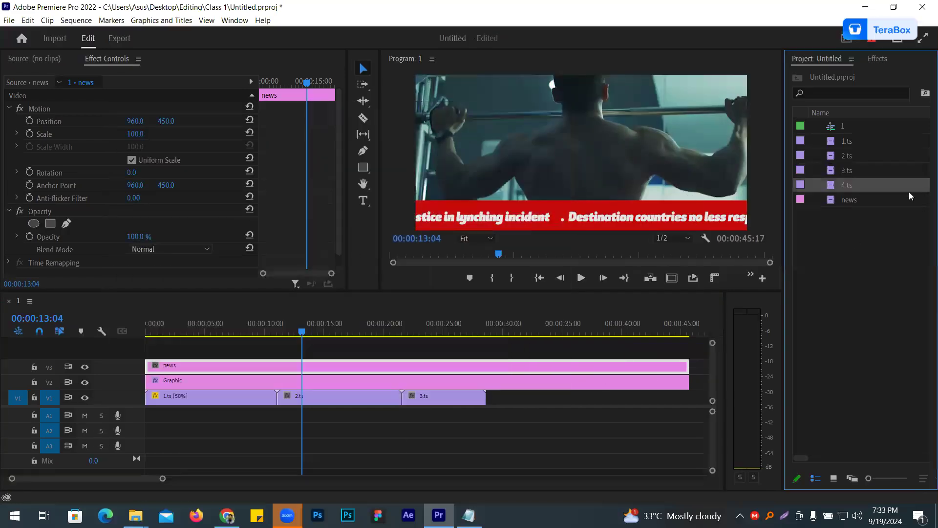
{"action": "left_click_drag", "start_coordinate": [841, 188], "coordinate": [487, 397]}
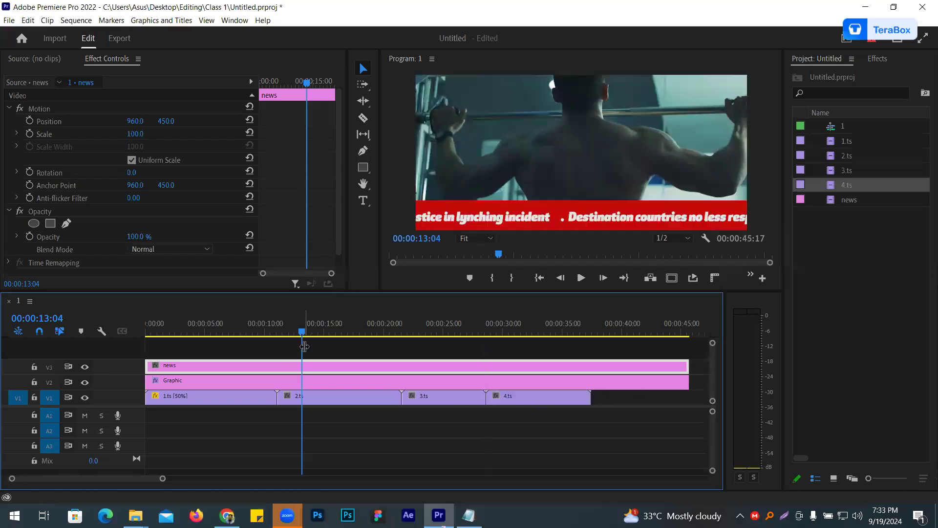
- Play the ticker from the sequence start and return the playhead to the beginning
{"action": "key", "text": "Home"}
{"action": "left_click", "coordinate": [579, 278]}
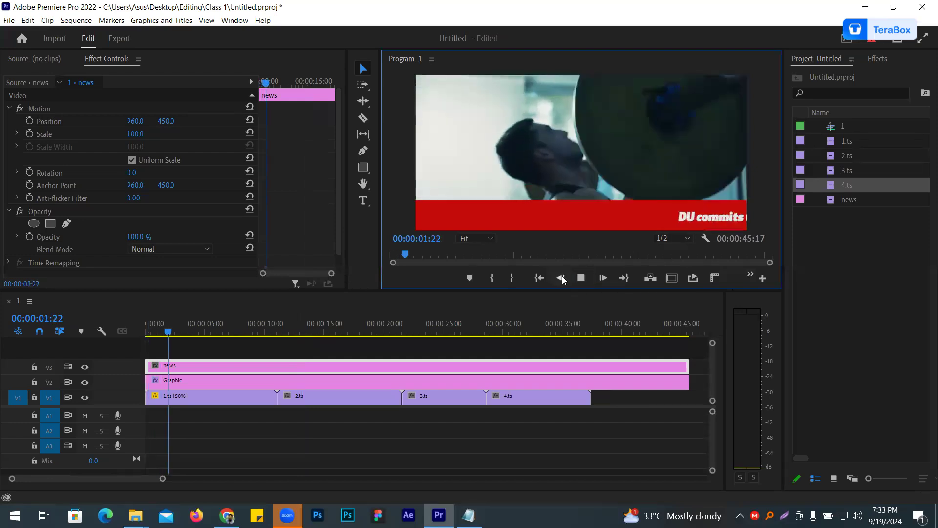
{"action": "left_click", "coordinate": [580, 278]}
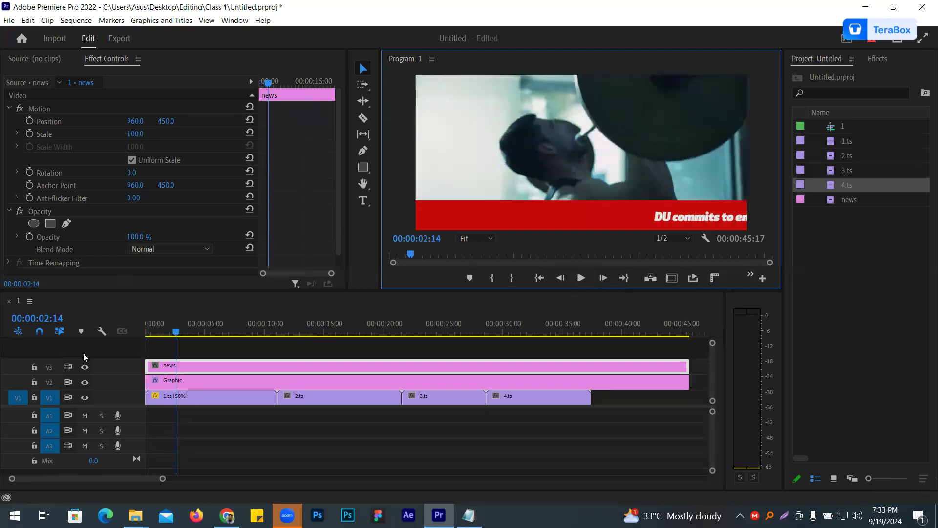
{"action": "left_click", "coordinate": [171, 356]}
{"action": "key", "text": "Home"}
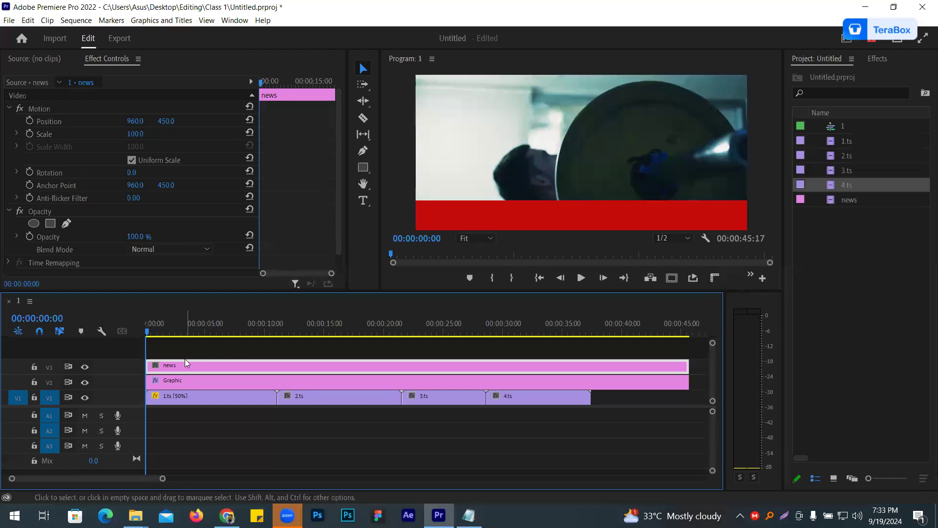
- Draw a rectangle over the red bar's left end and extend its clip to the end of the news clip
{"action": "left_click", "coordinate": [307, 419]}
{"action": "left_click", "coordinate": [363, 167]}
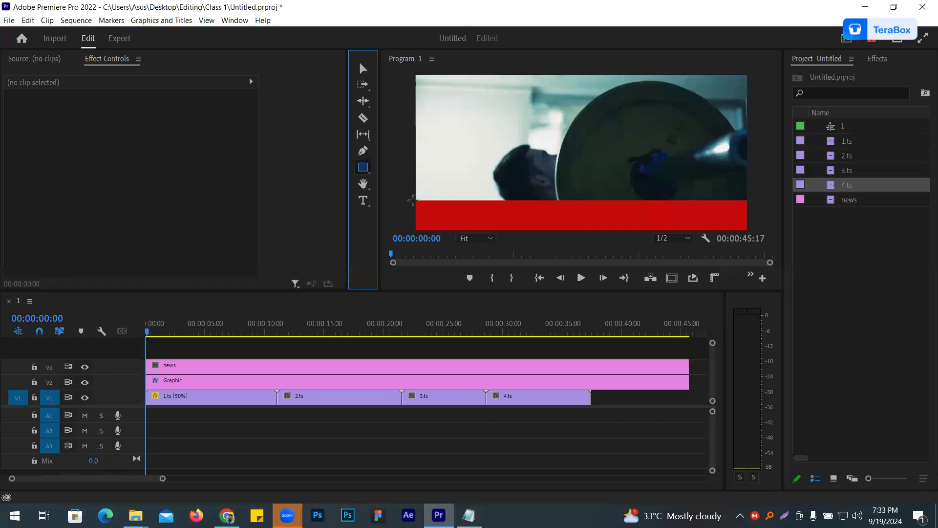
{"action": "left_click_drag", "start_coordinate": [416, 200], "coordinate": [427, 207]}
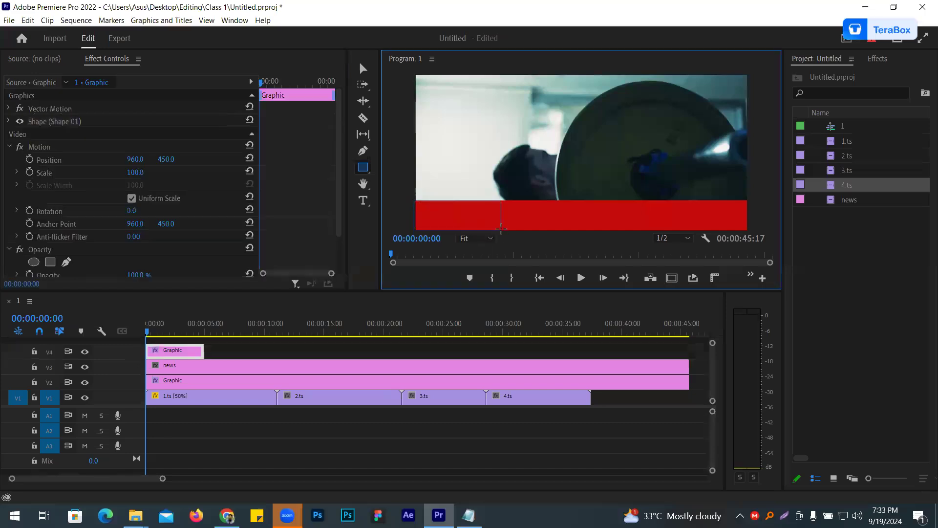
{"action": "left_click_drag", "start_coordinate": [203, 350], "coordinate": [644, 361]}
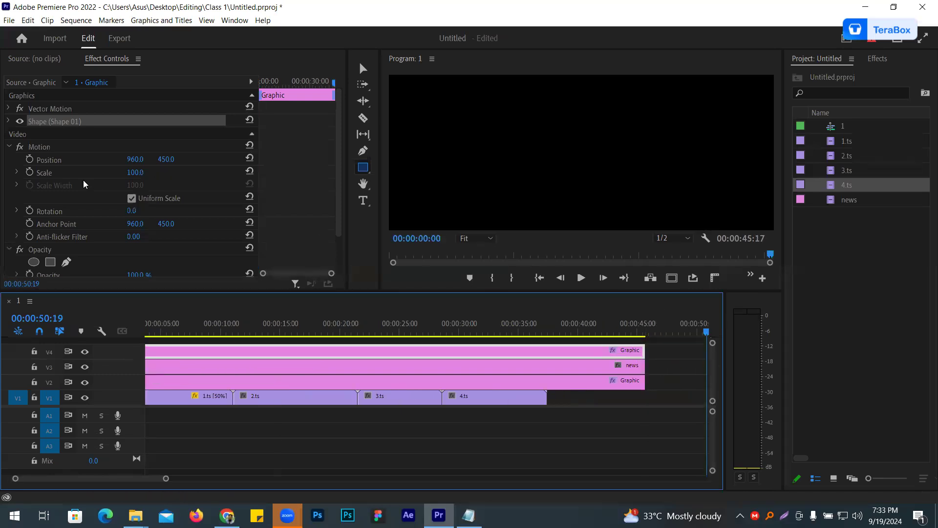
- Fill the new rectangle with yellow and return the playhead to the sequence start
{"action": "left_click", "coordinate": [8, 121]}
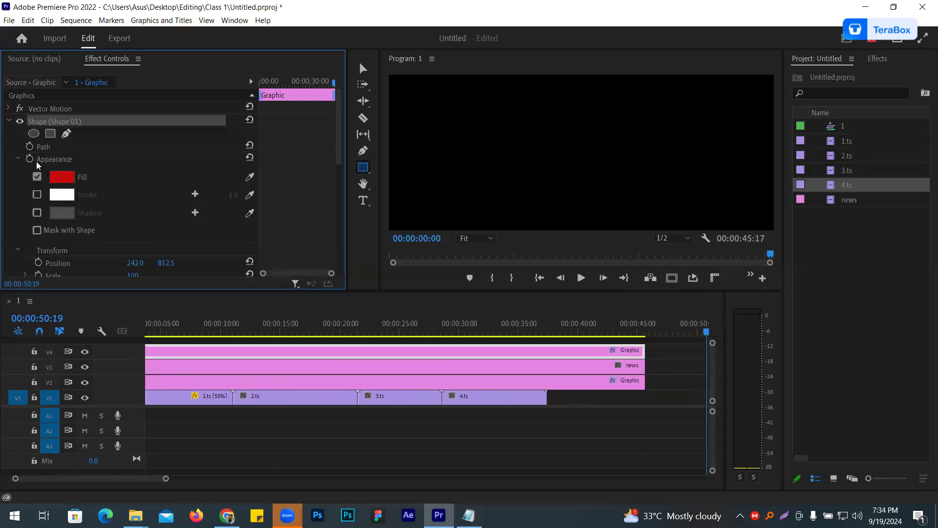
{"action": "left_click", "coordinate": [70, 179]}
{"action": "left_click_drag", "start_coordinate": [492, 231], "coordinate": [492, 213]}
{"action": "mouse_move", "coordinate": [470, 278]}
{"action": "left_mouse_down"}
{"action": "mouse_move", "coordinate": [464, 335]}
{"action": "mouse_move", "coordinate": [475, 339]}
{"action": "left_mouse_up"}
{"action": "left_click", "coordinate": [593, 166]}
{"action": "left_click_drag", "start_coordinate": [386, 333], "coordinate": [101, 293]}
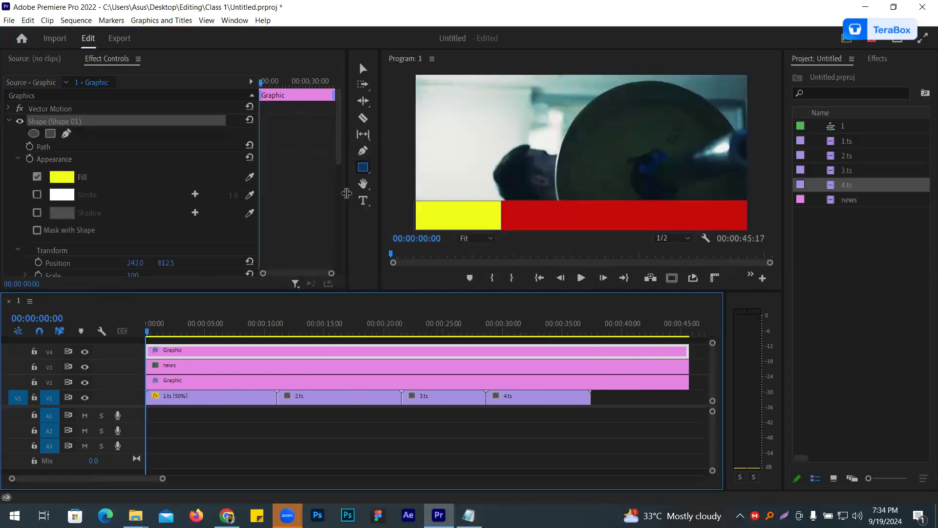
- Add a separate text graphic reading "news" above the yellow label box
{"action": "left_click", "coordinate": [240, 343]}
{"action": "left_click", "coordinate": [362, 200]}
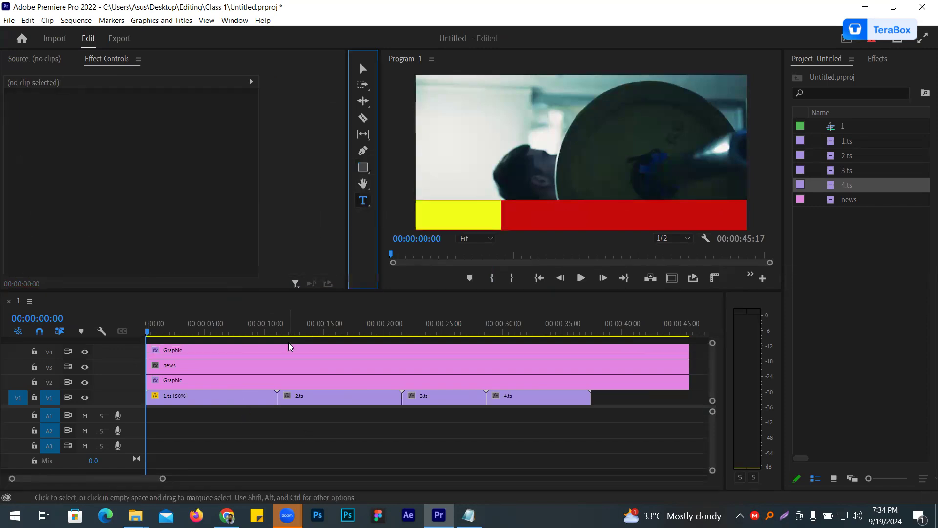
{"action": "left_click", "coordinate": [446, 169]}
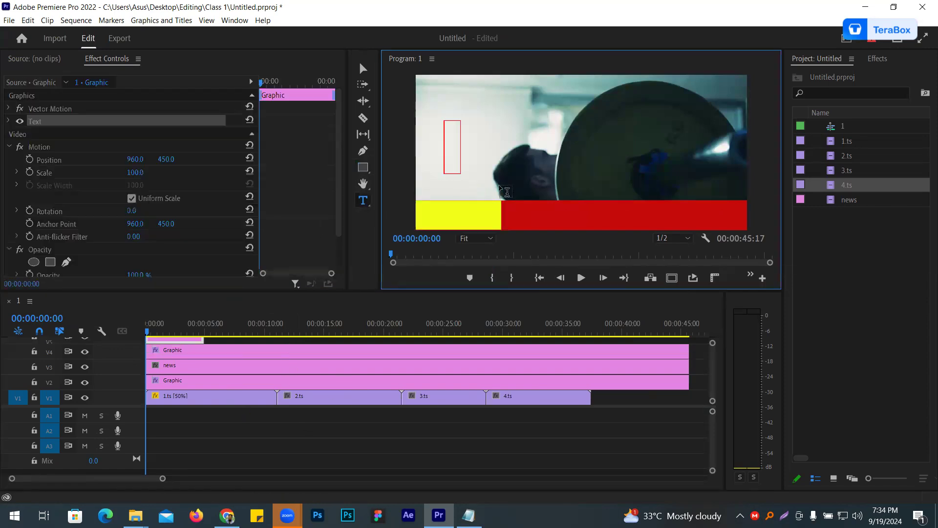
{"action": "type", "text": "news"}
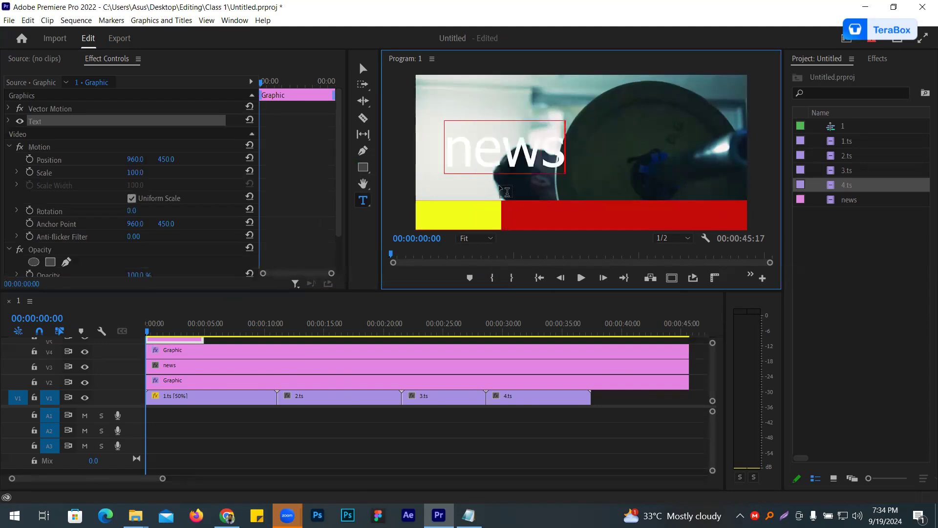
- Format the whole "news" text as Tahoma Bold, size 190, in all caps
{"action": "key", "text": "ctrl+a"}
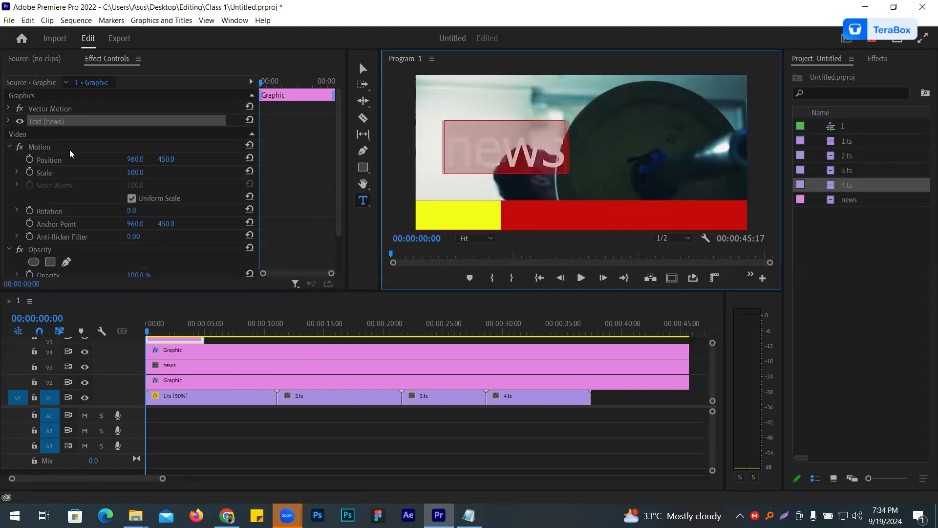
{"action": "left_click", "coordinate": [3, 126]}
{"action": "left_click", "coordinate": [9, 121]}
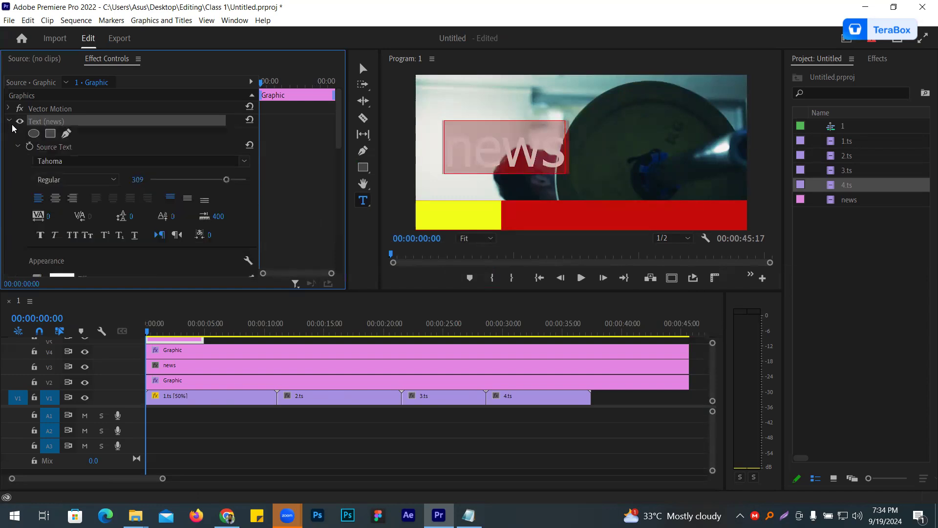
{"action": "left_click_drag", "start_coordinate": [226, 179], "coordinate": [195, 180]}
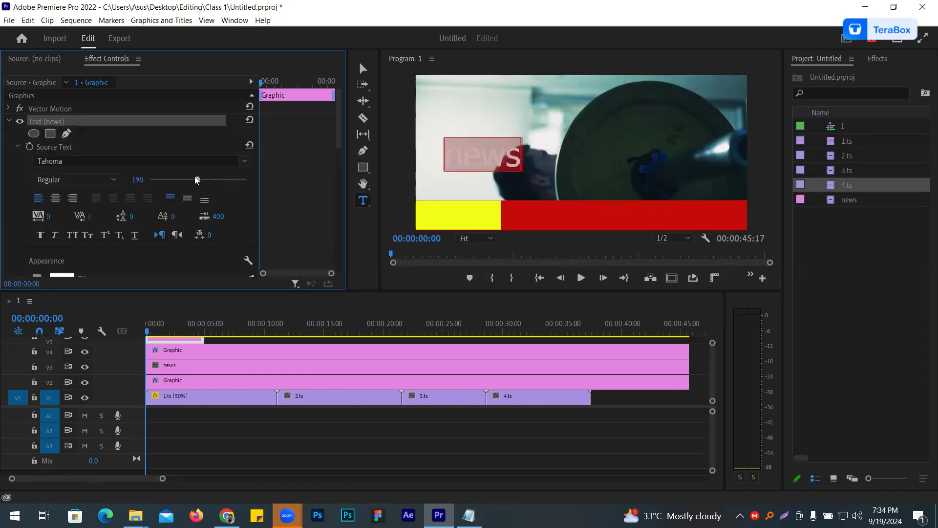
{"action": "left_click", "coordinate": [247, 164]}
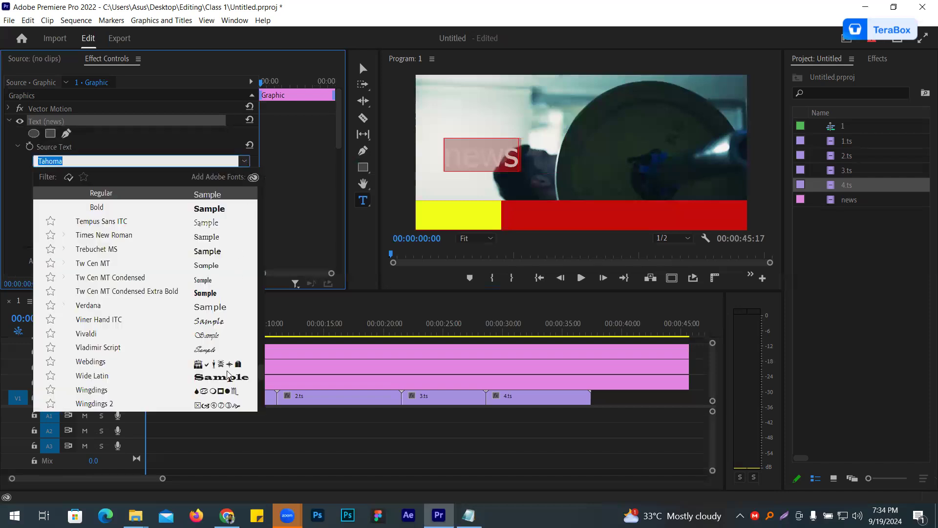
{"action": "left_click", "coordinate": [218, 209]}
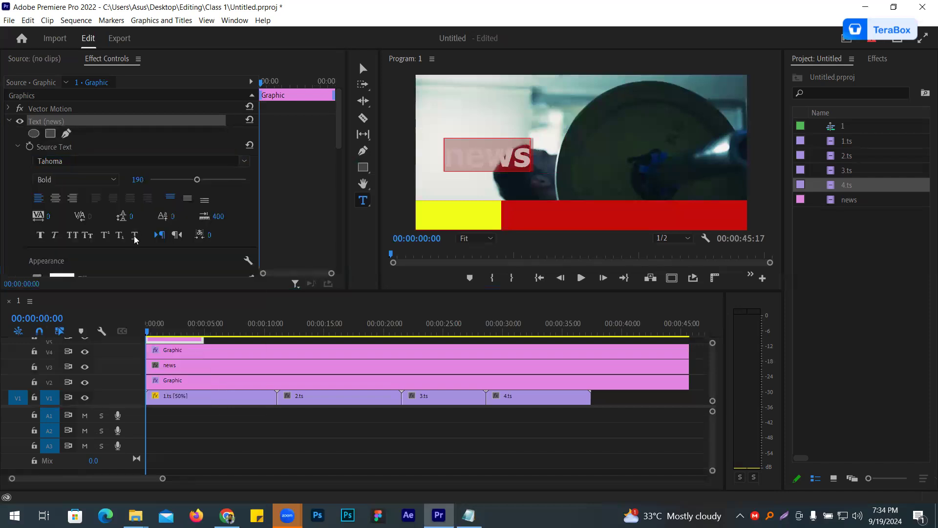
{"action": "left_click", "coordinate": [72, 235]}
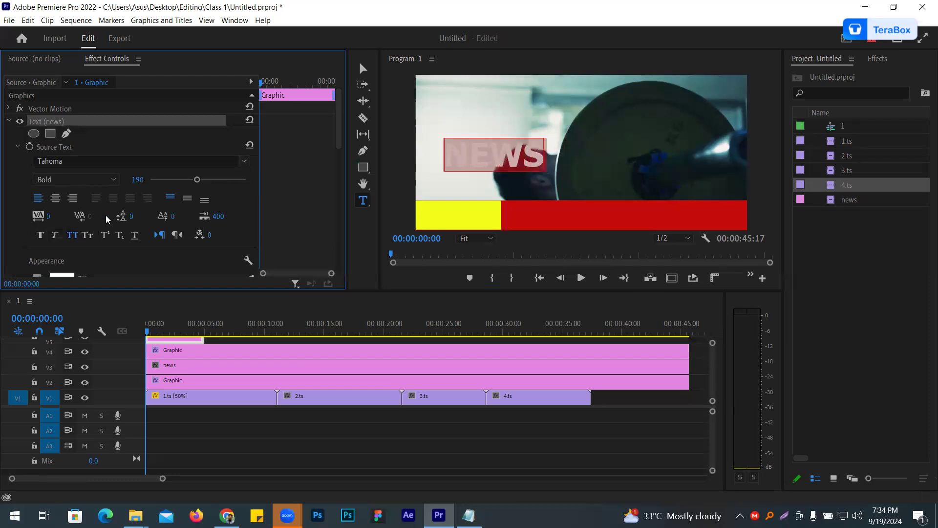
- Move the NEWS text onto the yellow box, reduce its size to 127 and center it there
{"action": "left_click", "coordinate": [363, 69]}
{"action": "left_click_drag", "start_coordinate": [491, 155], "coordinate": [461, 212]}
{"action": "left_click_drag", "start_coordinate": [138, 180], "coordinate": [107, 180]}
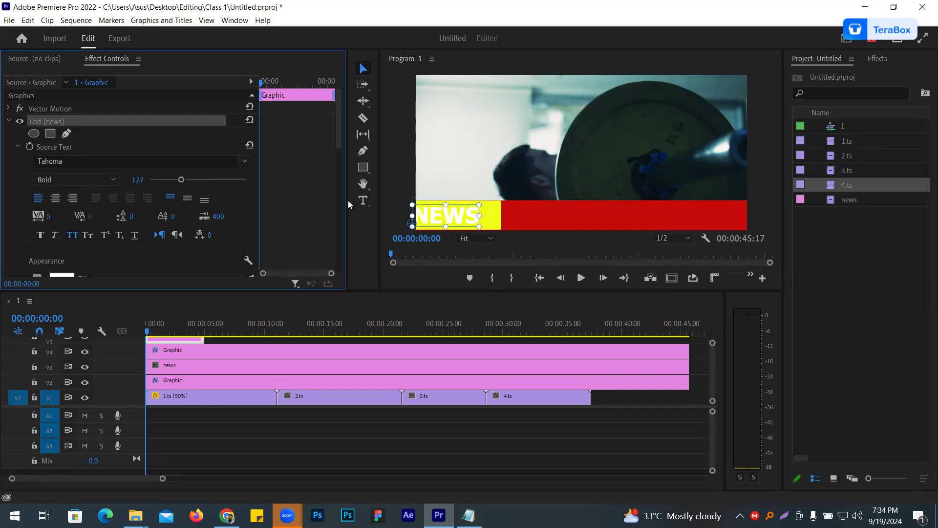
{"action": "left_click_drag", "start_coordinate": [431, 218], "coordinate": [443, 217]}
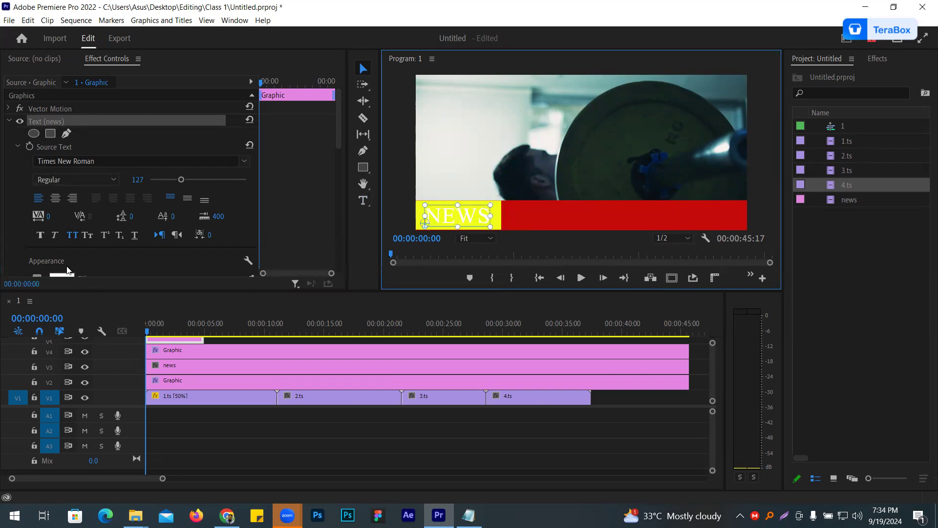
- Fill the NEWS text with black (000000) and change its font to Showcard Gothic
{"action": "scroll", "coordinate": [95, 163], "scroll_direction": "up", "scroll_amount": 3}
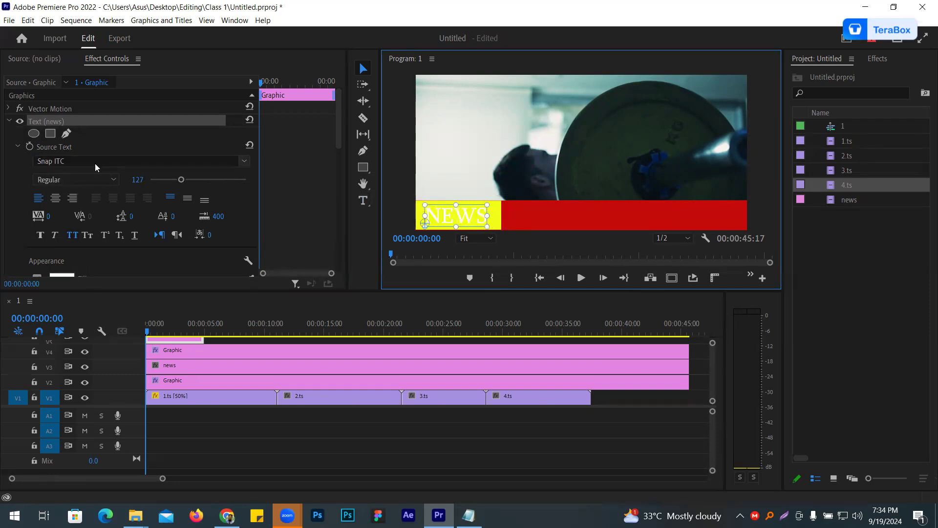
{"action": "scroll", "coordinate": [95, 163], "scroll_direction": "up", "scroll_amount": 3}
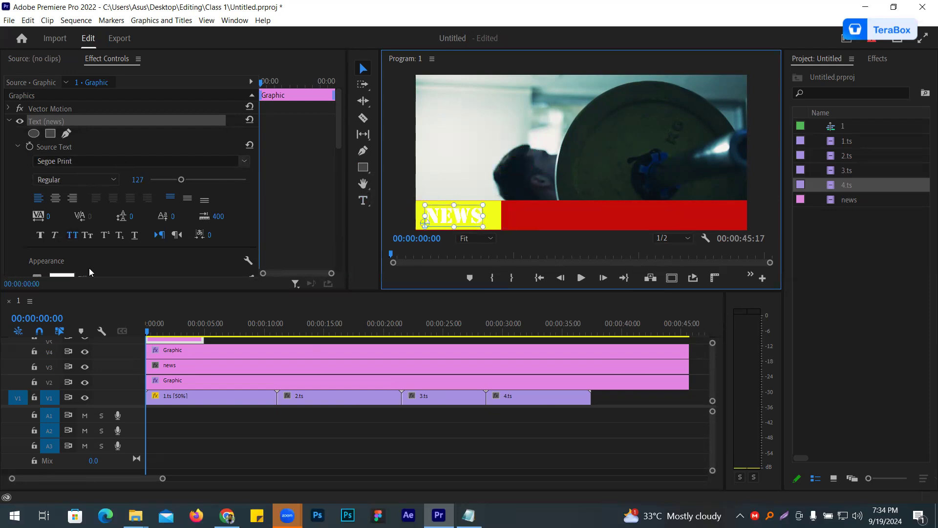
{"action": "scroll", "coordinate": [57, 252], "scroll_direction": "down", "scroll_amount": 1}
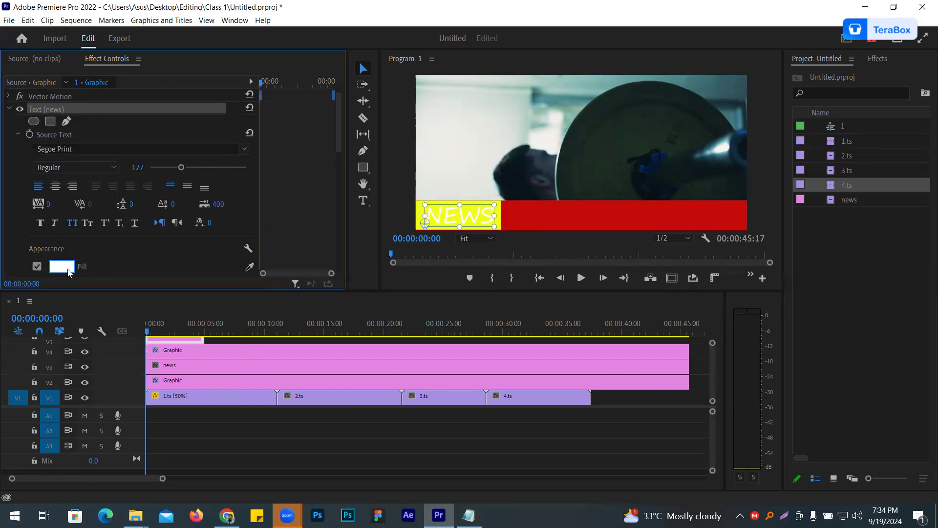
{"action": "left_click", "coordinate": [61, 266]}
{"action": "left_click", "coordinate": [322, 186]}
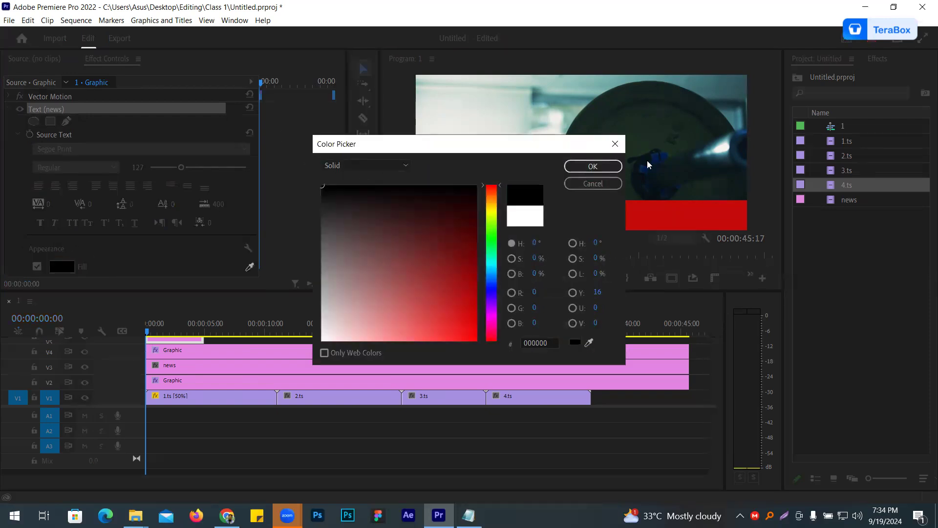
{"action": "left_click", "coordinate": [591, 164]}
{"action": "scroll", "coordinate": [77, 149], "scroll_direction": "down", "scroll_amount": 3}
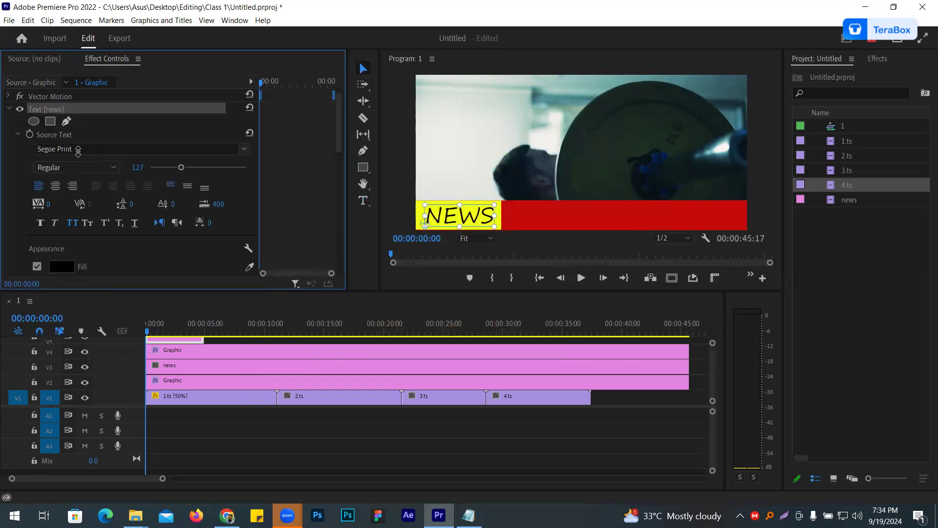
{"action": "scroll", "coordinate": [77, 150], "scroll_direction": "down", "scroll_amount": 6}
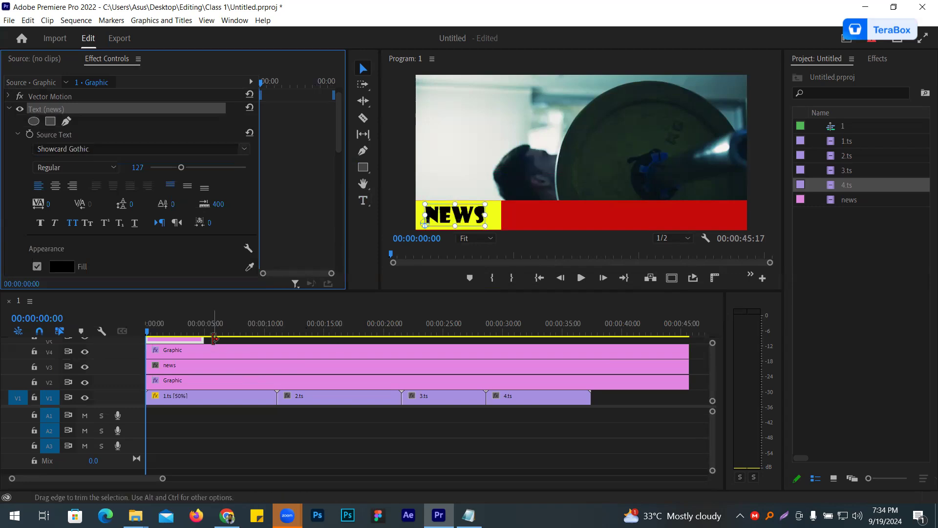
- Extend the NEWS text clip to the end of the other graphics and play the ticker in a maximized preview
{"action": "left_click_drag", "start_coordinate": [203, 339], "coordinate": [690, 341]}
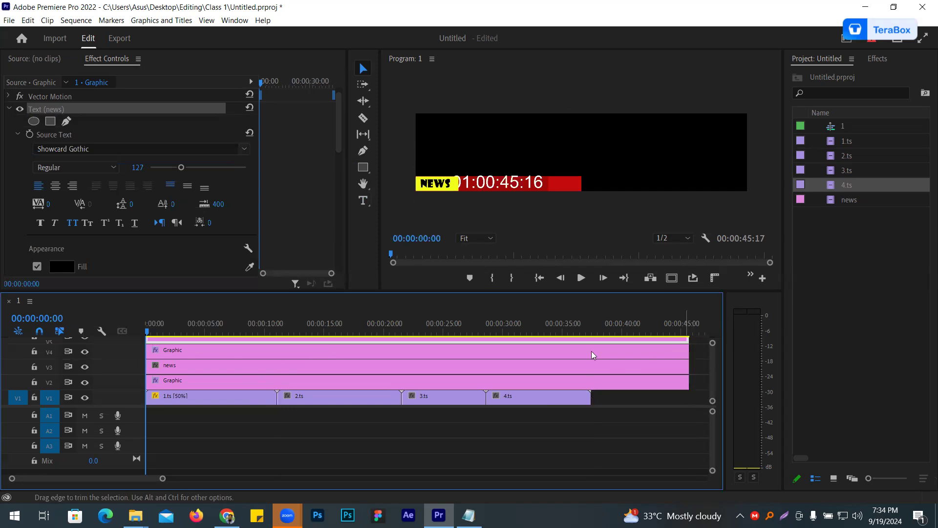
{"action": "left_click", "coordinate": [773, 159]}
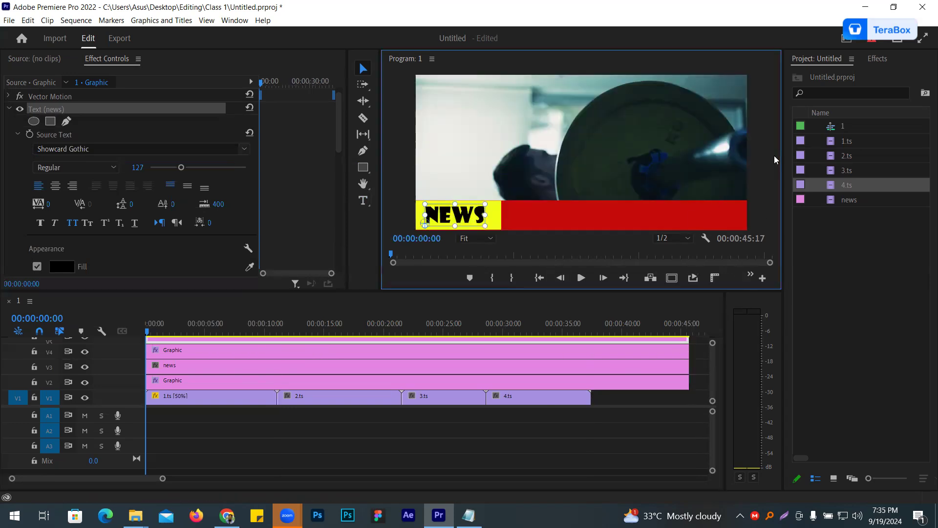
{"action": "key", "text": "grave"}
{"action": "key", "text": "space"}
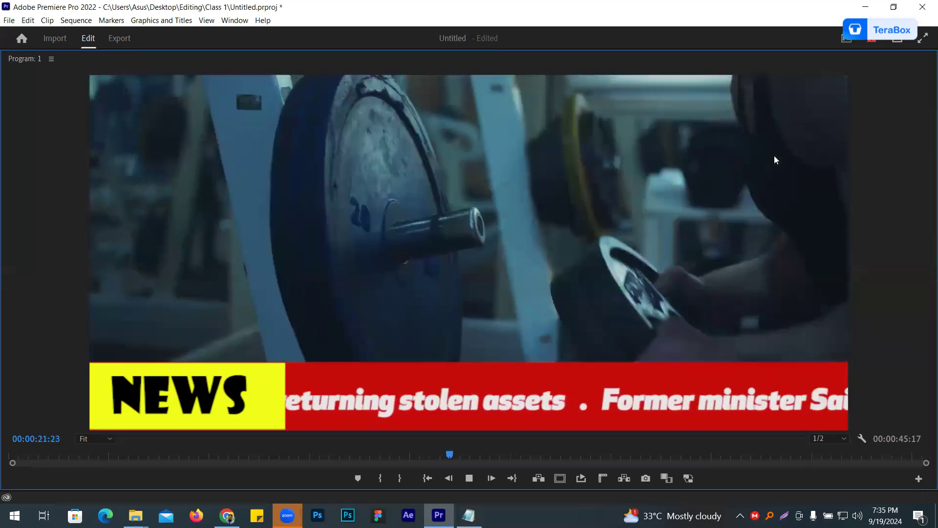
{"action": "key", "text": "space"}
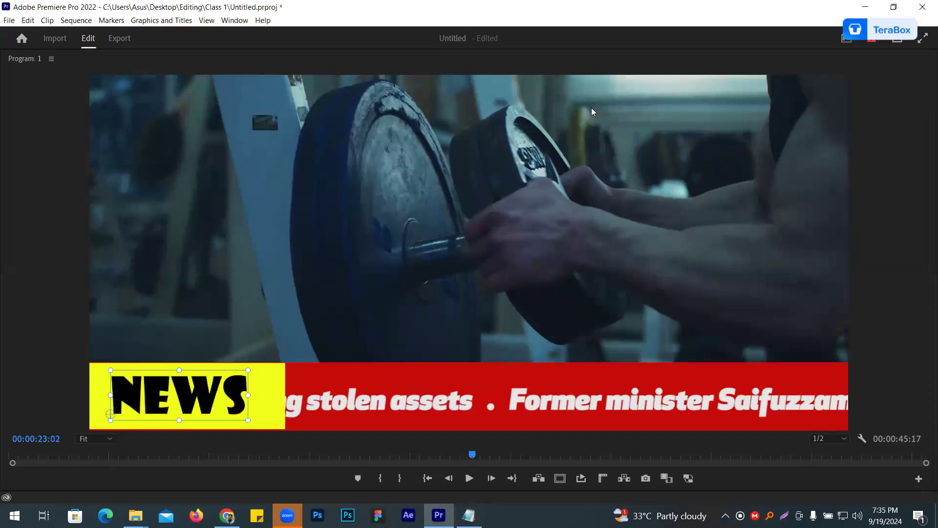
{"action": "left_click", "coordinate": [366, 204]}
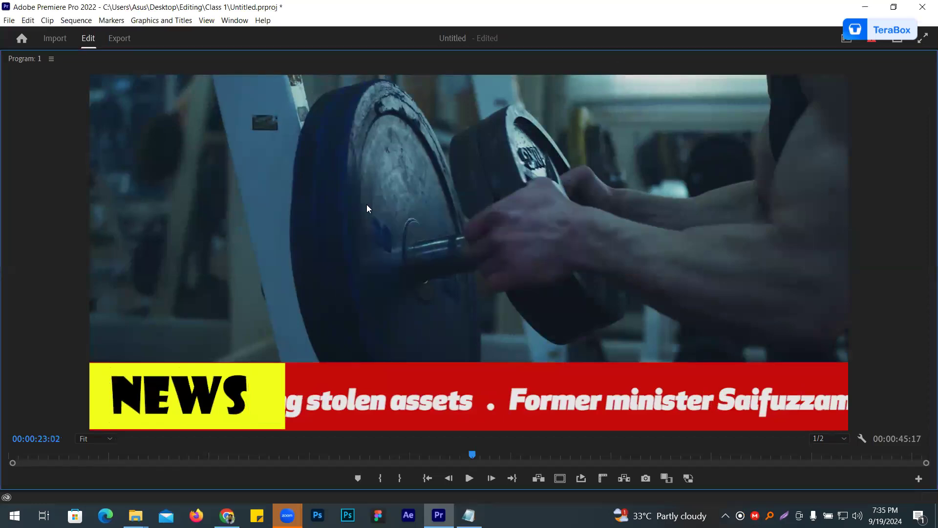
{"action": "key", "text": "grave"}
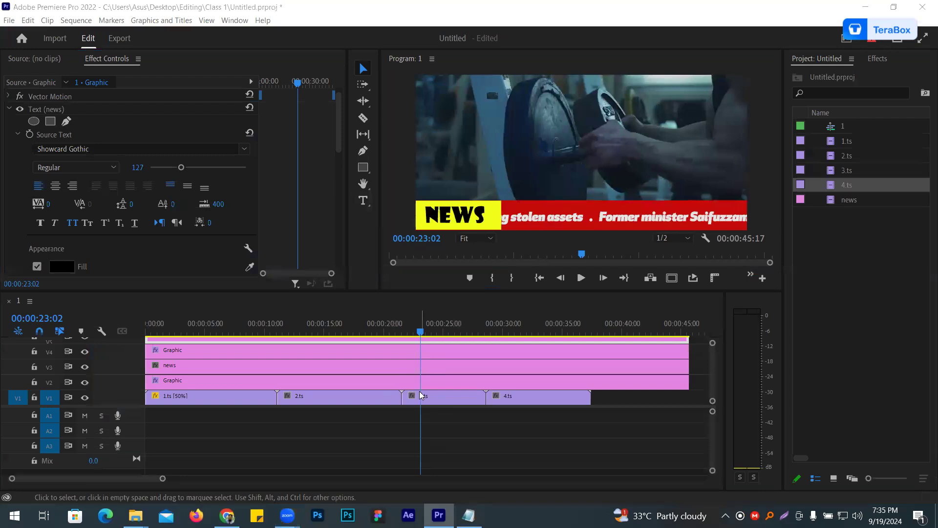
- Return the playhead to the sequence start and delete the crawling news clip from V3
{"action": "left_click", "coordinate": [381, 430]}
{"action": "key", "text": "Home"}
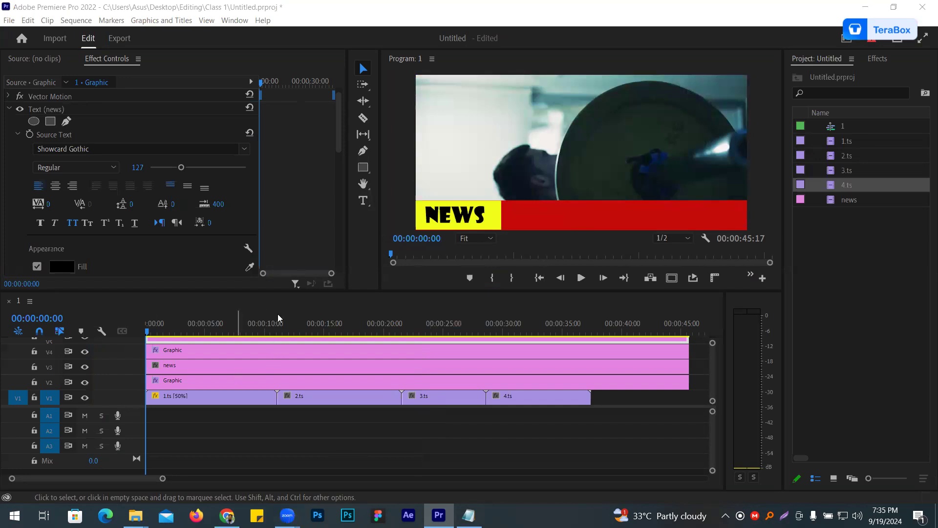
{"action": "left_click_drag", "start_coordinate": [282, 291], "coordinate": [273, 321]}
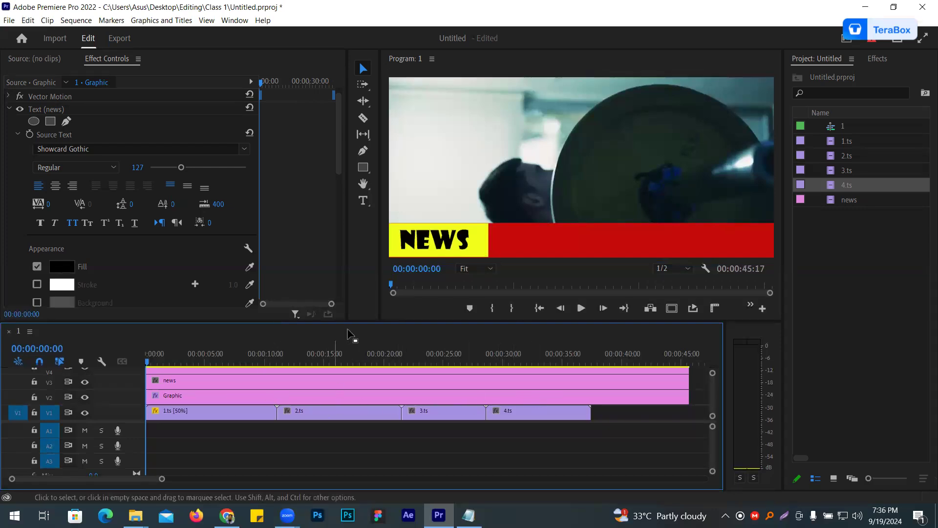
{"action": "left_click_drag", "start_coordinate": [123, 421], "coordinate": [123, 464]}
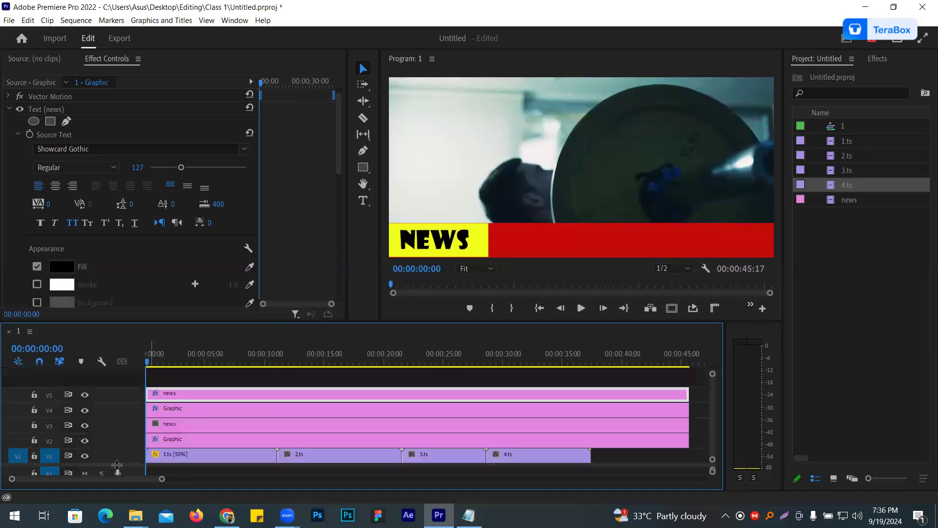
{"action": "left_click", "coordinate": [195, 420]}
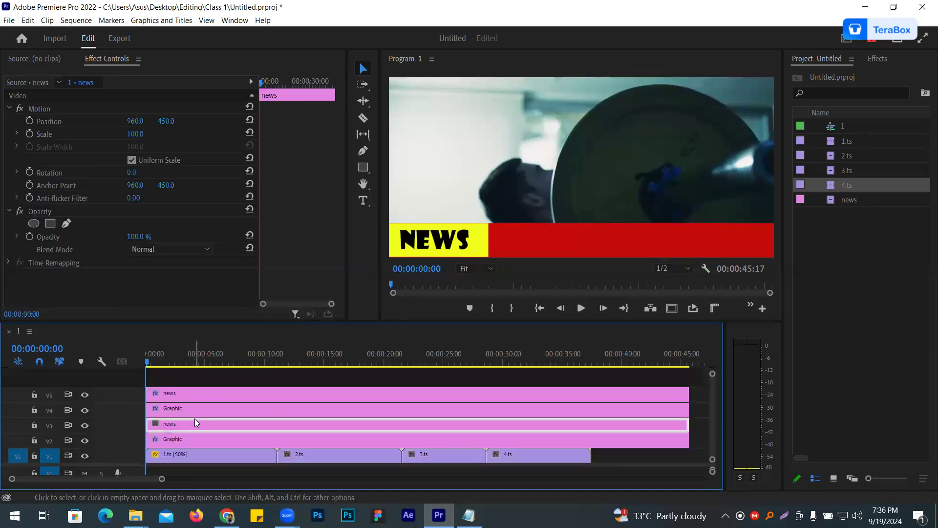
{"action": "key", "text": "Delete"}
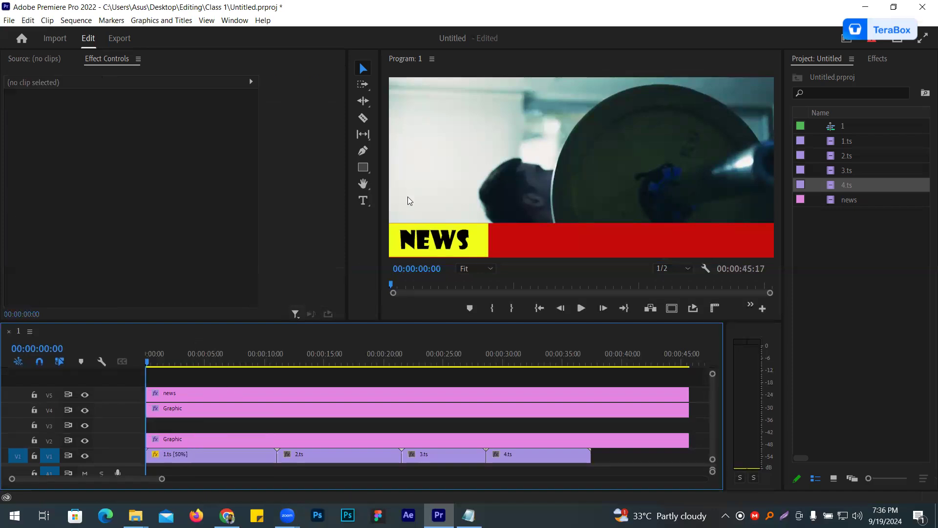
- Create a text layer over the video holding the Notepad headline "DU commits to ensuring justice in lynching incident"
{"action": "left_click", "coordinate": [364, 203]}
{"action": "left_click", "coordinate": [464, 179]}
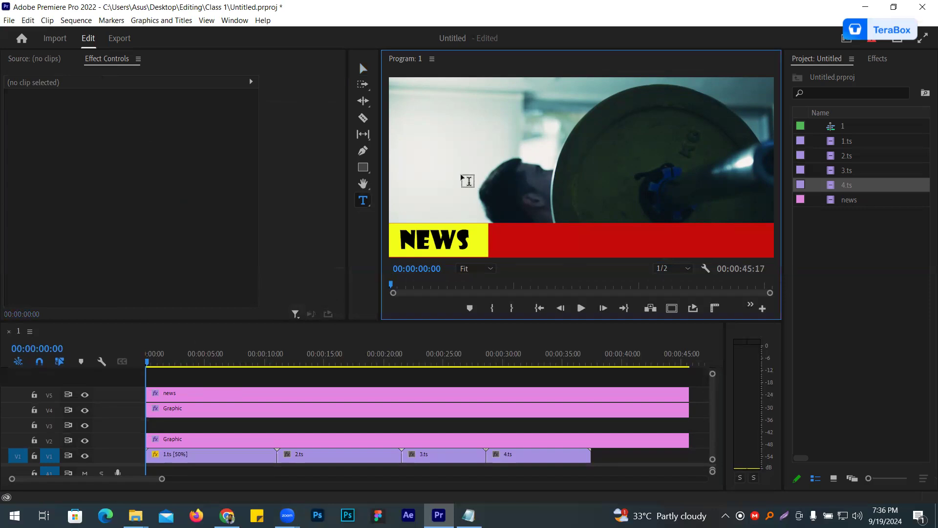
{"action": "key", "text": "alt+Tab"}
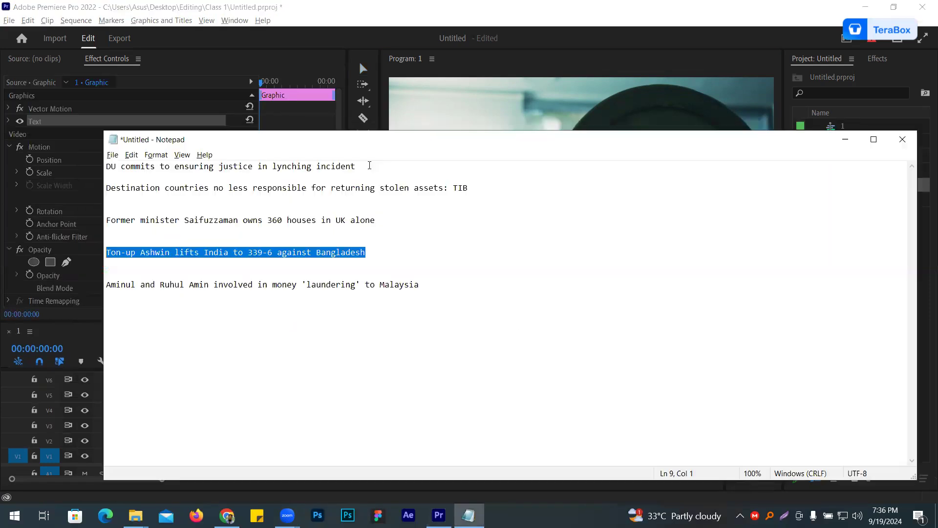
{"action": "left_click_drag", "start_coordinate": [370, 166], "coordinate": [71, 153]}
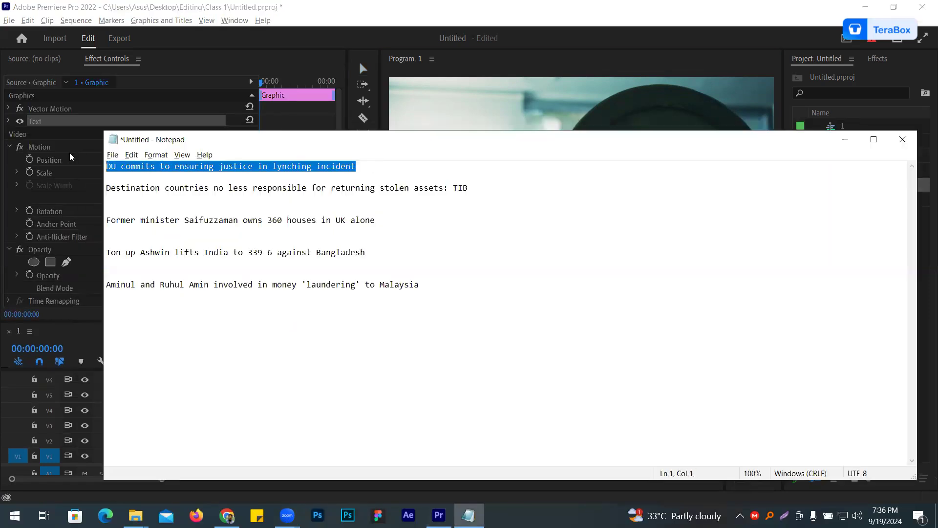
{"action": "key", "text": "alt+Tab"}
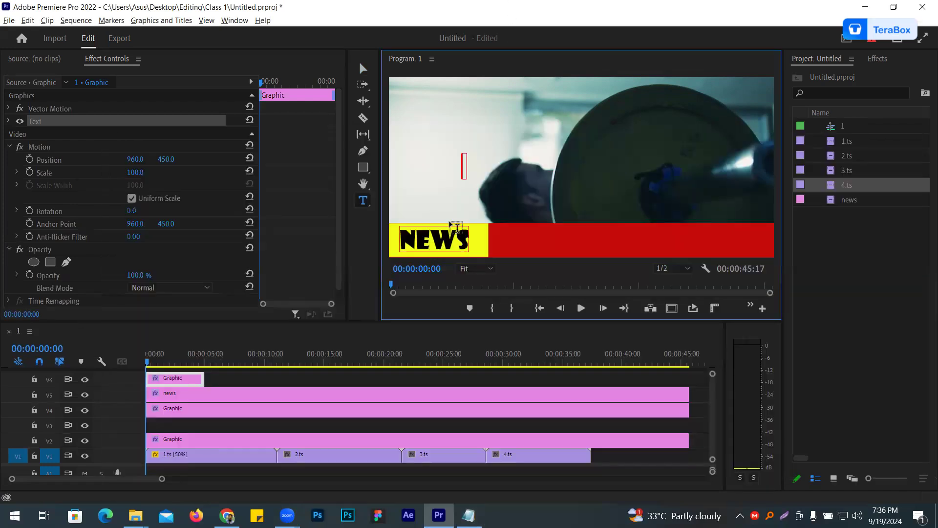
{"action": "key", "text": "ctrl+v"}
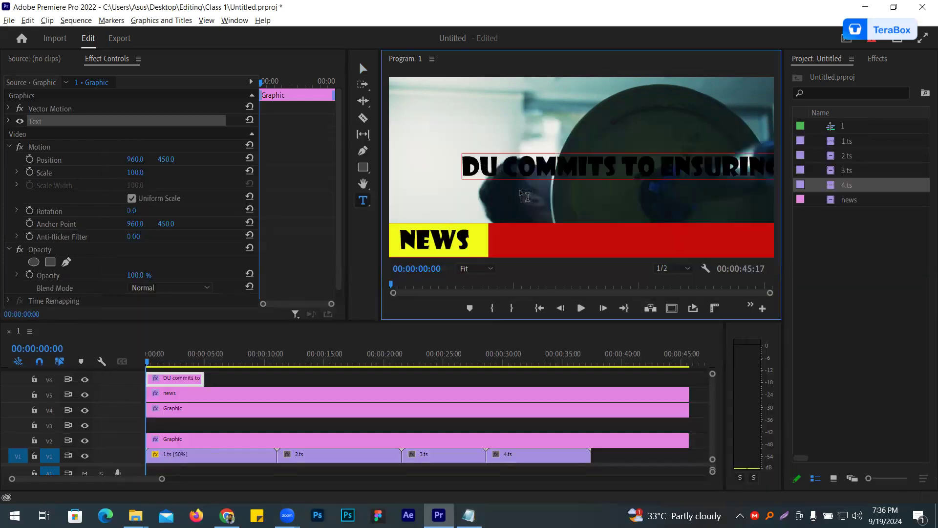
- Fill all of the headline text with white
{"action": "key", "text": "ctrl+a"}
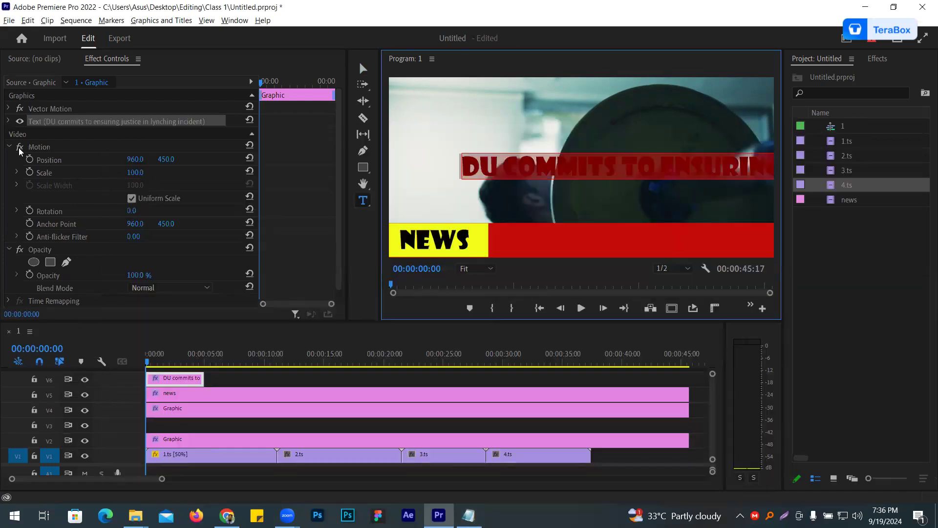
{"action": "left_click", "coordinate": [11, 122]}
{"action": "left_click", "coordinate": [63, 279]}
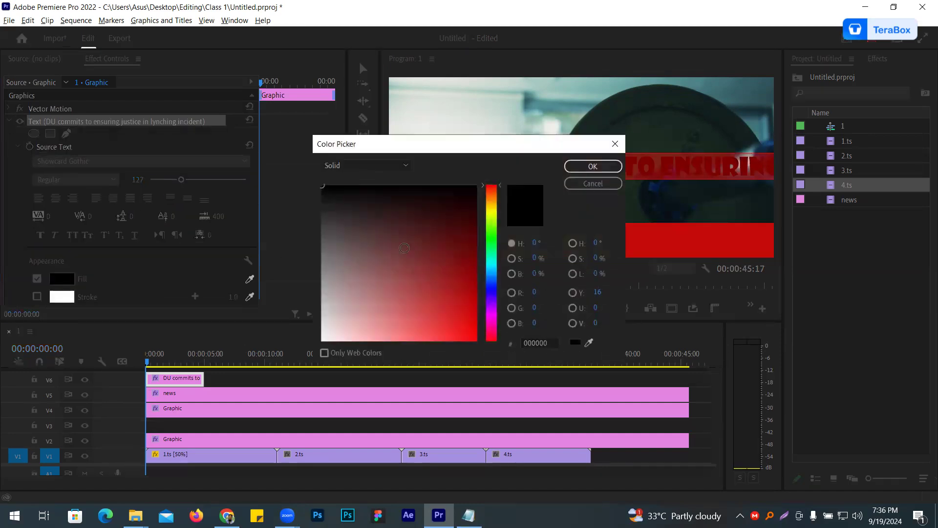
{"action": "left_click_drag", "start_coordinate": [404, 248], "coordinate": [298, 354]}
{"action": "left_click", "coordinate": [592, 166]}
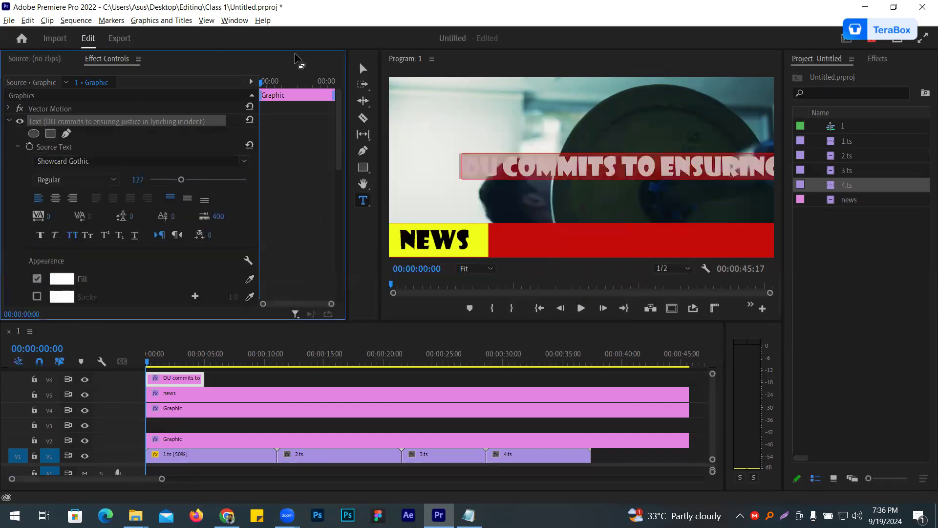
- Shift the headline left until its end is in frame and append a spaced period as separator
{"action": "left_click", "coordinate": [363, 68]}
{"action": "left_click", "coordinate": [535, 167]}
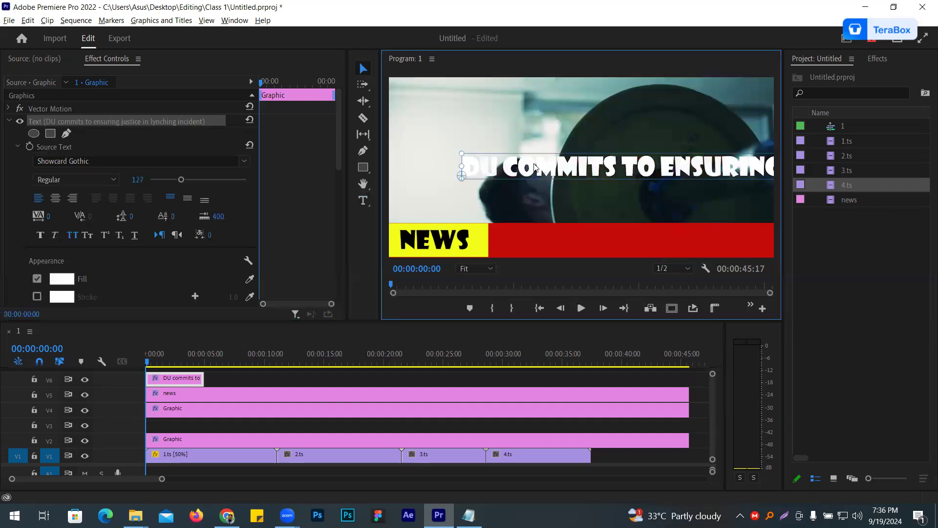
{"action": "left_click_drag", "start_coordinate": [535, 167], "coordinate": [386, 167]}
{"action": "left_click_drag", "start_coordinate": [648, 160], "coordinate": [295, 166]}
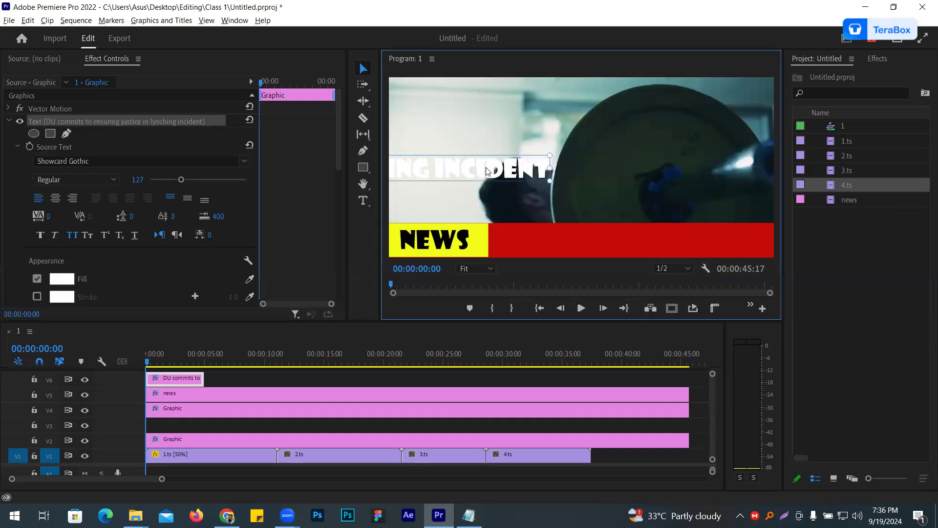
{"action": "key", "text": "t"}
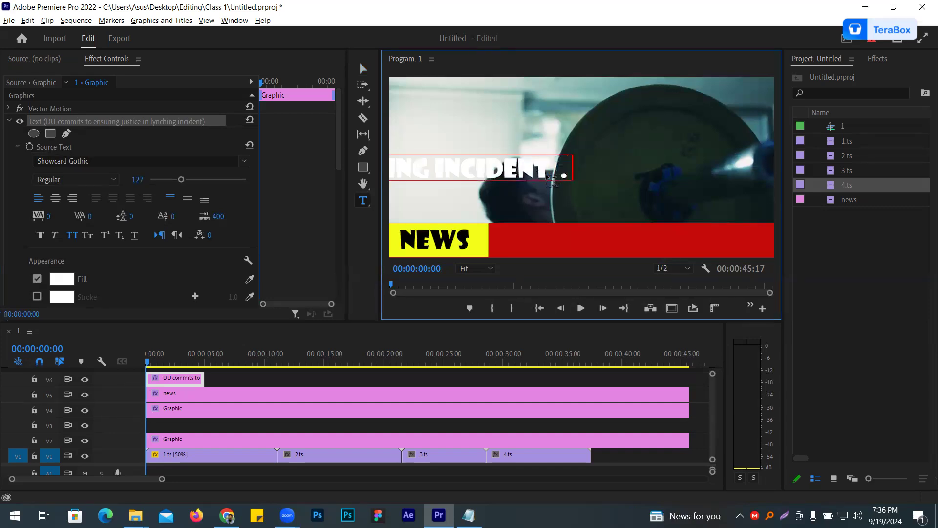
- Append the Notepad headline "Destination countries no less responsible for returning stolen assets: TIB" after the period in the text layer
{"action": "key", "text": "alt+Tab"}
{"action": "key", "text": "alt+Tab"}
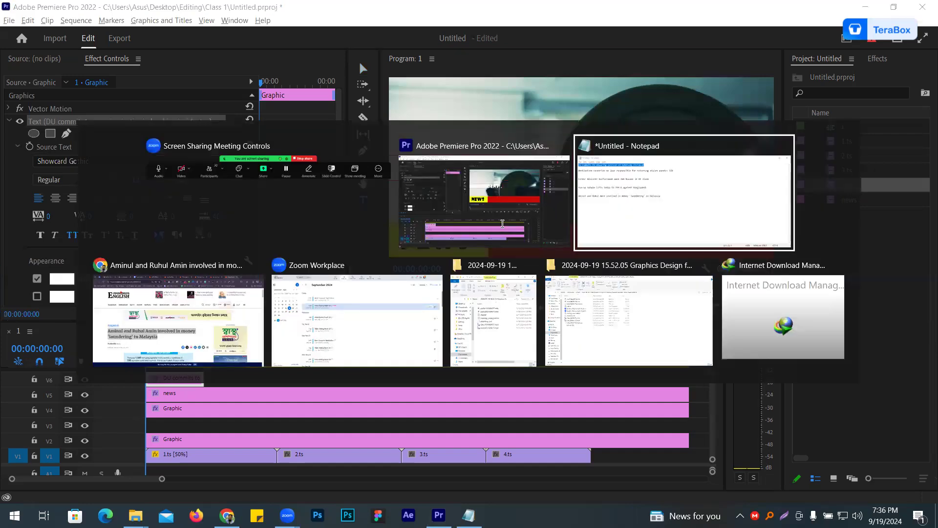
{"action": "left_click_drag", "start_coordinate": [469, 188], "coordinate": [52, 187]}
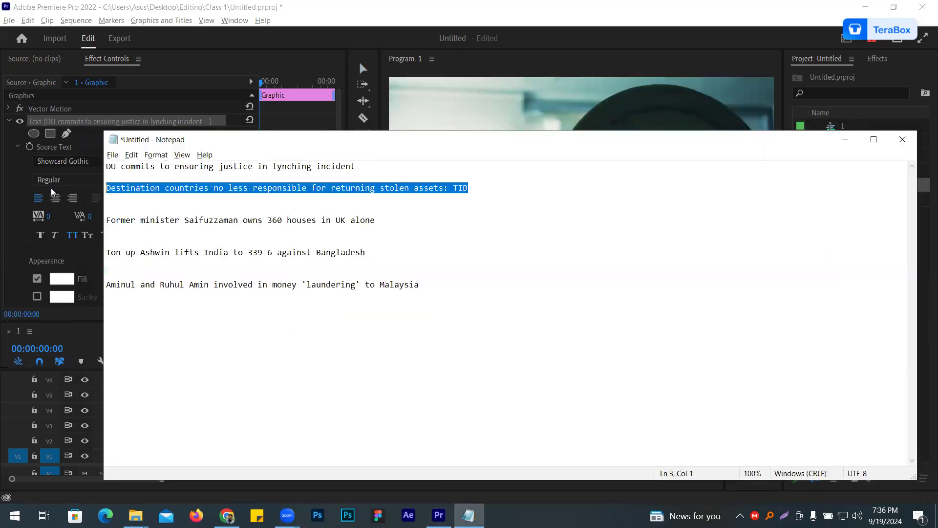
{"action": "key", "text": "alt+Tab"}
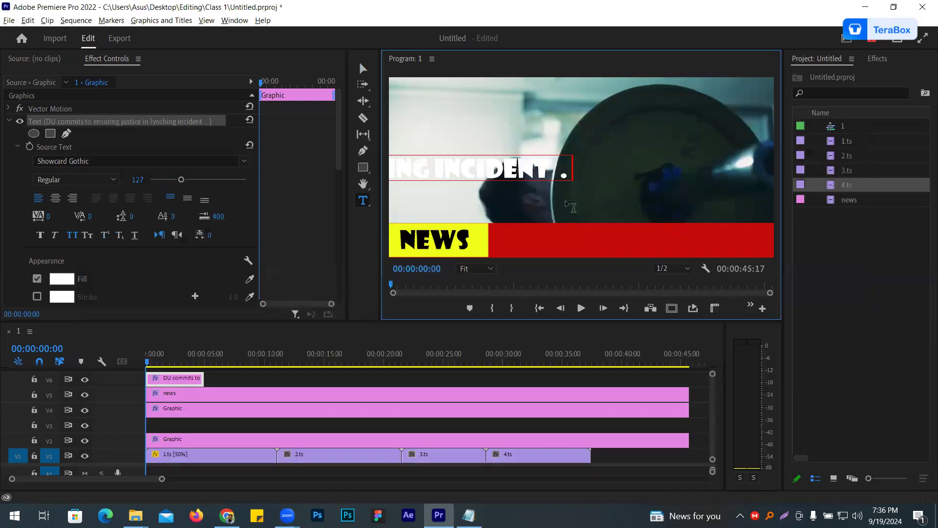
{"action": "key", "text": "ctrl+v"}
{"action": "key", "text": "Escape"}
- Shift the text left to its end and append a spaced period plus the Notepad headline about 360 houses in UK
{"action": "left_click_drag", "start_coordinate": [708, 164], "coordinate": [398, 163]}
{"action": "left_click_drag", "start_coordinate": [669, 169], "coordinate": [304, 150]}
{"action": "left_click_drag", "start_coordinate": [692, 153], "coordinate": [385, 150]}
{"action": "key", "text": "alt+Tab"}
{"action": "left_click_drag", "start_coordinate": [375, 219], "coordinate": [113, 216]}
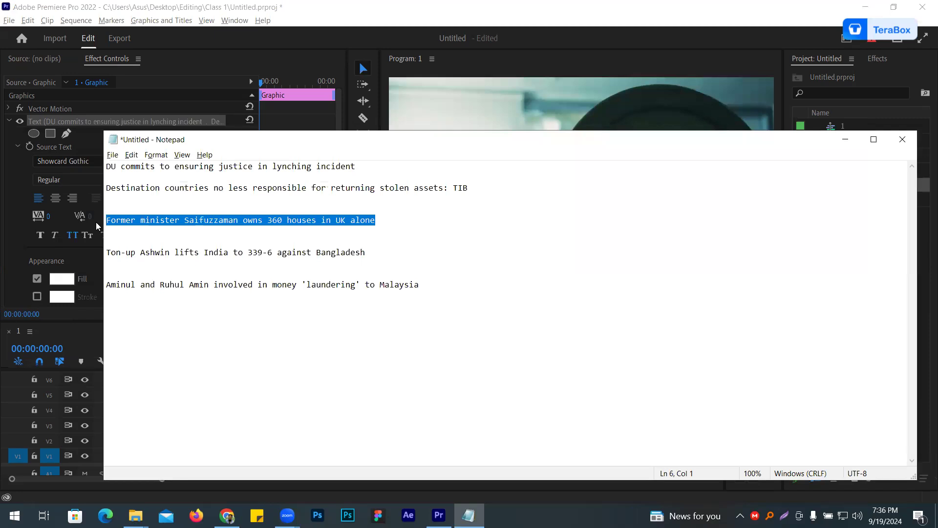
{"action": "key", "text": "alt+Tab"}
{"action": "double_click", "coordinate": [560, 159]}
{"action": "left_click", "coordinate": [594, 153]}
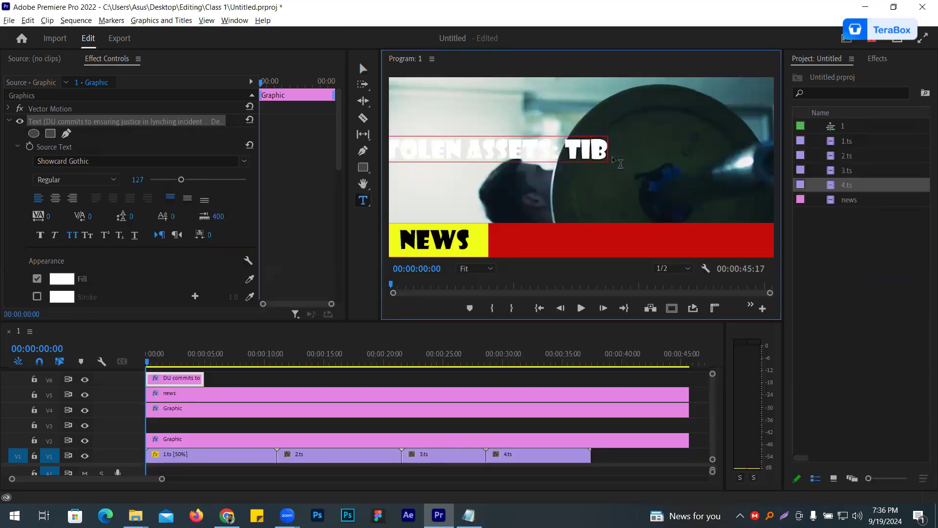
{"action": "type", "text": "."}
{"action": "key", "text": "ctrl+v"}
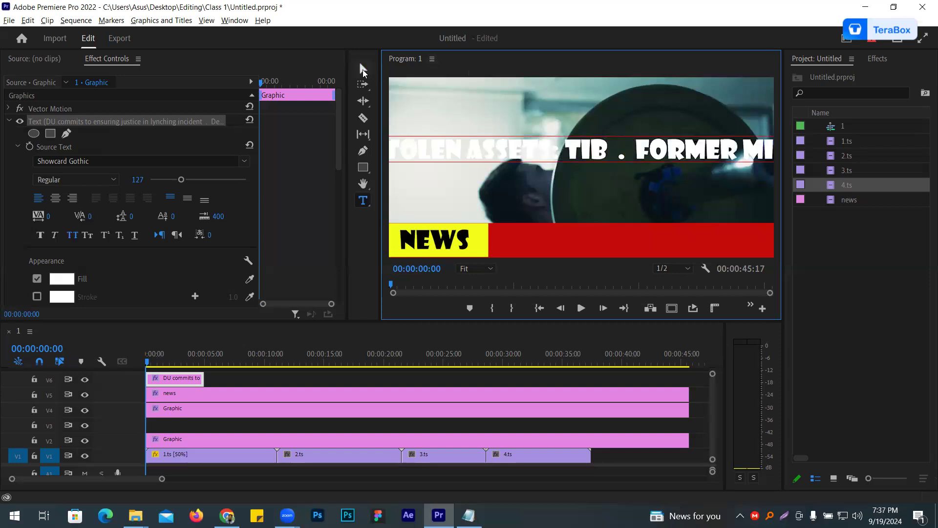
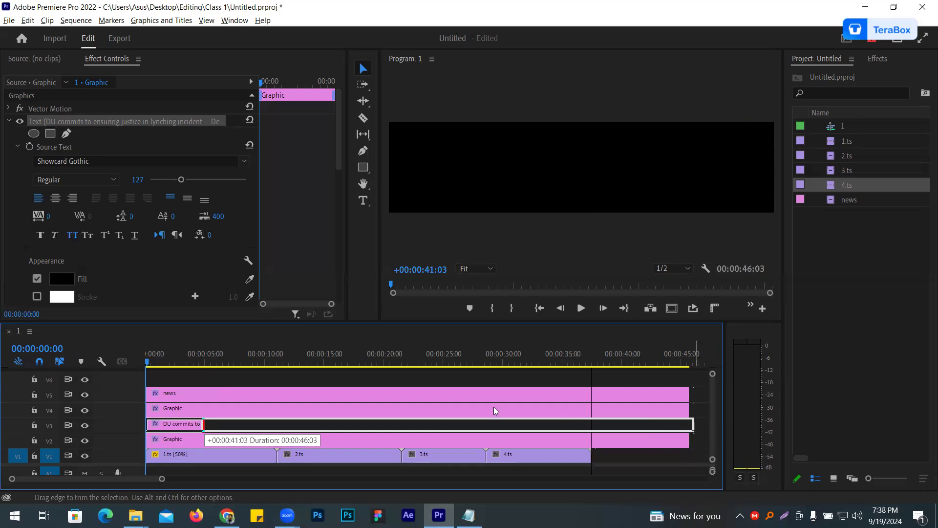
- Move the headline text out past the frame's right edge at the sequence start, setting its X position to about 1980.7
{"action": "left_click", "coordinate": [725, 253]}
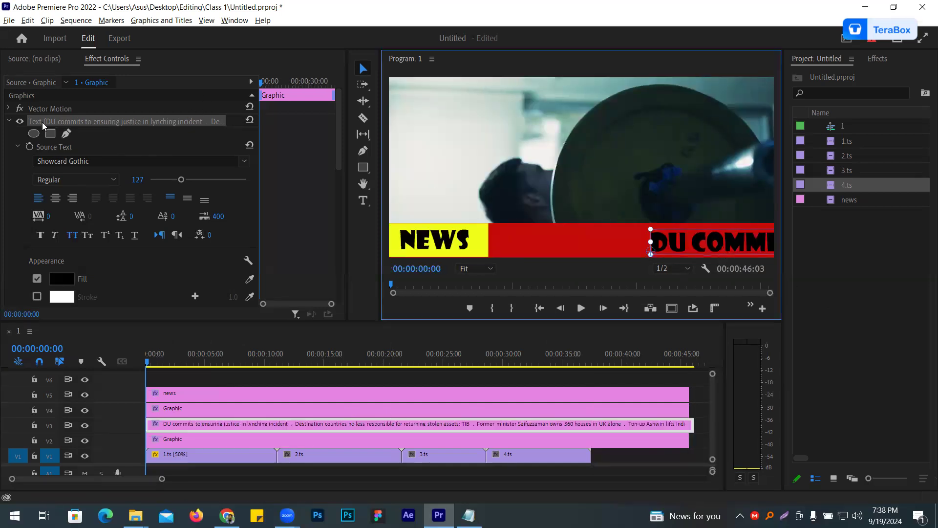
{"action": "scroll", "coordinate": [144, 147], "scroll_direction": "down", "scroll_amount": 1}
{"action": "scroll", "coordinate": [144, 146], "scroll_direction": "down", "scroll_amount": 5}
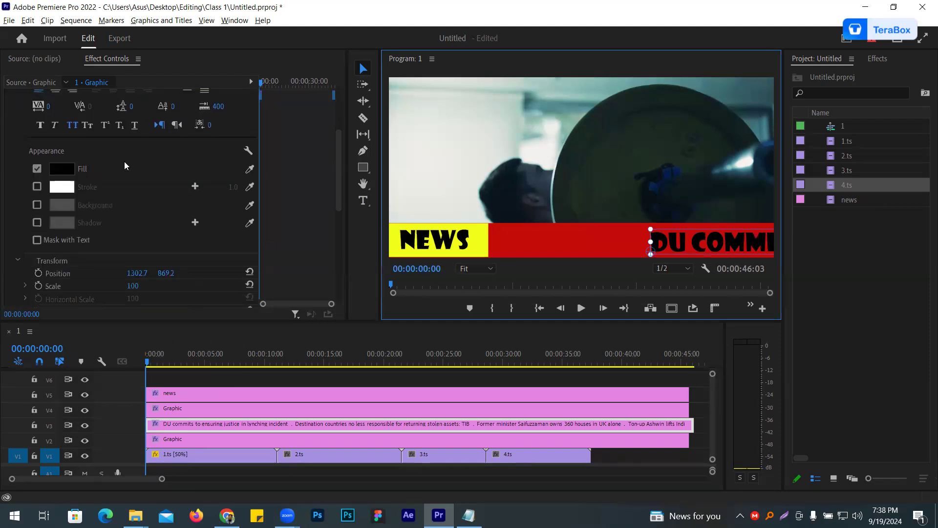
{"action": "left_click_drag", "start_coordinate": [132, 239], "coordinate": [252, 239]}
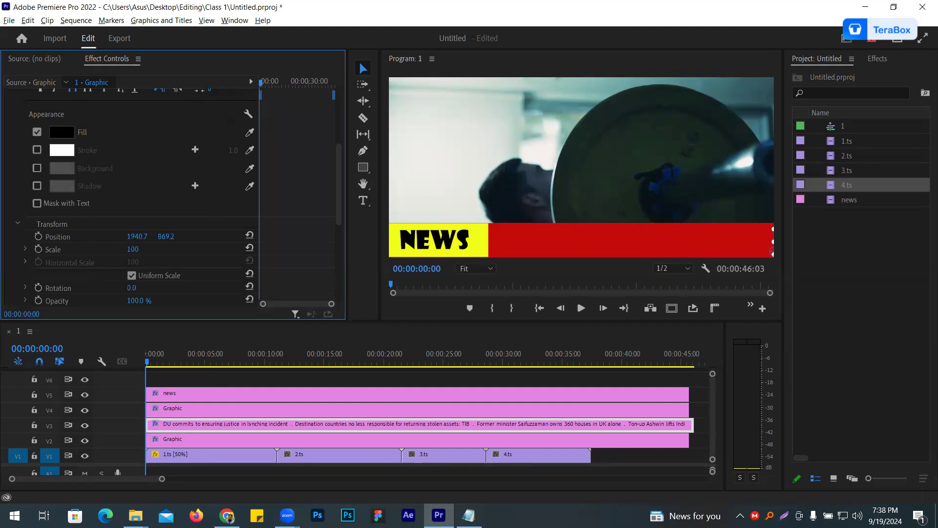
{"action": "left_click", "coordinate": [38, 236]}
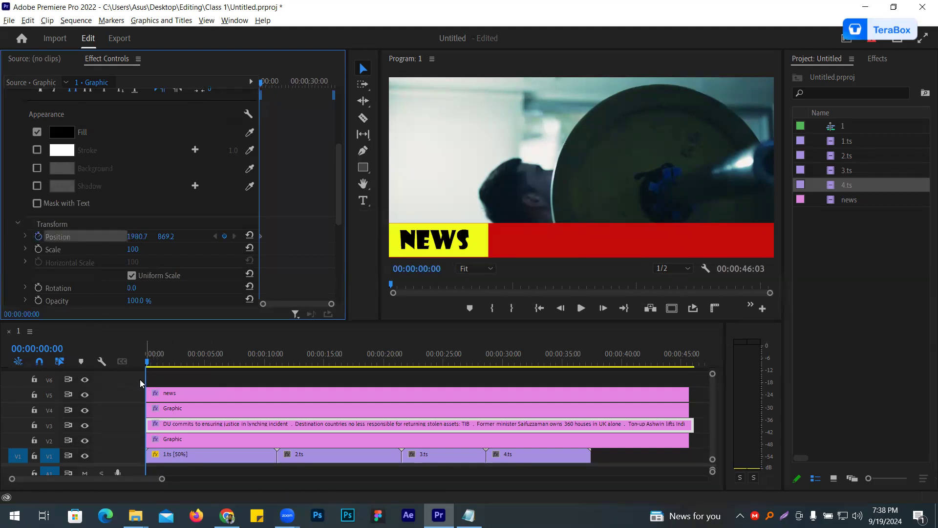
{"action": "left_click_drag", "start_coordinate": [145, 383], "coordinate": [682, 425]}
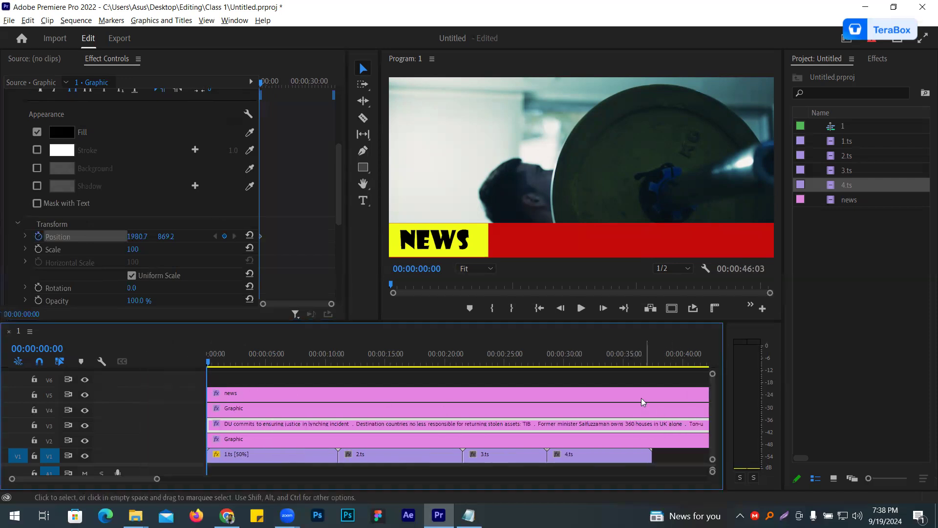
{"action": "key", "text": "ctrl+z"}
{"action": "left_click_drag", "start_coordinate": [208, 378], "coordinate": [650, 412]}
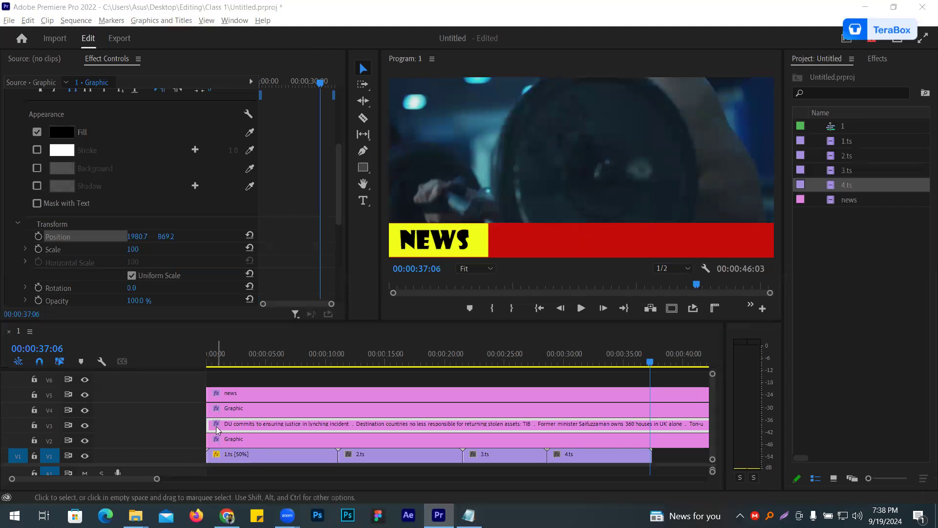
{"action": "left_click_drag", "start_coordinate": [206, 416], "coordinate": [126, 416]}
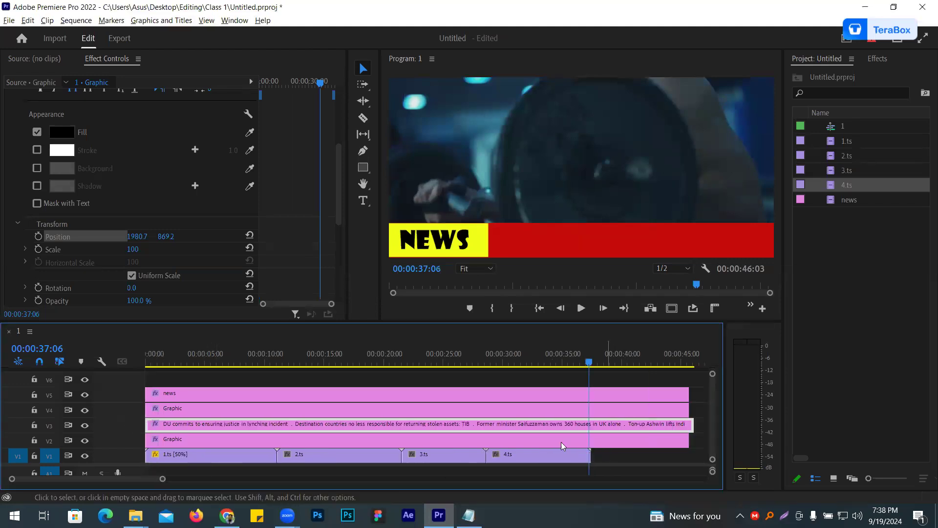
{"action": "left_click_drag", "start_coordinate": [588, 371], "coordinate": [687, 394]}
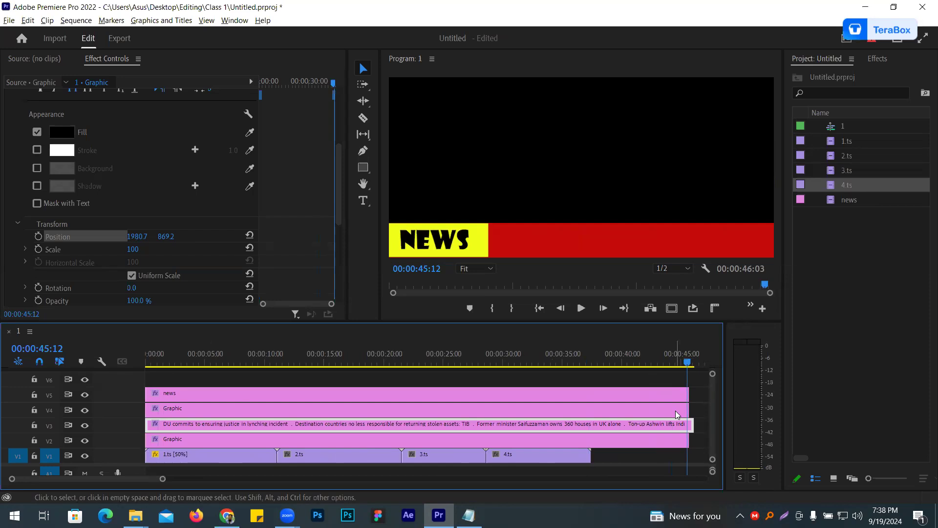
{"action": "key", "text": "Home"}
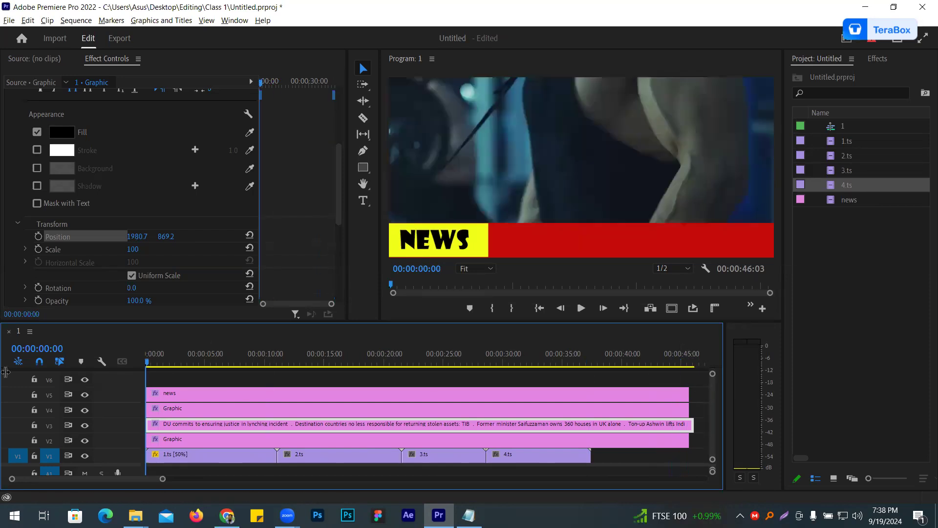
- Keyframe the headline text's Position at the sequence start and shift its X to about -21623.3 at 00:00:45:10
{"action": "left_click", "coordinate": [38, 236]}
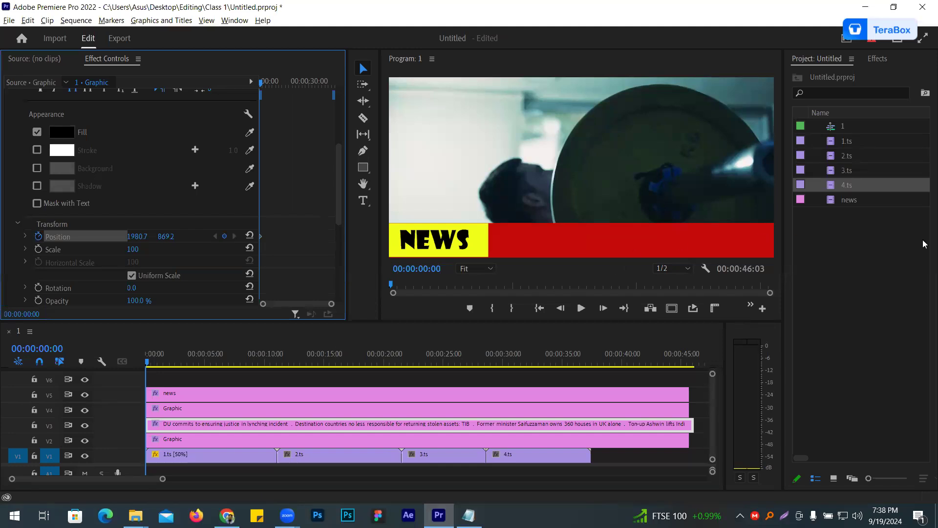
{"action": "left_click_drag", "start_coordinate": [148, 362], "coordinate": [686, 399]}
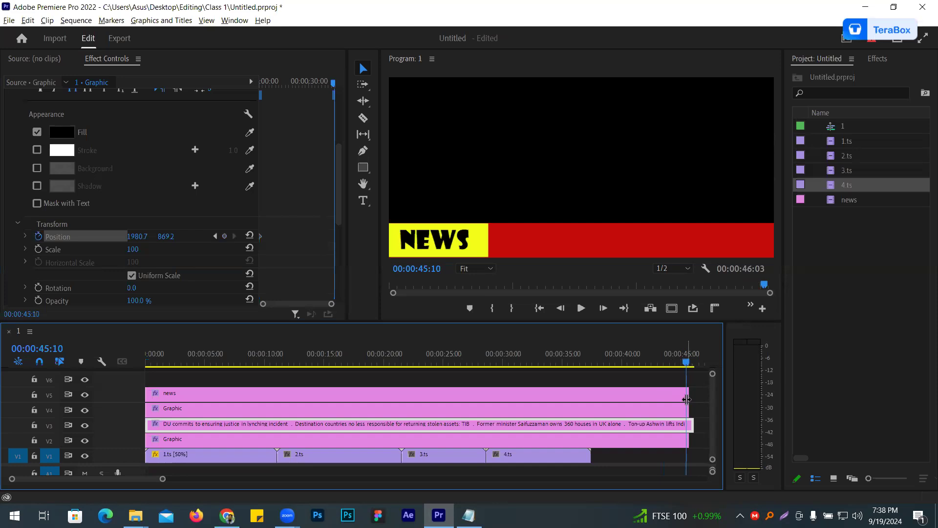
{"action": "left_click_drag", "start_coordinate": [147, 236], "coordinate": [61, 234]}
{"action": "left_click_drag", "start_coordinate": [150, 237], "coordinate": [203, 226]}
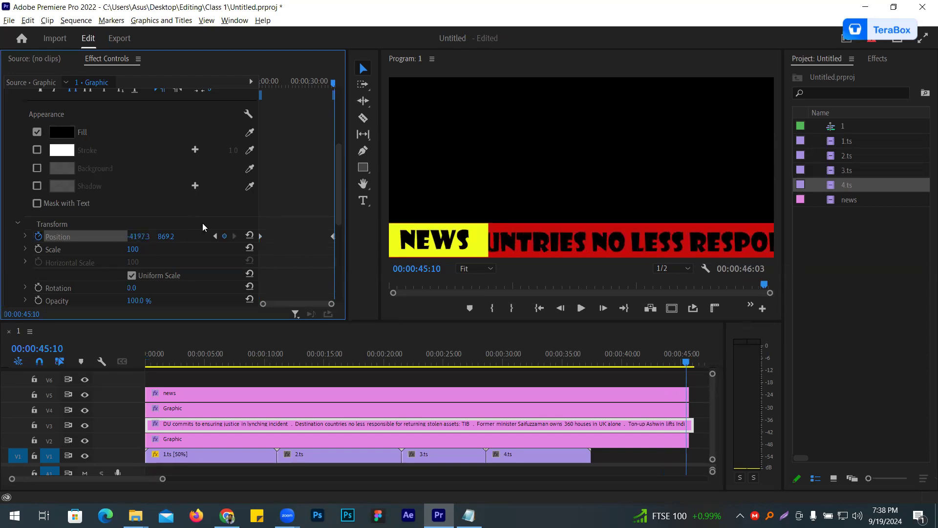
{"action": "left_click_drag", "start_coordinate": [149, 236], "coordinate": [1, 238]}
{"action": "left_click_drag", "start_coordinate": [139, 236], "coordinate": [58, 237]}
{"action": "left_click_drag", "start_coordinate": [137, 238], "coordinate": [6, 238]}
{"action": "left_click_drag", "start_coordinate": [141, 237], "coordinate": [49, 236]}
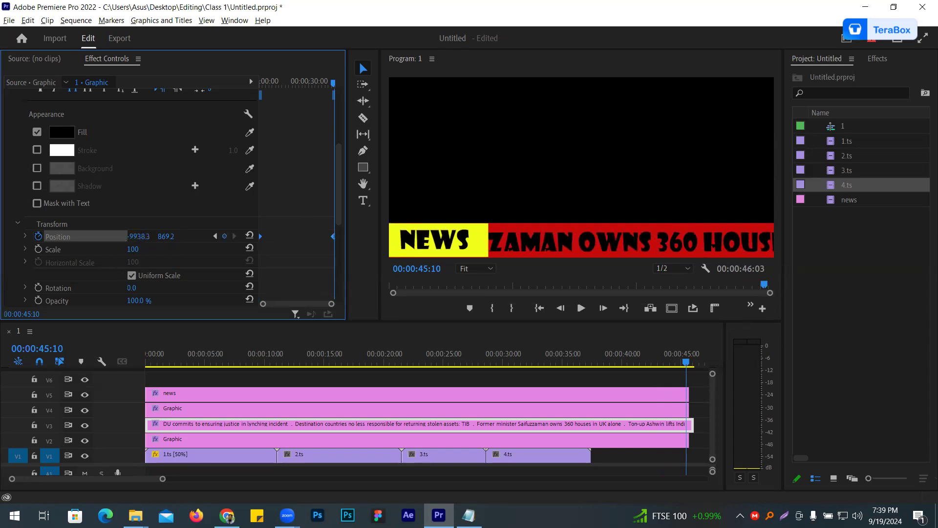
{"action": "left_click_drag", "start_coordinate": [140, 239], "coordinate": [66, 239]}
{"action": "left_click_drag", "start_coordinate": [150, 239], "coordinate": [63, 242]}
{"action": "left_click_drag", "start_coordinate": [145, 239], "coordinate": [376, 231]}
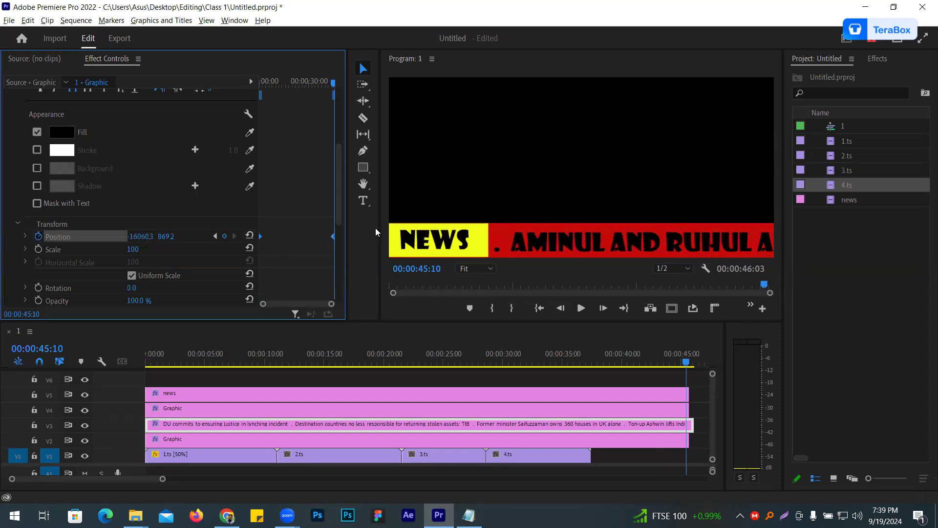
{"action": "left_click_drag", "start_coordinate": [151, 237], "coordinate": [98, 238]}
{"action": "left_click_drag", "start_coordinate": [154, 236], "coordinate": [239, 275]}
- Play the sequence from its start to preview the scrolling headline ticker
{"action": "left_click", "coordinate": [440, 354]}
{"action": "key", "text": "Home"}
{"action": "left_click", "coordinate": [586, 309]}
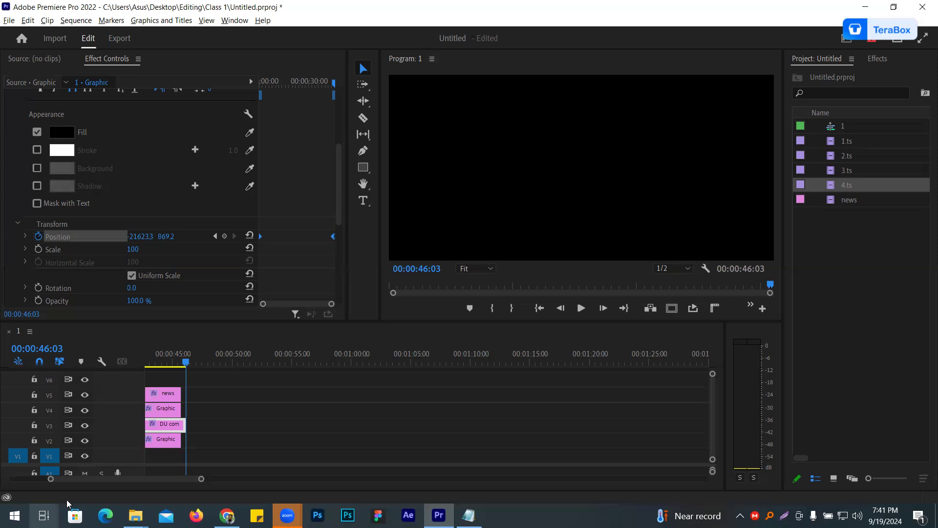
- Nest the four V1 clips 1.ts to 4.ts under the default name and delete all graphic clips on the tracks above
{"action": "key", "text": "backslash"}
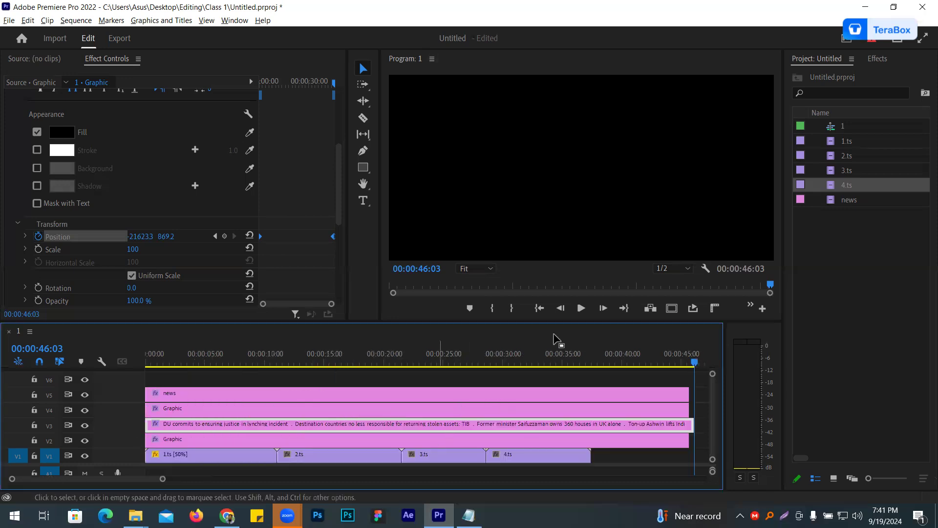
{"action": "left_click_drag", "start_coordinate": [611, 478], "coordinate": [210, 454]}
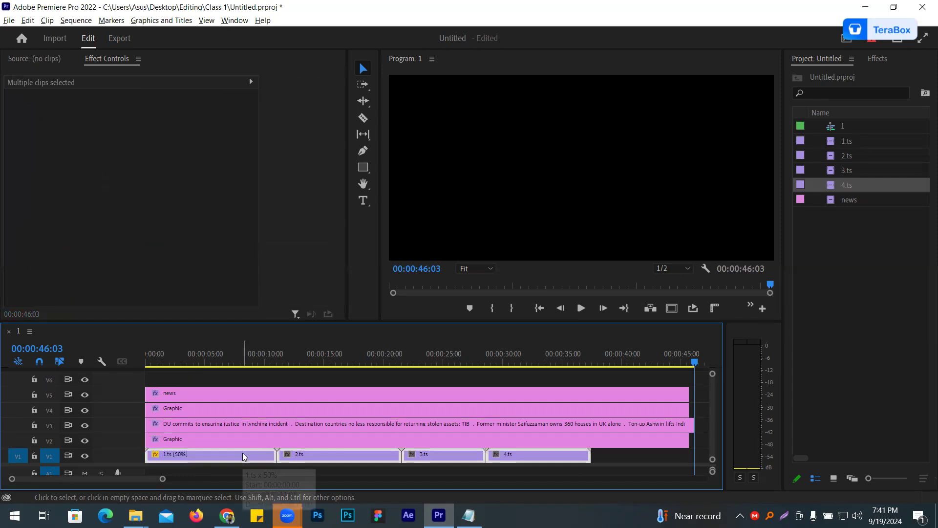
{"action": "right_click", "coordinate": [242, 453]}
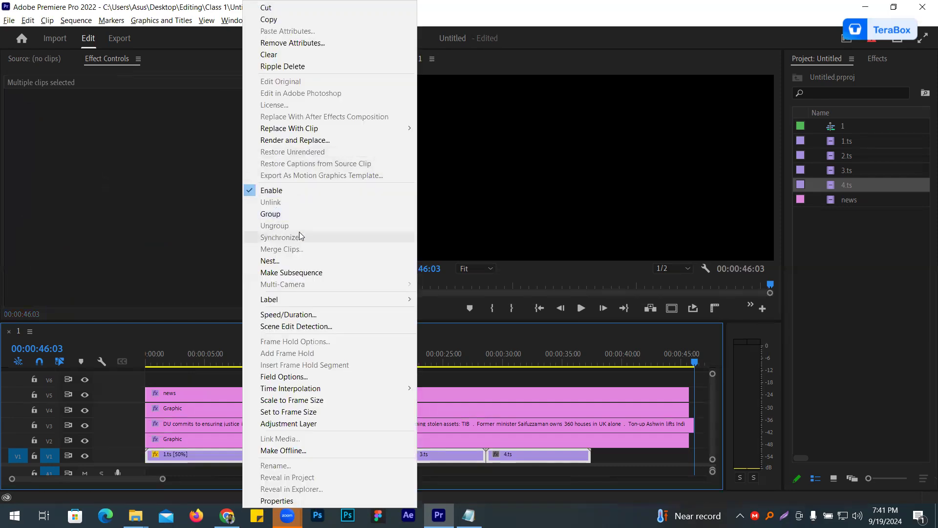
{"action": "key", "text": "Return"}
{"action": "left_click", "coordinate": [442, 268]}
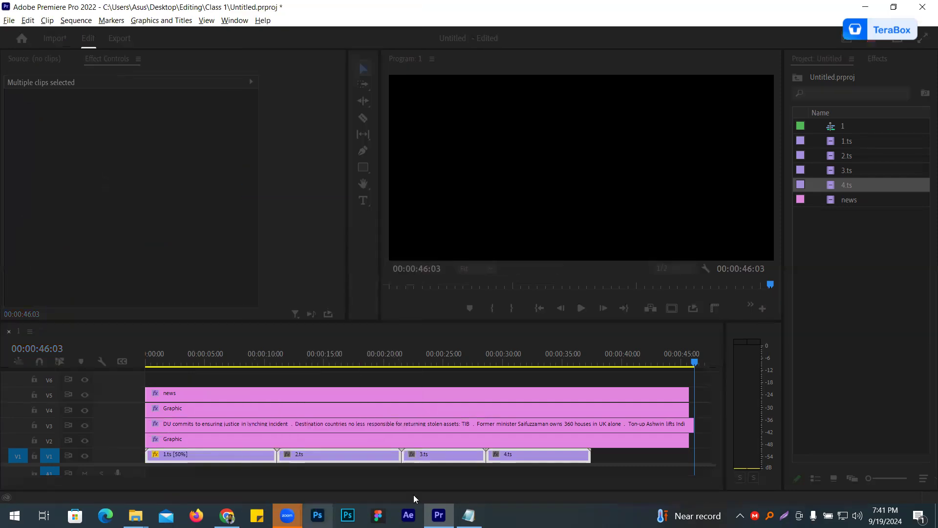
{"action": "left_click_drag", "start_coordinate": [428, 385], "coordinate": [467, 445]}
{"action": "key", "text": "Delete"}
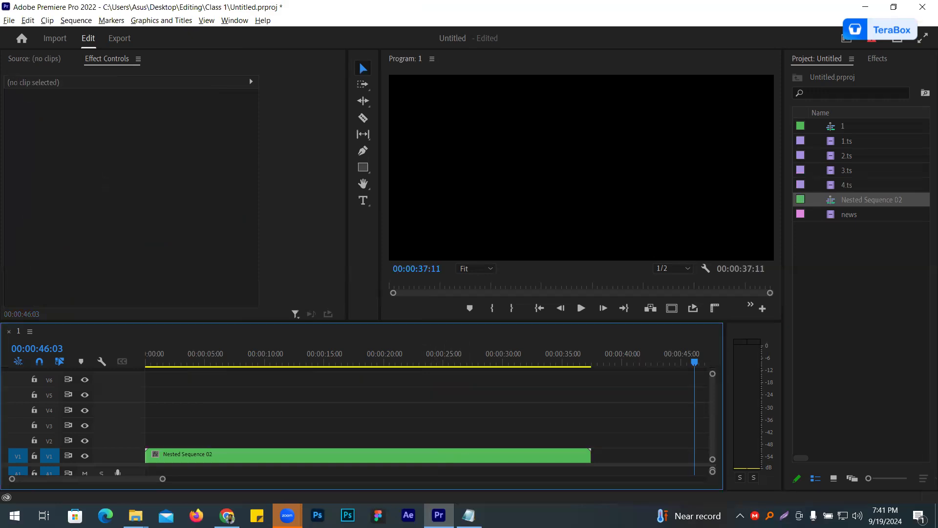
- Play the nested sequence from its start and scrub through its second half to review the footage
{"action": "left_click_drag", "start_coordinate": [210, 362], "coordinate": [32, 366]}
{"action": "left_click", "coordinate": [581, 308]}
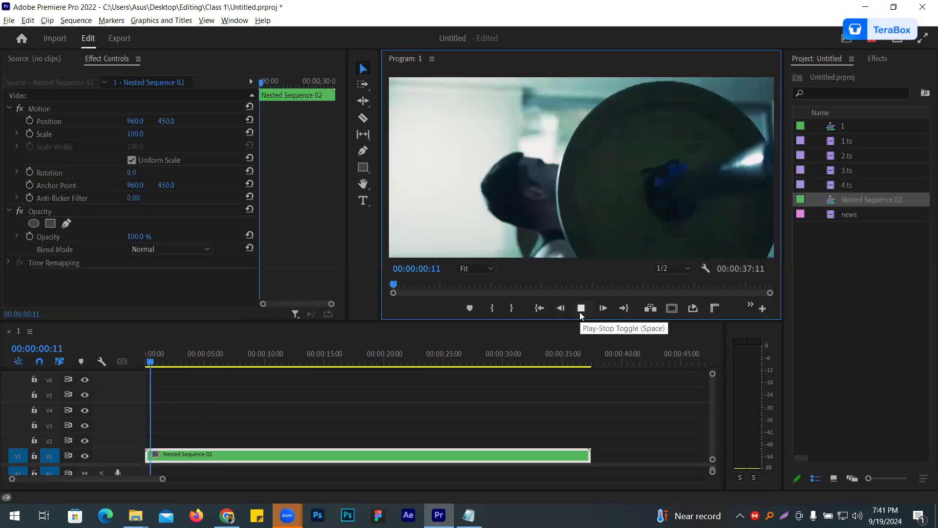
{"action": "left_click", "coordinate": [507, 362]}
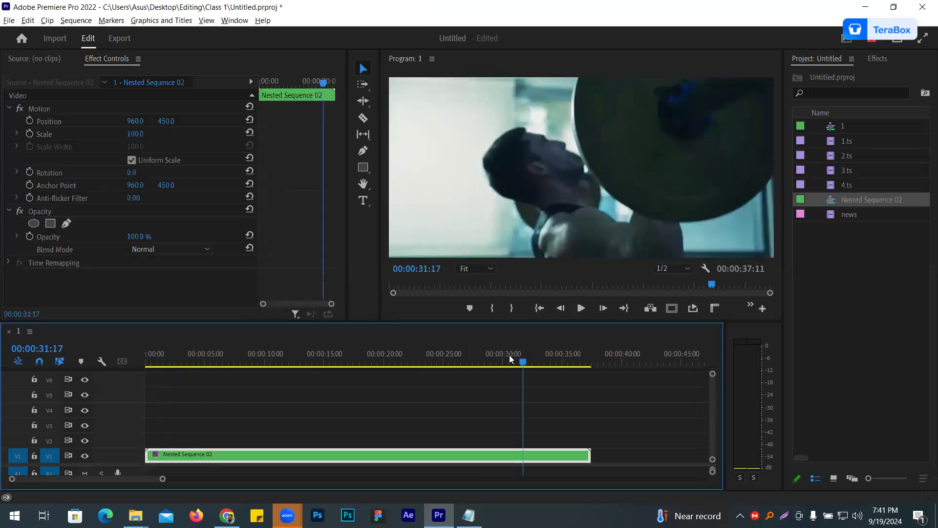
{"action": "left_click", "coordinate": [515, 362]}
{"action": "left_click_drag", "start_coordinate": [517, 362], "coordinate": [563, 365]}
- Enable Scale and Position keyframes on the nested sequence at 00:00:26:18
{"action": "left_click_drag", "start_coordinate": [486, 359], "coordinate": [463, 362]}
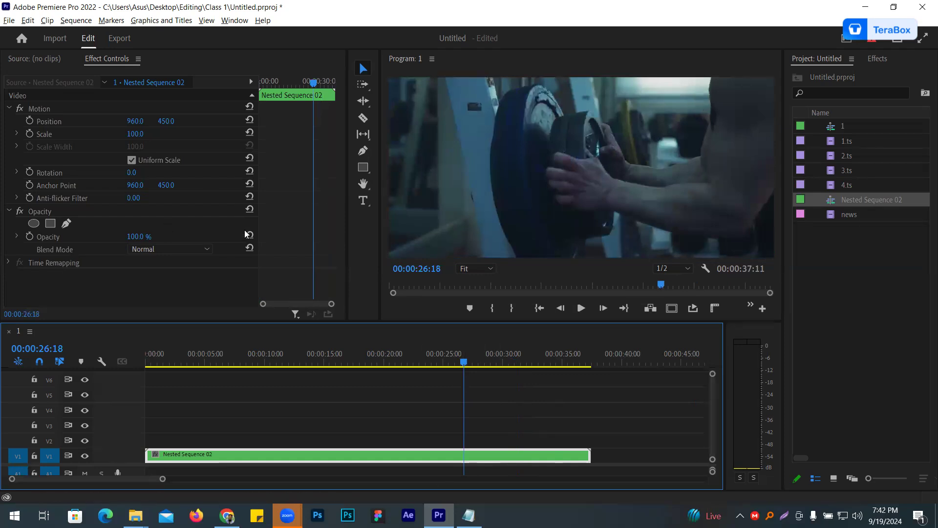
{"action": "left_click", "coordinate": [30, 133]}
{"action": "left_click", "coordinate": [30, 121]}
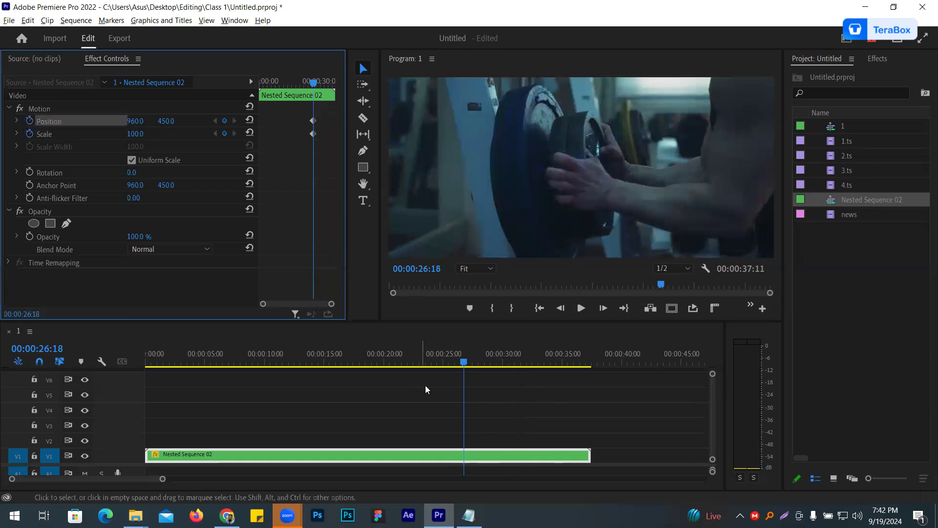
- At 00:00:30:14, shrink the nested sequence to scale 53 with X position 508, and return to the first Position keyframe
{"action": "left_click_drag", "start_coordinate": [464, 397], "coordinate": [510, 392]}
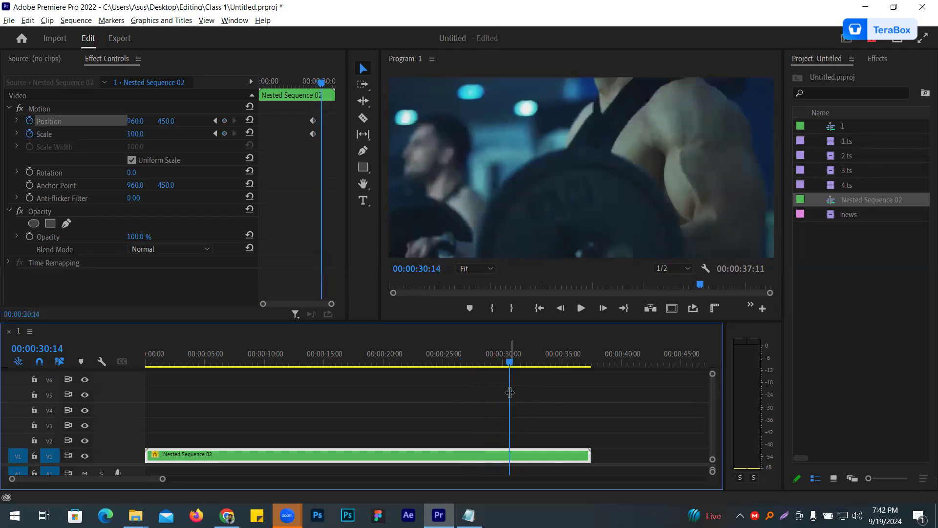
{"action": "left_click_drag", "start_coordinate": [135, 133], "coordinate": [69, 121]}
{"action": "left_click_drag", "start_coordinate": [128, 134], "coordinate": [174, 121]}
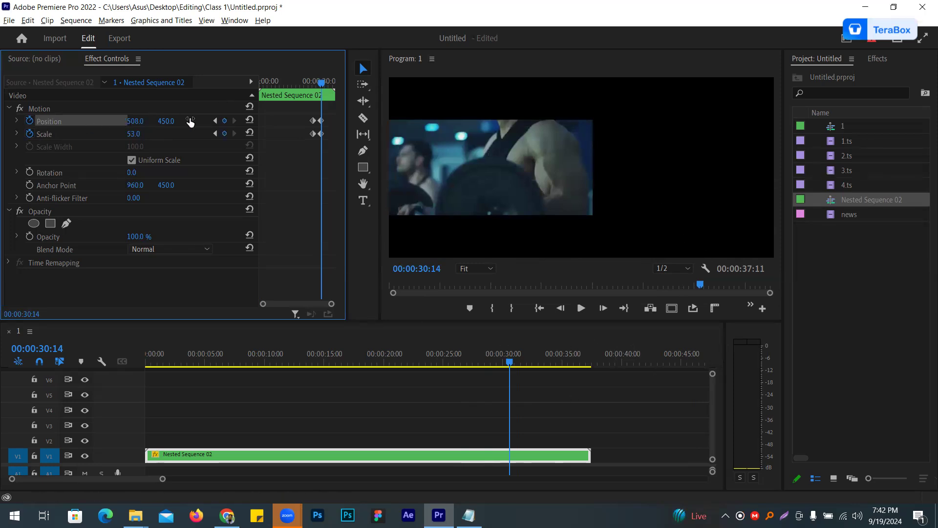
{"action": "left_click", "coordinate": [215, 124]}
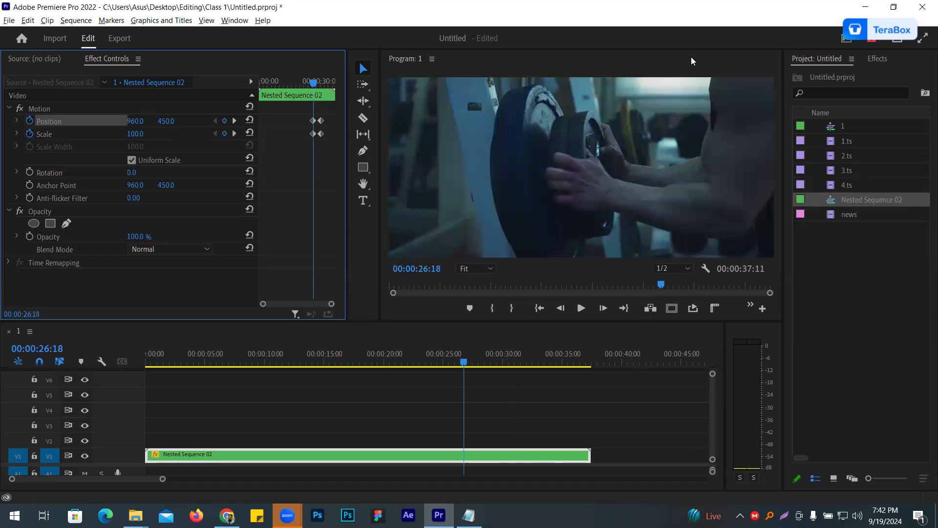
- Switch to the browser, copy the news article's first four paragraphs about the Malaysia labour syndicate, and return to Premiere Pro
{"action": "key", "text": "alt+Tab"}
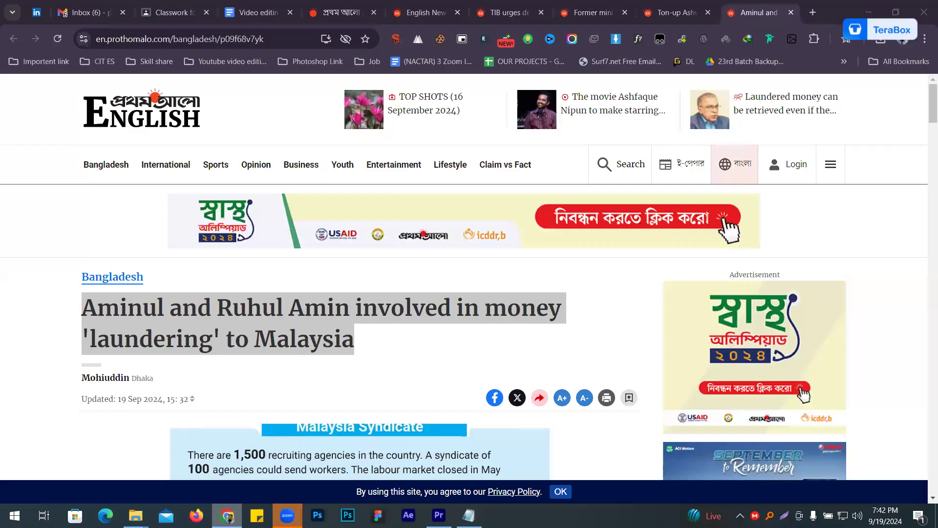
{"action": "scroll", "coordinate": [203, 161], "scroll_direction": "down", "scroll_amount": 10}
{"action": "left_click_drag", "start_coordinate": [199, 160], "coordinate": [241, 324]}
{"action": "right_click", "coordinate": [250, 302]}
{"action": "left_click", "coordinate": [283, 97]}
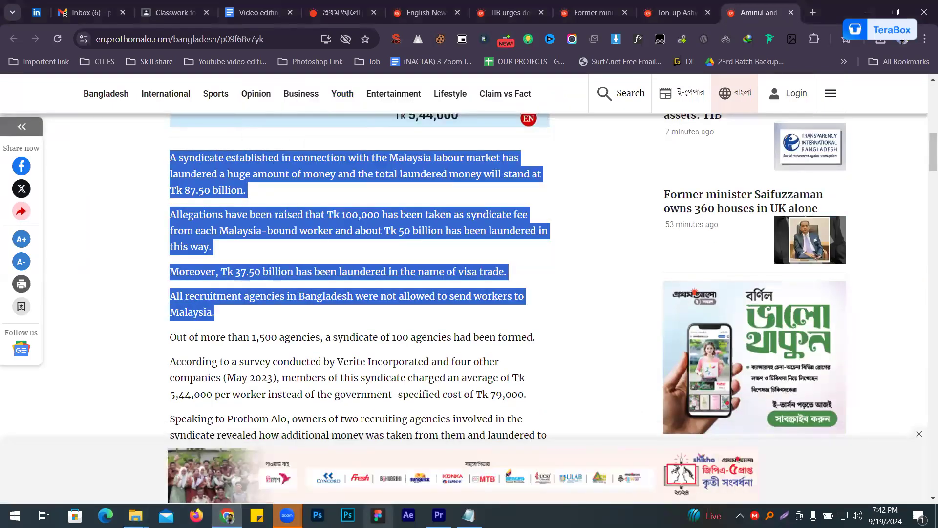
{"action": "left_click", "coordinate": [438, 515]}
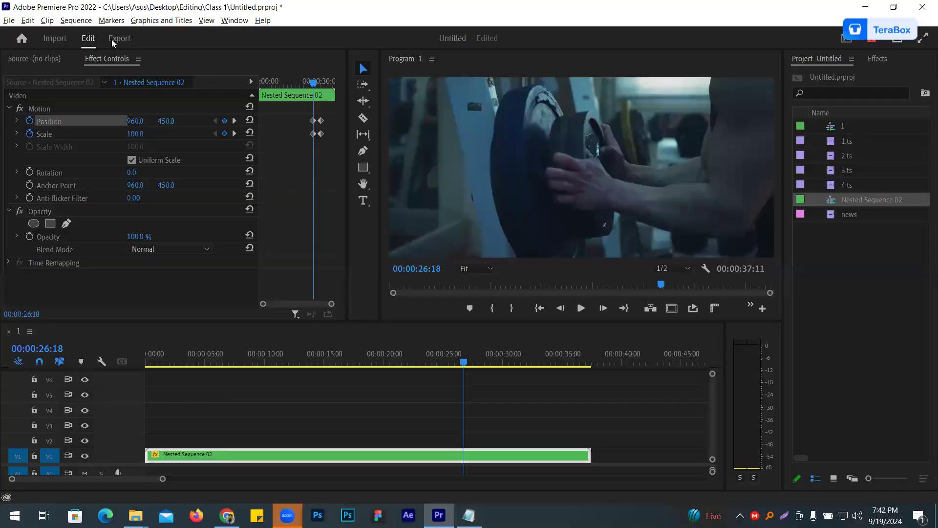
- Create a legacy title with the default settings and draw a full-height area text box about 519 by 904 along the frame's right side
{"action": "left_click", "coordinate": [8, 22]}
{"action": "mouse_move", "coordinate": [29, 33]}
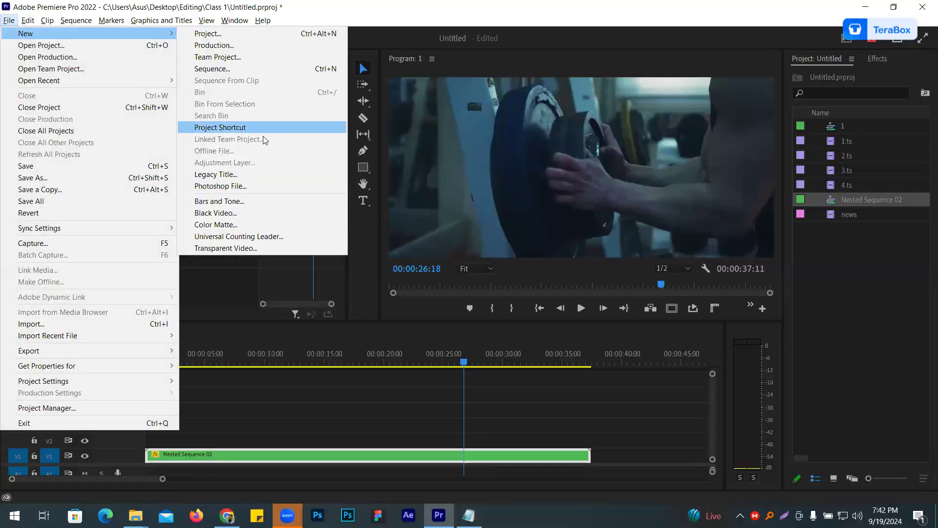
{"action": "left_click", "coordinate": [216, 174]}
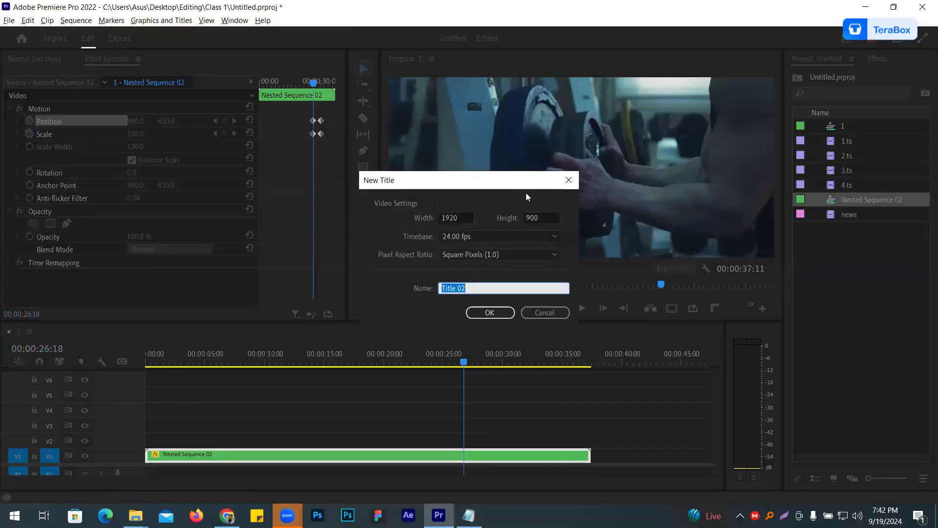
{"action": "left_click", "coordinate": [491, 311]}
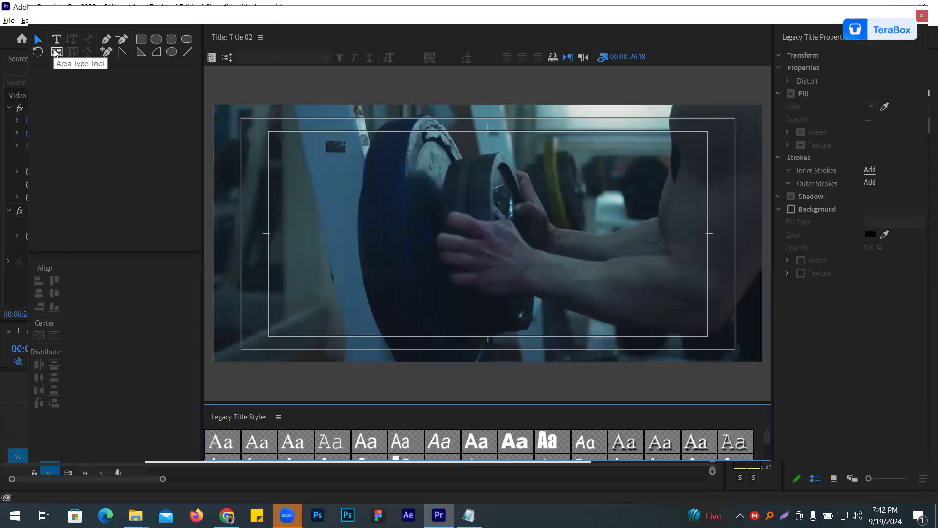
{"action": "left_click", "coordinate": [57, 52]}
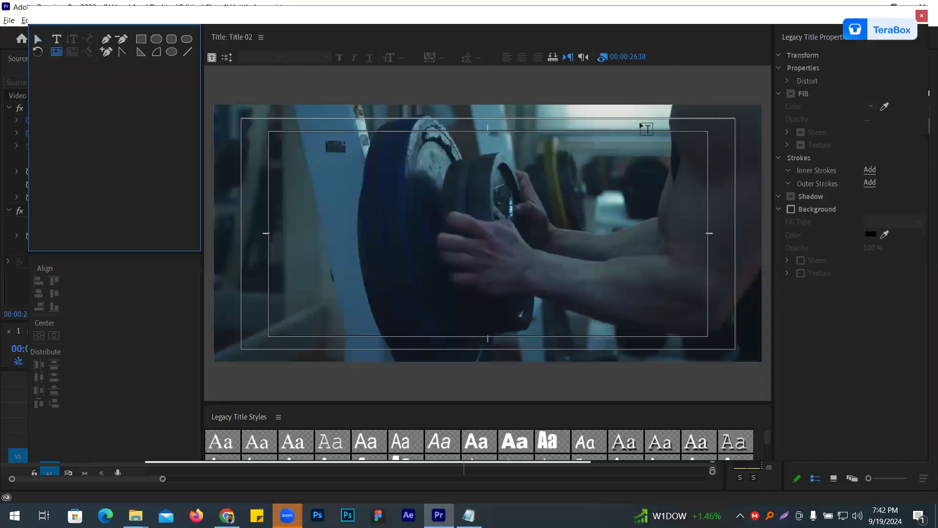
{"action": "left_click_drag", "start_coordinate": [615, 105], "coordinate": [763, 362]}
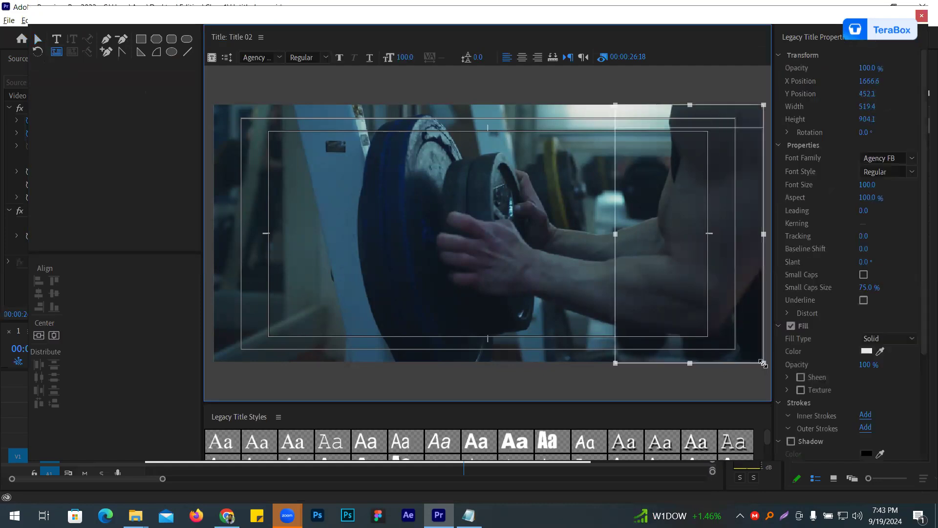
- Paste the copied article text into the title's text box and format it in Baskerville Old Face at font size 30
{"action": "key", "text": "ctrl+v"}
{"action": "key", "text": "ctrl+a"}
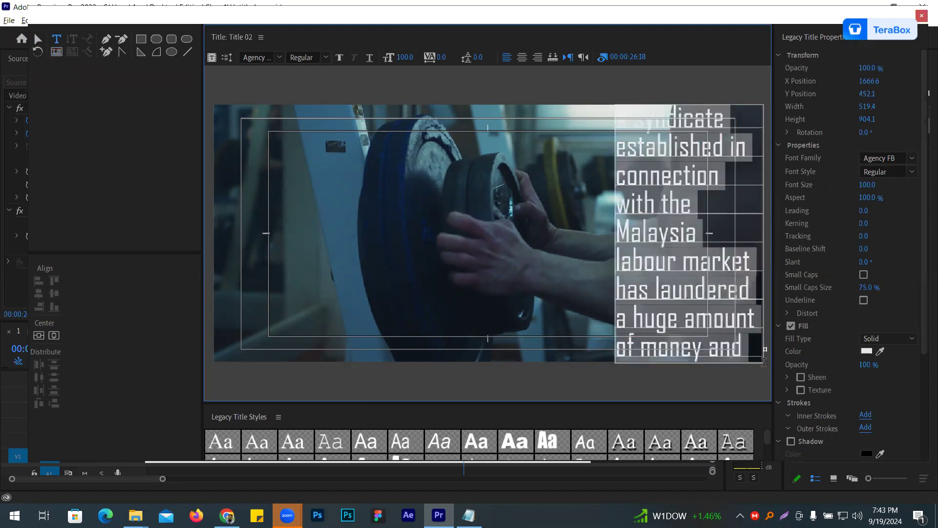
{"action": "left_click", "coordinate": [912, 158]}
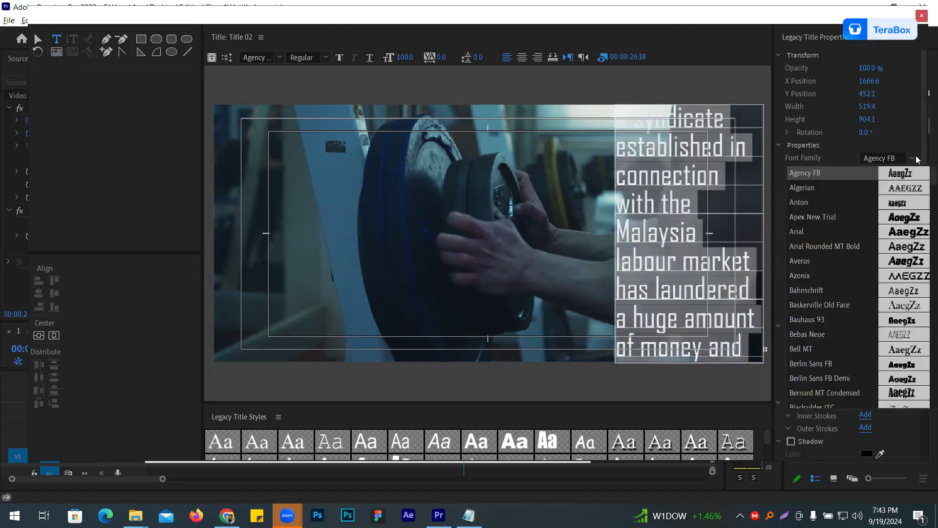
{"action": "left_click", "coordinate": [908, 308]}
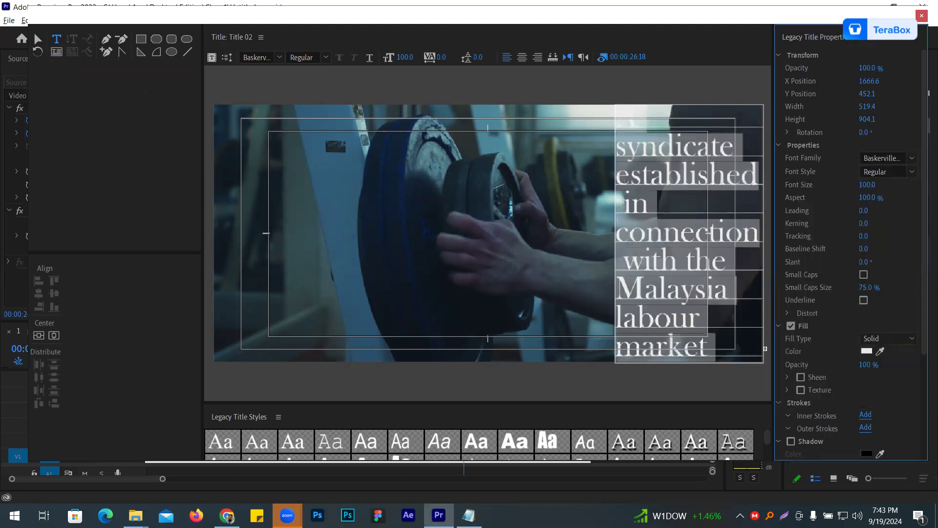
{"action": "mouse_move", "coordinate": [866, 185]}
{"action": "left_mouse_down"}
{"action": "mouse_move", "coordinate": [846, 186]}
{"action": "mouse_move", "coordinate": [870, 188]}
{"action": "mouse_move", "coordinate": [863, 187]}
{"action": "left_mouse_up"}
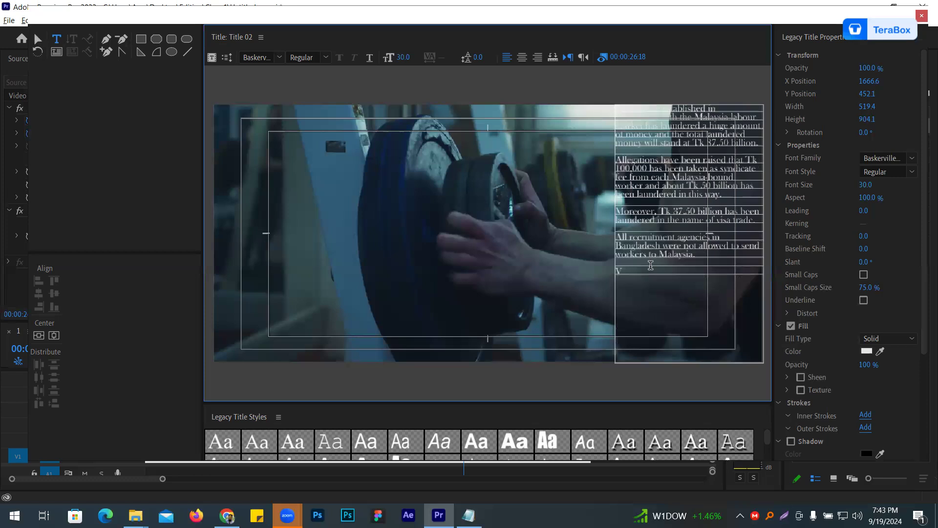
- Paste the article text again after the existing paragraphs and extend the text box downward to about 1511 high
{"action": "key", "text": "ctrl+a"}
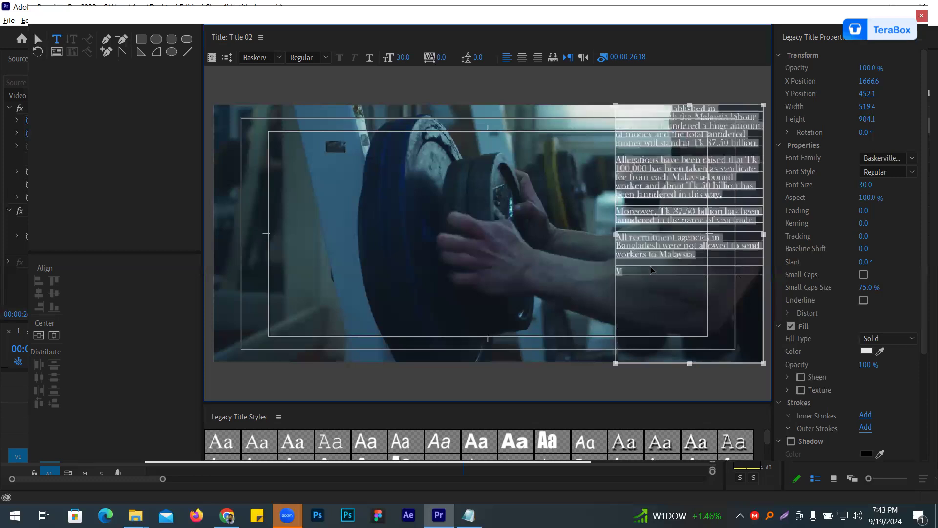
{"action": "key", "text": "ctrl+v"}
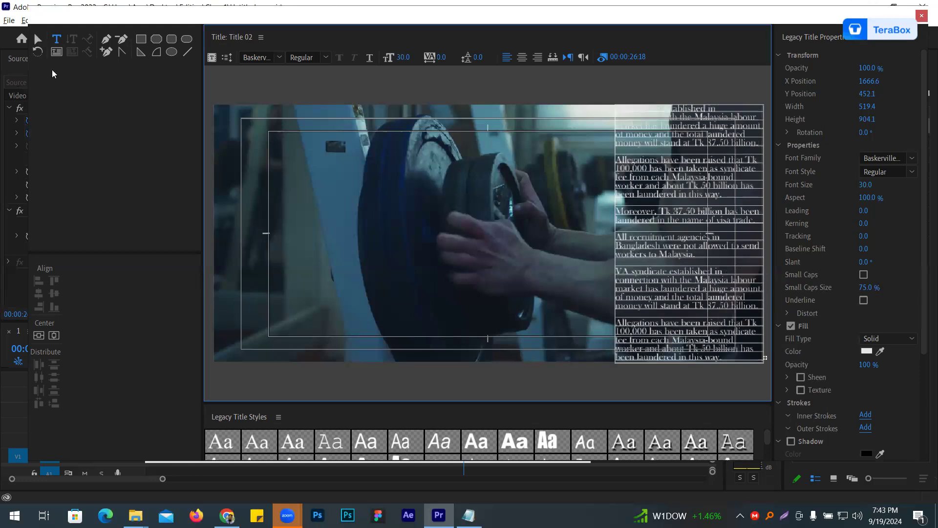
{"action": "left_click", "coordinate": [34, 39]}
{"action": "left_click_drag", "start_coordinate": [686, 178], "coordinate": [679, 149]}
{"action": "left_click_drag", "start_coordinate": [712, 315], "coordinate": [695, 191]}
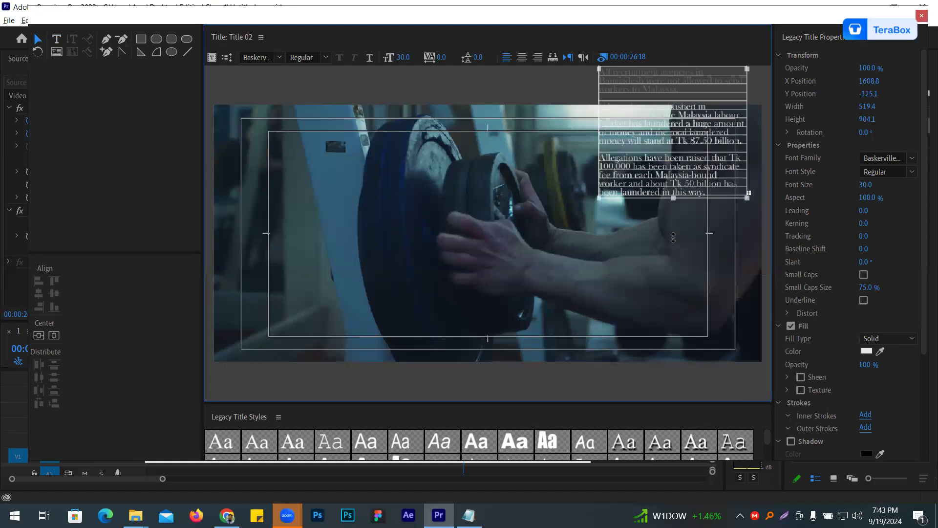
{"action": "left_click_drag", "start_coordinate": [673, 199], "coordinate": [663, 375]}
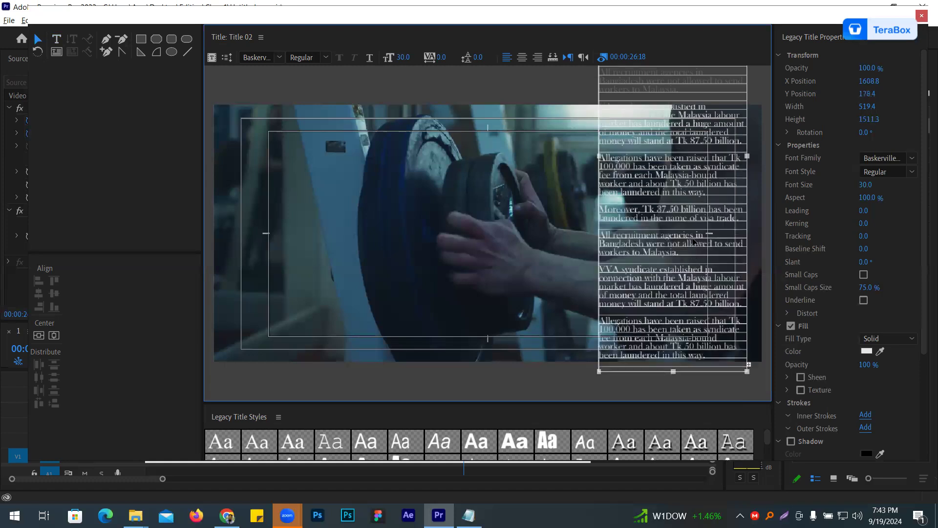
- Extend the text box to about 1937 high and align its upper edge with the frame's top at about X 1662, Y 962
{"action": "left_click_drag", "start_coordinate": [672, 268], "coordinate": [679, 107]}
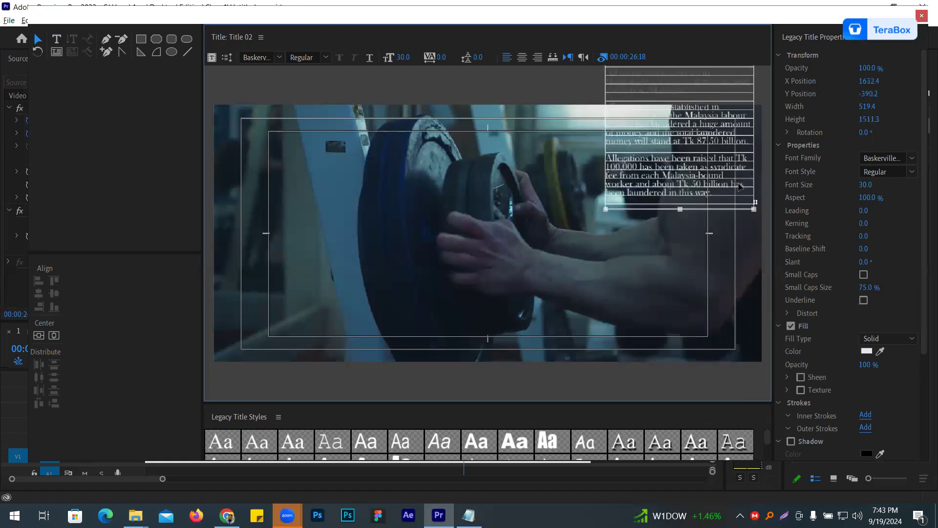
{"action": "left_click", "coordinate": [56, 38]}
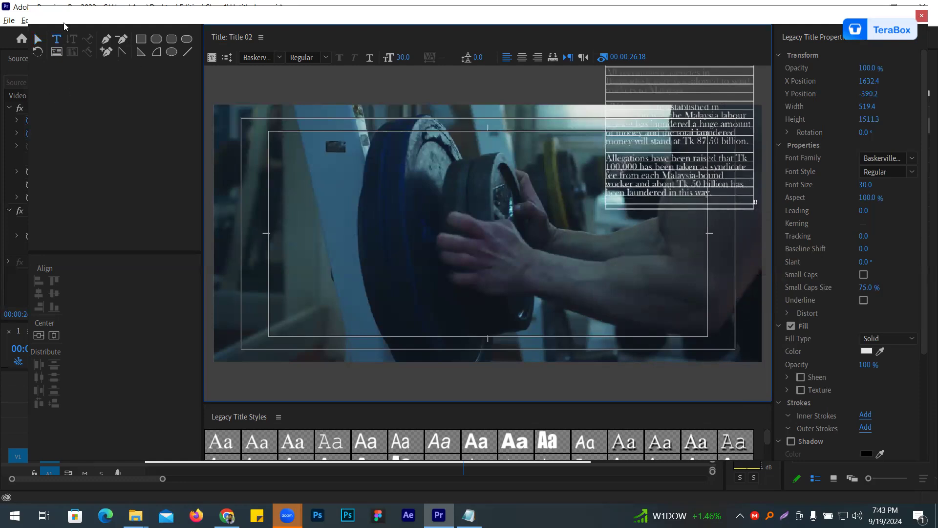
{"action": "left_click", "coordinate": [38, 39]}
{"action": "left_click_drag", "start_coordinate": [678, 302], "coordinate": [678, 329]}
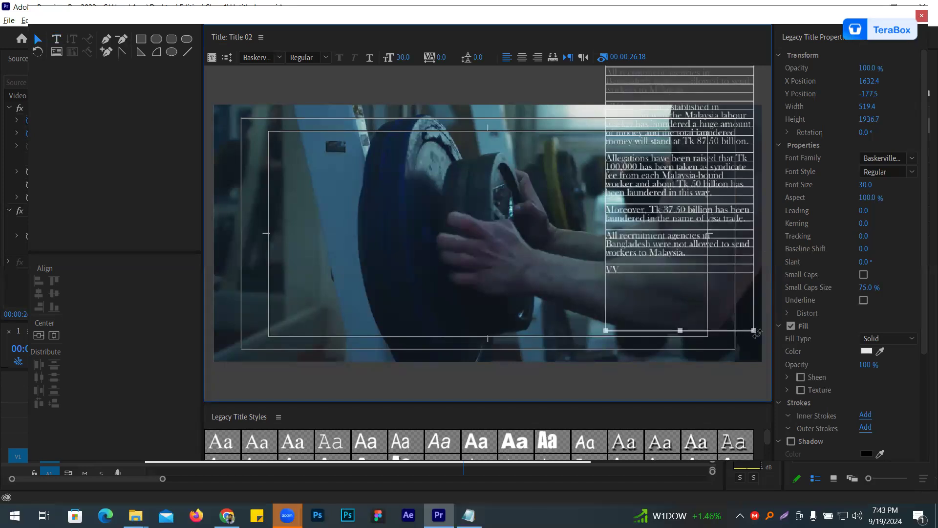
{"action": "left_click_drag", "start_coordinate": [670, 163], "coordinate": [672, 301]}
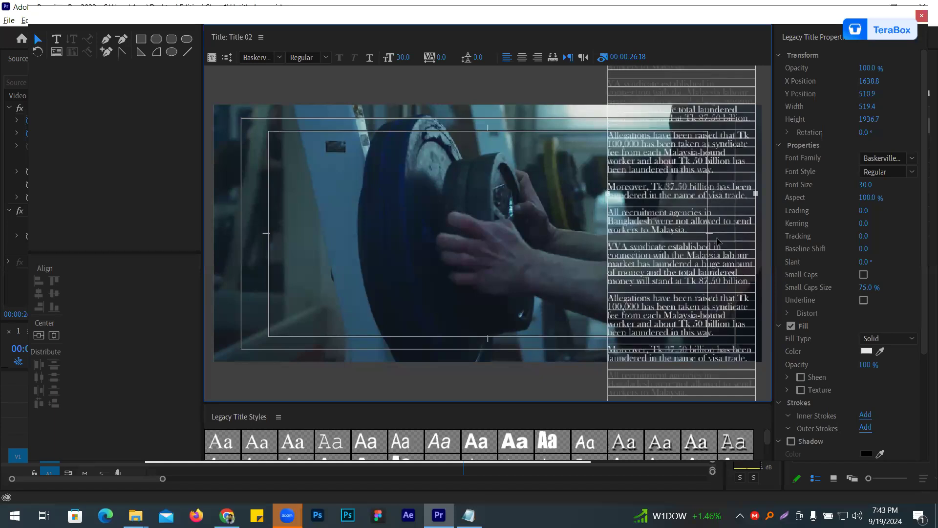
{"action": "left_click_drag", "start_coordinate": [716, 164], "coordinate": [717, 258]}
{"action": "left_click_drag", "start_coordinate": [728, 142], "coordinate": [734, 229]}
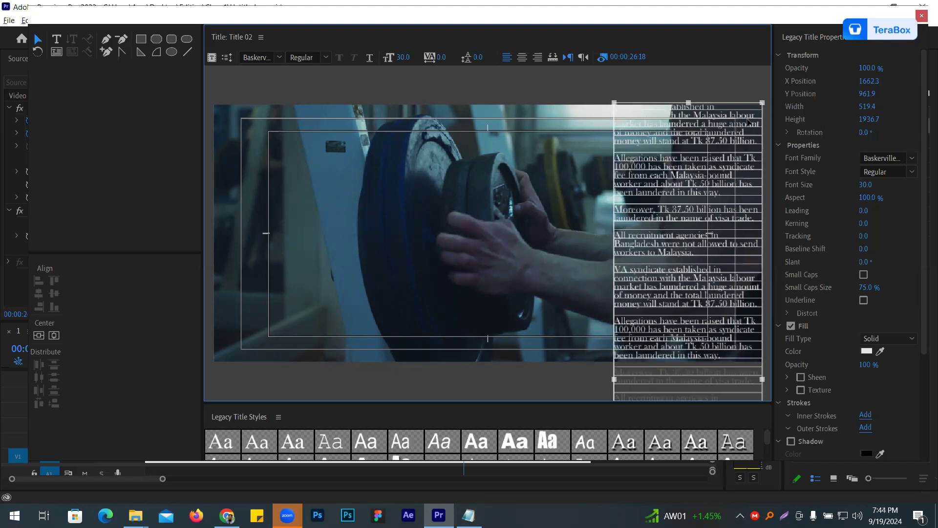
- Set the title type to Roll with Start Off Screen and End Off Screen enabled, and close the title editor
{"action": "left_click", "coordinate": [227, 58]}
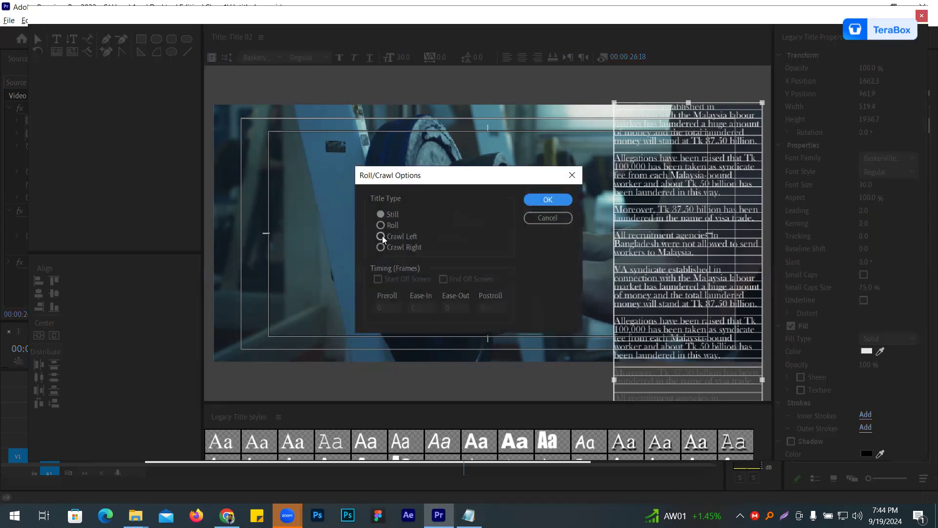
{"action": "left_click", "coordinate": [389, 226]}
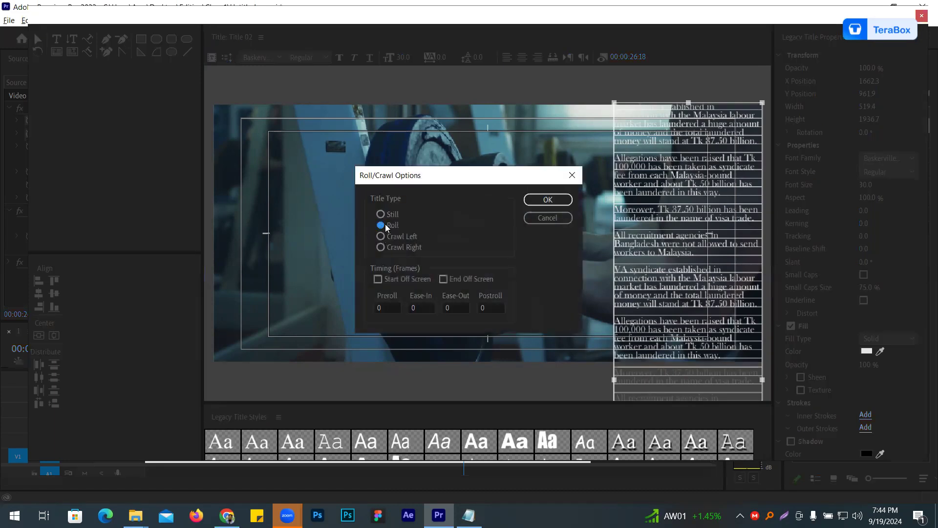
{"action": "left_click", "coordinate": [384, 279]}
{"action": "left_click", "coordinate": [452, 279]}
{"action": "left_click", "coordinate": [548, 200]}
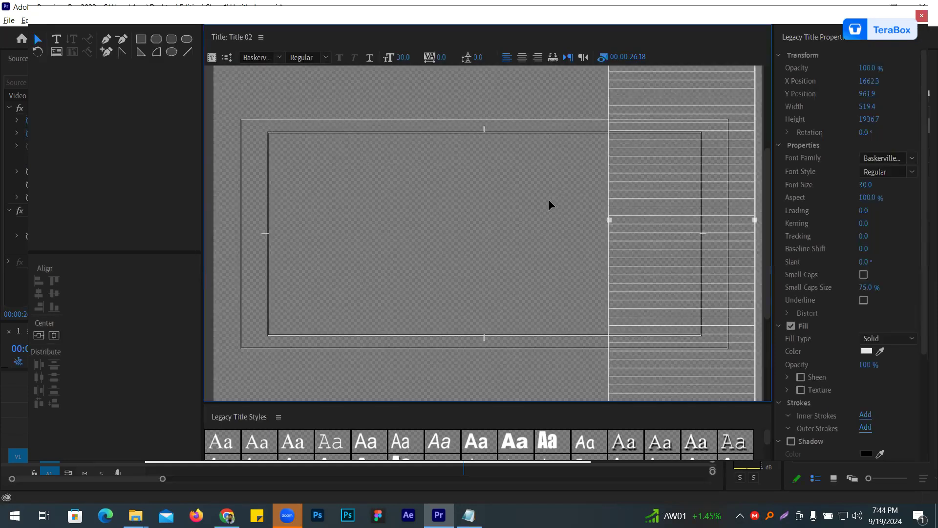
{"action": "left_click", "coordinate": [923, 15]}
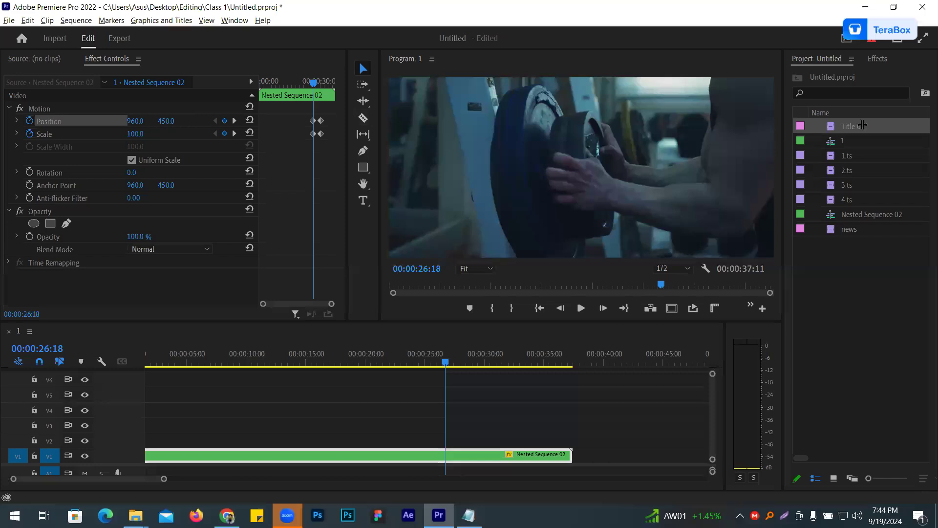
- Place Title 02 on track V2 over the end of the nested sequence, and play the sequence from the start in a maximized program monitor
{"action": "left_click_drag", "start_coordinate": [860, 126], "coordinate": [572, 445]}
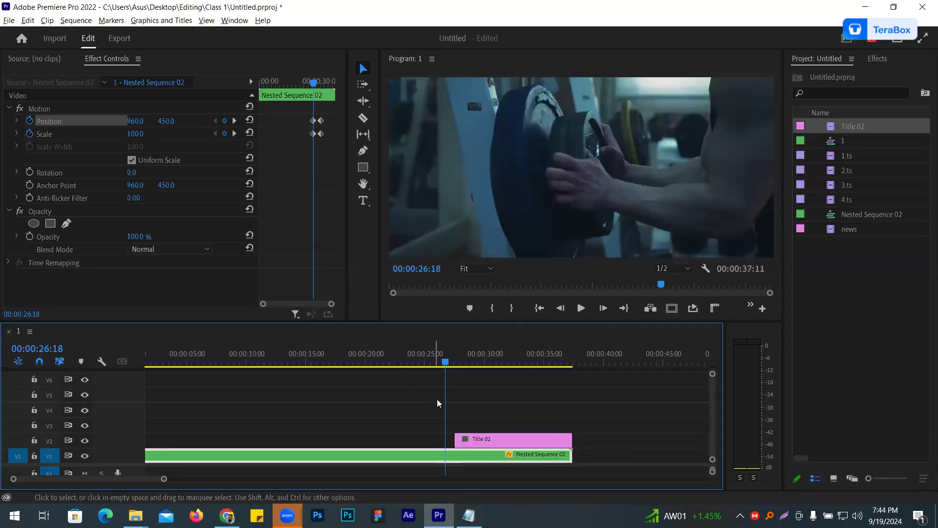
{"action": "left_click_drag", "start_coordinate": [444, 399], "coordinate": [116, 396]}
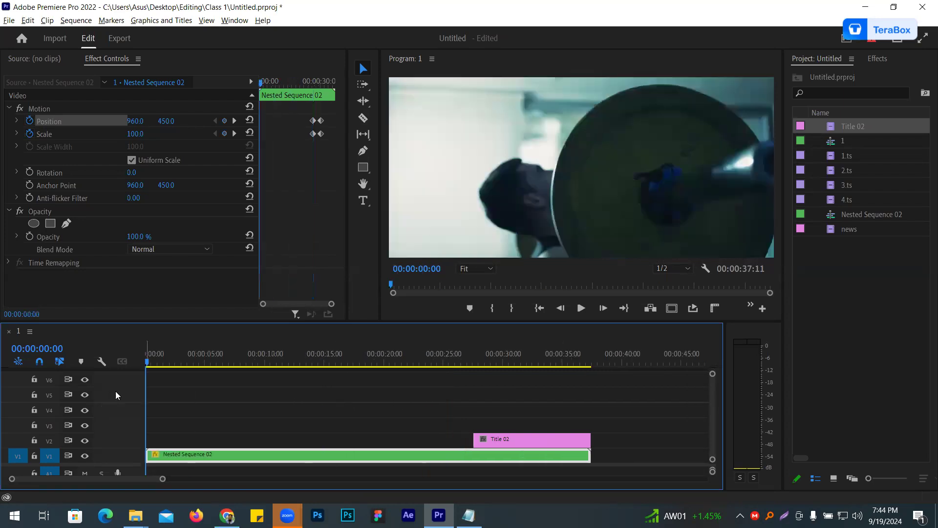
{"action": "left_click", "coordinate": [391, 232]}
{"action": "key", "text": "grave"}
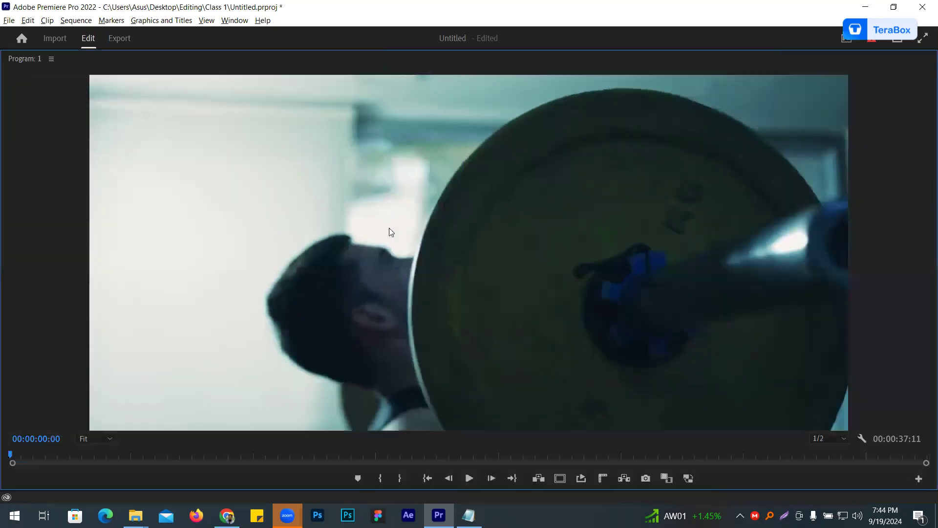
{"action": "key", "text": "space"}
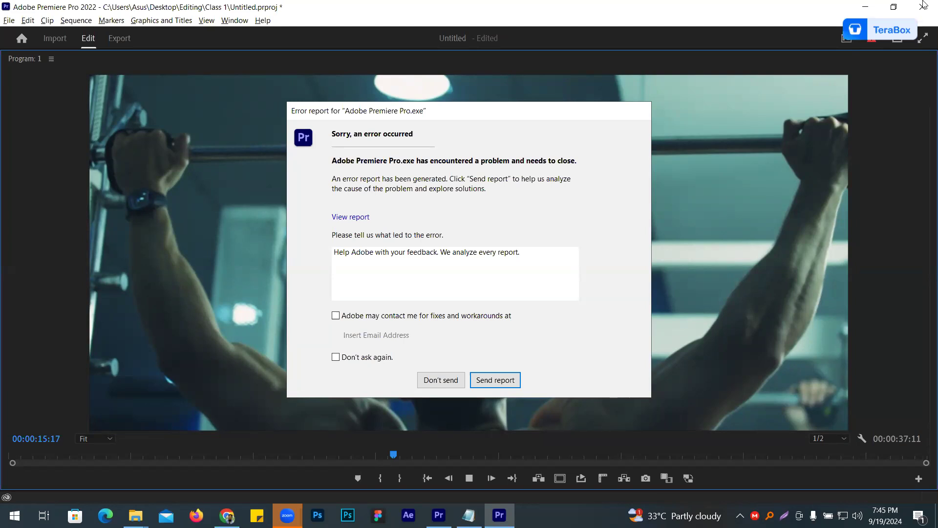
- Dismiss the error report unsent with Don't ask again enabled, and relaunch Adobe Premiere Pro 2022 despite the known compatibility issues
{"action": "left_click", "coordinate": [336, 357]}
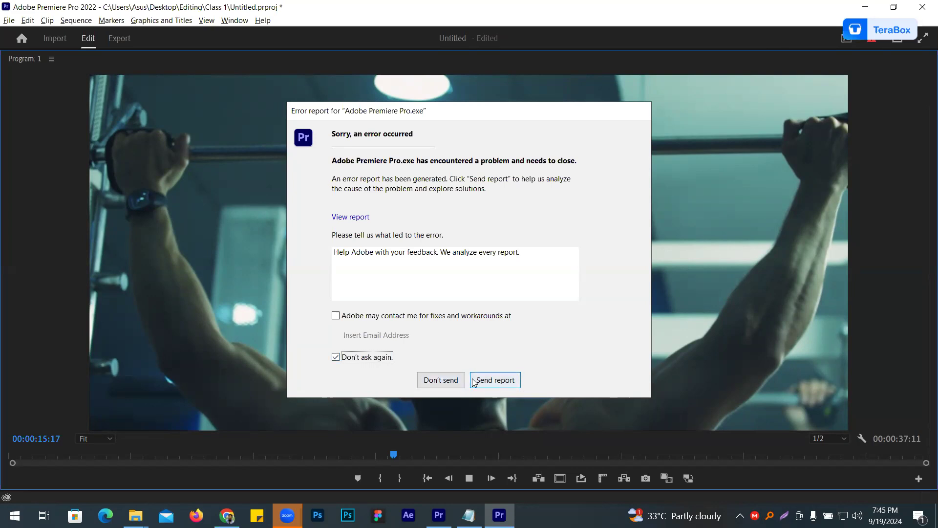
{"action": "left_click", "coordinate": [437, 384]}
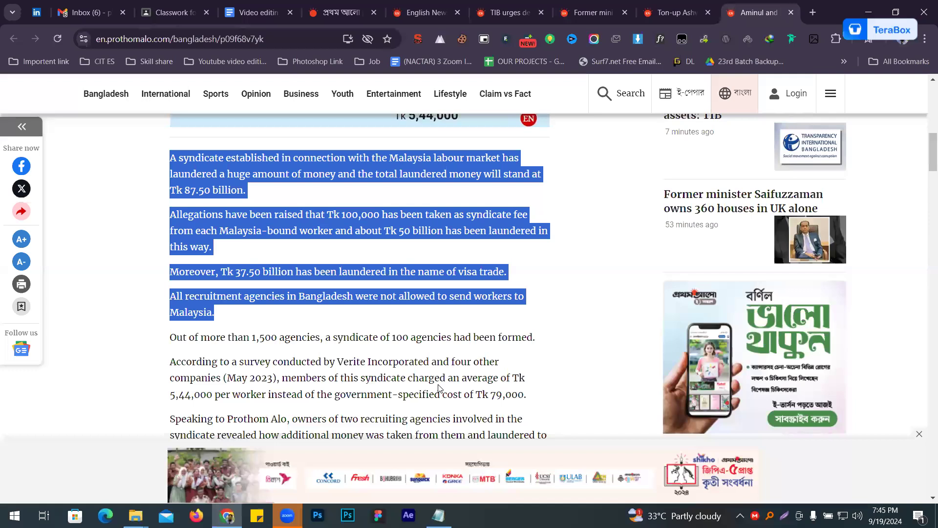
{"action": "left_click", "coordinate": [10, 511]}
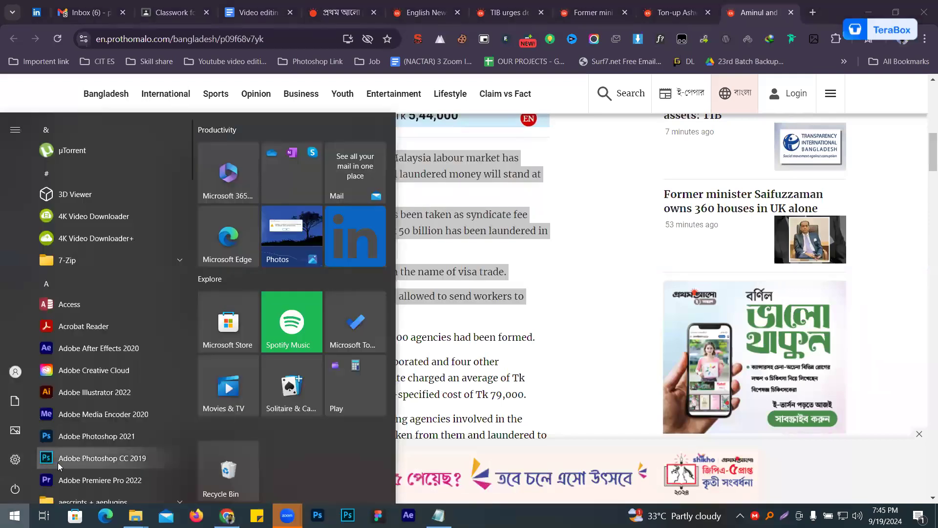
{"action": "left_click", "coordinate": [60, 470]}
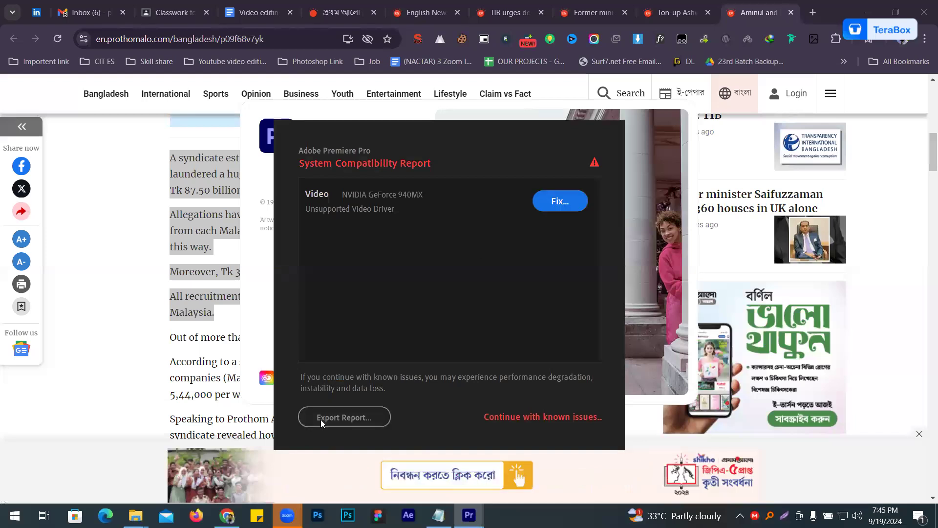
{"action": "left_click", "coordinate": [533, 415]}
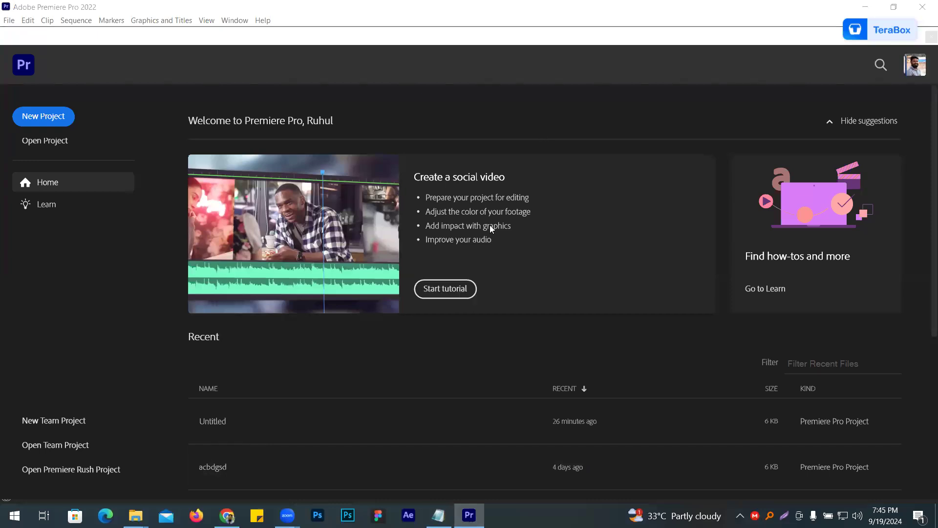
- Reopen the recent project Untitled from the home screen
{"action": "left_click", "coordinate": [812, 361]}
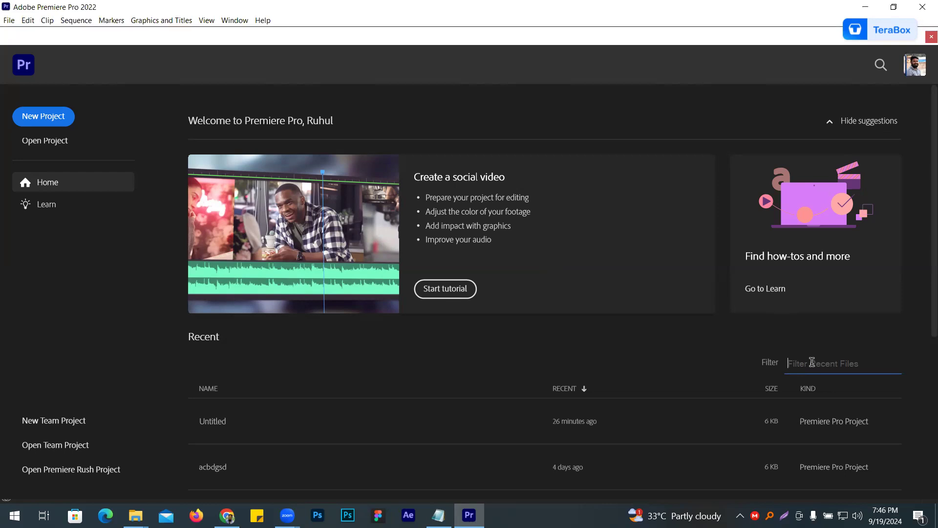
{"action": "left_click", "coordinate": [782, 352]}
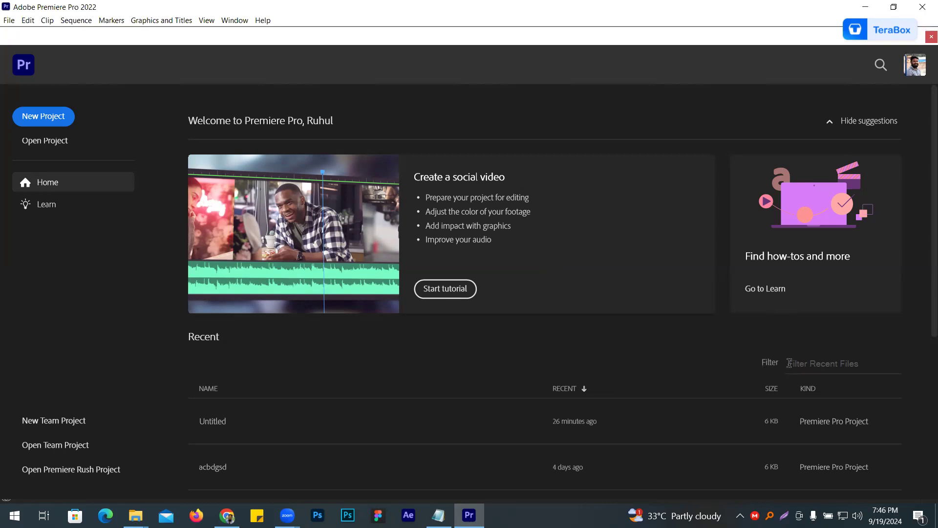
{"action": "left_click", "coordinate": [49, 117]}
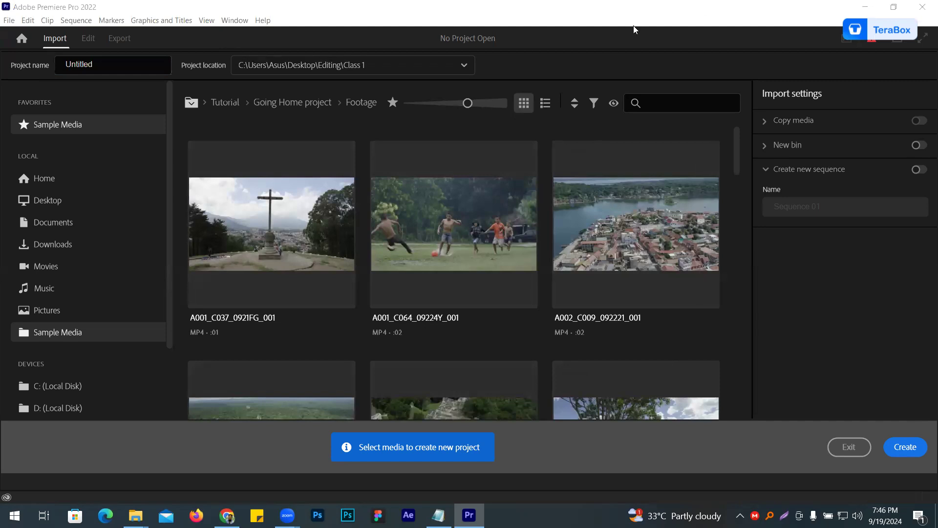
{"action": "left_click", "coordinate": [21, 38]}
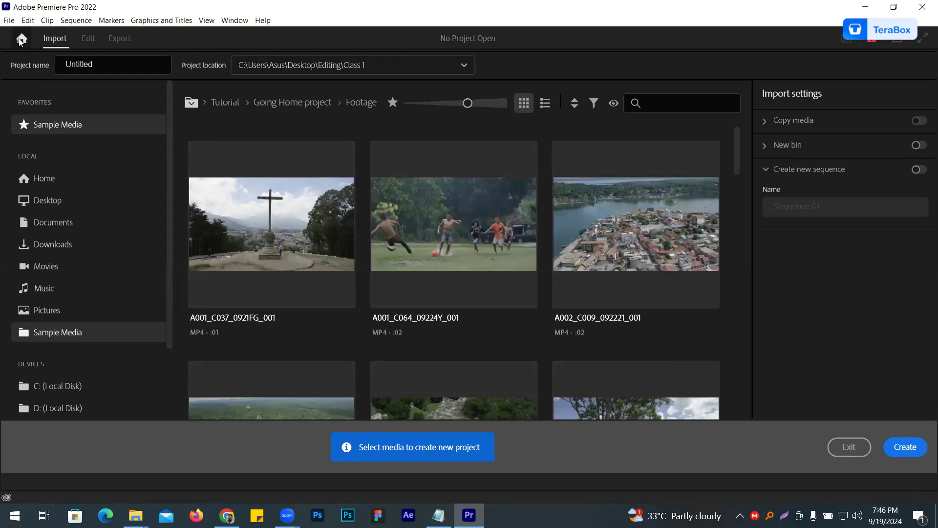
{"action": "left_click", "coordinate": [226, 416]}
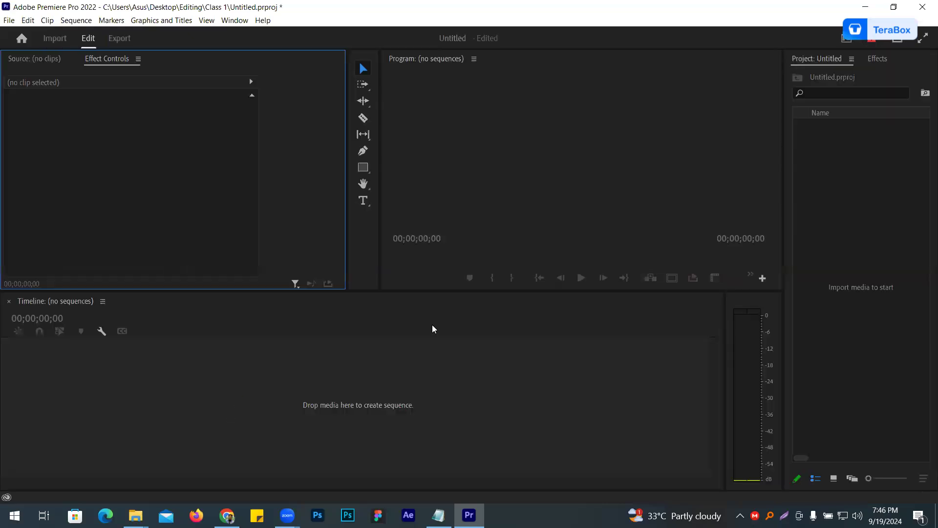
{"action": "left_click", "coordinate": [823, 175]}
{"action": "double_click", "coordinate": [823, 174]}
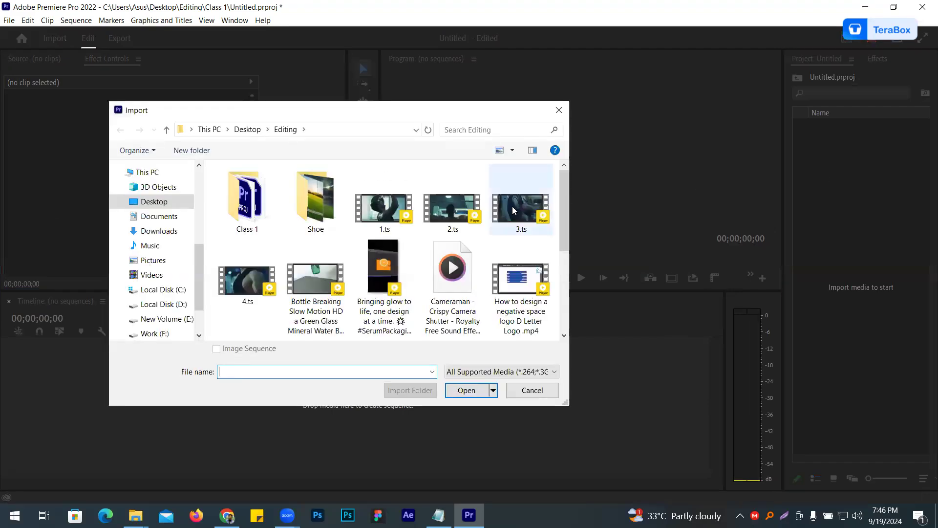
{"action": "left_click", "coordinate": [532, 390]}
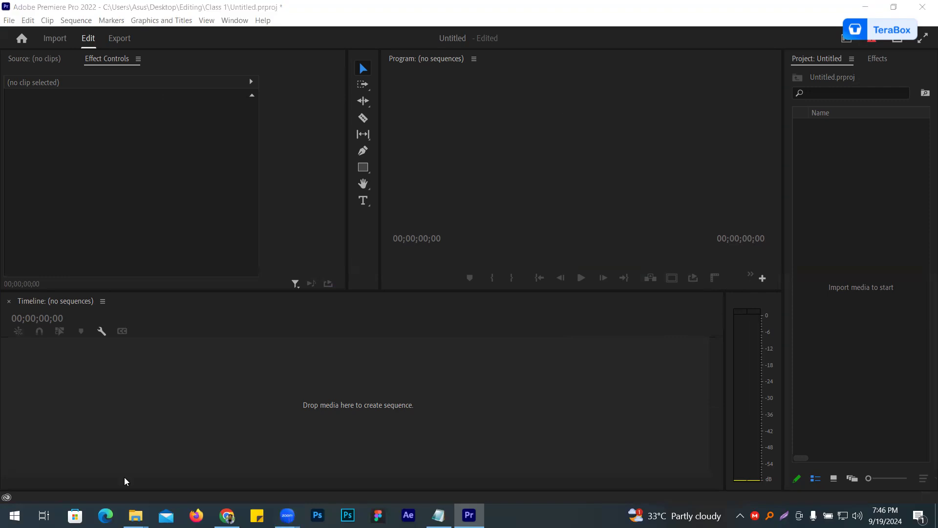
- Switch to the browser's Video editing course outline document and highlight all of the row 4 topics for review
{"action": "left_click", "coordinate": [227, 515]}
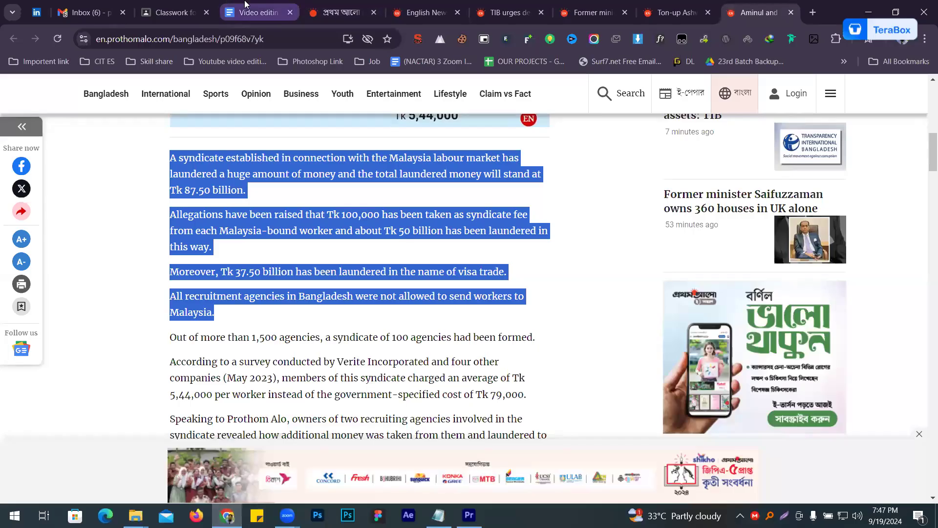
{"action": "left_click", "coordinate": [259, 12]}
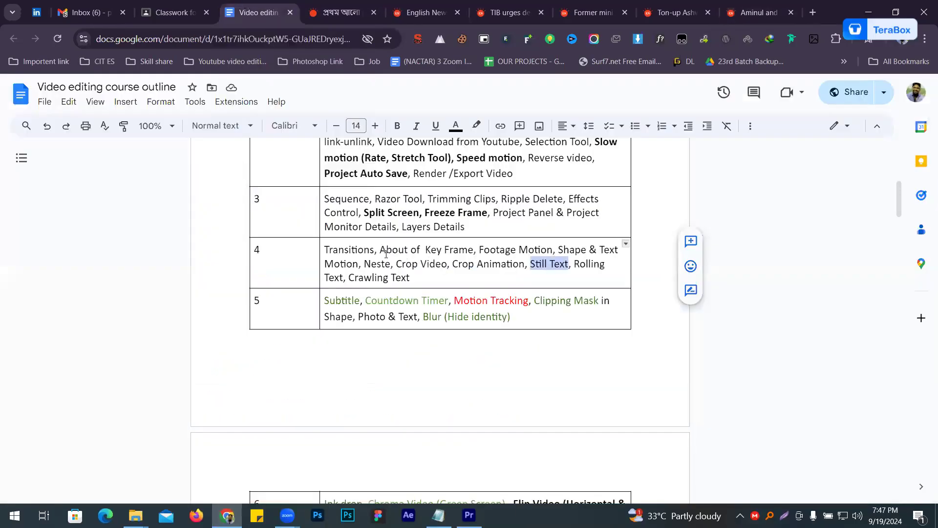
{"action": "left_click_drag", "start_coordinate": [413, 274], "coordinate": [327, 244]}
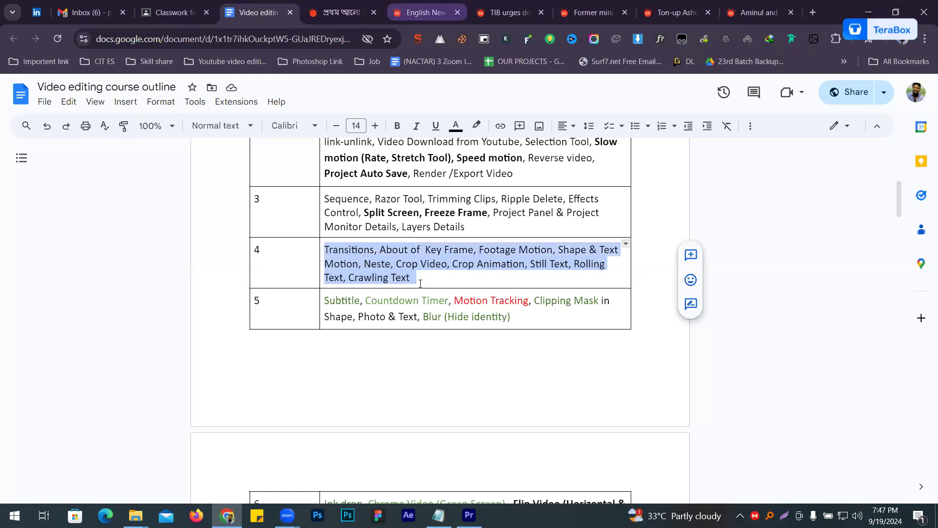
{"action": "scroll", "coordinate": [472, 293], "scroll_direction": "down", "scroll_amount": 1}
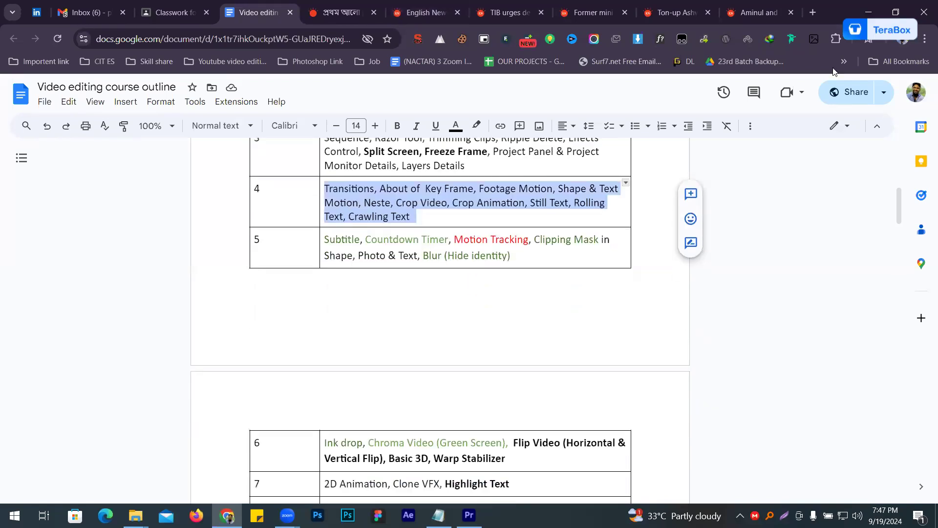
{"action": "left_click", "coordinate": [877, 15]}
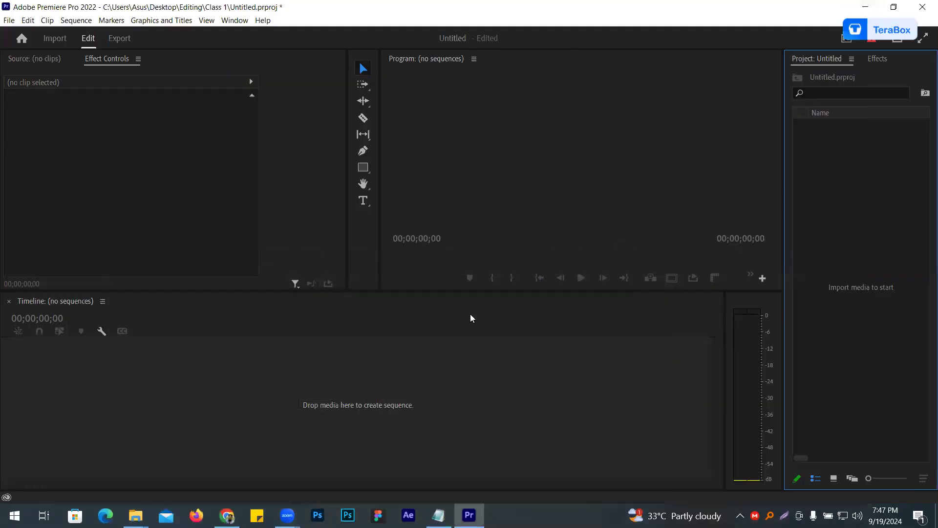
{"action": "right_click", "coordinate": [839, 179]}
{"action": "left_click", "coordinate": [676, 223]}
{"action": "key", "text": "alt+Tab"}
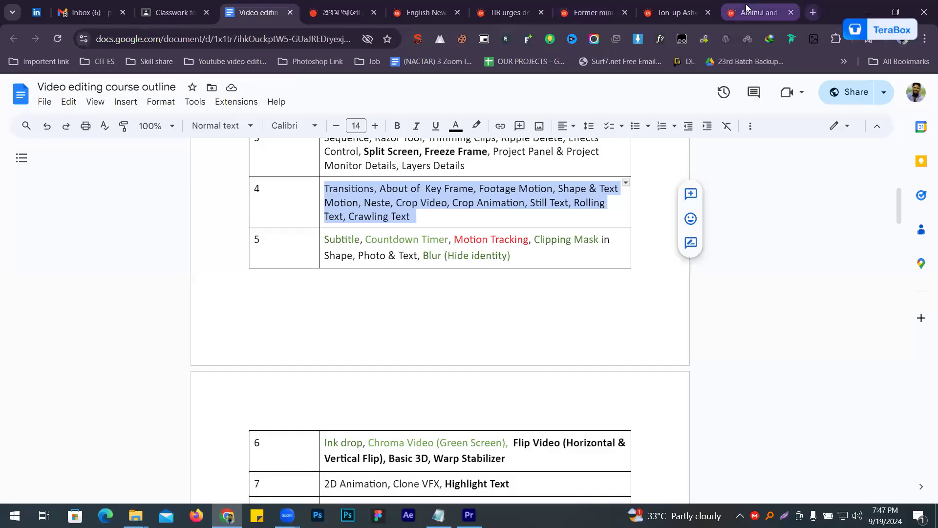
- Close the five English news tabs, keeping the mail, classroom, course outline and Prothom Alo tabs open
{"action": "middle_click", "coordinate": [744, 8]}
{"action": "middle_click", "coordinate": [728, 8]}
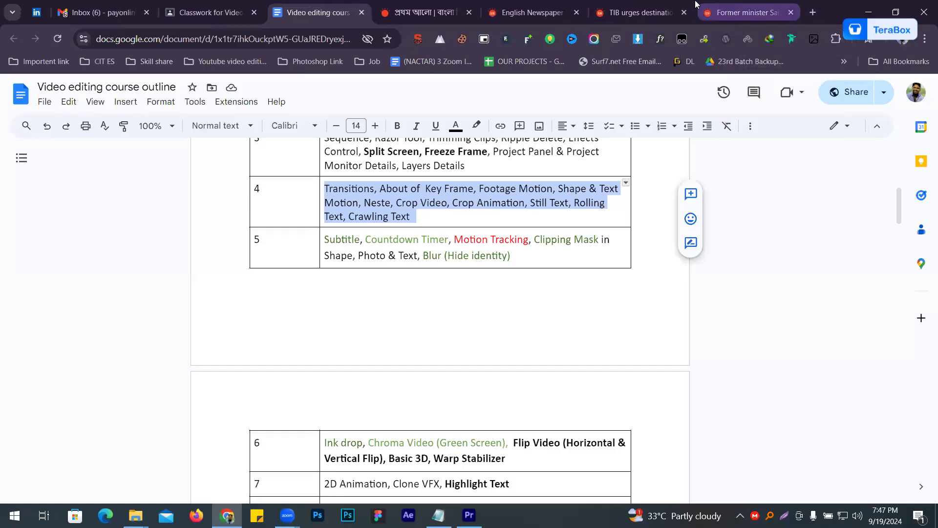
{"action": "middle_click", "coordinate": [696, 6]}
{"action": "middle_click", "coordinate": [693, 6]}
{"action": "middle_click", "coordinate": [692, 6]}
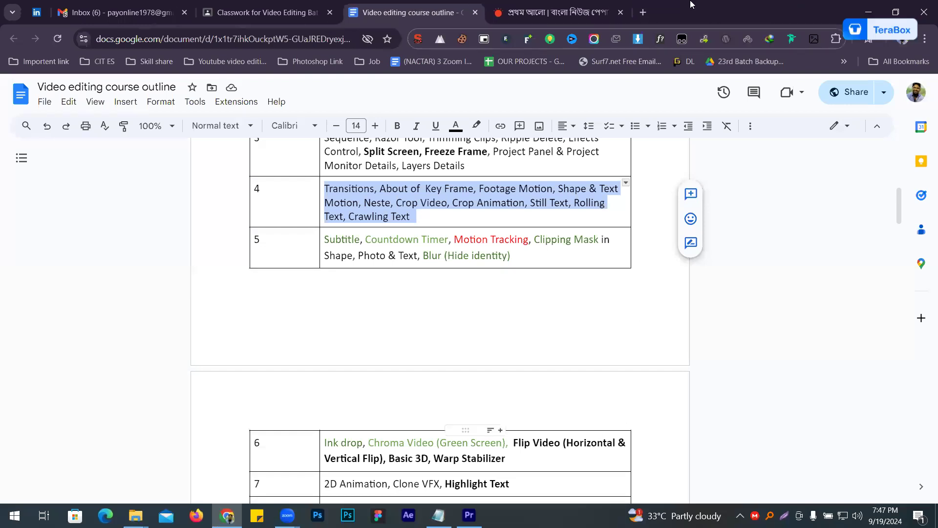
- Open YouTube in a new browser tab and move that tab beside the mail inbox tab
{"action": "left_click", "coordinate": [643, 12]}
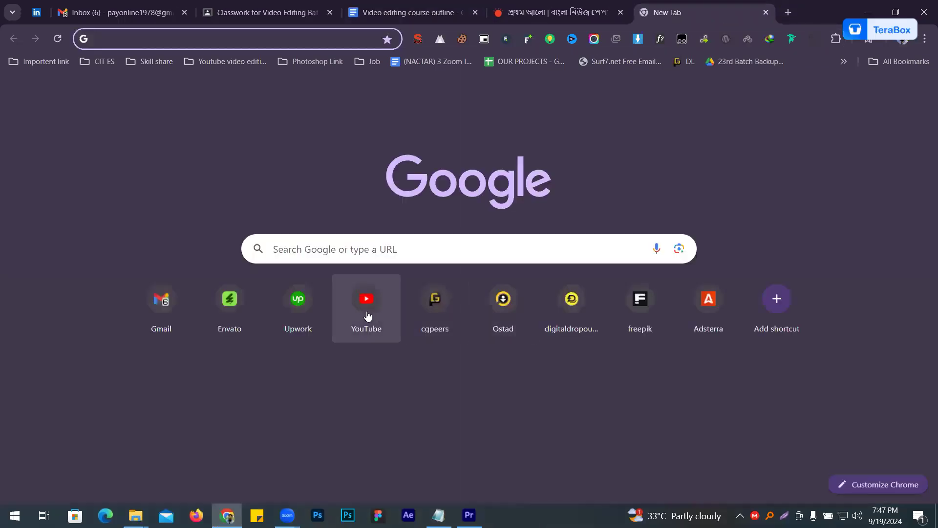
{"action": "left_click", "coordinate": [368, 315]}
{"action": "left_click_drag", "start_coordinate": [694, 13], "coordinate": [235, 12]}
- Close the Prothom Alo news tab and open unsplash.com in a new tab
{"action": "left_click", "coordinate": [733, 14]}
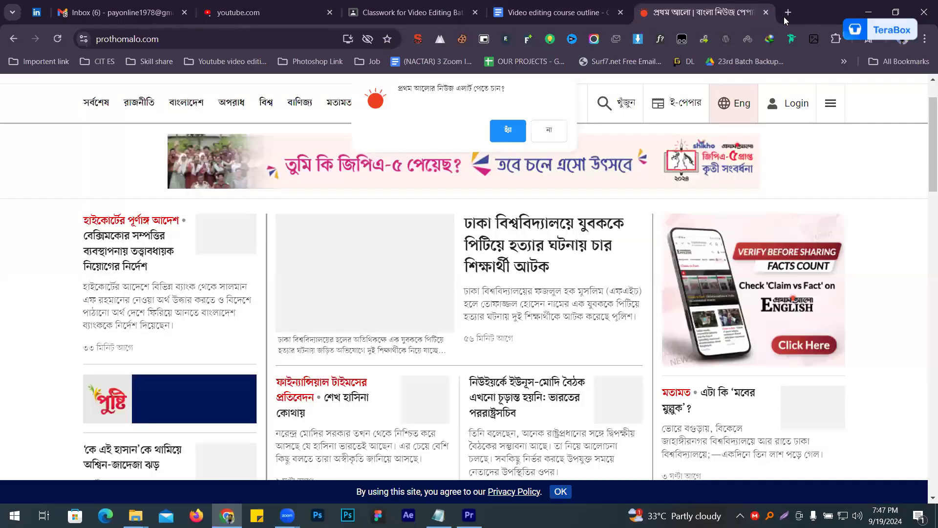
{"action": "left_click", "coordinate": [786, 16]}
{"action": "middle_click", "coordinate": [591, 19]}
{"action": "type", "text": "un"}
{"action": "key", "text": "Return"}
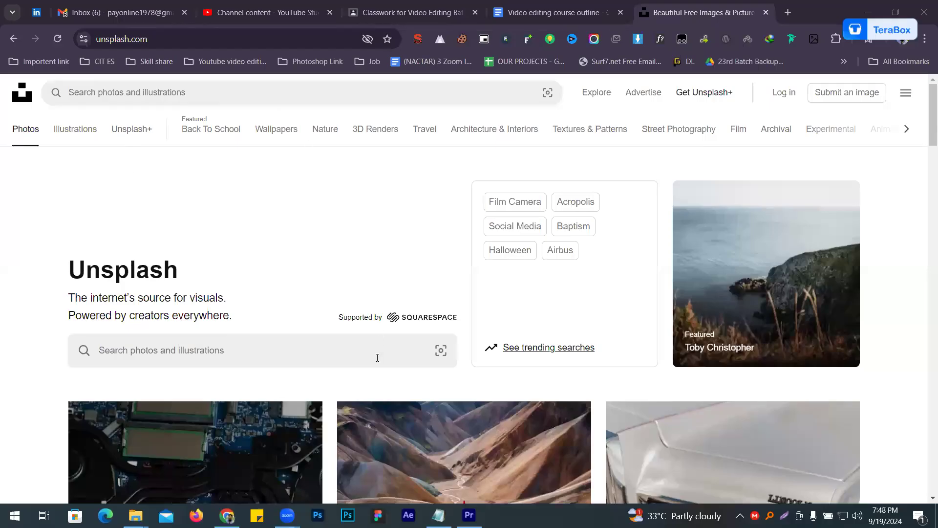
- Search Unsplash for "natural" photos
{"action": "left_click", "coordinate": [308, 95]}
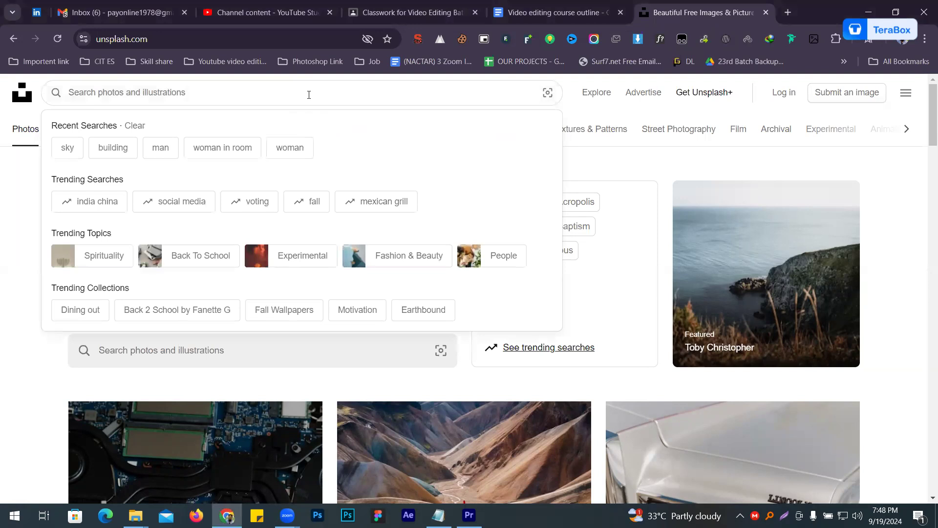
{"action": "type", "text": "natu"}
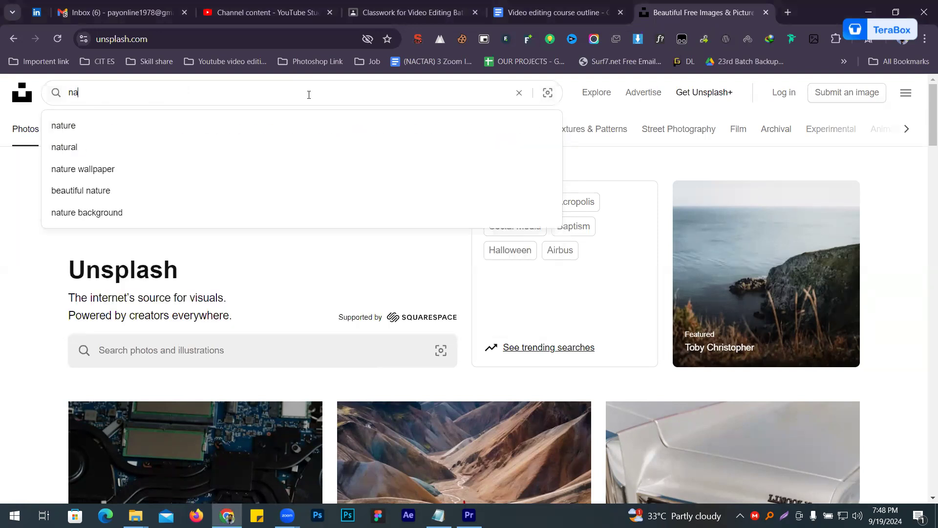
{"action": "type", "text": "ral"}
{"action": "key", "text": "Return"}
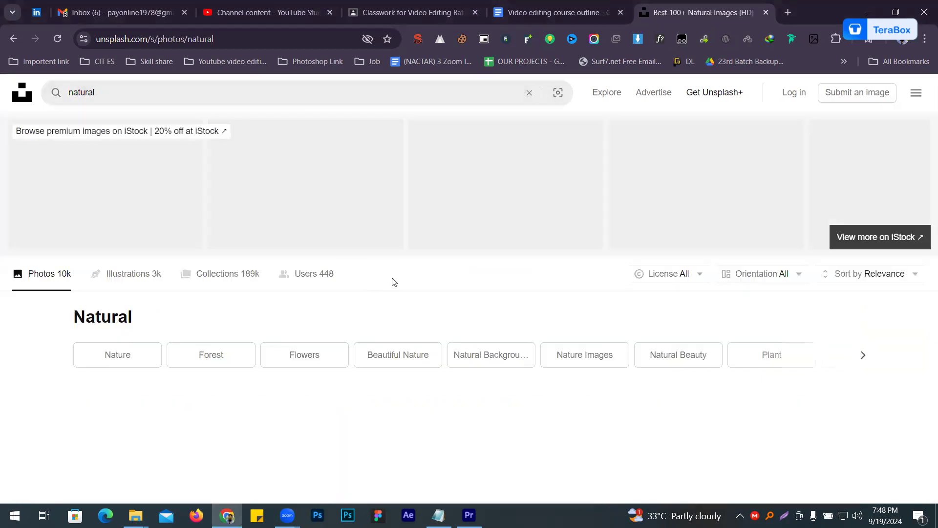
- Filter the photo results to Landscape orientation and the Free license
{"action": "scroll", "coordinate": [398, 281], "scroll_direction": "down", "scroll_amount": 2}
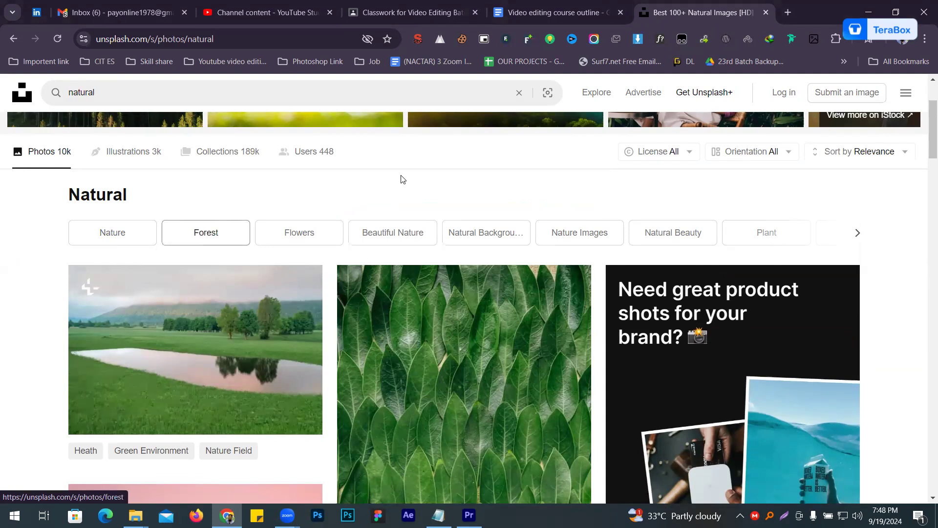
{"action": "left_click", "coordinate": [776, 151]}
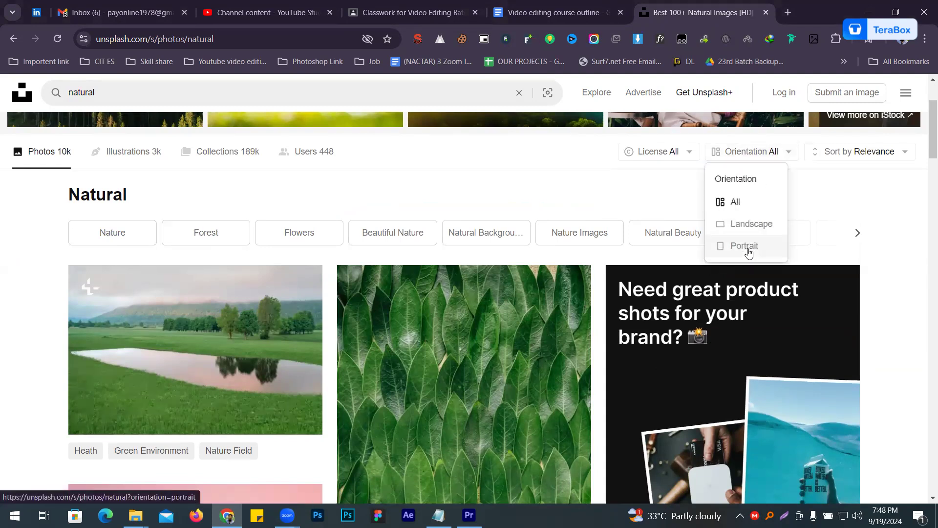
{"action": "left_click", "coordinate": [748, 223]}
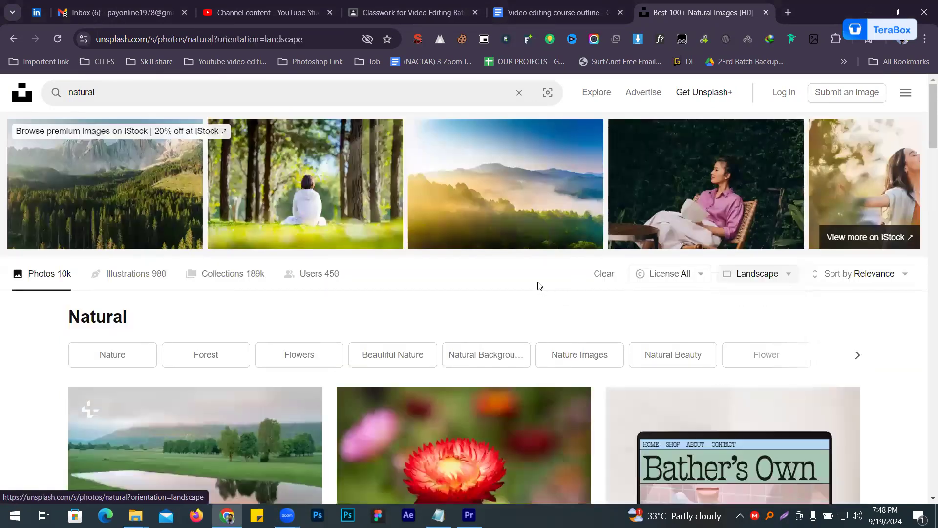
{"action": "scroll", "coordinate": [538, 284], "scroll_direction": "down", "scroll_amount": 2}
{"action": "left_click", "coordinate": [690, 153]}
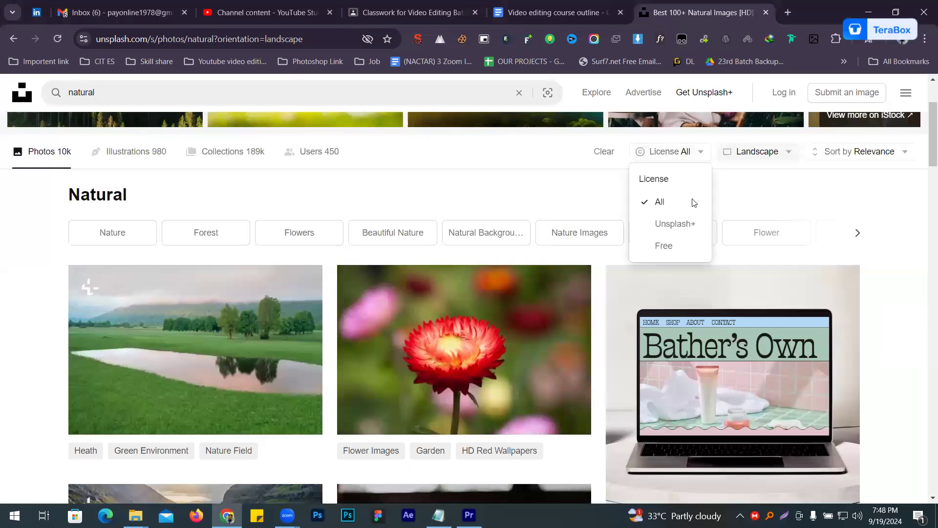
{"action": "left_click", "coordinate": [663, 246]}
- Open the aerial photo of misty mountains and palm trees from the results and download it for free
{"action": "scroll", "coordinate": [482, 224], "scroll_direction": "down", "scroll_amount": 4}
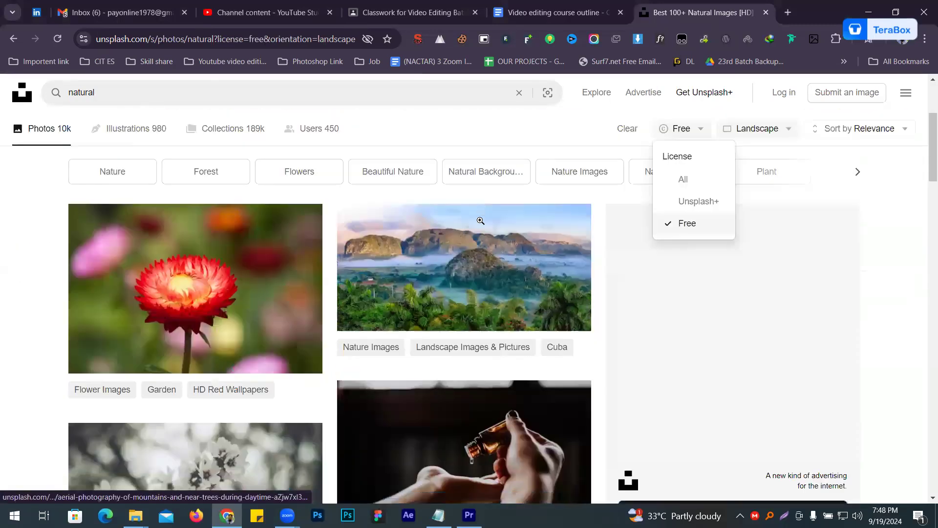
{"action": "scroll", "coordinate": [504, 165], "scroll_direction": "down", "scroll_amount": 1}
{"action": "scroll", "coordinate": [504, 165], "scroll_direction": "up", "scroll_amount": 1}
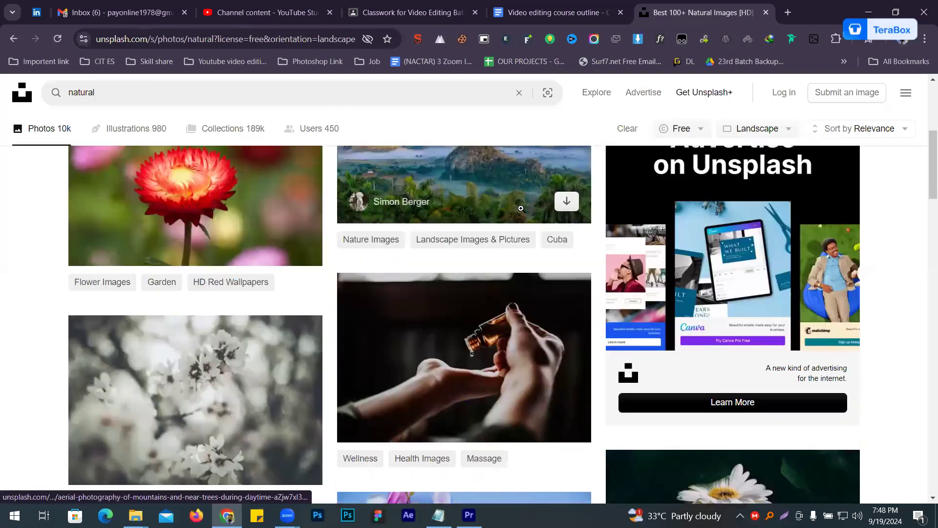
{"action": "left_click", "coordinate": [507, 218]}
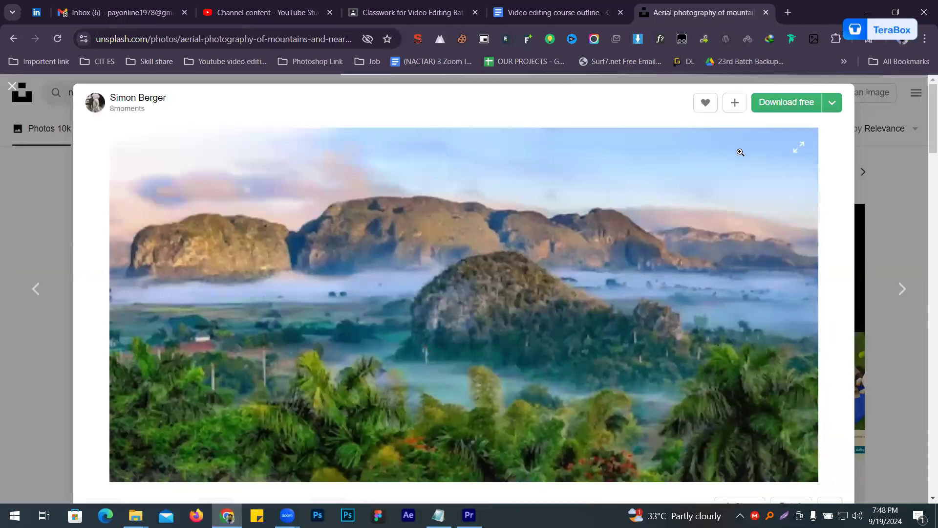
{"action": "left_click", "coordinate": [755, 110]}
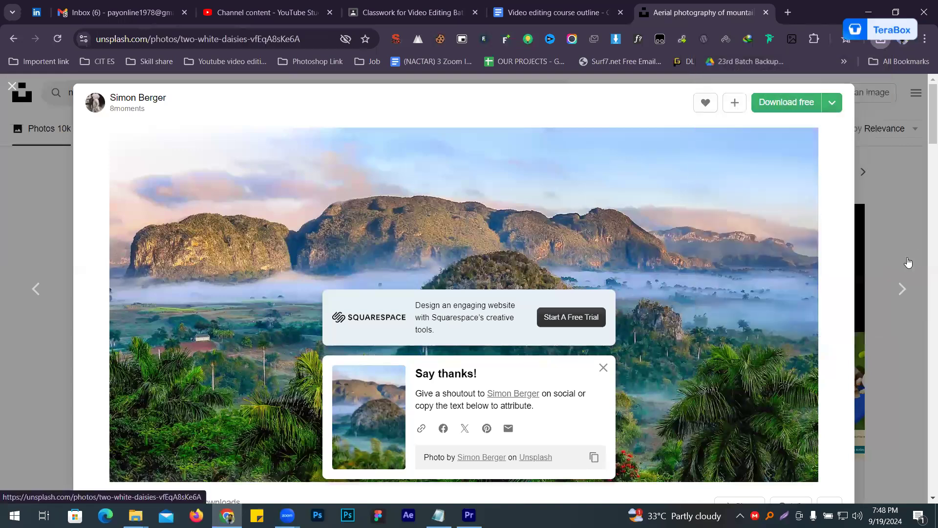
- Download the following two photos, the two white daisies and the person holding an amber glass bottle
{"action": "left_click", "coordinate": [902, 289]}
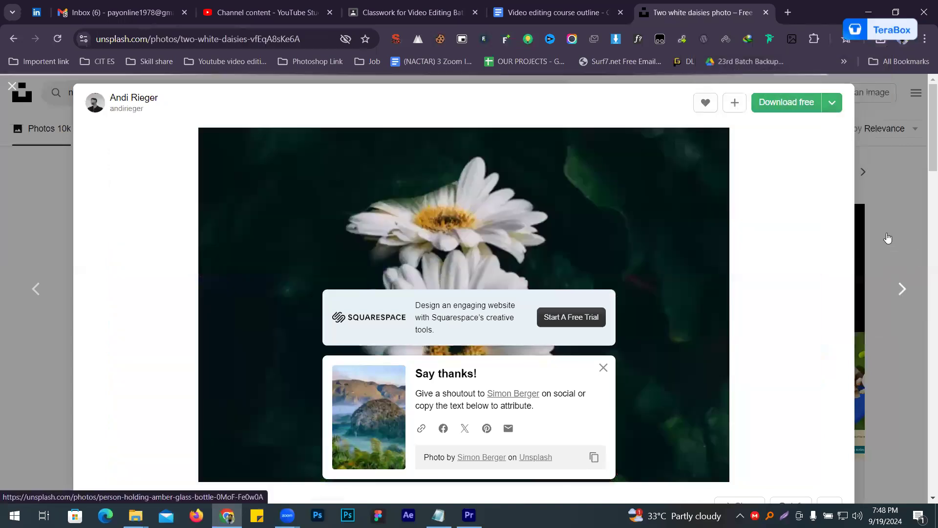
{"action": "right_click", "coordinate": [643, 219]}
{"action": "left_click", "coordinate": [795, 107]}
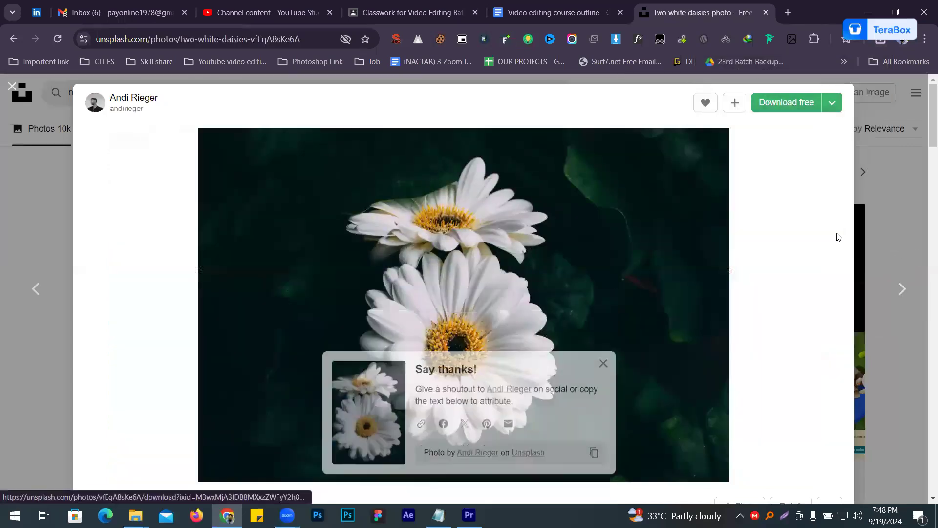
{"action": "left_click", "coordinate": [893, 292]}
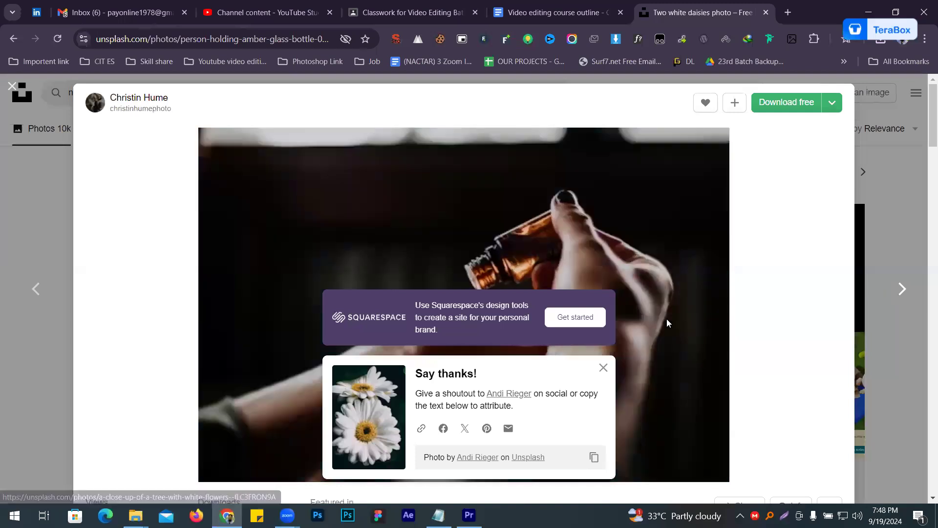
{"action": "left_click", "coordinate": [794, 102]}
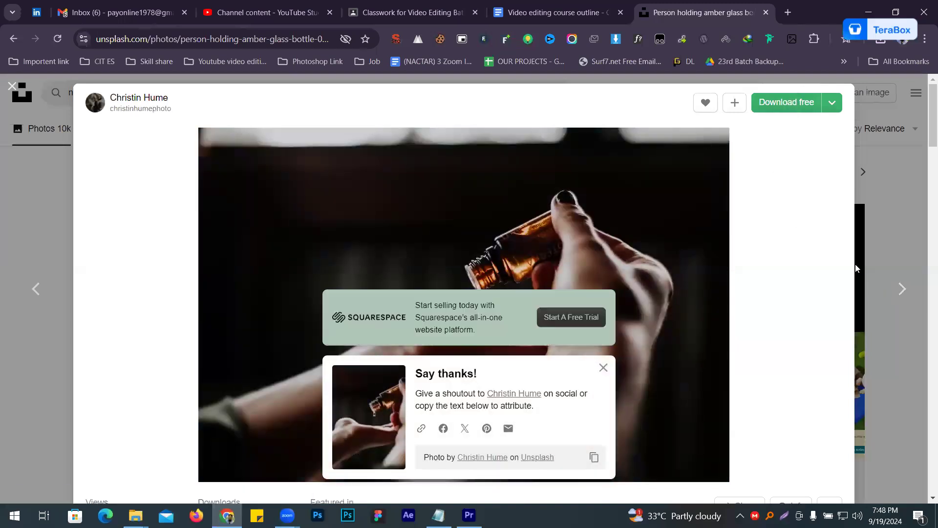
- Download the close-up of a tree with white flowers and the photo of a person holding a white carton
{"action": "left_click", "coordinate": [893, 291]}
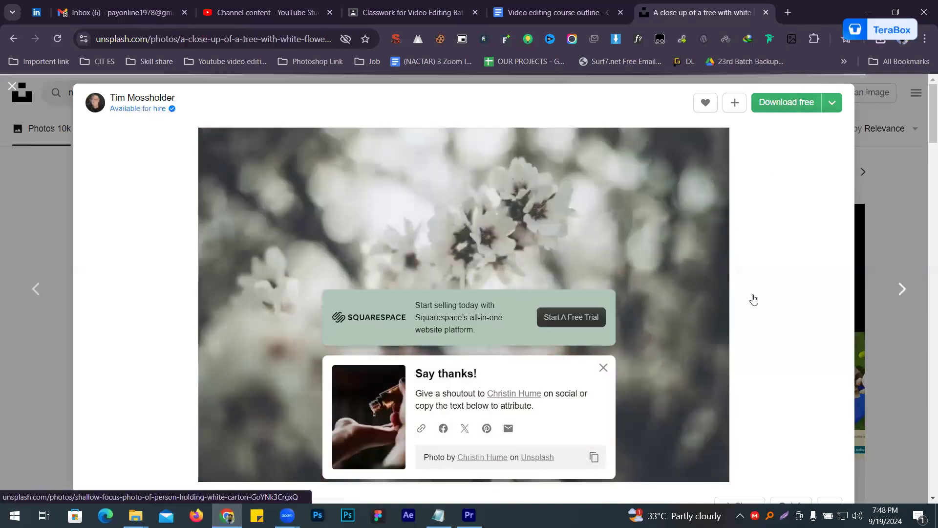
{"action": "left_click", "coordinate": [782, 103]}
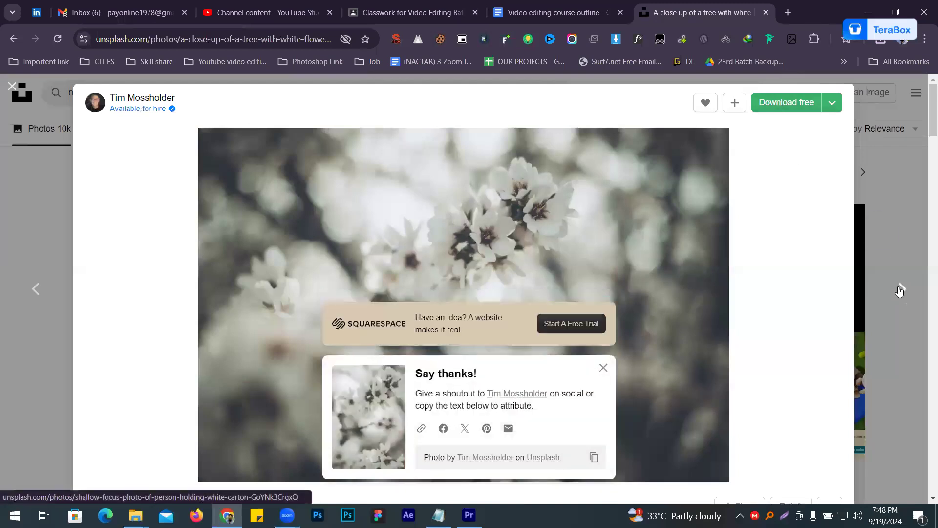
{"action": "left_click", "coordinate": [900, 288]}
{"action": "left_click", "coordinate": [789, 106]}
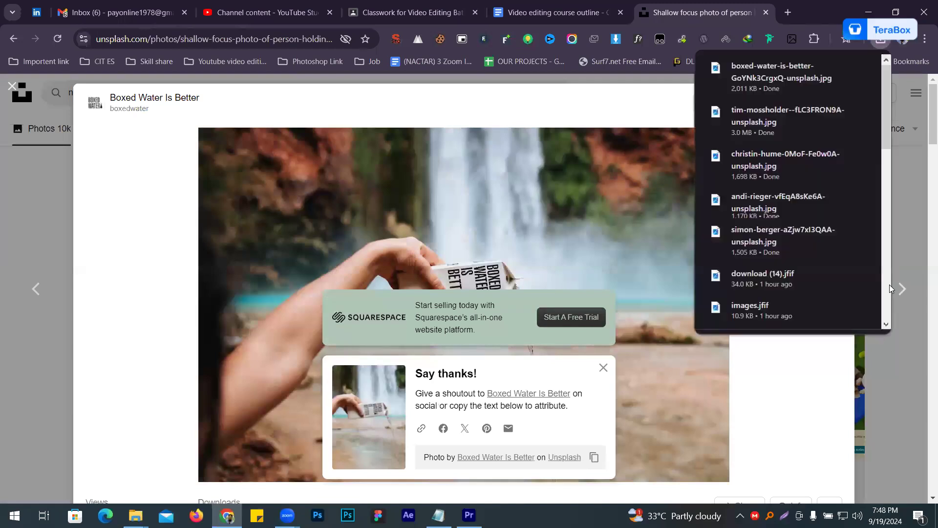
- Skip the two Natracare product photos and download the lava dripping to ocean and opened amber glass vial photos
{"action": "left_click", "coordinate": [902, 288]}
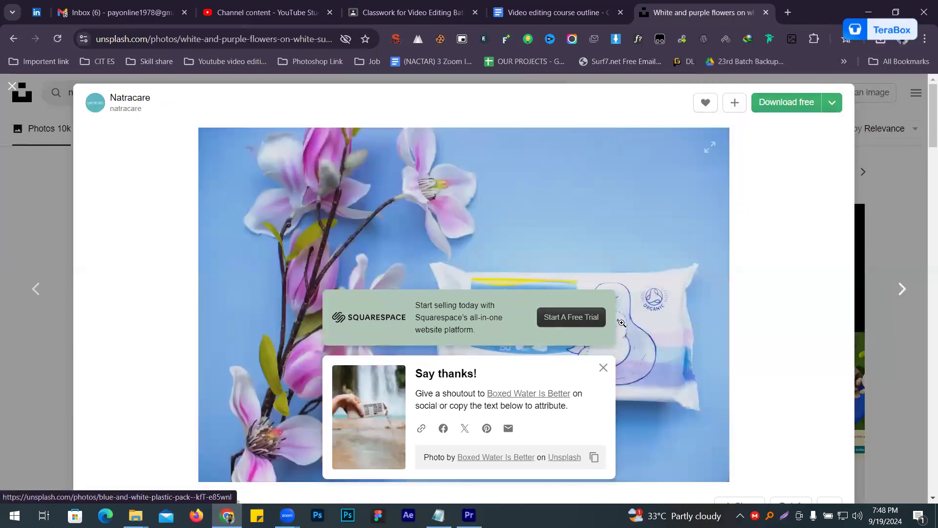
{"action": "left_click", "coordinate": [898, 288]}
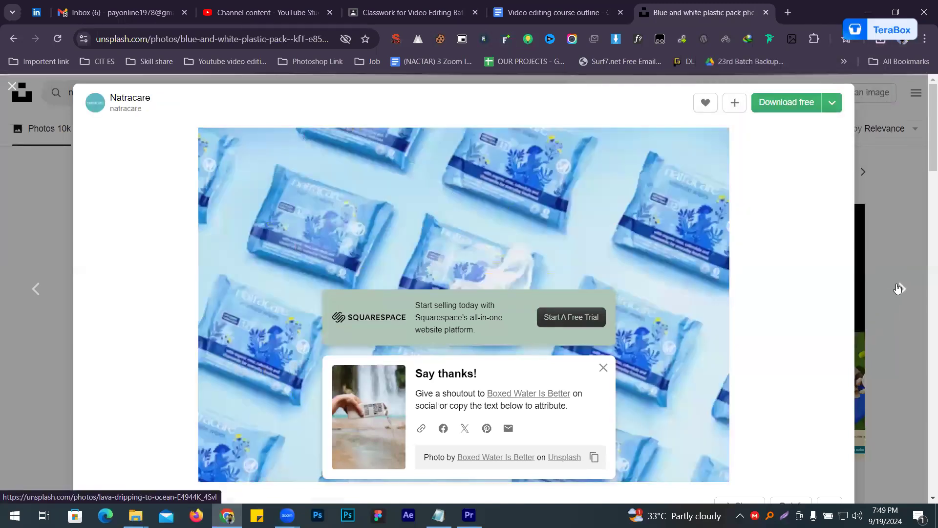
{"action": "left_click", "coordinate": [898, 288]}
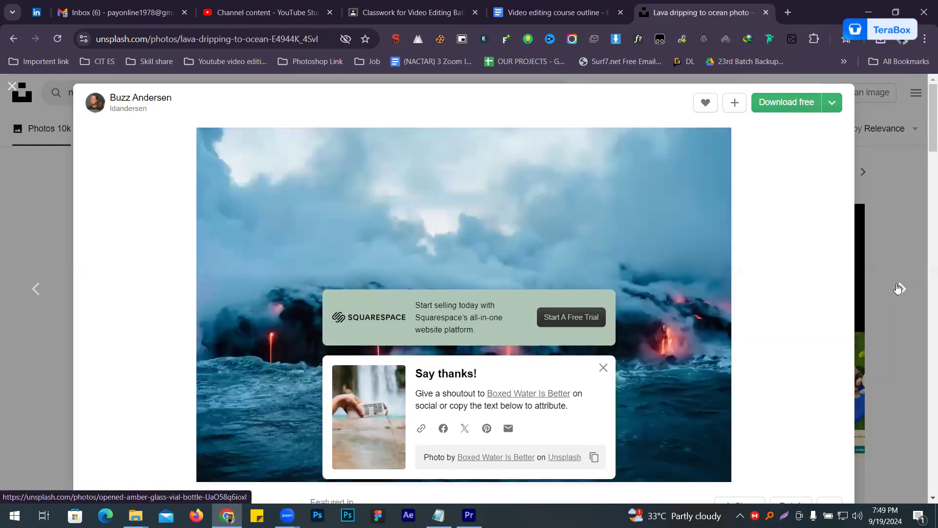
{"action": "left_click", "coordinate": [779, 106]}
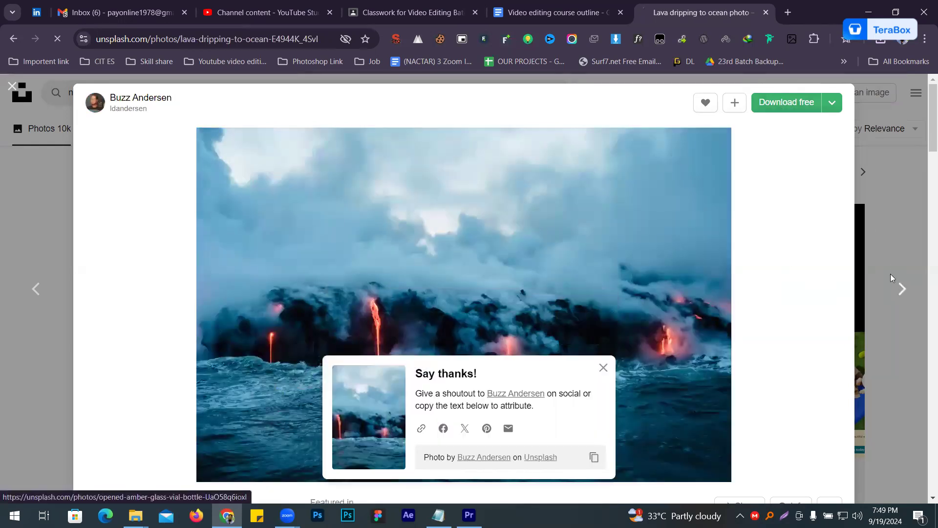
{"action": "left_click", "coordinate": [902, 289]}
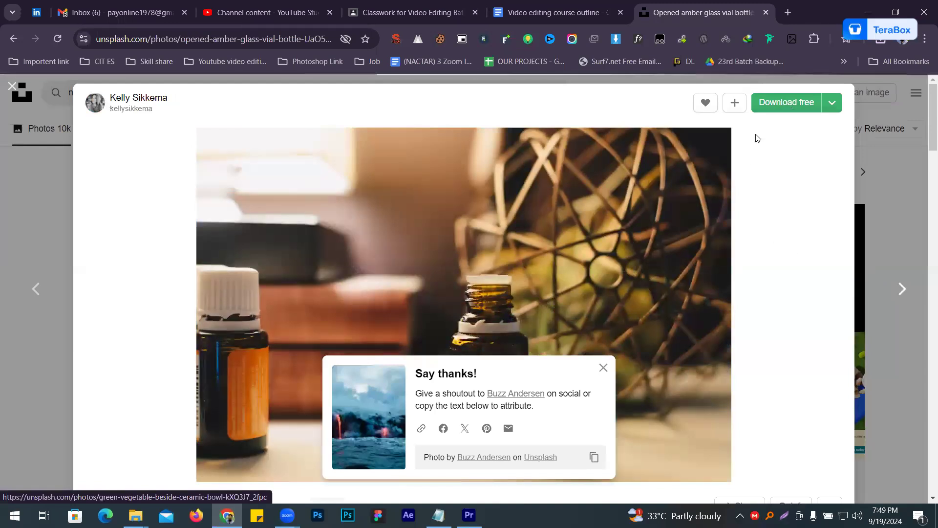
{"action": "left_click", "coordinate": [762, 107]}
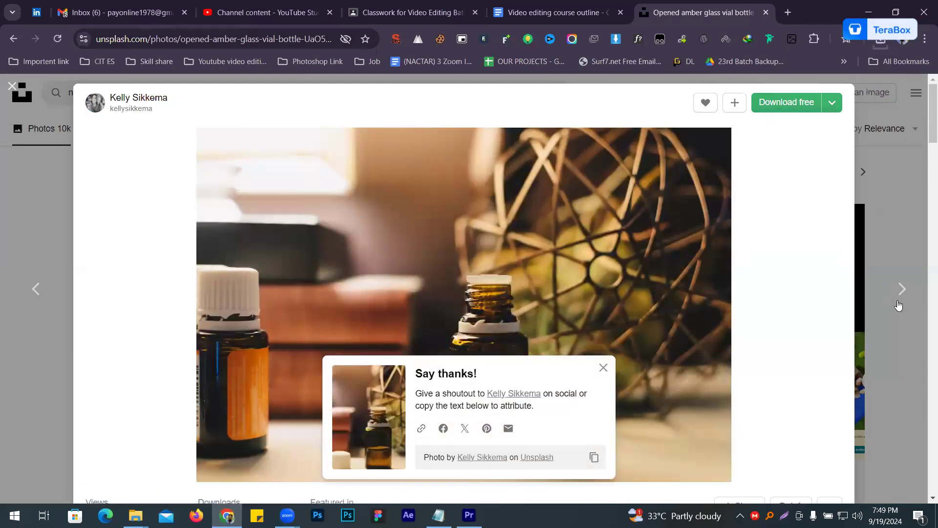
- Download the photo of green vegetables beside a ceramic bowl and the close-up photo of a green plant
{"action": "left_click", "coordinate": [902, 288]}
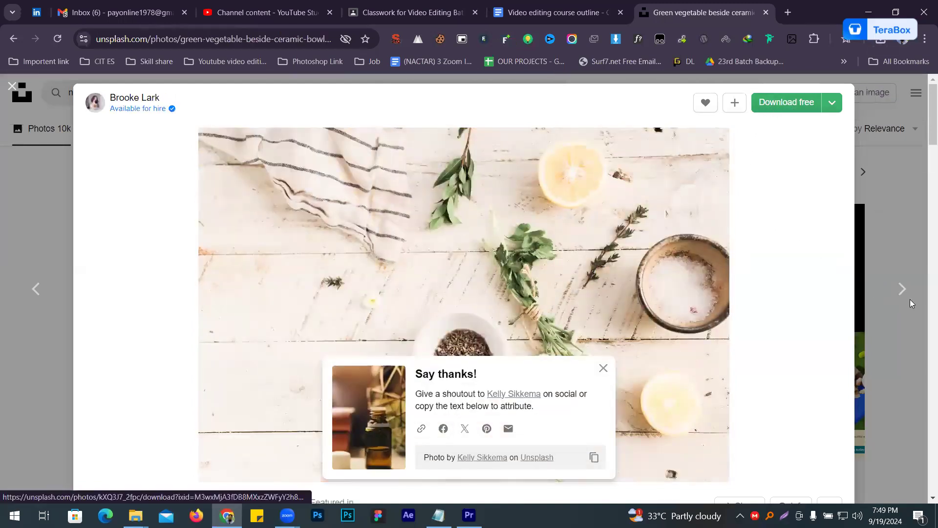
{"action": "left_click", "coordinate": [772, 108]}
{"action": "left_click", "coordinate": [900, 290]}
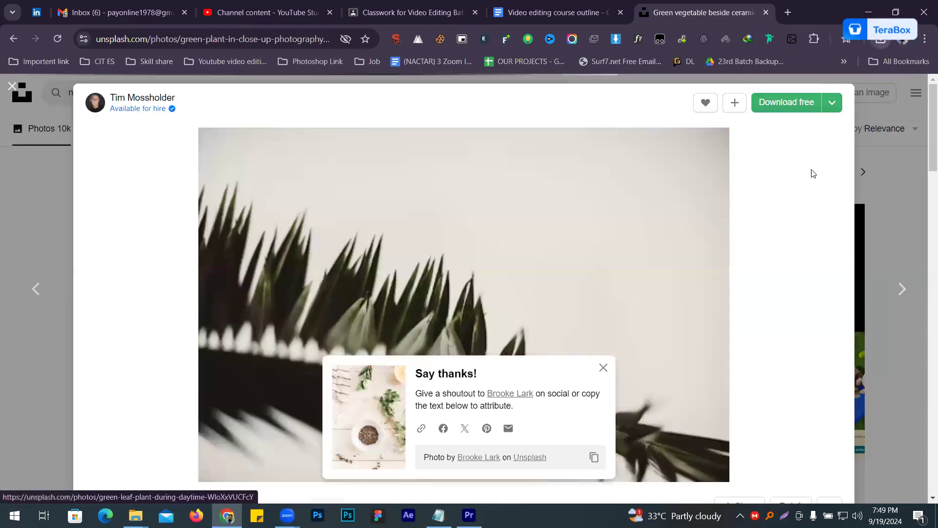
{"action": "left_click", "coordinate": [768, 100]}
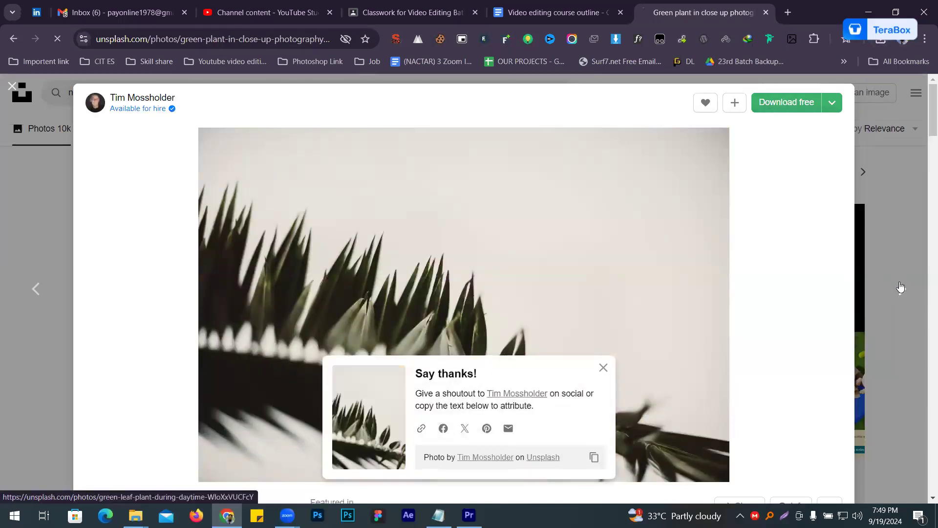
- Skip ahead to the photo of a green tree on grassland and download it
{"action": "left_click", "coordinate": [891, 283]}
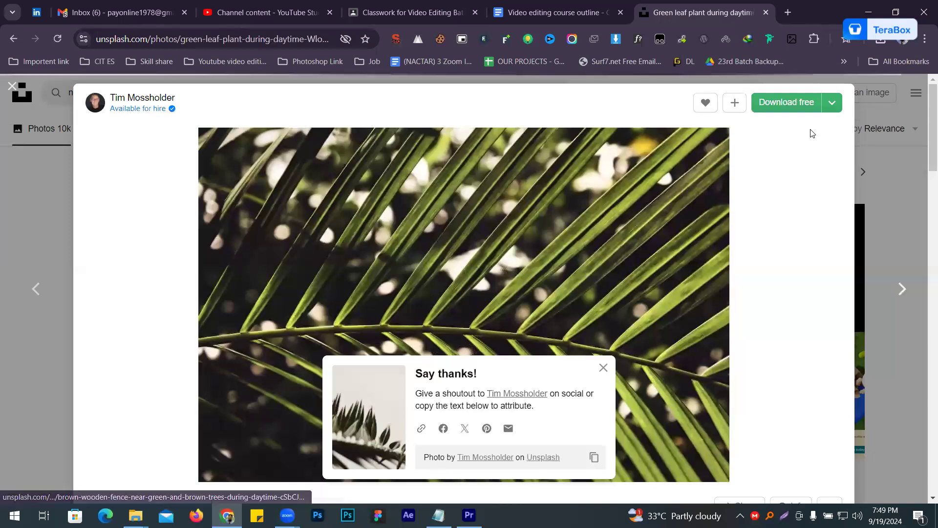
{"action": "left_click", "coordinate": [893, 287]}
{"action": "left_click", "coordinate": [892, 295]}
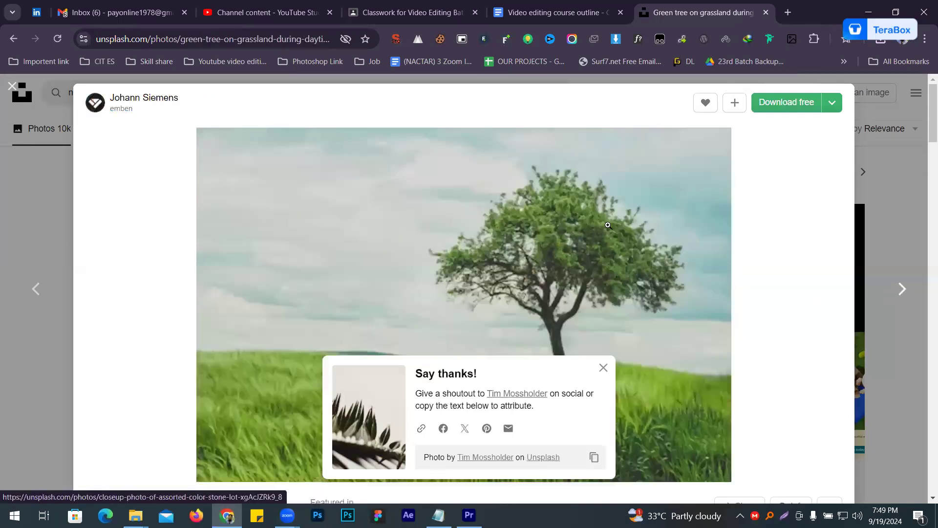
{"action": "left_click", "coordinate": [797, 105]}
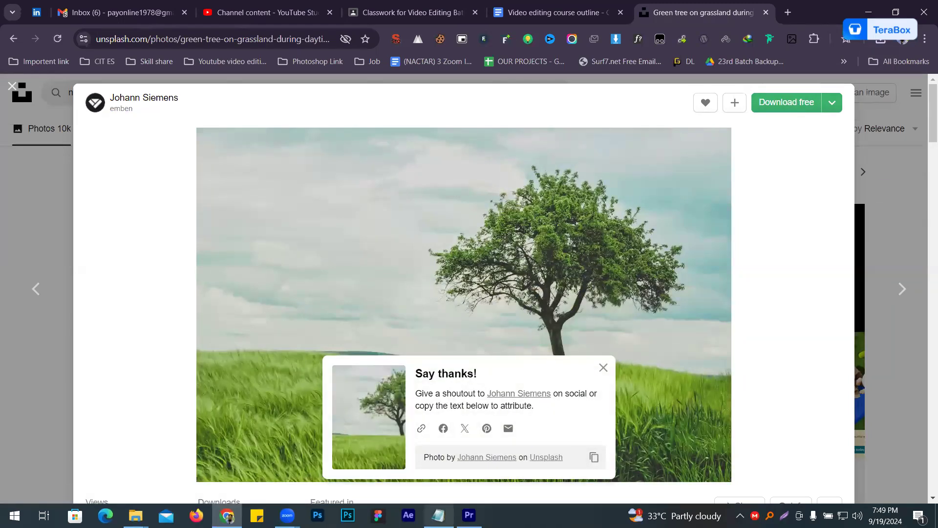
- Switch to Premiere Pro and import today's ten Unsplash photos from the Downloads folder
{"action": "left_click", "coordinate": [469, 514]}
{"action": "double_click", "coordinate": [900, 168]}
{"action": "left_click", "coordinate": [158, 236]}
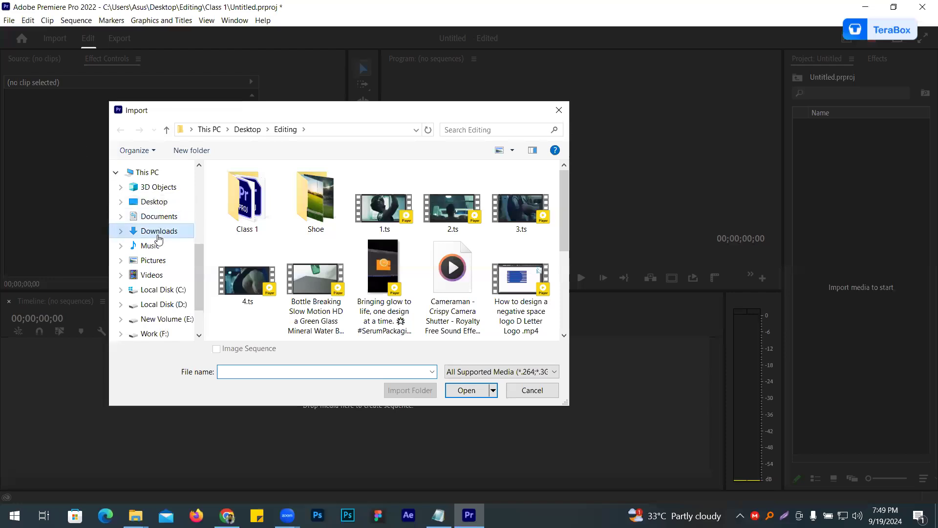
{"action": "left_click", "coordinate": [263, 218]}
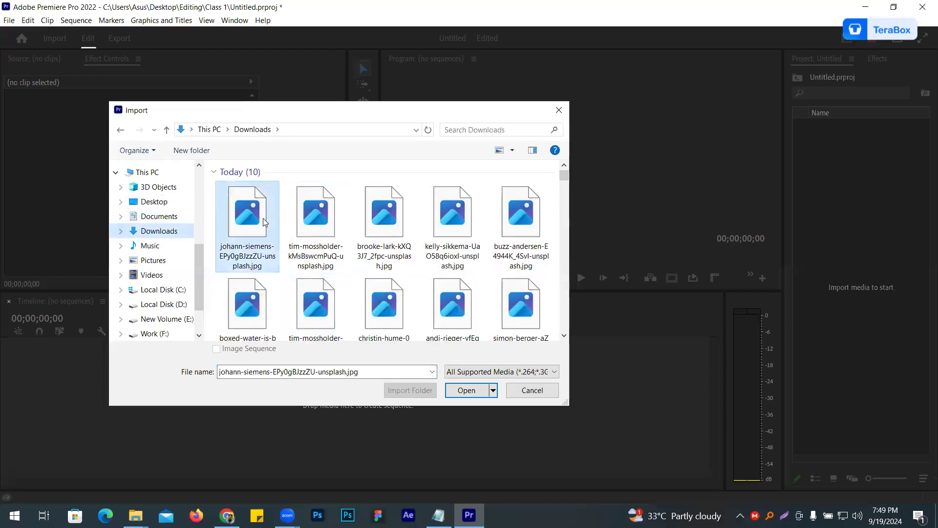
{"action": "scroll", "coordinate": [264, 222], "scroll_direction": "down", "scroll_amount": 5}
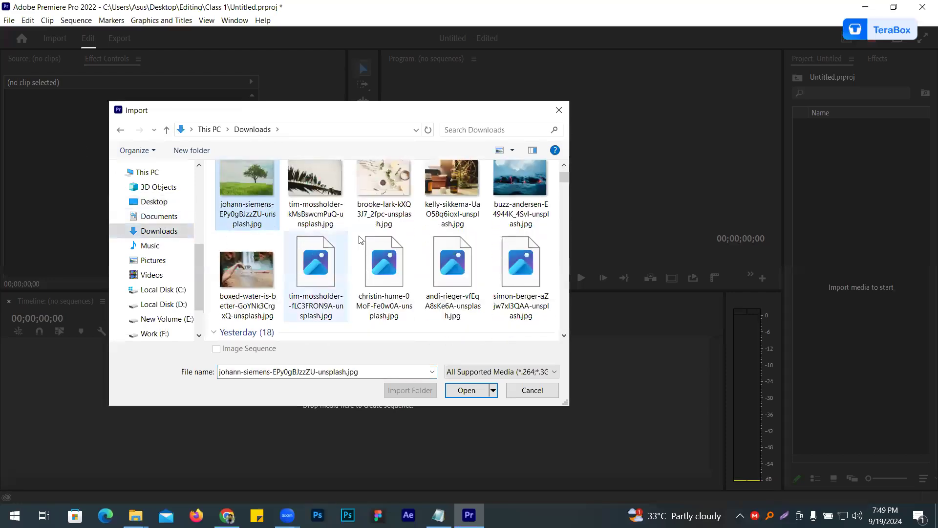
{"action": "scroll", "coordinate": [400, 239], "scroll_direction": "up", "scroll_amount": 2}
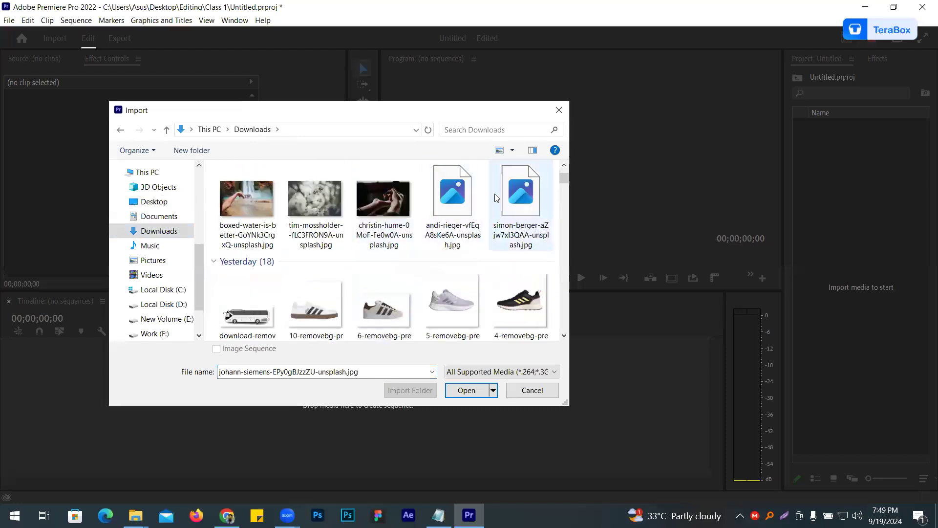
{"action": "left_click", "coordinate": [499, 221], "text": "shift"}
{"action": "scroll", "coordinate": [498, 221], "scroll_direction": "up", "scroll_amount": 2}
{"action": "left_click", "coordinate": [464, 389]}
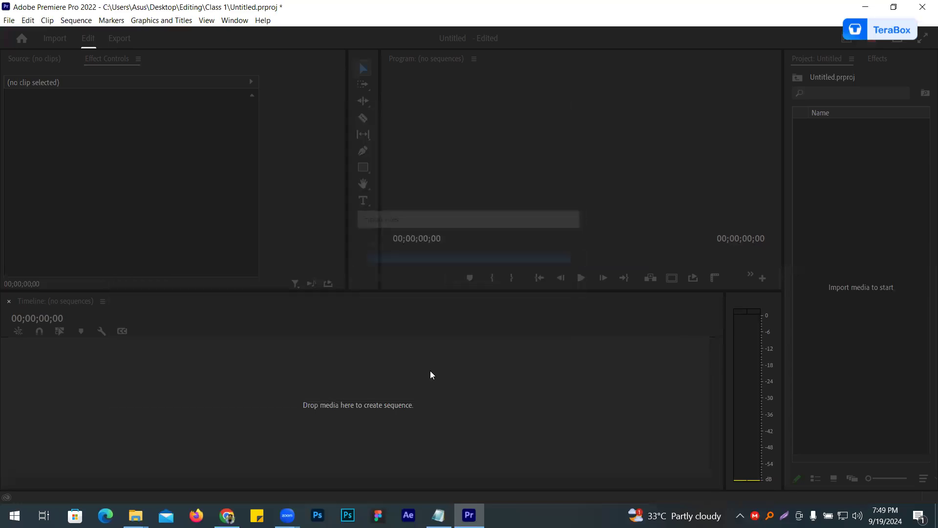
- Create a new sequence named Sequence 01 with the DSLR 1080p30 preset at 1920 x 1080
{"action": "left_click", "coordinate": [874, 347]}
{"action": "left_click_drag", "start_coordinate": [860, 332], "coordinate": [820, 84]}
{"action": "left_click_drag", "start_coordinate": [833, 296], "coordinate": [820, 73]}
{"action": "left_click", "coordinate": [837, 374]}
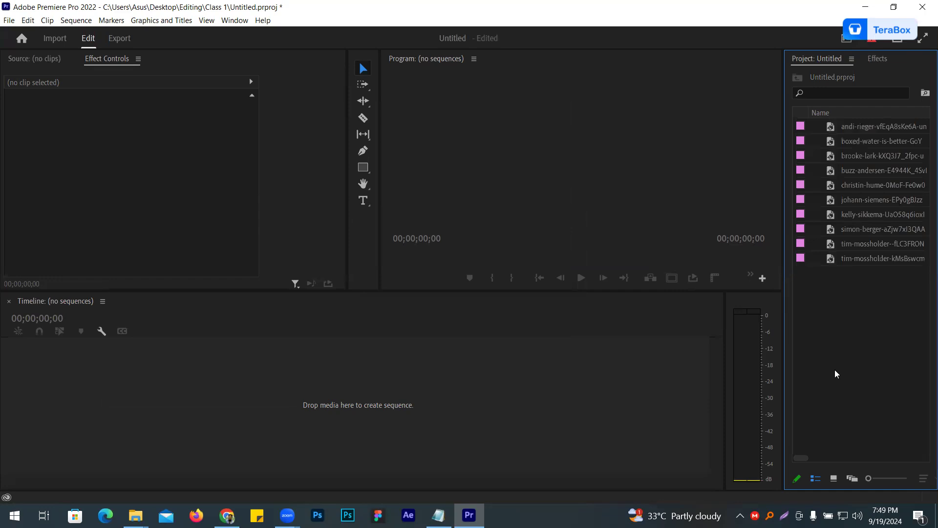
{"action": "right_click", "coordinate": [851, 304]}
{"action": "mouse_move", "coordinate": [835, 347]}
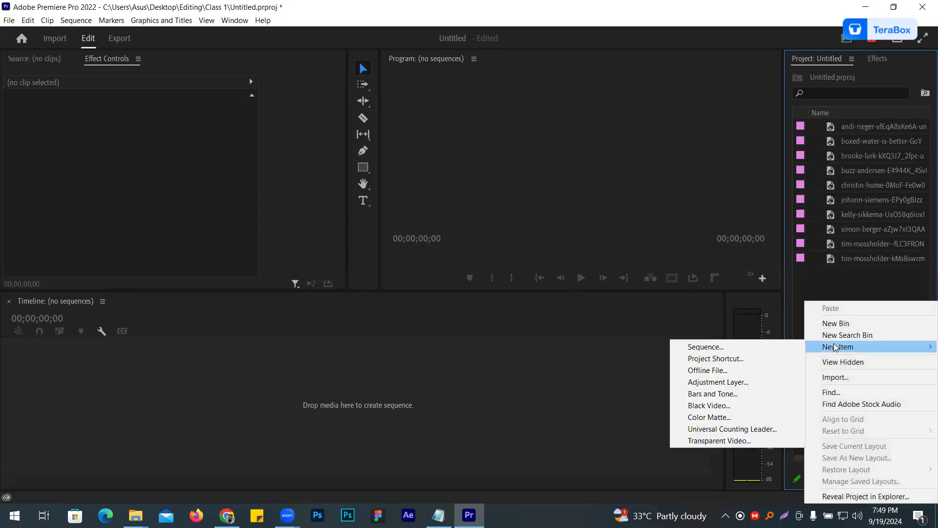
{"action": "left_click", "coordinate": [783, 348]}
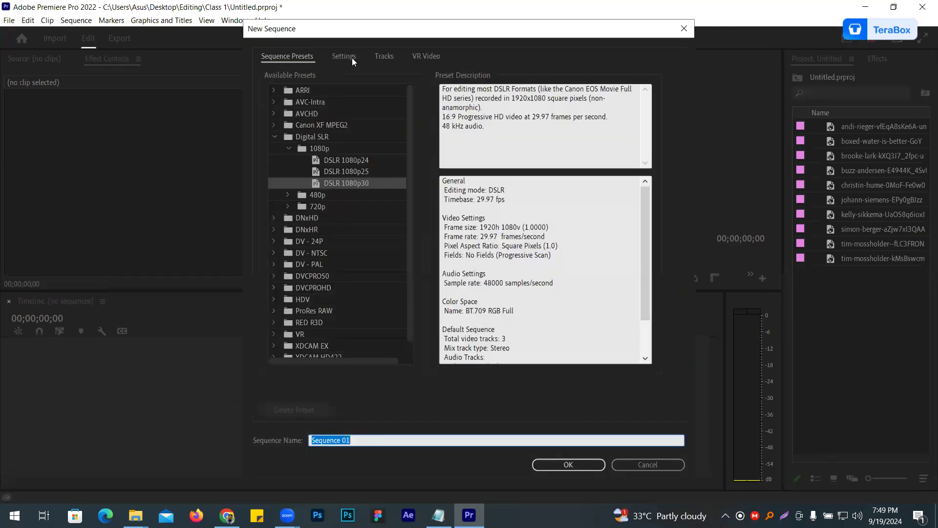
{"action": "left_click", "coordinate": [344, 57]}
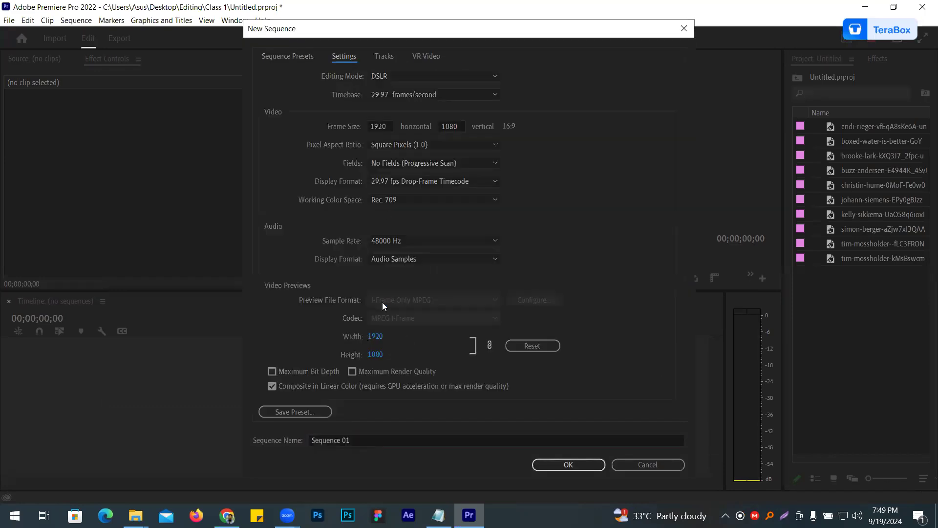
{"action": "key", "text": "Return"}
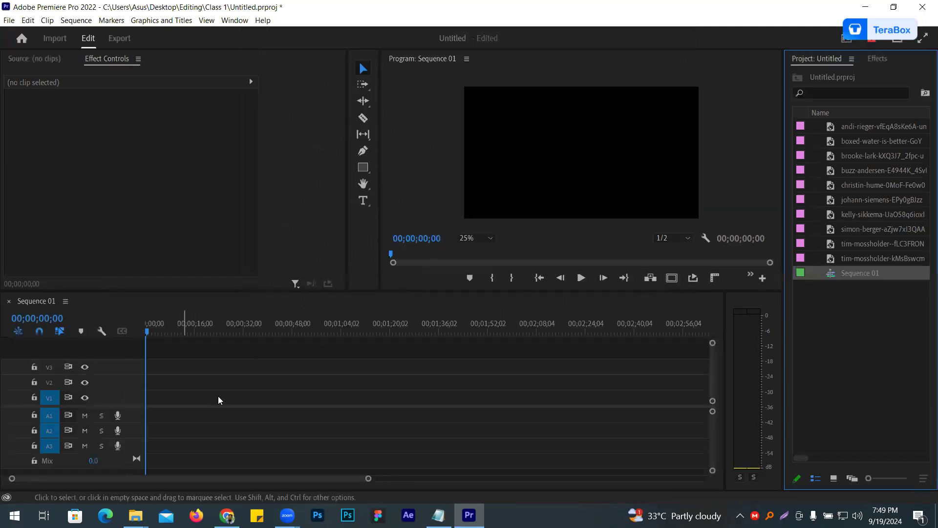
- Place all ten imported photos one after another on track V1 from the start of the sequence
{"action": "left_click", "coordinate": [849, 259]}
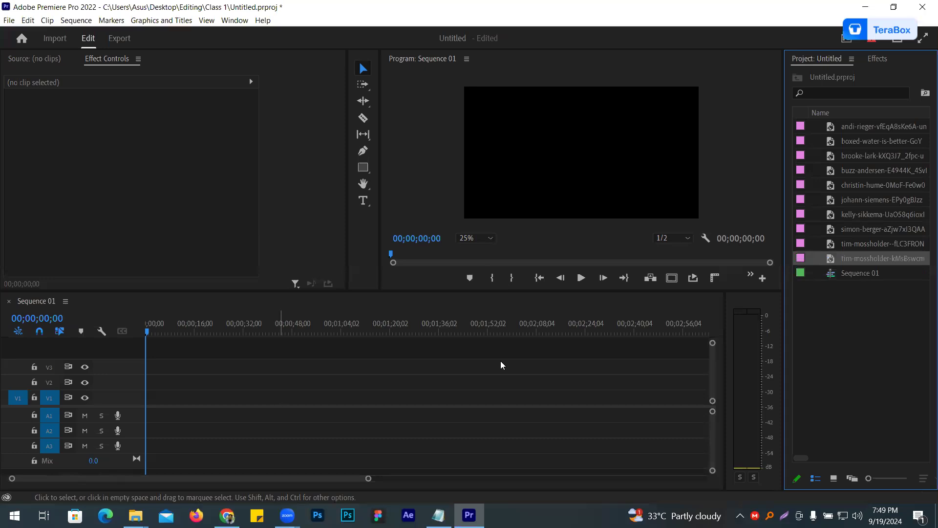
{"action": "left_click", "coordinate": [848, 126], "text": "shift"}
{"action": "left_click_drag", "start_coordinate": [856, 130], "coordinate": [181, 396]}
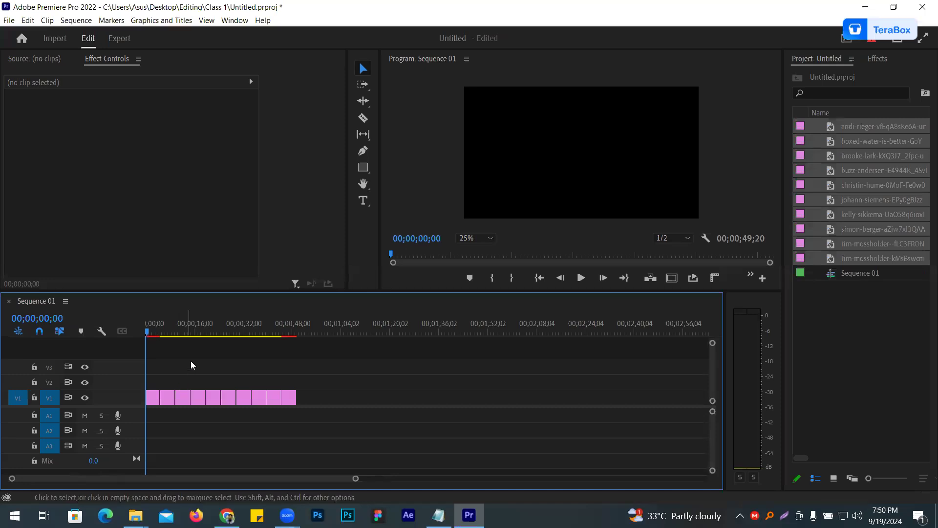
- Select the first clip with the playhead at the sequence start and render previews with Render In to Out
{"action": "left_click", "coordinate": [579, 279]}
{"action": "left_click", "coordinate": [580, 281]}
{"action": "left_click", "coordinate": [152, 397]}
{"action": "left_click_drag", "start_coordinate": [147, 331], "coordinate": [126, 343]}
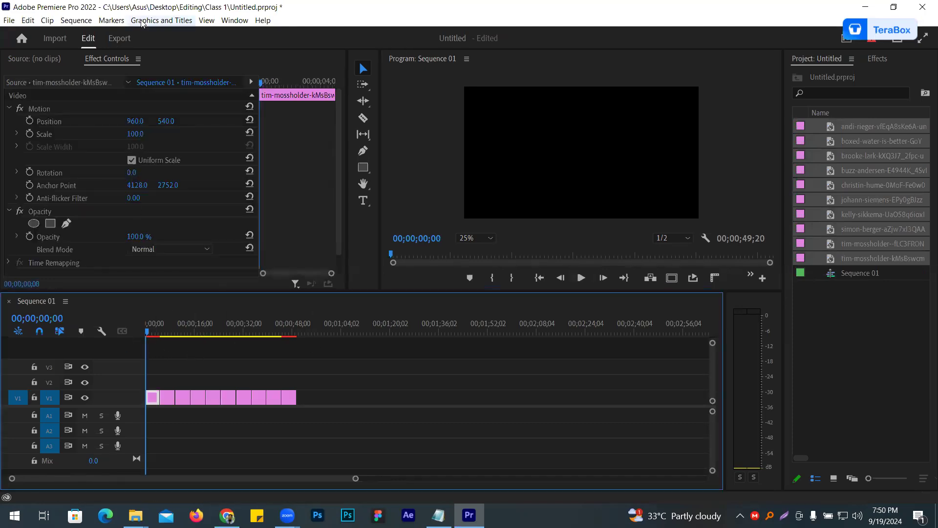
{"action": "left_click", "coordinate": [77, 20]}
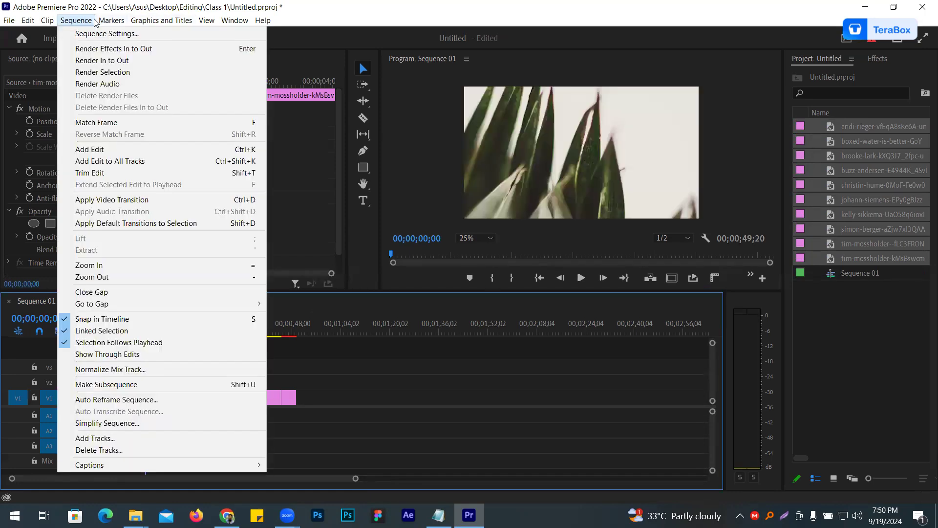
{"action": "mouse_move", "coordinate": [105, 22]}
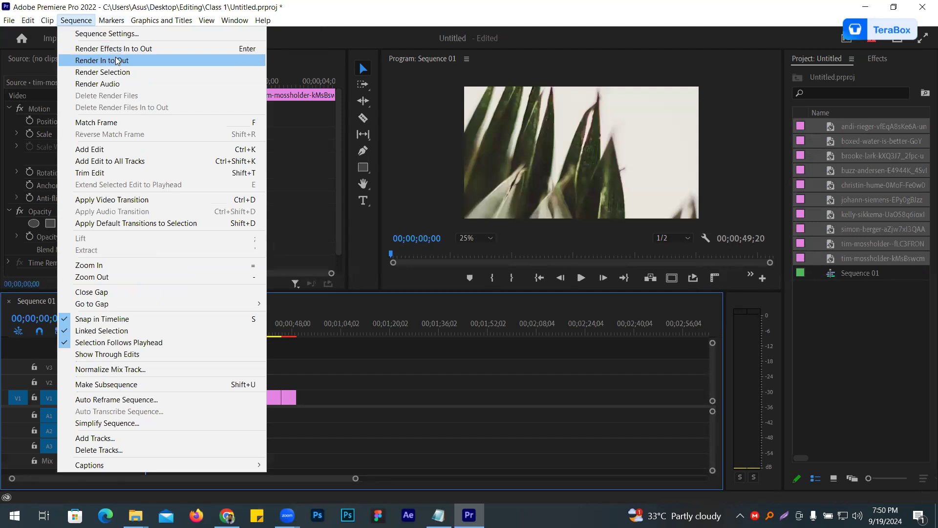
{"action": "left_click", "coordinate": [117, 61]}
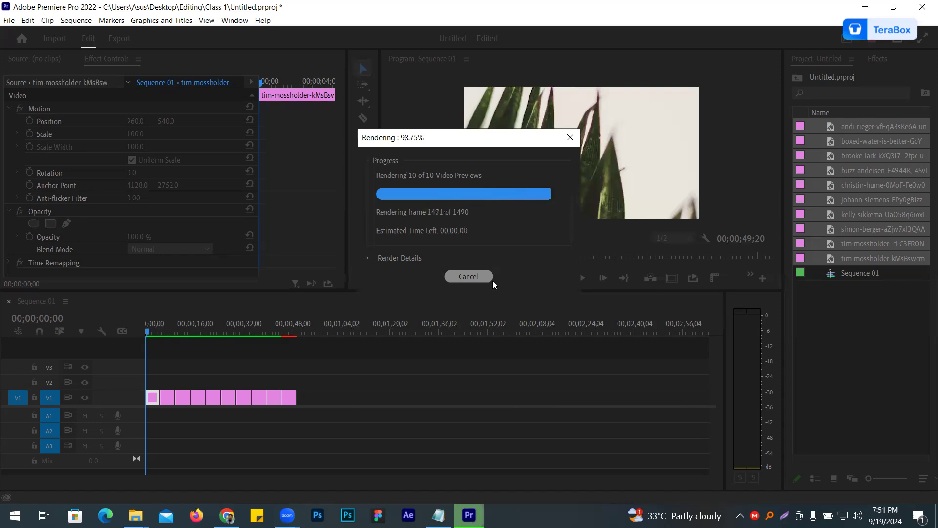
{"action": "key", "text": "ctrl+s"}
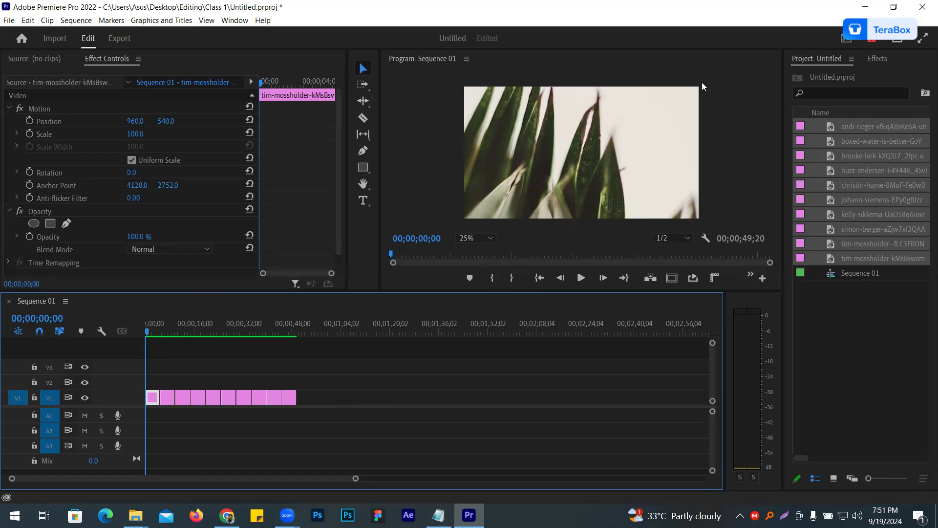
- Preview the rendered daisy and ceramic bowl clips in the sequence to check how they fill the frame
{"action": "left_click", "coordinate": [905, 372]}
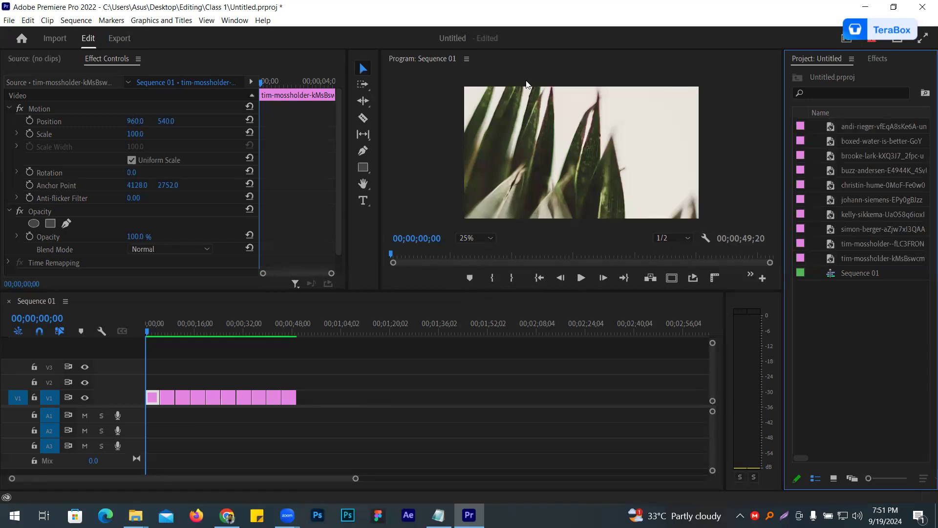
{"action": "left_click", "coordinate": [168, 327]}
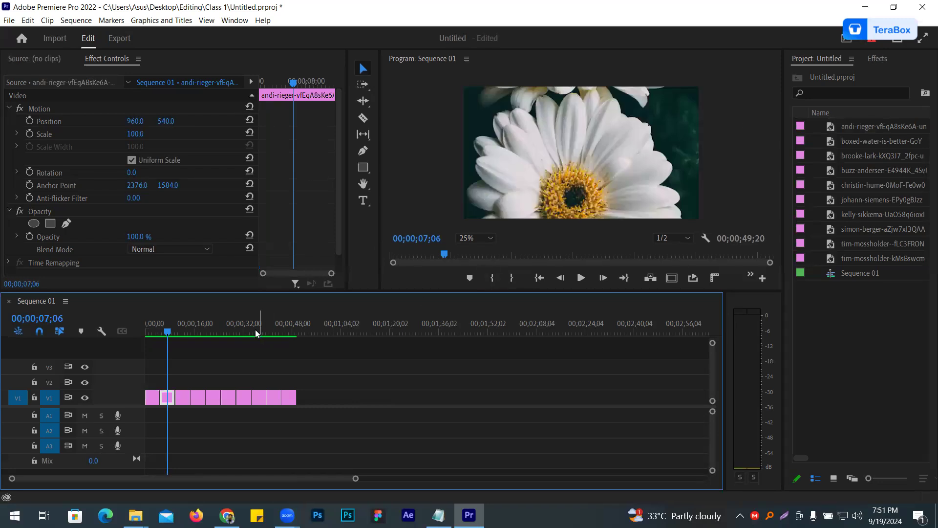
{"action": "left_click", "coordinate": [194, 333]}
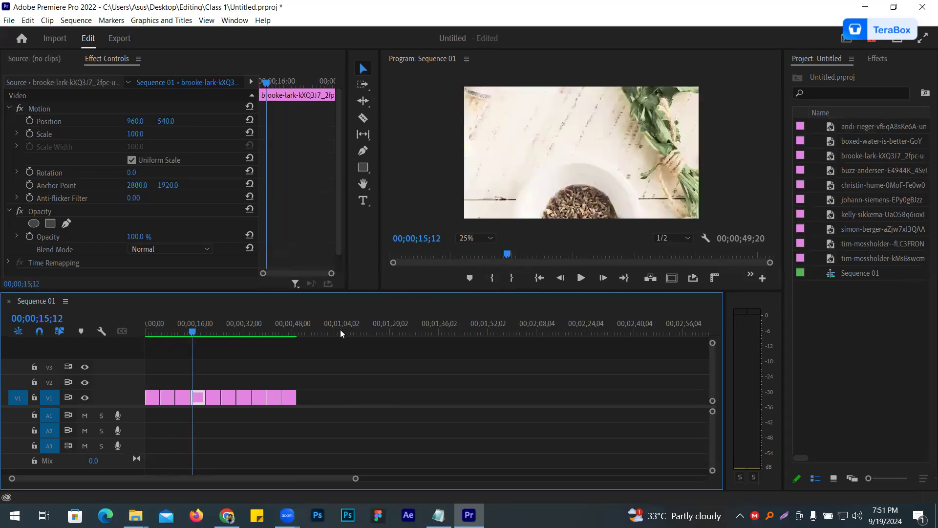
- Try to fit the first clip, the palm-leaf photo, using Scale to Frame Size
{"action": "key", "text": "Home"}
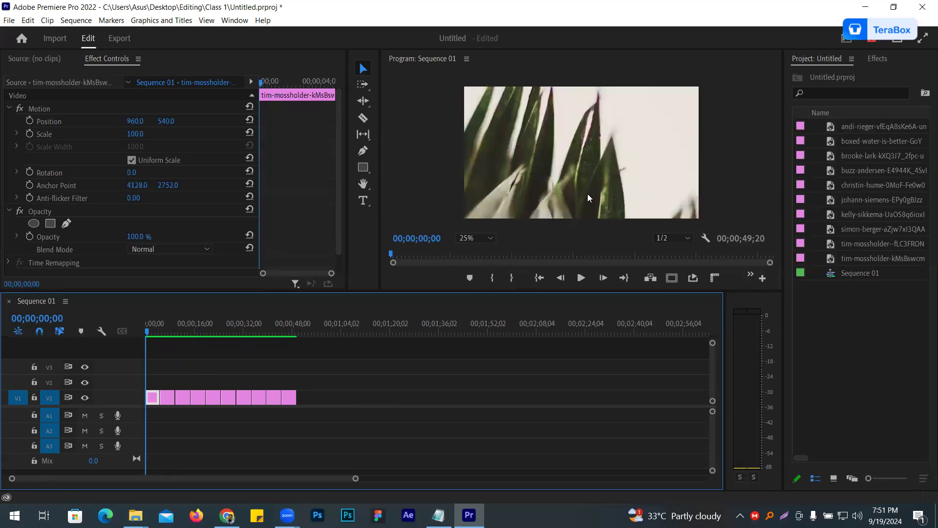
{"action": "right_click", "coordinate": [153, 400]}
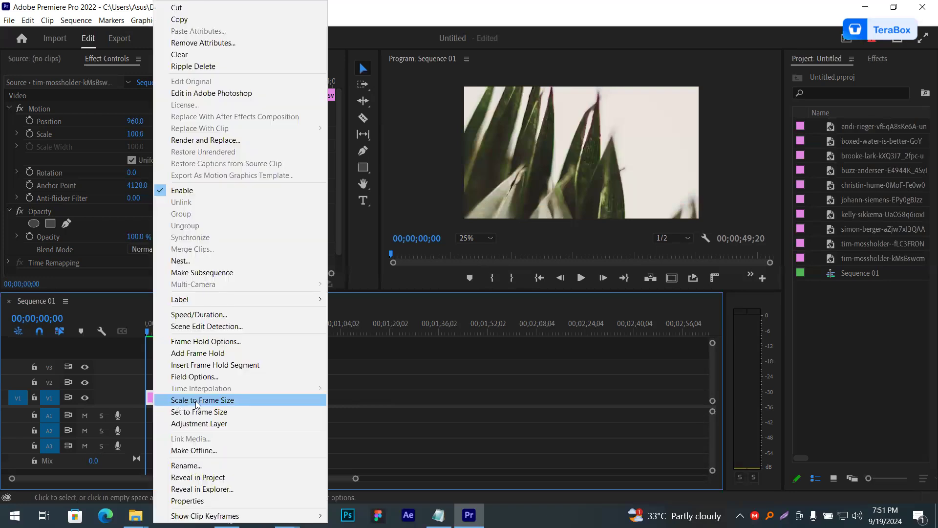
{"action": "left_click", "coordinate": [232, 400]}
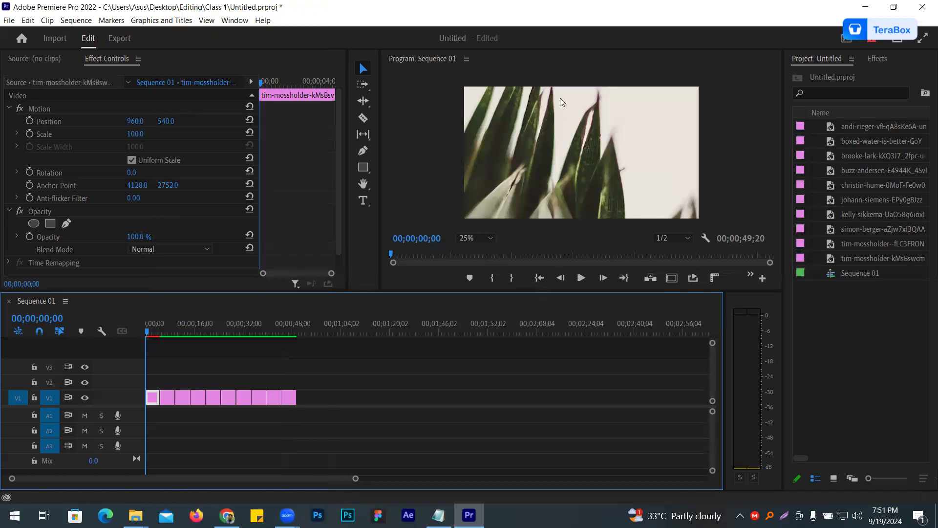
- Delete the palm-leaf clip from the start of track V1 and close the gap it leaves
{"action": "key", "text": "Delete"}
{"action": "right_click", "coordinate": [150, 401]}
{"action": "left_click", "coordinate": [188, 408]}
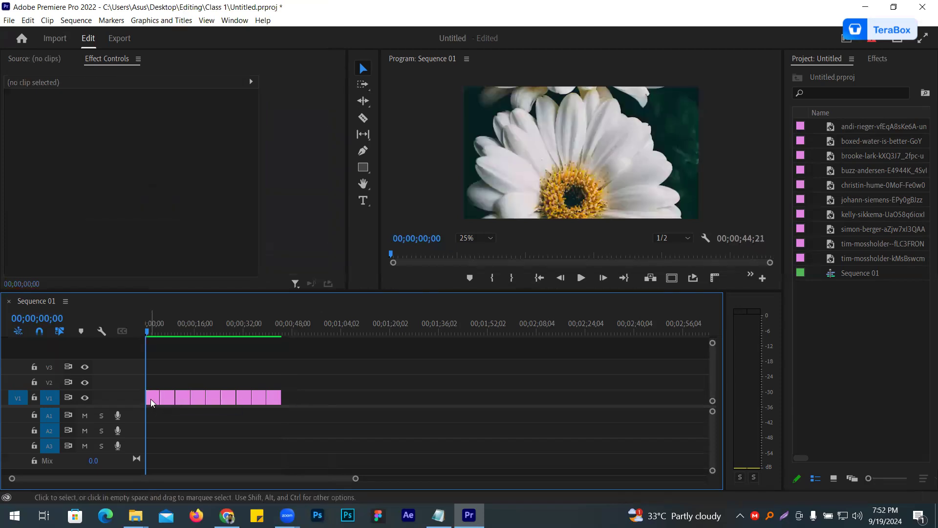
- Apply Scale to Frame Size to the daisy clip and set its scale to 121 to fill the frame
{"action": "right_click", "coordinate": [150, 399]}
{"action": "left_click", "coordinate": [213, 404]}
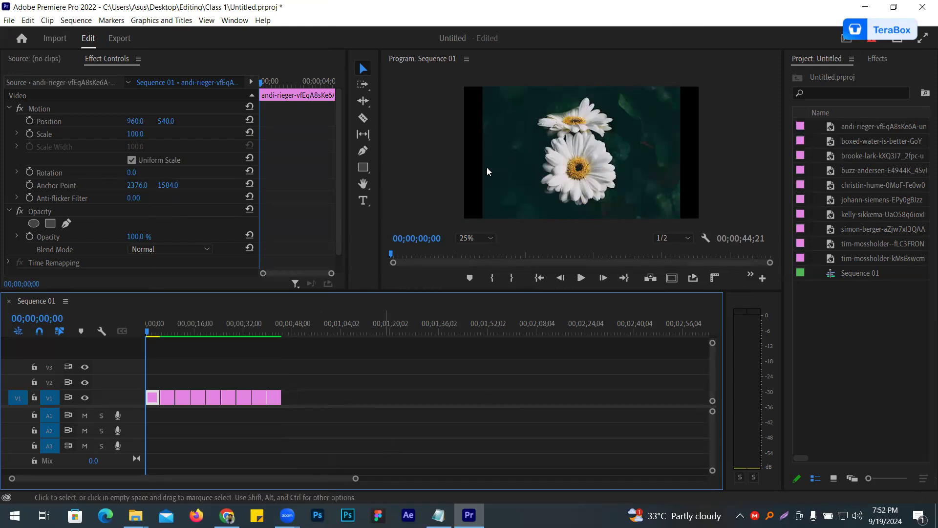
{"action": "left_click_drag", "start_coordinate": [356, 478], "coordinate": [255, 479]}
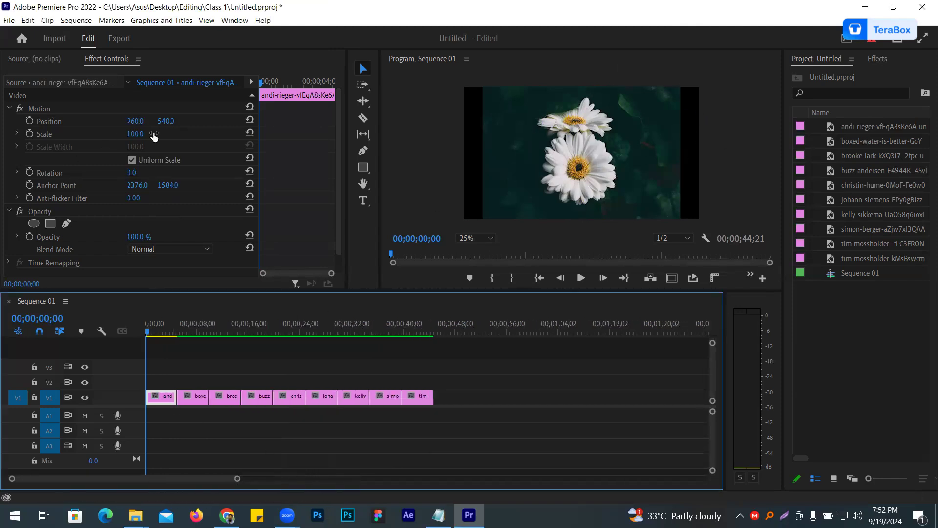
{"action": "left_click_drag", "start_coordinate": [137, 134], "coordinate": [148, 135]}
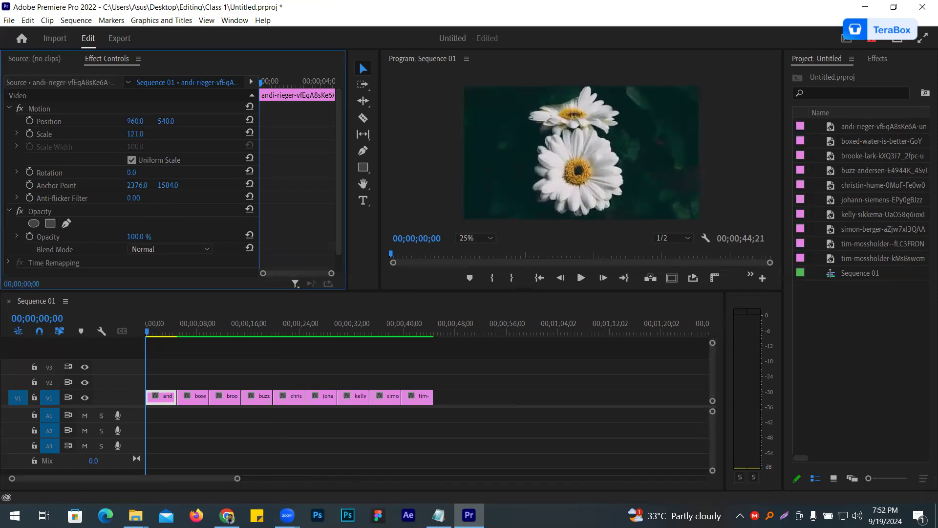
- Apply Scale to Frame Size to the boxed-water clip and set its scale to 120
{"action": "left_click", "coordinate": [194, 331]}
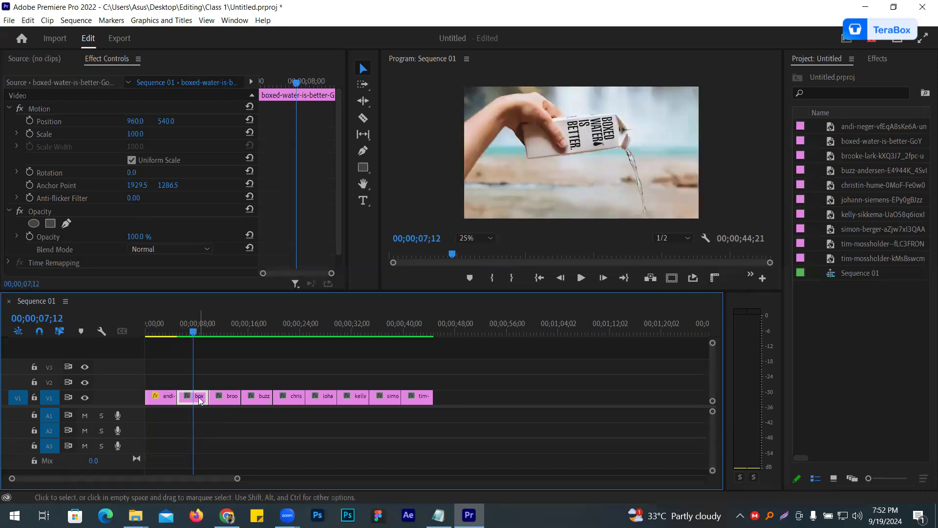
{"action": "left_click_drag", "start_coordinate": [192, 363], "coordinate": [187, 362]}
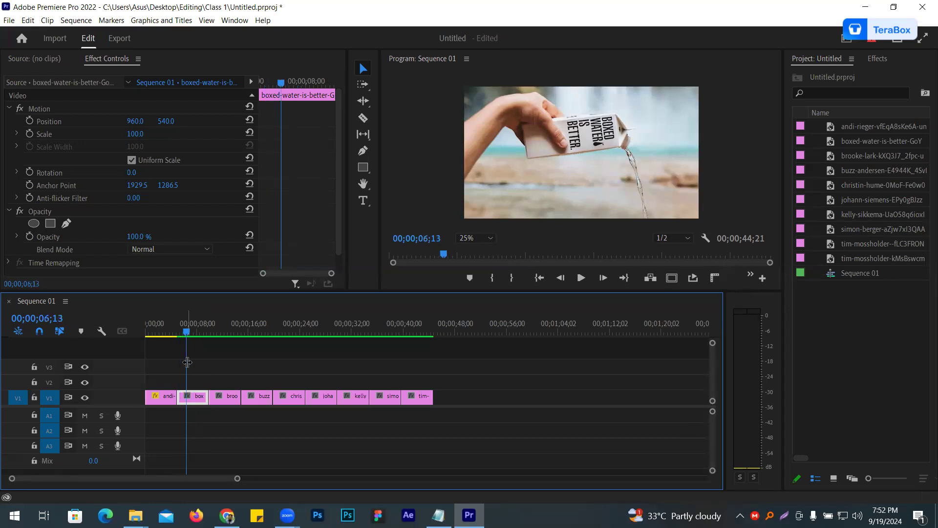
{"action": "right_click", "coordinate": [194, 399]}
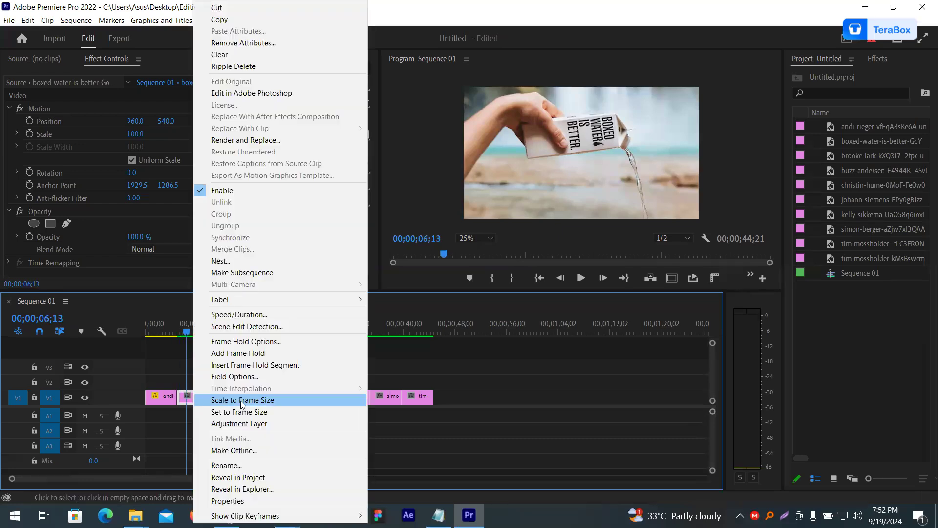
{"action": "left_click", "coordinate": [241, 400]}
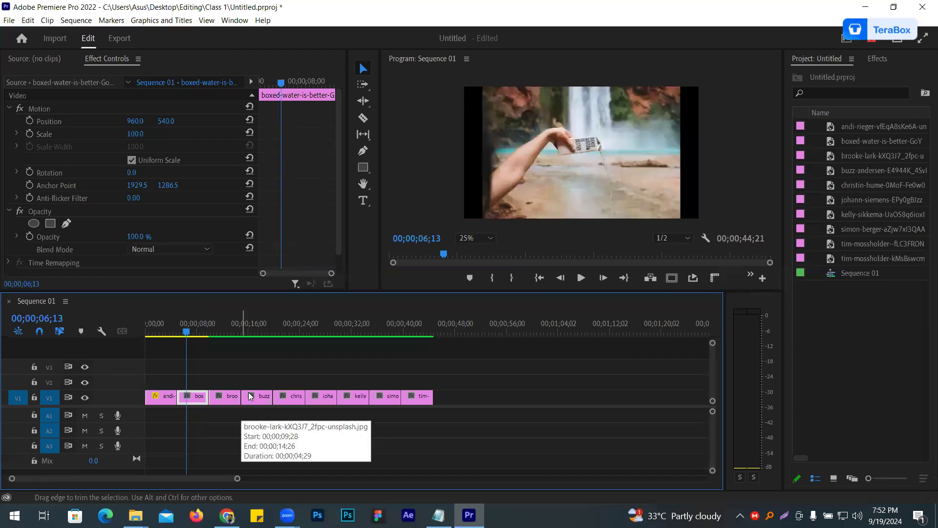
{"action": "left_click_drag", "start_coordinate": [132, 136], "coordinate": [147, 136]}
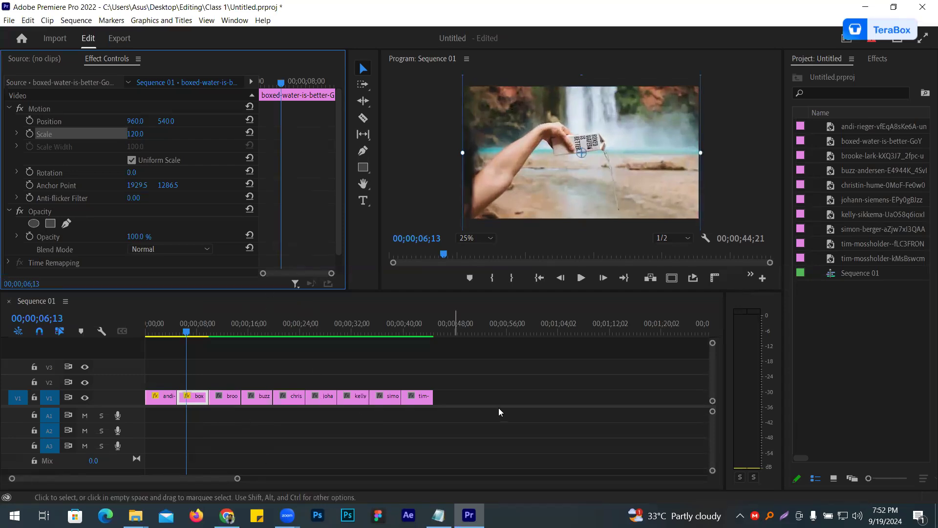
- Apply Scale to Frame Size to all clips after the boxed-water clip on track V1
{"action": "left_click", "coordinate": [427, 409]}
{"action": "left_click_drag", "start_coordinate": [501, 438], "coordinate": [219, 360]}
{"action": "right_click", "coordinate": [236, 397]}
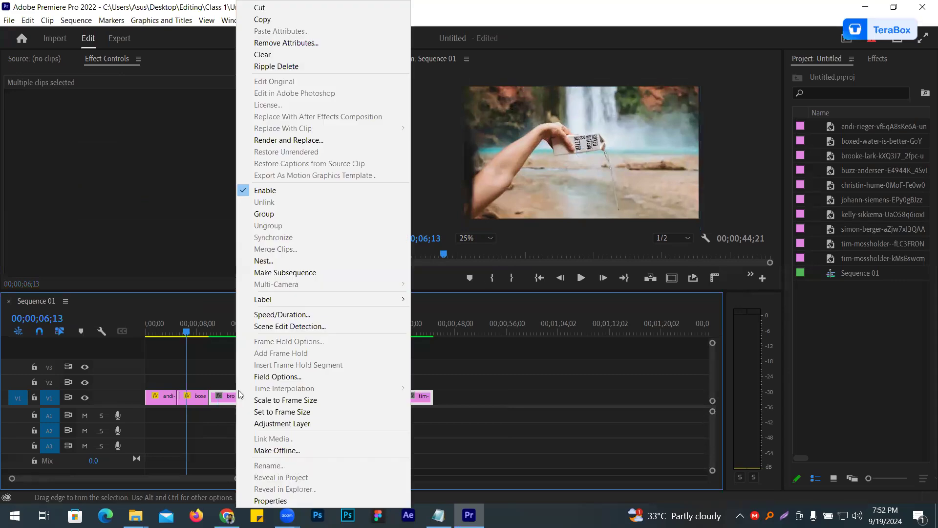
{"action": "left_click", "coordinate": [303, 403]}
{"action": "left_click", "coordinate": [297, 428]}
- Try to fit the third clip on V1 by setting its scale to 110
{"action": "left_click", "coordinate": [220, 331]}
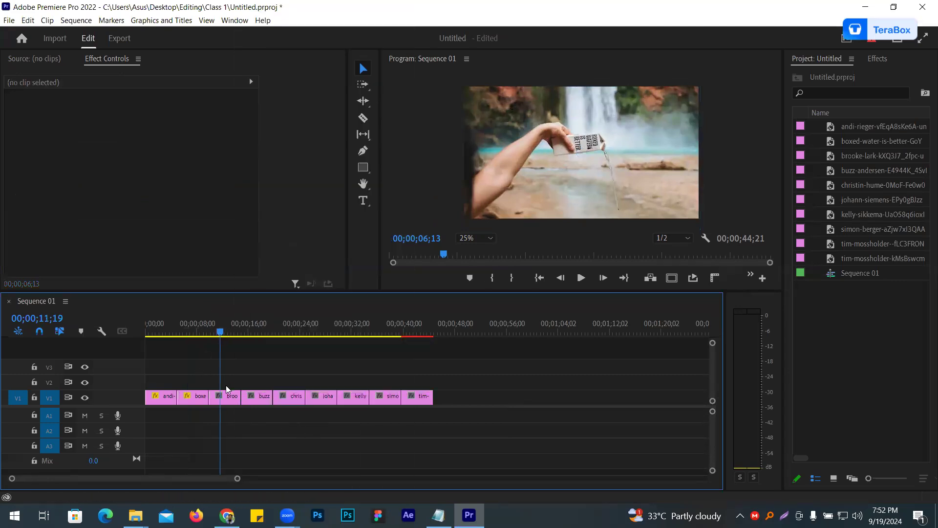
{"action": "left_click", "coordinate": [231, 399]}
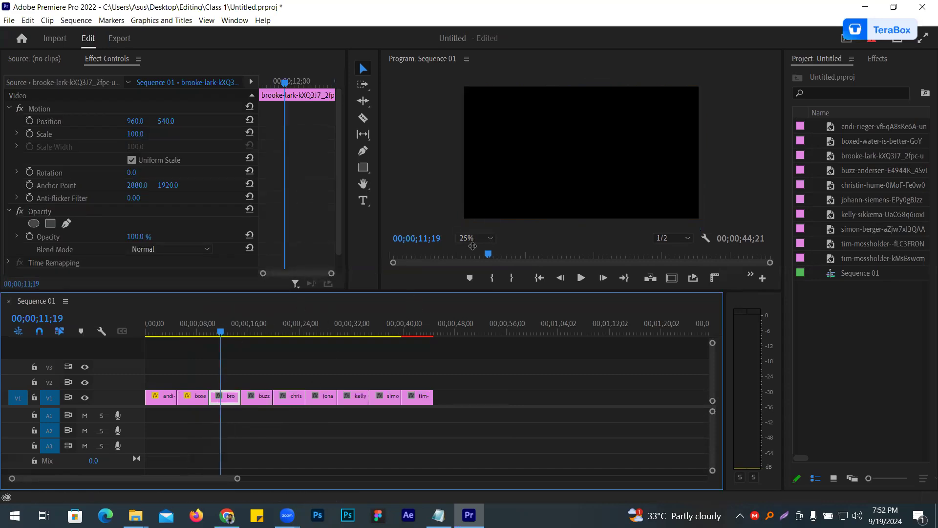
{"action": "left_click_drag", "start_coordinate": [221, 351], "coordinate": [241, 351]}
{"action": "key", "text": "Down"}
{"action": "left_click", "coordinate": [580, 277]}
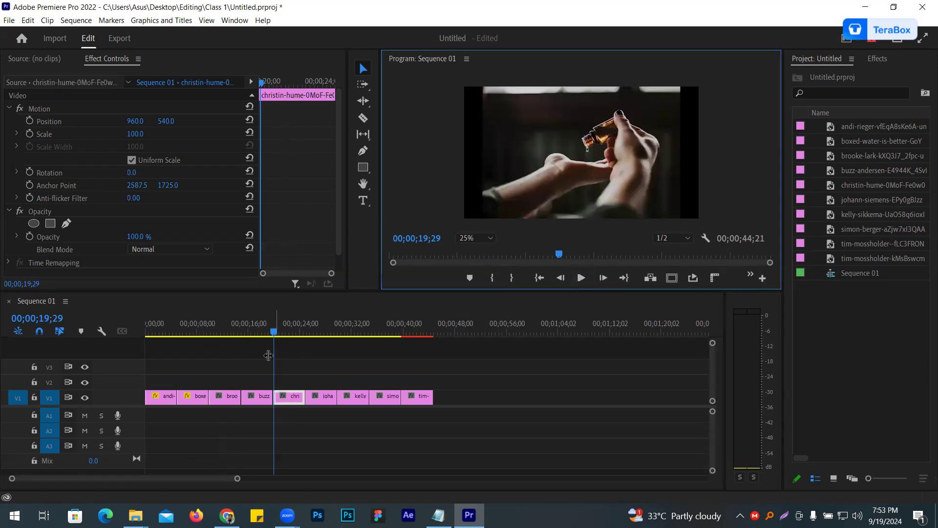
{"action": "left_click", "coordinate": [221, 351]}
{"action": "left_click_drag", "start_coordinate": [136, 141], "coordinate": [144, 135]}
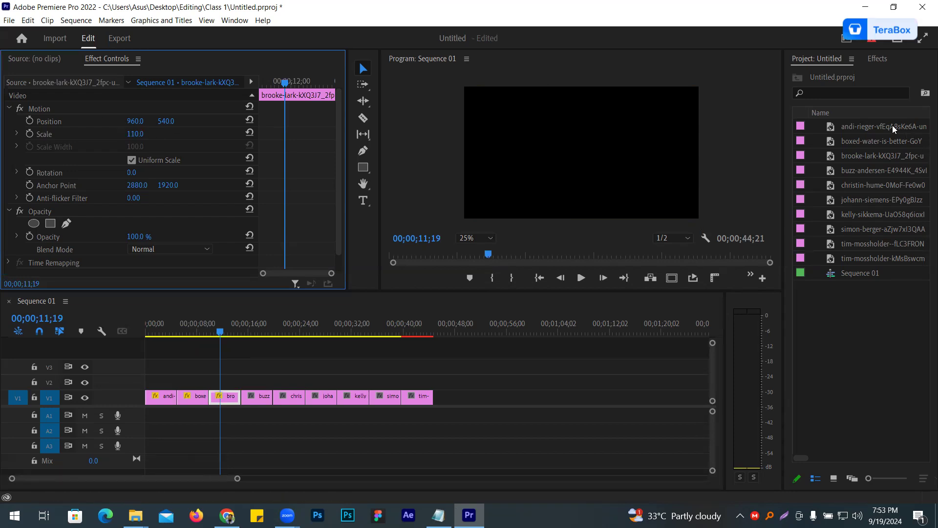
- Delete the last clip from the end of track V1 and return the playhead to the start of the sequence
{"action": "left_click", "coordinate": [421, 402]}
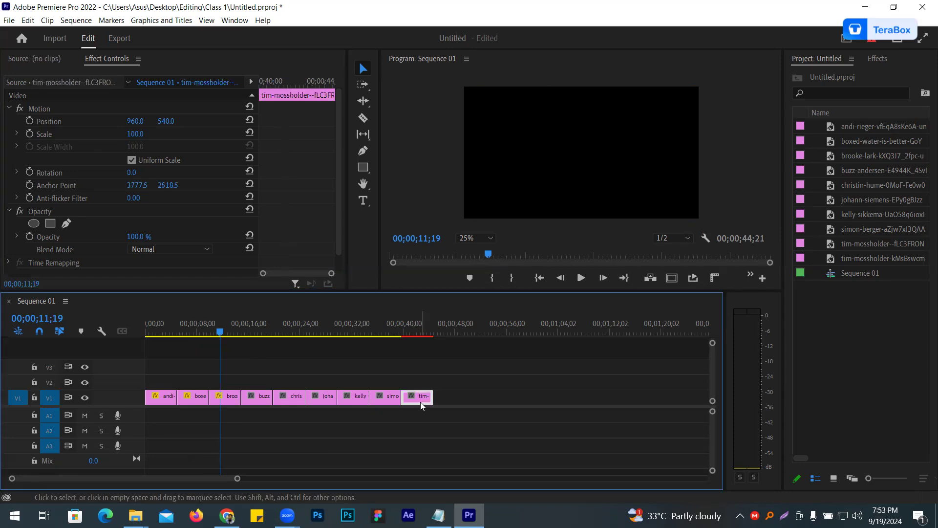
{"action": "key", "text": "Delete"}
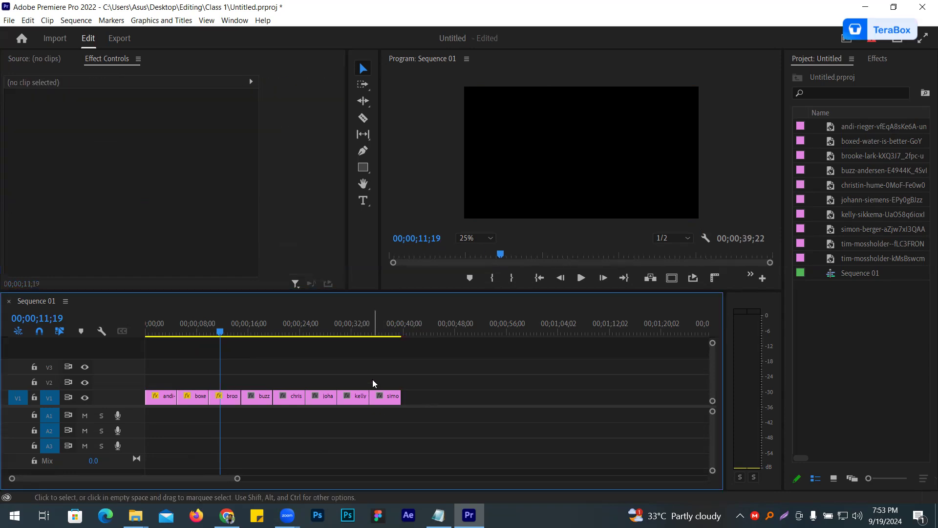
{"action": "left_click_drag", "start_coordinate": [219, 352], "coordinate": [222, 351]}
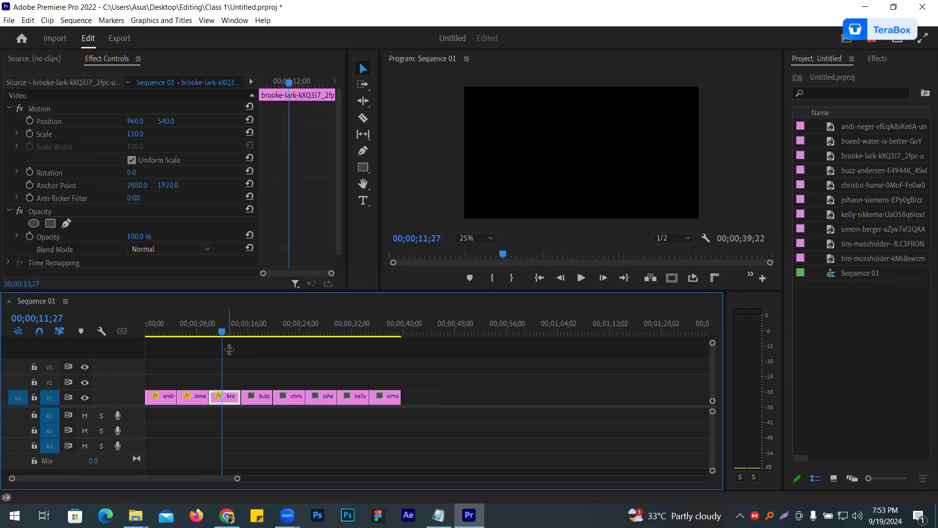
{"action": "left_click", "coordinate": [225, 349]}
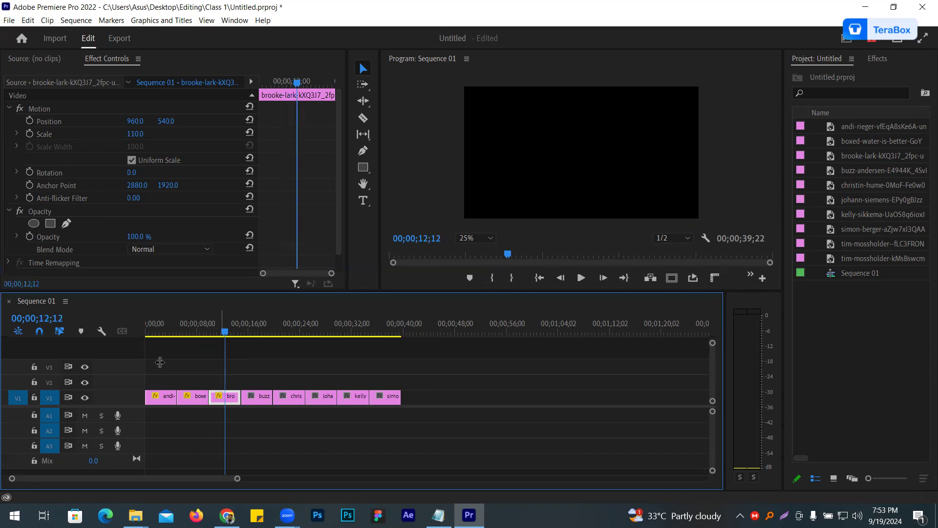
{"action": "key", "text": "Home"}
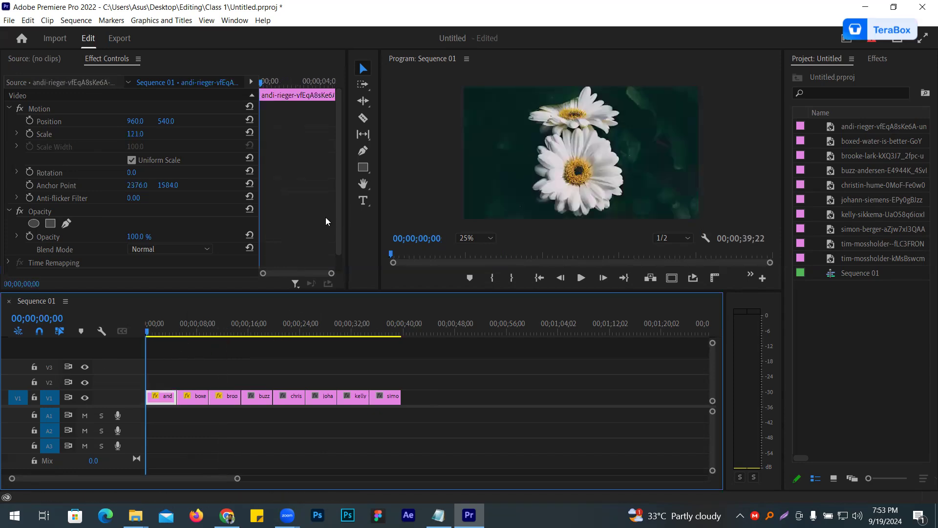
- Save the project and play back the opening of the slideshow
{"action": "key", "text": "ctrl+s"}
{"action": "left_click", "coordinate": [8, 20]}
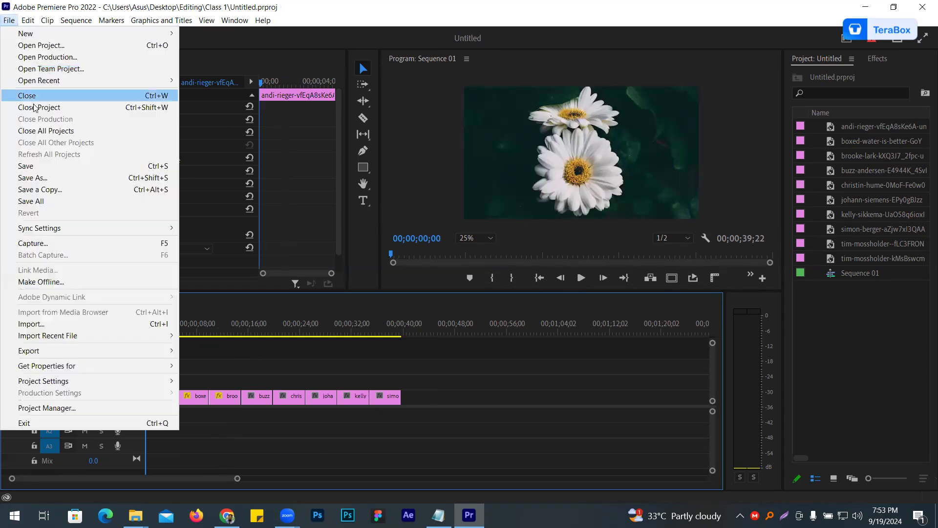
{"action": "left_click", "coordinate": [52, 170]}
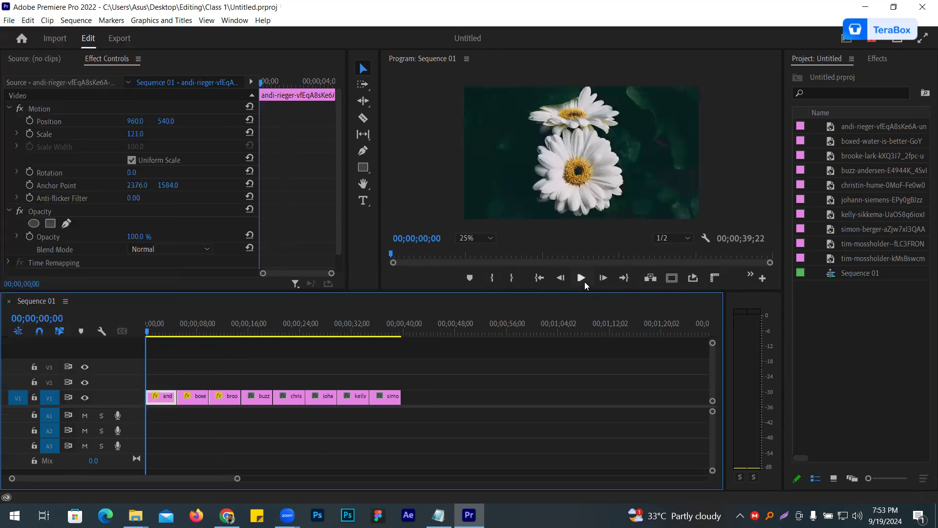
{"action": "left_click", "coordinate": [584, 281]}
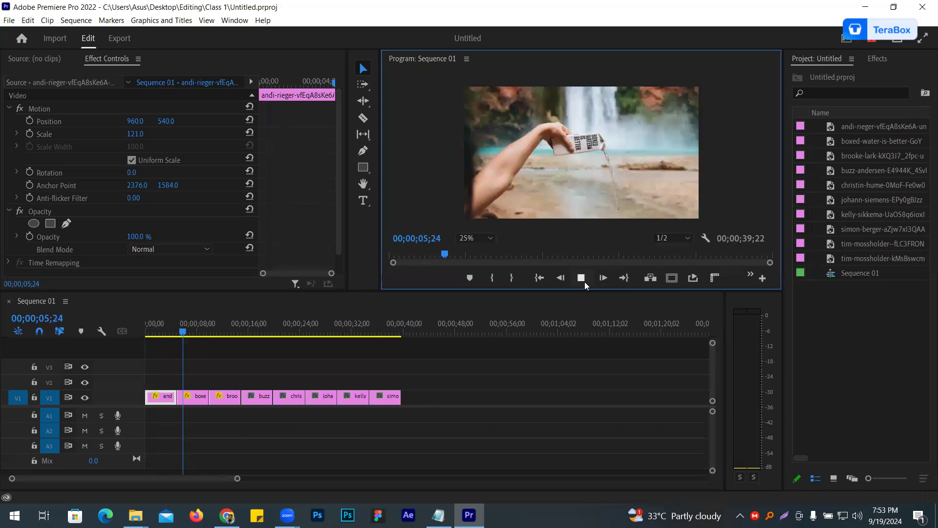
{"action": "left_click", "coordinate": [585, 281]}
- Try to get the third clip to fill the frame by raising its scale to 119
{"action": "left_click_drag", "start_coordinate": [184, 360], "coordinate": [224, 358]}
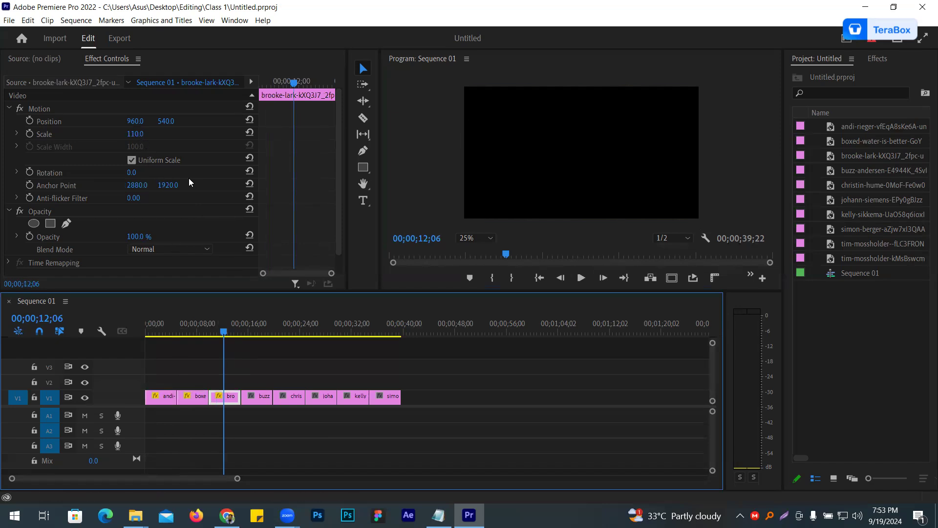
{"action": "left_click_drag", "start_coordinate": [134, 136], "coordinate": [139, 136]}
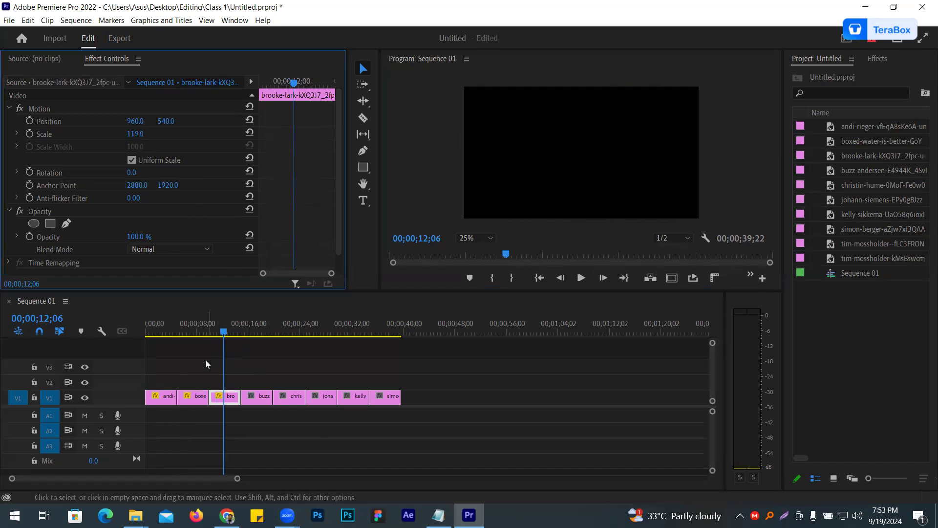
{"action": "left_click_drag", "start_coordinate": [223, 363], "coordinate": [214, 364]}
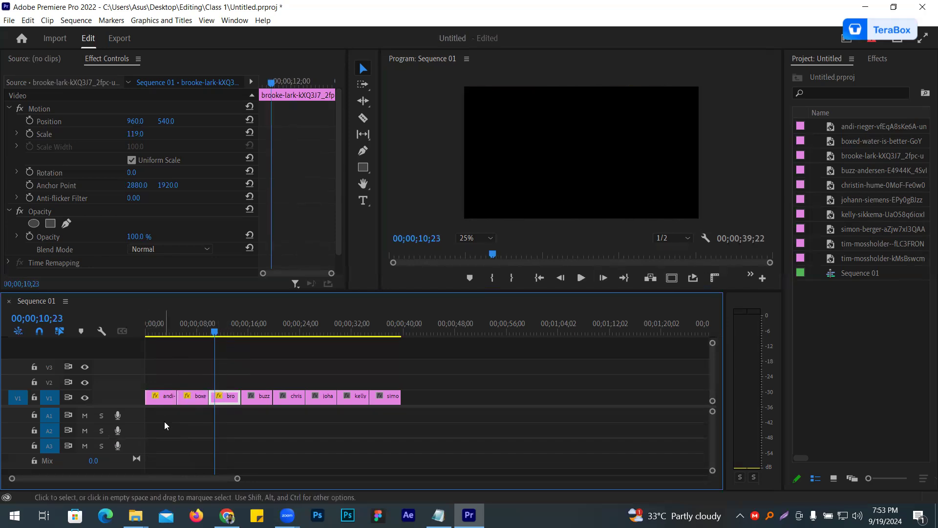
- Scale up the lava-coast clip on V1 until it fills the frame
{"action": "left_click_drag", "start_coordinate": [212, 346], "coordinate": [266, 347]}
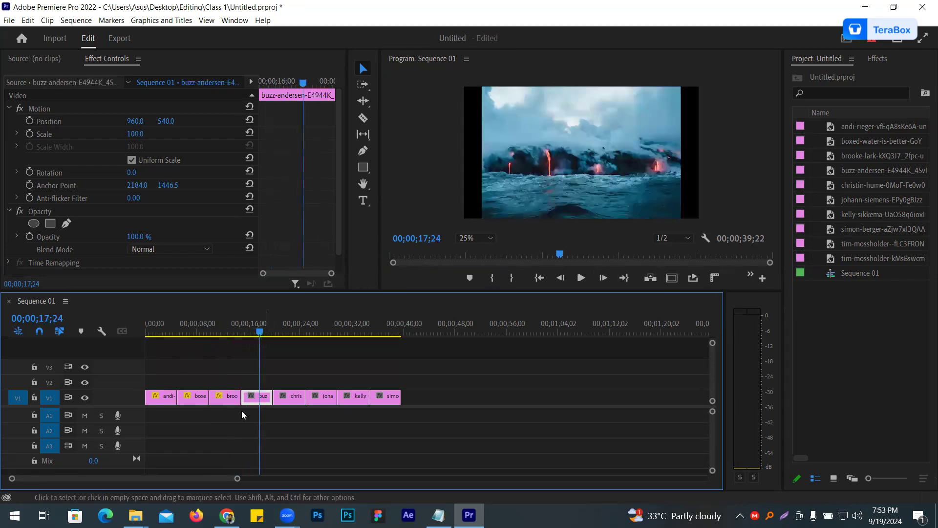
{"action": "left_click_drag", "start_coordinate": [136, 135], "coordinate": [145, 134]}
- Delete the blank third clip from track V1 and close the gap it leaves
{"action": "left_click", "coordinate": [232, 399]}
{"action": "key", "text": "Delete"}
{"action": "right_click", "coordinate": [232, 400]}
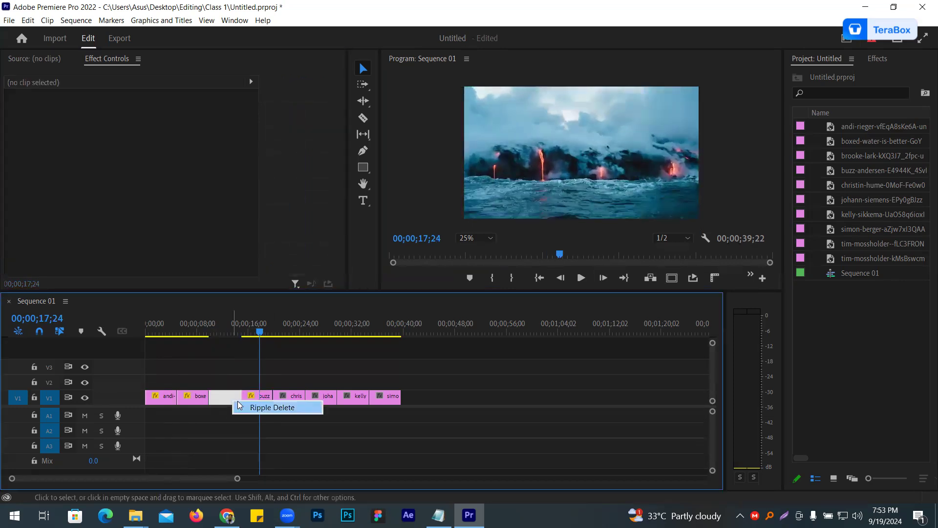
{"action": "left_click", "coordinate": [236, 407]}
- Scale up the hands-and-dropper-bottle clip to fill the frame and set the green-tree clip's scale to 124
{"action": "left_click_drag", "start_coordinate": [209, 356], "coordinate": [251, 359]}
{"action": "left_click", "coordinate": [261, 399]}
{"action": "left_click_drag", "start_coordinate": [136, 134], "coordinate": [145, 134]}
{"action": "left_click_drag", "start_coordinate": [251, 353], "coordinate": [288, 349]}
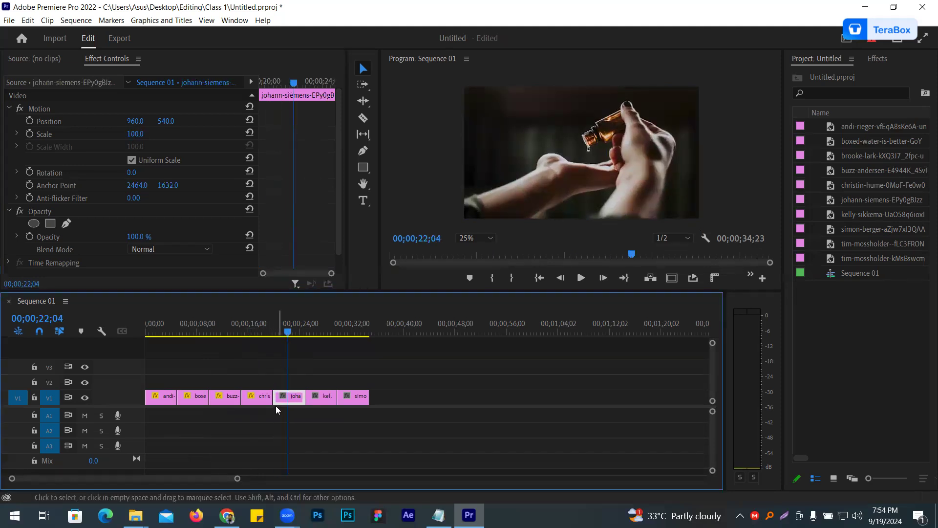
{"action": "left_click_drag", "start_coordinate": [135, 134], "coordinate": [147, 134]}
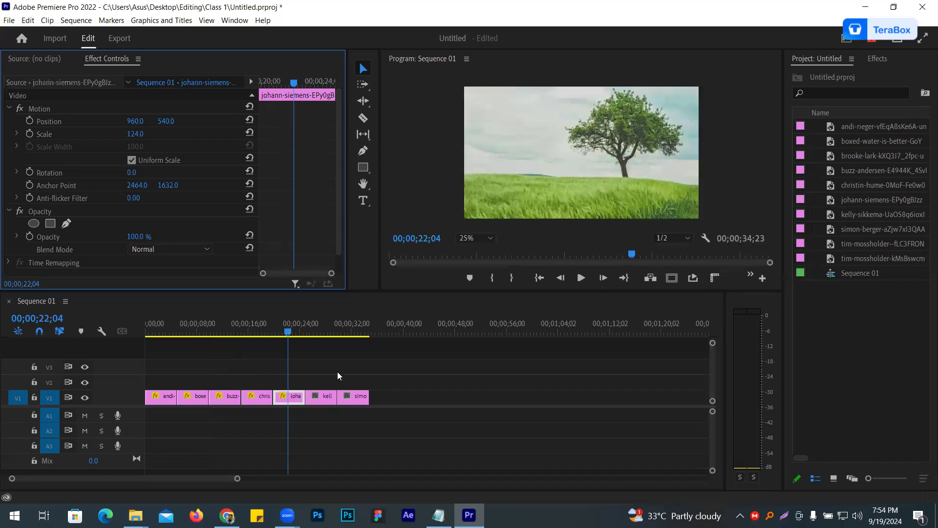
- Set the scale of the amber-bottles clip to 119 and of the misty-hills clip to 114
{"action": "left_click_drag", "start_coordinate": [288, 355], "coordinate": [323, 397]}
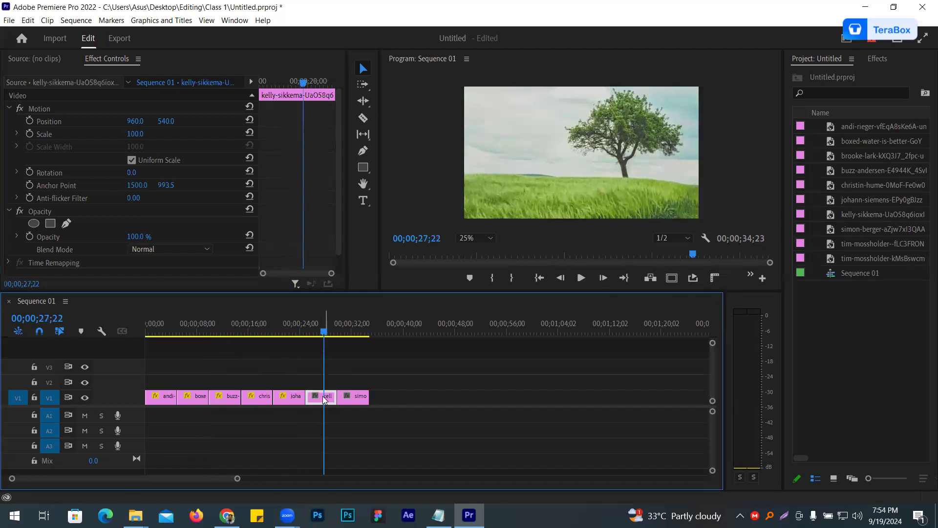
{"action": "left_click_drag", "start_coordinate": [131, 136], "coordinate": [149, 135]}
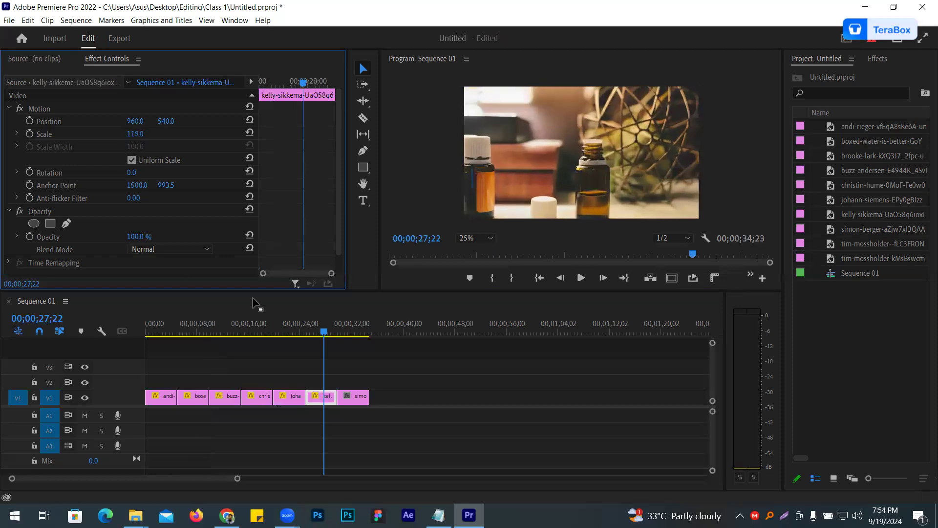
{"action": "left_click", "coordinate": [326, 360]}
{"action": "left_click", "coordinate": [349, 357]}
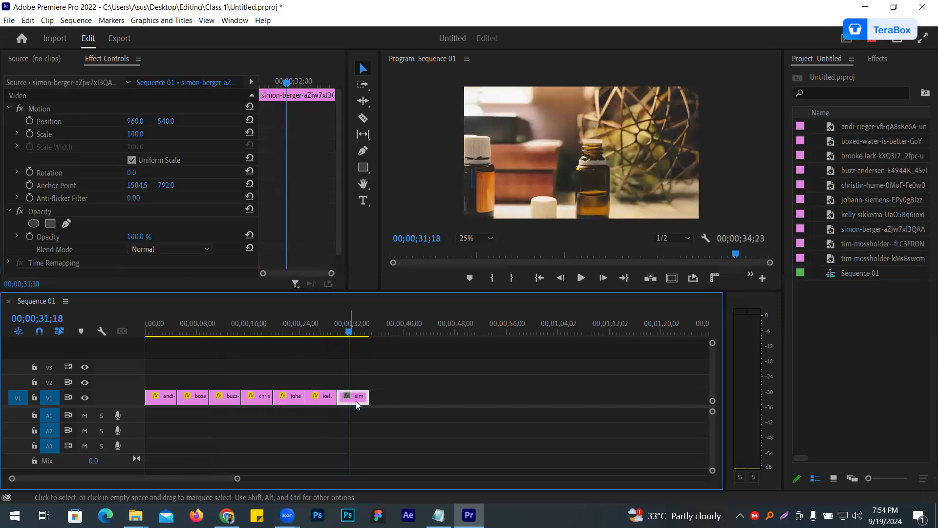
{"action": "left_click_drag", "start_coordinate": [135, 134], "coordinate": [144, 135]}
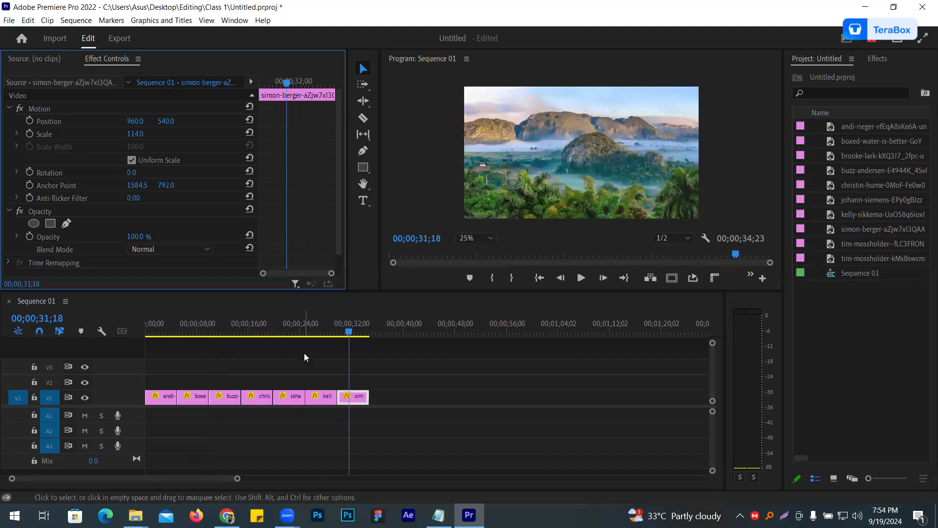
- Duplicate all seven V1 clips onto track V2 directly above the originals
{"action": "left_click_drag", "start_coordinate": [349, 357], "coordinate": [118, 336]}
{"action": "left_click_drag", "start_coordinate": [403, 443], "coordinate": [144, 392]}
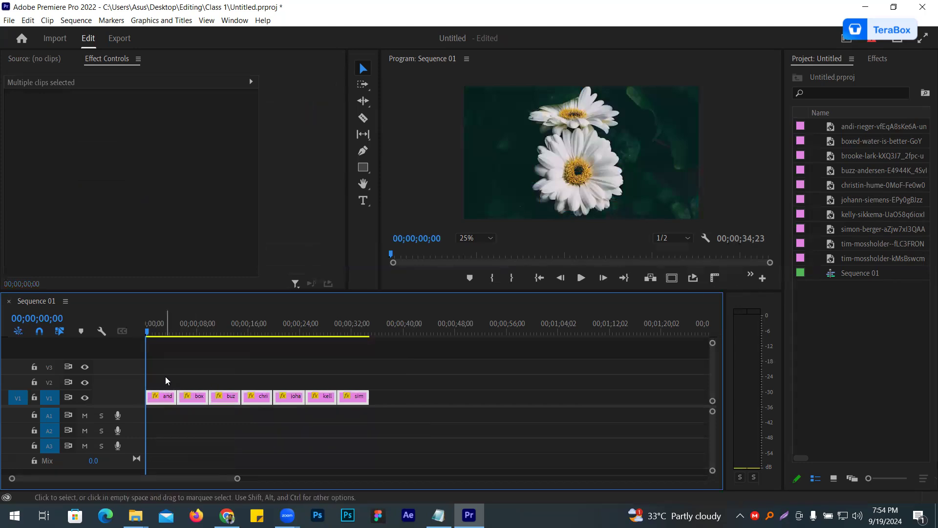
{"action": "key", "text": "alt"}
{"action": "left_click", "coordinate": [288, 454]}
{"action": "left_click_drag", "start_coordinate": [423, 434], "coordinate": [166, 382]}
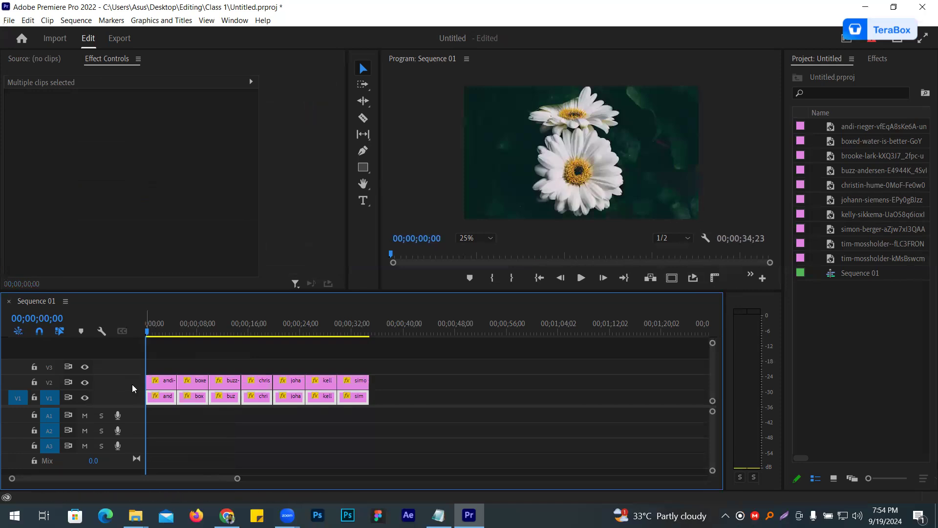
- Hide the output of track V2 and select the daisy clip on V1
{"action": "left_click", "coordinate": [86, 382]}
{"action": "left_click", "coordinate": [181, 413]}
{"action": "left_click", "coordinate": [196, 397]}
{"action": "left_click", "coordinate": [228, 396]}
{"action": "left_click", "coordinate": [257, 397]}
{"action": "left_click", "coordinate": [290, 397]}
{"action": "left_click", "coordinate": [333, 397]}
{"action": "left_click", "coordinate": [325, 397]}
{"action": "left_click", "coordinate": [349, 396]}
{"action": "left_click", "coordinate": [171, 395]}
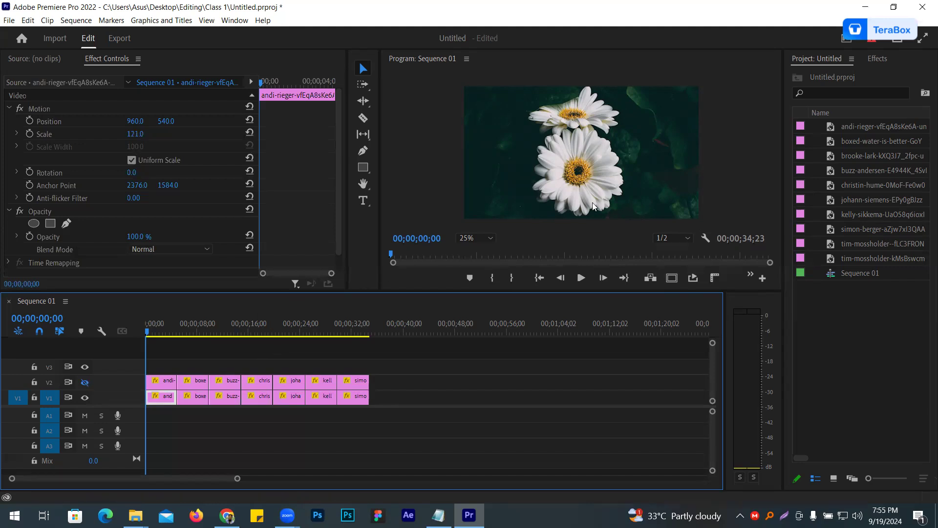
- Search the effects for "blur" and apply Gaussian Blur to the daisy clip on V1
{"action": "left_click", "coordinate": [877, 59]}
{"action": "left_click", "coordinate": [833, 75]}
{"action": "type", "text": "blu"}
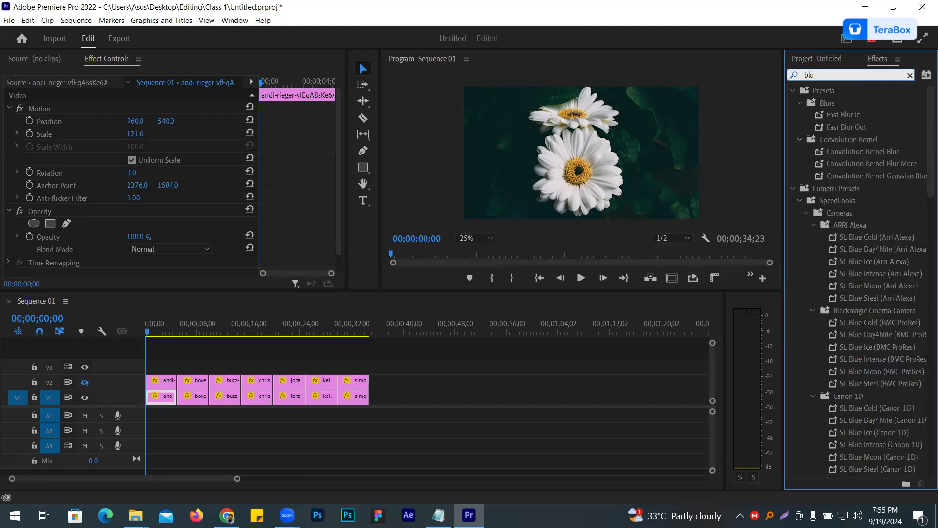
{"action": "type", "text": "r"}
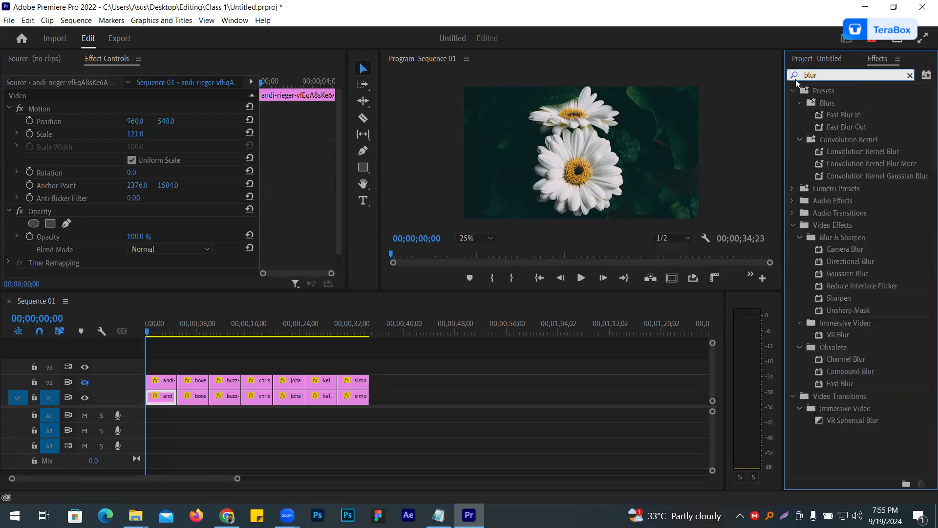
{"action": "left_click", "coordinate": [848, 272]}
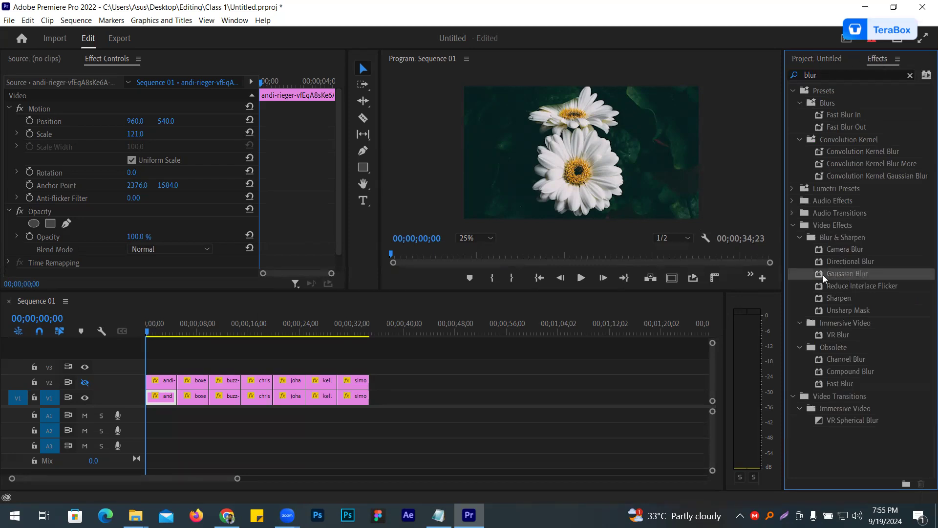
{"action": "left_click_drag", "start_coordinate": [838, 272], "coordinate": [158, 396]}
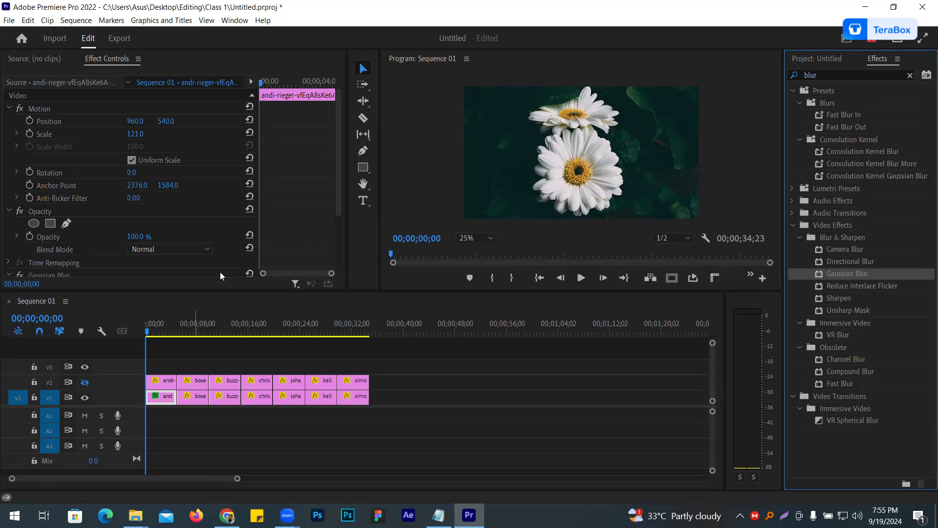
- Set the Gaussian Blur blurriness of the V1 daisy clip to 73, with horizontal and vertical blur dimensions
{"action": "scroll", "coordinate": [295, 201], "scroll_direction": "down", "scroll_amount": 1}
{"action": "scroll", "coordinate": [254, 205], "scroll_direction": "down", "scroll_amount": 2}
{"action": "left_click", "coordinate": [132, 228]}
{"action": "mouse_move", "coordinate": [132, 228]}
{"action": "left_mouse_down"}
{"action": "mouse_move", "coordinate": [169, 227]}
{"action": "mouse_move", "coordinate": [144, 229]}
{"action": "left_mouse_up"}
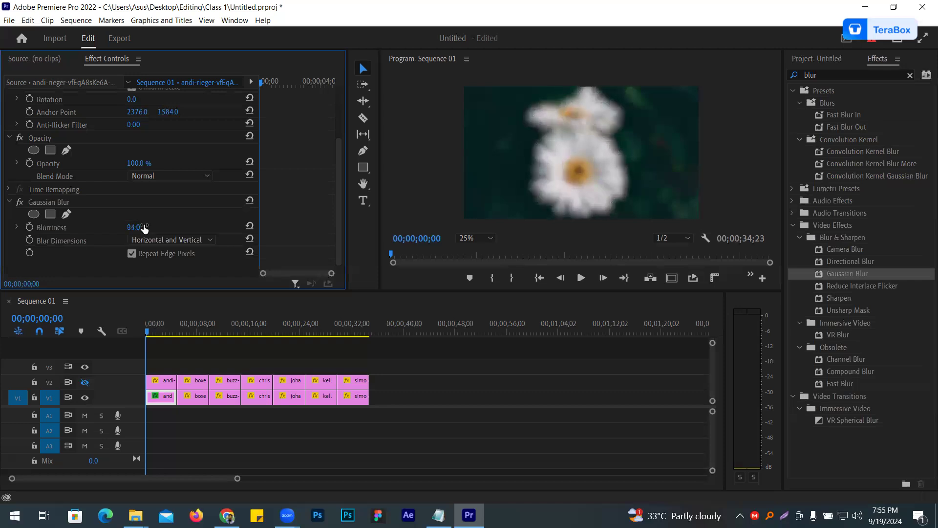
{"action": "left_click", "coordinate": [167, 240]}
{"action": "left_click", "coordinate": [168, 240]}
{"action": "mouse_move", "coordinate": [130, 227]}
{"action": "left_mouse_down"}
{"action": "mouse_move", "coordinate": [122, 228]}
{"action": "mouse_move", "coordinate": [132, 227]}
{"action": "left_mouse_up"}
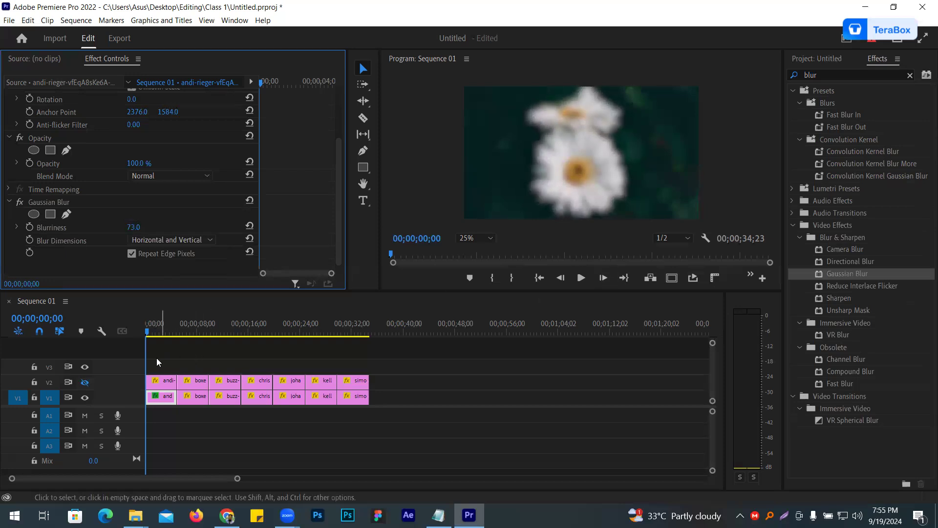
- Apply Gaussian Blur to the waterfall clip on V1 and set its blurriness to 51
{"action": "left_click_drag", "start_coordinate": [147, 332], "coordinate": [190, 352]}
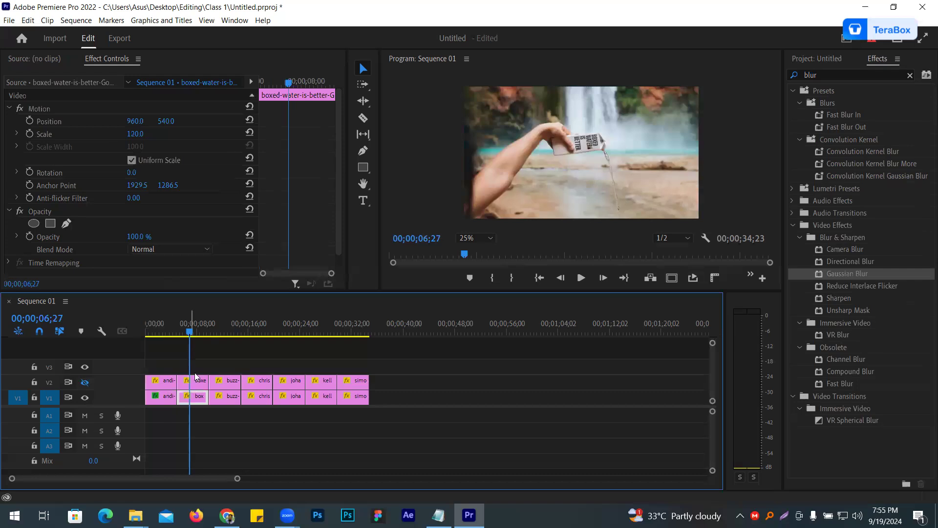
{"action": "left_click_drag", "start_coordinate": [841, 275], "coordinate": [197, 400]}
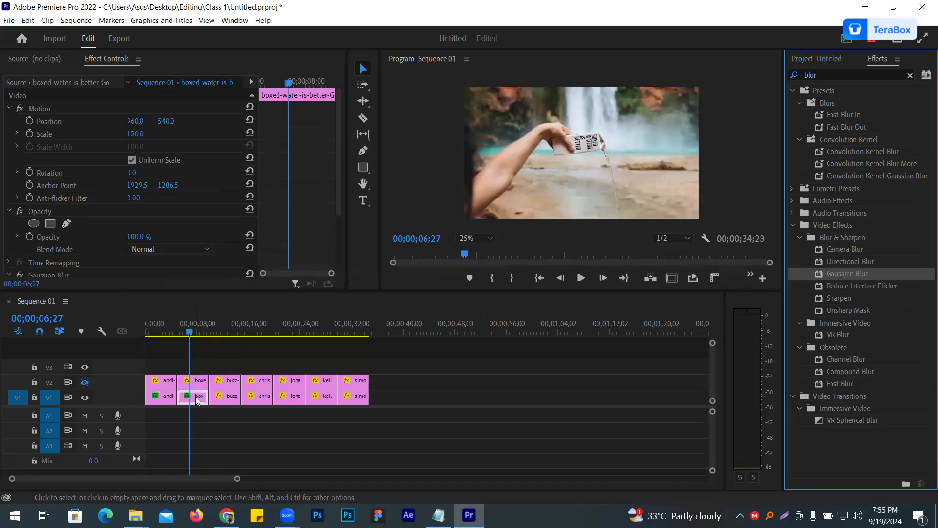
{"action": "scroll", "coordinate": [174, 205], "scroll_direction": "down", "scroll_amount": 6}
{"action": "left_click_drag", "start_coordinate": [133, 228], "coordinate": [144, 229]}
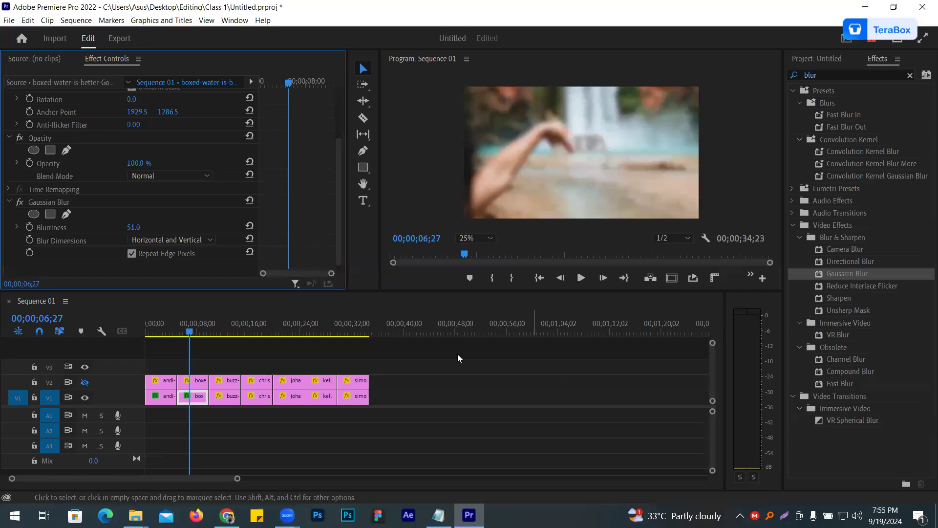
- Copy the Gaussian Blur effect from the V1 waterfall clip and paste it onto the remaining five V1 clips
{"action": "left_click", "coordinate": [57, 202]}
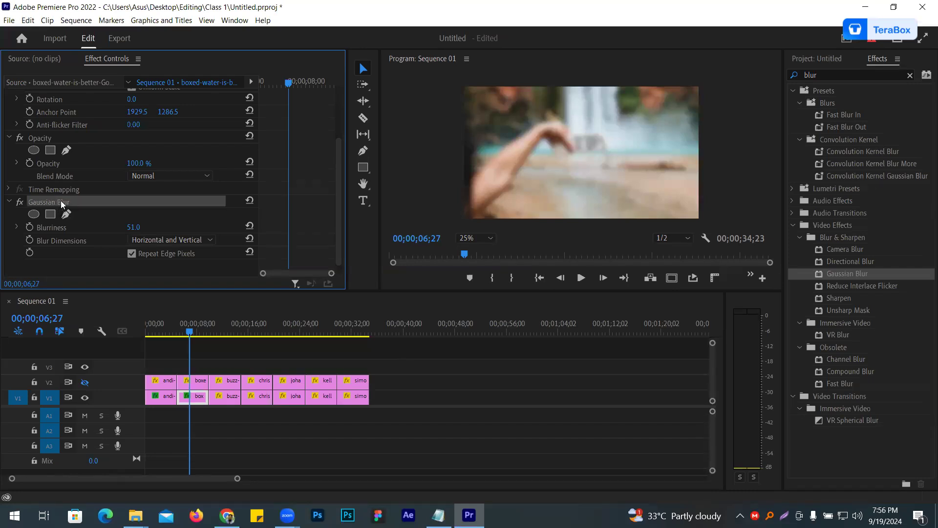
{"action": "right_click", "coordinate": [62, 204]}
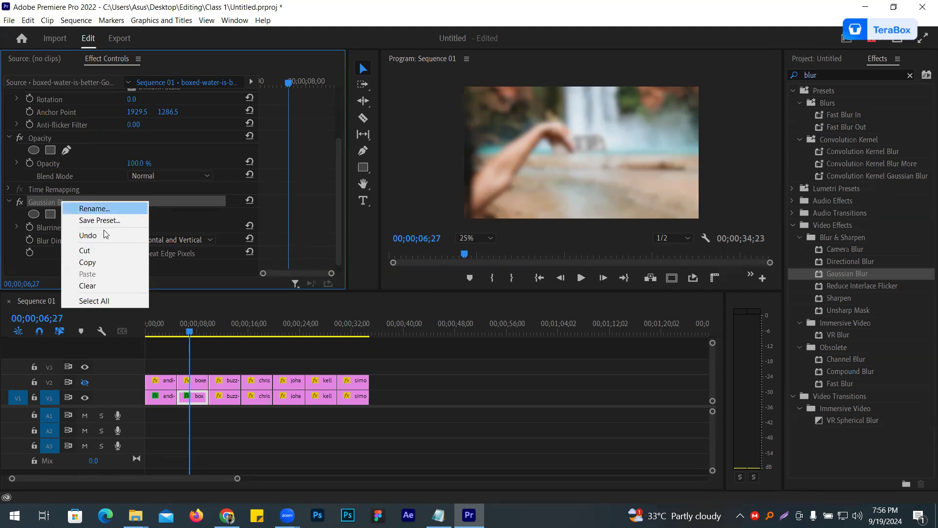
{"action": "left_click", "coordinate": [102, 264]}
{"action": "left_click", "coordinate": [355, 415]}
{"action": "left_click_drag", "start_coordinate": [355, 415], "coordinate": [224, 390]}
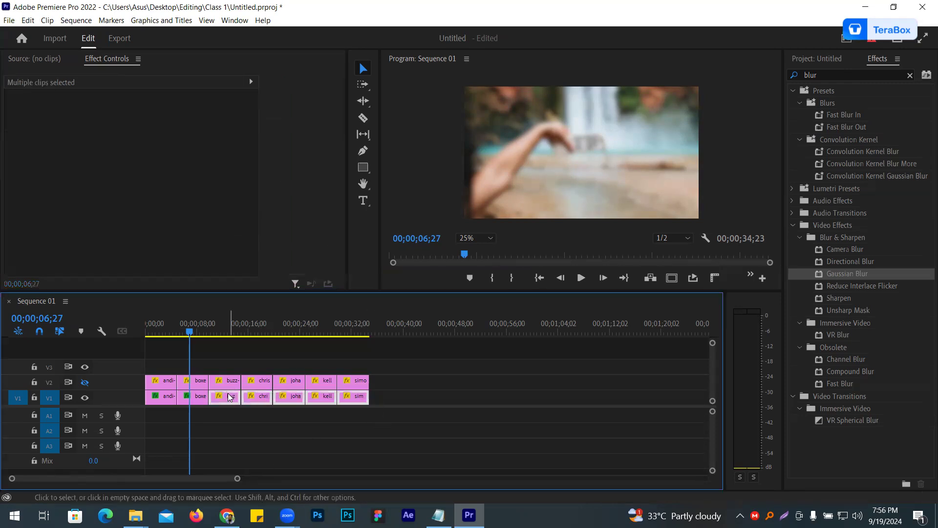
{"action": "key", "text": "ctrl+v"}
- Set the Gaussian Blur blurriness to 45 on the V1 lava coast clip and 49 on the V1 hands clip
{"action": "left_click", "coordinate": [221, 395]}
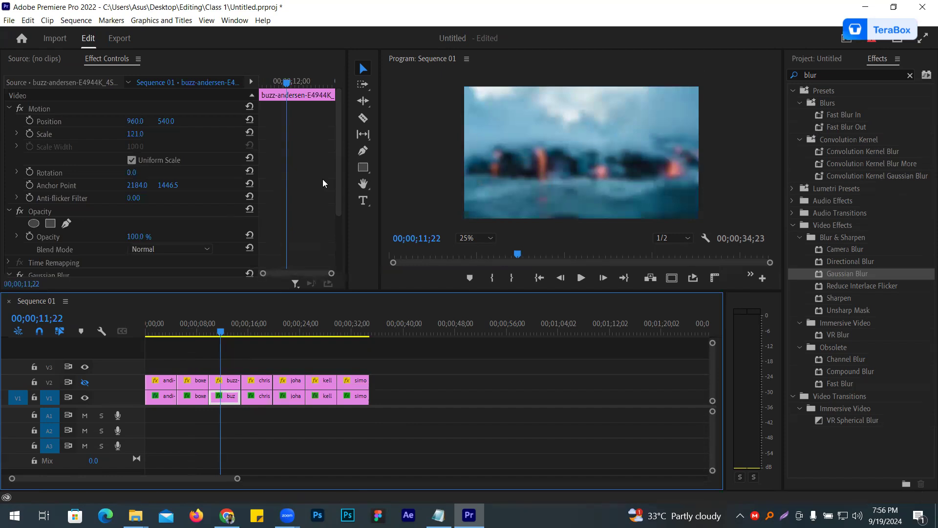
{"action": "scroll", "coordinate": [324, 185], "scroll_direction": "down", "scroll_amount": 5}
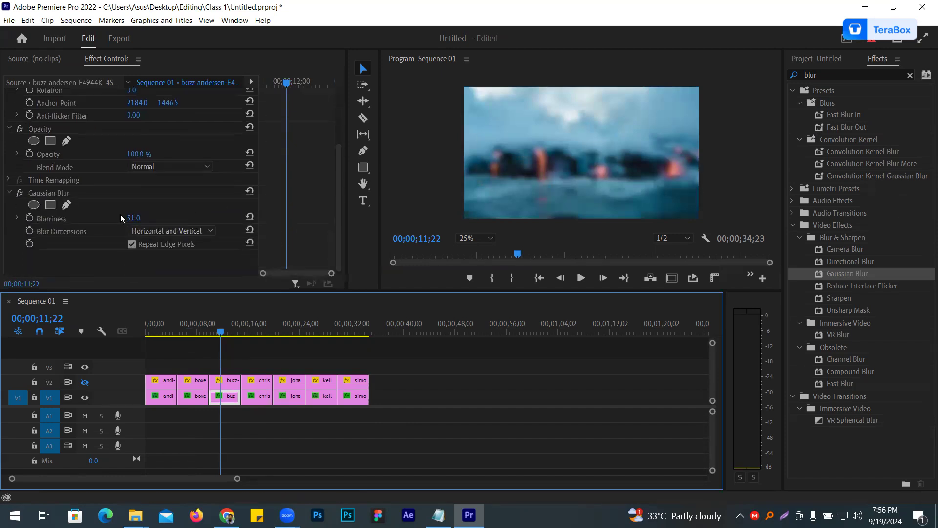
{"action": "mouse_move", "coordinate": [133, 219]}
{"action": "left_mouse_down"}
{"action": "mouse_move", "coordinate": [123, 218]}
{"action": "mouse_move", "coordinate": [145, 218]}
{"action": "left_mouse_up"}
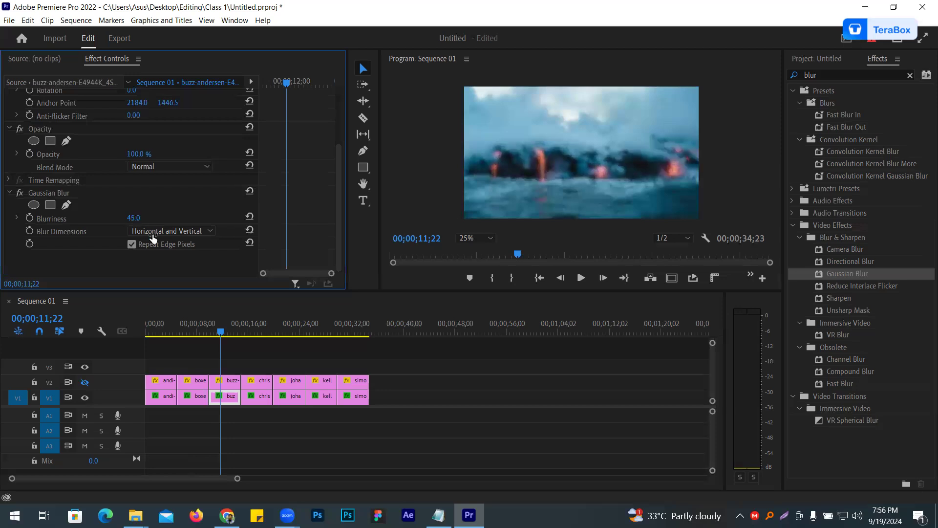
{"action": "left_click", "coordinate": [264, 333]}
{"action": "left_click", "coordinate": [265, 398]}
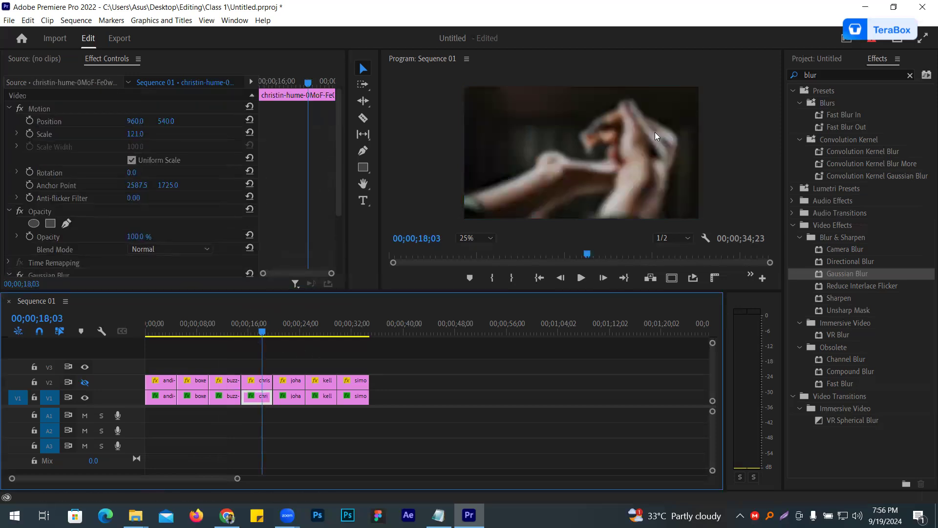
{"action": "scroll", "coordinate": [150, 202], "scroll_direction": "down", "scroll_amount": 3}
{"action": "mouse_move", "coordinate": [134, 218]}
{"action": "left_mouse_down"}
{"action": "mouse_move", "coordinate": [117, 217]}
{"action": "mouse_move", "coordinate": [132, 218]}
{"action": "left_mouse_up"}
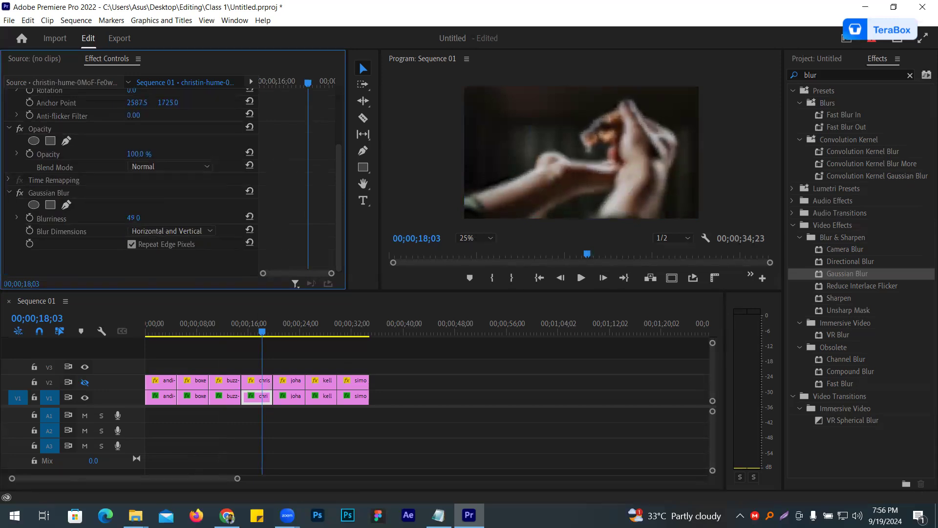
- Set the Gaussian Blur blurriness to 25 on the V1 tree clip and 27 on the V1 bottles clip
{"action": "left_click", "coordinate": [295, 326]}
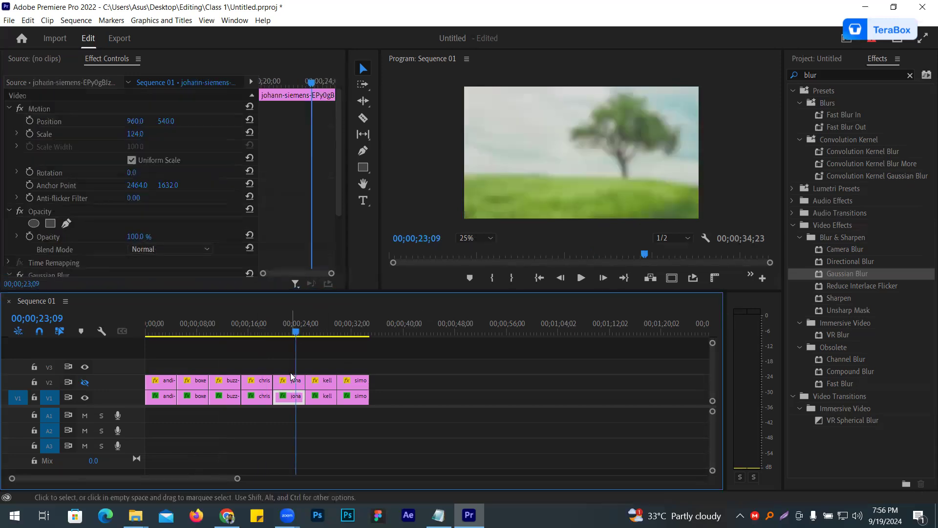
{"action": "scroll", "coordinate": [173, 200], "scroll_direction": "down", "scroll_amount": 3}
{"action": "left_click", "coordinate": [132, 218]}
{"action": "left_click_drag", "start_coordinate": [132, 218], "coordinate": [124, 219]}
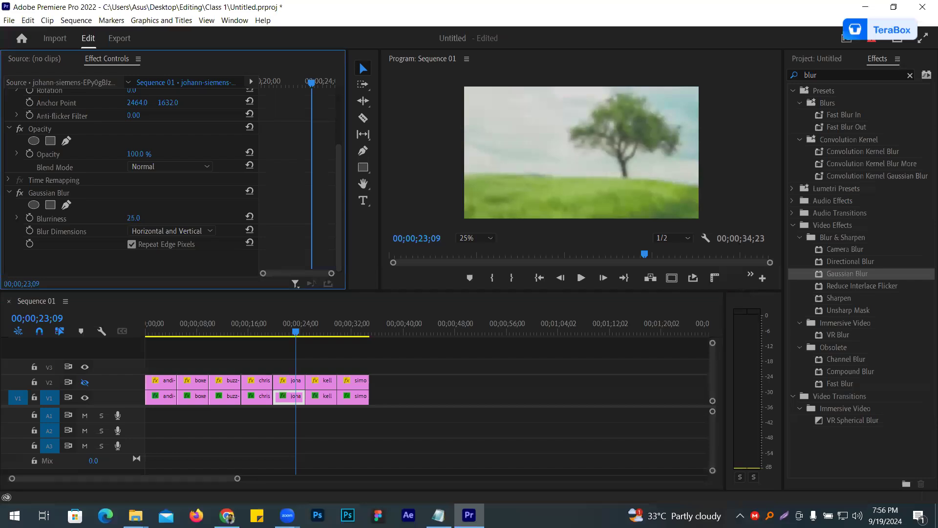
{"action": "left_click", "coordinate": [316, 325]}
{"action": "left_click", "coordinate": [321, 399]}
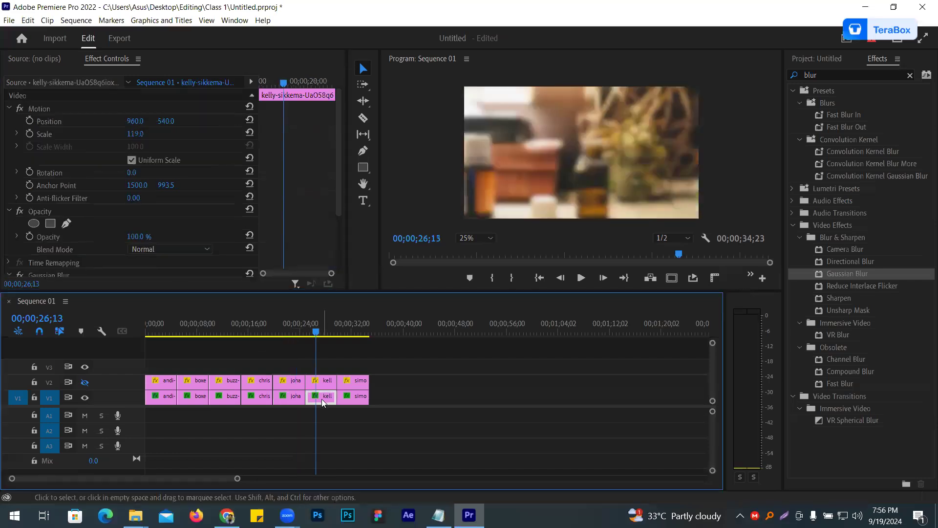
{"action": "scroll", "coordinate": [181, 199], "scroll_direction": "down", "scroll_amount": 3}
{"action": "left_click_drag", "start_coordinate": [129, 219], "coordinate": [120, 219]}
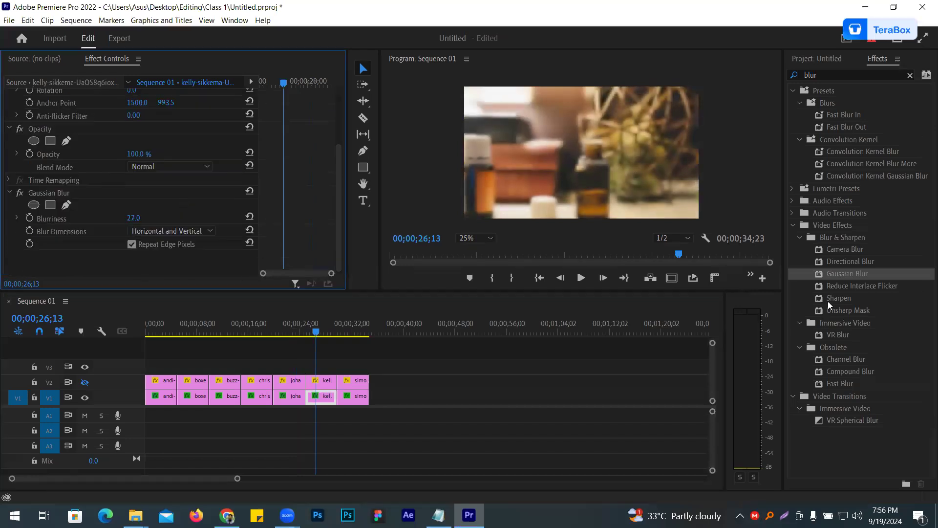
- Set the Gaussian Blur blurriness of the V1 mountain landscape clip to 36
{"action": "left_click", "coordinate": [359, 334]}
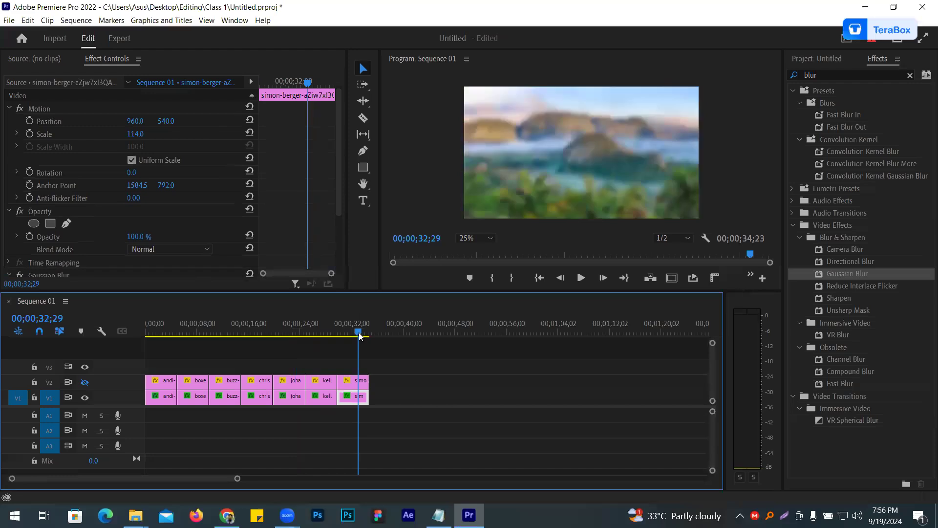
{"action": "scroll", "coordinate": [169, 218], "scroll_direction": "down", "scroll_amount": 3}
{"action": "left_click_drag", "start_coordinate": [135, 219], "coordinate": [121, 219]}
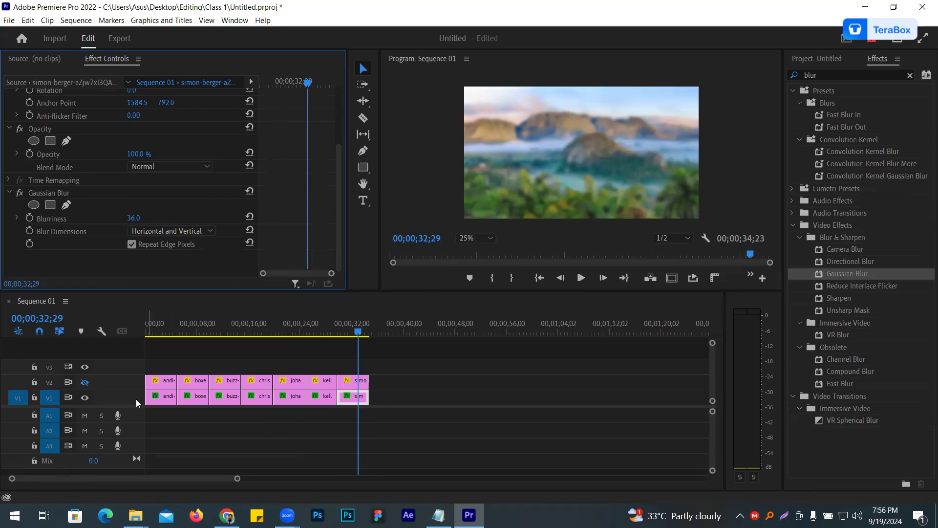
- Turn the output of track V2 back on and set the V2 daisy clip's scale to 78
{"action": "left_click", "coordinate": [84, 382]}
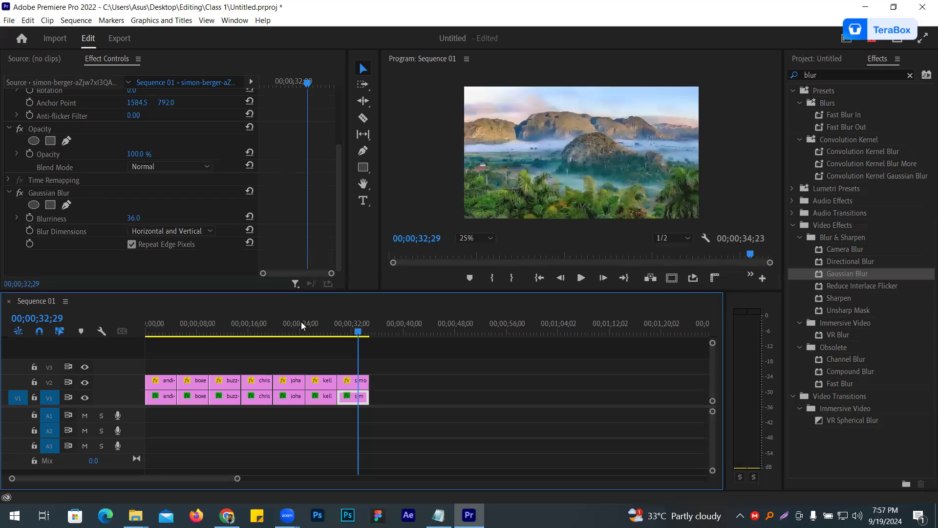
{"action": "left_click", "coordinate": [157, 396]}
{"action": "left_click", "coordinate": [166, 381]}
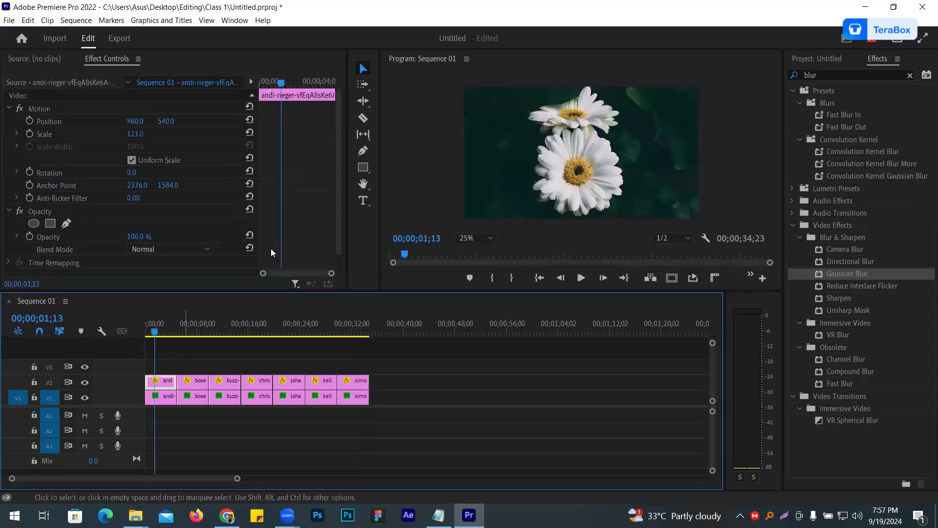
{"action": "left_click_drag", "start_coordinate": [140, 136], "coordinate": [119, 137]}
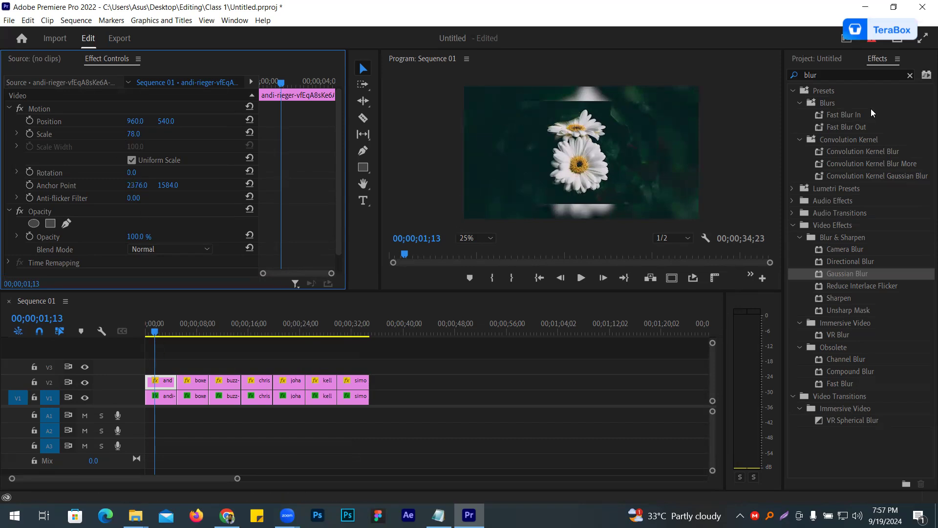
- Search the effects for "radial" and apply Radial Shadow to the daisy clip on V2
{"action": "left_click", "coordinate": [906, 76]}
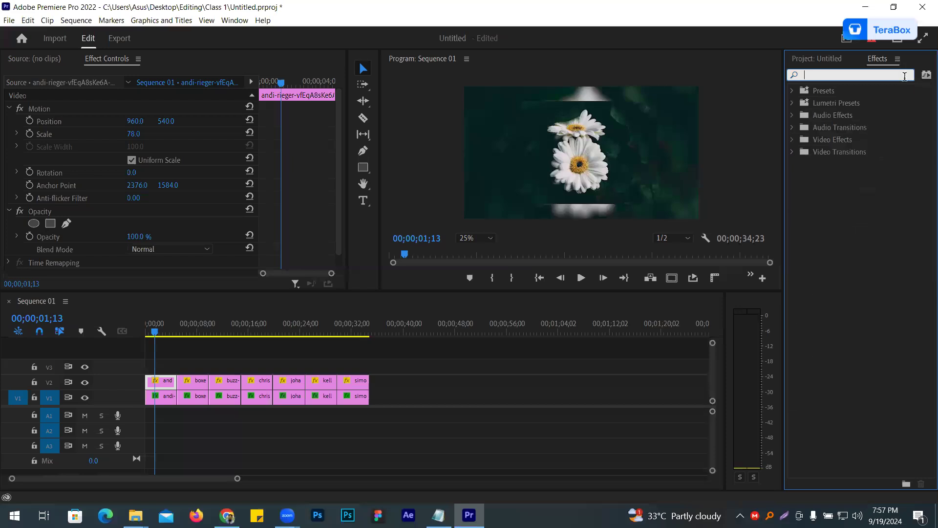
{"action": "type", "text": "r"}
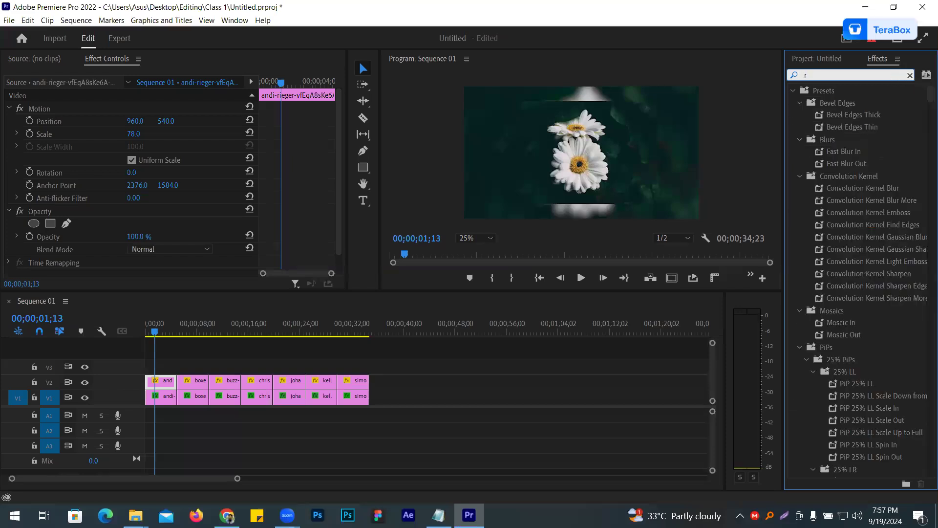
{"action": "type", "text": "adial"}
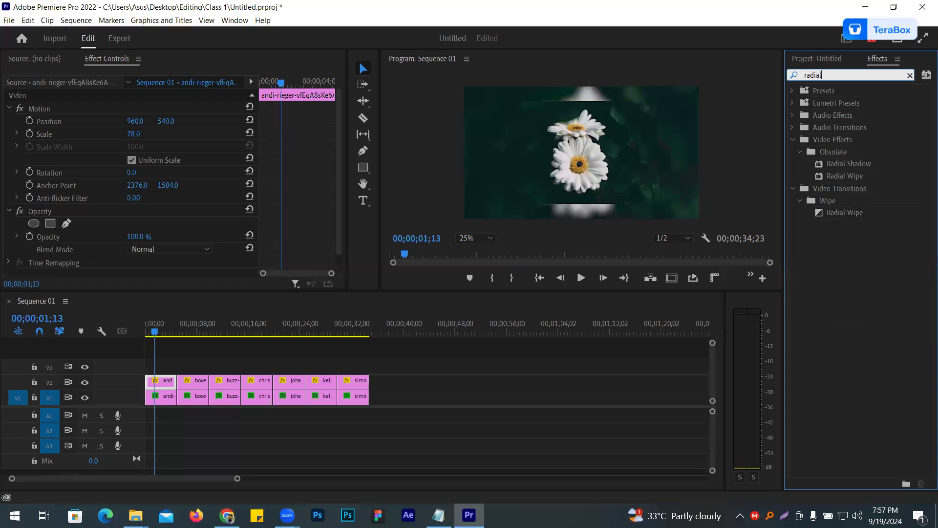
{"action": "left_click", "coordinate": [839, 167]}
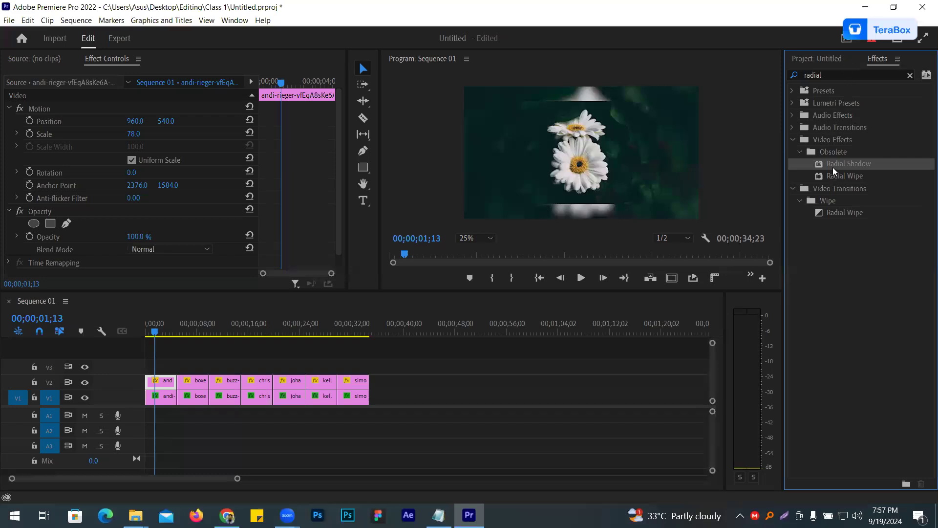
{"action": "left_click_drag", "start_coordinate": [832, 163], "coordinate": [159, 383]}
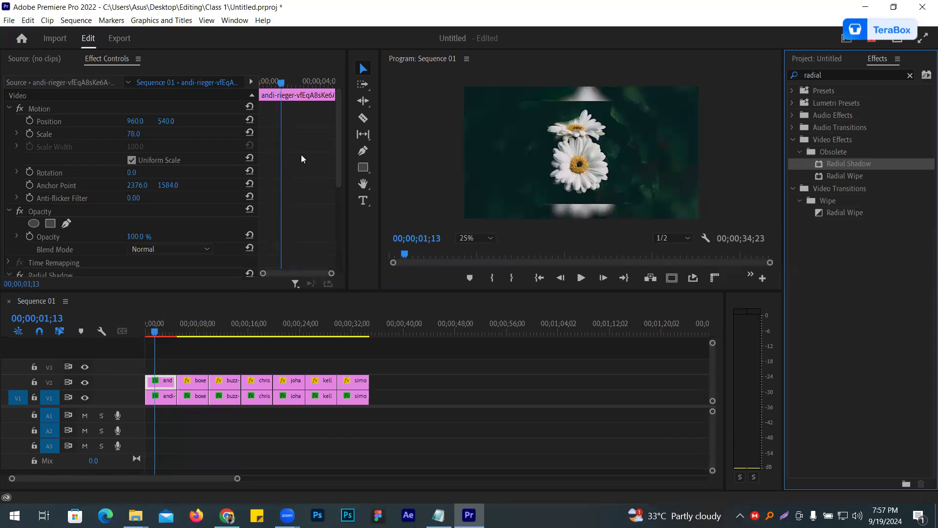
- Set the V2 daisy clip's Radial Shadow to white (FFFFFF) at 100% opacity with Resize Layer enabled
{"action": "left_click_drag", "start_coordinate": [336, 161], "coordinate": [327, 262]}
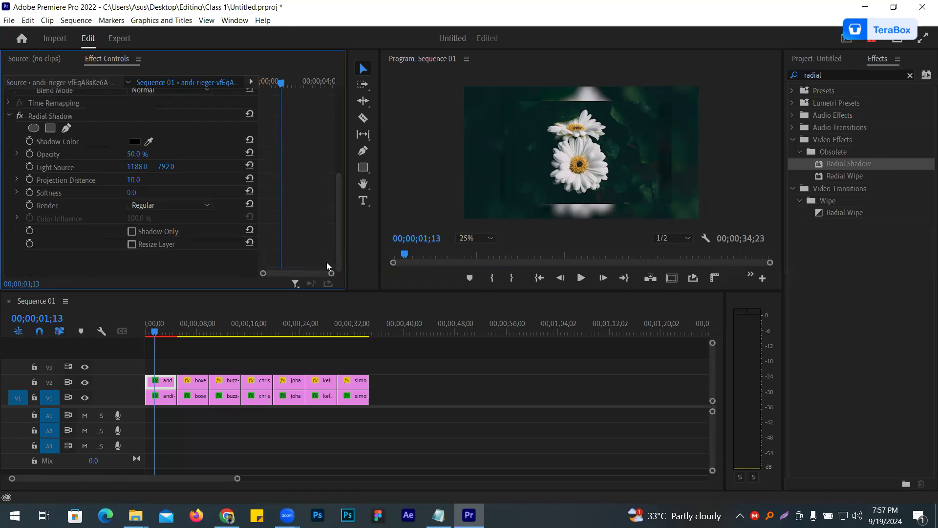
{"action": "left_click", "coordinate": [135, 142]}
{"action": "left_click_drag", "start_coordinate": [324, 325], "coordinate": [308, 337]}
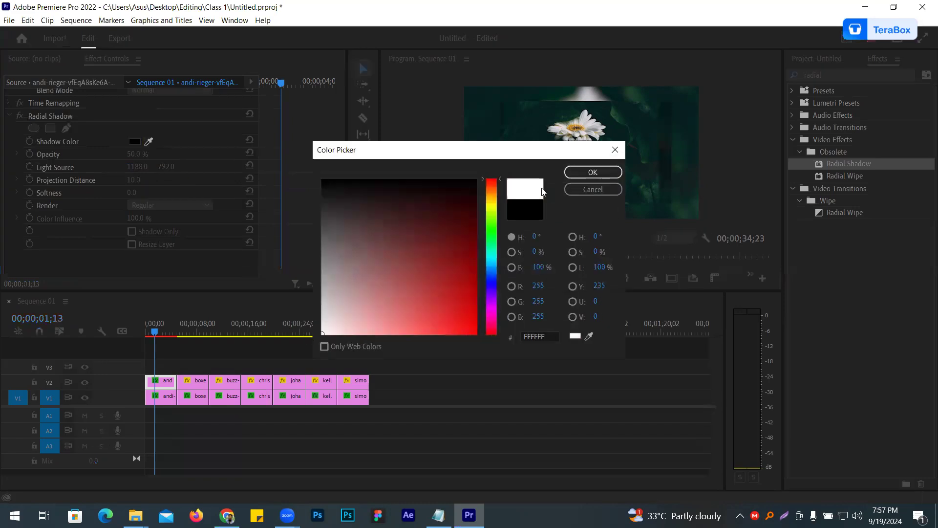
{"action": "left_click", "coordinate": [581, 173]}
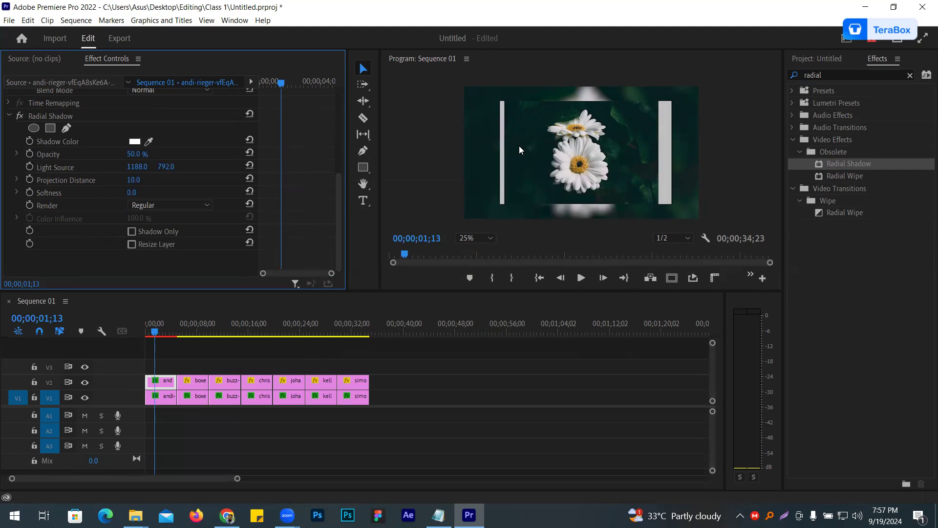
{"action": "left_click_drag", "start_coordinate": [133, 154], "coordinate": [164, 155]}
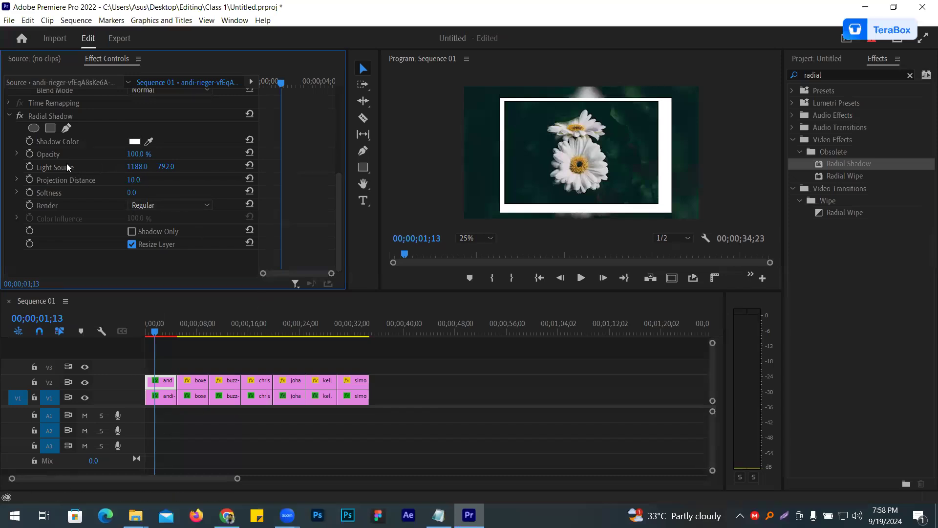
- Set the Radial Shadow light source of the V2 daisy clip to 2280, 1240 to even out the white border
{"action": "left_click_drag", "start_coordinate": [132, 167], "coordinate": [584, 167]}
{"action": "left_click_drag", "start_coordinate": [163, 167], "coordinate": [381, 167]}
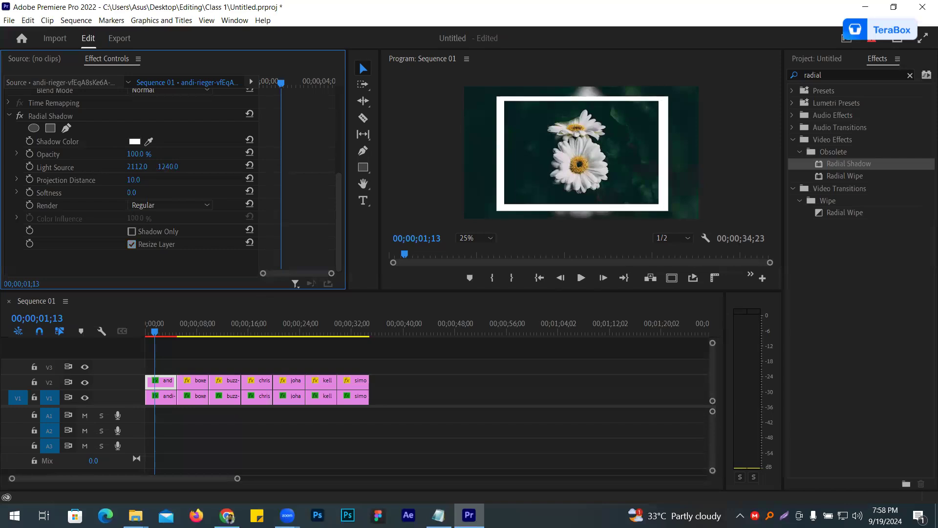
{"action": "left_click_drag", "start_coordinate": [135, 167], "coordinate": [217, 167]}
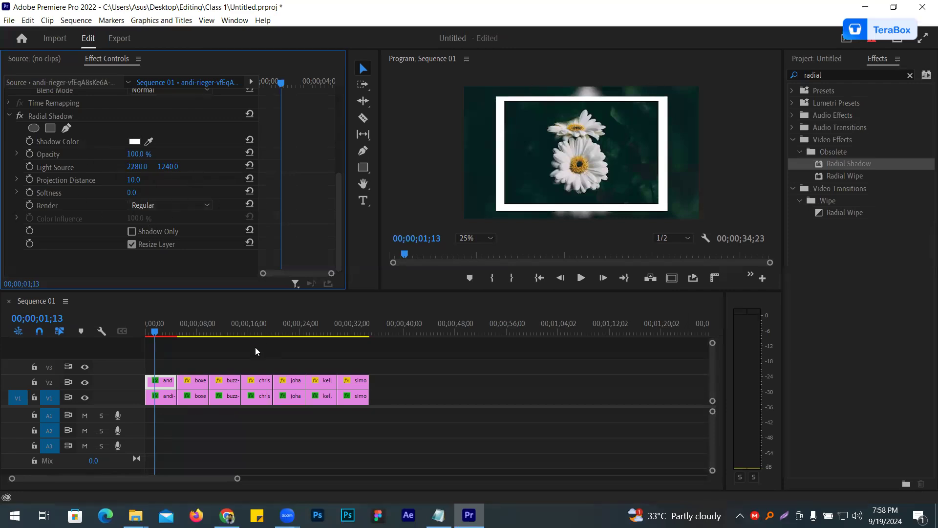
- Set the scale of the V2 waterfall clip to 81 and apply Radial Shadow to it
{"action": "left_click", "coordinate": [186, 329]}
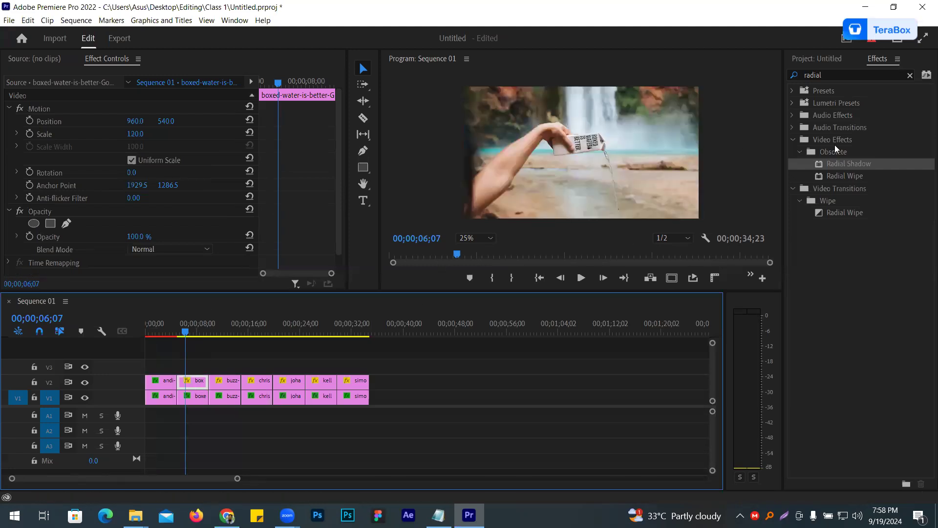
{"action": "left_click_drag", "start_coordinate": [137, 134], "coordinate": [117, 133]}
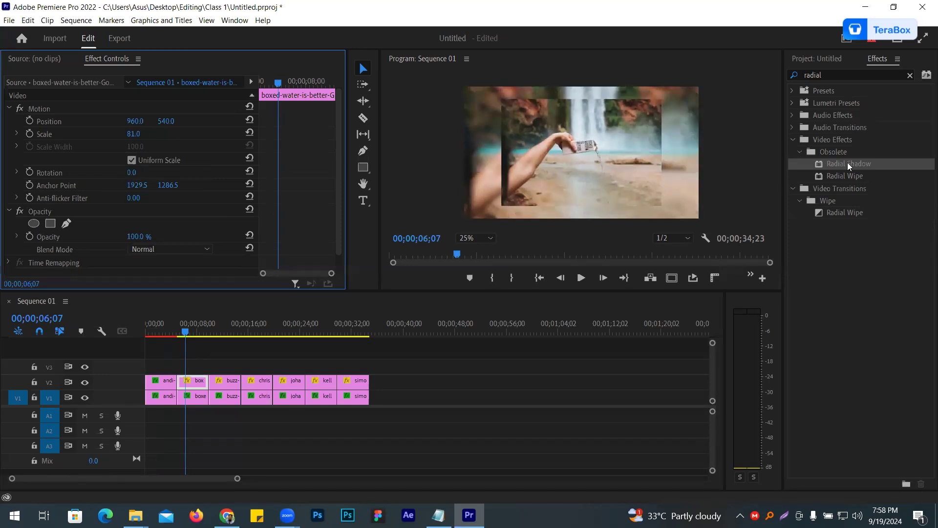
{"action": "double_click", "coordinate": [823, 76]}
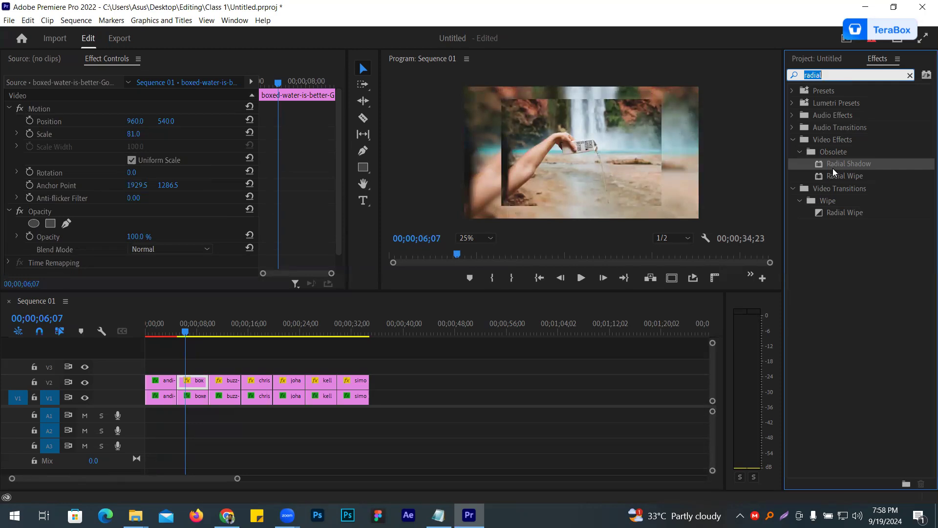
{"action": "left_click_drag", "start_coordinate": [832, 166], "coordinate": [198, 383]}
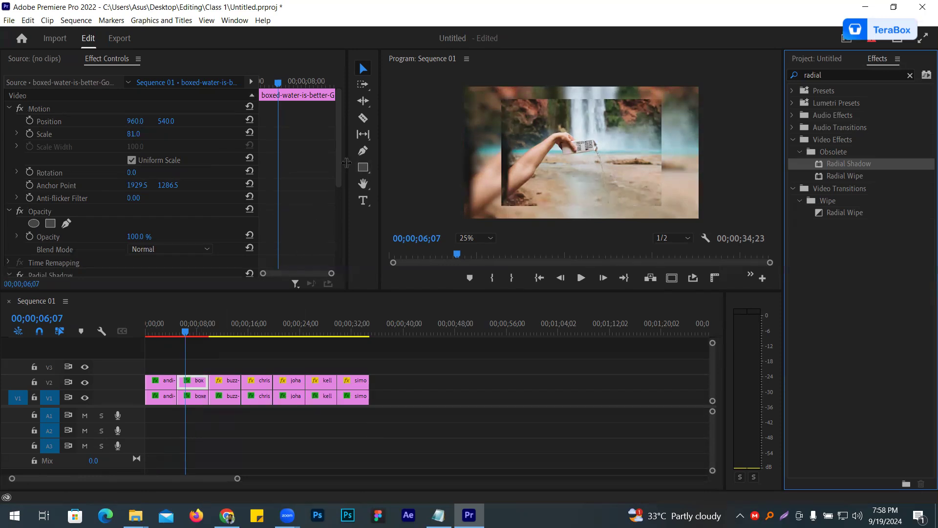
- Set the Radial Shadow colour of the V2 waterfall clip to yellow-green C5CC0E
{"action": "left_click_drag", "start_coordinate": [339, 163], "coordinate": [329, 256]}
{"action": "left_click", "coordinate": [134, 141]}
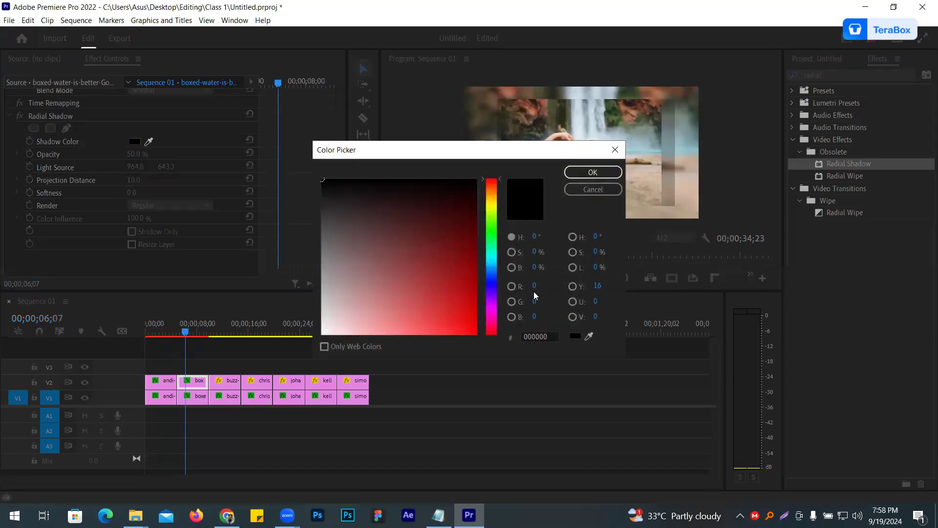
{"action": "mouse_move", "coordinate": [426, 292]}
{"action": "left_mouse_down"}
{"action": "mouse_move", "coordinate": [352, 318]}
{"action": "mouse_move", "coordinate": [326, 306]}
{"action": "mouse_move", "coordinate": [324, 256]}
{"action": "mouse_move", "coordinate": [324, 320]}
{"action": "left_mouse_up"}
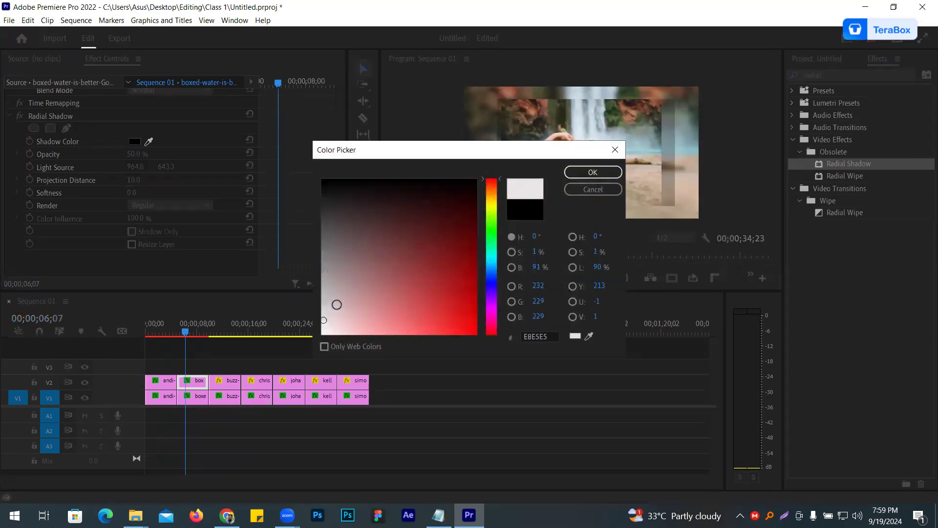
{"action": "left_click", "coordinate": [459, 229]}
{"action": "left_click_drag", "start_coordinate": [493, 231], "coordinate": [492, 205]}
{"action": "left_click_drag", "start_coordinate": [468, 239], "coordinate": [466, 303]}
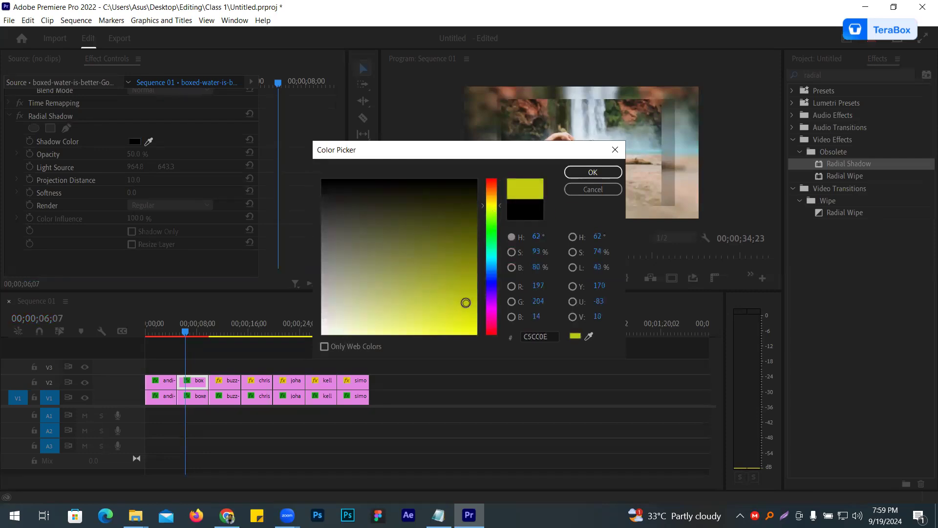
{"action": "left_click", "coordinate": [594, 173]}
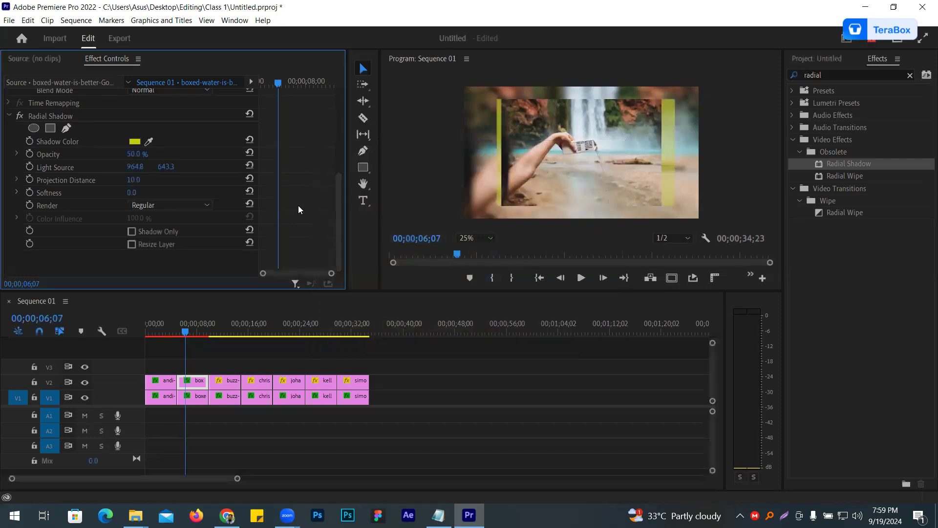
- Give the waterfall clip's Radial Shadow 100% opacity, Resize Layer, projection distance 12 and light source 1948.7, 1018.3
{"action": "left_click_drag", "start_coordinate": [128, 154], "coordinate": [144, 154]}
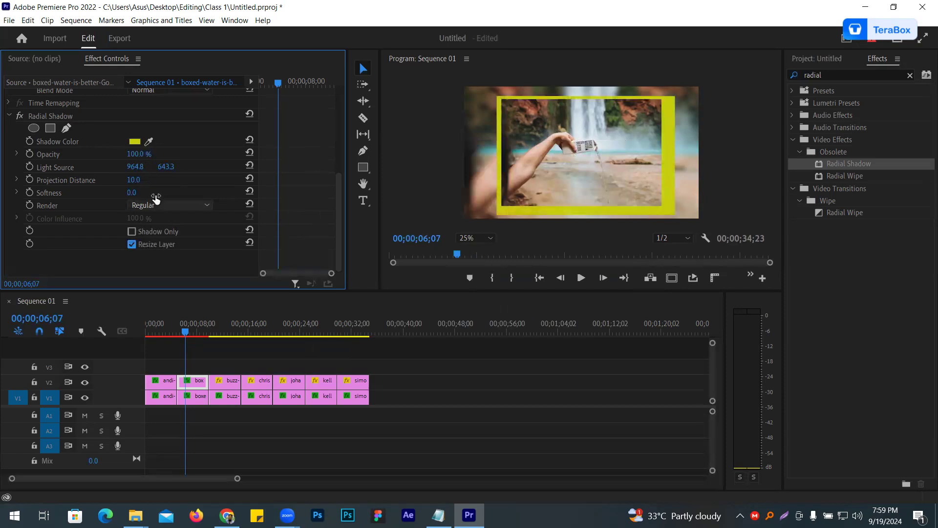
{"action": "left_click_drag", "start_coordinate": [135, 167], "coordinate": [580, 167]}
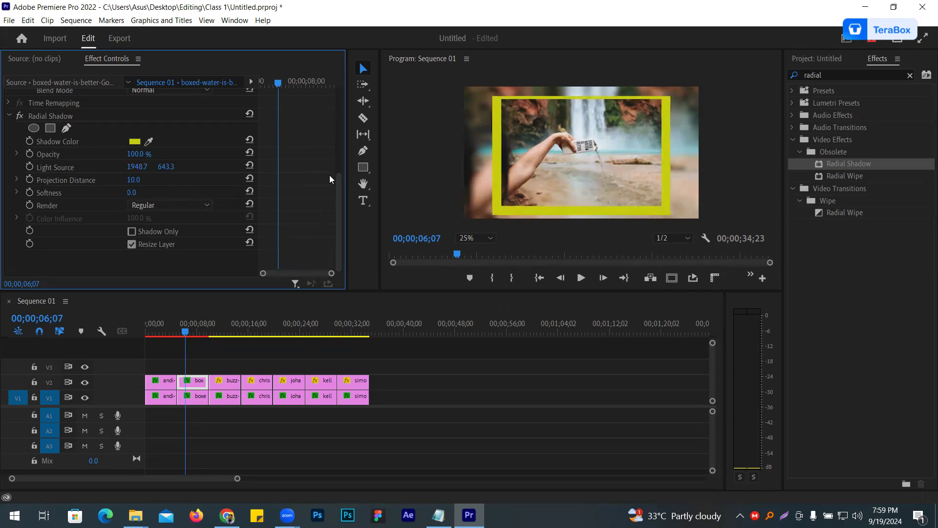
{"action": "left_click_drag", "start_coordinate": [131, 181], "coordinate": [288, 167]}
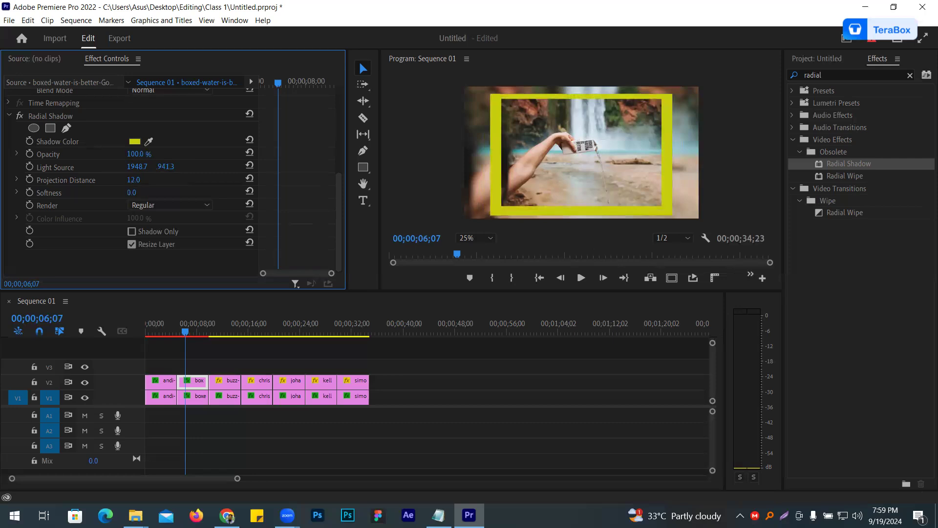
{"action": "left_click_drag", "start_coordinate": [167, 167], "coordinate": [206, 167]}
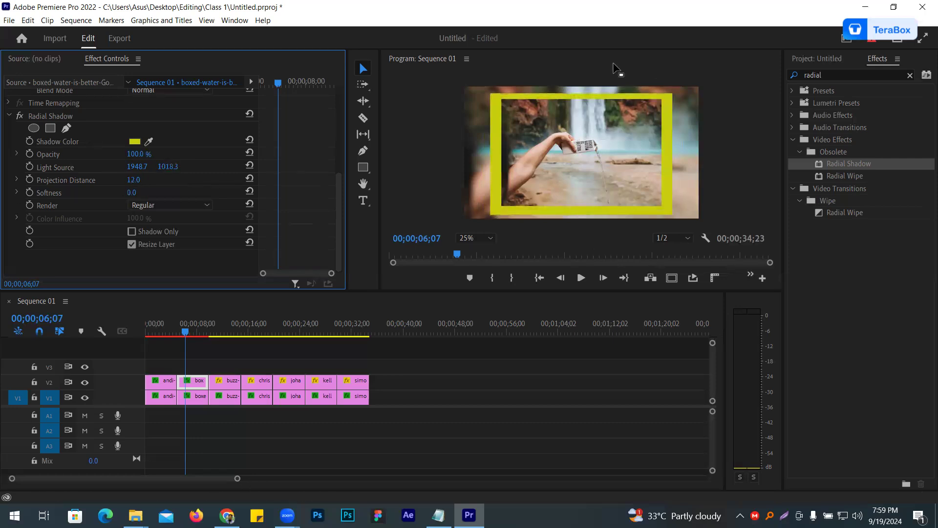
- Copy the Radial Shadow effect from the V2 waterfall clip onto the five clips after it on V2
{"action": "left_click_drag", "start_coordinate": [186, 332], "coordinate": [146, 348]}
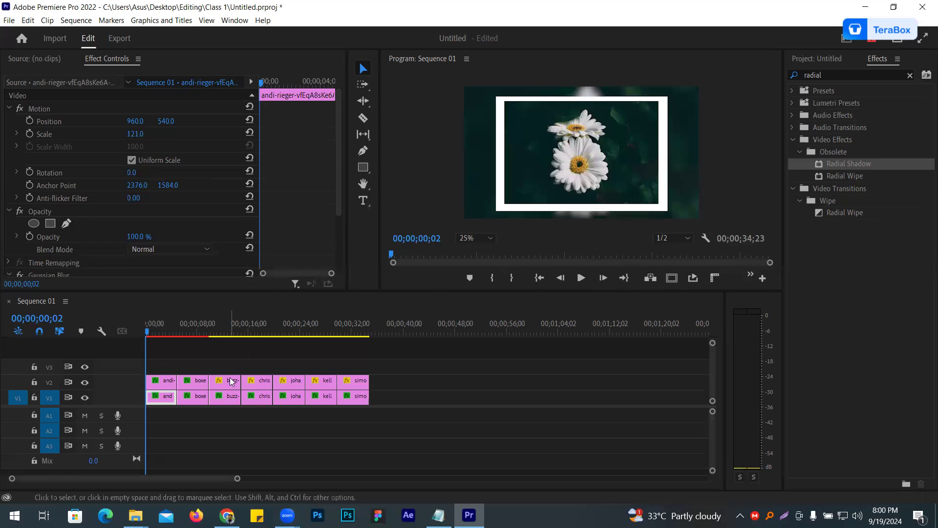
{"action": "left_click", "coordinate": [195, 384]}
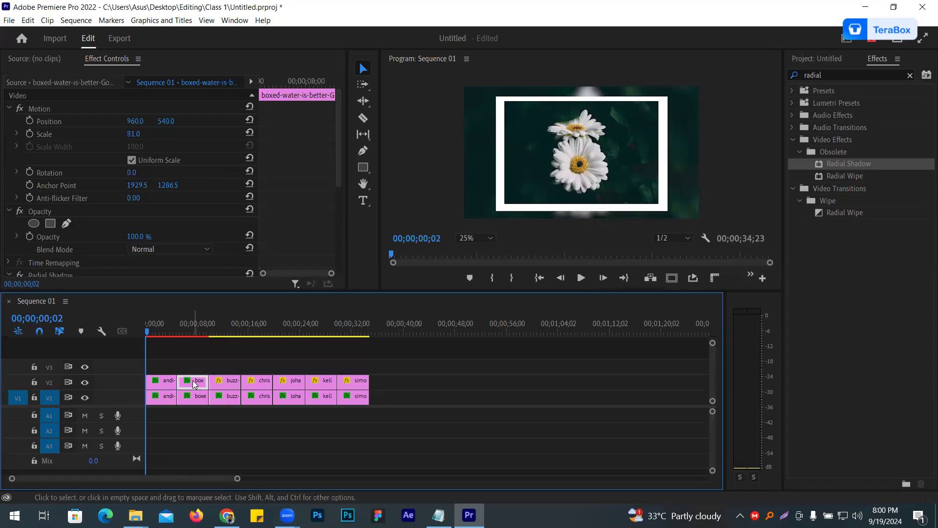
{"action": "left_click_drag", "start_coordinate": [197, 325], "coordinate": [191, 325]}
{"action": "left_click_drag", "start_coordinate": [336, 162], "coordinate": [335, 210]}
{"action": "left_click", "coordinate": [53, 192]}
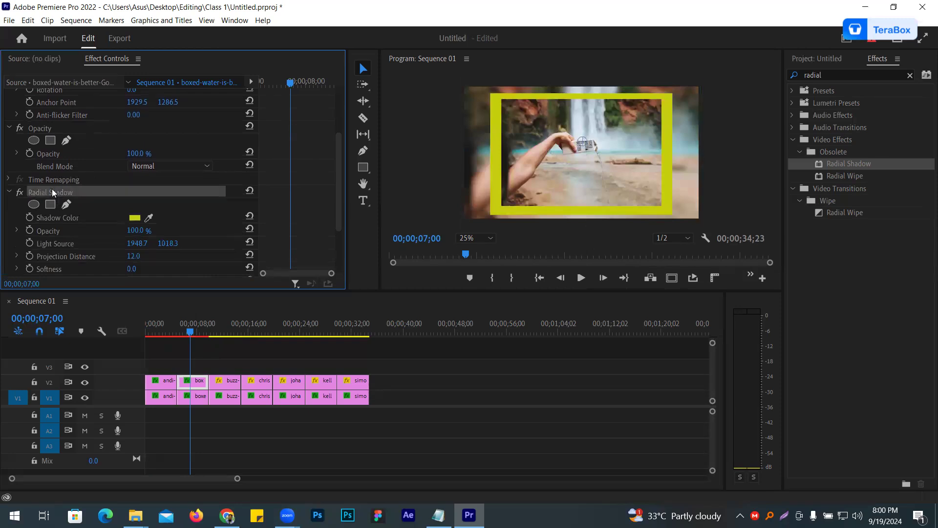
{"action": "right_click", "coordinate": [53, 193]}
{"action": "left_click", "coordinate": [86, 246]}
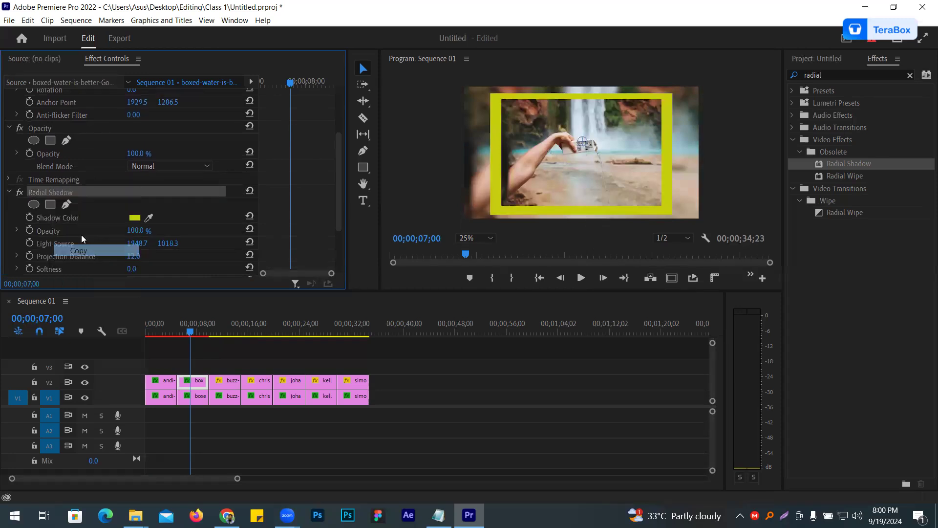
{"action": "left_click_drag", "start_coordinate": [222, 366], "coordinate": [359, 387]}
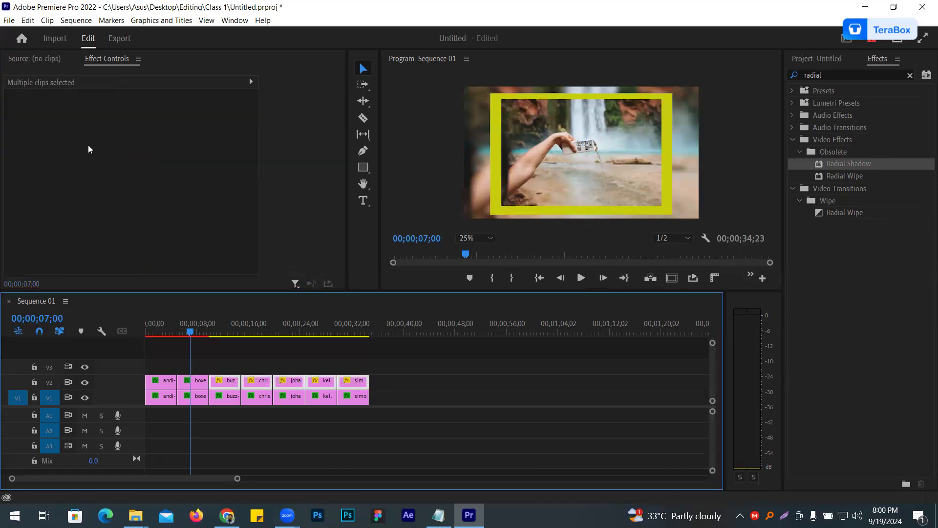
{"action": "key", "text": "ctrl+v"}
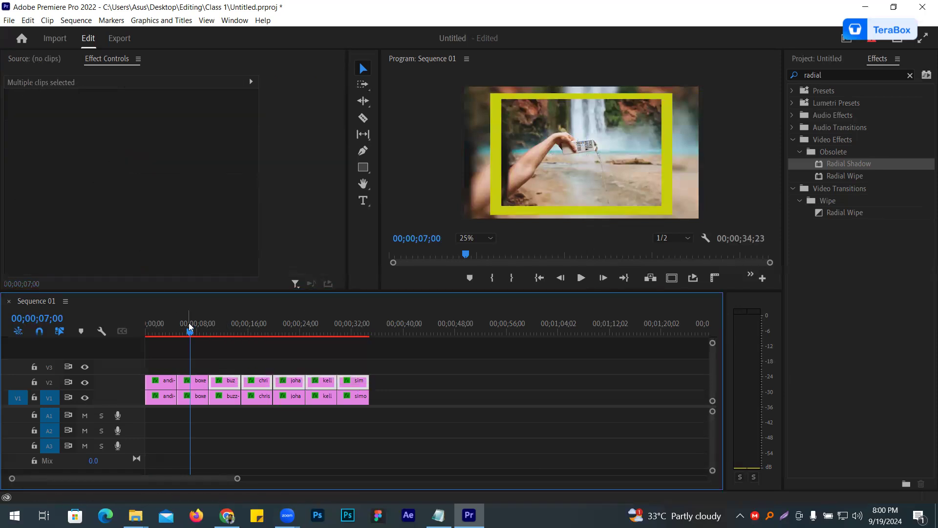
{"action": "left_click", "coordinate": [225, 371]}
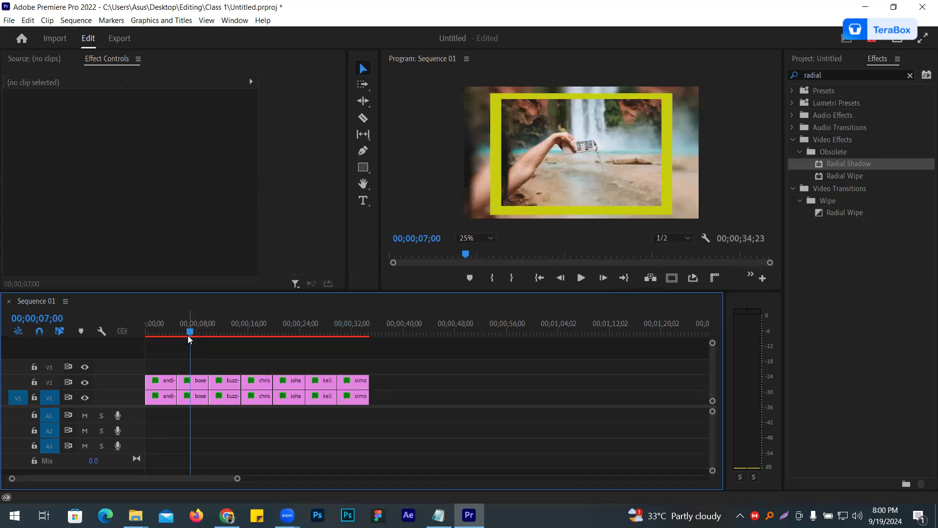
- Copy the Motion settings from the V2 waterfall clip onto the five following V2 clips and check the hands photo
{"action": "left_click", "coordinate": [192, 381]}
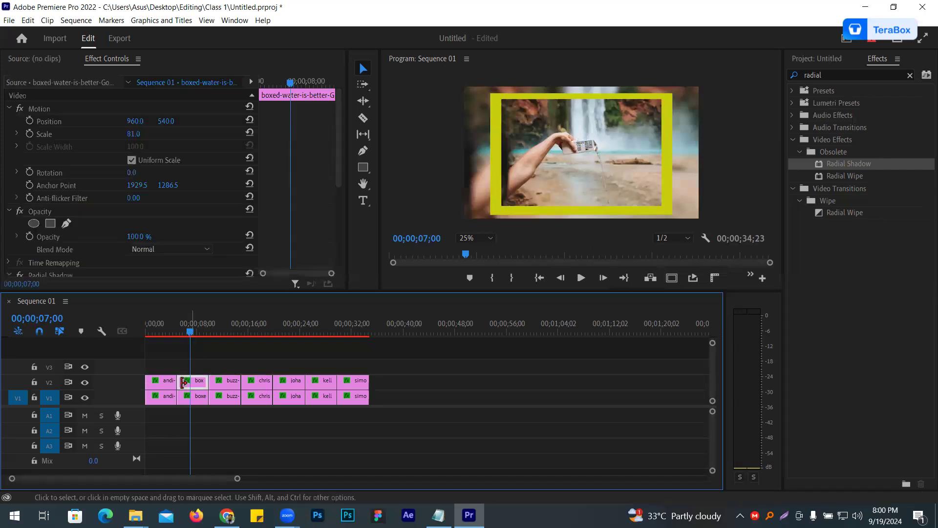
{"action": "left_click", "coordinate": [43, 106]}
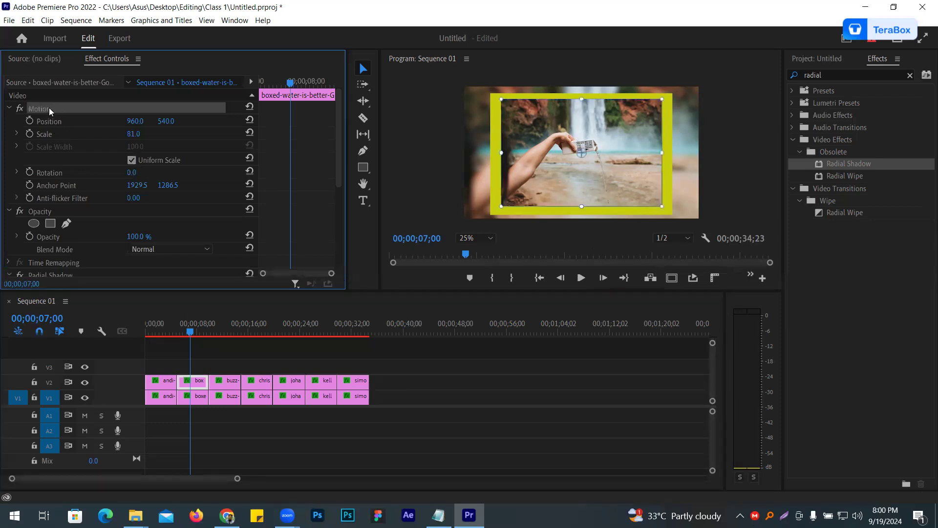
{"action": "left_click", "coordinate": [8, 108]}
{"action": "left_click", "coordinate": [7, 108]}
{"action": "right_click", "coordinate": [59, 108]}
{"action": "left_click", "coordinate": [87, 172]}
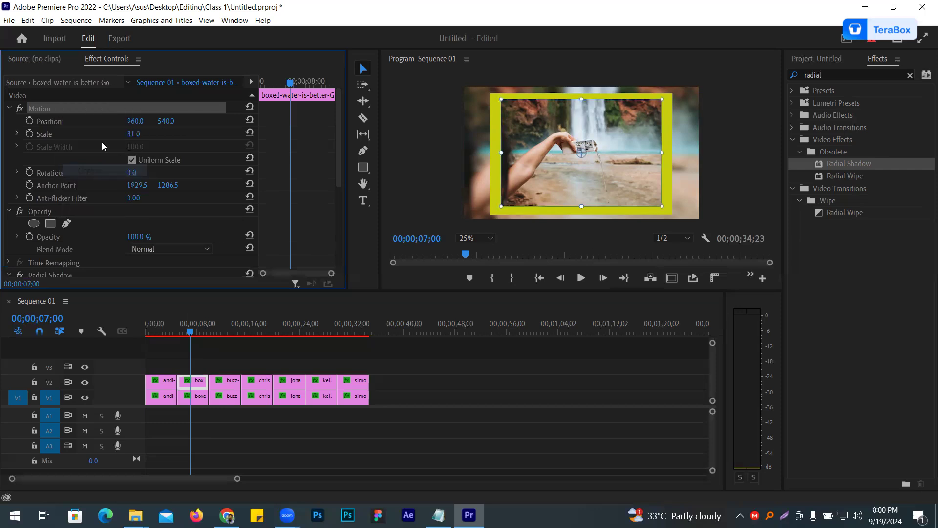
{"action": "left_click_drag", "start_coordinate": [218, 364], "coordinate": [374, 386]}
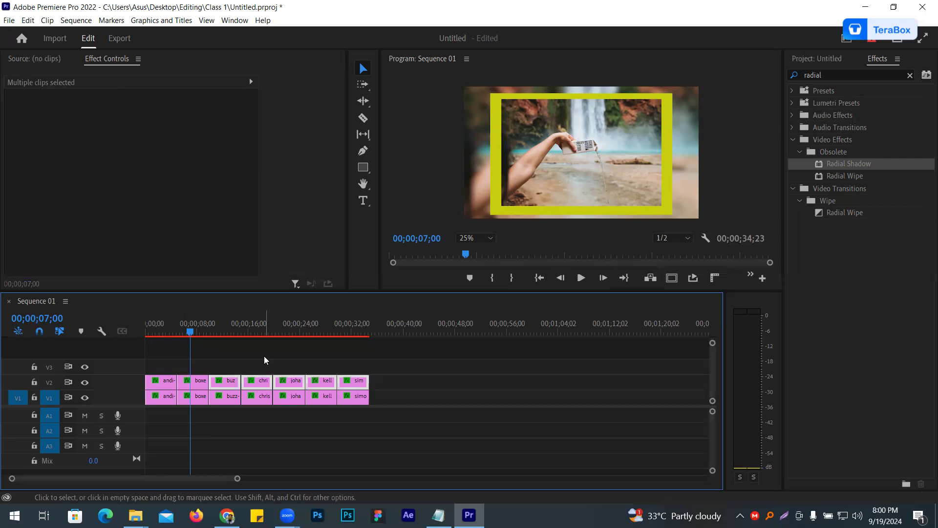
{"action": "left_click", "coordinate": [256, 333]}
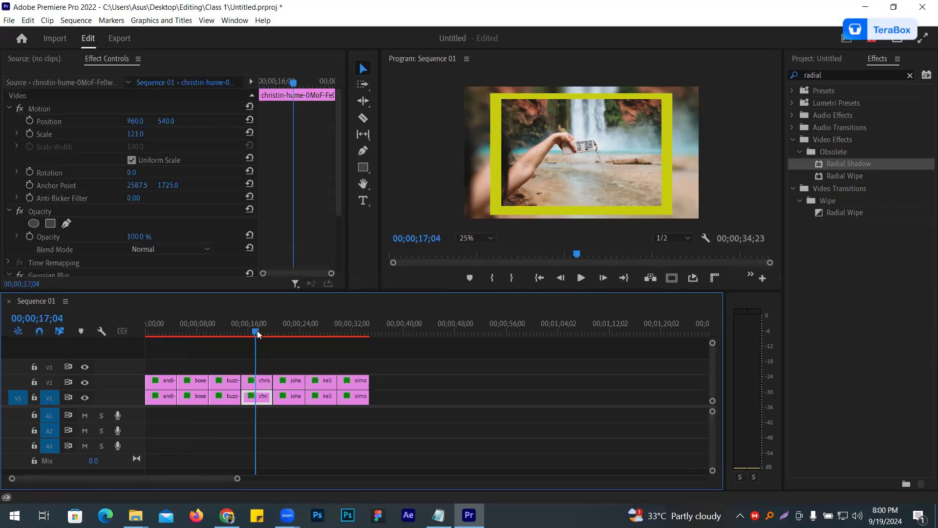
{"action": "left_click", "coordinate": [388, 196]}
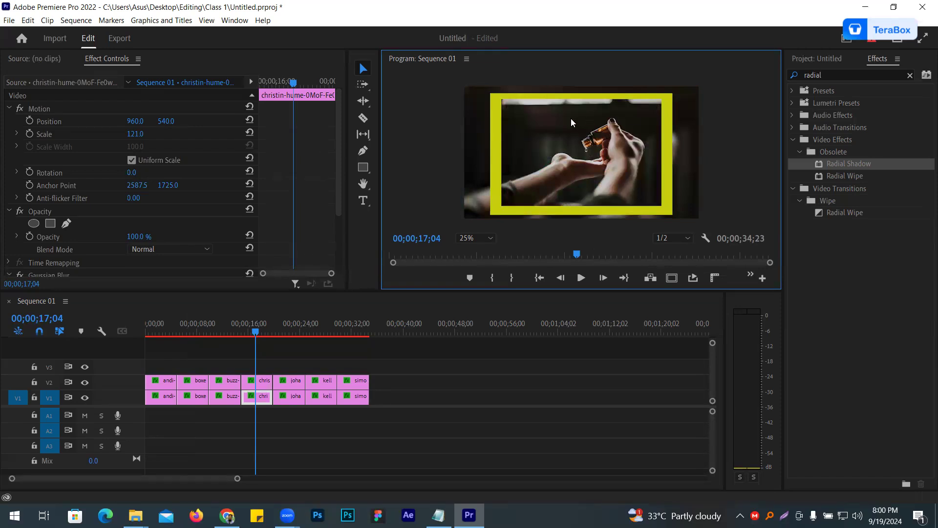
- Set the Radial Shadow colour of the V2 tree clip to green 486731, sampled from the grass in the photo
{"action": "left_click", "coordinate": [282, 332]}
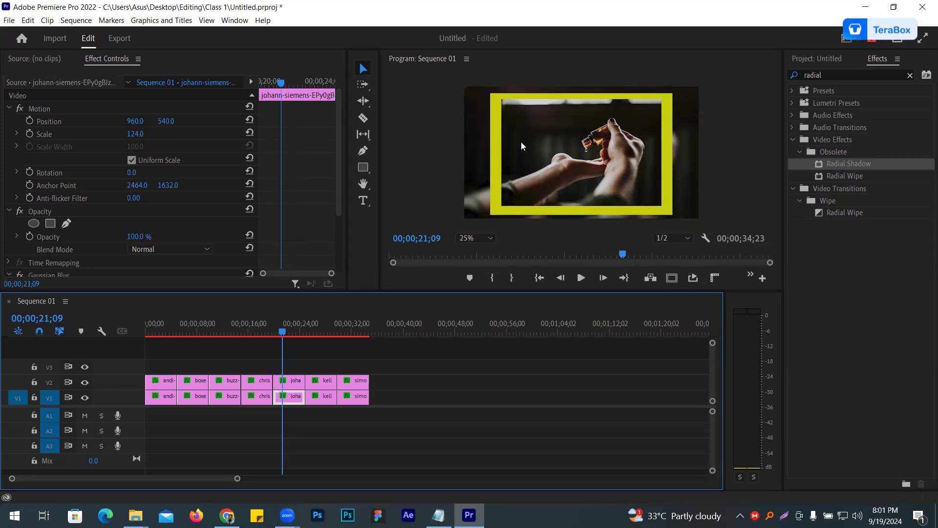
{"action": "scroll", "coordinate": [324, 176], "scroll_direction": "down", "scroll_amount": 4}
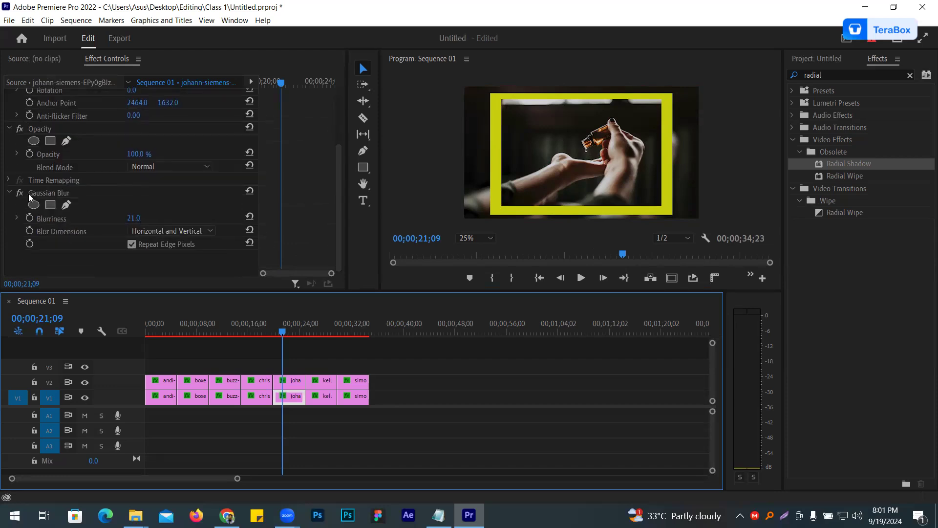
{"action": "scroll", "coordinate": [142, 180], "scroll_direction": "up", "scroll_amount": 4}
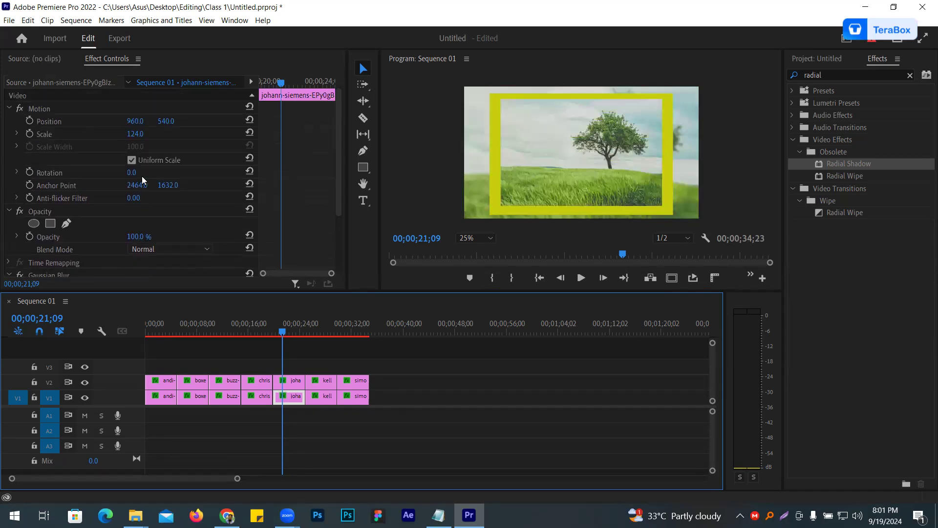
{"action": "scroll", "coordinate": [105, 203], "scroll_direction": "down", "scroll_amount": 3}
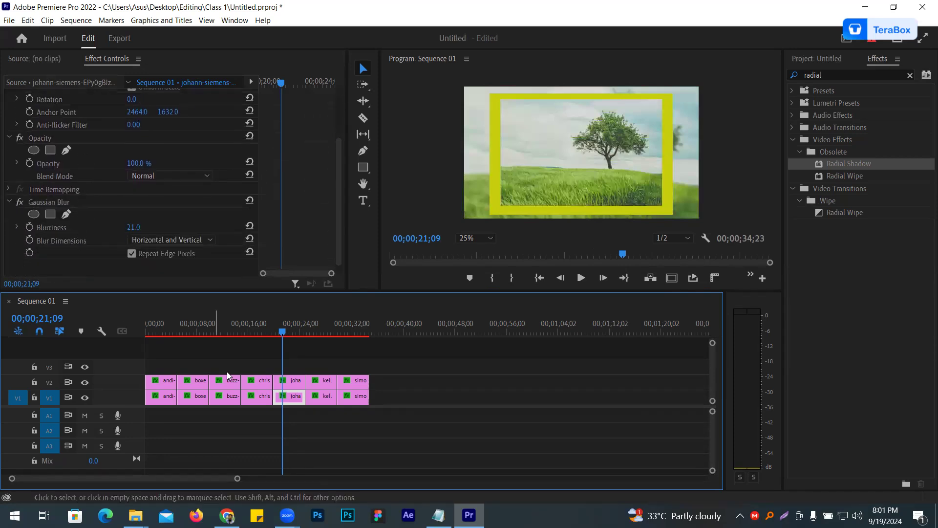
{"action": "left_click", "coordinate": [291, 381]}
{"action": "scroll", "coordinate": [95, 218], "scroll_direction": "down", "scroll_amount": 2}
{"action": "scroll", "coordinate": [95, 219], "scroll_direction": "down", "scroll_amount": 1}
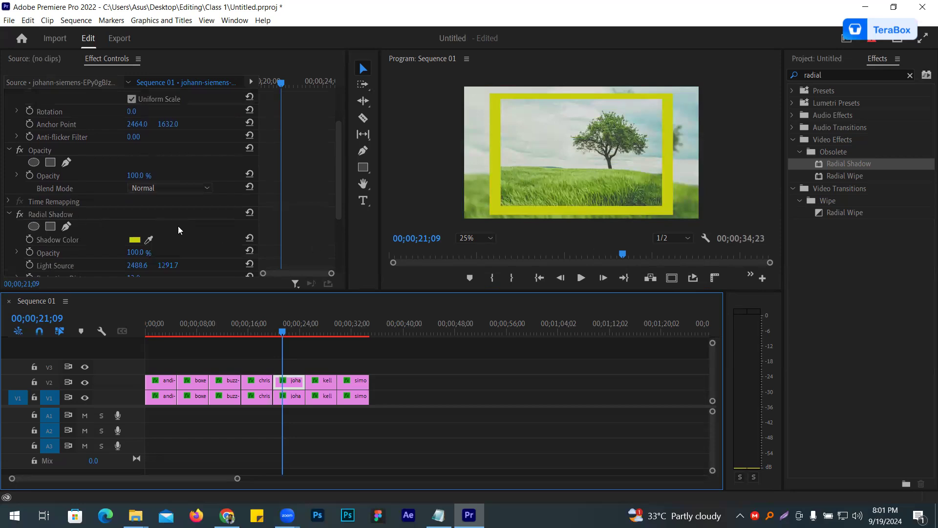
{"action": "left_click", "coordinate": [134, 240]}
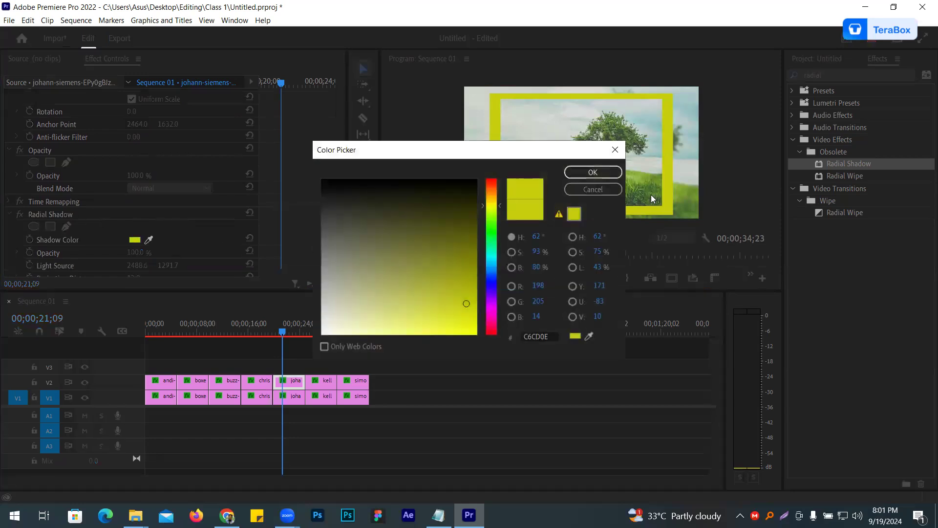
{"action": "left_click", "coordinate": [588, 336]}
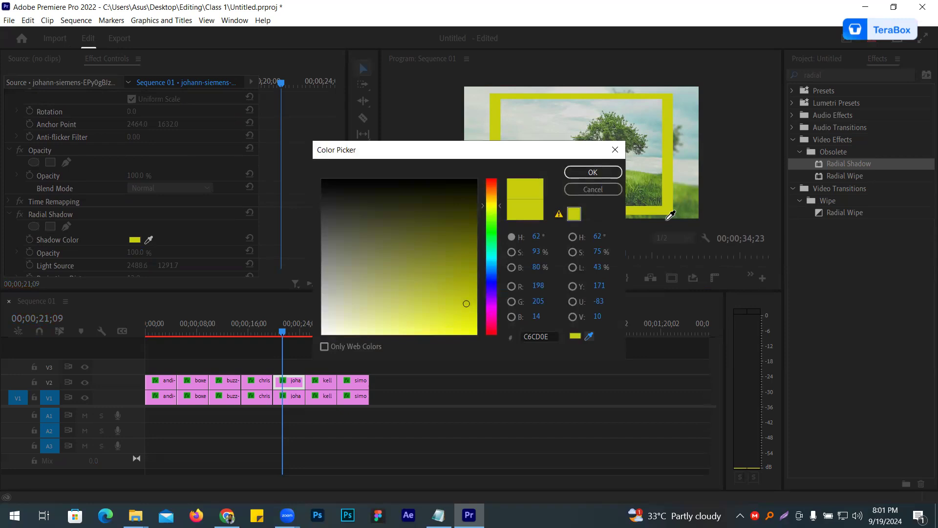
{"action": "left_click", "coordinate": [644, 199]}
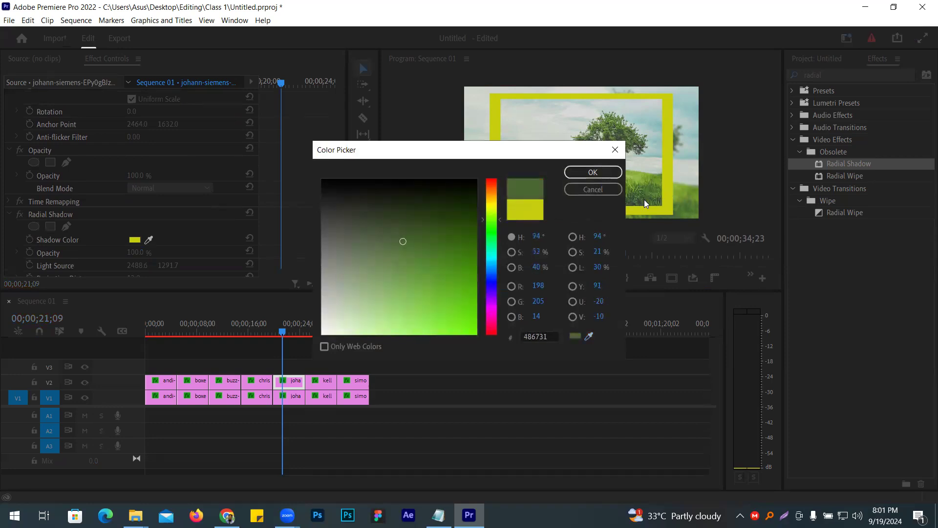
{"action": "left_click", "coordinate": [612, 173]}
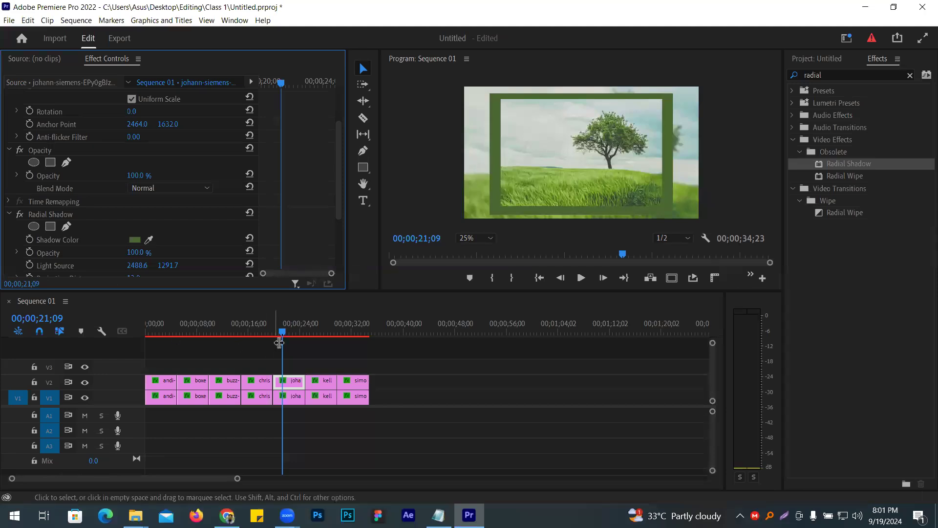
- Add a scale keyframe of 0 to the V2 daisy clip at the start of the sequence
{"action": "left_click_drag", "start_coordinate": [282, 332], "coordinate": [142, 307]}
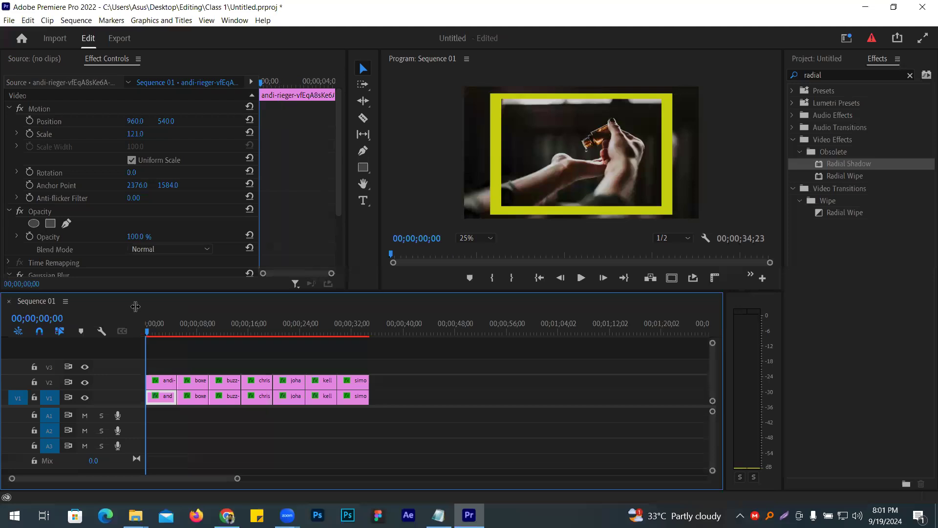
{"action": "left_click", "coordinate": [164, 381]}
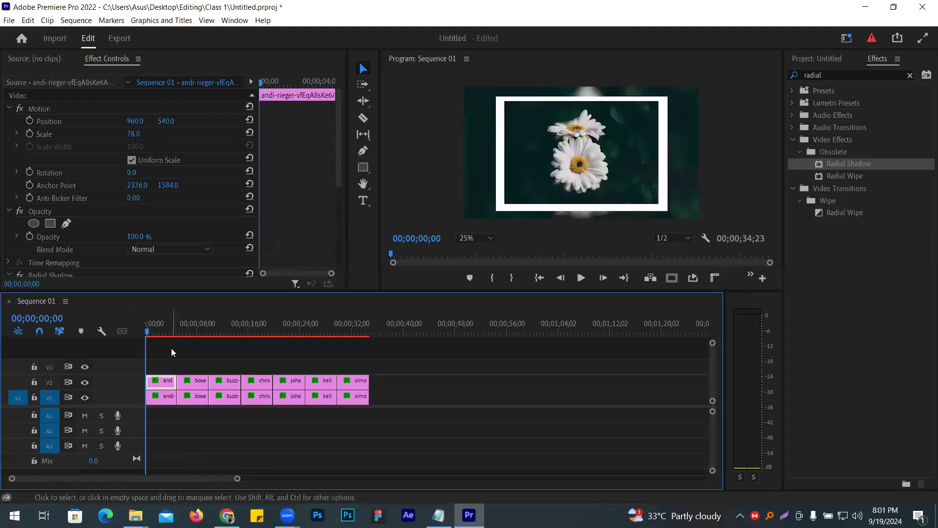
{"action": "left_click", "coordinate": [43, 133]}
{"action": "left_click", "coordinate": [136, 134]}
{"action": "type", "text": "0"}
{"action": "key", "text": "Return"}
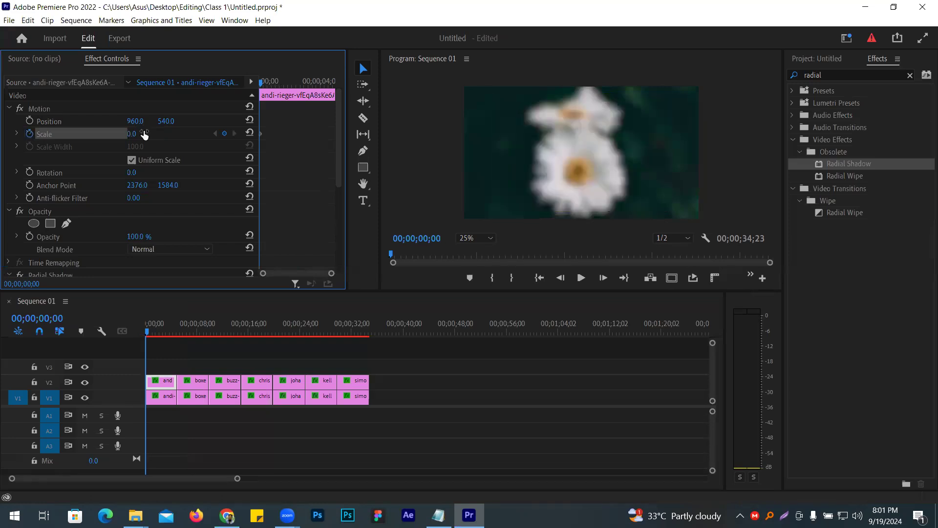
- Add a scale keyframe of 81 to the V2 daisy clip at 00;00;04;24, near the clip's end
{"action": "left_click_drag", "start_coordinate": [259, 173], "coordinate": [231, 174]}
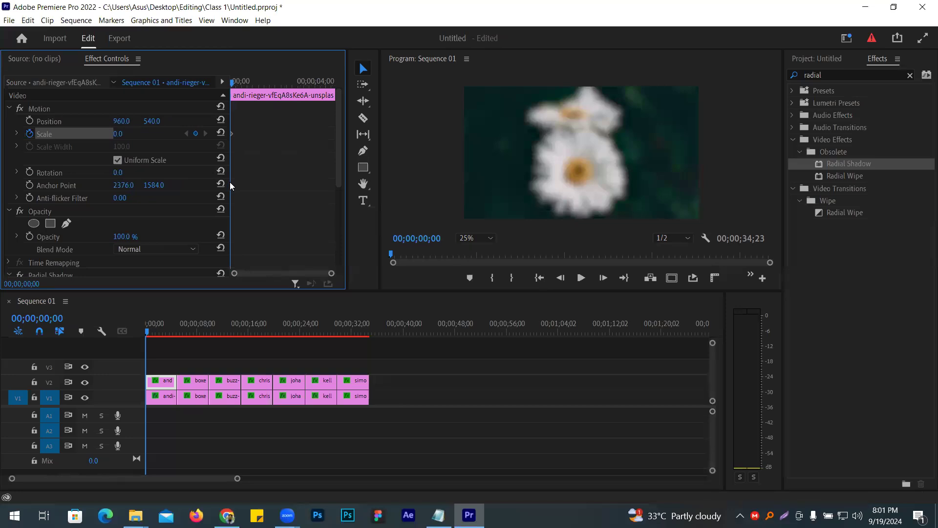
{"action": "left_click_drag", "start_coordinate": [232, 83], "coordinate": [339, 98]}
{"action": "key", "text": "Right"}
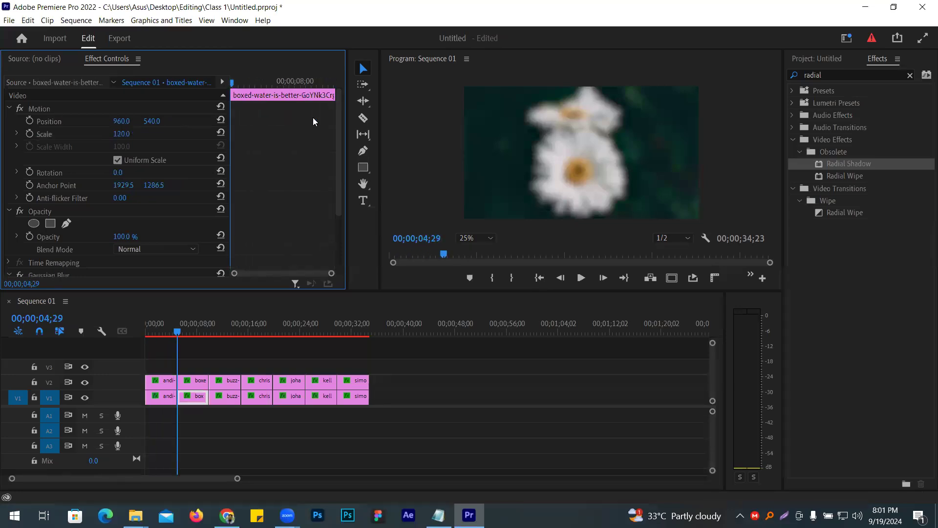
{"action": "left_click", "coordinate": [166, 325]}
{"action": "left_click", "coordinate": [162, 382]}
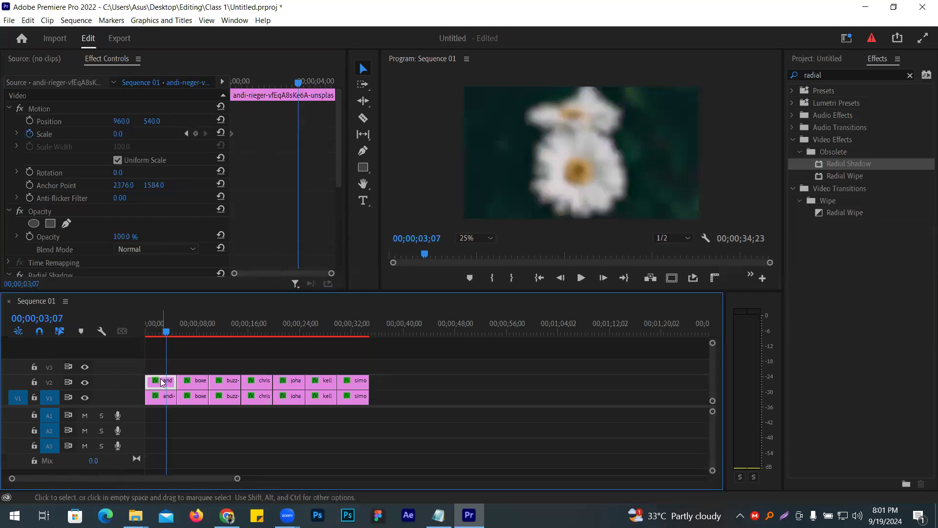
{"action": "left_click", "coordinate": [299, 116]}
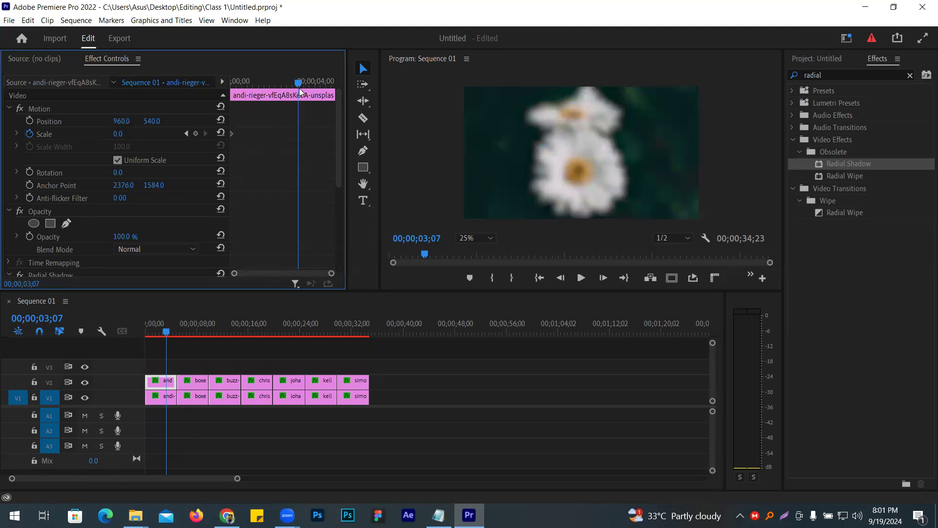
{"action": "left_click_drag", "start_coordinate": [306, 84], "coordinate": [332, 87]}
{"action": "left_click", "coordinate": [117, 134]}
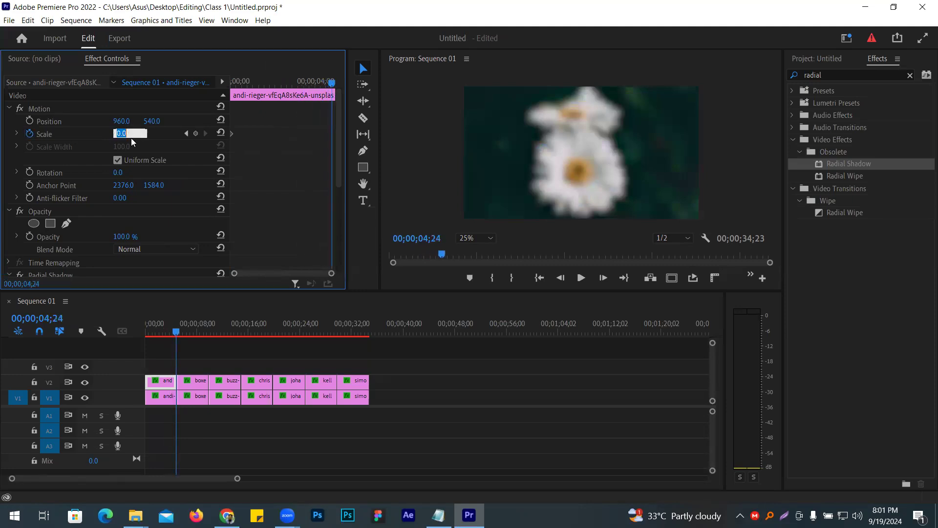
{"action": "type", "text": "81"}
{"action": "key", "text": "Return"}
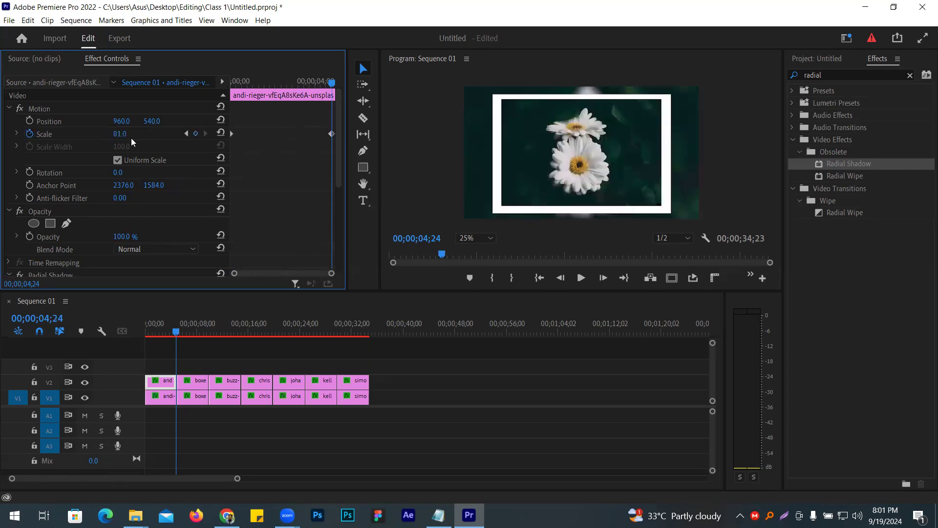
- Play the daisy clip from the start of the sequence to check its scale animation
{"action": "left_click_drag", "start_coordinate": [177, 358], "coordinate": [139, 355]}
{"action": "left_click", "coordinate": [580, 277]}
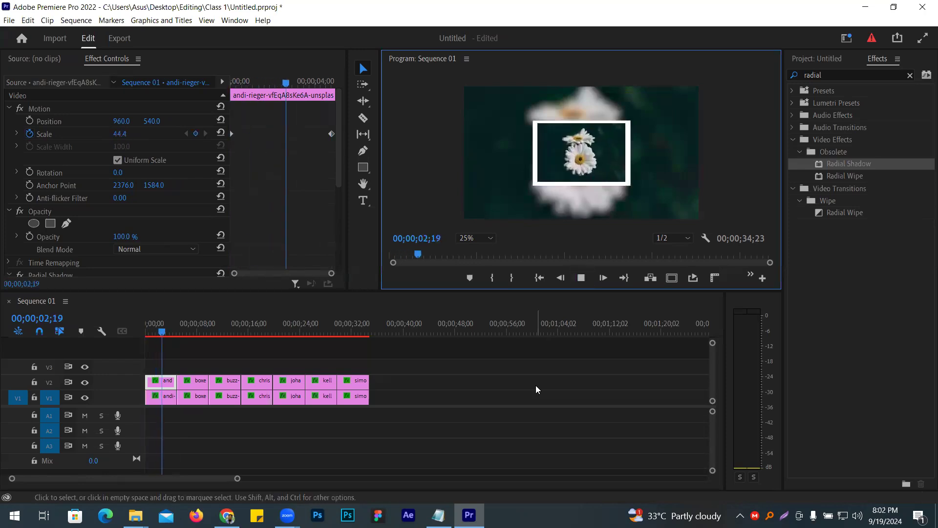
{"action": "left_click", "coordinate": [581, 279]}
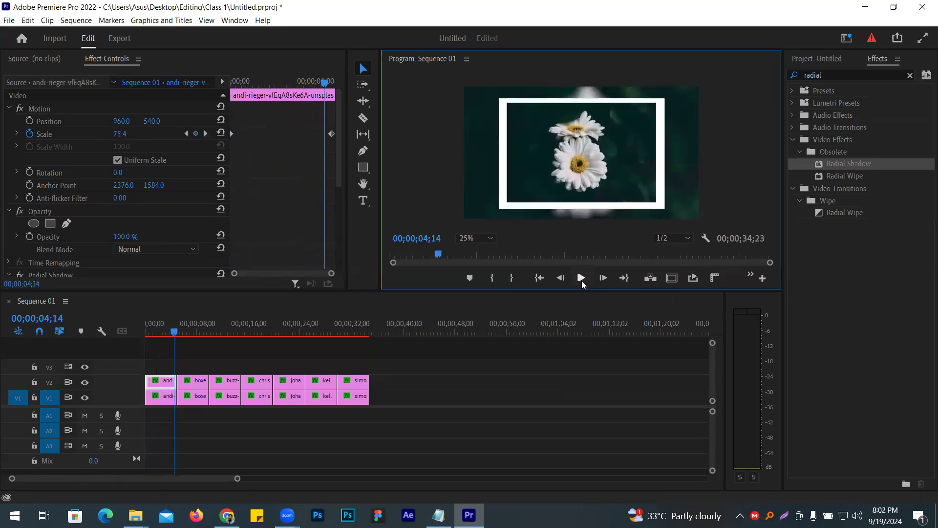
- Apply a Dip to Black transition at the cut between the daisy and waterfall clips on V2
{"action": "left_click", "coordinate": [177, 380]}
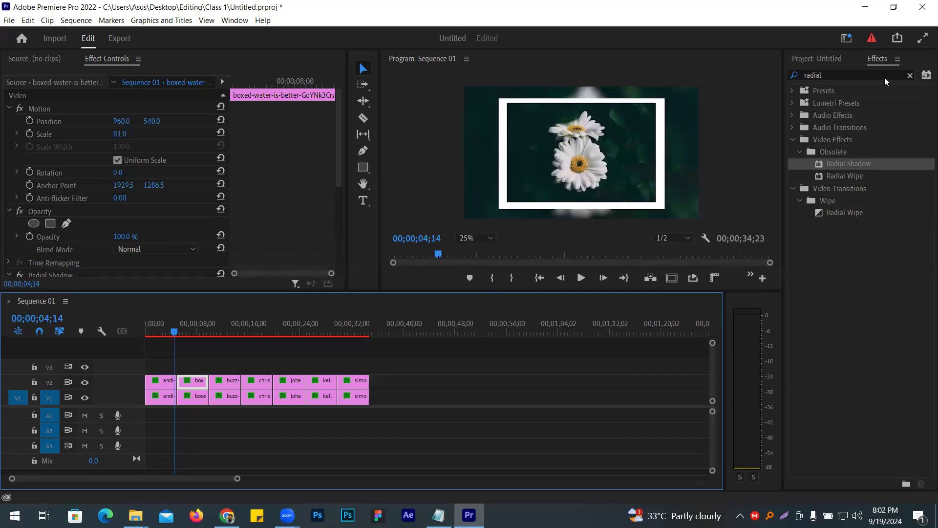
{"action": "left_click", "coordinate": [909, 76]}
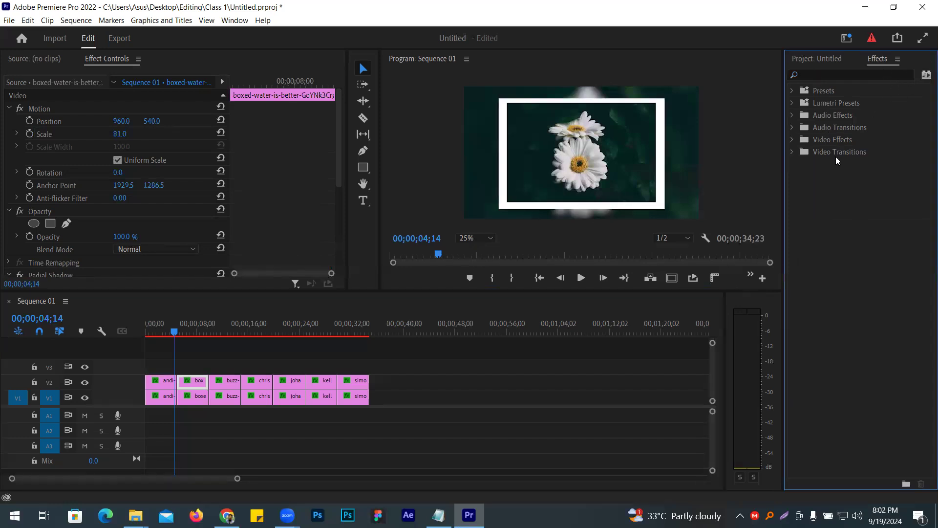
{"action": "left_click", "coordinate": [792, 152]}
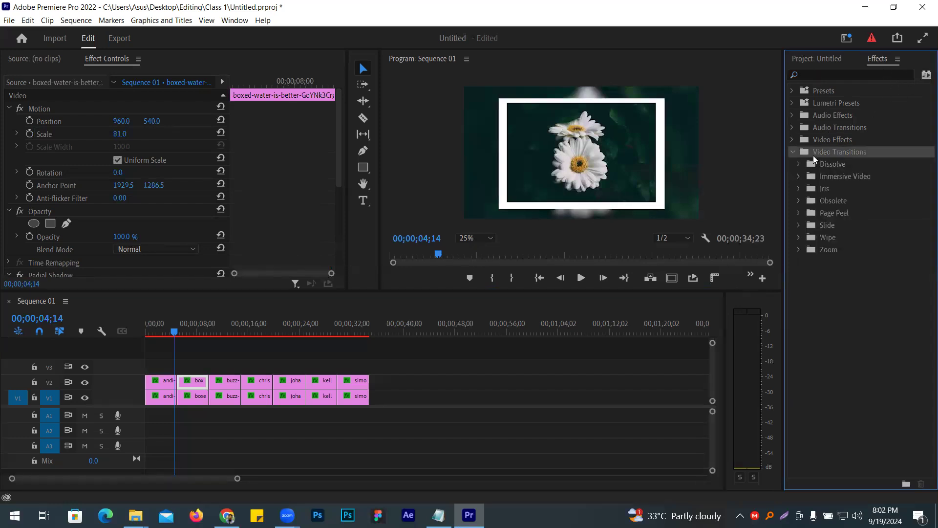
{"action": "left_click", "coordinate": [799, 165]}
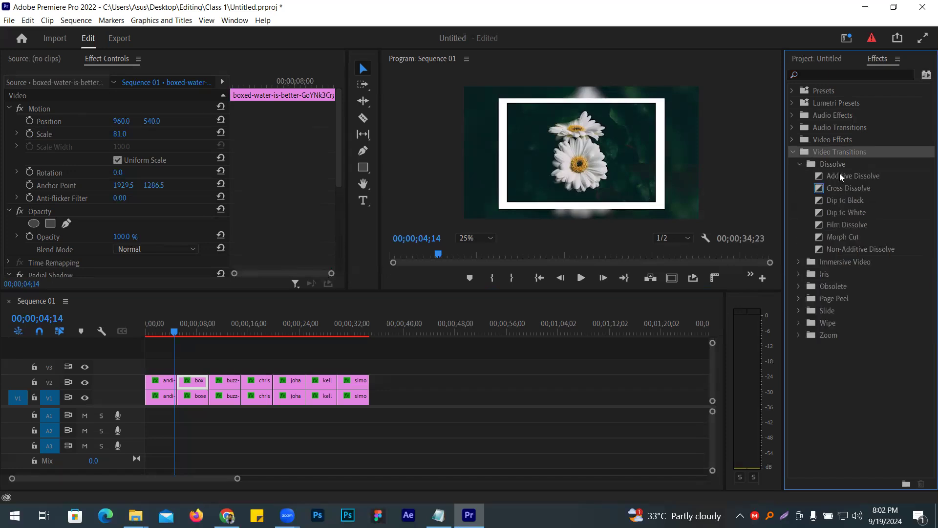
{"action": "left_click_drag", "start_coordinate": [842, 200], "coordinate": [177, 384]}
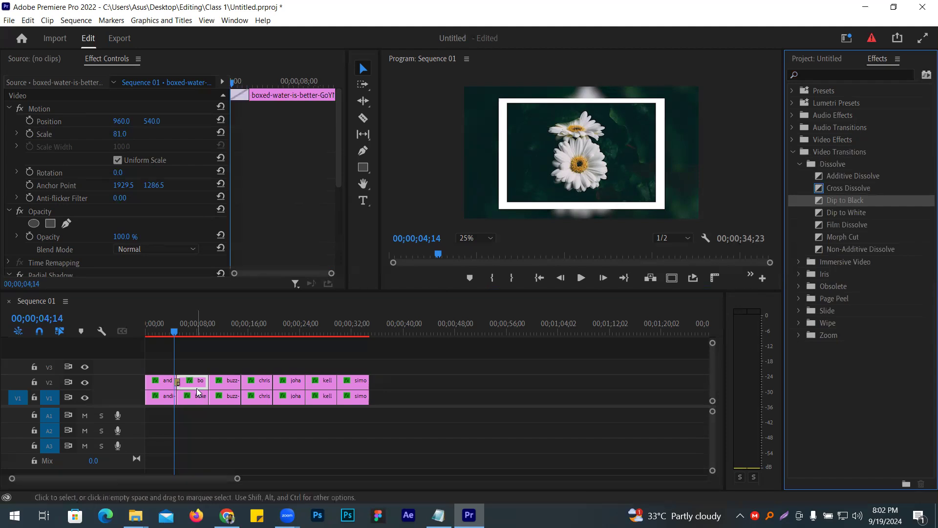
- Play the sequence across the first V2 cut repeatedly to examine the Dip to Black transition
{"action": "left_click", "coordinate": [164, 347]}
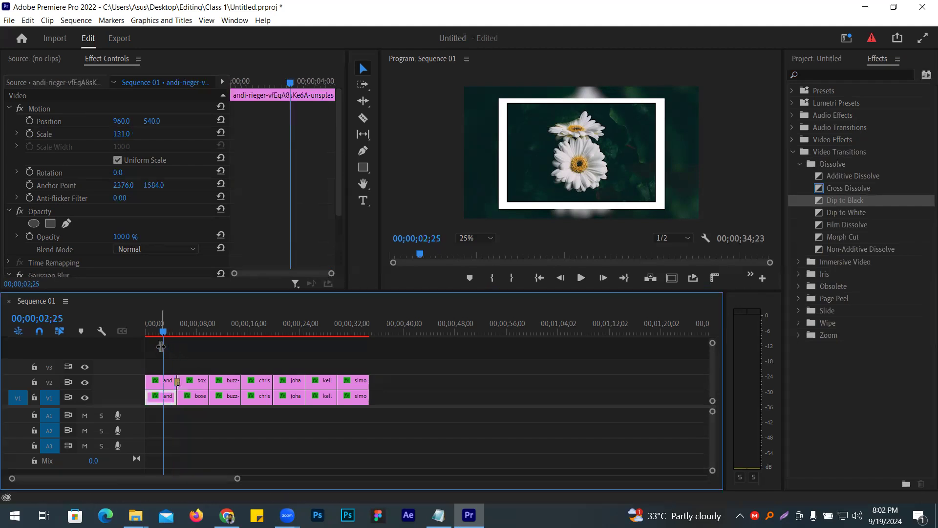
{"action": "key", "text": "Home"}
{"action": "left_click", "coordinate": [579, 279]}
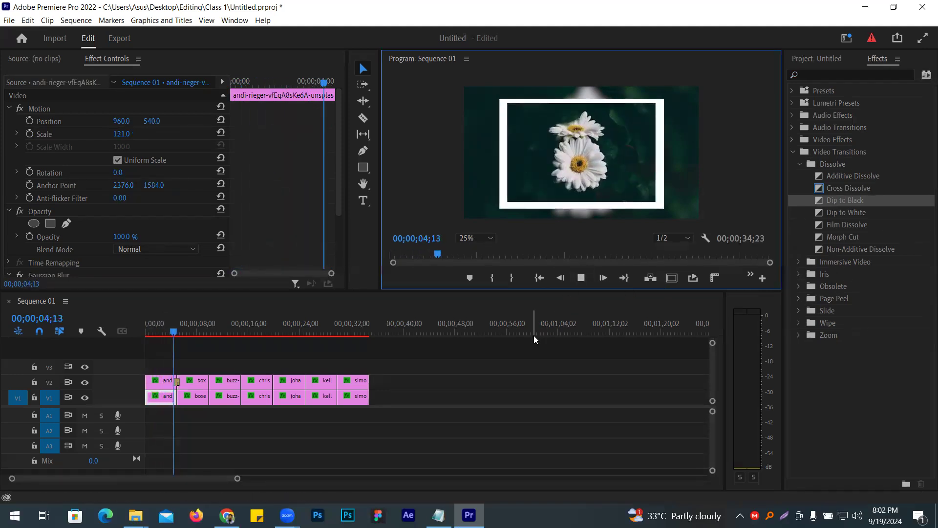
{"action": "left_click", "coordinate": [579, 278]}
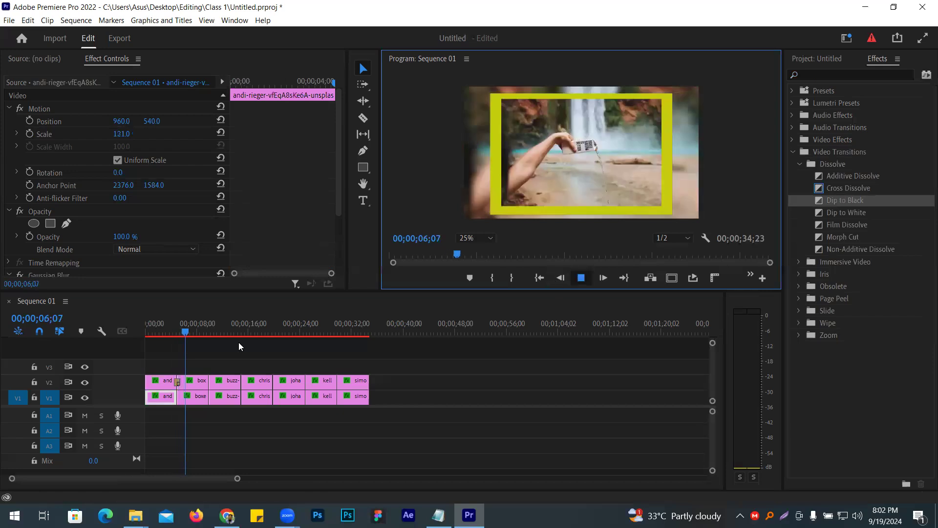
{"action": "left_click", "coordinate": [170, 351]}
{"action": "mouse_move", "coordinate": [171, 352]}
{"action": "left_mouse_down"}
{"action": "mouse_move", "coordinate": [178, 349]}
{"action": "mouse_move", "coordinate": [141, 355]}
{"action": "mouse_move", "coordinate": [165, 354]}
{"action": "left_mouse_up"}
{"action": "left_click", "coordinate": [578, 278]}
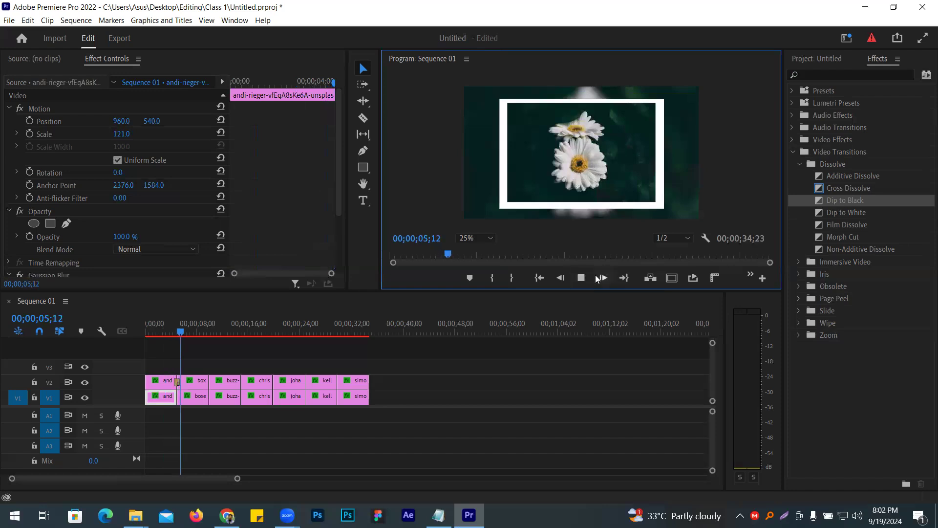
{"action": "left_click", "coordinate": [581, 278]}
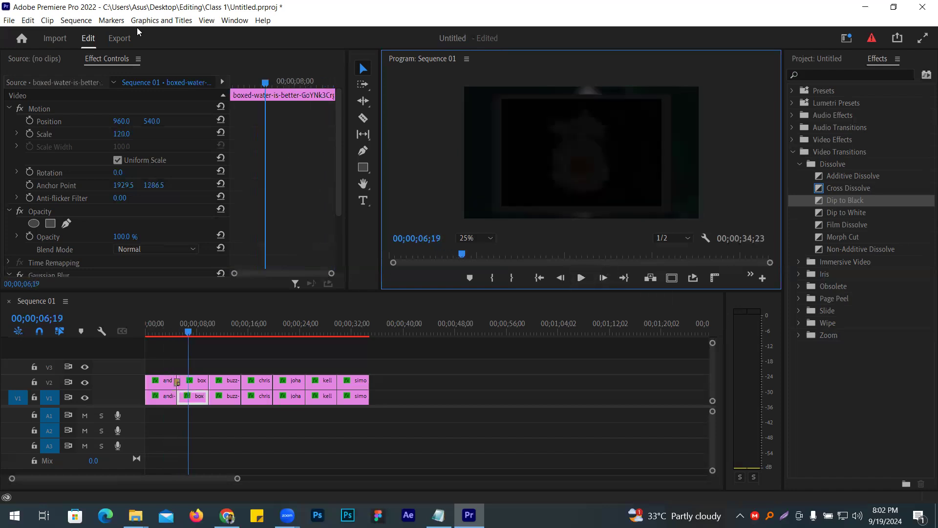
{"action": "left_click", "coordinate": [76, 20]}
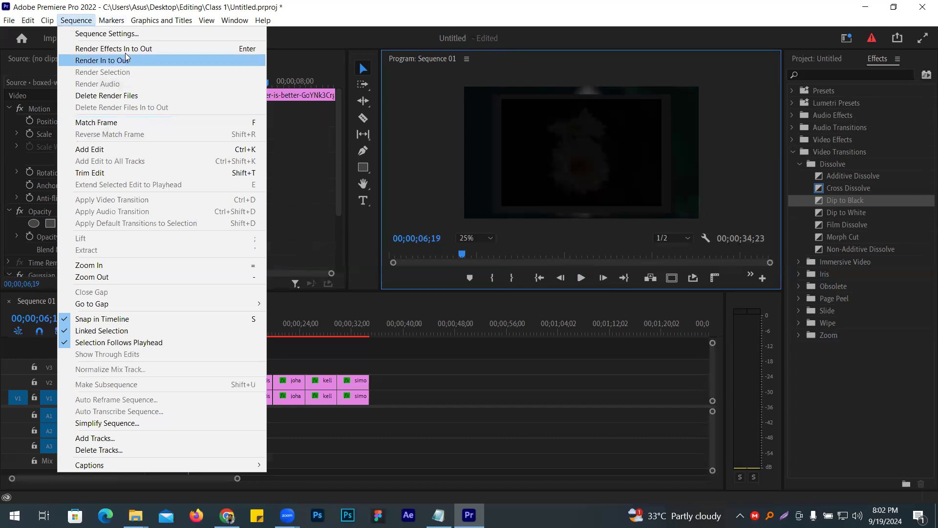
{"action": "left_click", "coordinate": [102, 61]}
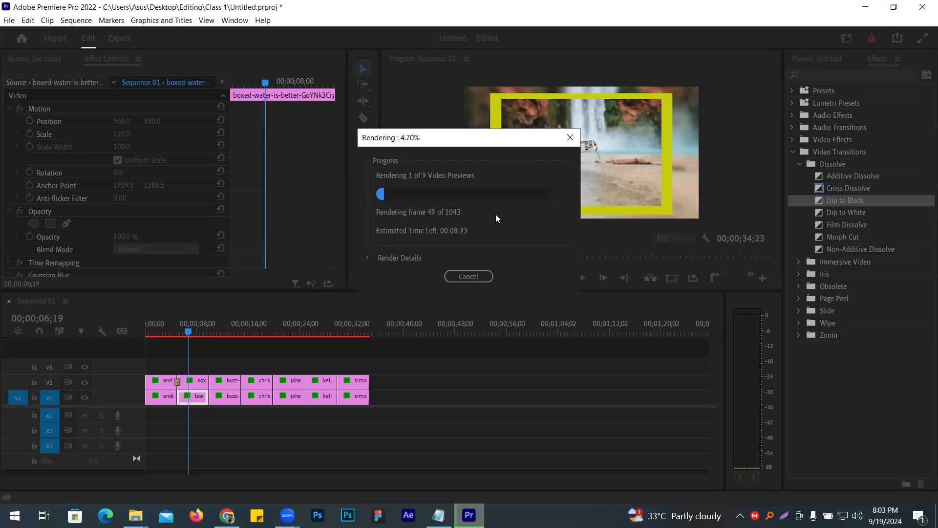
{"action": "left_click", "coordinate": [483, 280]}
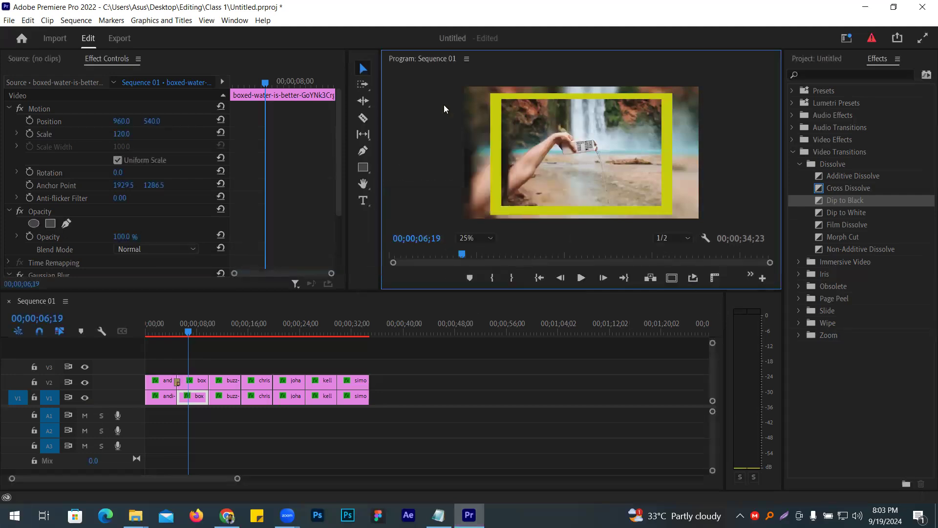
- Apply transitions to the second through fifth cuts on V2, including Dip to White, VR Light Rays and Morph Cut
{"action": "left_click_drag", "start_coordinate": [172, 335], "coordinate": [197, 346]}
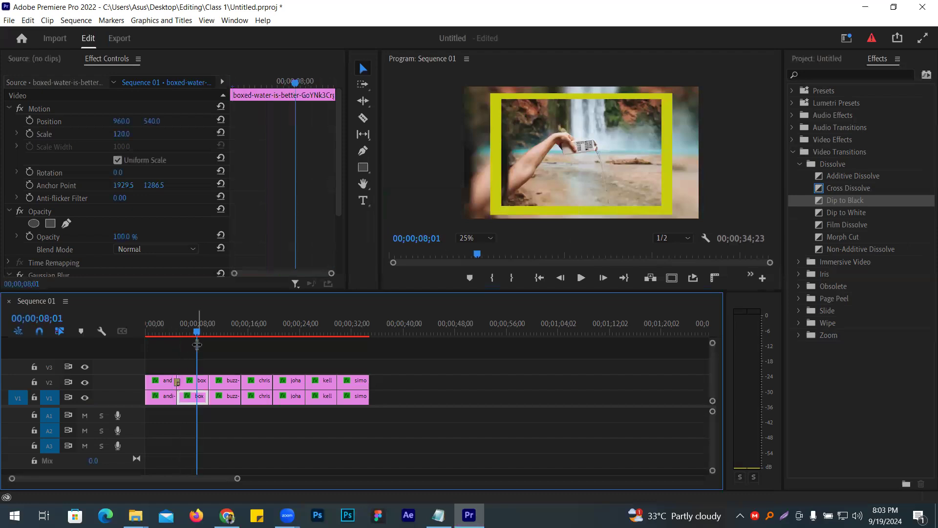
{"action": "left_click_drag", "start_coordinate": [857, 212], "coordinate": [208, 384]}
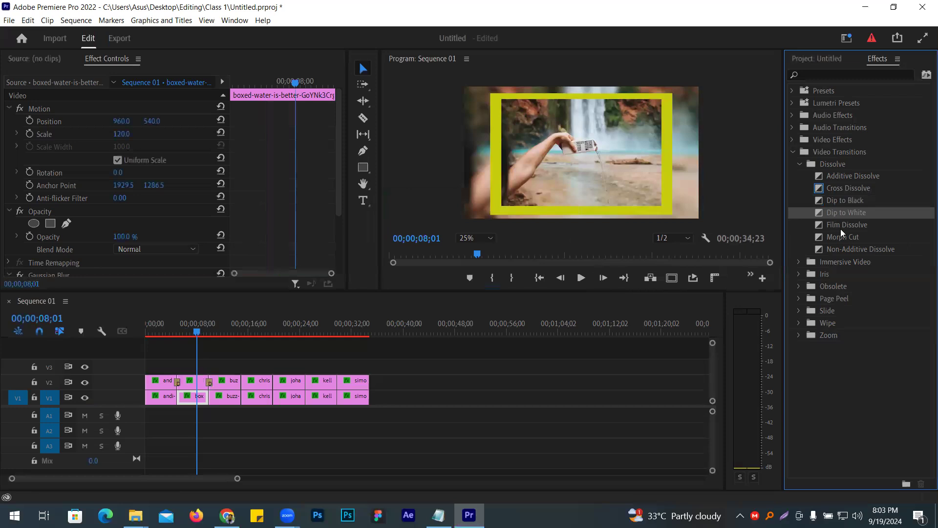
{"action": "left_click", "coordinate": [798, 263]}
{"action": "left_click_drag", "start_coordinate": [848, 324], "coordinate": [242, 386]}
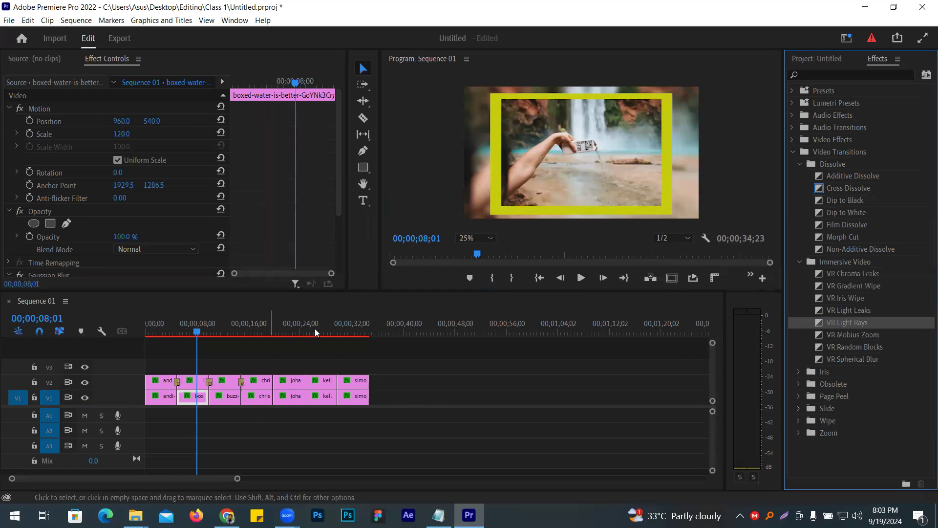
{"action": "mouse_move", "coordinate": [820, 229]}
{"action": "left_mouse_down"}
{"action": "mouse_move", "coordinate": [306, 364]}
{"action": "mouse_move", "coordinate": [317, 381]}
{"action": "left_mouse_up"}
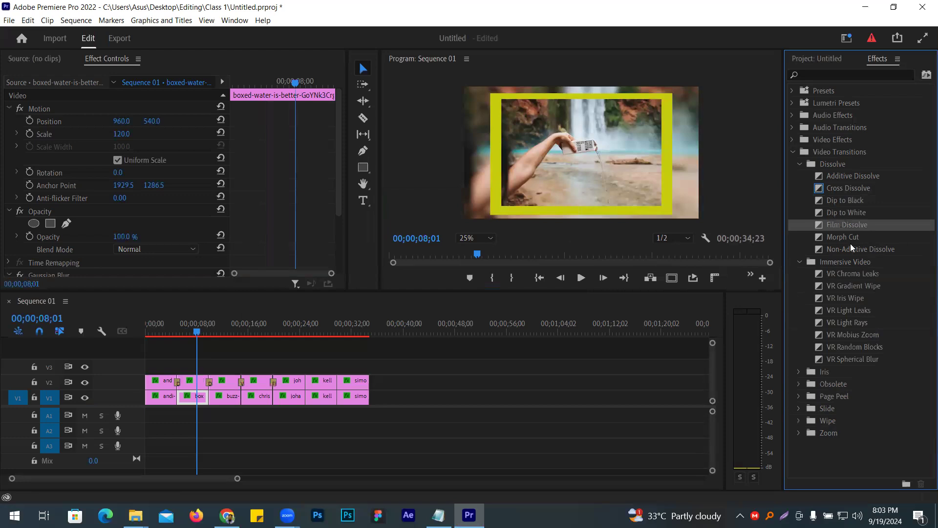
{"action": "left_click_drag", "start_coordinate": [843, 238], "coordinate": [306, 389]}
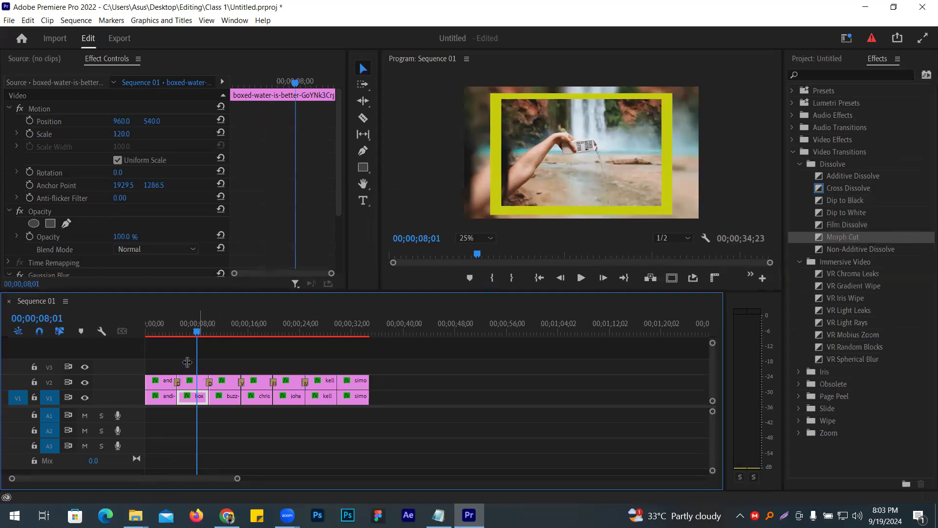
- Play the sequence from the start to check the transitions on V2
{"action": "key", "text": "Home"}
{"action": "key", "text": "space"}
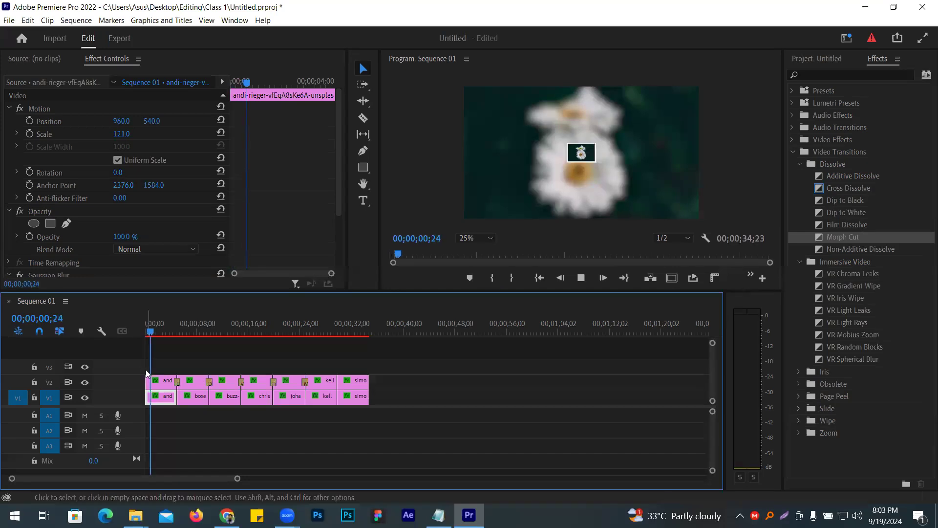
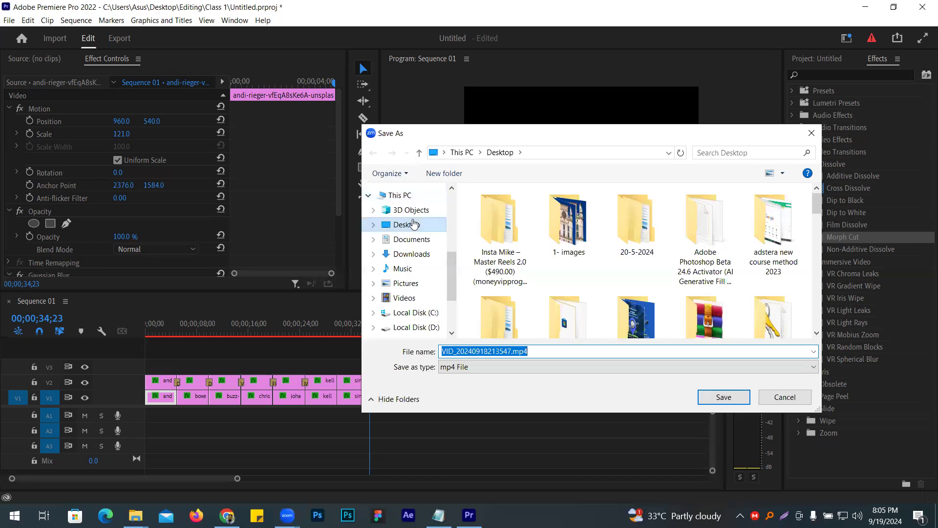
- Save the shared video VID_20240918213547.mp4 to the Desktop and close its player window
{"action": "left_click", "coordinate": [723, 396]}
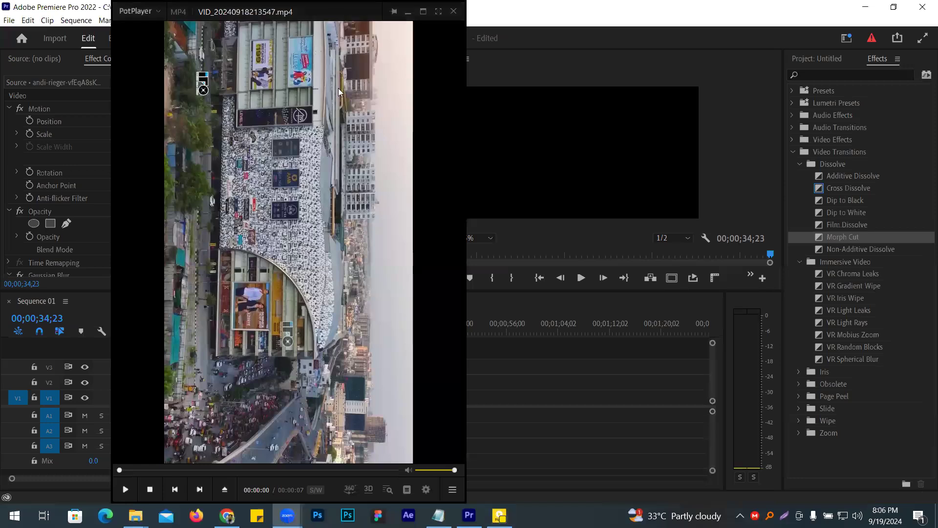
{"action": "left_click", "coordinate": [716, 395]}
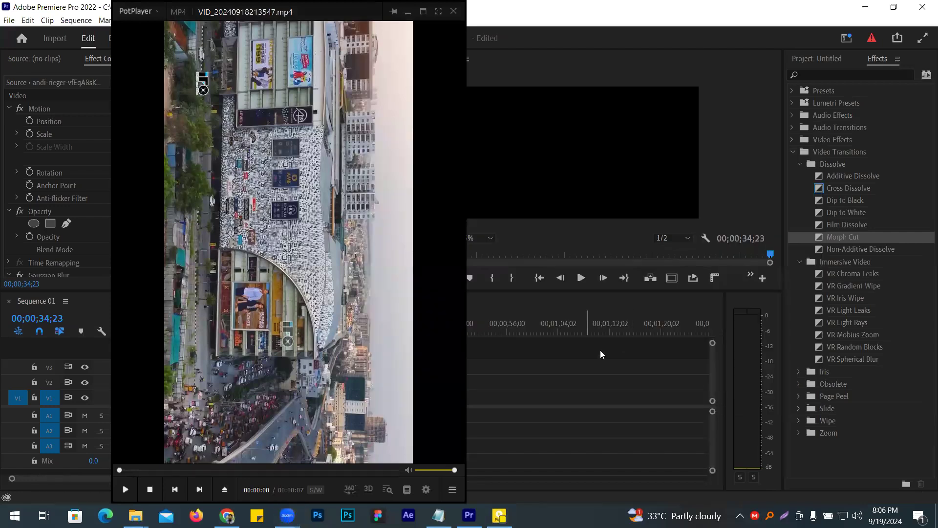
{"action": "right_click", "coordinate": [312, 274]}
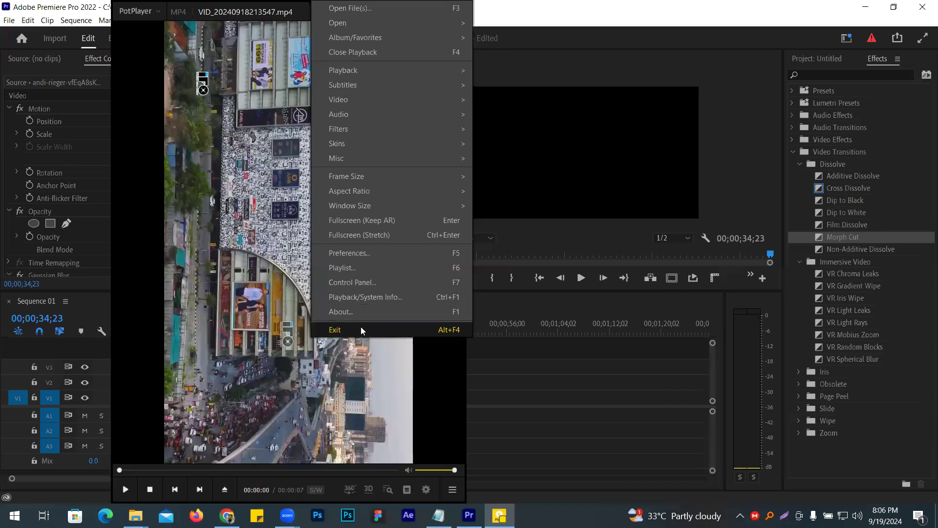
{"action": "left_click", "coordinate": [361, 329]}
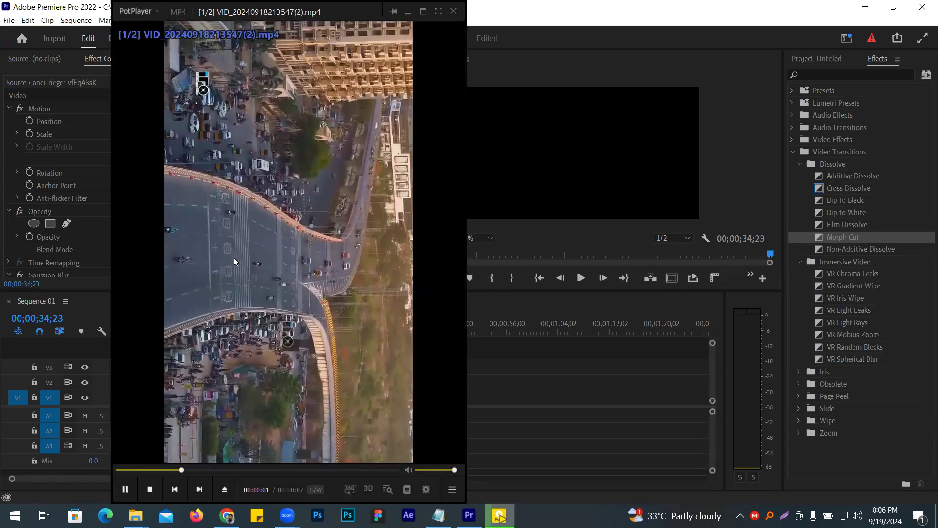
- Watch the saved aerial city video in PotPlayer, pause it around the five-second mark, and close the player
{"action": "left_click_drag", "start_coordinate": [226, 262], "coordinate": [302, 266]}
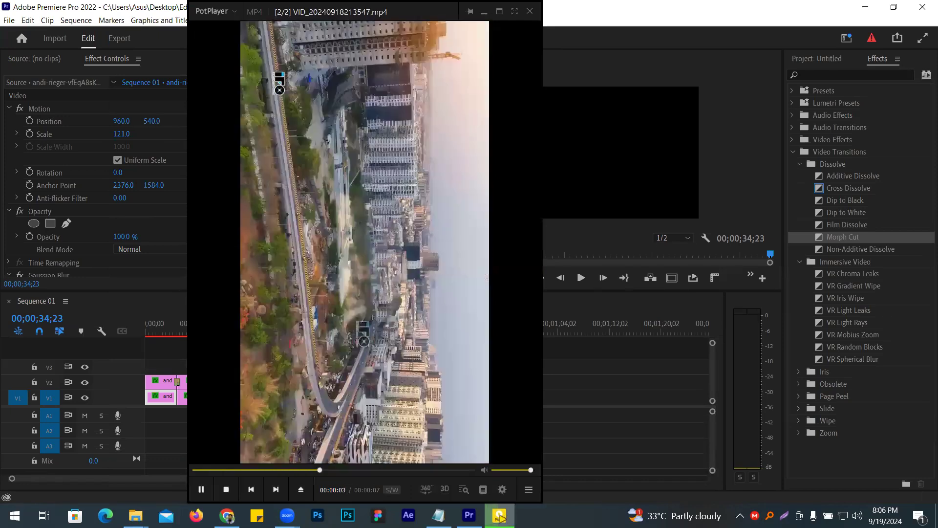
{"action": "left_click", "coordinate": [330, 237]}
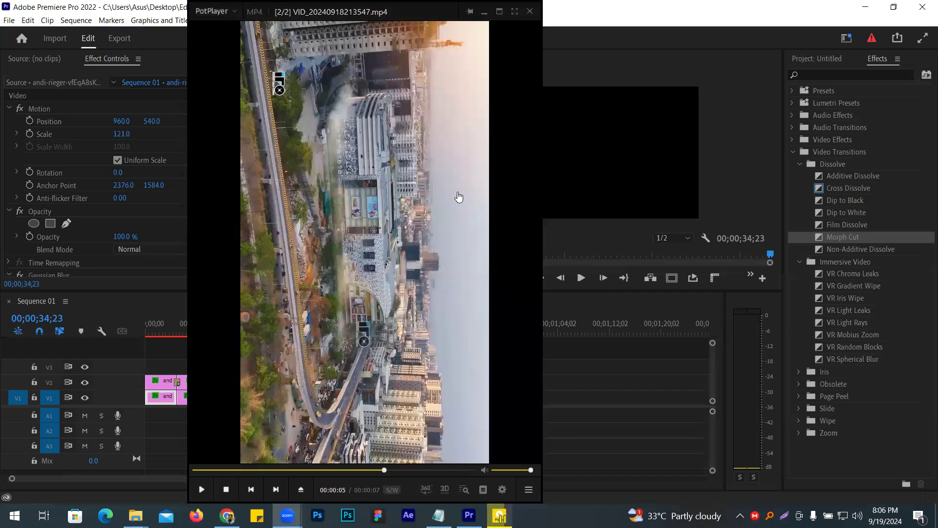
{"action": "right_click", "coordinate": [315, 120]}
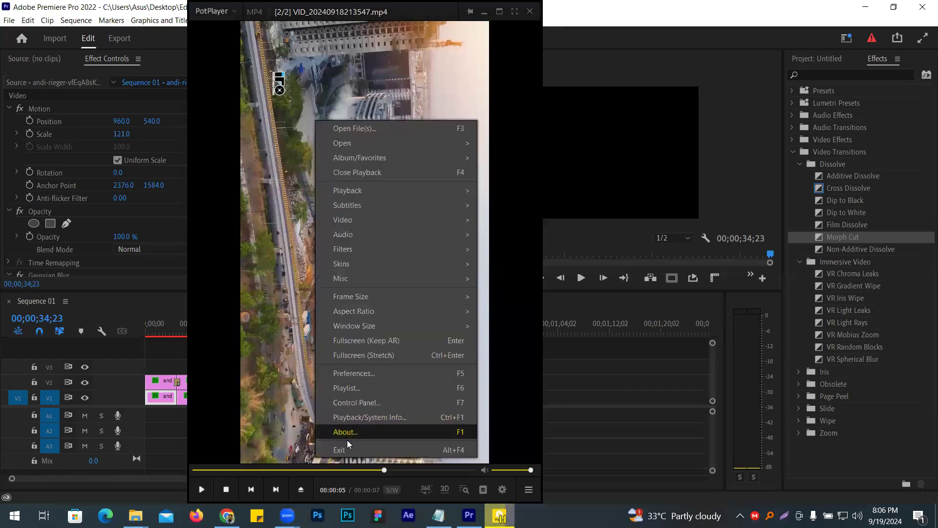
{"action": "left_click", "coordinate": [248, 231]}
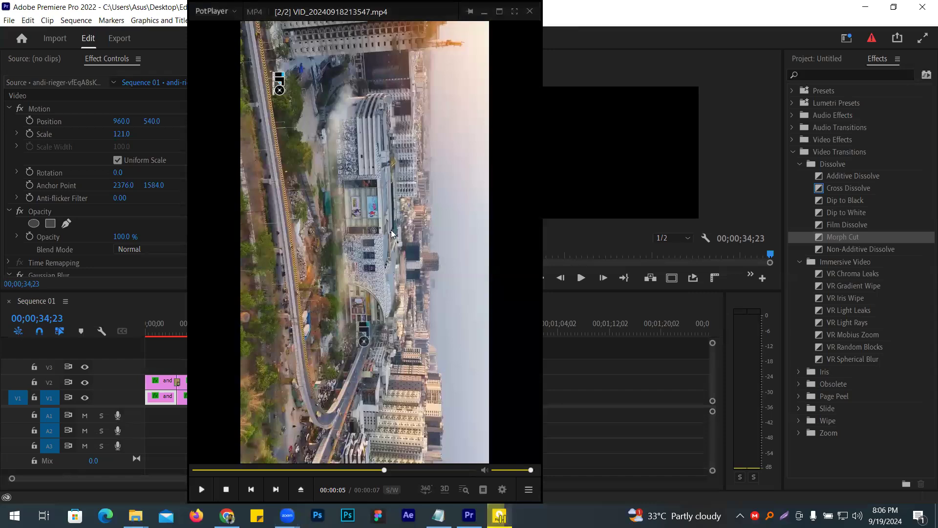
{"action": "left_click_drag", "start_coordinate": [391, 230], "coordinate": [335, 336]}
{"action": "left_click", "coordinate": [472, 118]}
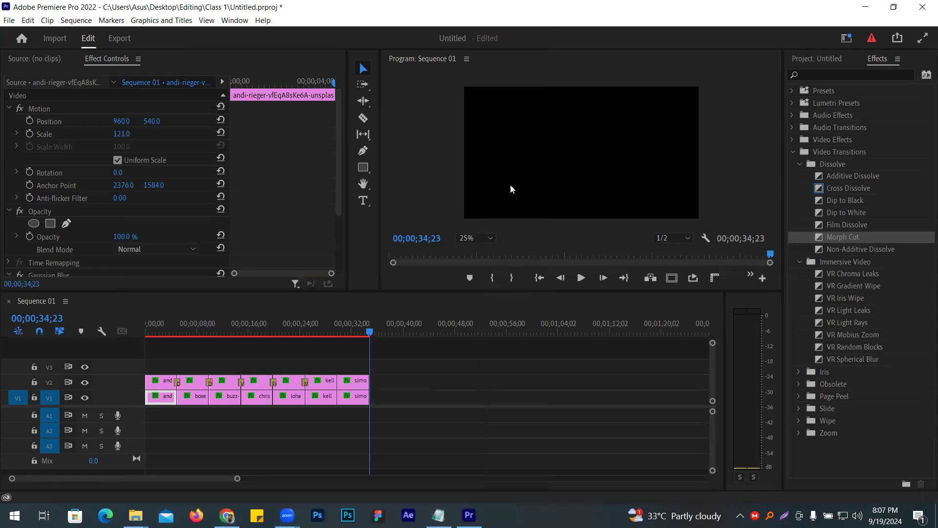
- Save the shared video VID_20240918213713.mp4 to the Desktop and close the player it opens in
{"action": "key", "text": "ctrl+shift+s"}
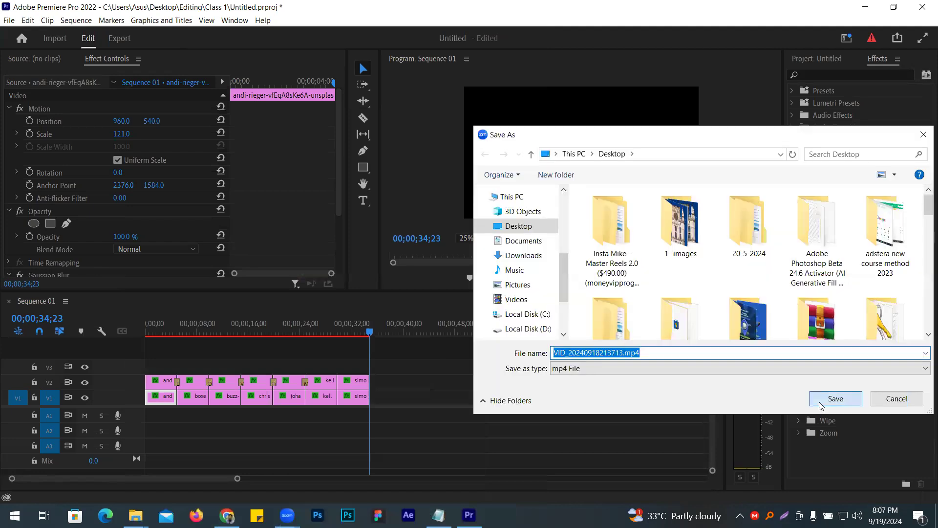
{"action": "left_click", "coordinate": [819, 400]}
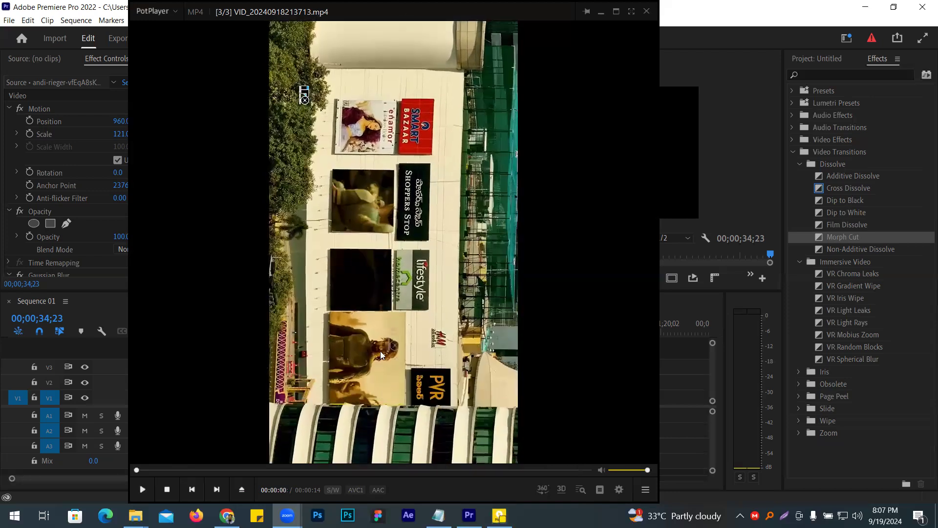
{"action": "right_click", "coordinate": [339, 200]}
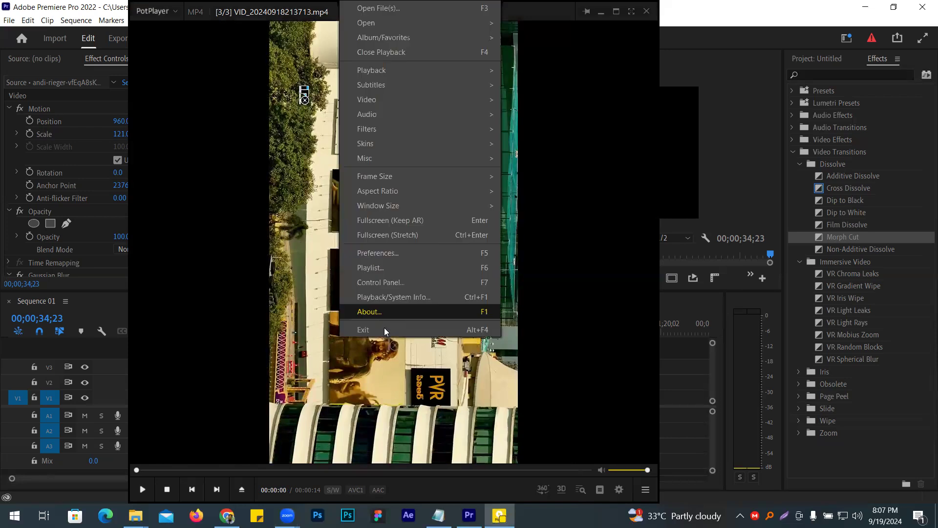
{"action": "left_click", "coordinate": [387, 327]}
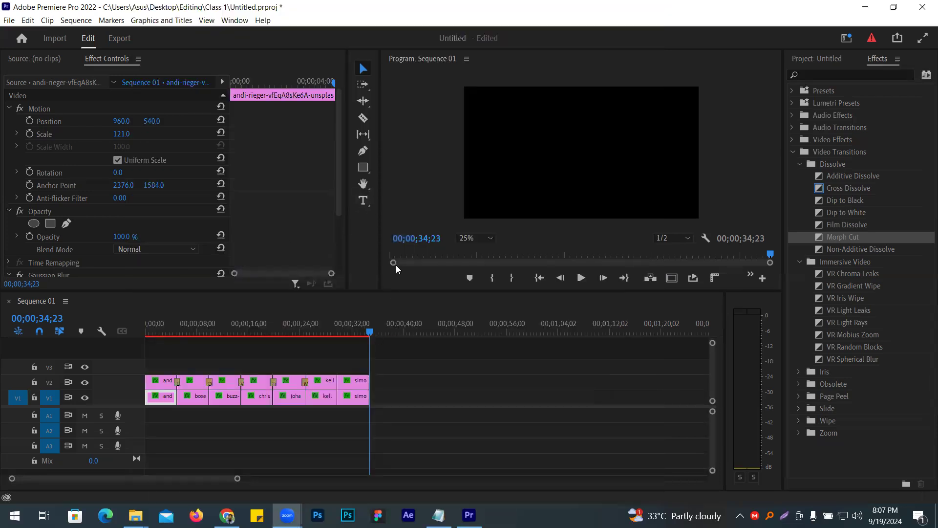
- Return the playhead to the start of Sequence 01 and select all the clips on V1 and V2
{"action": "left_click_drag", "start_coordinate": [369, 360], "coordinate": [127, 364]}
{"action": "key", "text": "Home"}
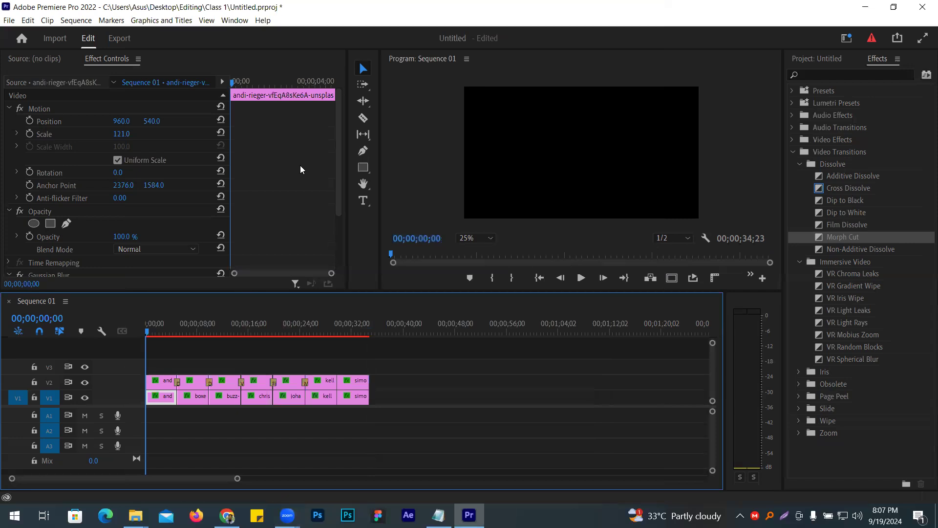
{"action": "left_click", "coordinate": [393, 384]}
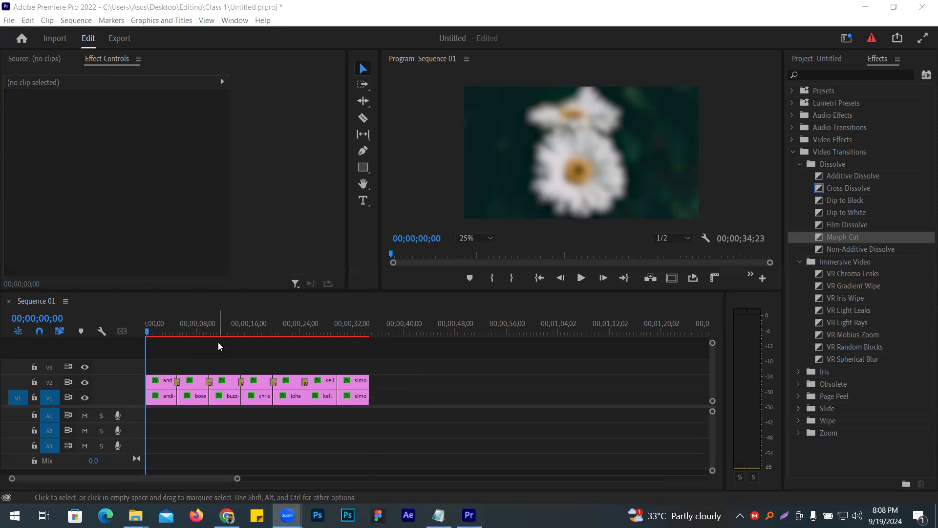
{"action": "left_click", "coordinate": [222, 359]}
{"action": "mouse_move", "coordinate": [147, 333]}
{"action": "left_mouse_down"}
{"action": "mouse_move", "coordinate": [194, 341]}
{"action": "mouse_move", "coordinate": [146, 340]}
{"action": "left_mouse_up"}
{"action": "left_click_drag", "start_coordinate": [411, 360], "coordinate": [145, 446]}
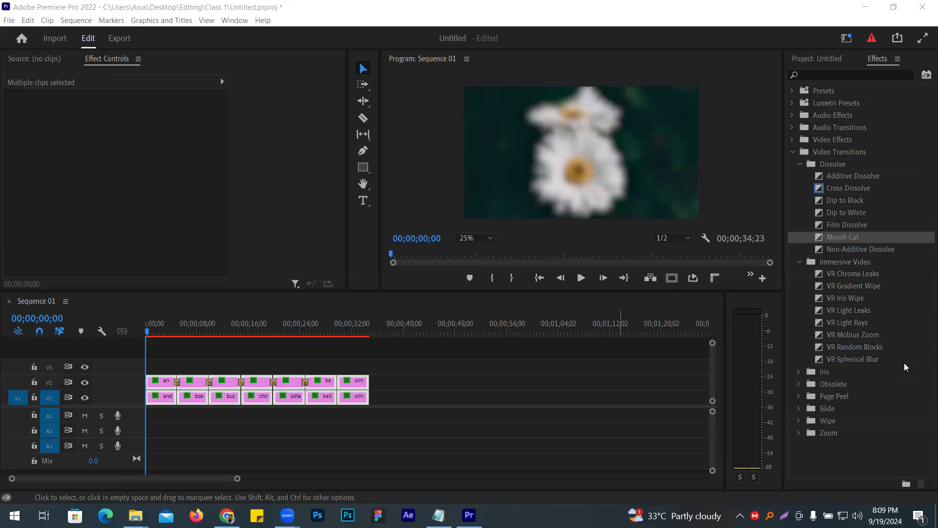
{"action": "left_click_drag", "start_coordinate": [146, 332], "coordinate": [118, 351]}
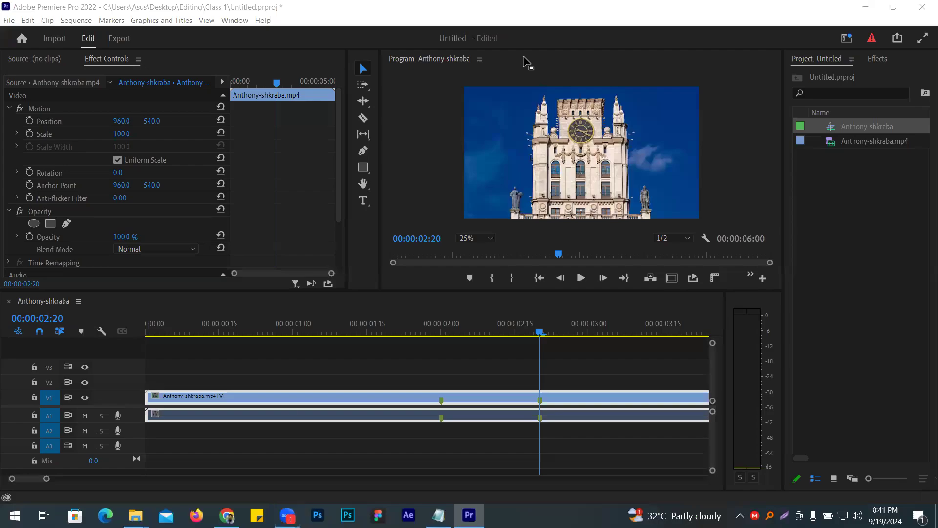
- Delete the Anthony-shkraba clip from the timeline and remove its sequence and source video from the project
{"action": "left_click", "coordinate": [292, 399]}
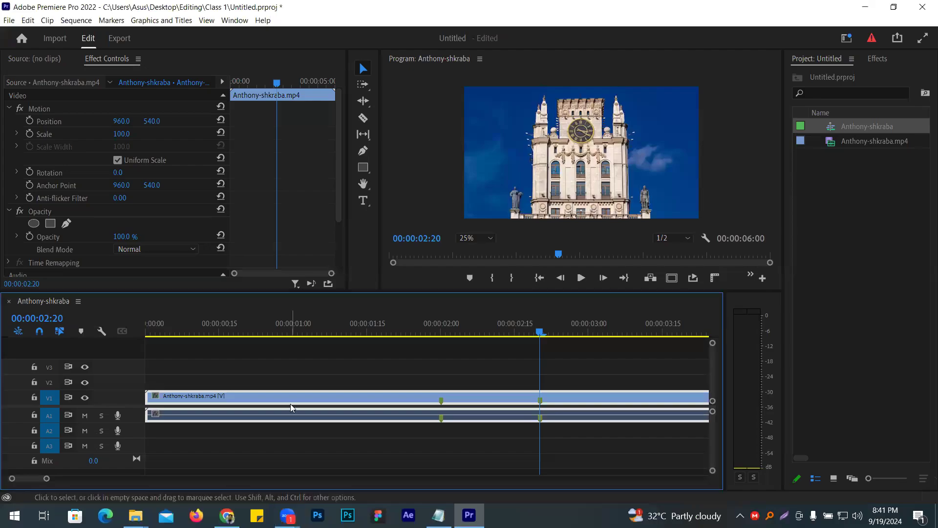
{"action": "key", "text": "Delete"}
{"action": "left_click", "coordinate": [850, 188]}
{"action": "key", "text": "Delete"}
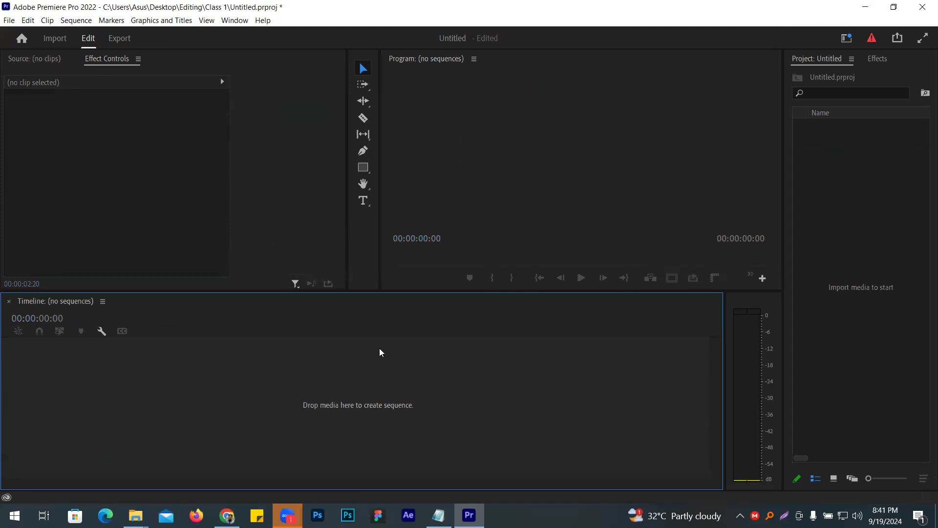
- Import Anthony-shkraba.mp4 into the project and create a new sequence from it
{"action": "left_click", "coordinate": [834, 177]}
{"action": "key", "text": "ctrl+i"}
{"action": "double_click", "coordinate": [247, 207]}
{"action": "left_click_drag", "start_coordinate": [830, 126], "coordinate": [92, 385]}
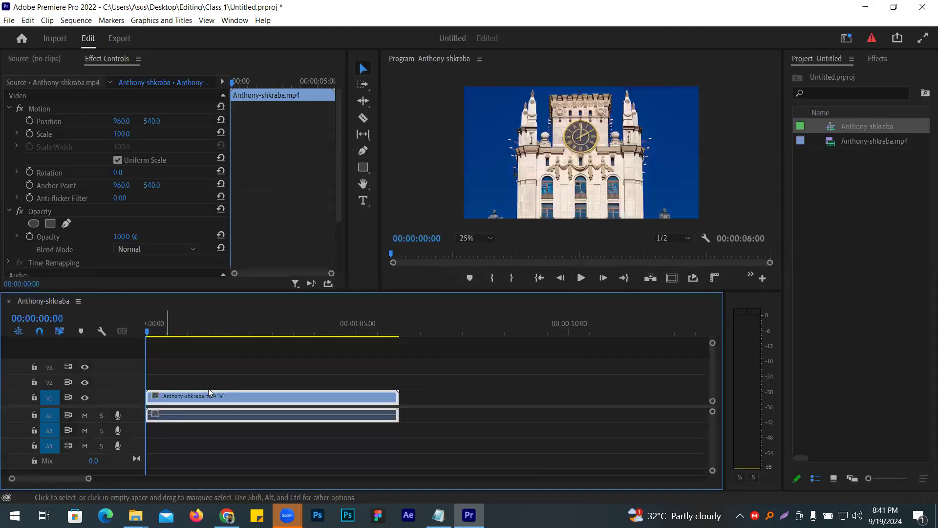
- Add markers to the Anthony-shkraba clip at 00:00:01:15 and 00:00:02:10
{"action": "key", "text": "backslash"}
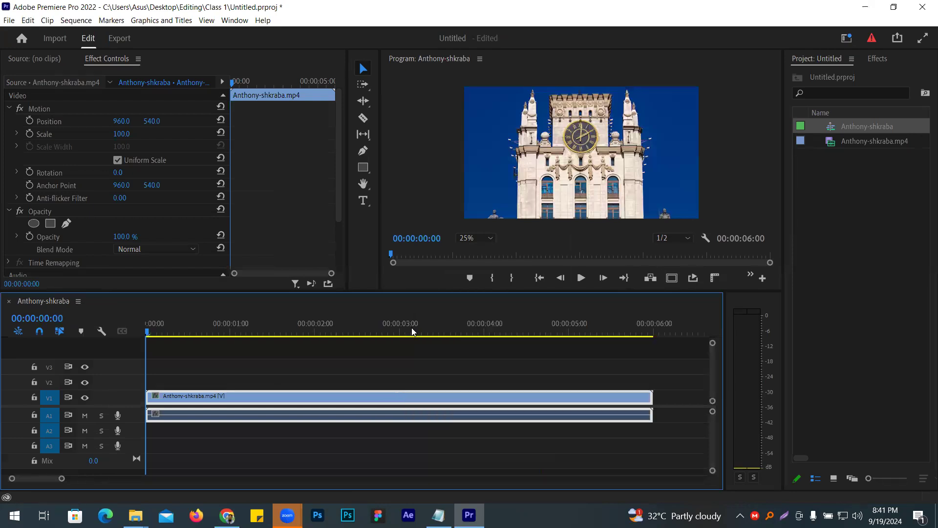
{"action": "key", "text": "equal"}
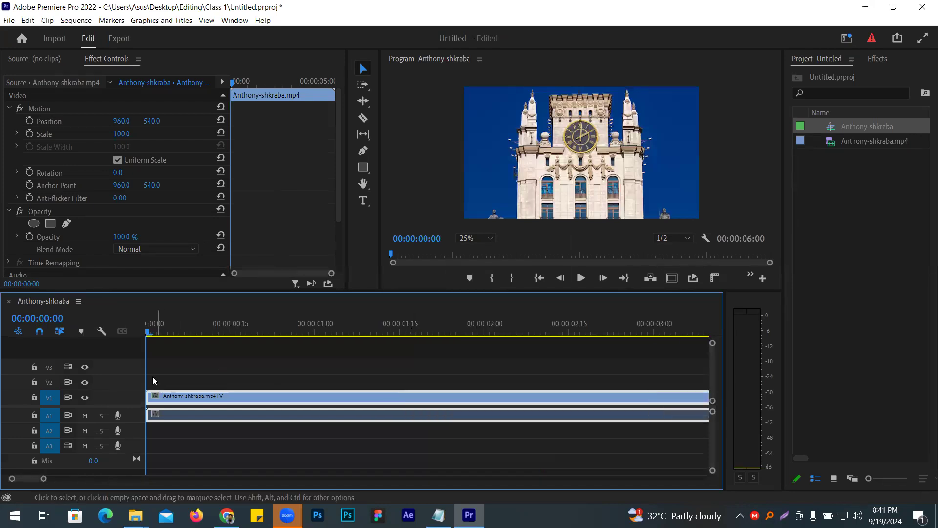
{"action": "left_click_drag", "start_coordinate": [147, 372], "coordinate": [400, 367]}
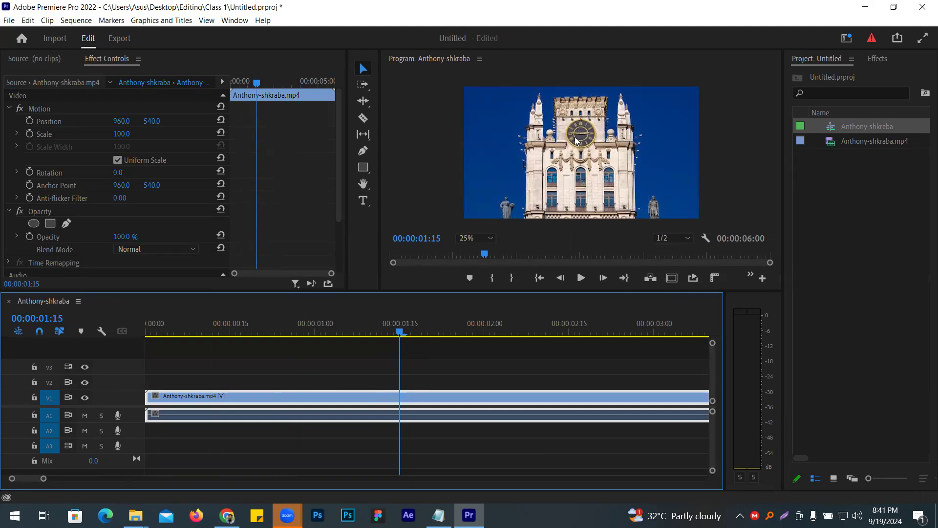
{"action": "key", "text": "ctrl+k"}
{"action": "left_click_drag", "start_coordinate": [411, 359], "coordinate": [541, 353]}
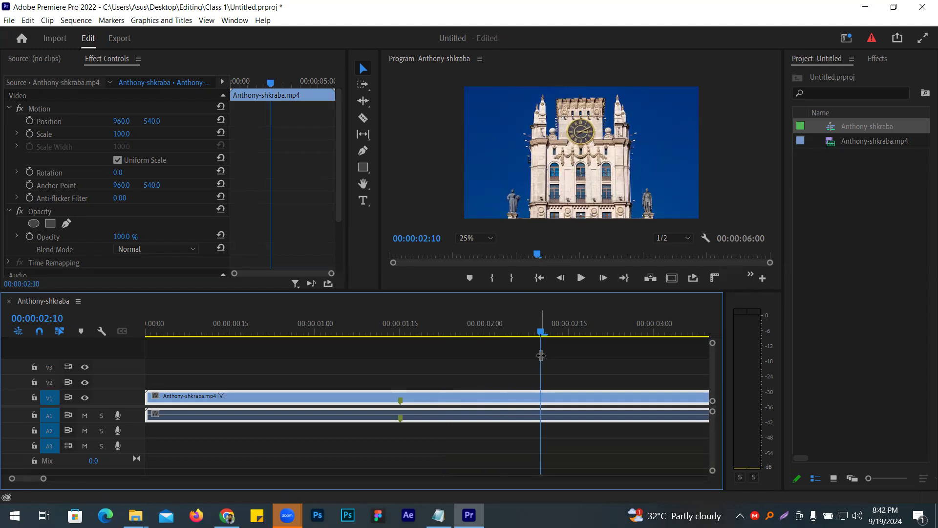
{"action": "key", "text": "m"}
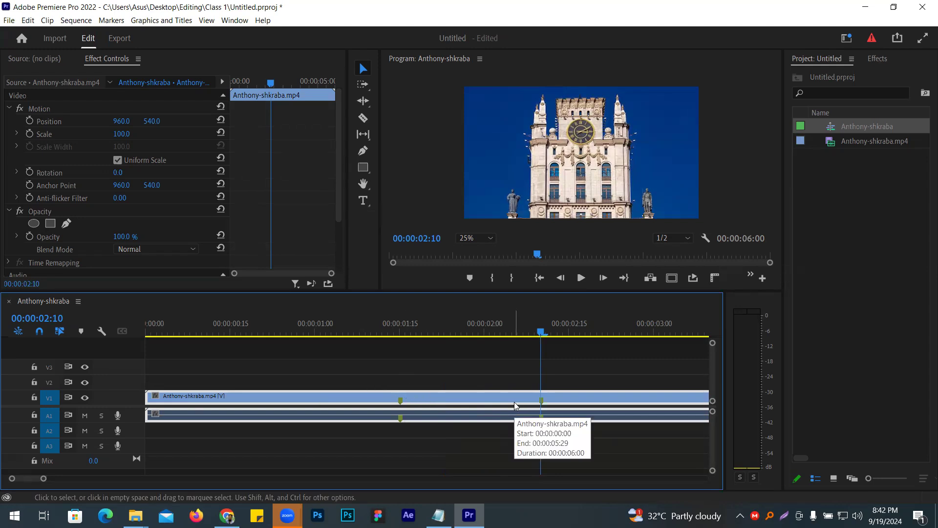
{"action": "left_click_drag", "start_coordinate": [541, 381], "coordinate": [542, 403]}
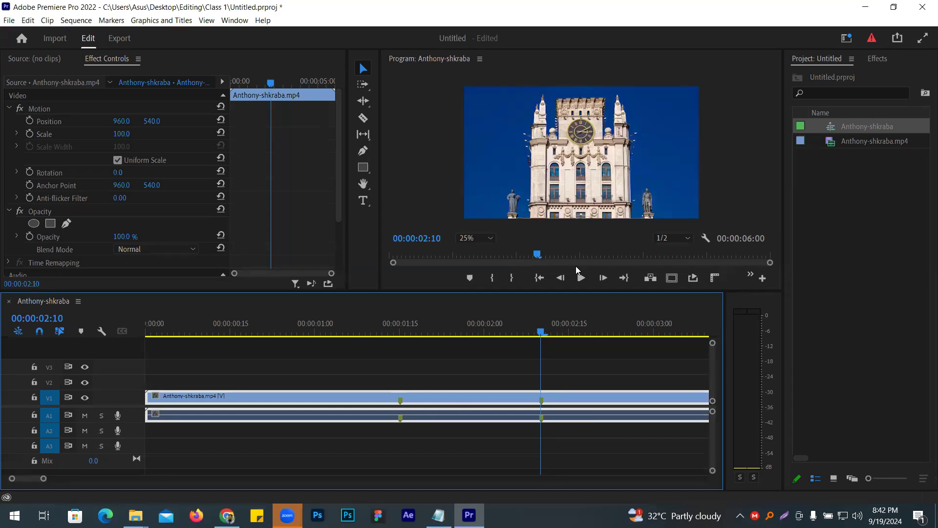
- Set the sequence's In point at the first marker and its Out point at the second, and place the playhead at 00:00:01:27 between them
{"action": "left_click", "coordinate": [401, 330]}
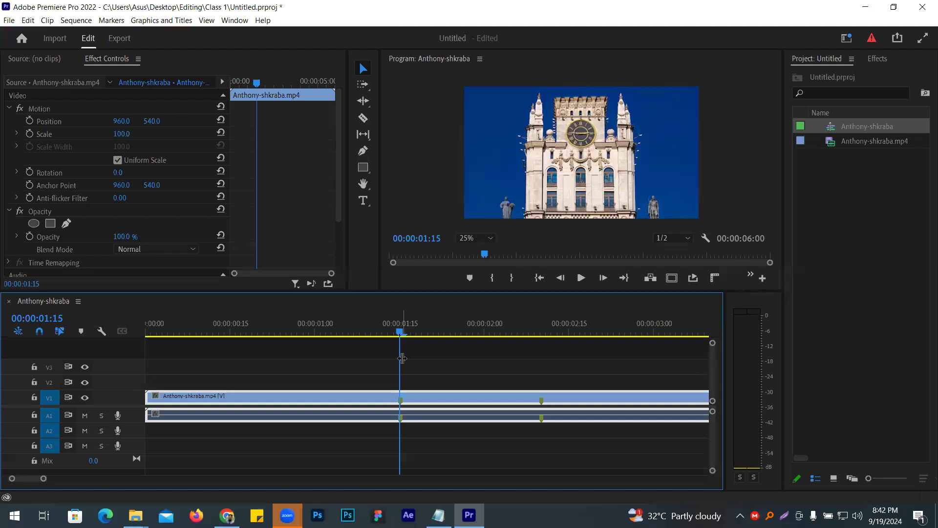
{"action": "left_click", "coordinate": [401, 358]}
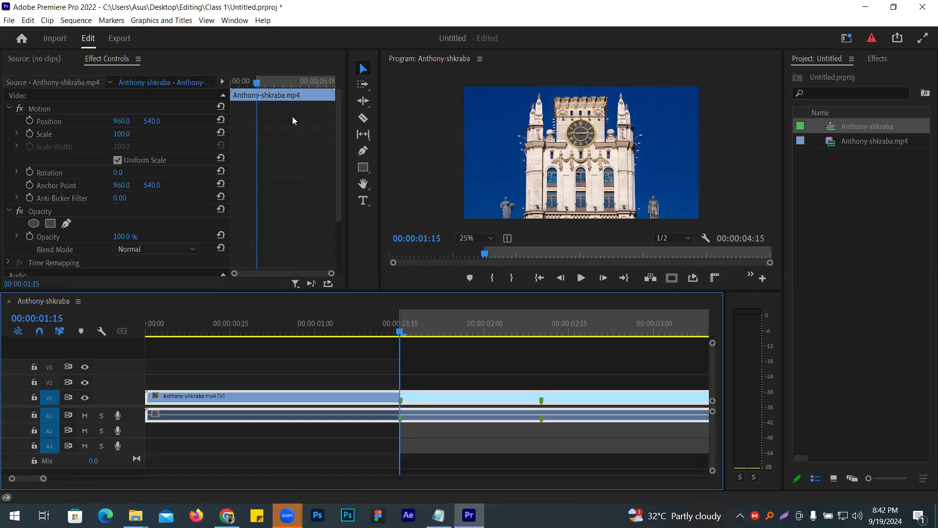
{"action": "left_click_drag", "start_coordinate": [402, 365], "coordinate": [544, 365]}
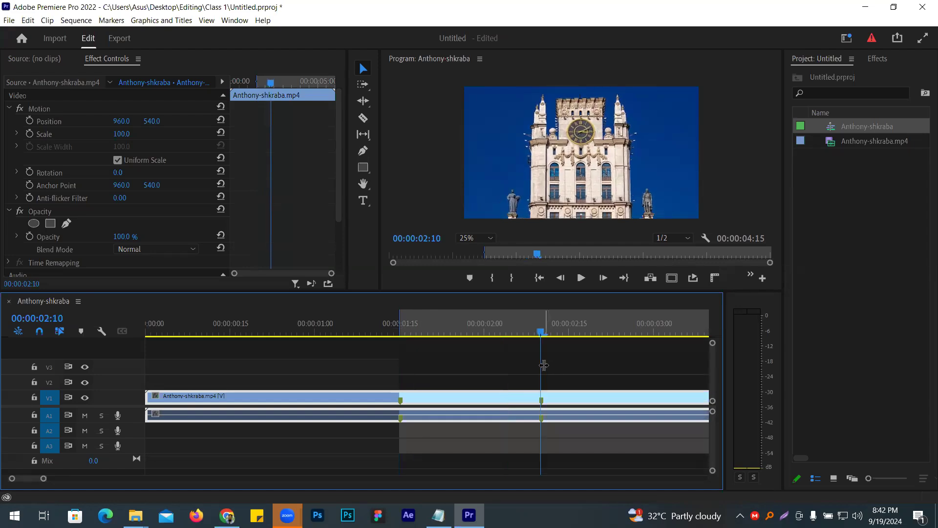
{"action": "key", "text": "o"}
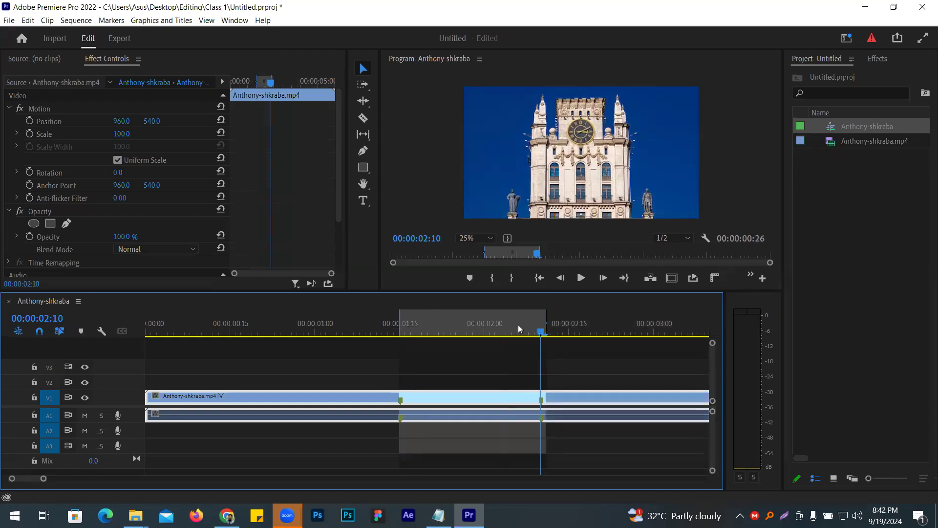
{"action": "left_click_drag", "start_coordinate": [547, 327], "coordinate": [541, 329]}
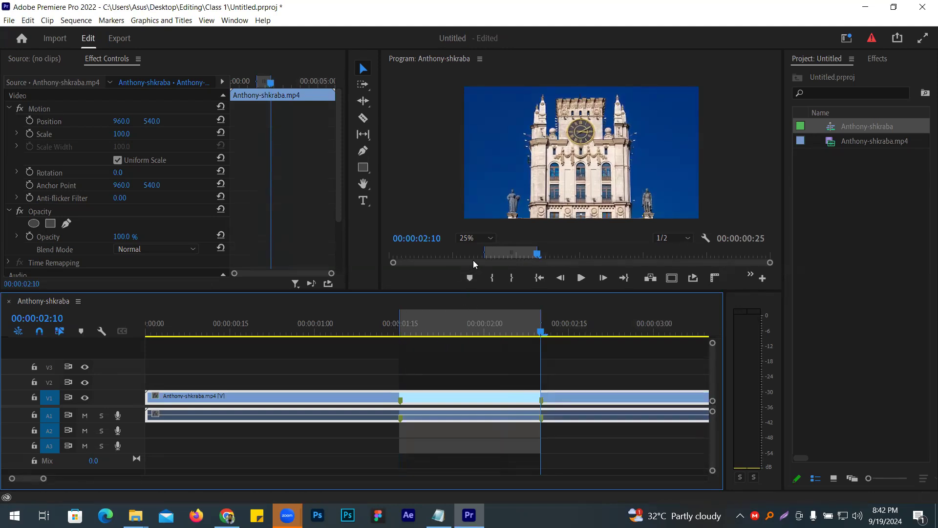
{"action": "left_click", "coordinate": [473, 328]}
{"action": "key", "text": "Left"}
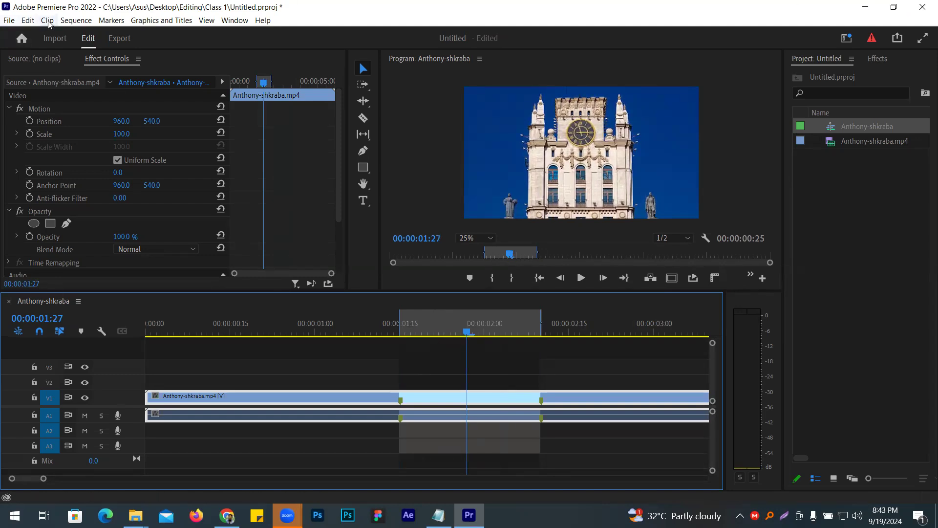
- Open the export settings for the Anthony-shkraba sequence and choose Source In/Out as the export range
{"action": "left_click", "coordinate": [9, 21]}
{"action": "left_click", "coordinate": [189, 56]}
{"action": "left_click", "coordinate": [120, 39]}
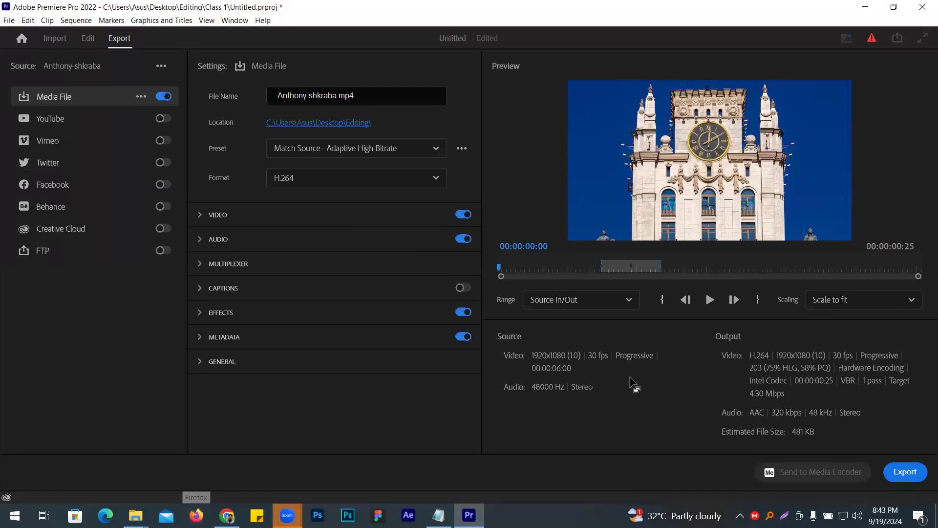
{"action": "left_click", "coordinate": [557, 300]}
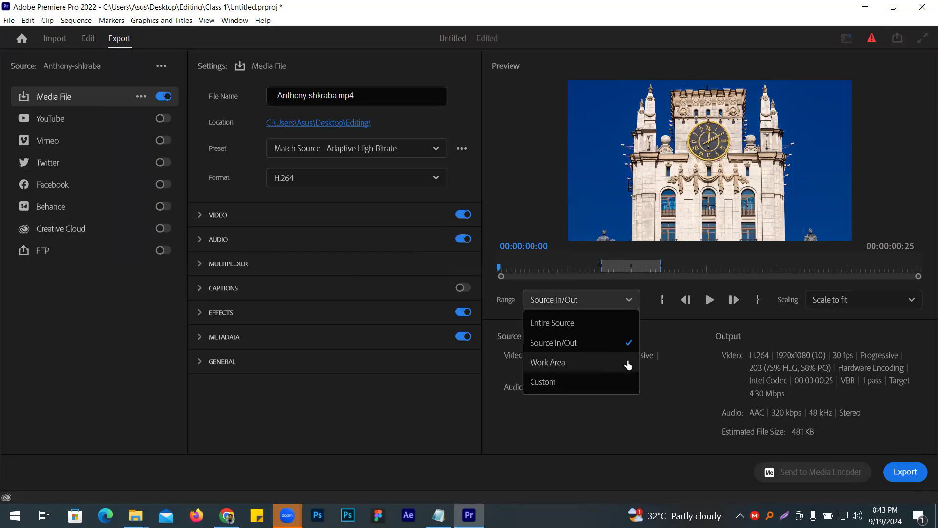
{"action": "left_click", "coordinate": [562, 342]}
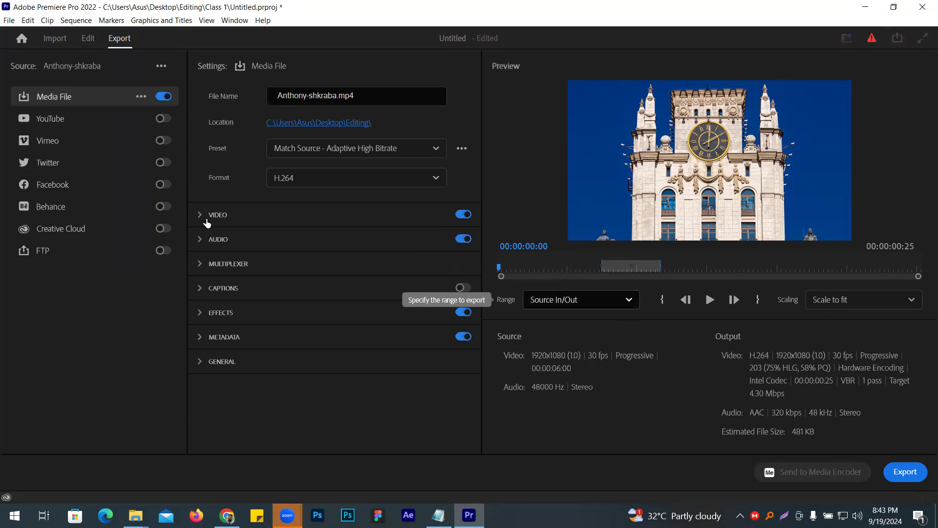
- Set the export format of the Anthony-shkraba sequence to PNG
{"action": "left_click", "coordinate": [288, 178]}
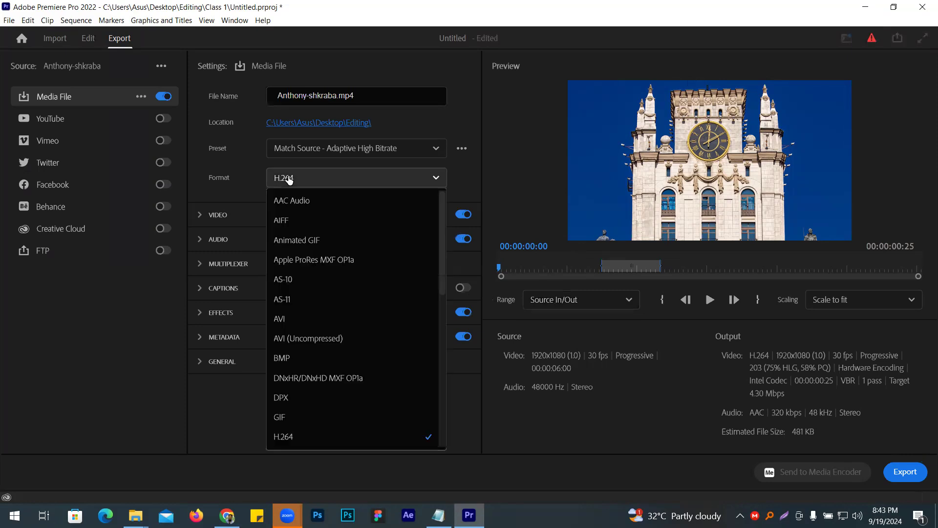
{"action": "scroll", "coordinate": [309, 372], "scroll_direction": "down", "scroll_amount": 5}
{"action": "scroll", "coordinate": [309, 371], "scroll_direction": "down", "scroll_amount": 4}
{"action": "scroll", "coordinate": [309, 371], "scroll_direction": "up", "scroll_amount": 3}
{"action": "scroll", "coordinate": [298, 298], "scroll_direction": "up", "scroll_amount": 3}
{"action": "scroll", "coordinate": [301, 281], "scroll_direction": "down", "scroll_amount": 7}
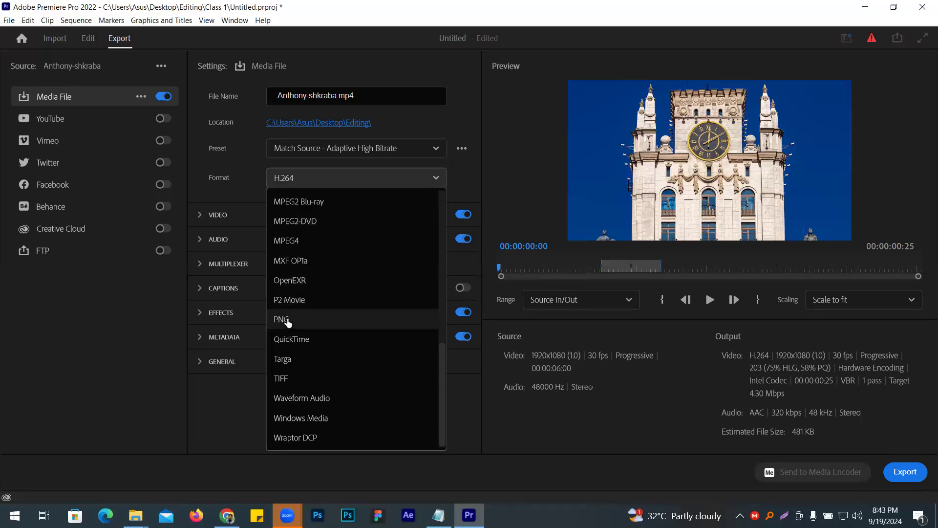
{"action": "left_click", "coordinate": [288, 322]}
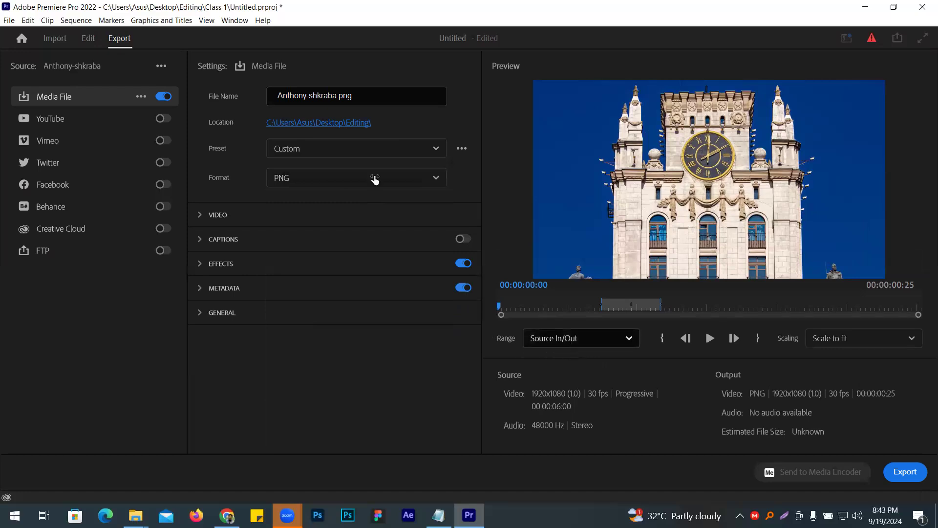
- Set the export location to a new folder named "image png" inside the Editing folder and export the PNG frames
{"action": "left_click", "coordinate": [336, 123]}
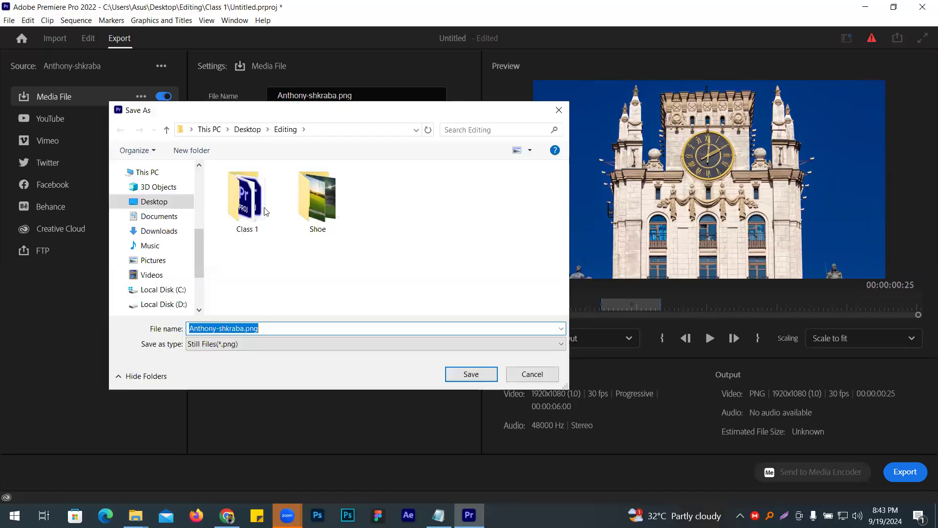
{"action": "left_click", "coordinate": [199, 150]}
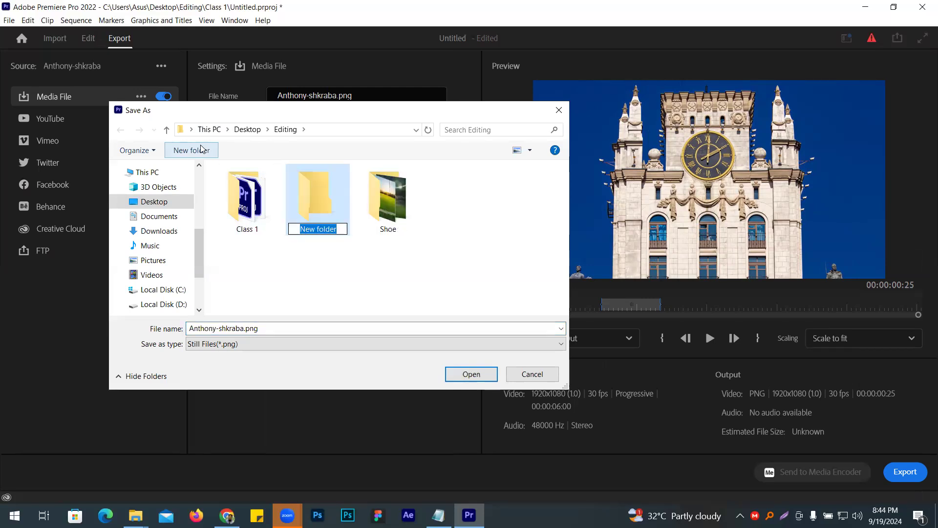
{"action": "type", "text": "image "}
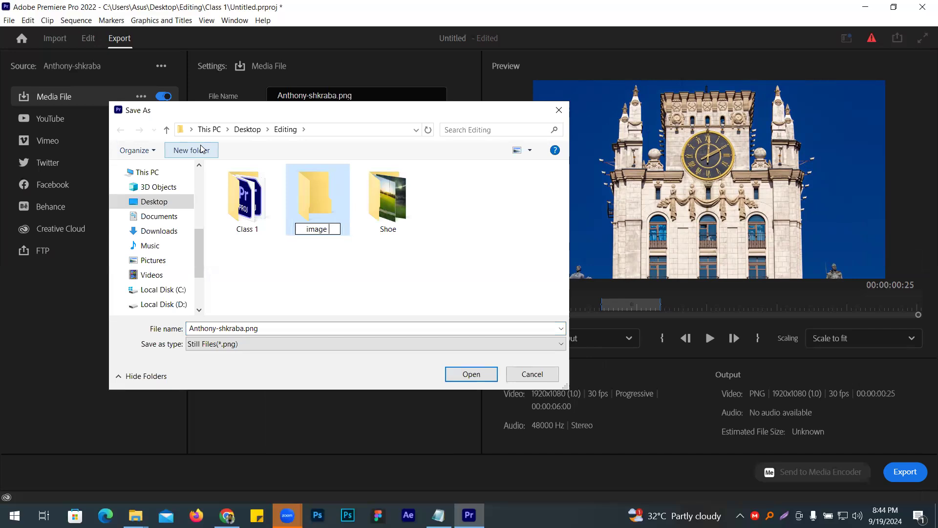
{"action": "type", "text": "png"}
{"action": "key", "text": "Return"}
{"action": "key", "text": "Return"}
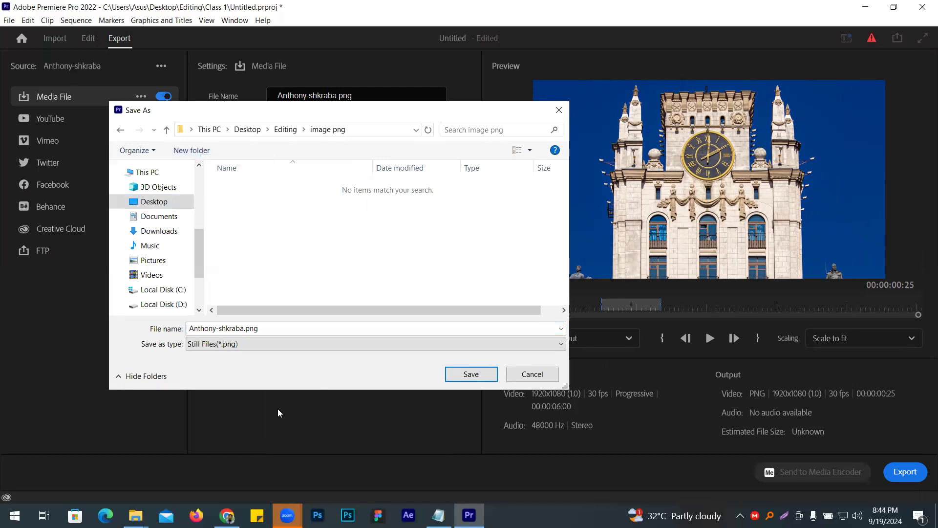
{"action": "left_click", "coordinate": [472, 374]}
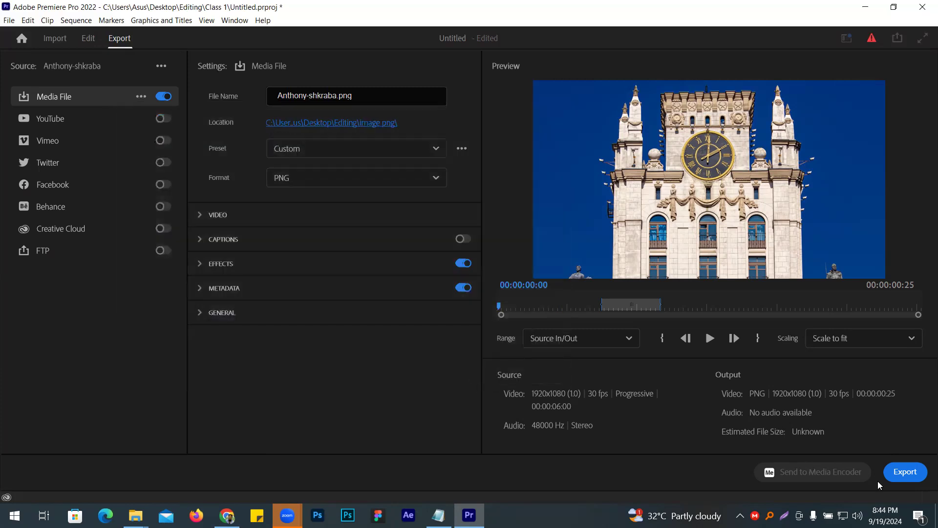
{"action": "left_click", "coordinate": [907, 479]}
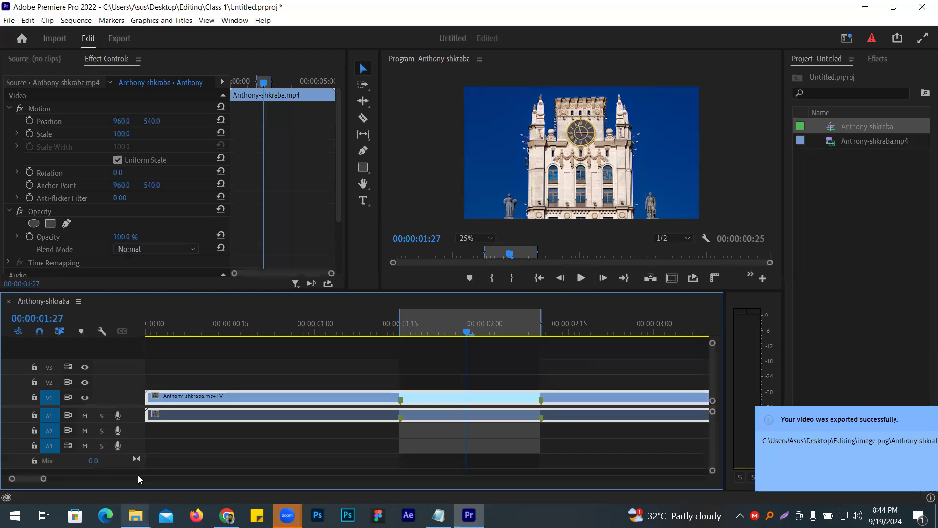
- Switch to File Explorer and open the "image png" folder inside Editing to check the exported frames
{"action": "mouse_move", "coordinate": [136, 515]}
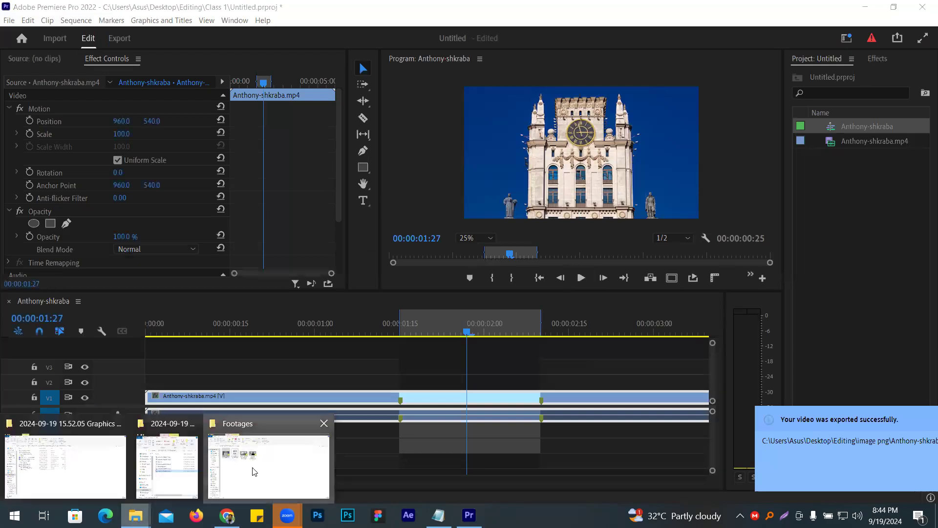
{"action": "left_click", "coordinate": [254, 470]}
{"action": "mouse_move", "coordinate": [135, 515]}
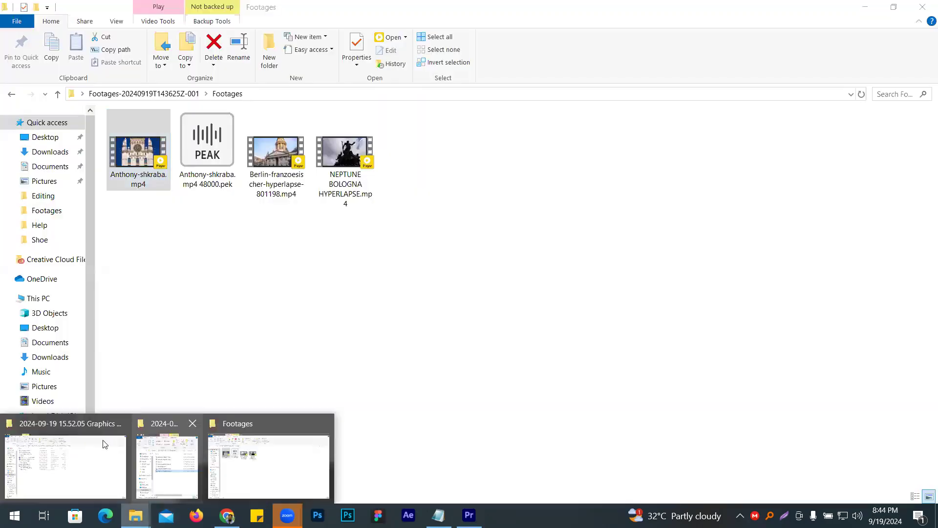
{"action": "left_click", "coordinate": [43, 196]}
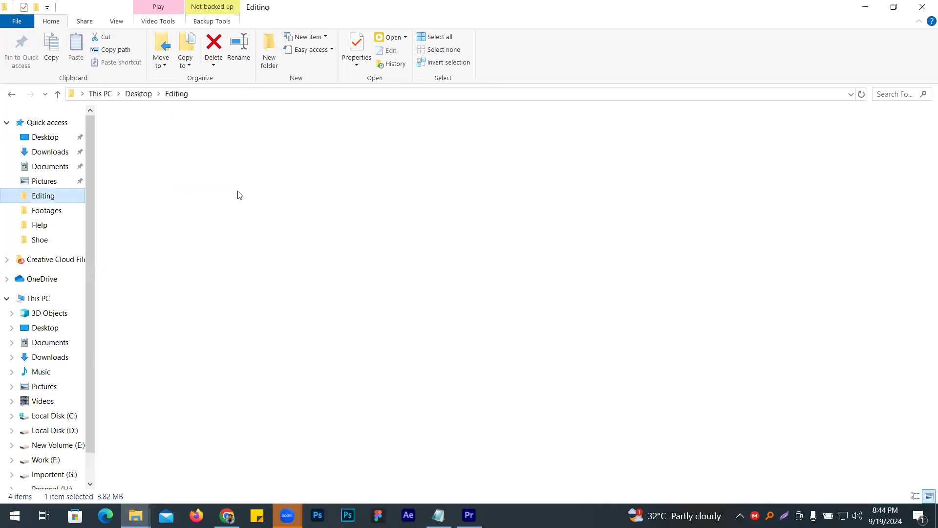
{"action": "left_click", "coordinate": [210, 155]}
{"action": "double_click", "coordinate": [210, 155]}
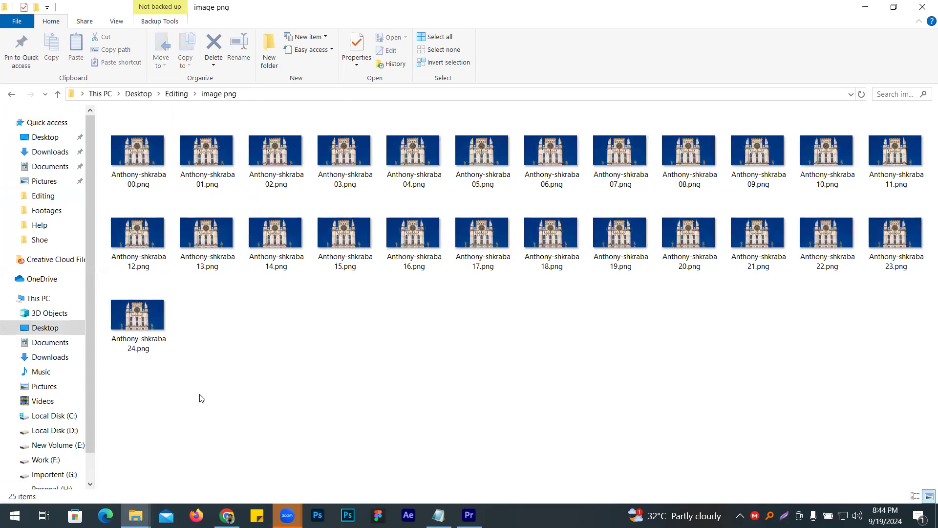
- Open Anthony-shkraba00.png in the image viewer and go forward through the exported frames up to Anthony-shkraba24.png
{"action": "double_click", "coordinate": [128, 164]}
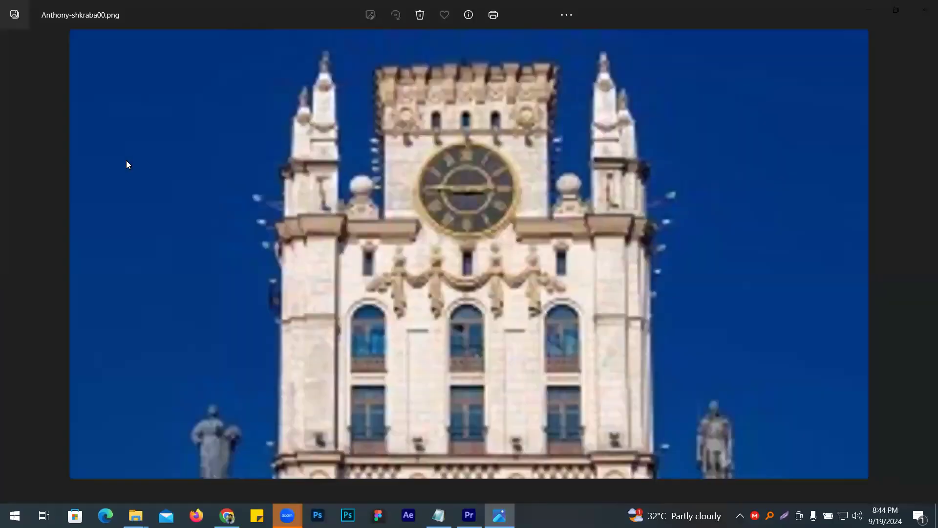
{"action": "key", "text": "Right"}
{"action": "key", "text": "Right"}
{"action": "key", "text": "Right"}
{"action": "key", "text": "Right"}
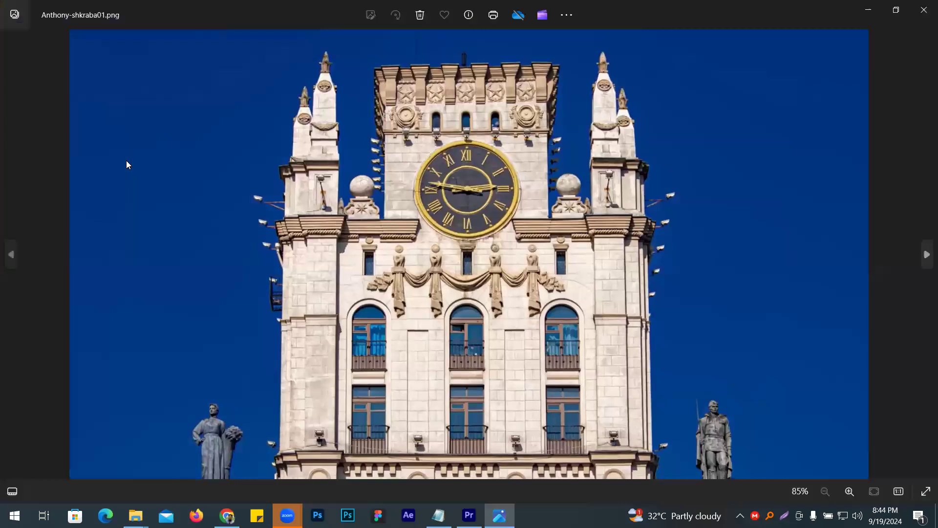
{"action": "key", "text": "Right"}
{"action": "key", "text": "Right"}
{"action": "key", "text": "Right"}
{"action": "key", "text": "Right"}
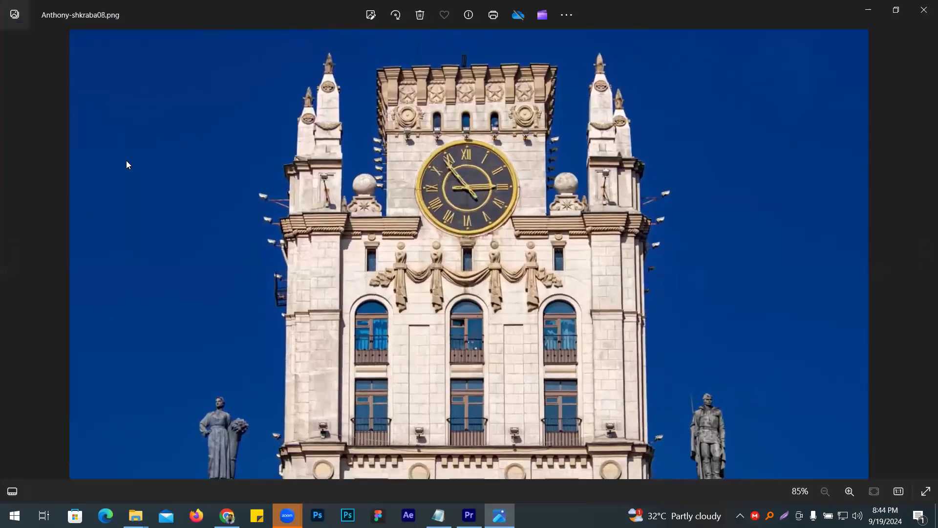
{"action": "key", "text": "Right"}
{"action": "key", "text": "Right"}
{"action": "key", "text": "Right"}
{"action": "key", "text": "Right"}
{"action": "key", "text": "Right"}
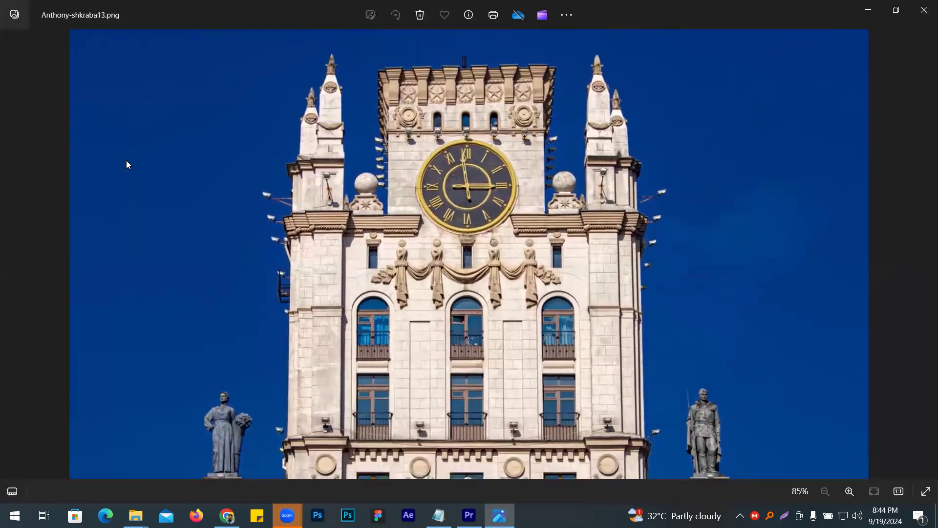
{"action": "key", "text": "Right"}
{"action": "key", "text": "Right"}
{"action": "key", "text": "Right"}
{"action": "key", "text": "Right"}
{"action": "key", "text": "Right"}
{"action": "key", "text": "Right"}
{"action": "key", "text": "Right"}
{"action": "key", "text": "Right"}
{"action": "key", "text": "Right"}
{"action": "key", "text": "Right"}
{"action": "key", "text": "Right"}
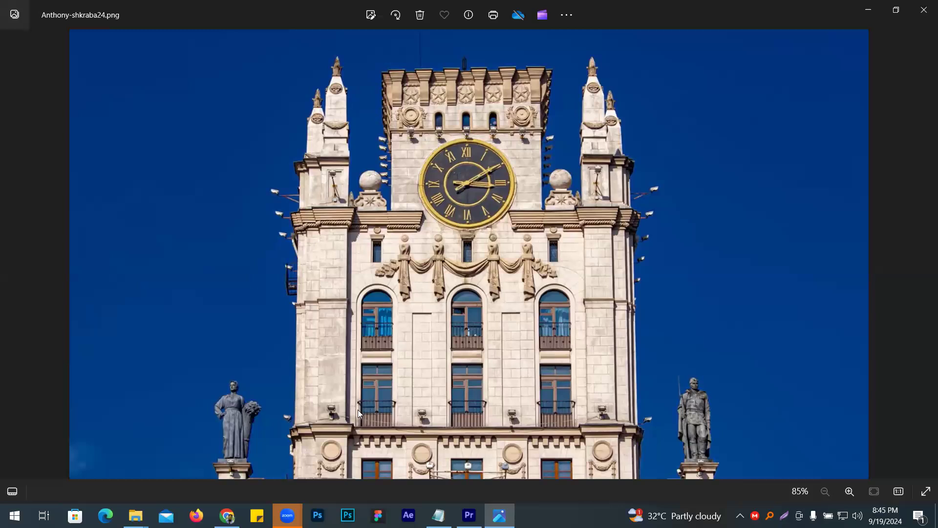
- Go back through the frames to Anthony-shkraba09.png, close the viewer and look over the image files in the folder
{"action": "key", "text": "Left"}
{"action": "key", "text": "Left"}
{"action": "key", "text": "Left"}
{"action": "key", "text": "Left"}
{"action": "key", "text": "Left"}
{"action": "key", "text": "Left"}
{"action": "key", "text": "Left"}
{"action": "key", "text": "Left"}
{"action": "key", "text": "Left"}
{"action": "key", "text": "Left"}
{"action": "key", "text": "Left"}
{"action": "key", "text": "Left"}
{"action": "key", "text": "Left"}
{"action": "key", "text": "Left"}
{"action": "key", "text": "Left"}
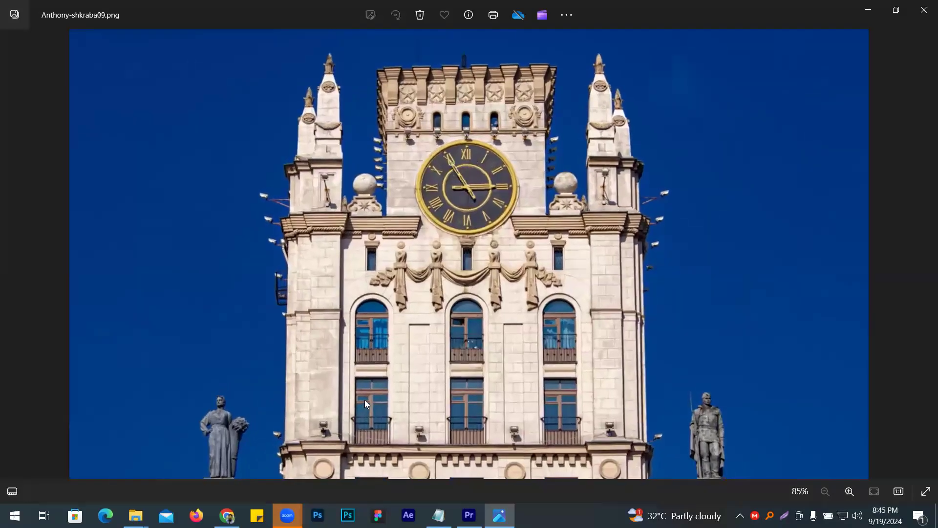
{"action": "left_click", "coordinate": [924, 15]}
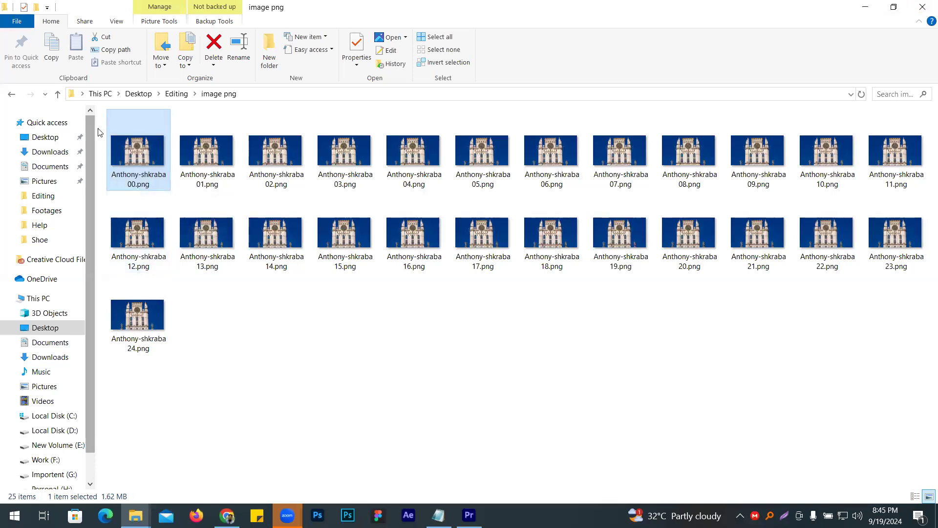
{"action": "left_click_drag", "start_coordinate": [100, 132], "coordinate": [831, 405]}
{"action": "left_click", "coordinate": [316, 333]}
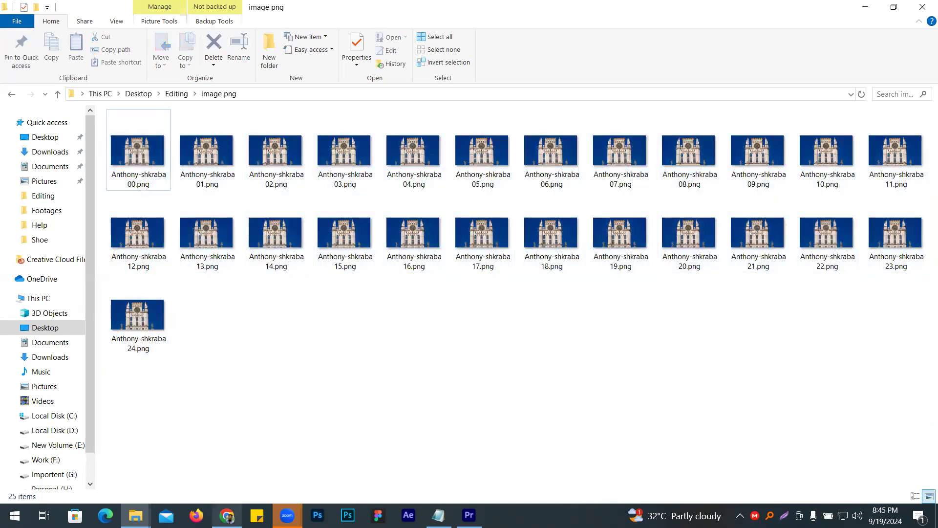
- Switch to Chrome, search Google for "adobr ai" in a new tab and look through the results
{"action": "left_click", "coordinate": [226, 515]}
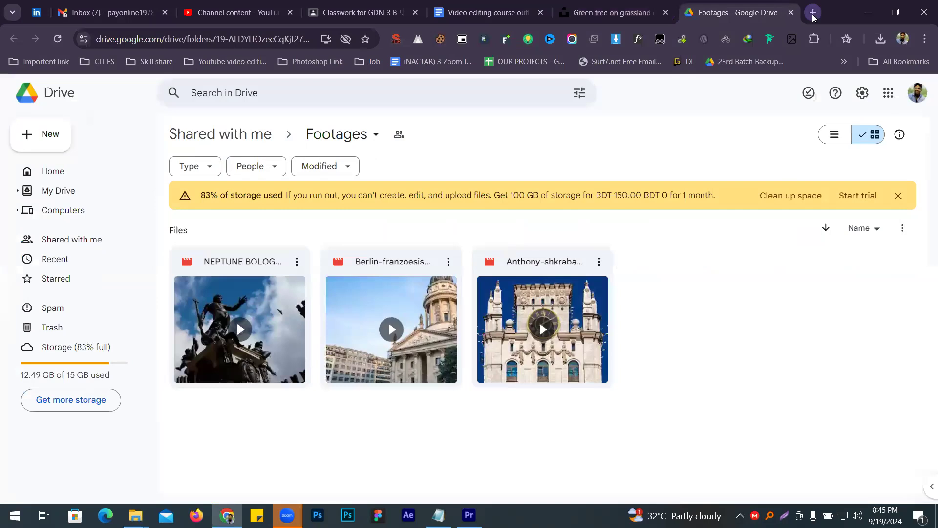
{"action": "left_click", "coordinate": [812, 13]}
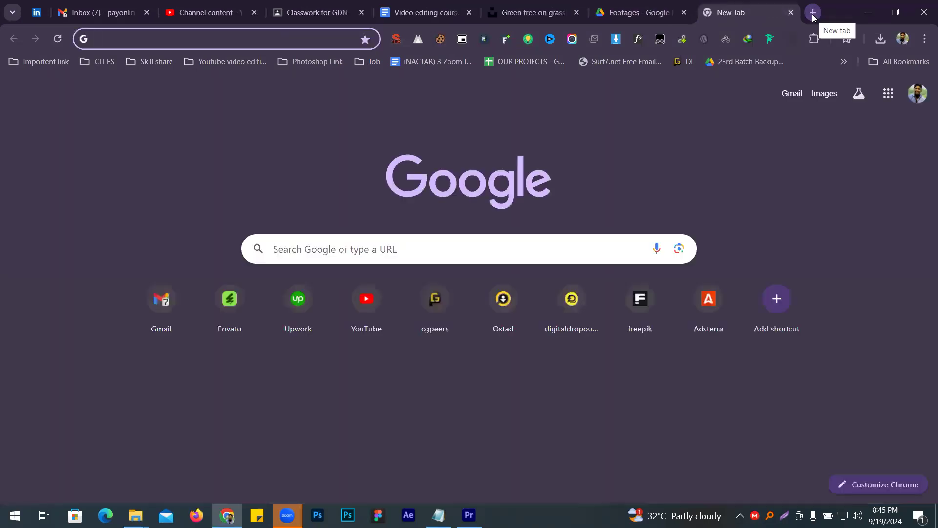
{"action": "type", "text": "adob"}
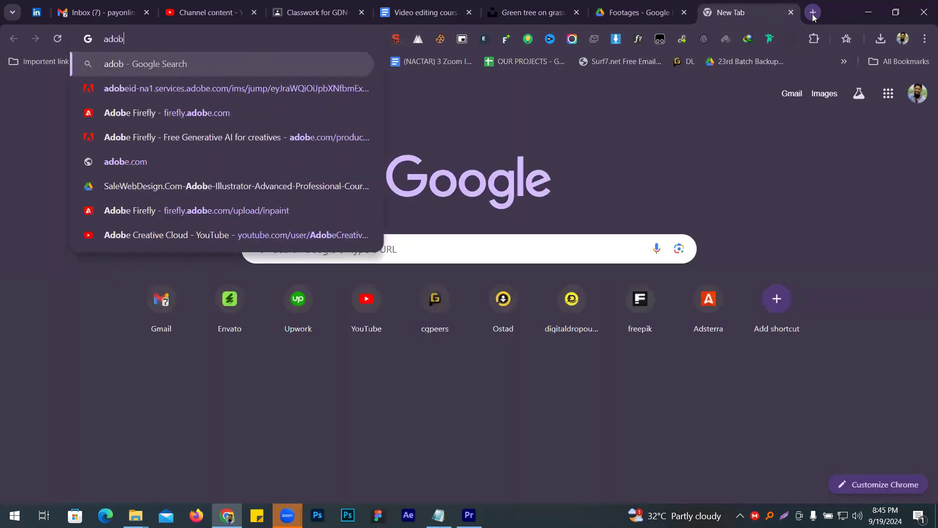
{"action": "type", "text": "r ai"}
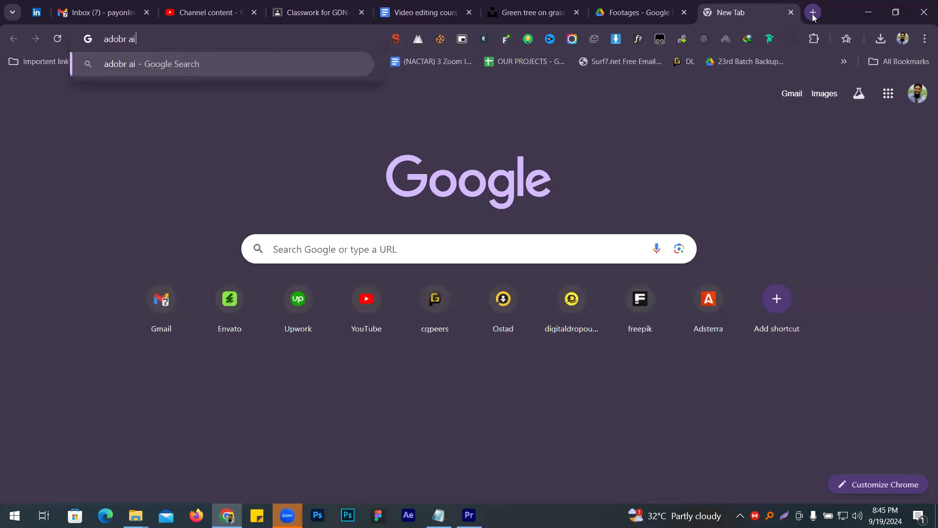
{"action": "key", "text": "Return"}
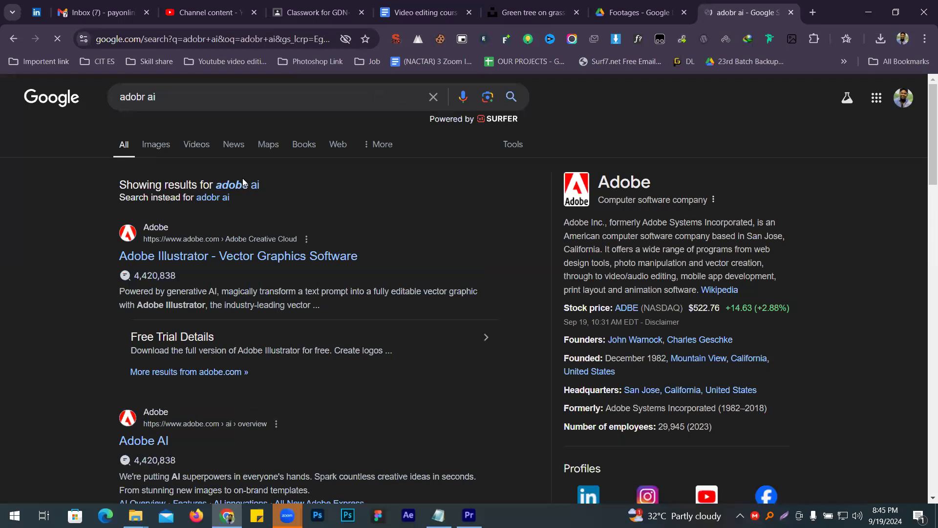
{"action": "scroll", "coordinate": [71, 299], "scroll_direction": "down", "scroll_amount": 15}
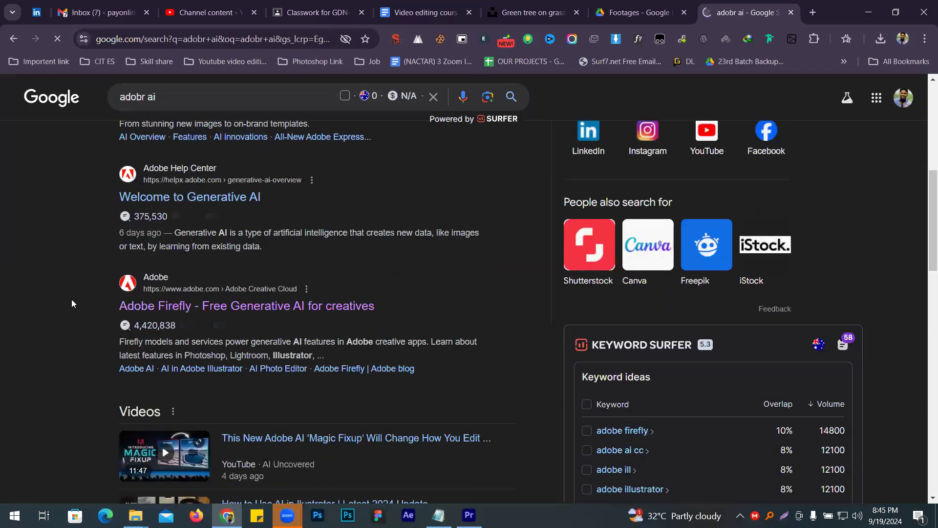
{"action": "scroll", "coordinate": [72, 303], "scroll_direction": "down", "scroll_amount": 8}
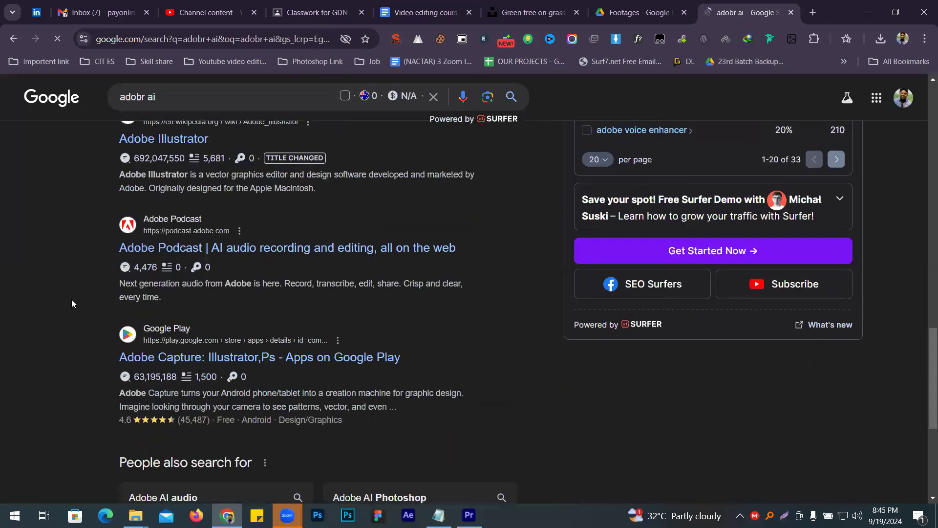
- Search Google for "firefly adobe" instead and look through the results down to the related searches
{"action": "left_click", "coordinate": [195, 96]}
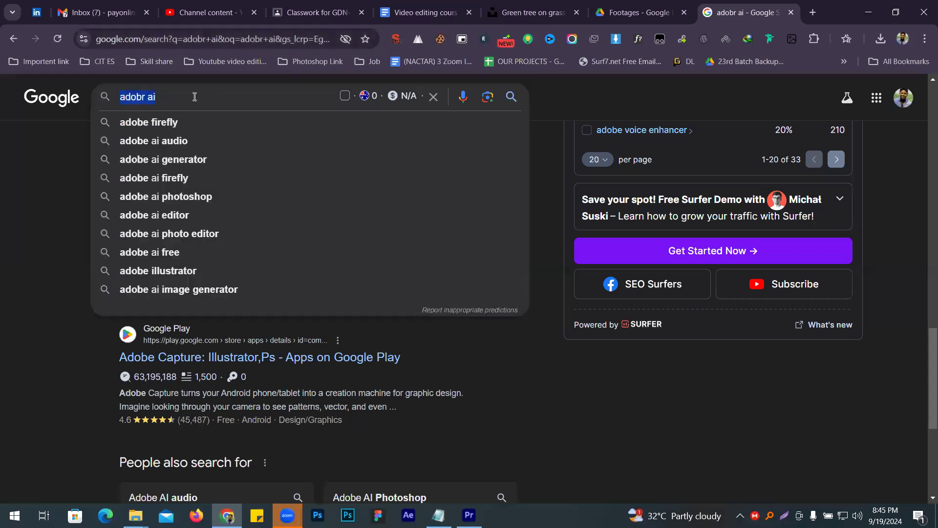
{"action": "type", "text": "fr"}
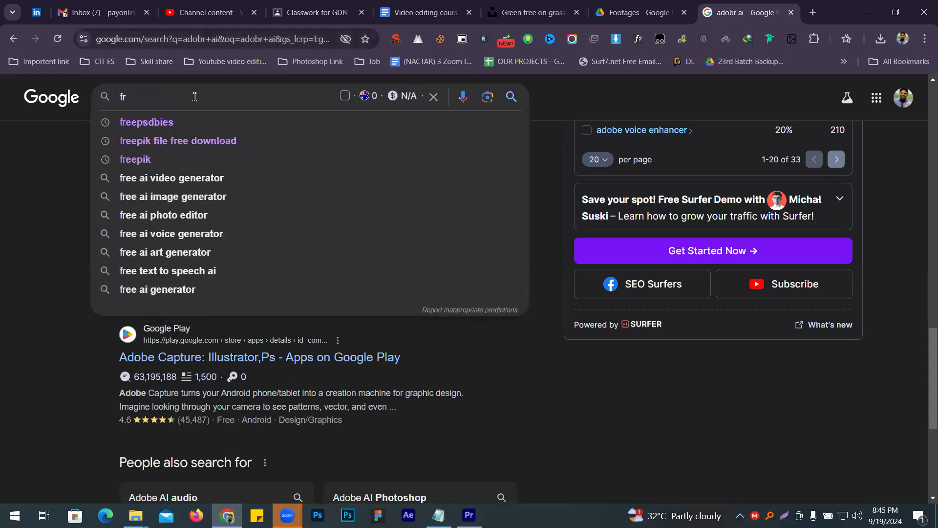
{"action": "key", "text": "BackSpace"}
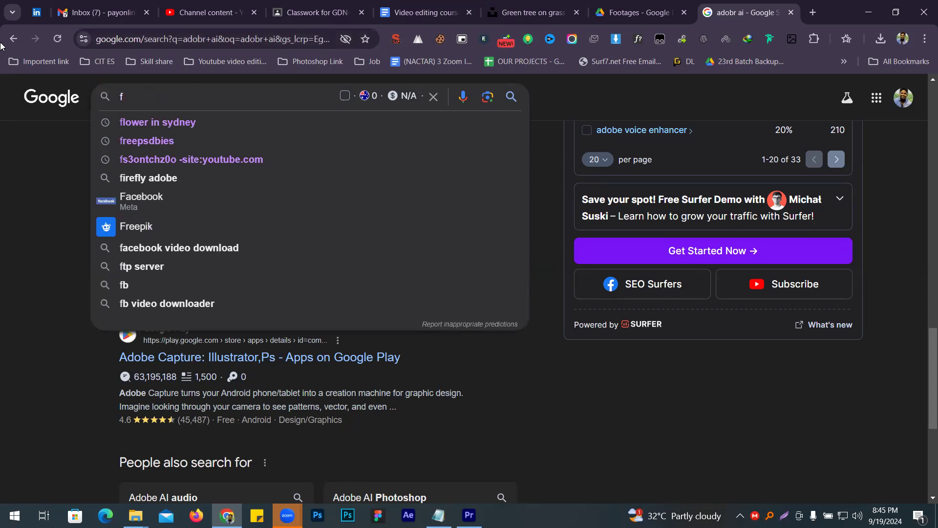
{"action": "left_click", "coordinate": [155, 179]}
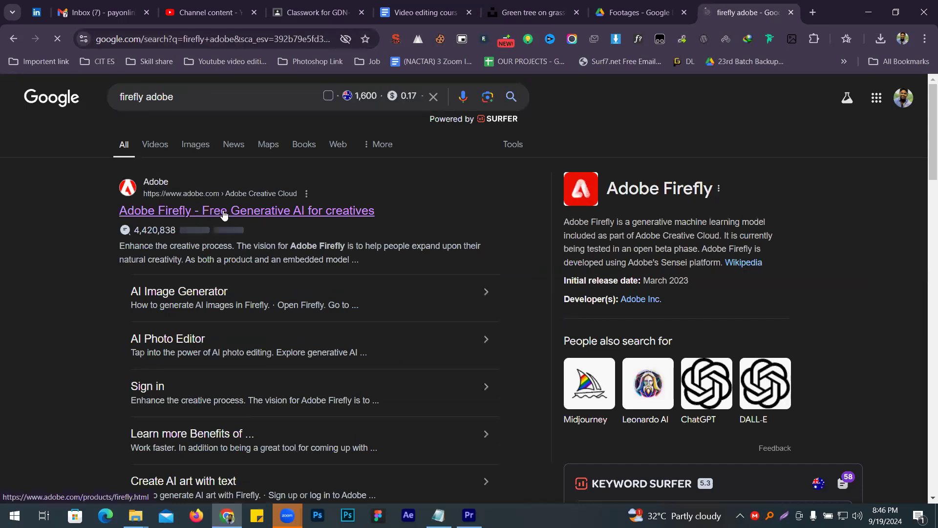
{"action": "scroll", "coordinate": [222, 214], "scroll_direction": "down", "scroll_amount": 2}
{"action": "scroll", "coordinate": [223, 211], "scroll_direction": "down", "scroll_amount": 5}
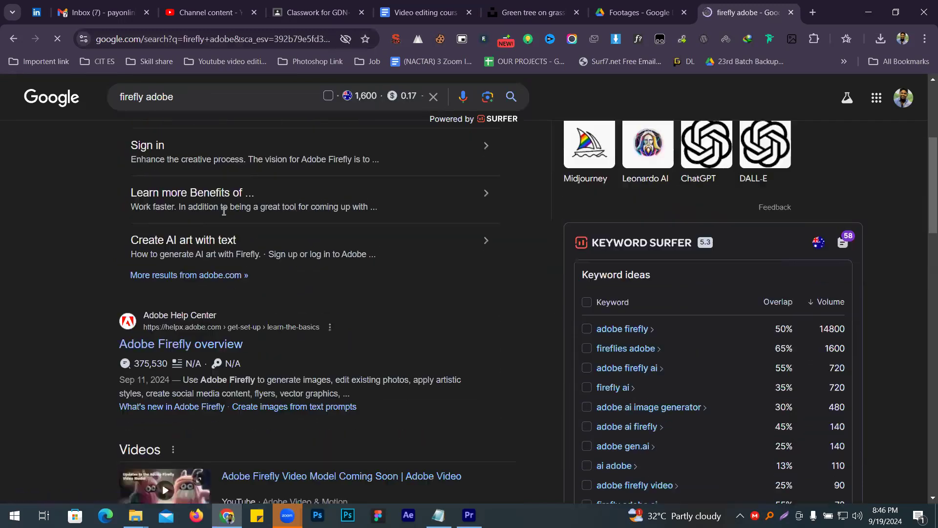
{"action": "scroll", "coordinate": [212, 235], "scroll_direction": "down", "scroll_amount": 5}
{"action": "scroll", "coordinate": [212, 241], "scroll_direction": "down", "scroll_amount": 5}
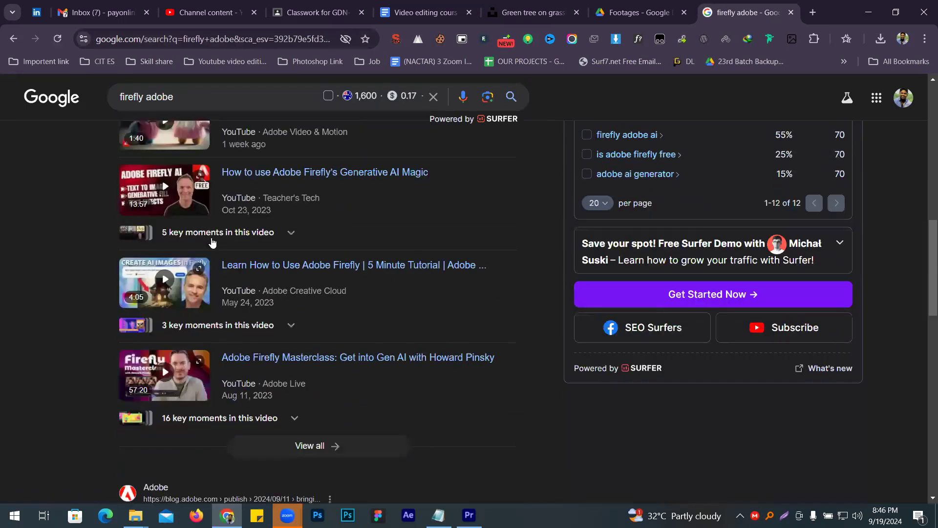
{"action": "scroll", "coordinate": [212, 241], "scroll_direction": "down", "scroll_amount": 3}
{"action": "scroll", "coordinate": [211, 240], "scroll_direction": "down", "scroll_amount": 10}
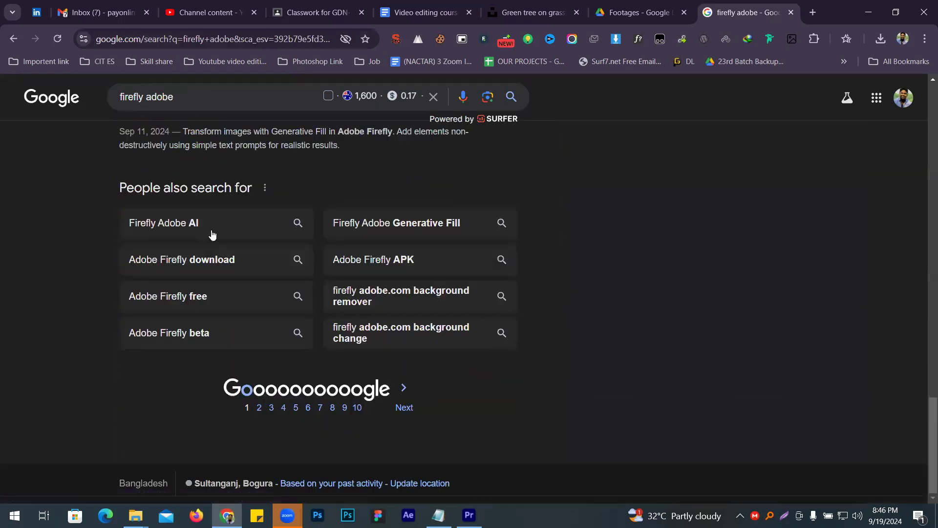
- Search Google for firefly.adobe.com and open the Adobe Firefly - Free Generative AI for creatives result in a new tab
{"action": "scroll", "coordinate": [212, 240], "scroll_direction": "up", "scroll_amount": 20}
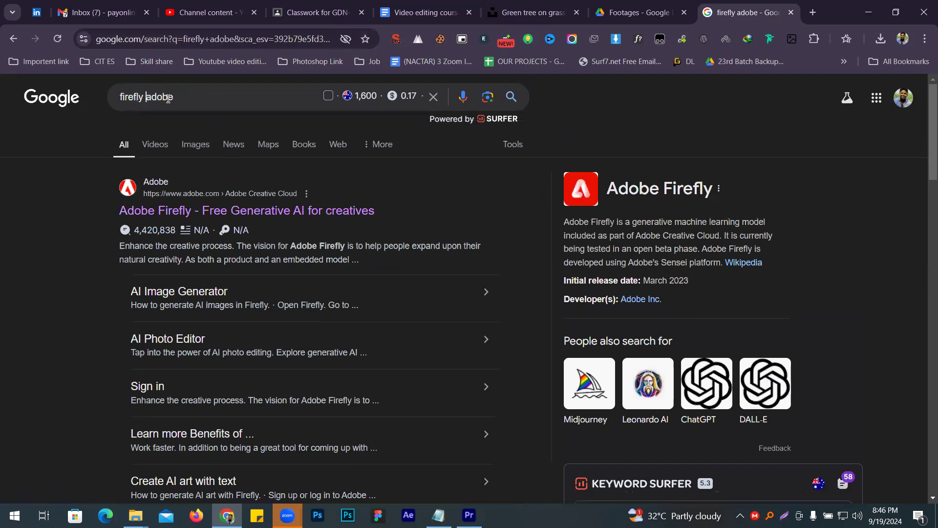
{"action": "left_click", "coordinate": [145, 98]}
{"action": "key", "text": "BackSpace"}
{"action": "type", "text": "."}
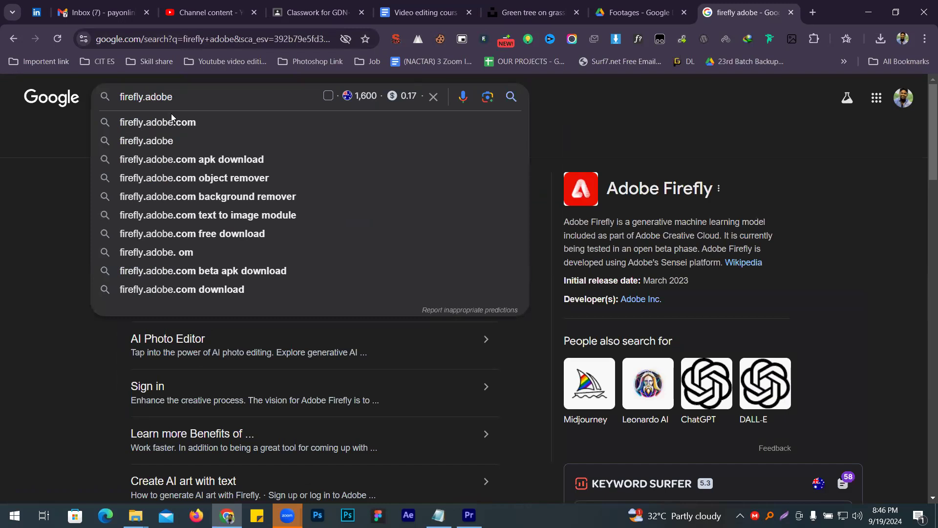
{"action": "left_click", "coordinate": [171, 114]}
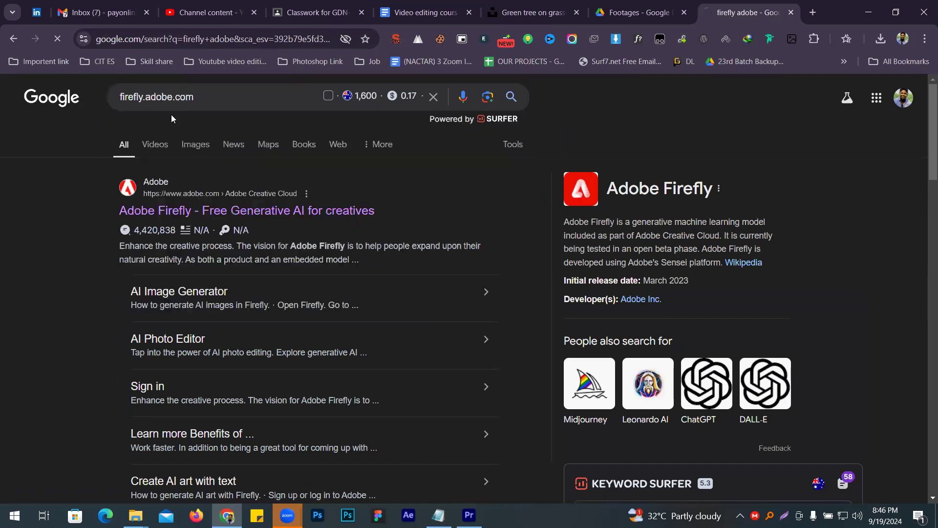
{"action": "middle_click", "coordinate": [205, 215]}
{"action": "left_click", "coordinate": [774, 3]}
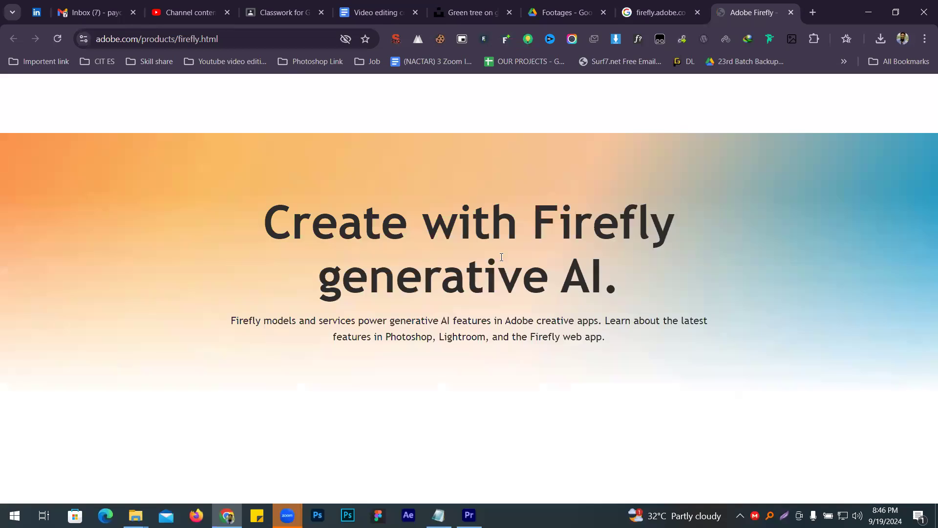
- Look through the Adobe Firefly product page, including the Generative Fill, Text to Image and Generate Video sections
{"action": "scroll", "coordinate": [630, 195], "scroll_direction": "down", "scroll_amount": 5}
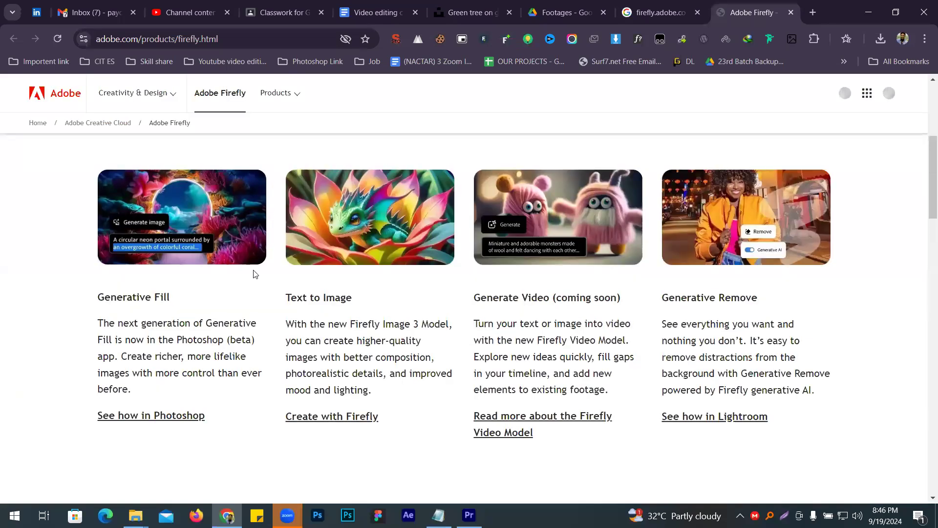
{"action": "scroll", "coordinate": [641, 218], "scroll_direction": "up", "scroll_amount": 5}
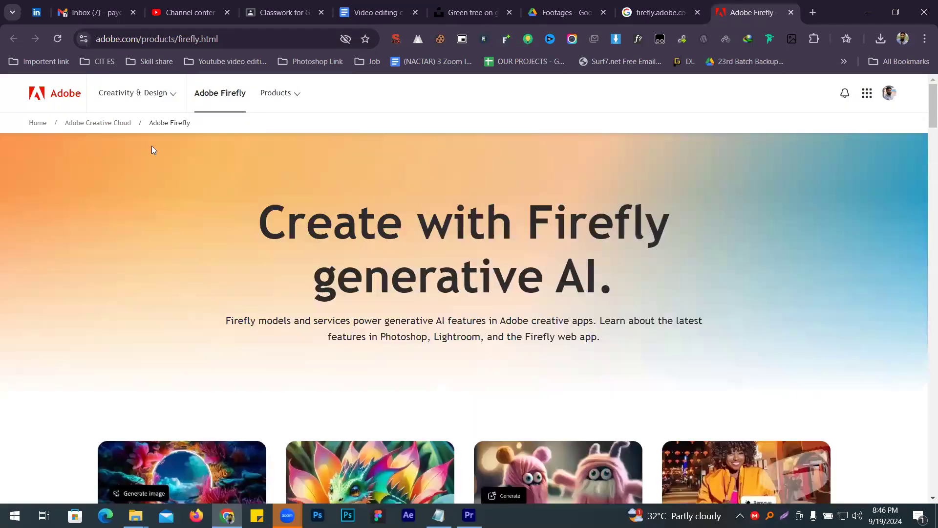
{"action": "scroll", "coordinate": [513, 266], "scroll_direction": "down", "scroll_amount": 6}
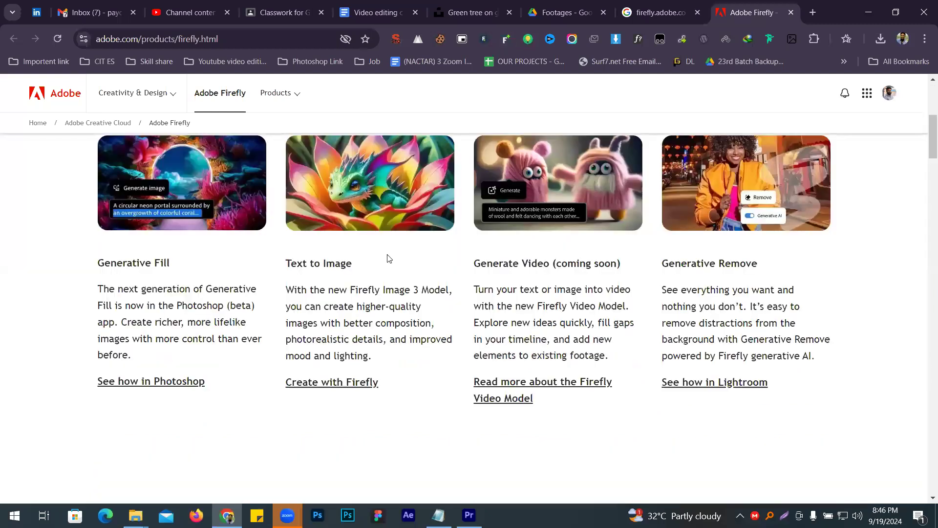
{"action": "scroll", "coordinate": [396, 257], "scroll_direction": "down", "scroll_amount": 1}
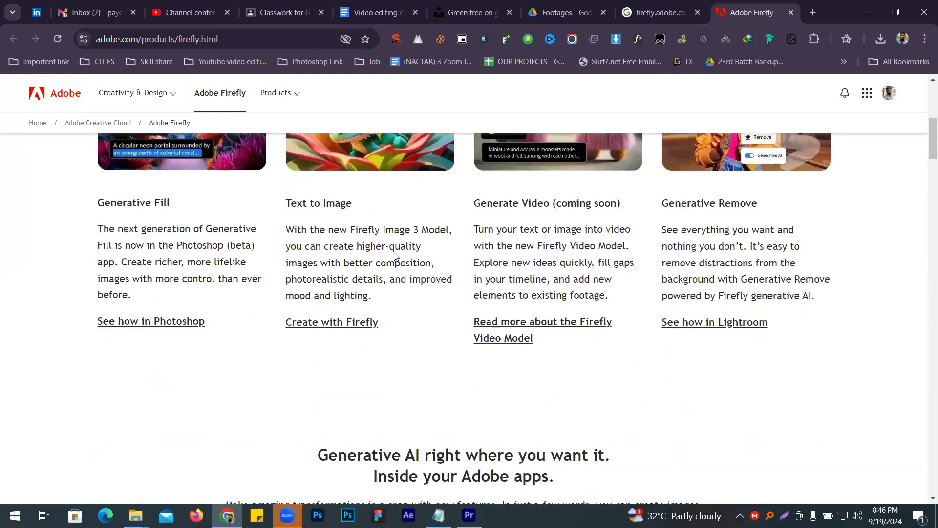
{"action": "scroll", "coordinate": [394, 259], "scroll_direction": "up", "scroll_amount": 7}
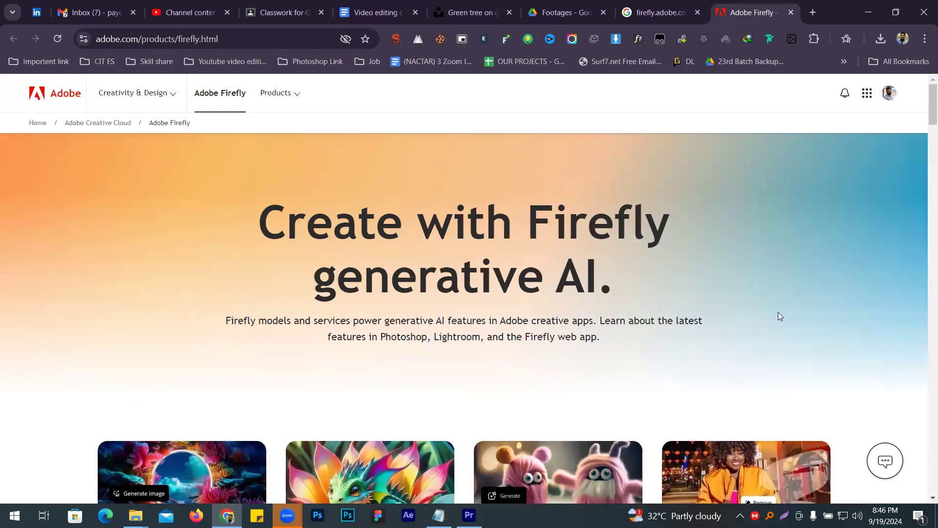
{"action": "scroll", "coordinate": [778, 312], "scroll_direction": "down", "scroll_amount": 5}
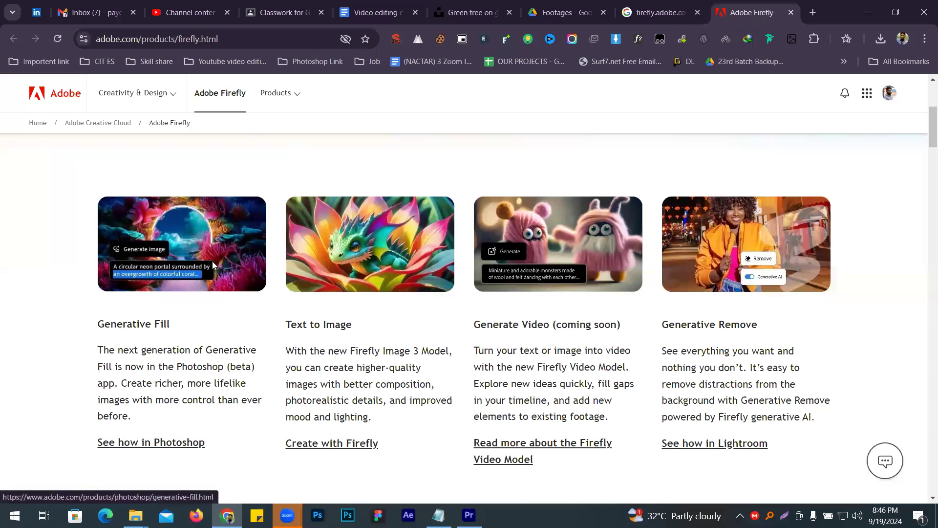
{"action": "scroll", "coordinate": [212, 261], "scroll_direction": "up", "scroll_amount": 5}
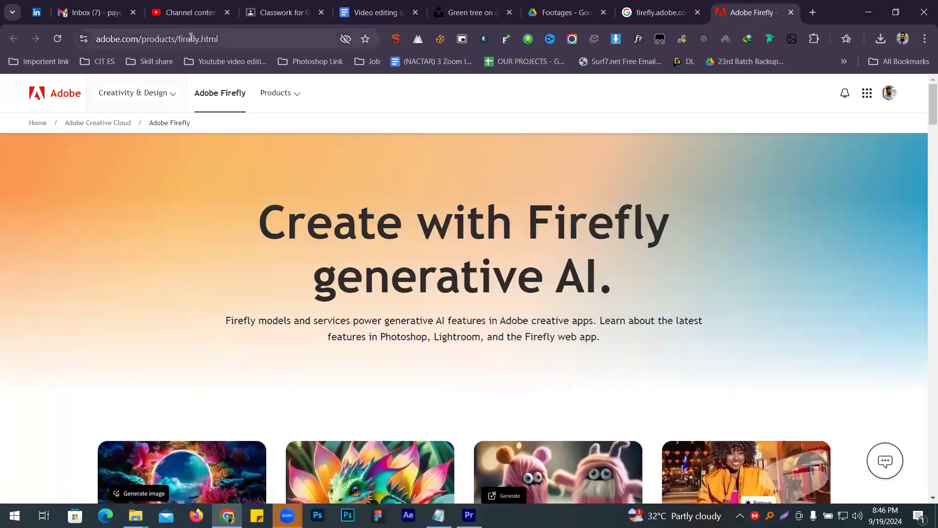
- Replace the product page's address with firefly.adobe.com and open the Firefly web app
{"action": "left_click_drag", "start_coordinate": [178, 34], "coordinate": [2, 41]}
{"action": "key", "text": "BackSpace"}
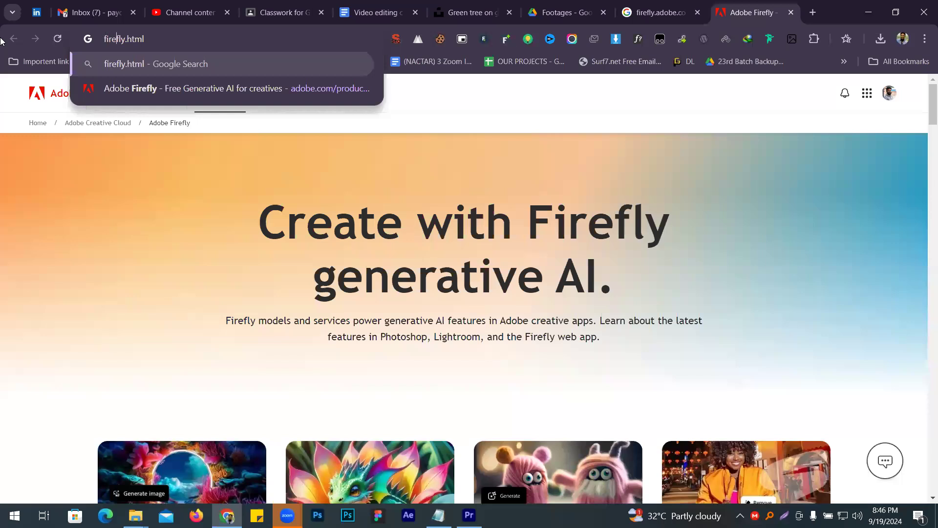
{"action": "key", "text": "BackSpace"}
{"action": "key", "text": "BackSpace"}
{"action": "key", "text": "BackSpace"}
{"action": "key", "text": "BackSpace"}
{"action": "type", "text": "adob"}
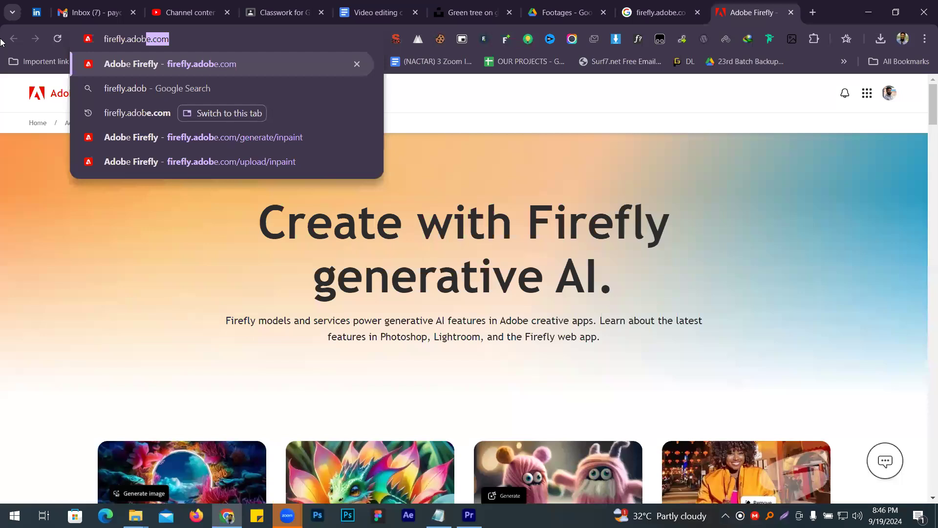
{"action": "left_click", "coordinate": [105, 64]}
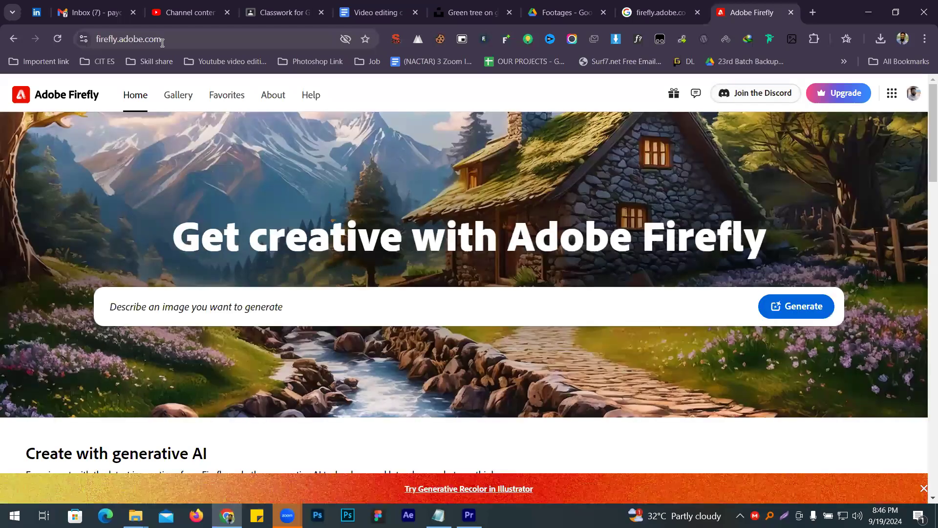
- Copy the Firefly web app's address and open the Classwork of Video Editing Batch 20 in Google Classroom
{"action": "left_click", "coordinate": [162, 39]}
{"action": "right_click", "coordinate": [161, 40]}
{"action": "left_click", "coordinate": [207, 146]}
{"action": "type", "text": "Beautiful cozy fantasy"}
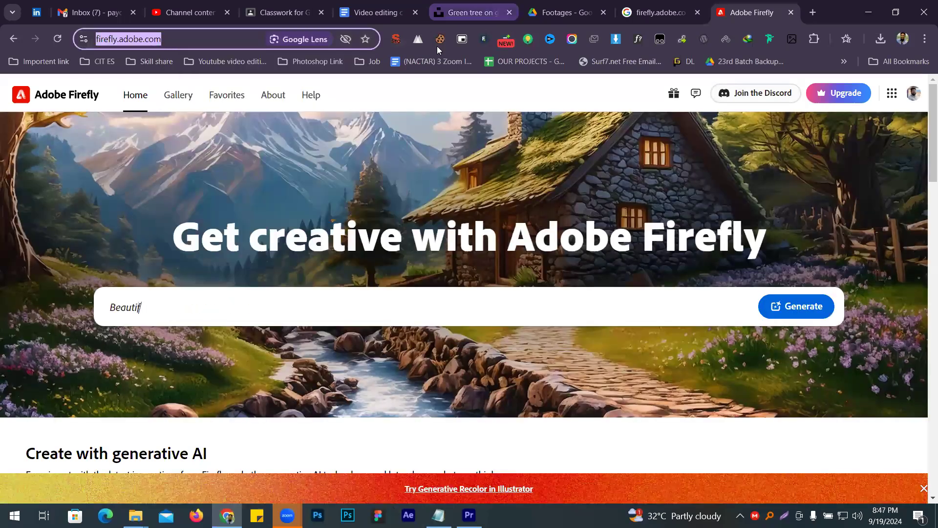
{"action": "left_click", "coordinate": [282, 5]}
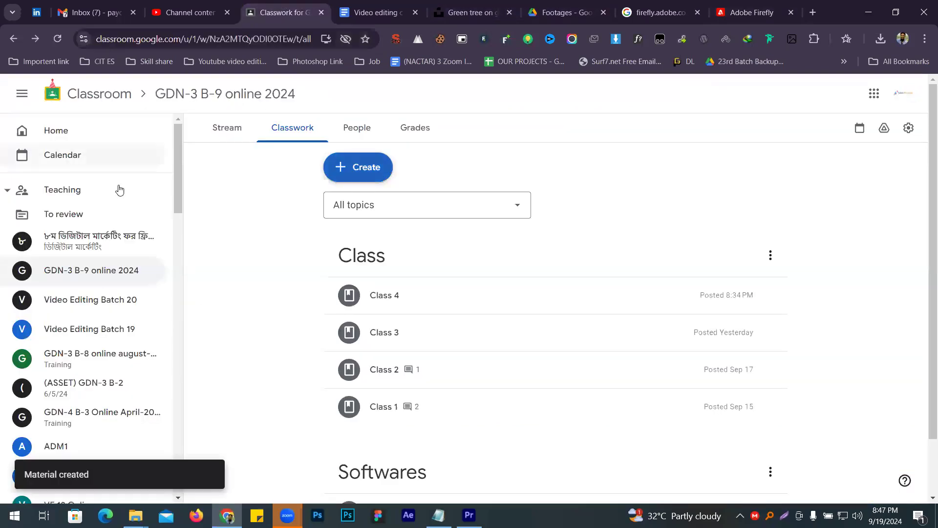
{"action": "left_click", "coordinate": [133, 299]}
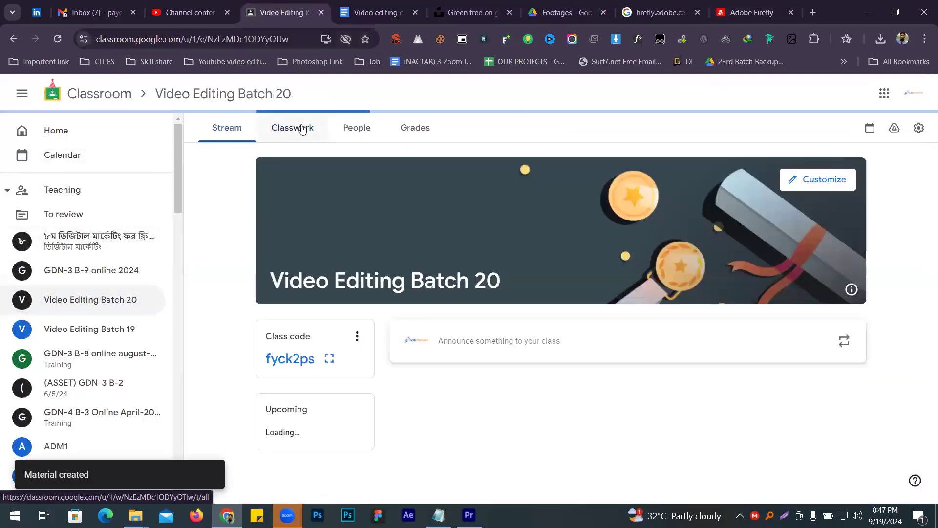
{"action": "left_click", "coordinate": [293, 127]}
{"action": "left_click", "coordinate": [353, 168]}
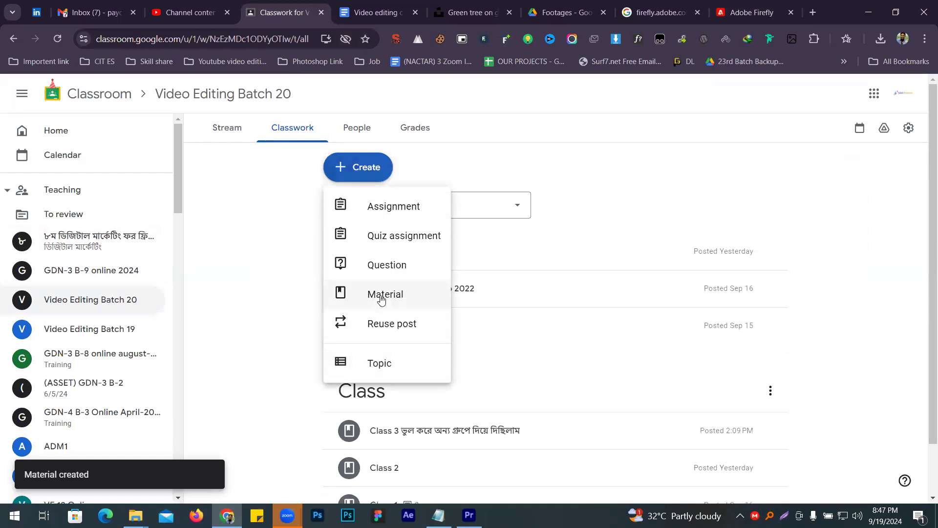
{"action": "left_click", "coordinate": [378, 294]}
{"action": "right_click", "coordinate": [320, 227]}
{"action": "left_click", "coordinate": [360, 360]}
- Title the material Adobe Ai and post it to Video Editing Batch 20
{"action": "left_click", "coordinate": [189, 159]}
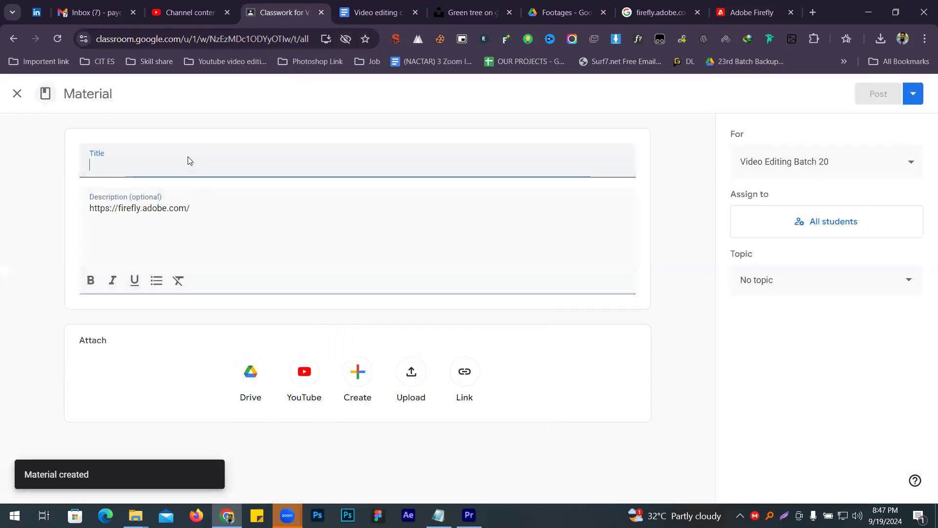
{"action": "type", "text": "Adobe"}
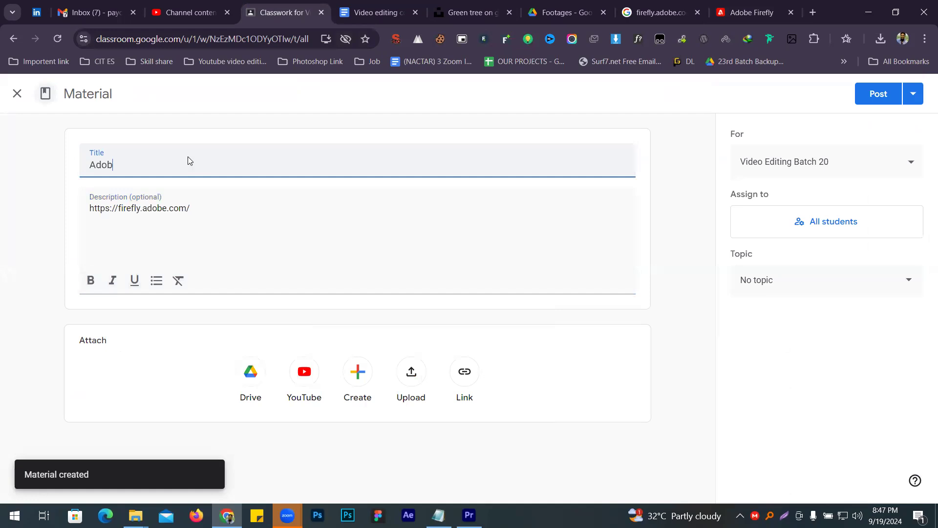
{"action": "key", "text": "ctrl+a"}
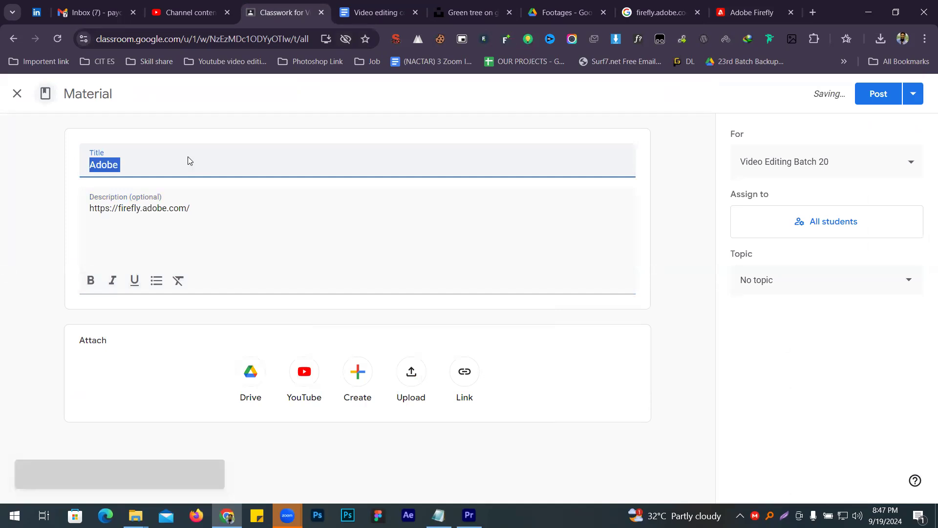
{"action": "key", "text": "Right"}
{"action": "type", "text": "Ai"}
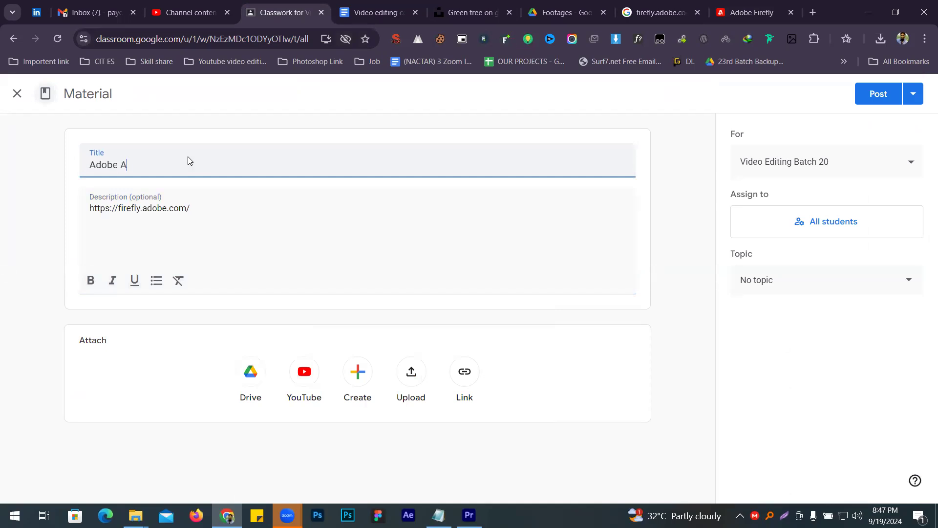
{"action": "left_click", "coordinate": [871, 97]}
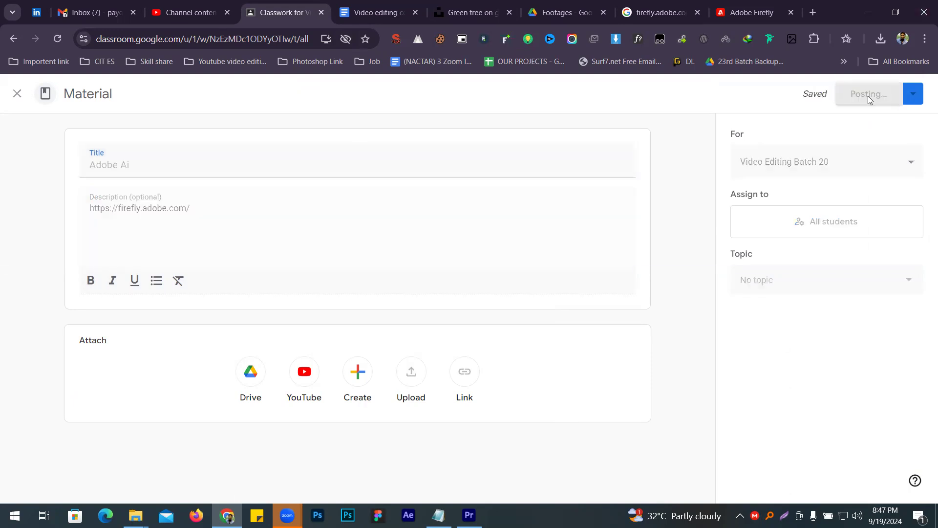
- Return to the Adobe Firefly home page and open Generative fill (preview)
{"action": "left_click", "coordinate": [752, 12]}
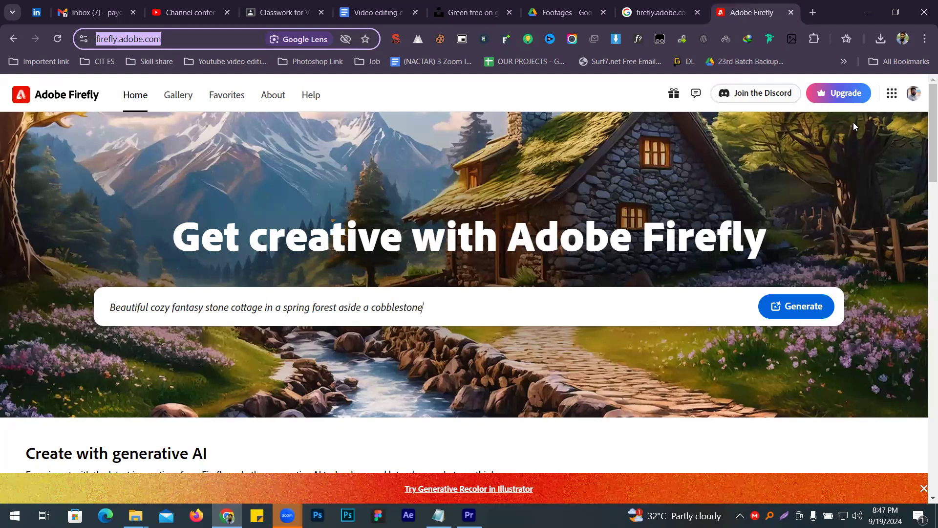
{"action": "scroll", "coordinate": [386, 238], "scroll_direction": "down", "scroll_amount": 10}
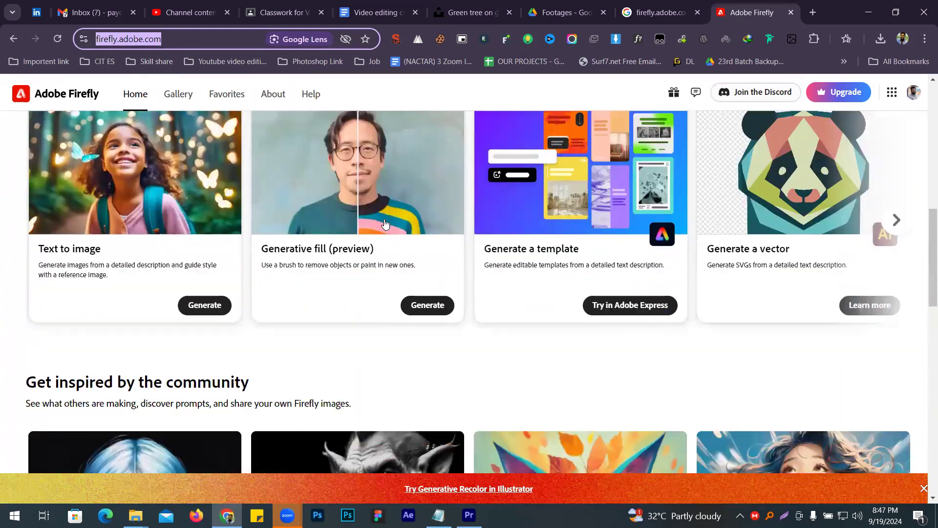
{"action": "left_click", "coordinate": [323, 256]}
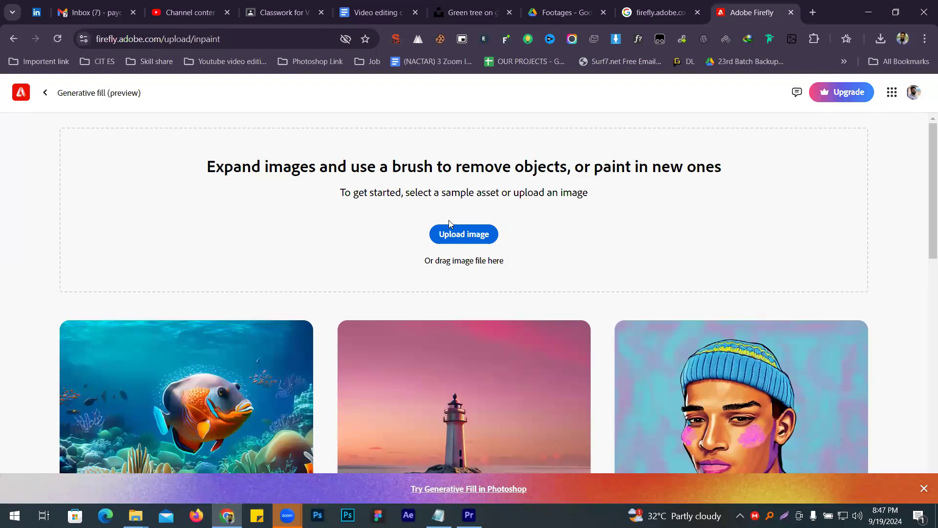
- Upload Anthony-shkraba00.png from the Editing > image png folder for generative fill
{"action": "left_click", "coordinate": [455, 231]}
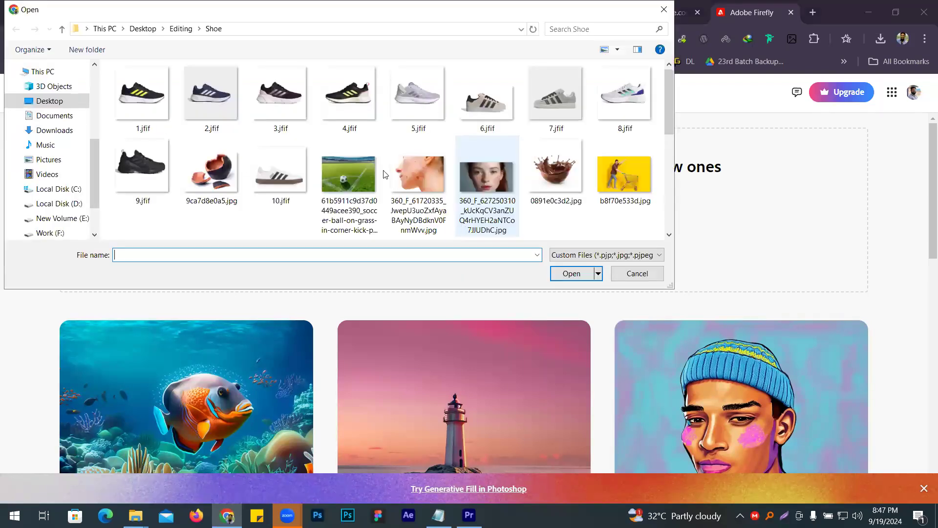
{"action": "left_click", "coordinate": [180, 28]}
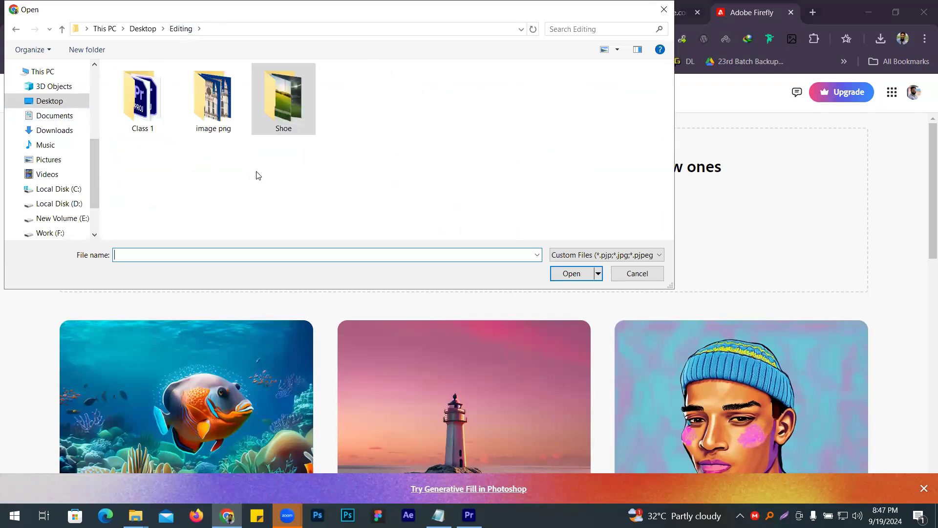
{"action": "double_click", "coordinate": [213, 98]}
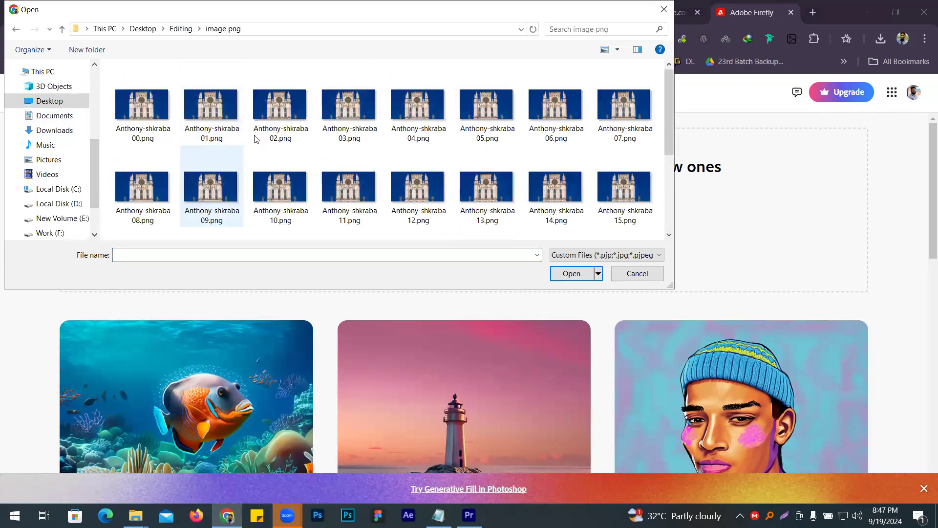
{"action": "double_click", "coordinate": [131, 111]}
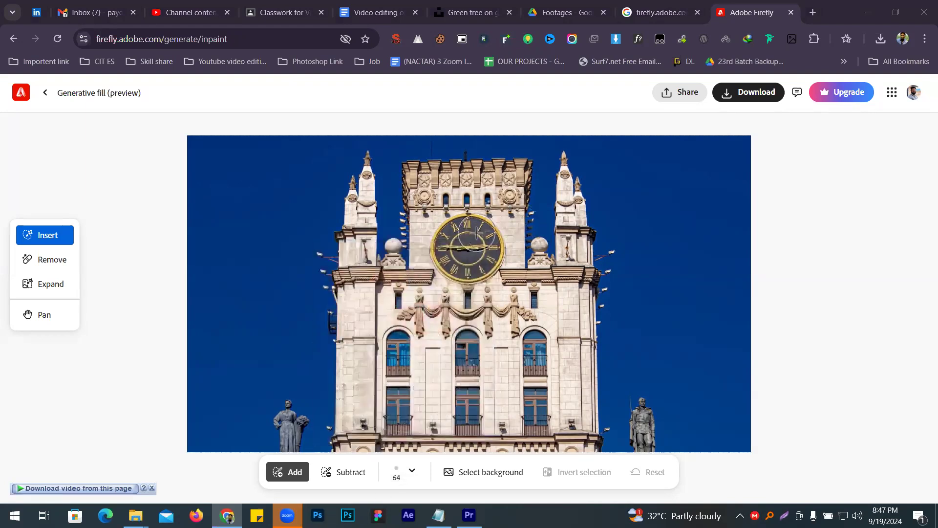
- Brush over the tower's clock face, generate a new clock without a prompt and keep the first variation
{"action": "mouse_move", "coordinate": [474, 234]}
{"action": "left_mouse_down"}
{"action": "mouse_move", "coordinate": [455, 230]}
{"action": "mouse_move", "coordinate": [447, 249]}
{"action": "mouse_move", "coordinate": [476, 264]}
{"action": "mouse_move", "coordinate": [486, 244]}
{"action": "mouse_move", "coordinate": [473, 262]}
{"action": "mouse_move", "coordinate": [452, 259]}
{"action": "mouse_move", "coordinate": [446, 248]}
{"action": "mouse_move", "coordinate": [476, 235]}
{"action": "mouse_move", "coordinate": [484, 251]}
{"action": "left_mouse_up"}
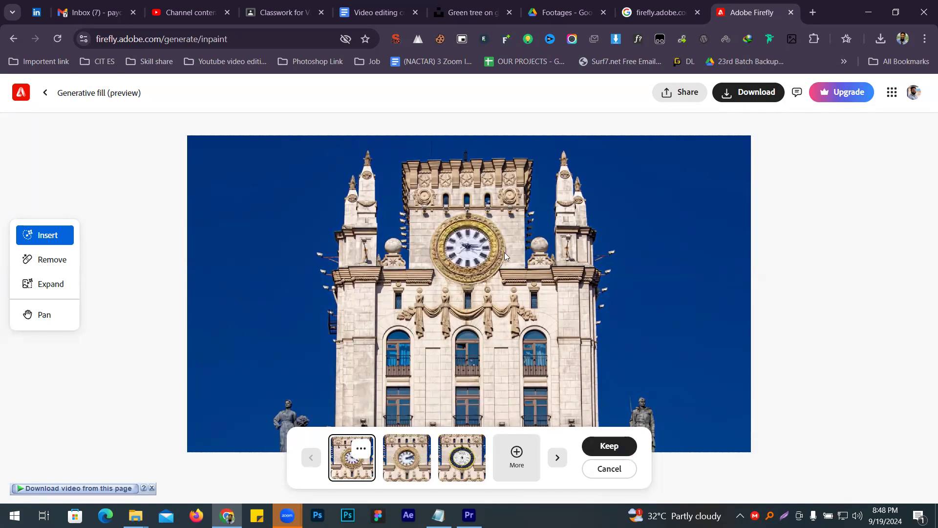
{"action": "left_click", "coordinate": [609, 446]}
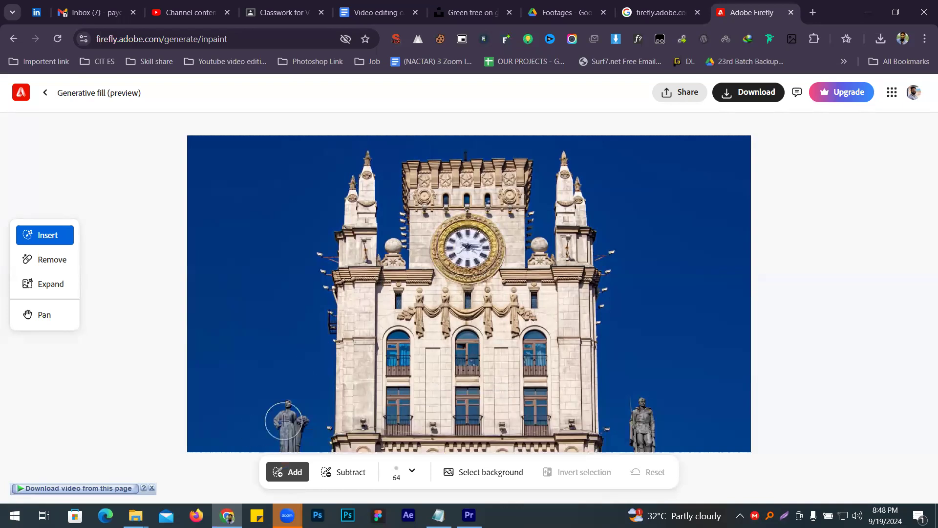
- Brush over the two statues beside the tower, generate replacements without a prompt and keep the first variation
{"action": "mouse_move", "coordinate": [287, 404]}
{"action": "left_mouse_down"}
{"action": "mouse_move", "coordinate": [286, 437]}
{"action": "mouse_move", "coordinate": [289, 424]}
{"action": "left_mouse_up"}
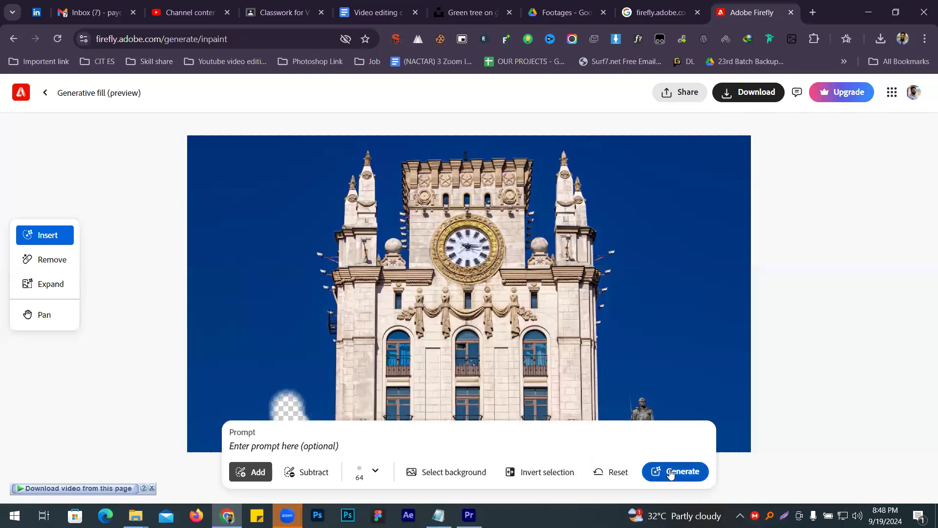
{"action": "left_click_drag", "start_coordinate": [638, 400], "coordinate": [639, 404]}
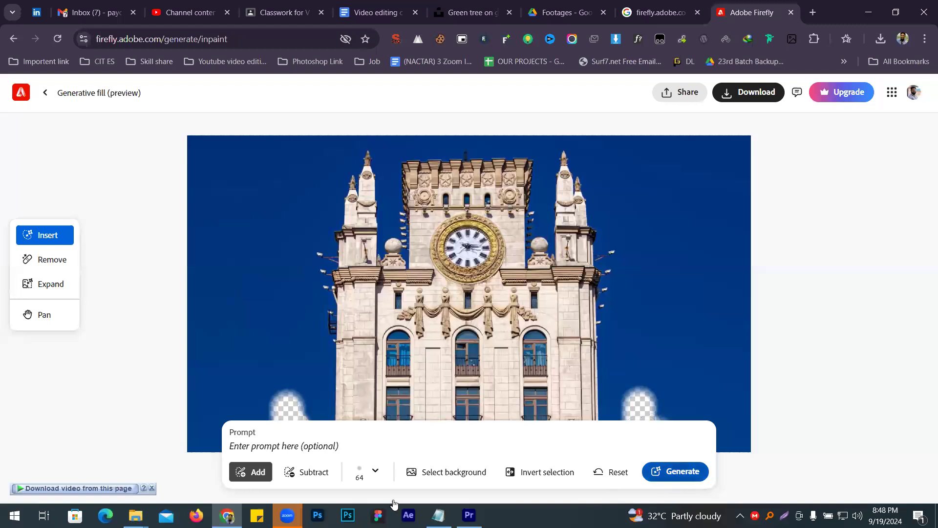
{"action": "left_click", "coordinate": [679, 473]}
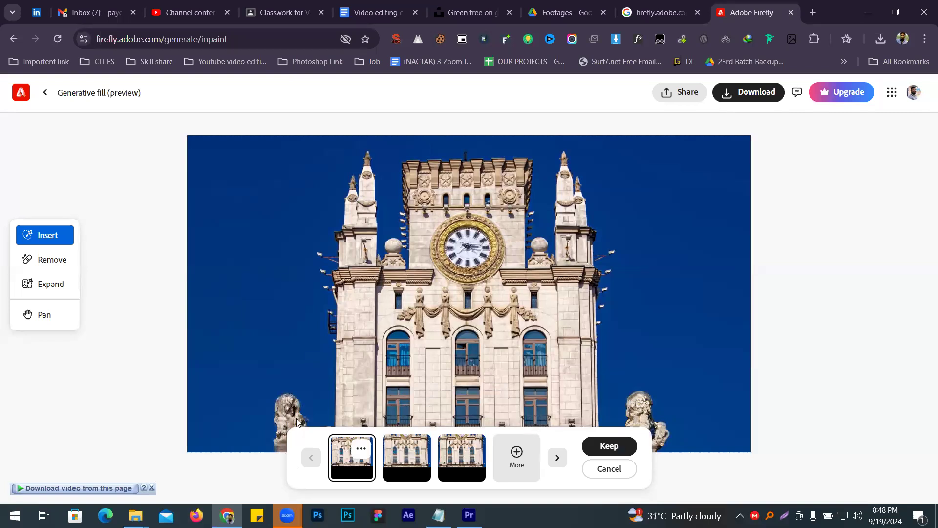
{"action": "left_click", "coordinate": [609, 445]}
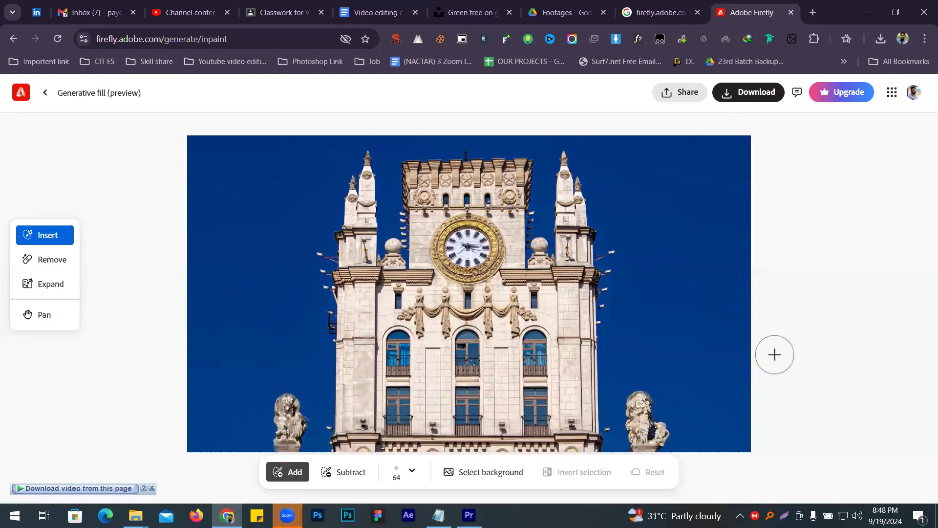
- Download the altered tower image and dismiss the offer to do more with it
{"action": "left_click", "coordinate": [753, 95]}
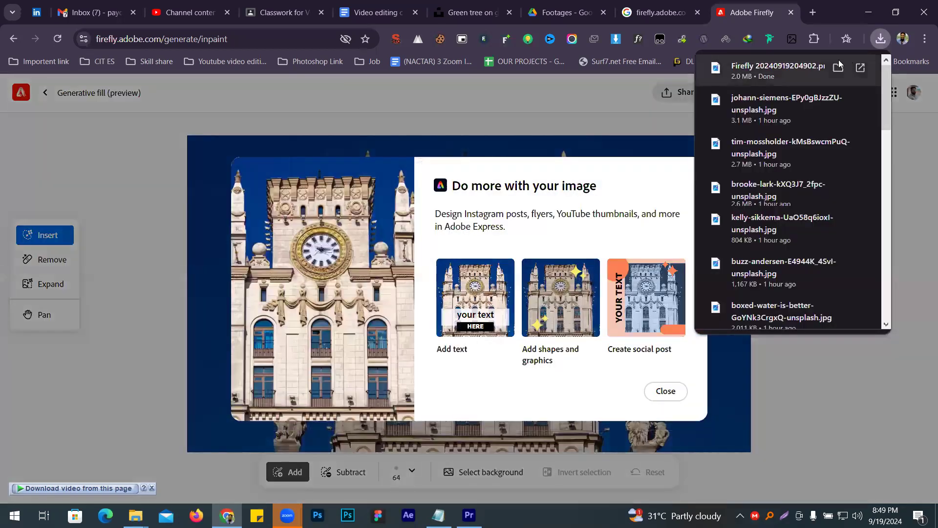
{"action": "left_click", "coordinate": [665, 390]}
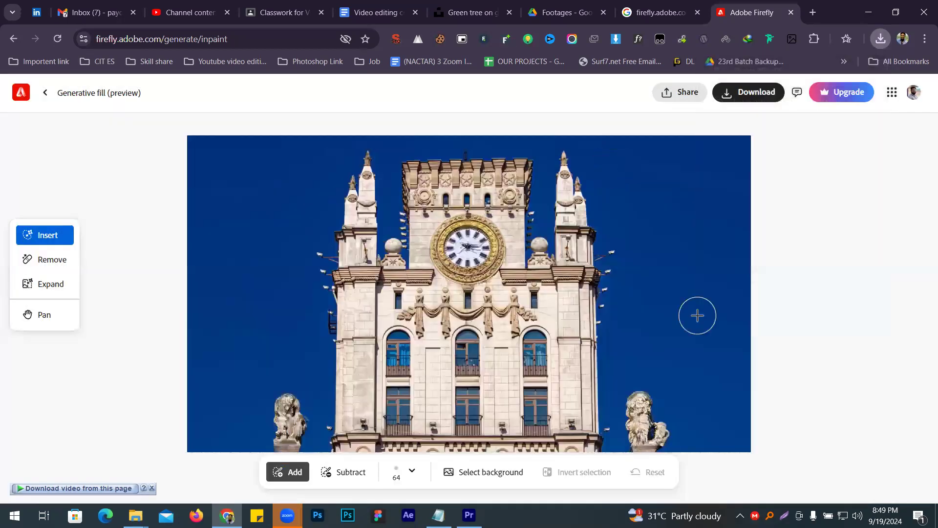
{"action": "left_click", "coordinate": [882, 38]}
{"action": "left_click", "coordinate": [777, 4]}
- Turn on asking where to save each file before downloading in the browser's download settings, and close the settings
{"action": "left_click", "coordinate": [923, 40]}
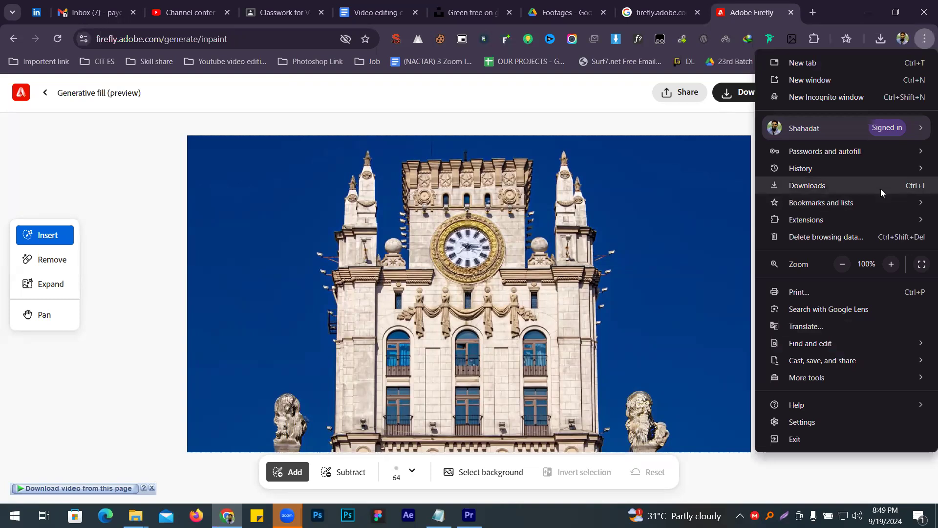
{"action": "left_click", "coordinate": [823, 421]}
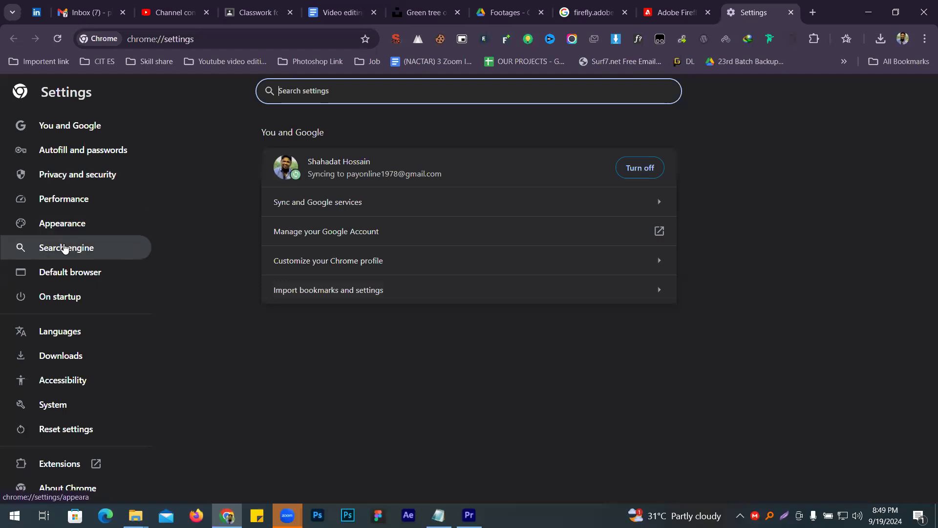
{"action": "left_click", "coordinate": [61, 355]}
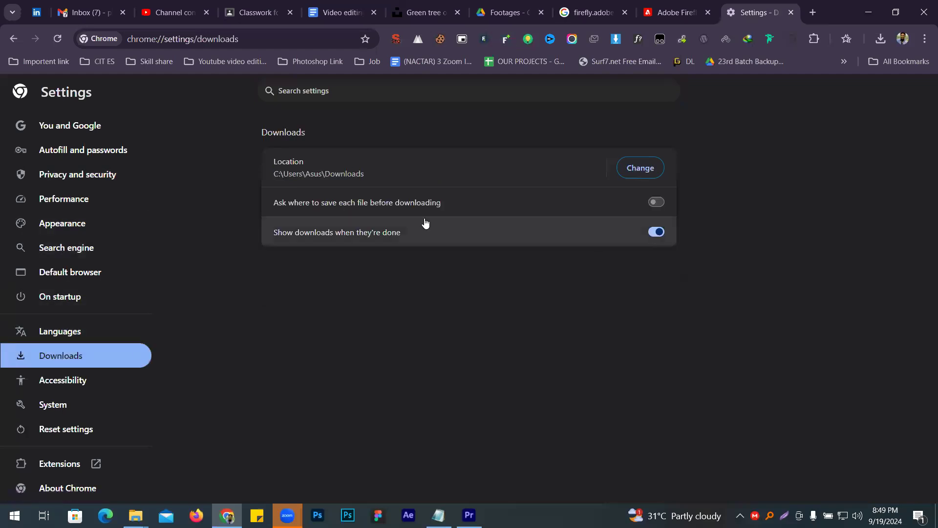
{"action": "left_click", "coordinate": [657, 202]}
{"action": "left_click", "coordinate": [791, 13]}
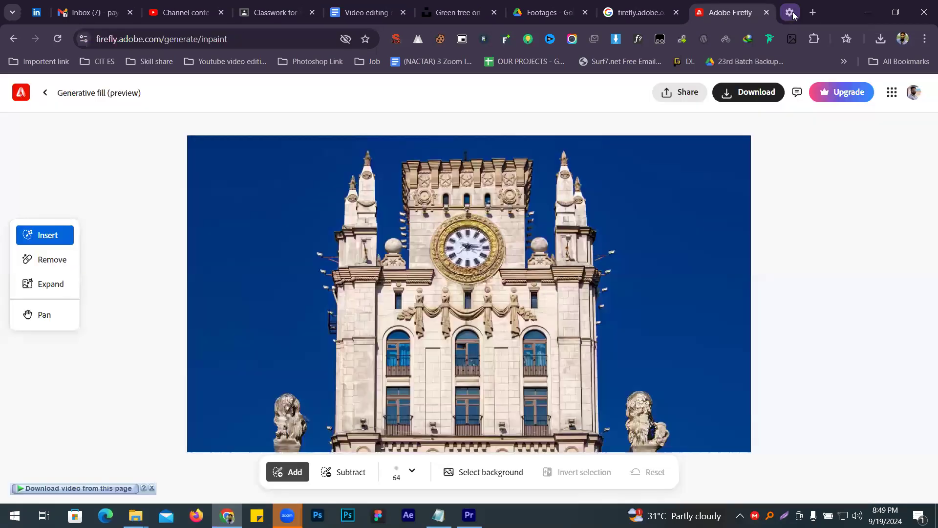
- Show the downloaded Firefly 20240919204902.png in its folder and cut it for moving
{"action": "left_click", "coordinate": [880, 39]}
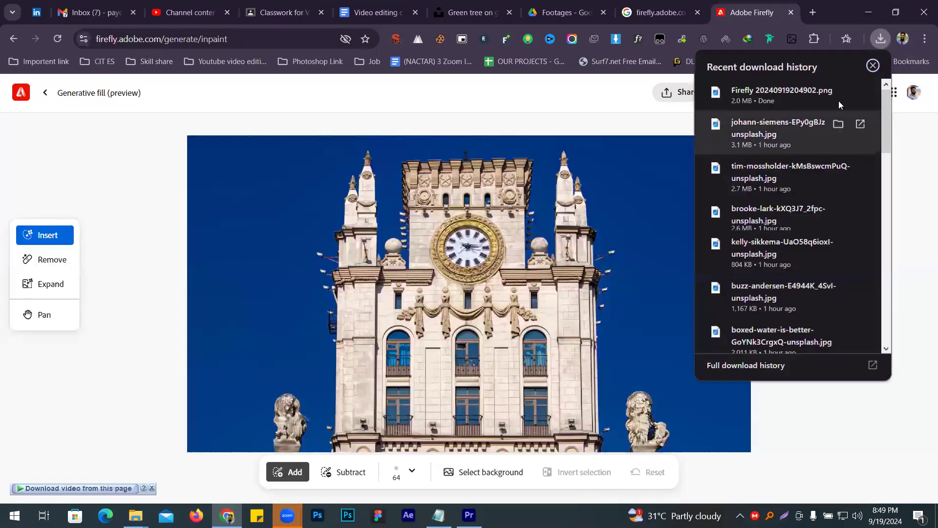
{"action": "left_click", "coordinate": [837, 92]}
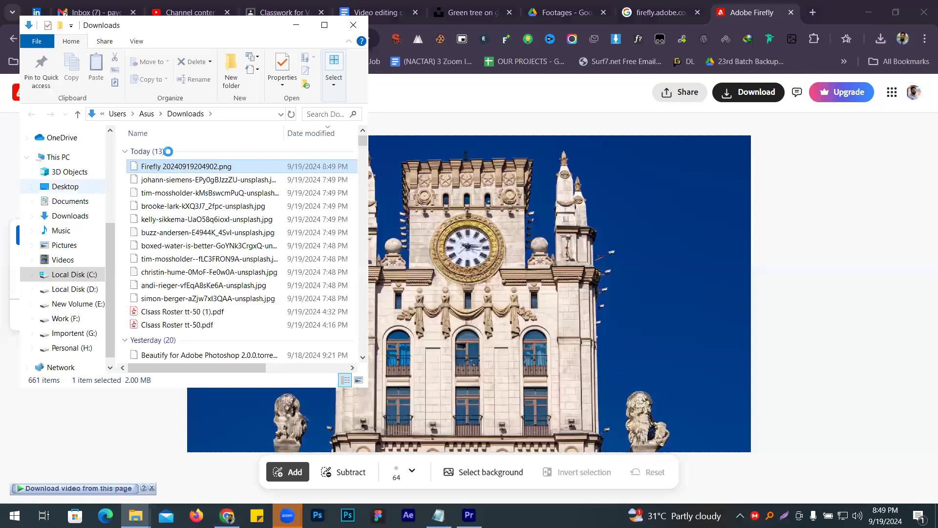
{"action": "right_click", "coordinate": [187, 169]}
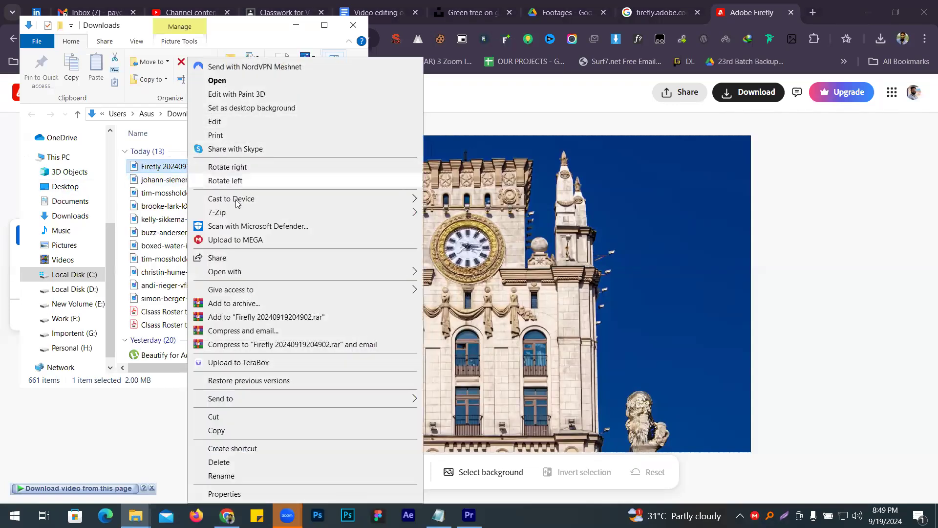
{"action": "left_click", "coordinate": [232, 419]}
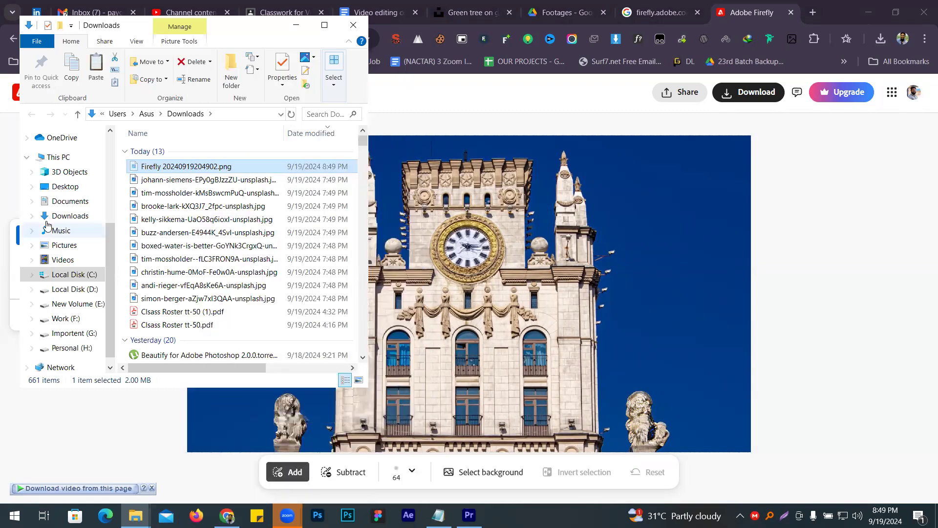
- Create a folder named Ai image inside Editing > image png and open it
{"action": "scroll", "coordinate": [73, 241], "scroll_direction": "up", "scroll_amount": 1}
{"action": "scroll", "coordinate": [73, 274], "scroll_direction": "down", "scroll_amount": 1}
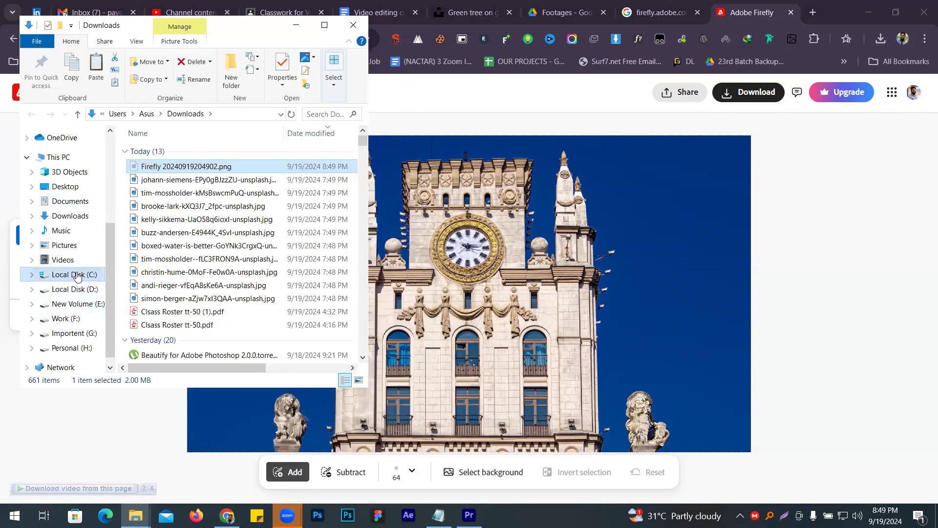
{"action": "scroll", "coordinate": [76, 235], "scroll_direction": "up", "scroll_amount": 3}
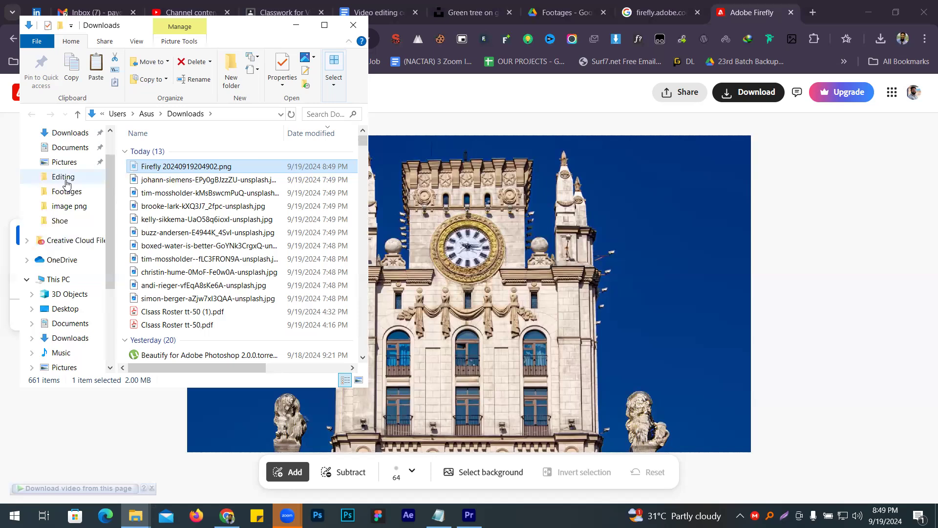
{"action": "left_click", "coordinate": [63, 176]}
{"action": "double_click", "coordinate": [231, 187]}
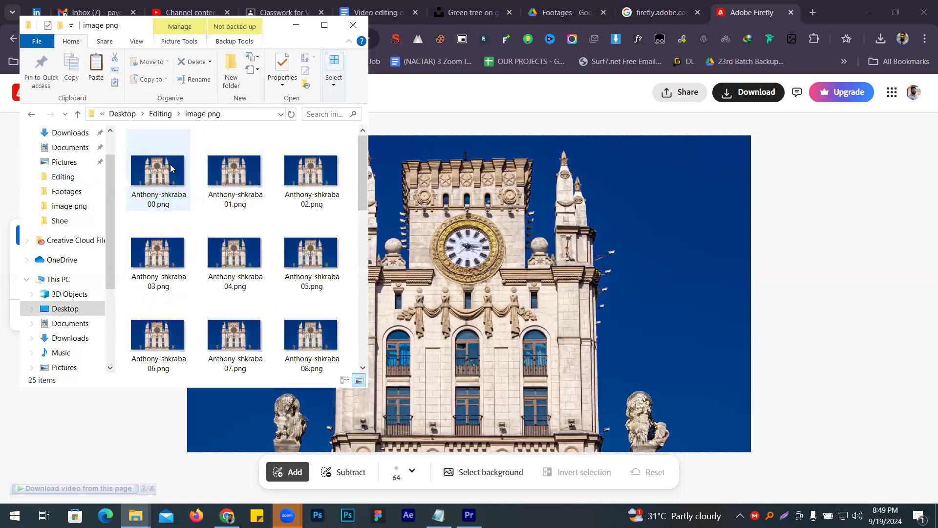
{"action": "left_click", "coordinate": [237, 60]}
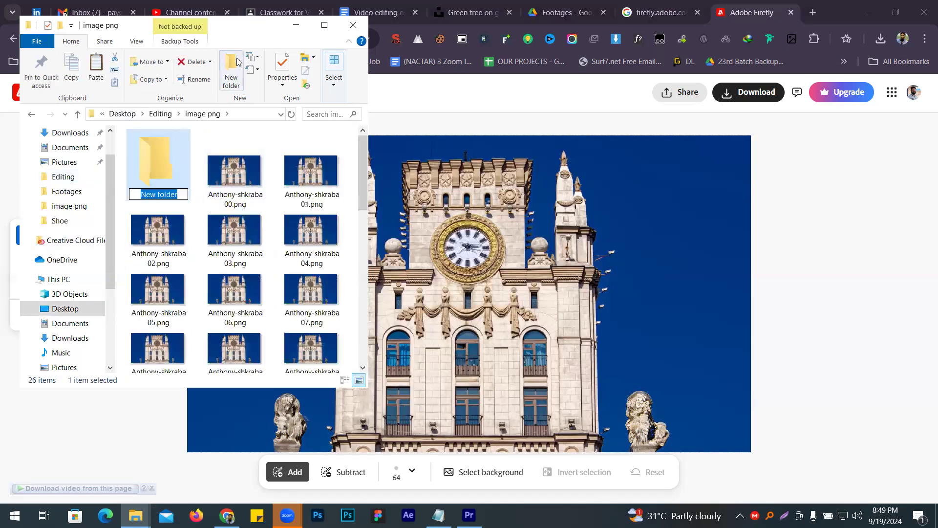
{"action": "type", "text": "Ai i"}
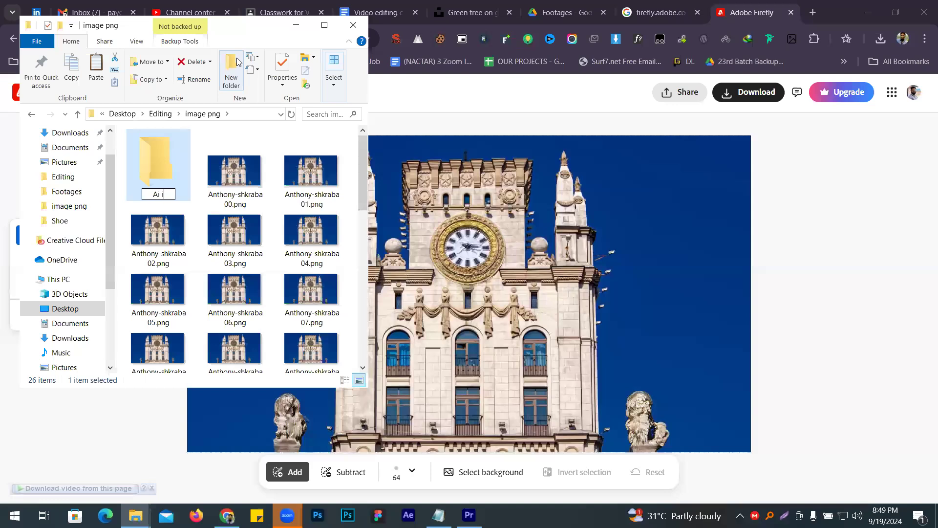
{"action": "type", "text": "ge"}
{"action": "key", "text": "Return"}
{"action": "double_click", "coordinate": [174, 176]}
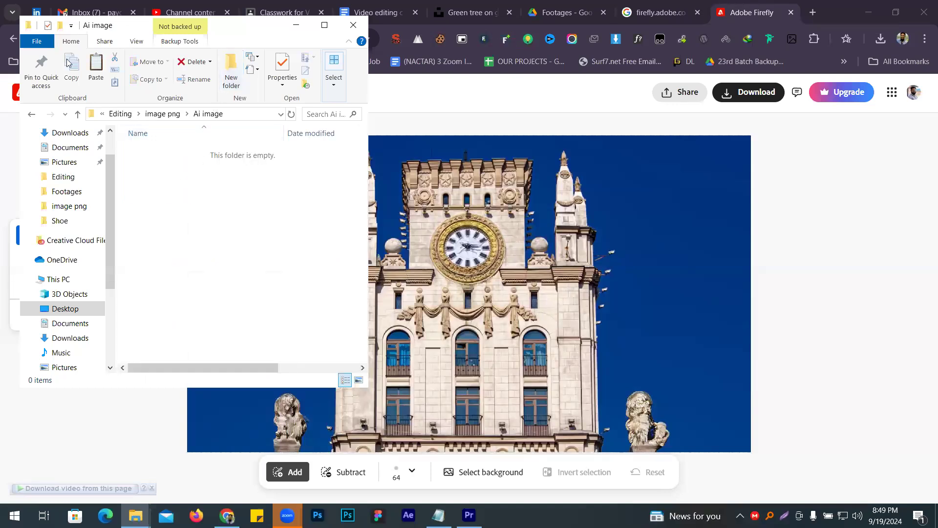
- Paste the cut image into the Ai image folder, rename it 1.png and show the folder as thumbnails
{"action": "left_click", "coordinate": [95, 66]}
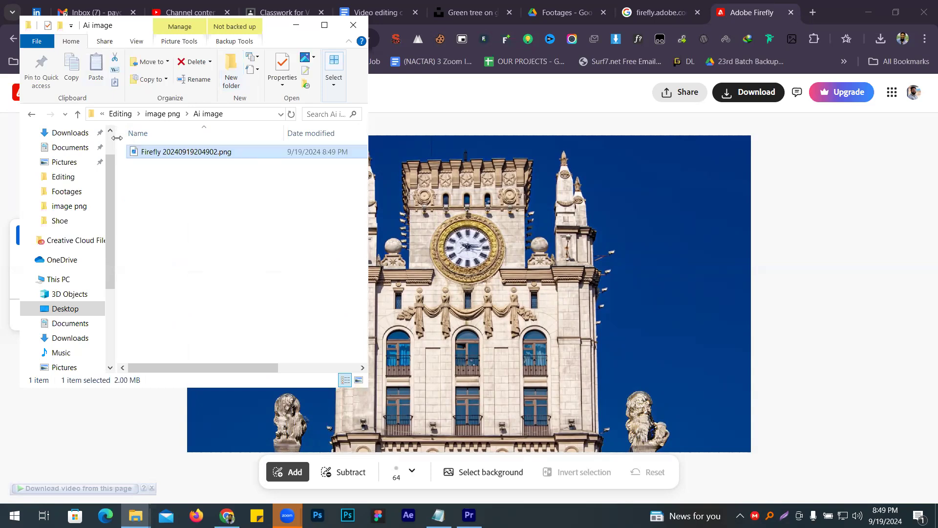
{"action": "key", "text": "F2"}
{"action": "type", "text": "1"}
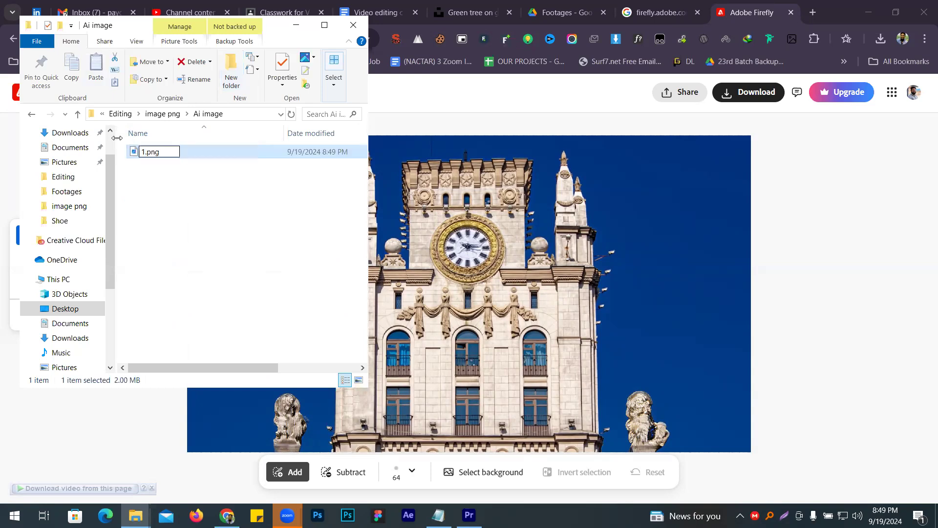
{"action": "key", "text": "Return"}
{"action": "left_click", "coordinate": [359, 380]}
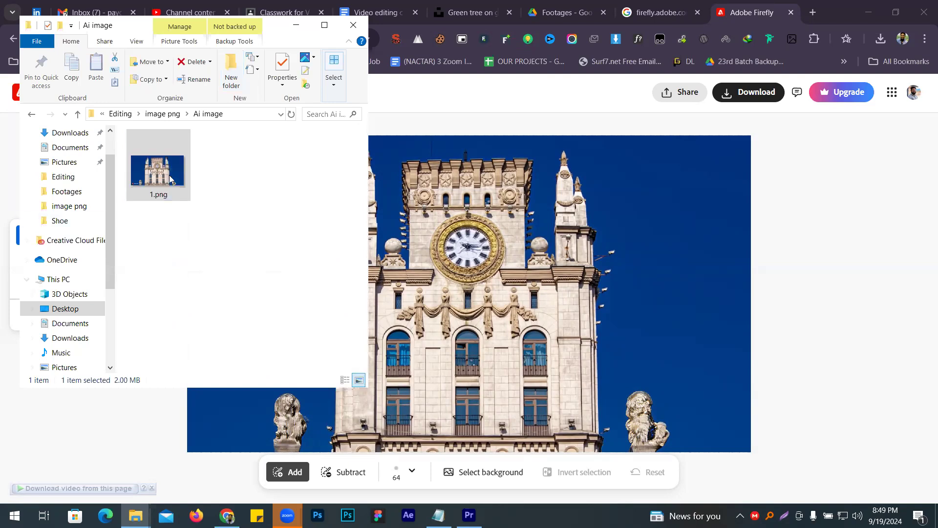
- Return to the Generative fill upload page in Firefly and upload Anthony-shkraba00.png from the image png folder
{"action": "left_click", "coordinate": [793, 24]}
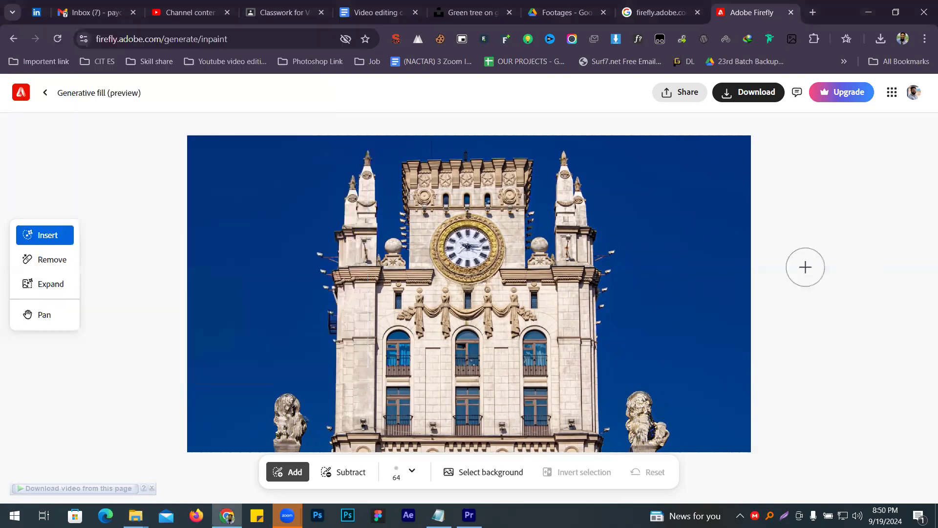
{"action": "scroll", "coordinate": [806, 266], "scroll_direction": "up", "scroll_amount": 5}
{"action": "scroll", "coordinate": [806, 267], "scroll_direction": "down", "scroll_amount": 6}
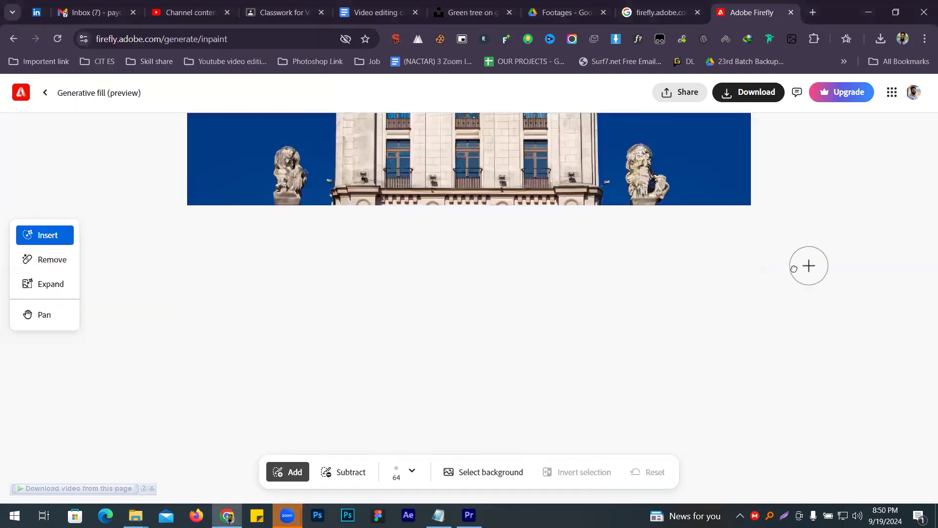
{"action": "scroll", "coordinate": [791, 266], "scroll_direction": "up", "scroll_amount": 6}
{"action": "left_click", "coordinate": [45, 92]}
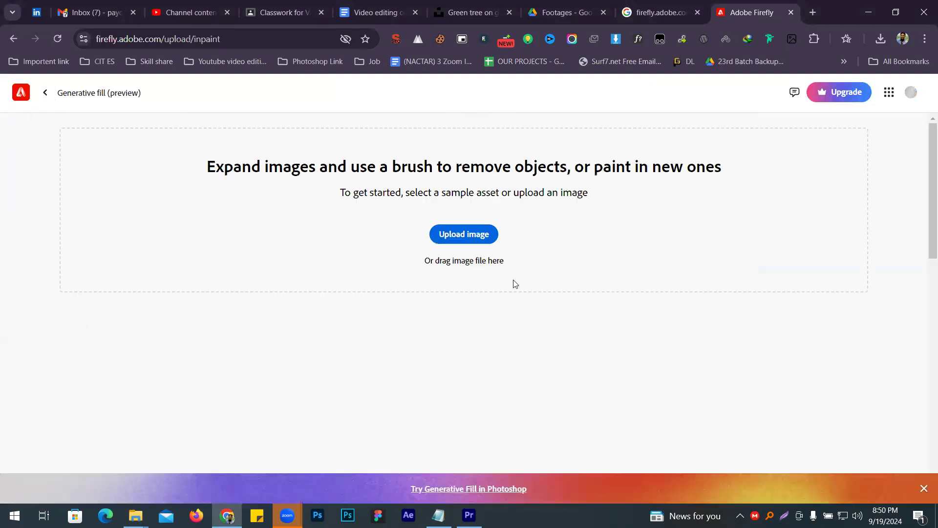
{"action": "double_click", "coordinate": [224, 125]}
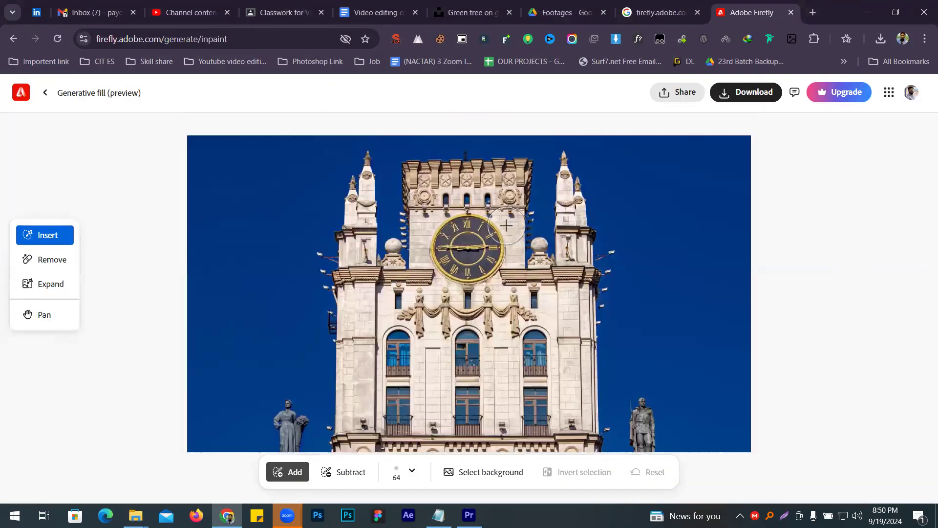
- Brush over the tower's clock face, generate without a prompt, compare the three variations and keep the first
{"action": "mouse_move", "coordinate": [486, 269]}
{"action": "left_mouse_down"}
{"action": "mouse_move", "coordinate": [472, 227]}
{"action": "mouse_move", "coordinate": [450, 246]}
{"action": "mouse_move", "coordinate": [472, 251]}
{"action": "mouse_move", "coordinate": [456, 259]}
{"action": "mouse_move", "coordinate": [468, 261]}
{"action": "left_mouse_up"}
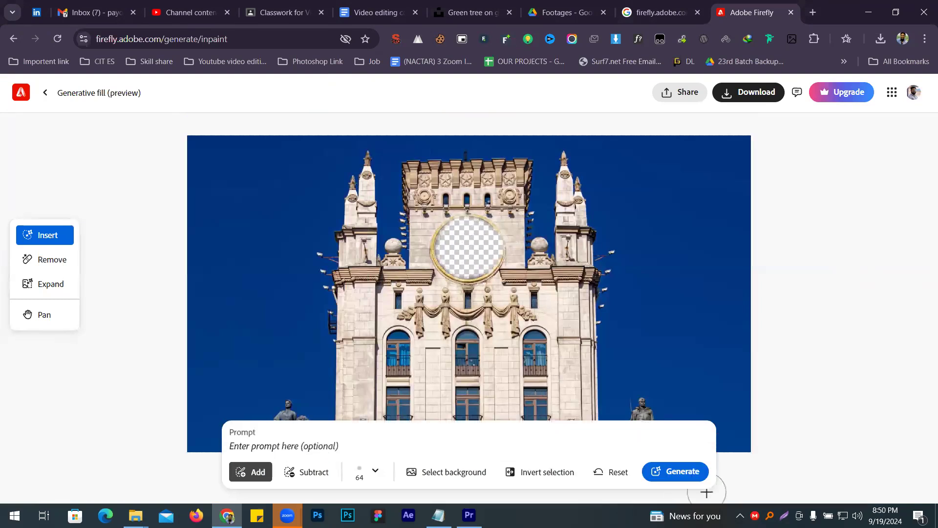
{"action": "left_click", "coordinate": [682, 471]}
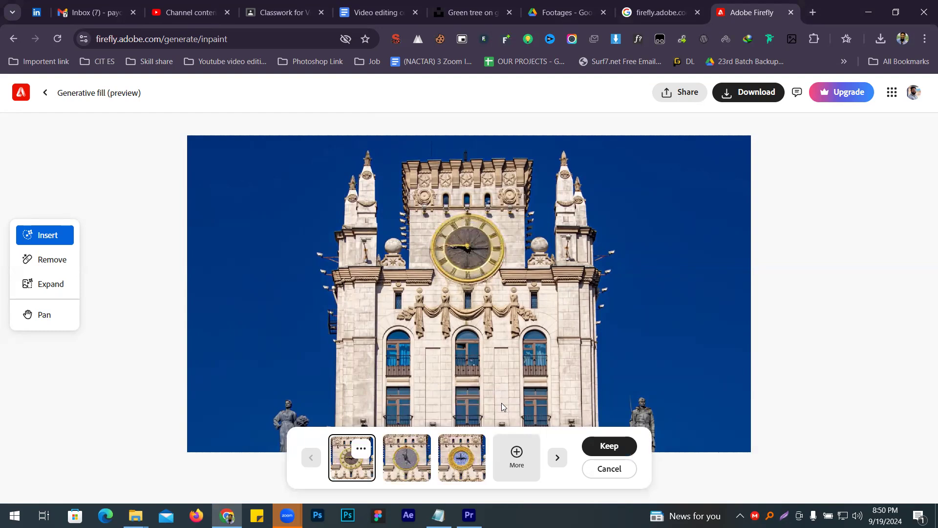
{"action": "left_click", "coordinate": [413, 457]}
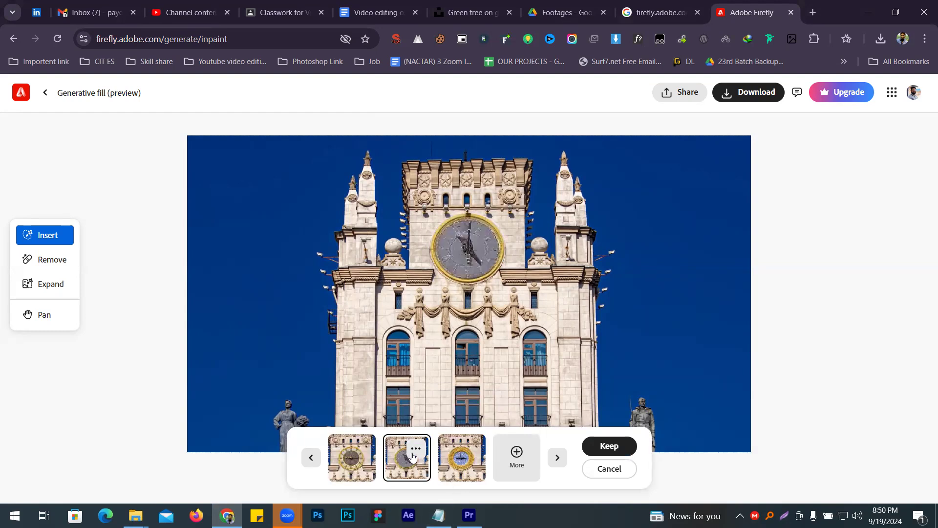
{"action": "left_click", "coordinate": [448, 468]}
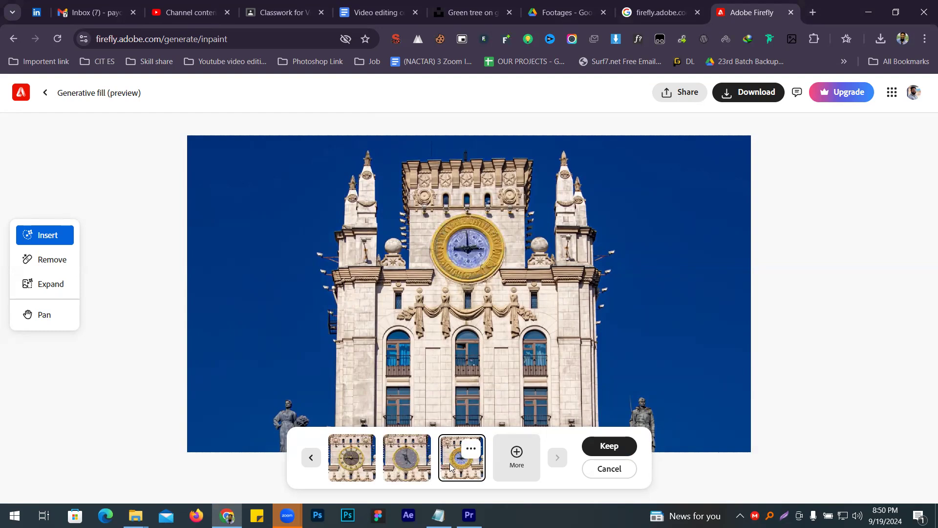
{"action": "left_click", "coordinate": [355, 461]}
{"action": "left_click", "coordinate": [610, 446]}
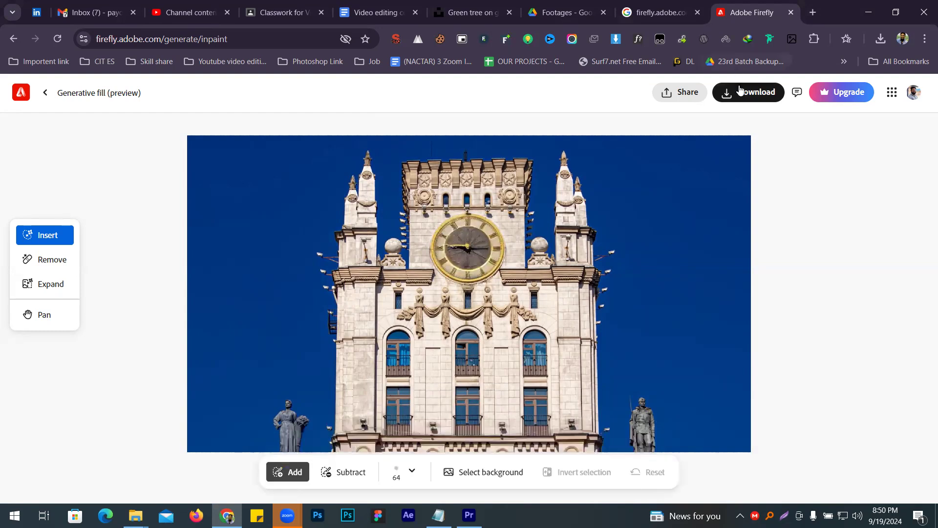
- Download the edited image as 2.png into the Ai image folder inside Editing > image png
{"action": "left_click", "coordinate": [740, 91]}
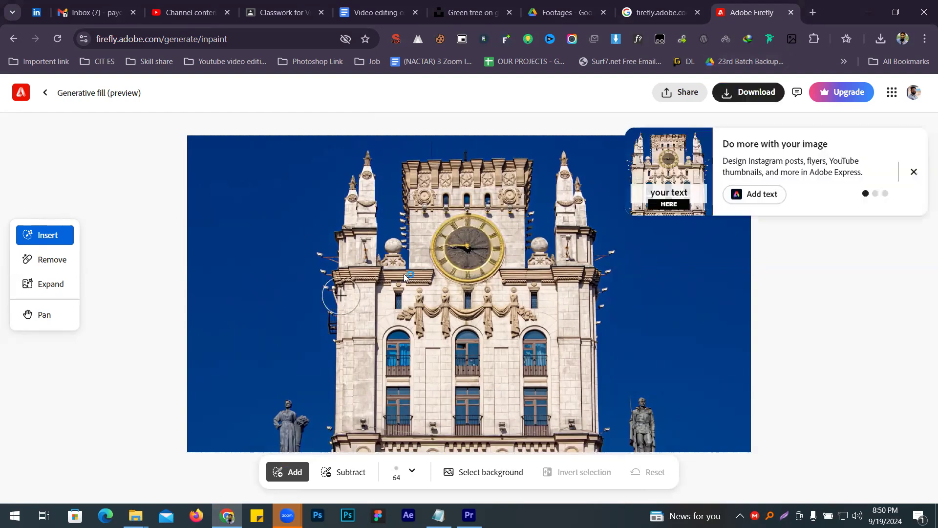
{"action": "scroll", "coordinate": [61, 139], "scroll_direction": "up", "scroll_amount": 4}
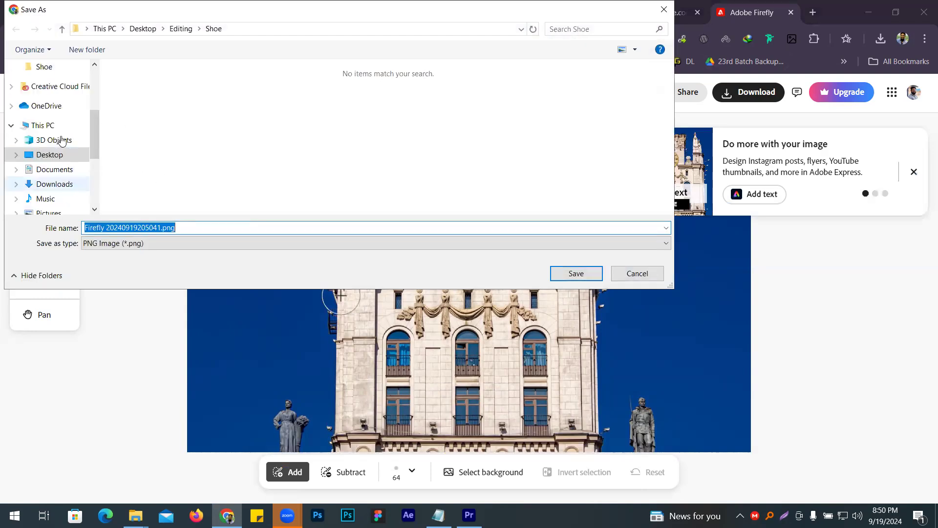
{"action": "left_click", "coordinate": [48, 126]}
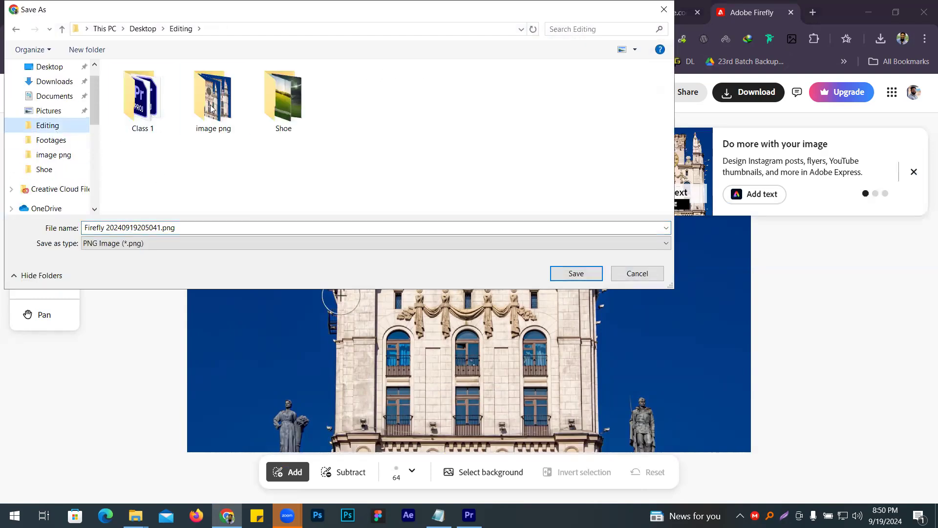
{"action": "double_click", "coordinate": [211, 104]}
{"action": "double_click", "coordinate": [141, 90]}
{"action": "triple_click", "coordinate": [169, 226]}
{"action": "type", "text": "2"}
{"action": "key", "text": "Return"}
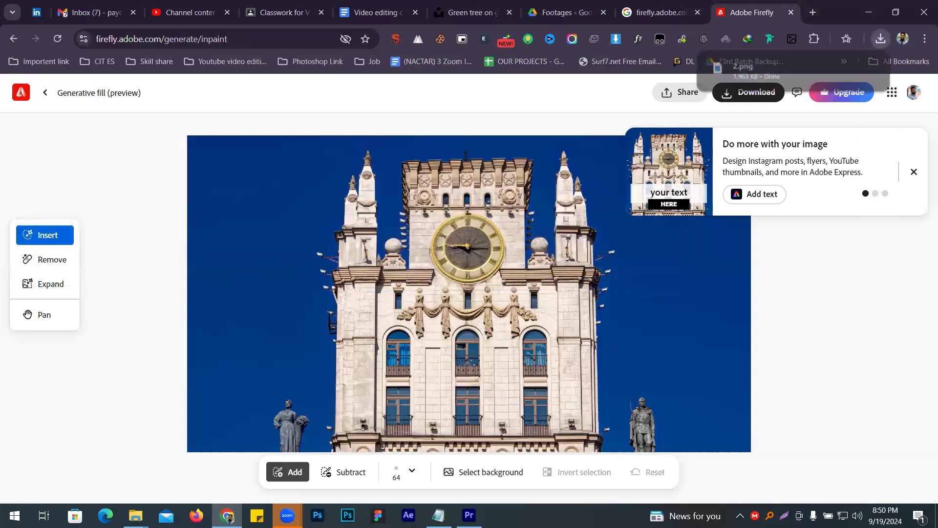
- Return to the Generative fill upload page and upload Anthony-shkraba02.png from the image png folder
{"action": "left_click", "coordinate": [44, 96]}
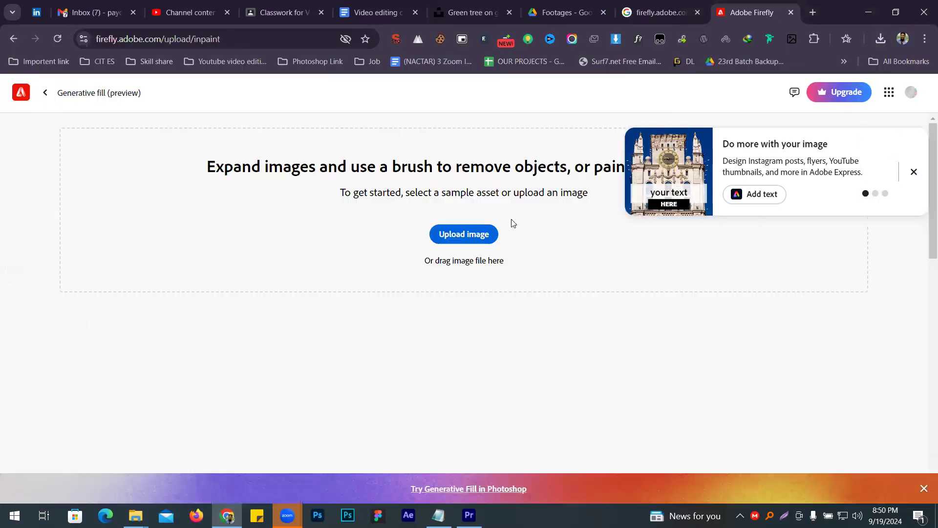
{"action": "left_click", "coordinate": [245, 216]}
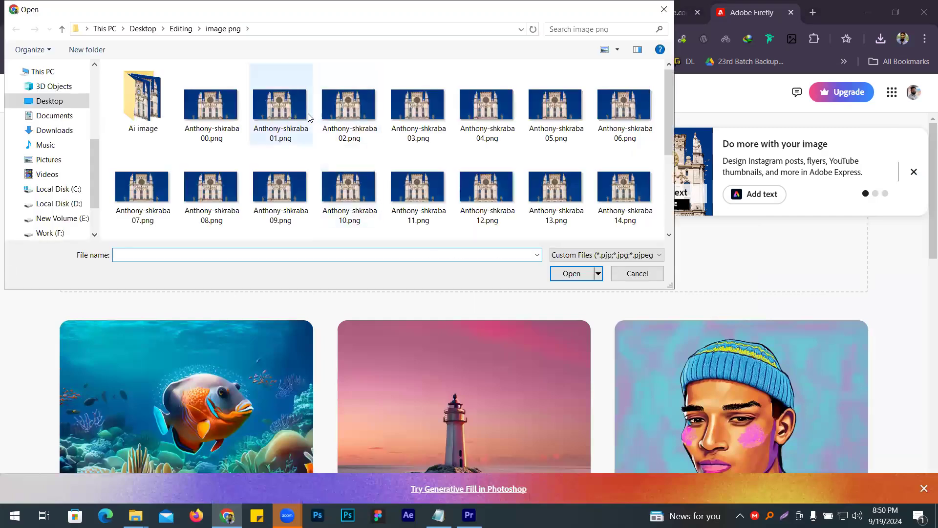
{"action": "double_click", "coordinate": [346, 121]}
- Brush over the whole clock face, generate a fill without a prompt and keep the first variation
{"action": "mouse_move", "coordinate": [484, 247]}
{"action": "left_mouse_down"}
{"action": "mouse_move", "coordinate": [456, 230]}
{"action": "mouse_move", "coordinate": [447, 239]}
{"action": "mouse_move", "coordinate": [465, 259]}
{"action": "mouse_move", "coordinate": [484, 243]}
{"action": "mouse_move", "coordinate": [481, 268]}
{"action": "mouse_move", "coordinate": [457, 266]}
{"action": "mouse_move", "coordinate": [480, 251]}
{"action": "mouse_move", "coordinate": [485, 224]}
{"action": "left_mouse_up"}
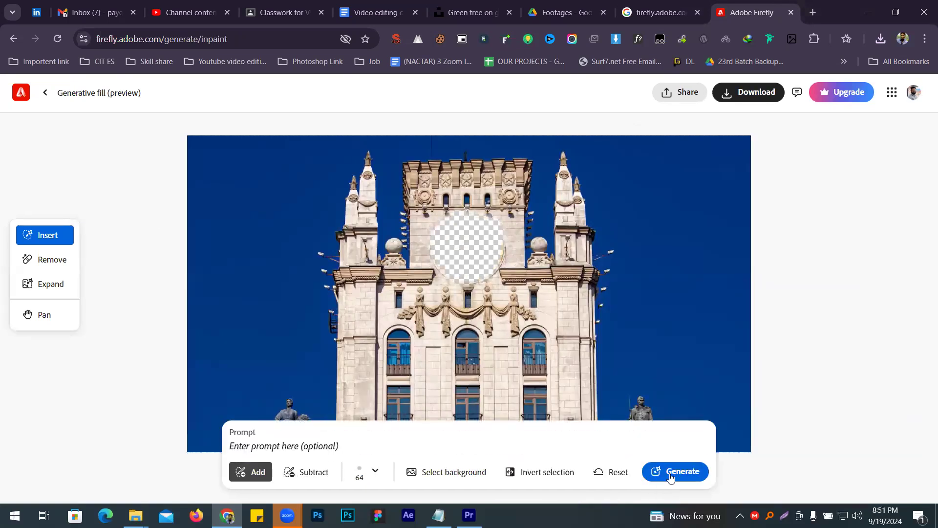
{"action": "left_click", "coordinate": [672, 472]}
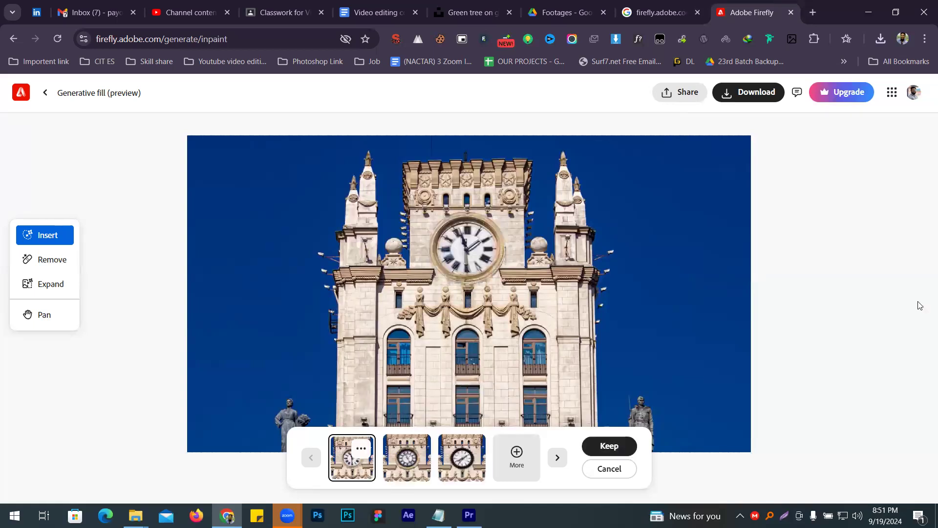
{"action": "left_click", "coordinate": [609, 445]}
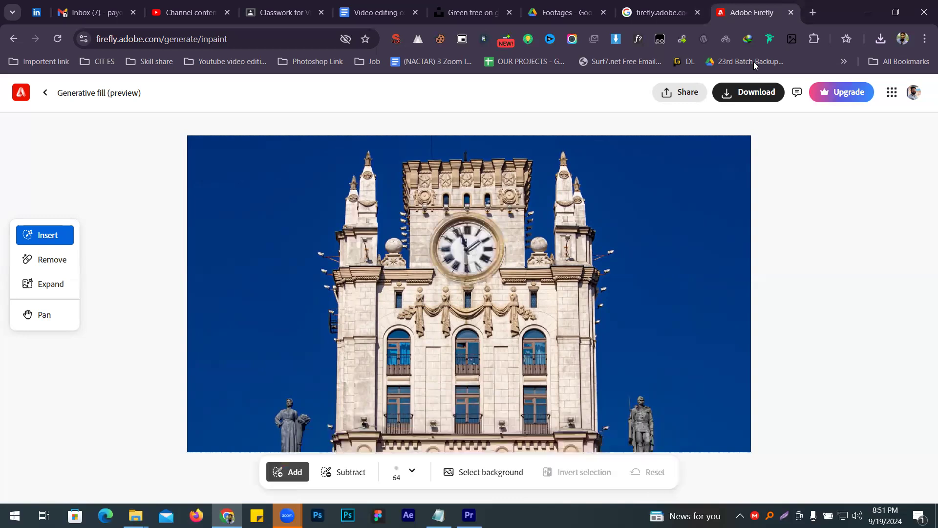
- Download the edited image into the Ai image folder as 3.png
{"action": "left_click", "coordinate": [743, 93]}
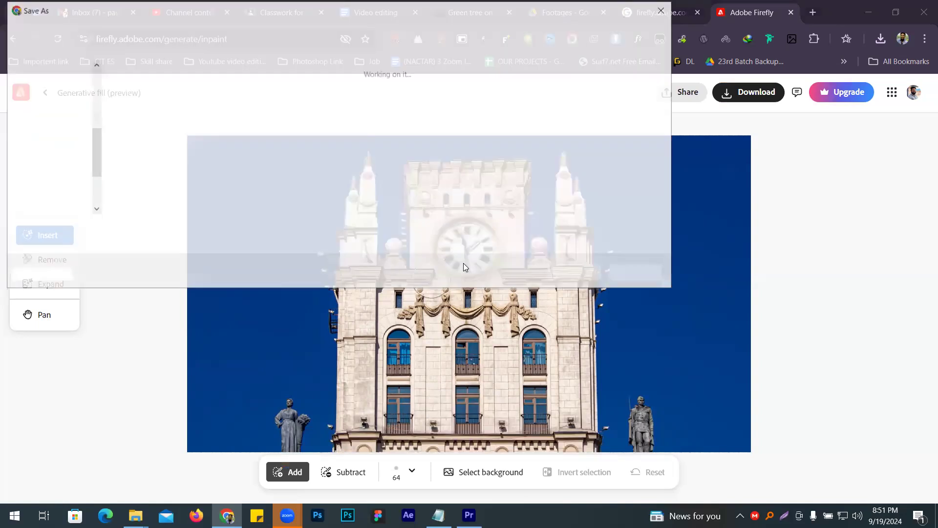
{"action": "type", "text": "3"}
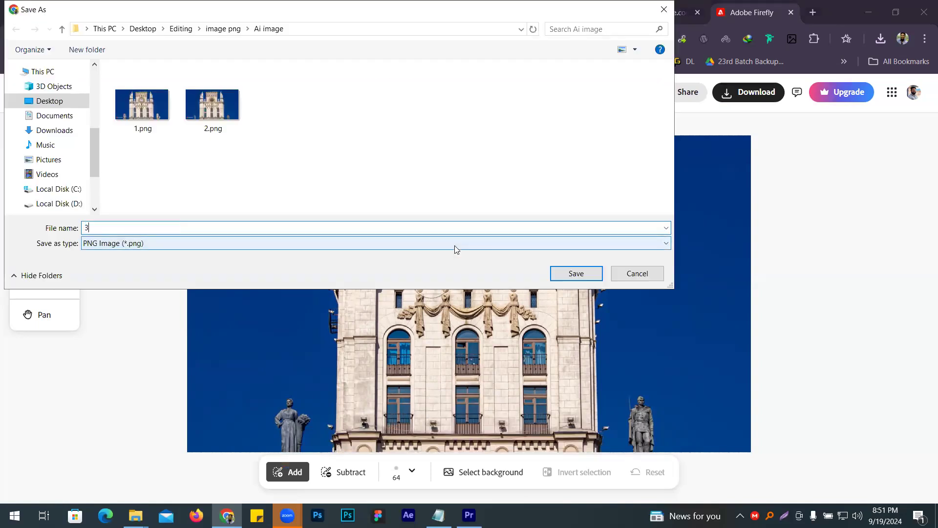
{"action": "key", "text": "Return"}
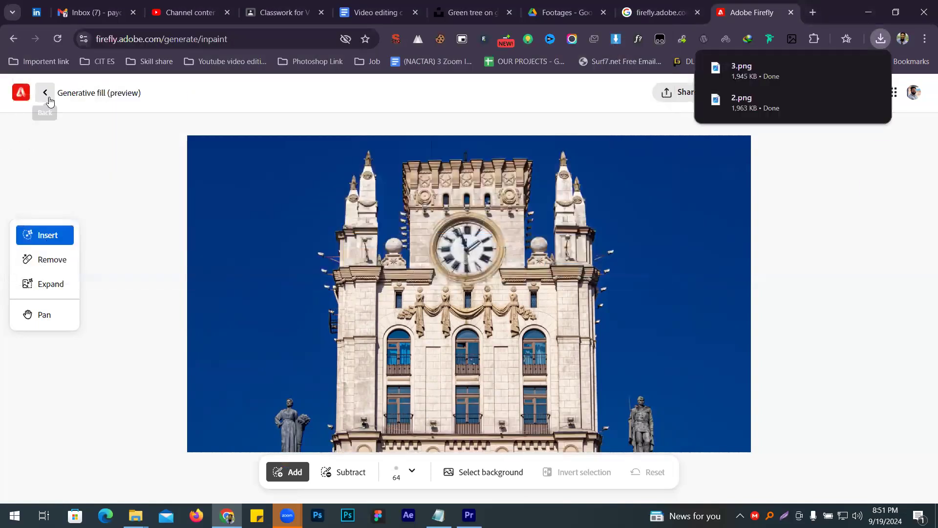
- Go back to the Generative fill upload page and upload Anthony-shkraba03.png
{"action": "left_click", "coordinate": [45, 92]}
{"action": "left_click", "coordinate": [439, 239]}
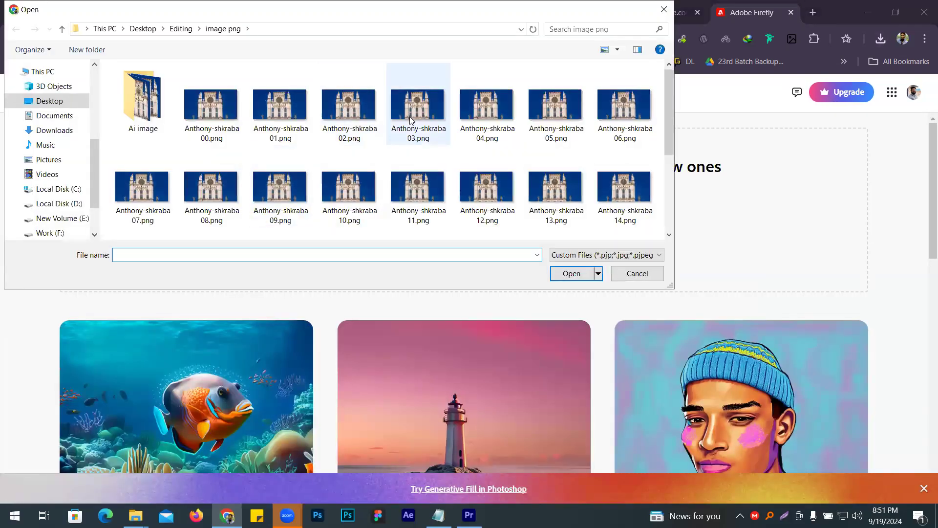
{"action": "double_click", "coordinate": [413, 119]}
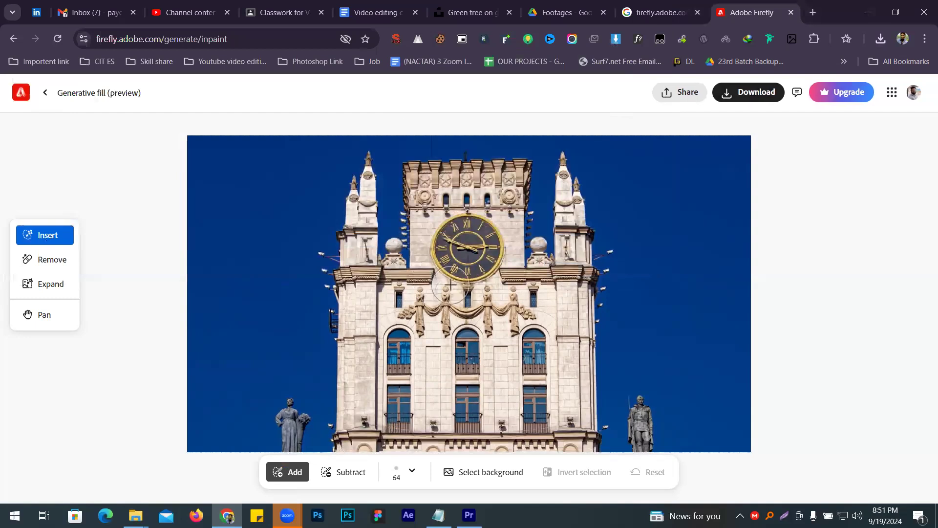
- Brush over the clock face inside its gold rim, generate without a prompt and keep the first variation
{"action": "mouse_move", "coordinate": [452, 254]}
{"action": "left_mouse_down"}
{"action": "mouse_move", "coordinate": [461, 237]}
{"action": "mouse_move", "coordinate": [454, 246]}
{"action": "mouse_move", "coordinate": [452, 227]}
{"action": "mouse_move", "coordinate": [483, 248]}
{"action": "mouse_move", "coordinate": [462, 264]}
{"action": "mouse_move", "coordinate": [446, 244]}
{"action": "mouse_move", "coordinate": [457, 247]}
{"action": "left_mouse_up"}
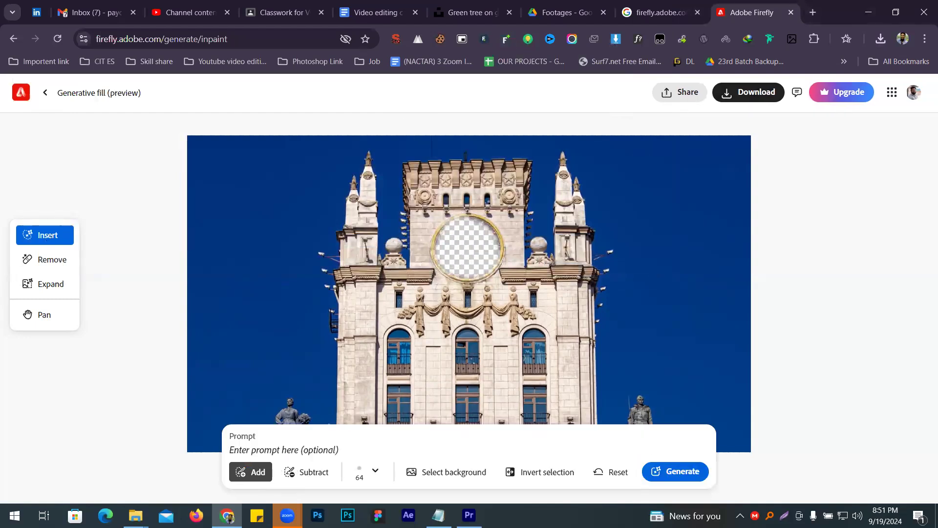
{"action": "left_click", "coordinate": [675, 471]}
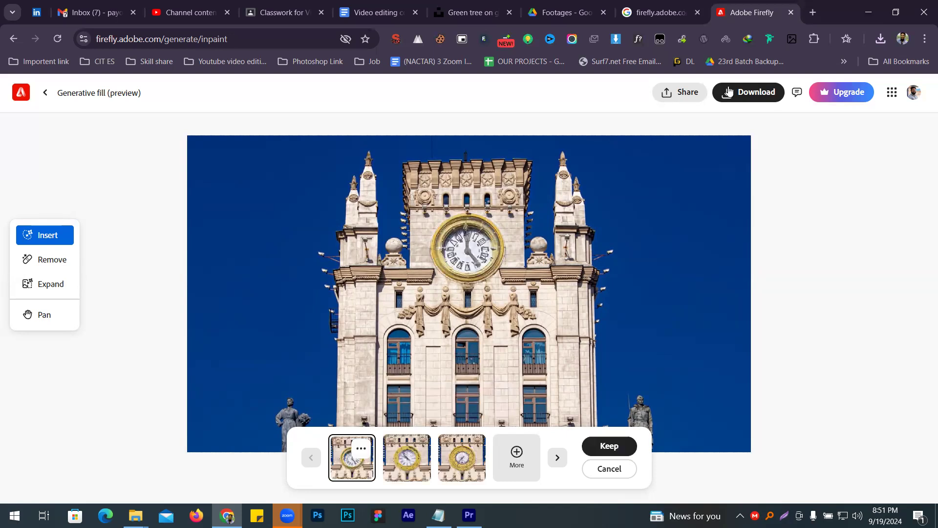
{"action": "left_click", "coordinate": [610, 445]}
- Download the edited image into the Ai image folder as 4.png
{"action": "left_click", "coordinate": [753, 90]}
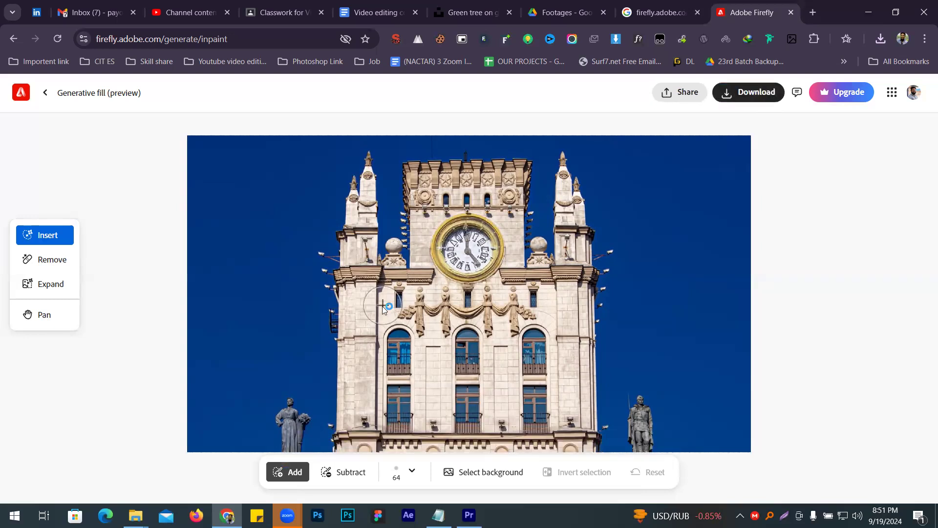
{"action": "type", "text": "4"}
{"action": "key", "text": "Return"}
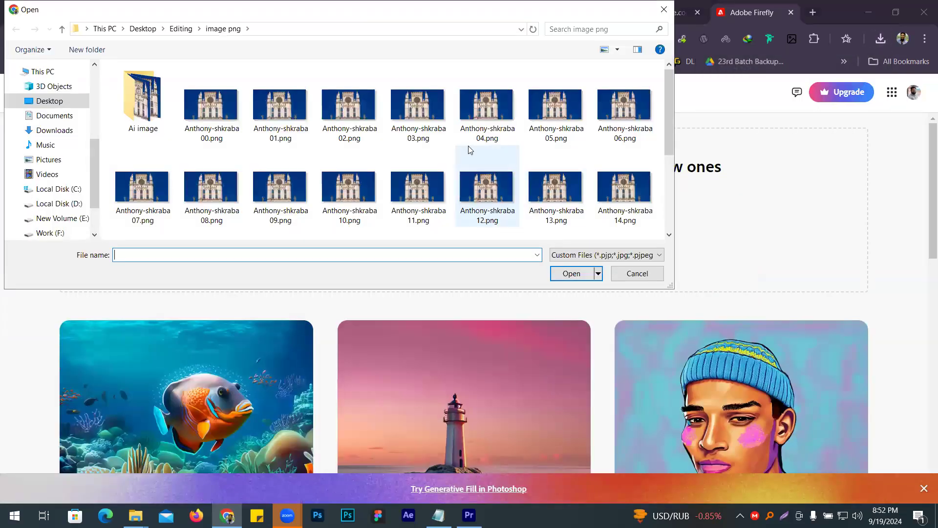
- Upload Anthony-shkraba04.png, brush over its clock face and generate a fill without a prompt
{"action": "double_click", "coordinate": [483, 112]}
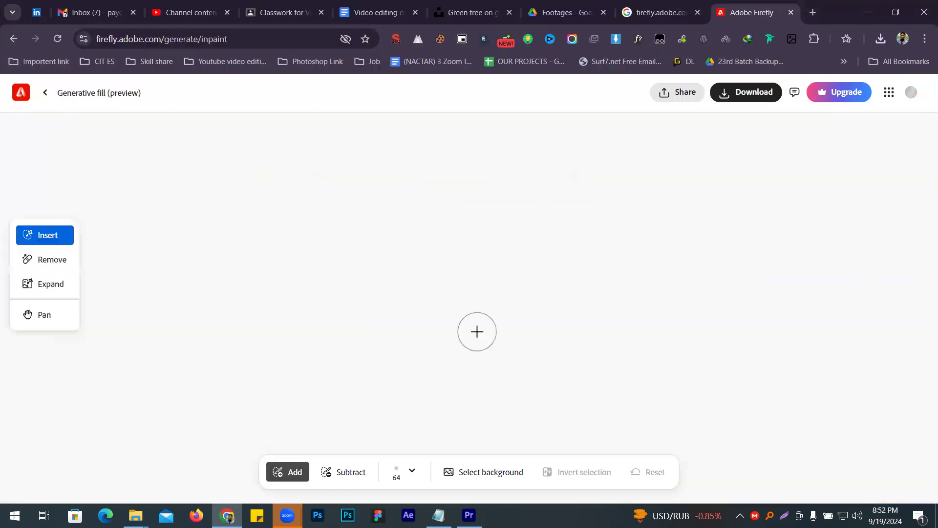
{"action": "mouse_move", "coordinate": [463, 253]}
{"action": "left_mouse_down"}
{"action": "mouse_move", "coordinate": [477, 237]}
{"action": "mouse_move", "coordinate": [454, 232]}
{"action": "mouse_move", "coordinate": [458, 246]}
{"action": "mouse_move", "coordinate": [469, 230]}
{"action": "mouse_move", "coordinate": [488, 239]}
{"action": "mouse_move", "coordinate": [474, 264]}
{"action": "mouse_move", "coordinate": [448, 255]}
{"action": "mouse_move", "coordinate": [442, 225]}
{"action": "mouse_move", "coordinate": [481, 220]}
{"action": "mouse_move", "coordinate": [490, 249]}
{"action": "mouse_move", "coordinate": [474, 259]}
{"action": "left_mouse_up"}
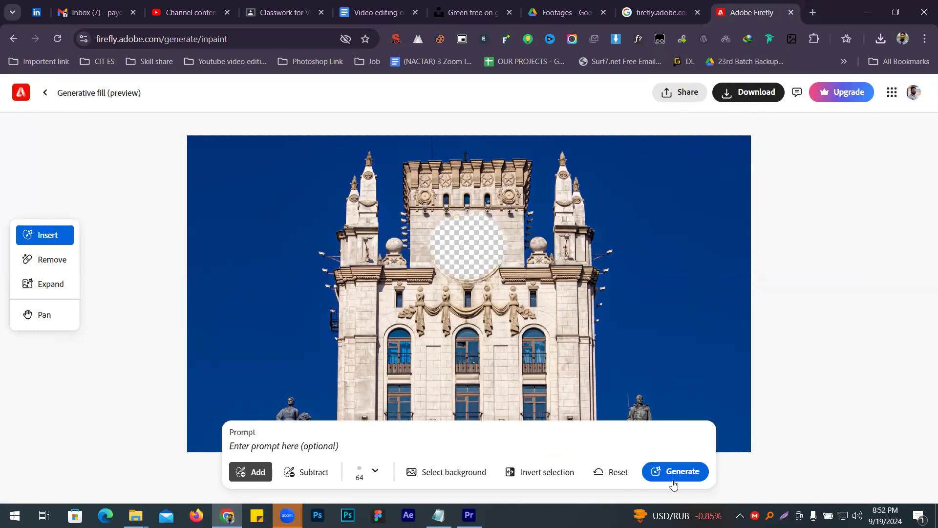
{"action": "left_click", "coordinate": [666, 476]}
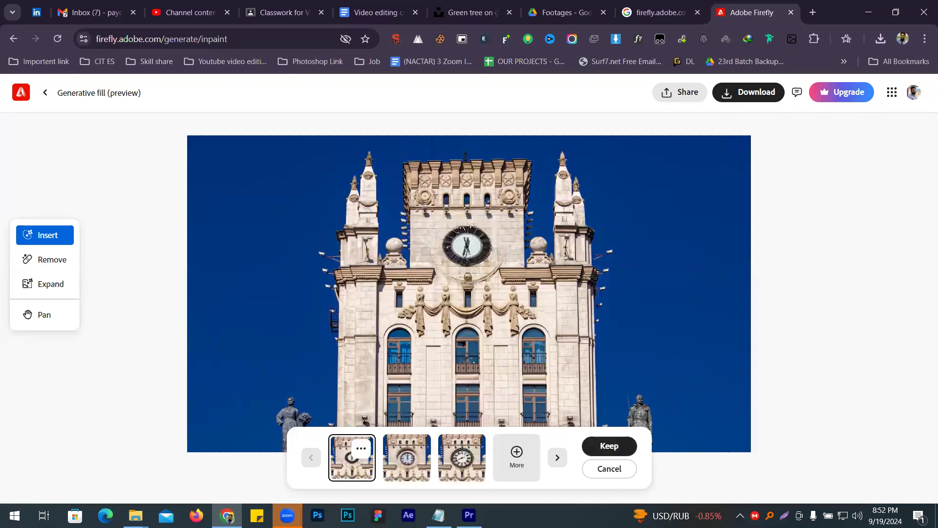
- Choose the second generated variation and download it into the Ai image folder as 6.png
{"action": "left_click", "coordinate": [424, 450]}
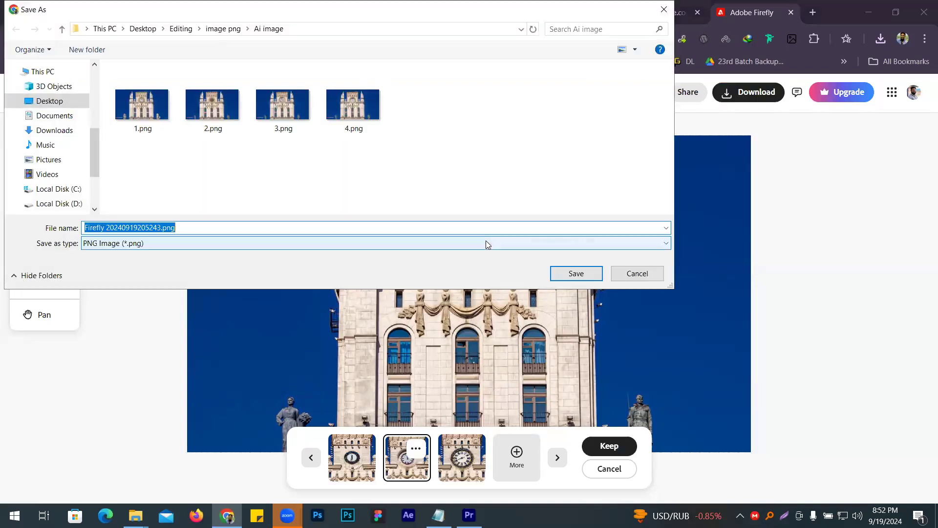
{"action": "type", "text": "6"}
{"action": "key", "text": "Return"}
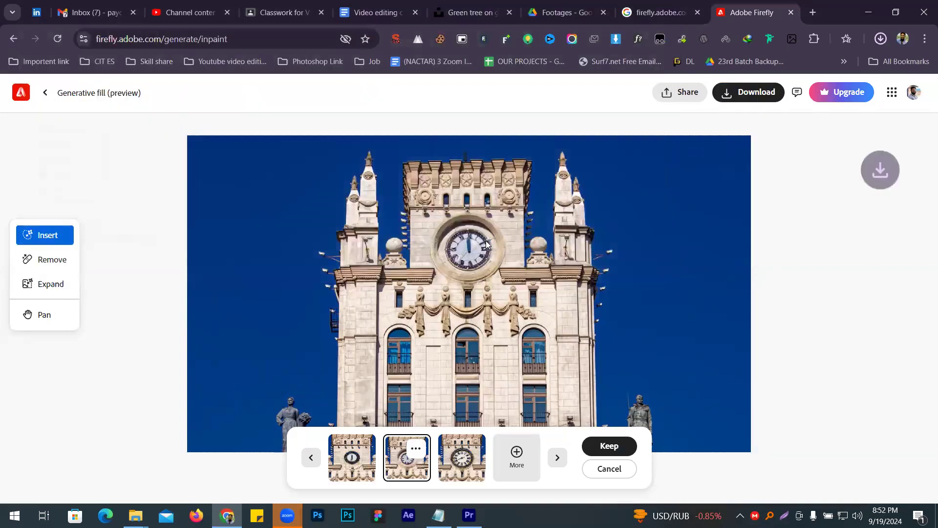
- Return to the Generative fill upload page and upload Anthony-shkraba05.png
{"action": "left_click", "coordinate": [46, 93]}
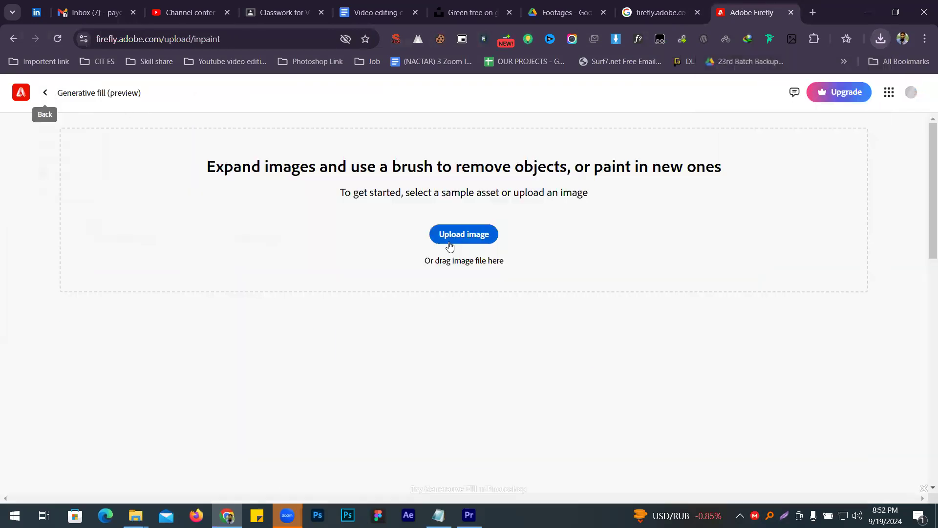
{"action": "left_click", "coordinate": [450, 234]}
{"action": "double_click", "coordinate": [557, 105]}
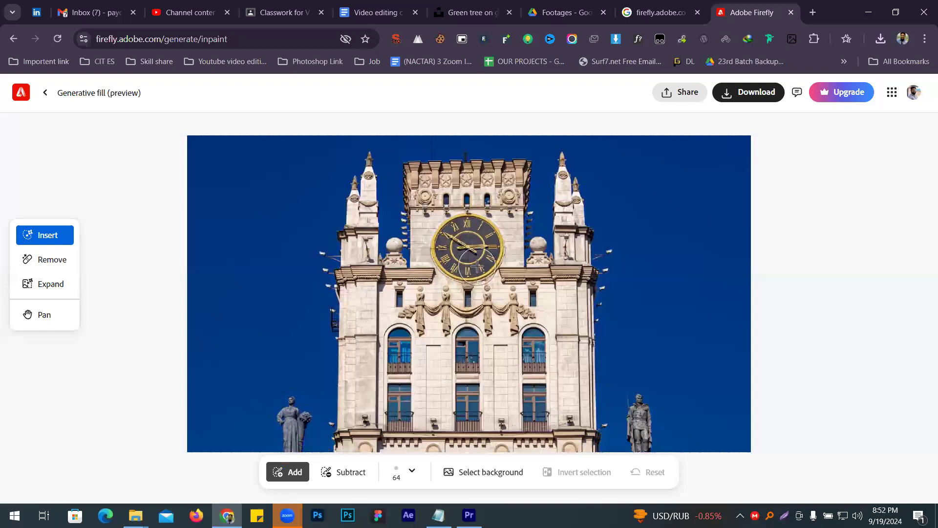
- Reset the stray brush selection, brush over the whole clock face instead and generate a fill without a prompt
{"action": "left_click_drag", "start_coordinate": [474, 264], "coordinate": [521, 250]}
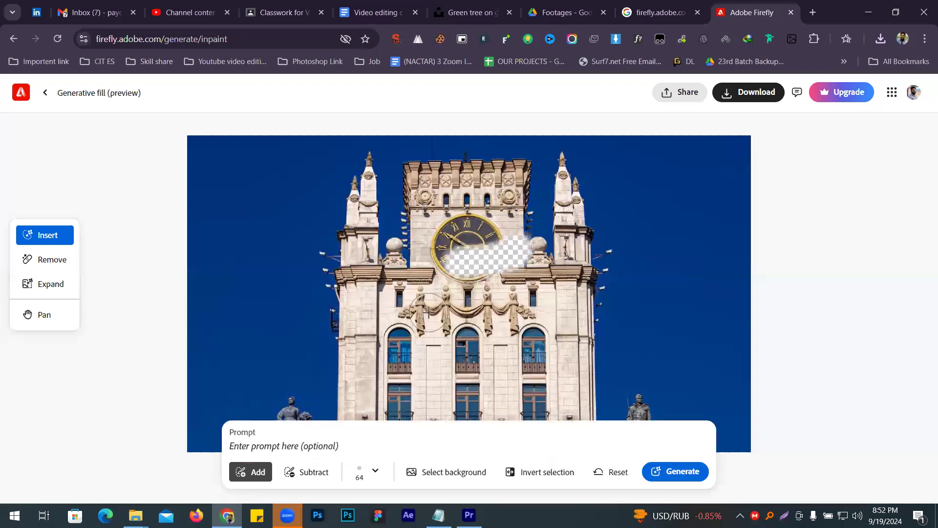
{"action": "left_click", "coordinate": [612, 471]}
{"action": "mouse_move", "coordinate": [464, 240]}
{"action": "left_mouse_down"}
{"action": "mouse_move", "coordinate": [503, 249]}
{"action": "mouse_move", "coordinate": [484, 230]}
{"action": "mouse_move", "coordinate": [455, 241]}
{"action": "mouse_move", "coordinate": [464, 225]}
{"action": "mouse_move", "coordinate": [478, 228]}
{"action": "mouse_move", "coordinate": [471, 262]}
{"action": "mouse_move", "coordinate": [444, 247]}
{"action": "mouse_move", "coordinate": [459, 259]}
{"action": "mouse_move", "coordinate": [494, 247]}
{"action": "mouse_move", "coordinate": [477, 262]}
{"action": "mouse_move", "coordinate": [462, 222]}
{"action": "mouse_move", "coordinate": [486, 238]}
{"action": "mouse_move", "coordinate": [477, 262]}
{"action": "mouse_move", "coordinate": [464, 263]}
{"action": "left_mouse_up"}
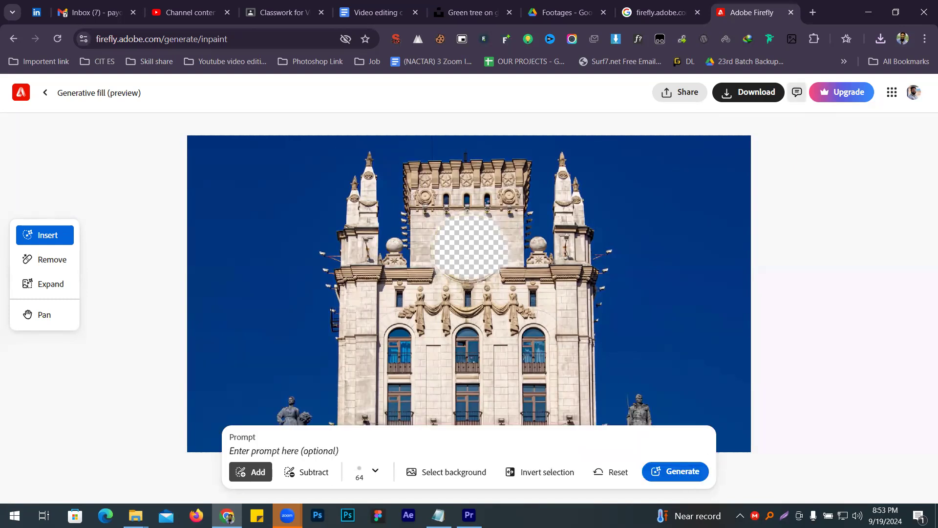
{"action": "left_click", "coordinate": [682, 482]}
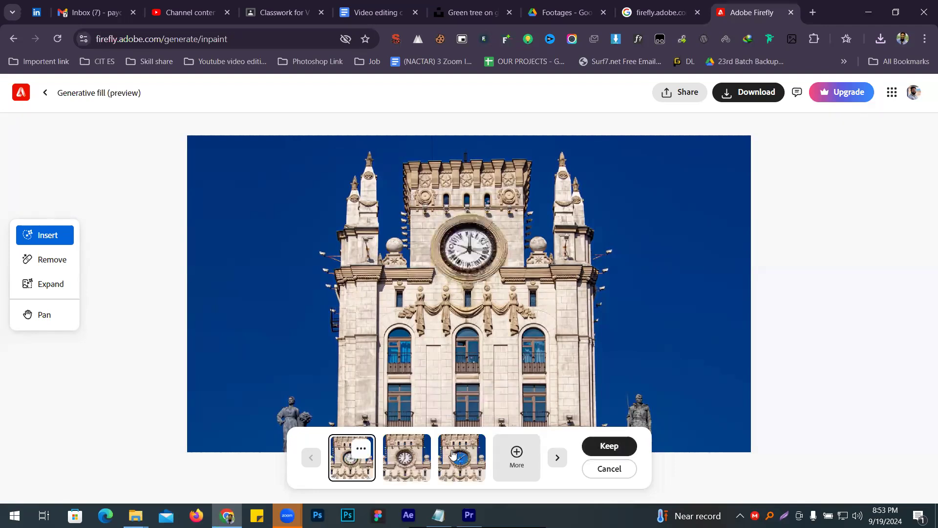
- Compare the third and second variations, then download the second one into the Ai image folder as 7.png
{"action": "left_click", "coordinate": [450, 450]}
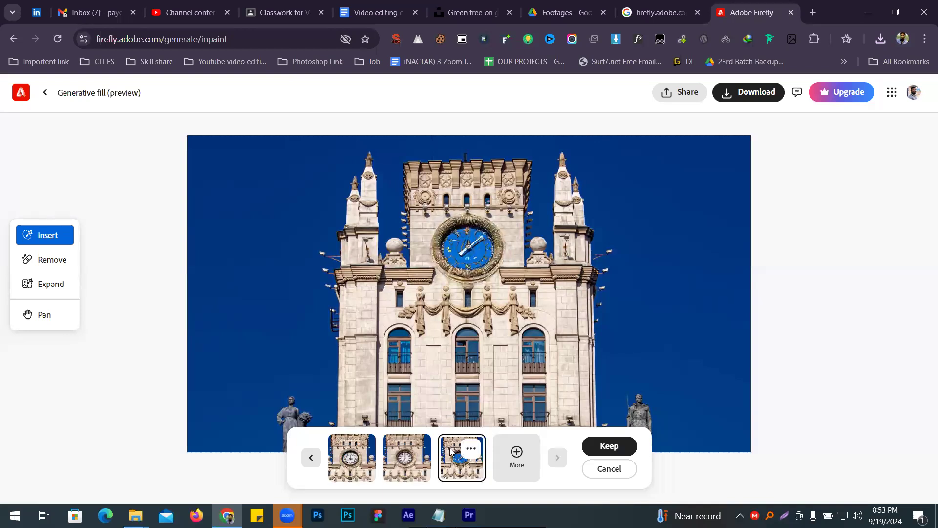
{"action": "left_click", "coordinate": [415, 459]}
{"action": "left_click", "coordinate": [730, 94]}
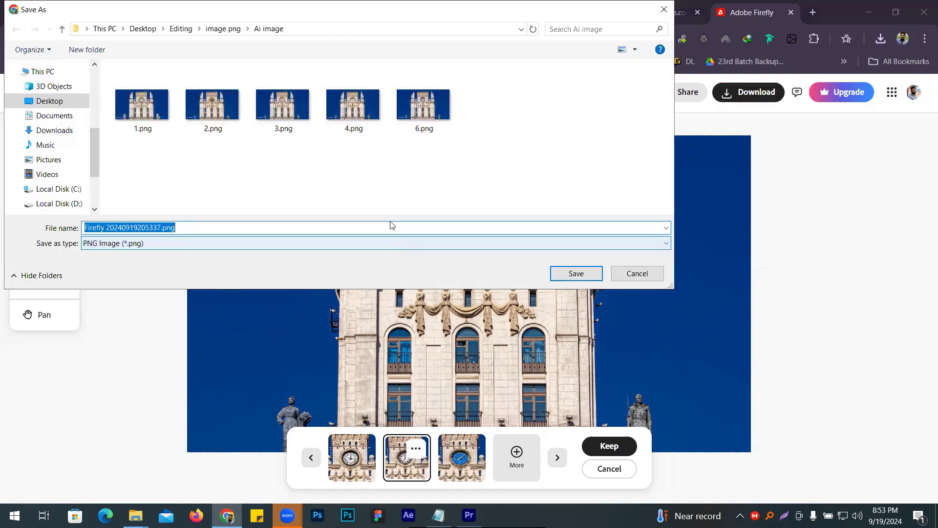
{"action": "type", "text": "7"}
{"action": "key", "text": "Return"}
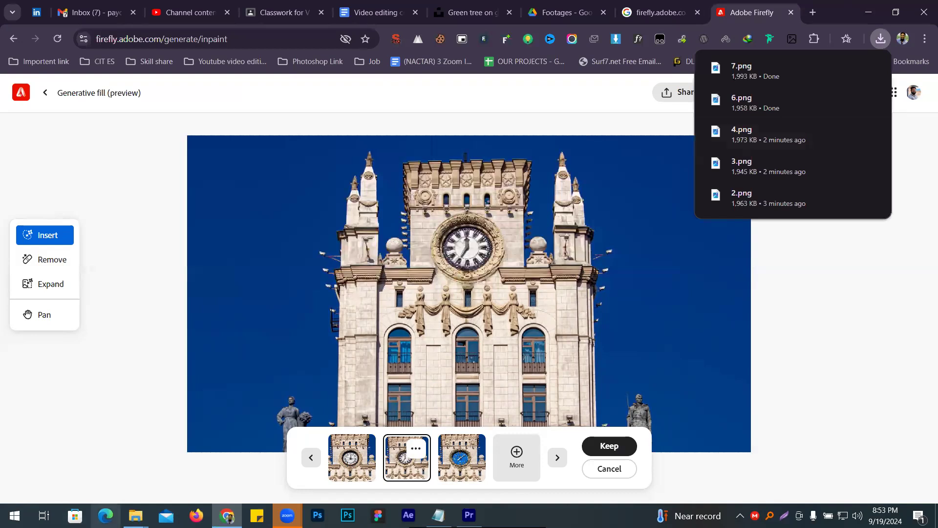
- Switch to the Ai image folder in File Explorer, open 1.png and examine its Adobe Firefly watermark up close
{"action": "left_click", "coordinate": [135, 514]}
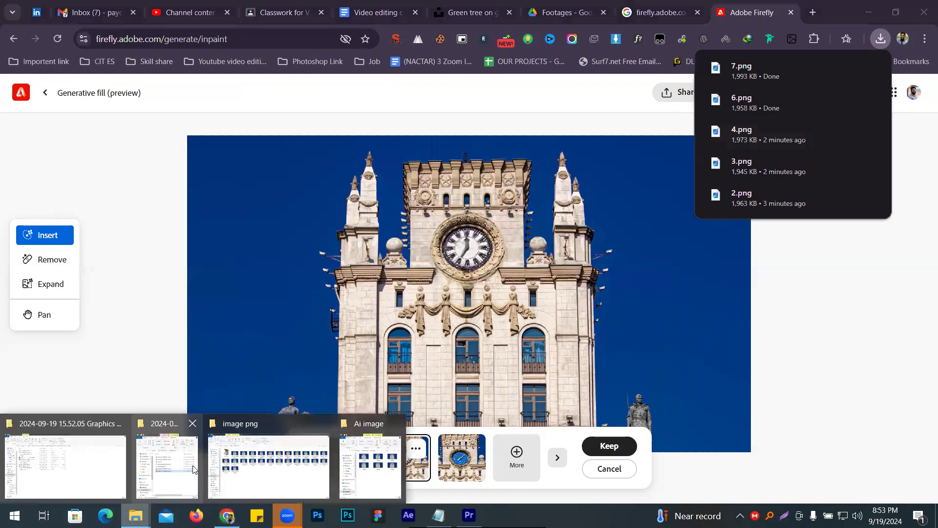
{"action": "left_click", "coordinate": [356, 478]}
{"action": "left_click", "coordinate": [163, 156]}
{"action": "double_click", "coordinate": [162, 155]}
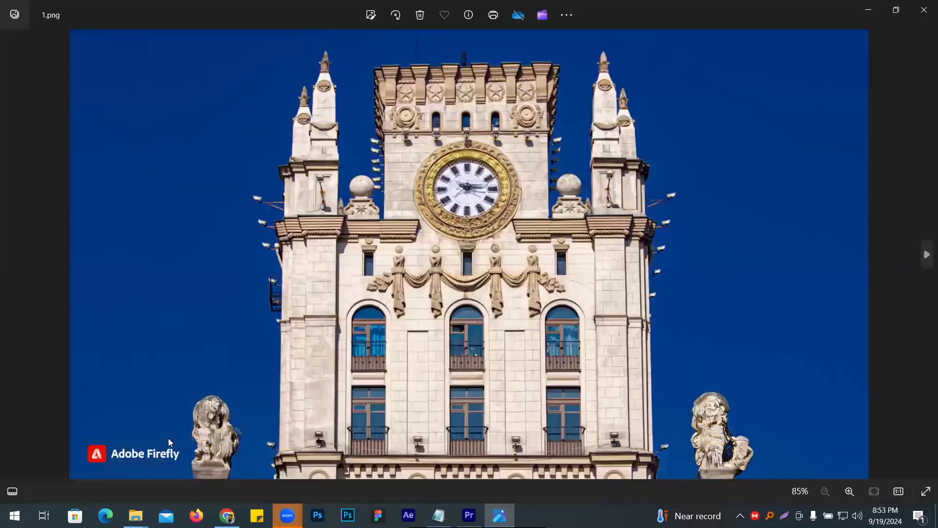
{"action": "scroll", "coordinate": [137, 454], "scroll_direction": "up", "scroll_amount": 3}
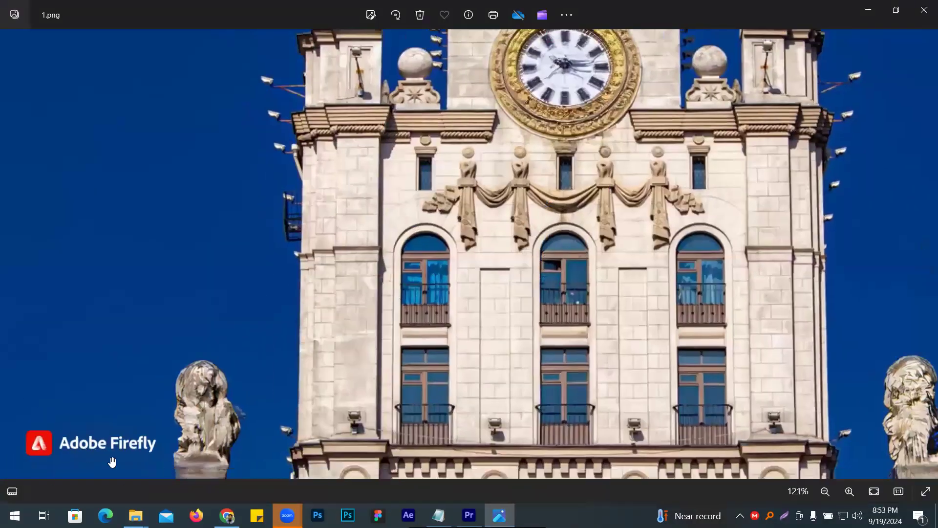
{"action": "scroll", "coordinate": [102, 425], "scroll_direction": "down", "scroll_amount": 3}
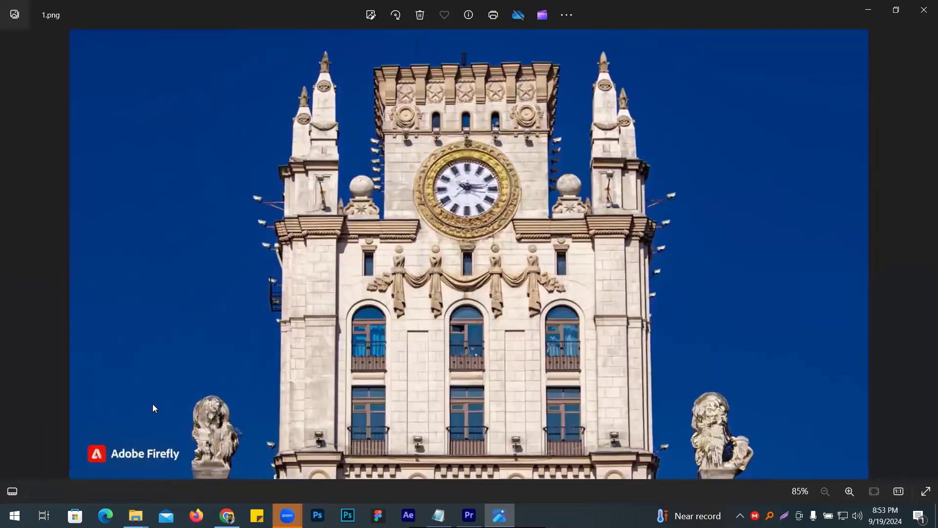
- Close the 1.png preview, return to the Generative fill upload page in the browser and upload Anthony-shkraba07.png
{"action": "left_click", "coordinate": [923, 9]}
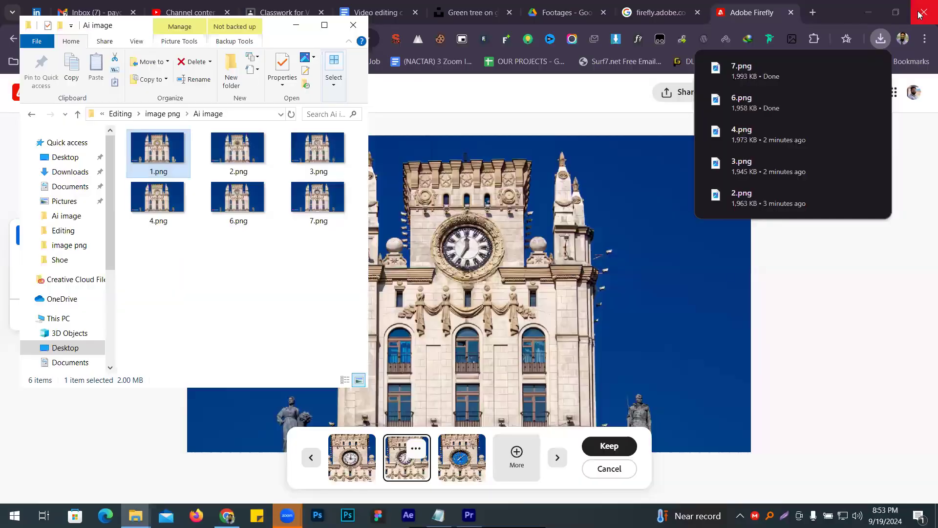
{"action": "left_click", "coordinate": [423, 106]}
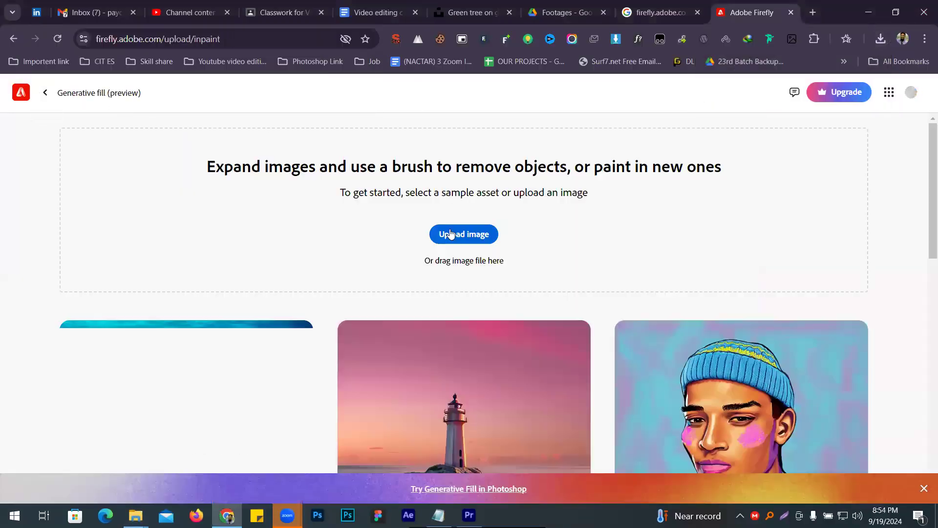
{"action": "left_click", "coordinate": [449, 234]}
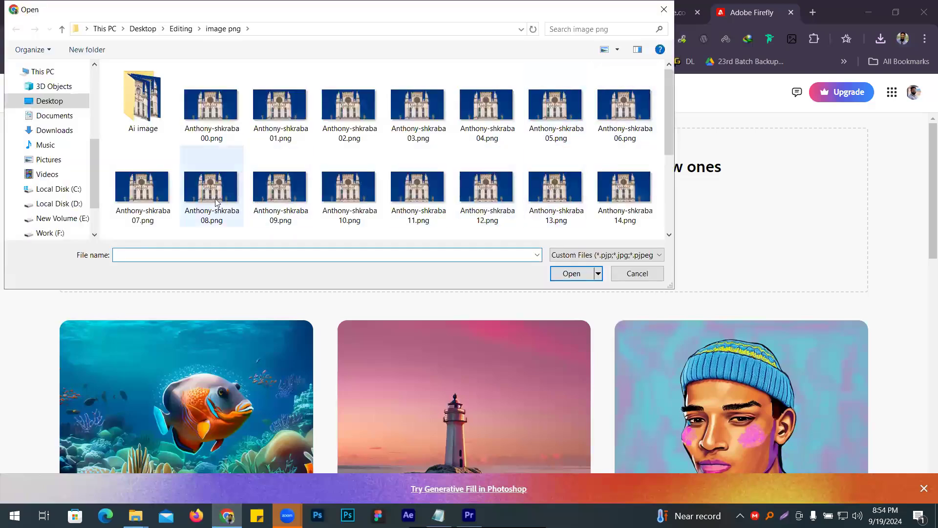
{"action": "double_click", "coordinate": [142, 103]}
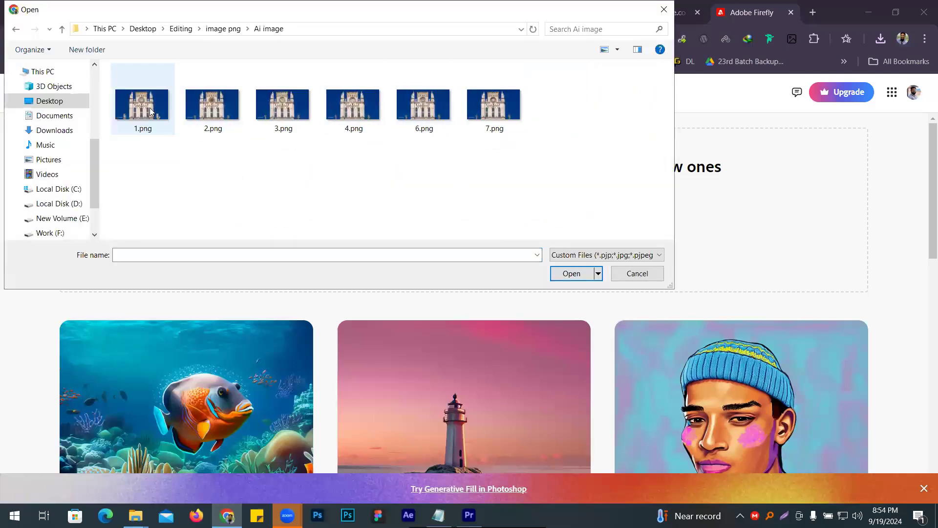
{"action": "left_click", "coordinate": [62, 29]}
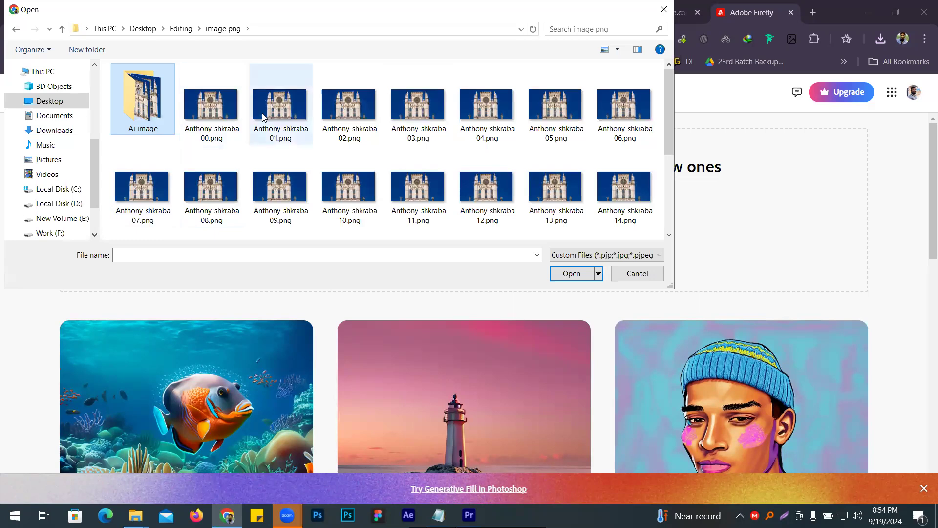
{"action": "double_click", "coordinate": [127, 197]}
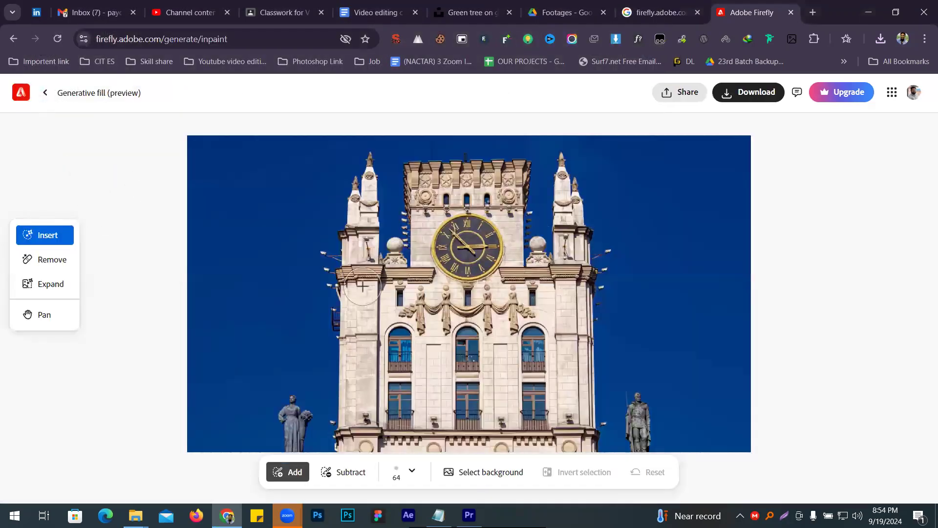
- Generate a fill without a prompt over the whole clock face and download the first variation into the Ai image folder as 8.png
{"action": "mouse_move", "coordinate": [445, 250]}
{"action": "left_mouse_down"}
{"action": "mouse_move", "coordinate": [458, 228]}
{"action": "mouse_move", "coordinate": [479, 229]}
{"action": "mouse_move", "coordinate": [488, 243]}
{"action": "mouse_move", "coordinate": [454, 258]}
{"action": "mouse_move", "coordinate": [479, 260]}
{"action": "mouse_move", "coordinate": [492, 244]}
{"action": "mouse_move", "coordinate": [456, 257]}
{"action": "left_mouse_up"}
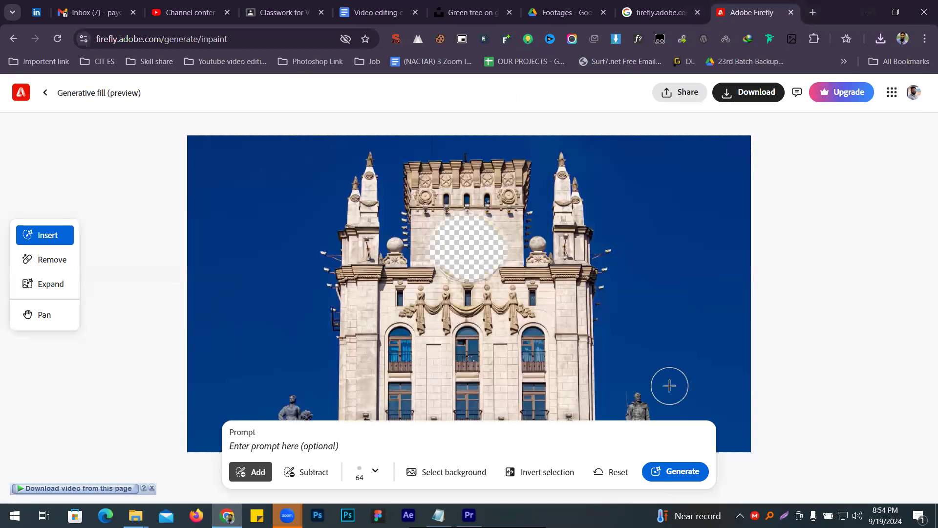
{"action": "left_click", "coordinate": [660, 470]}
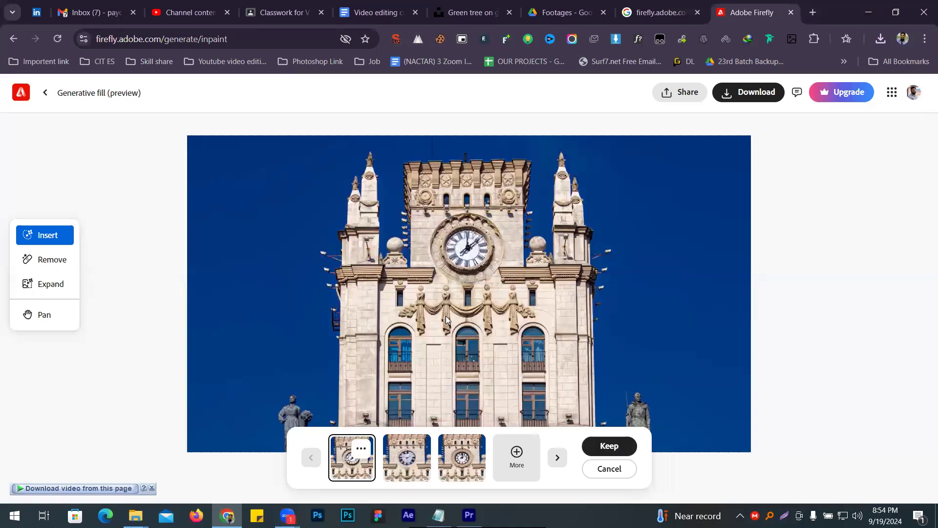
{"action": "left_click", "coordinate": [732, 94]}
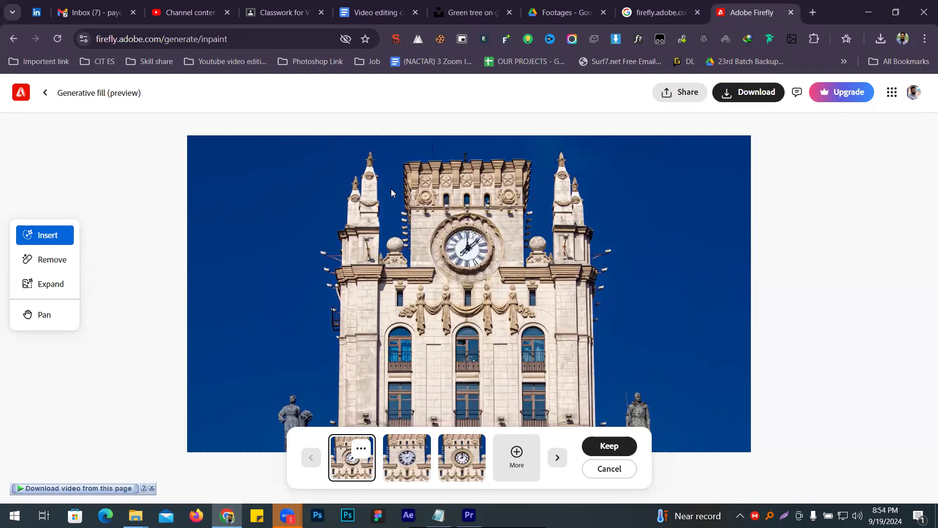
{"action": "type", "text": "8"}
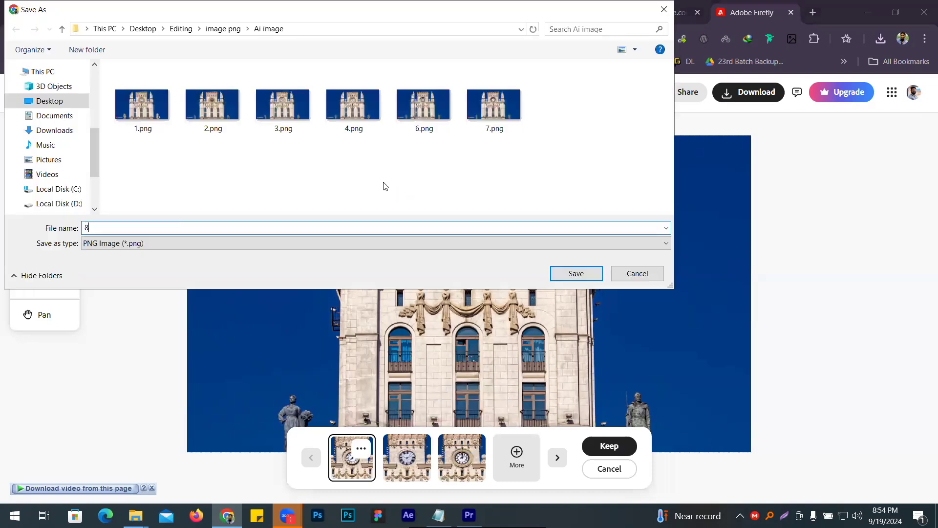
{"action": "key", "text": "Return"}
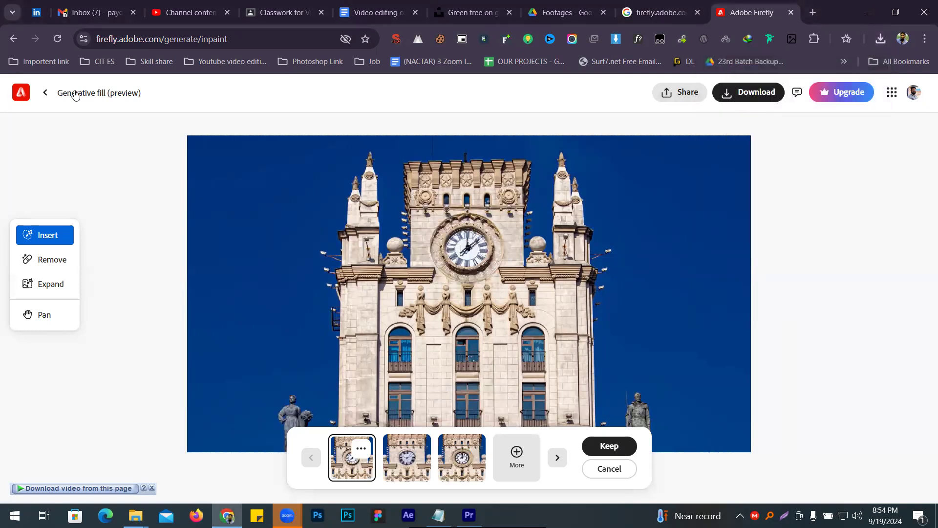
- Upload Anthony-shkraba08.png to Generative fill, then brush over its clock face and generate a fill without a prompt
{"action": "left_click", "coordinate": [45, 92]}
{"action": "left_click", "coordinate": [448, 243]}
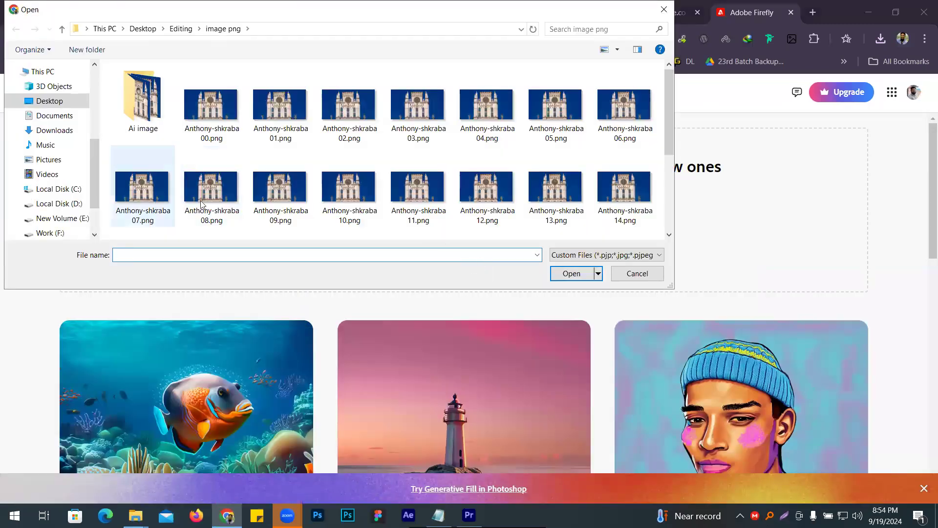
{"action": "double_click", "coordinate": [215, 205]}
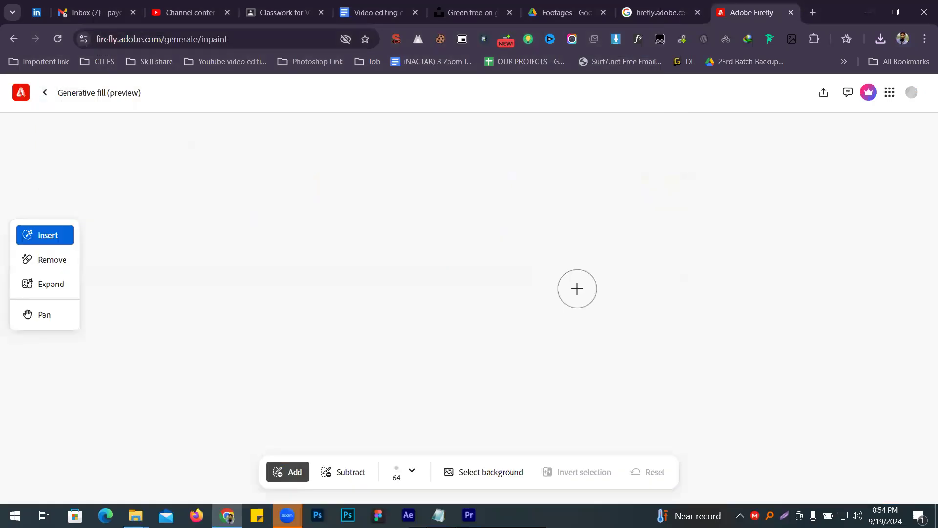
{"action": "mouse_move", "coordinate": [445, 236]}
{"action": "left_mouse_down"}
{"action": "mouse_move", "coordinate": [484, 231]}
{"action": "mouse_move", "coordinate": [486, 259]}
{"action": "mouse_move", "coordinate": [454, 260]}
{"action": "mouse_move", "coordinate": [446, 245]}
{"action": "left_mouse_up"}
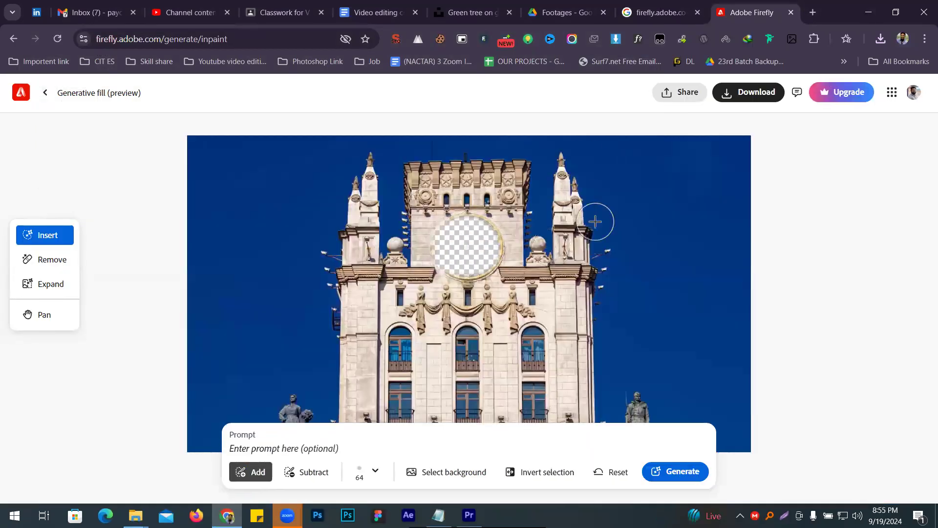
{"action": "left_click", "coordinate": [675, 471]}
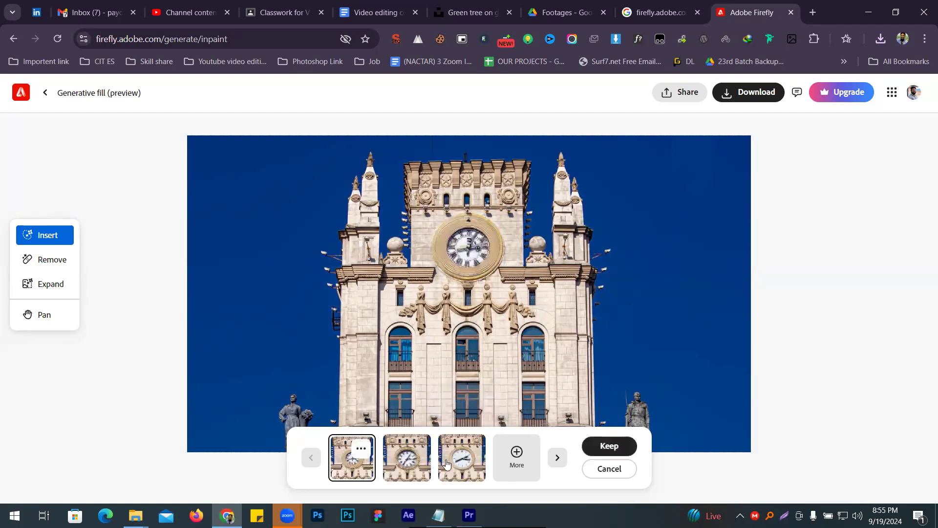
- Choose the third clock variation and download it into the Ai image folder as 9.png
{"action": "left_click", "coordinate": [459, 462]}
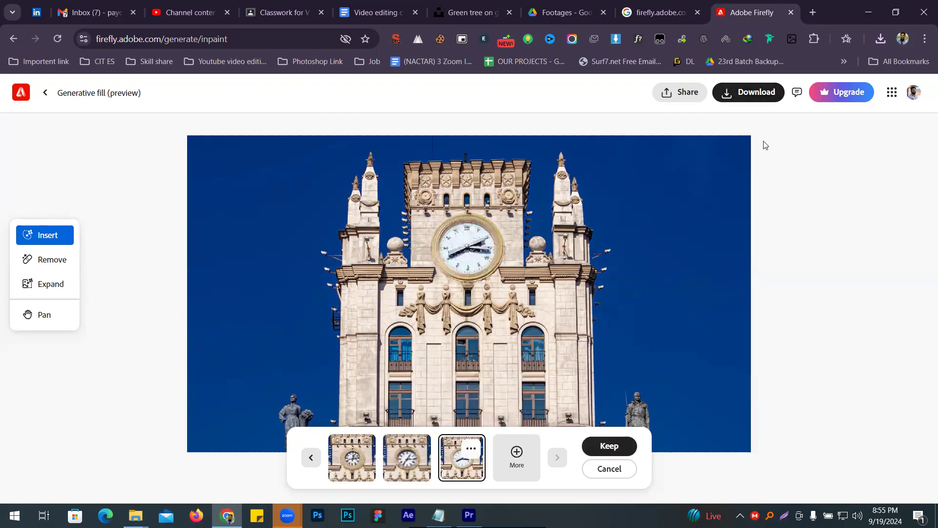
{"action": "left_click", "coordinate": [745, 92]}
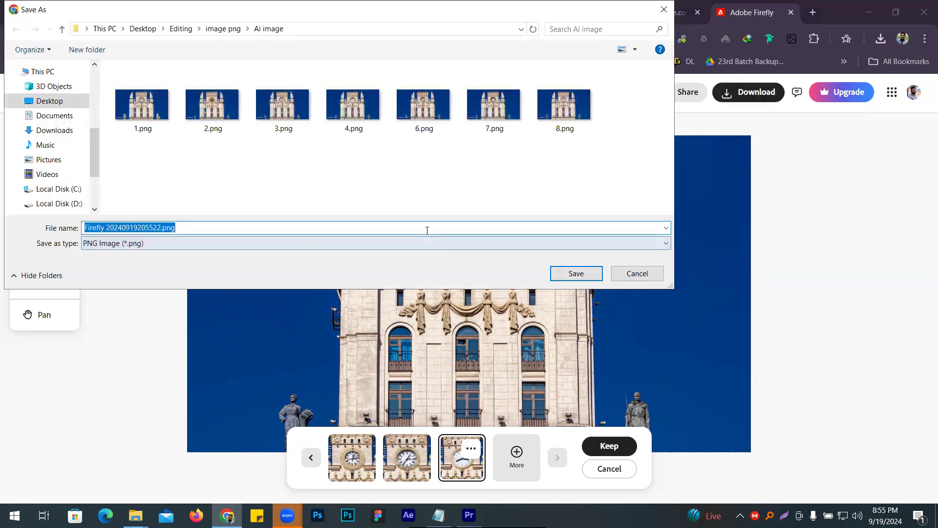
{"action": "type", "text": "9"}
{"action": "key", "text": "Return"}
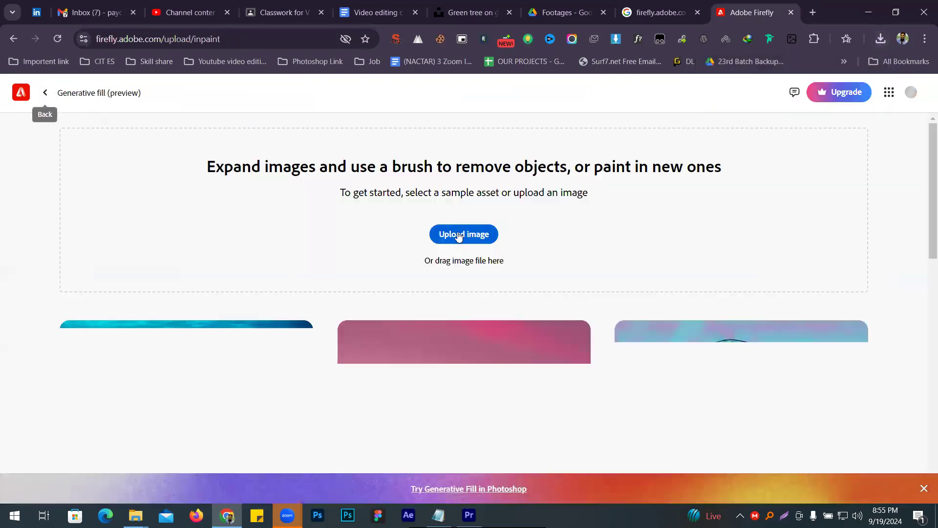
- Upload Anthony-shkraba09.png to Generative fill, then brush out its whole clock face and generate a fill without a prompt
{"action": "left_click", "coordinate": [460, 234]}
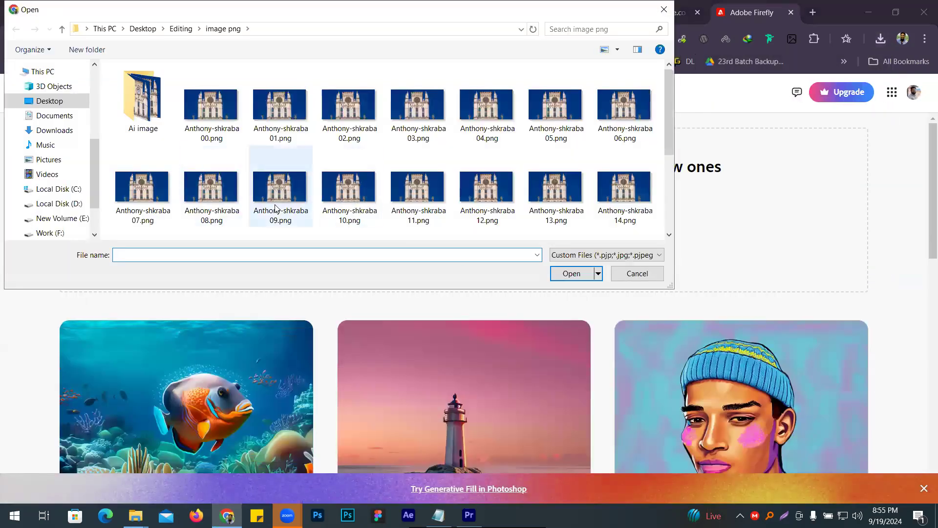
{"action": "double_click", "coordinate": [146, 105]}
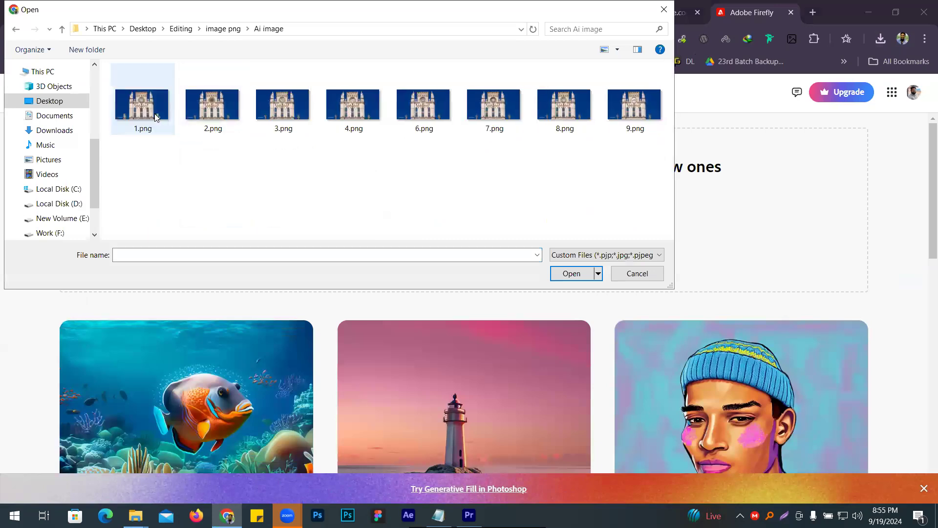
{"action": "left_click", "coordinate": [61, 29]}
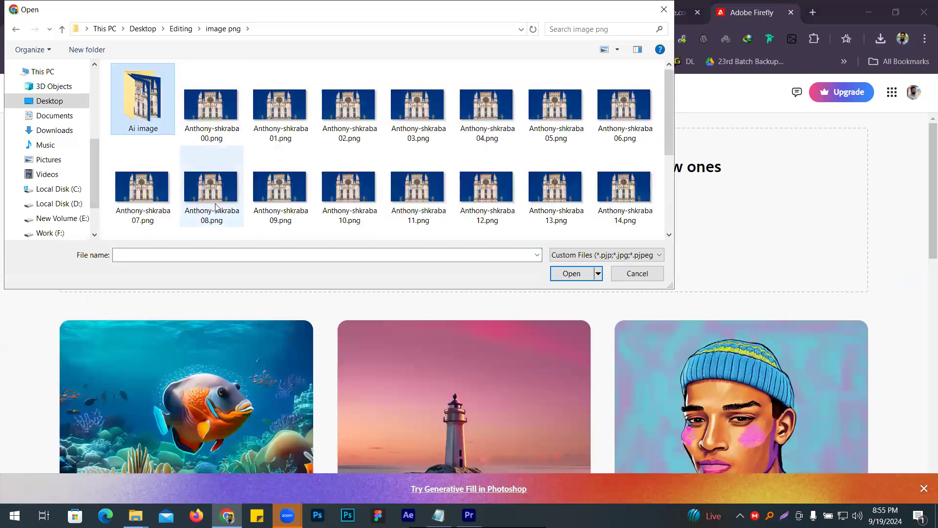
{"action": "left_click", "coordinate": [274, 208]}
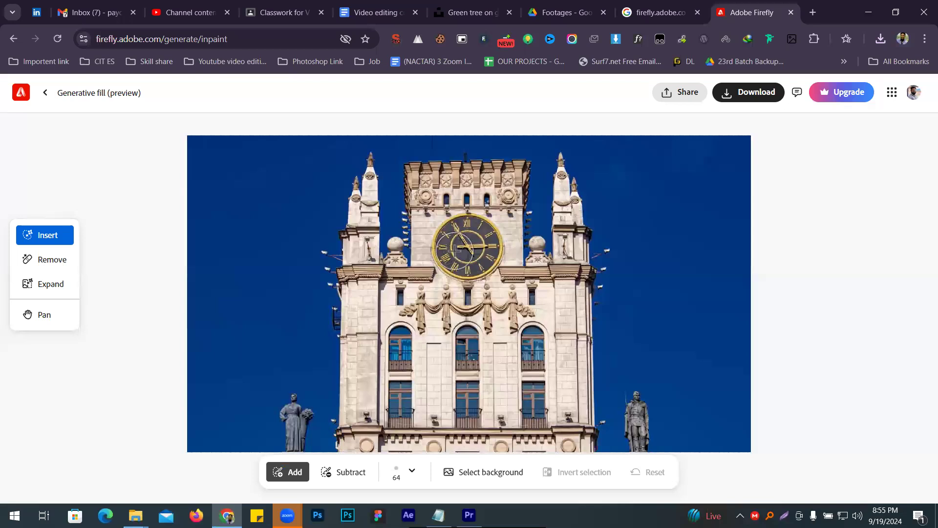
{"action": "mouse_move", "coordinate": [452, 249]}
{"action": "left_mouse_down"}
{"action": "mouse_move", "coordinate": [482, 236]}
{"action": "mouse_move", "coordinate": [464, 257]}
{"action": "mouse_move", "coordinate": [449, 242]}
{"action": "mouse_move", "coordinate": [461, 257]}
{"action": "mouse_move", "coordinate": [478, 256]}
{"action": "mouse_move", "coordinate": [485, 235]}
{"action": "mouse_move", "coordinate": [456, 233]}
{"action": "mouse_move", "coordinate": [465, 249]}
{"action": "mouse_move", "coordinate": [487, 246]}
{"action": "mouse_move", "coordinate": [485, 260]}
{"action": "mouse_move", "coordinate": [447, 254]}
{"action": "mouse_move", "coordinate": [474, 226]}
{"action": "left_mouse_up"}
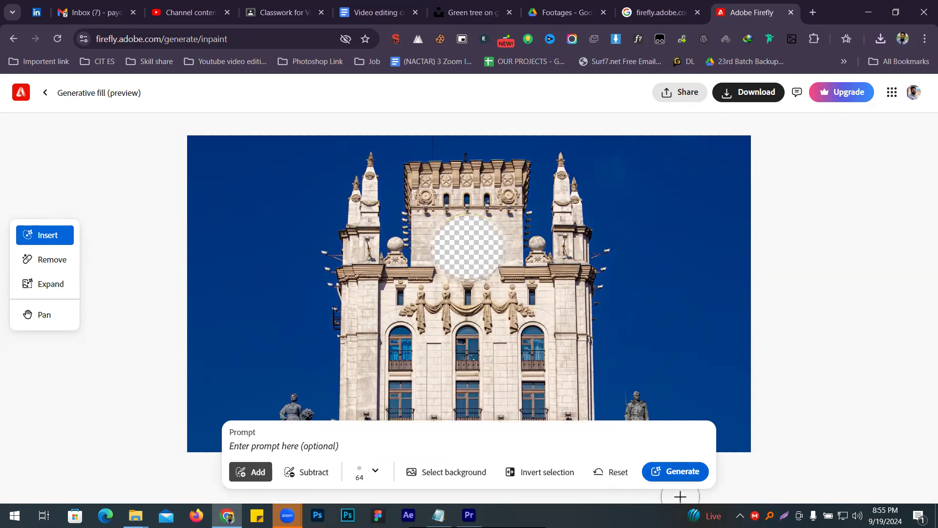
{"action": "left_click", "coordinate": [679, 472]}
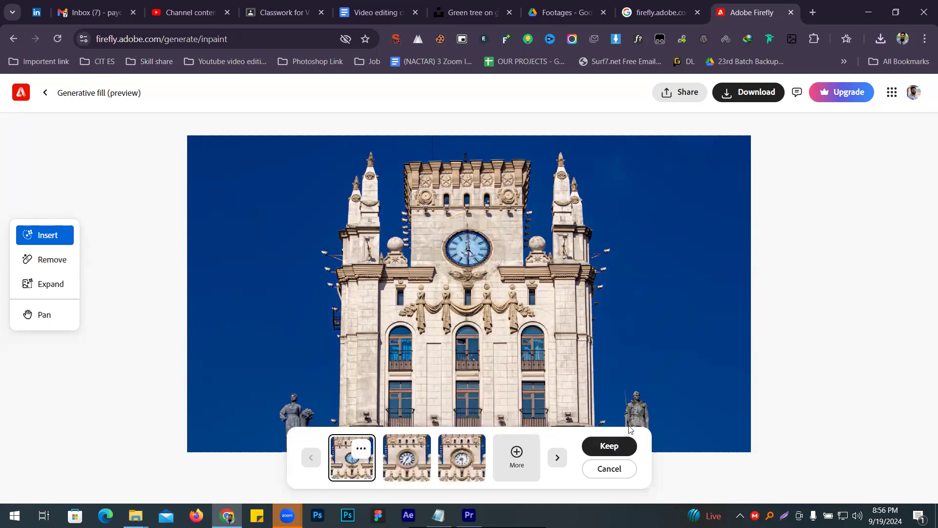
- Choose the second clock variation and download it into the Ai image folder as 10.png
{"action": "left_click", "coordinate": [407, 459]}
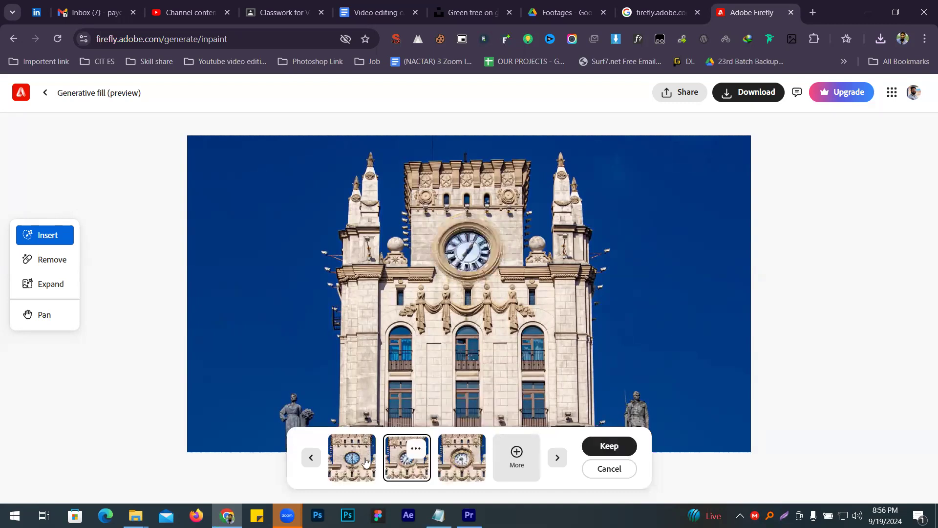
{"action": "left_click", "coordinate": [747, 92]}
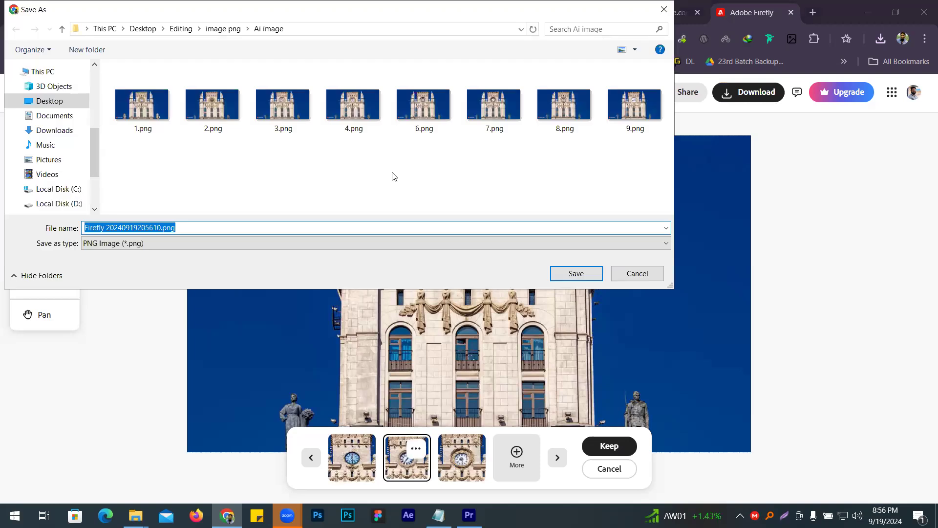
{"action": "type", "text": "10"}
{"action": "key", "text": "Return"}
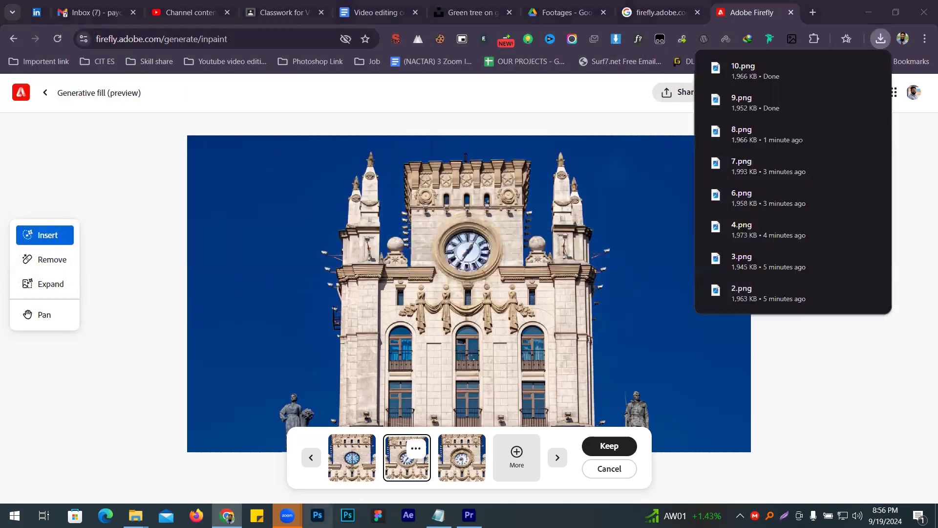
- Switch to the image png folder in File Explorer and open 1.png from its Ai image subfolder
{"action": "mouse_move", "coordinate": [135, 515]}
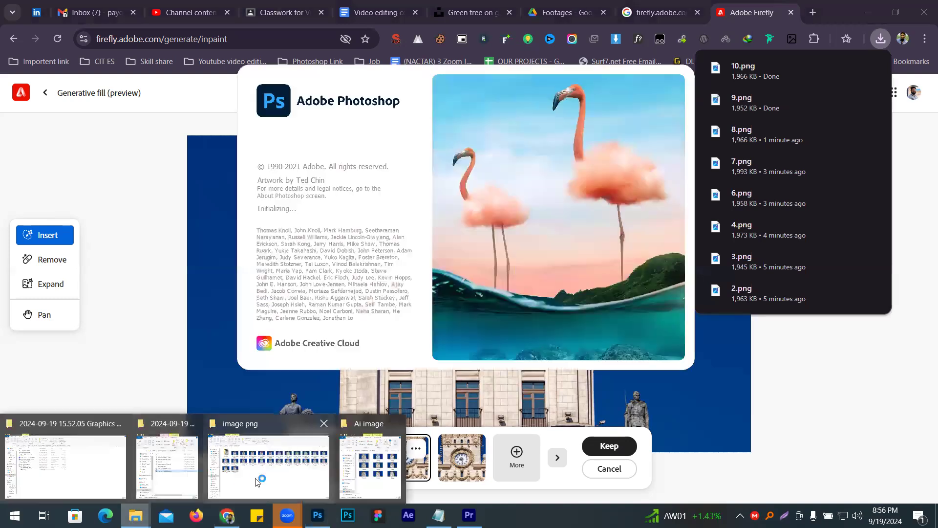
{"action": "left_click", "coordinate": [249, 470]}
{"action": "double_click", "coordinate": [143, 157]}
{"action": "double_click", "coordinate": [156, 147]}
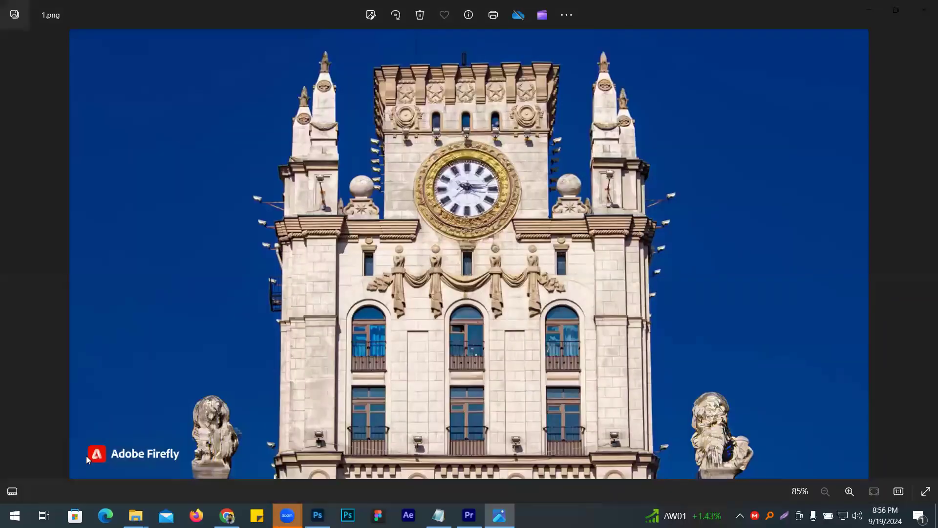
- Page back and forth through the numbered clock-tower images, comparing the clock faces and the Adobe Firefly watermark on each
{"action": "key", "text": "Right"}
{"action": "key", "text": "Right"}
{"action": "key", "text": "Right"}
{"action": "key", "text": "Right"}
{"action": "key", "text": "Right"}
{"action": "key", "text": "Right"}
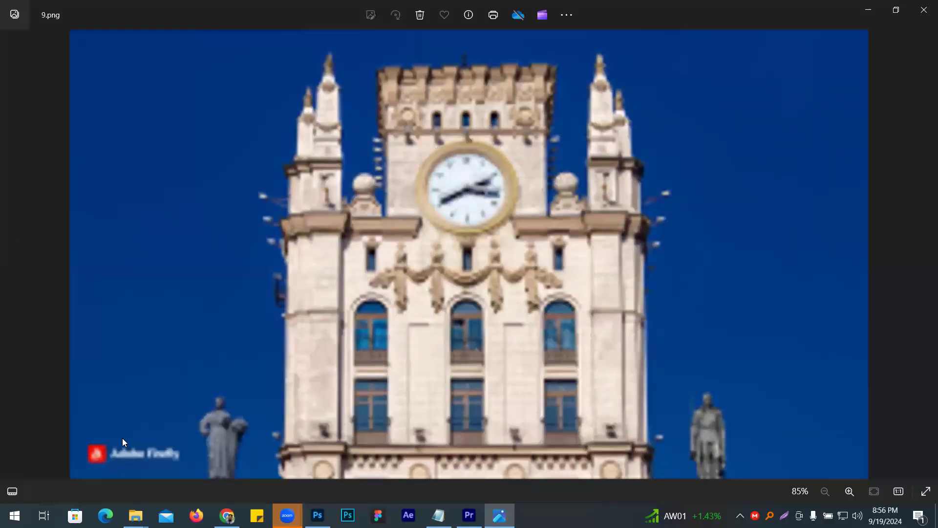
{"action": "key", "text": "Left"}
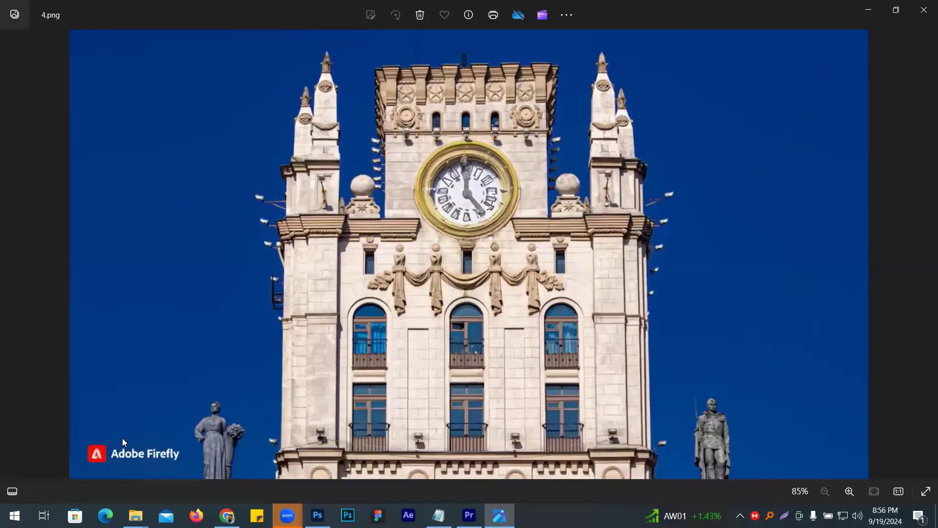
{"action": "key", "text": "Right"}
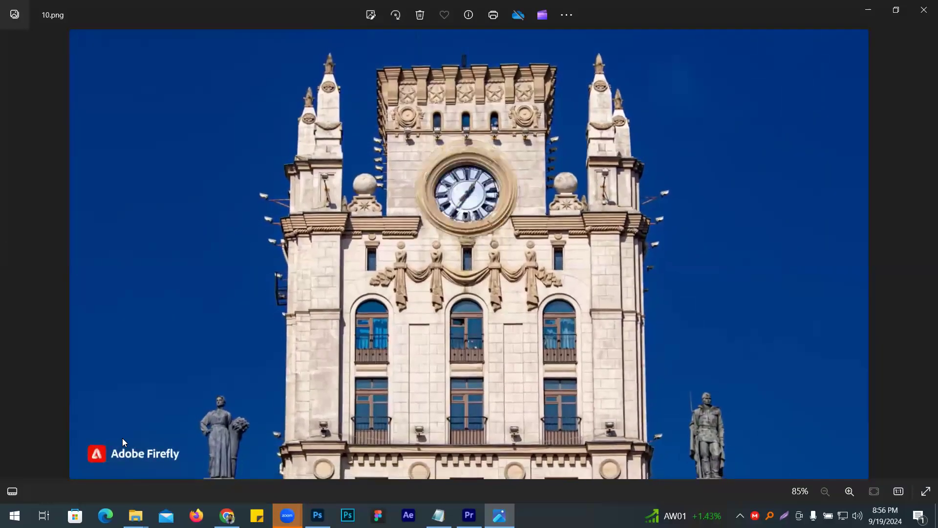
{"action": "key", "text": "Right"}
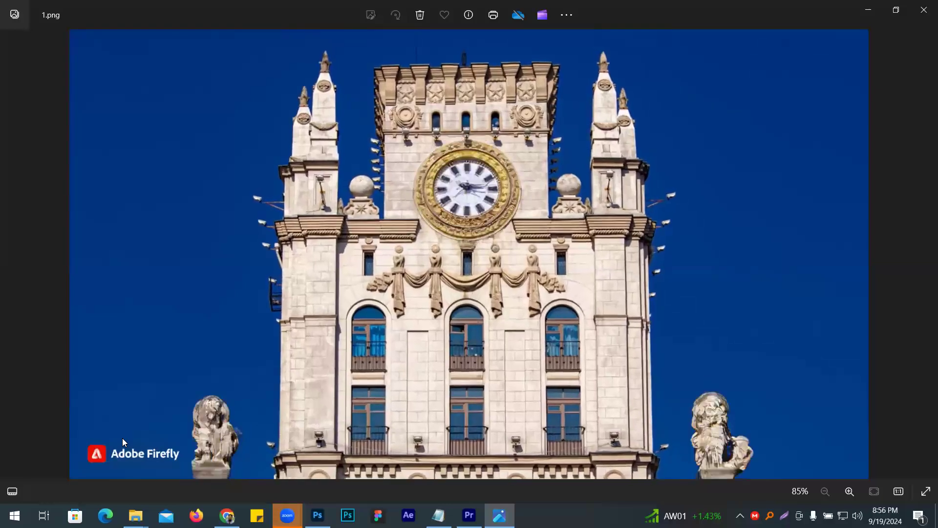
{"action": "key", "text": "Right"}
{"action": "key", "text": "Right"}
{"action": "key", "text": "Right"}
{"action": "key", "text": "Right"}
{"action": "key", "text": "Right"}
{"action": "key", "text": "Right"}
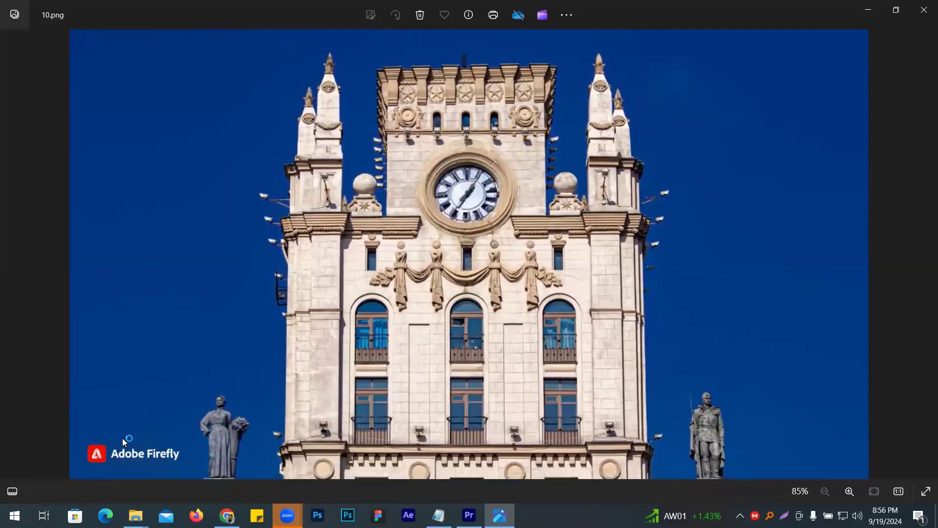
{"action": "key", "text": "Right"}
{"action": "key", "text": "Left"}
{"action": "key", "text": "Left"}
{"action": "key", "text": "Left"}
{"action": "key", "text": "Left"}
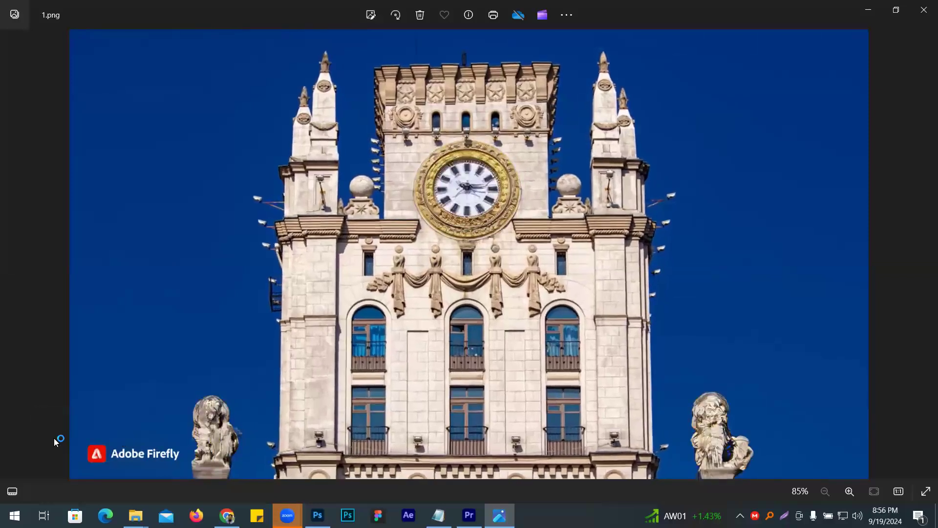
- Page through the remaining numbered clock-tower images, check the Adobe Firefly watermark on each, and close the image viewer
{"action": "key", "text": "Right"}
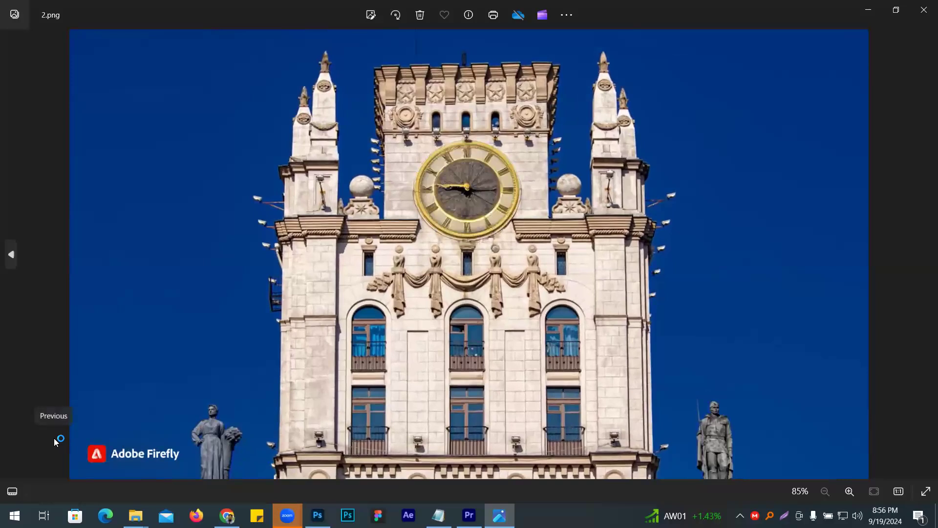
{"action": "key", "text": "Right"}
{"action": "key", "text": "Right"}
{"action": "key", "text": "Right"}
{"action": "key", "text": "Right"}
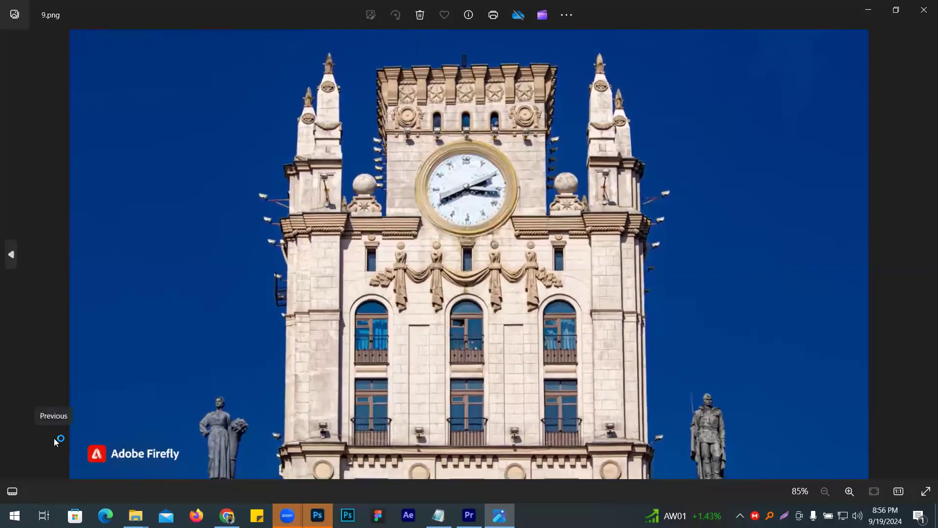
{"action": "left_click", "coordinate": [923, 9]}
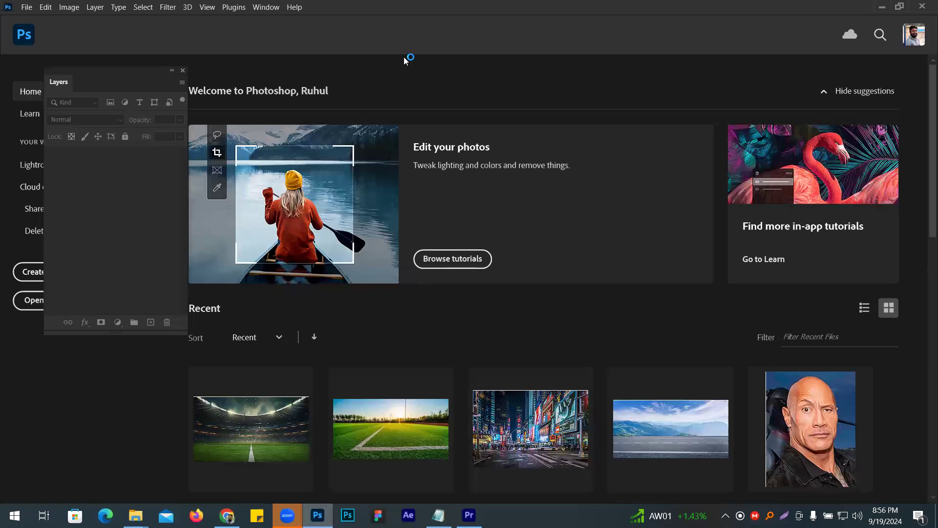
- In Photoshop, open 1.png from the Ai image subfolder of Editing's image png folder
{"action": "left_click_drag", "start_coordinate": [146, 68], "coordinate": [117, 211]}
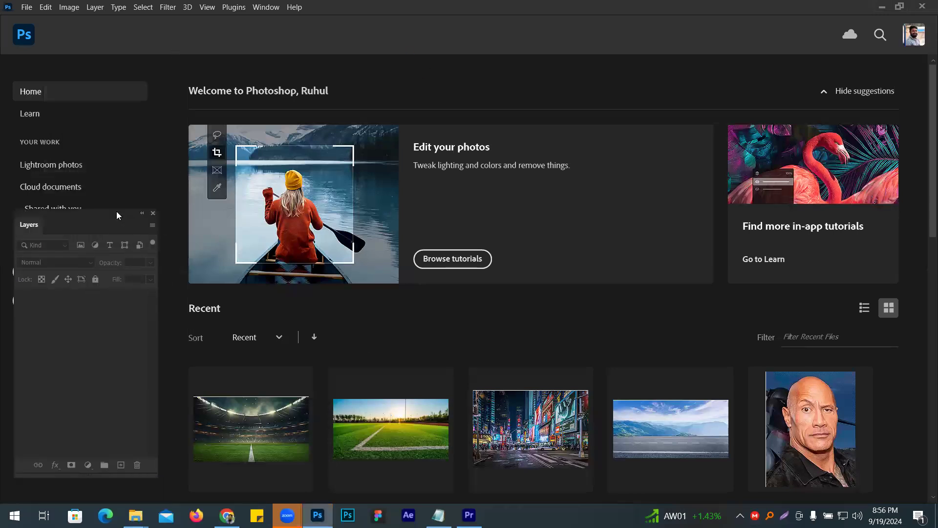
{"action": "left_click", "coordinate": [26, 7]}
{"action": "left_click", "coordinate": [43, 30]}
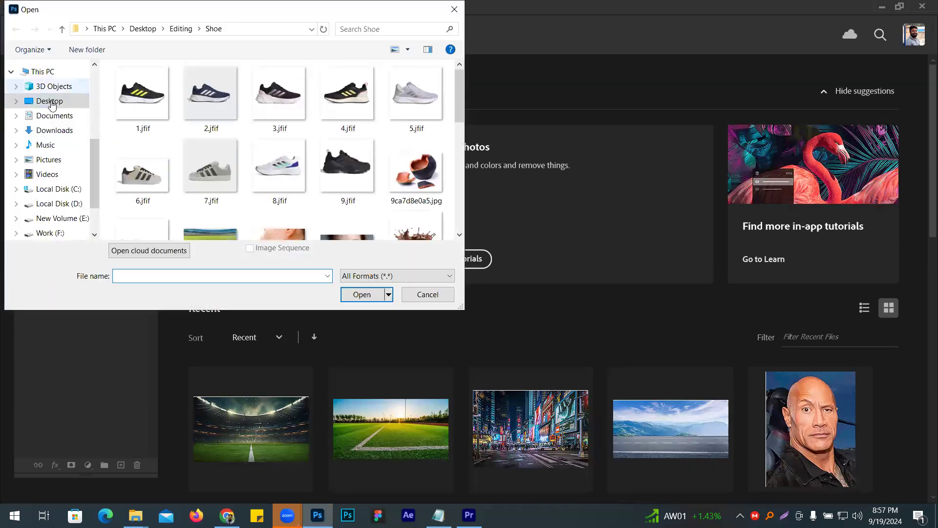
{"action": "scroll", "coordinate": [56, 161], "scroll_direction": "up", "scroll_amount": 4}
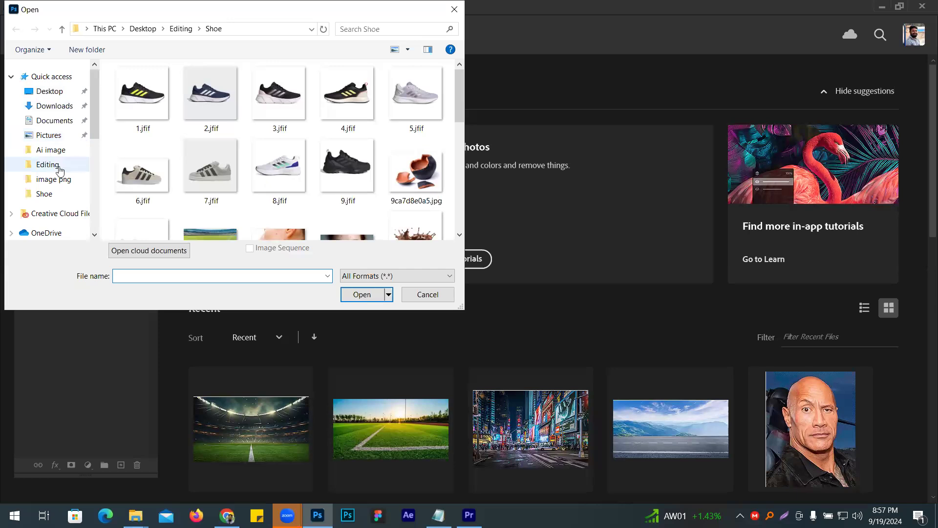
{"action": "left_click", "coordinate": [59, 170]}
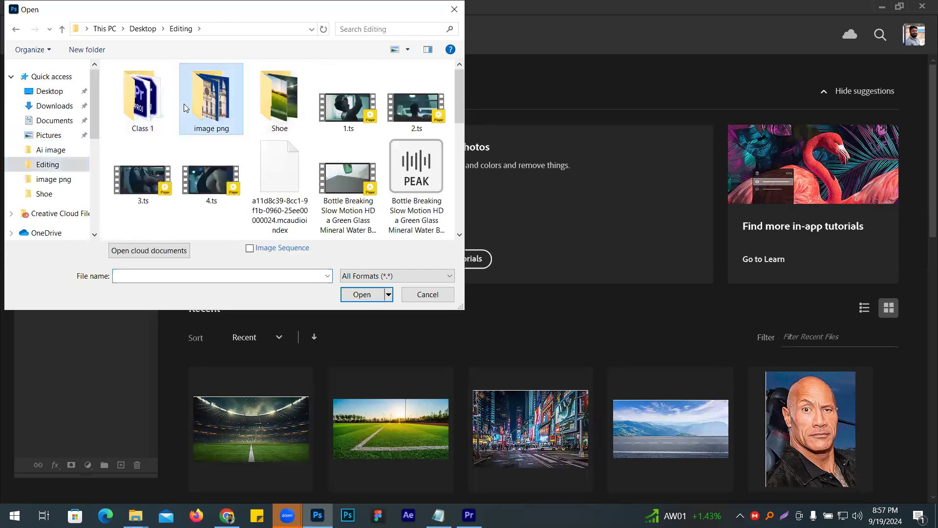
{"action": "double_click", "coordinate": [185, 103]}
{"action": "double_click", "coordinate": [155, 97]}
{"action": "left_click", "coordinate": [158, 109]}
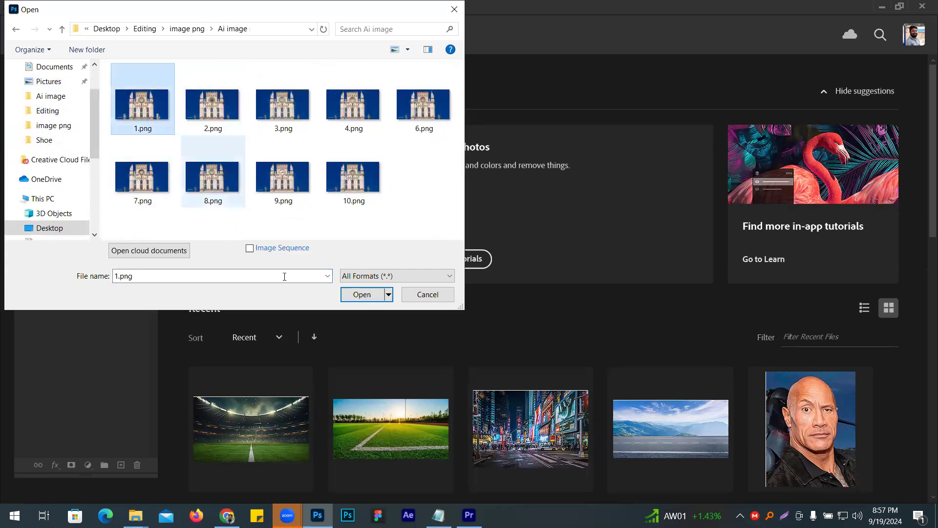
{"action": "left_click", "coordinate": [362, 295]}
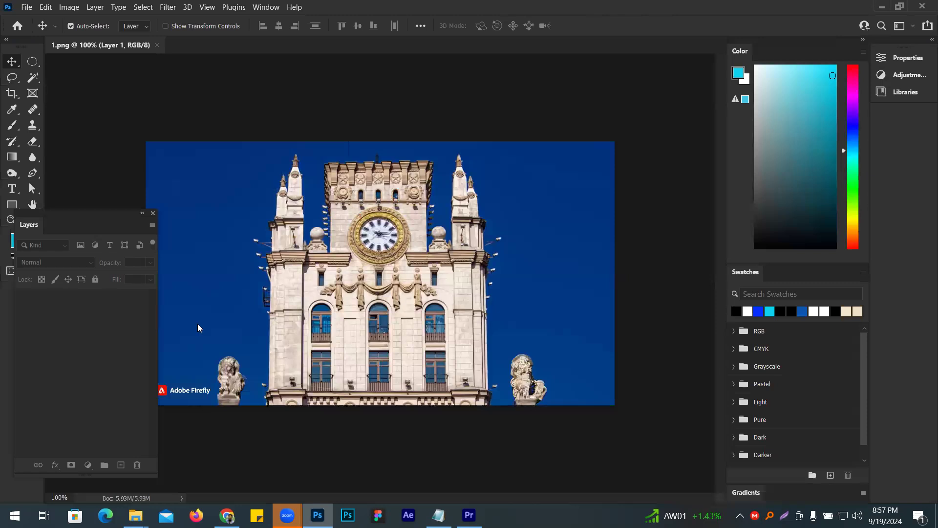
- Hide the floating Layers panel and display the Actions panel as a taller floating window over the canvas
{"action": "left_click", "coordinate": [153, 214]}
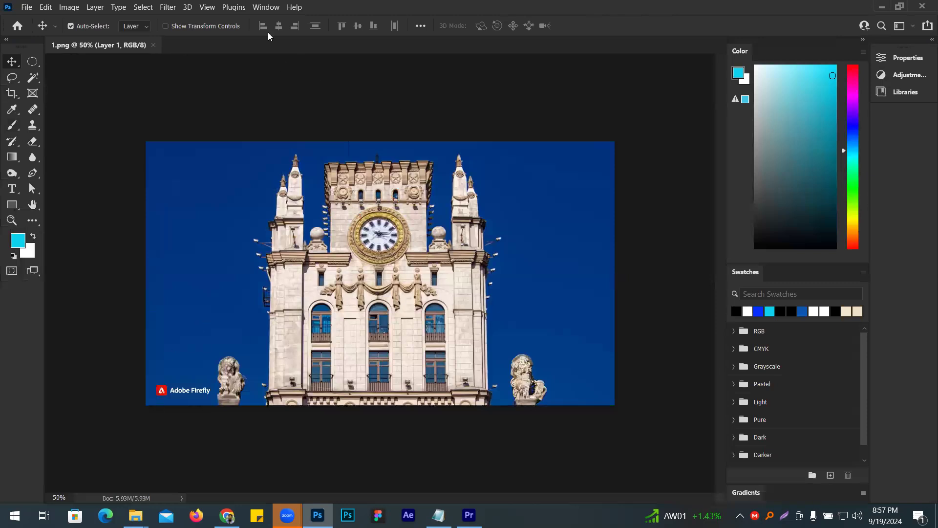
{"action": "left_click", "coordinate": [261, 9]}
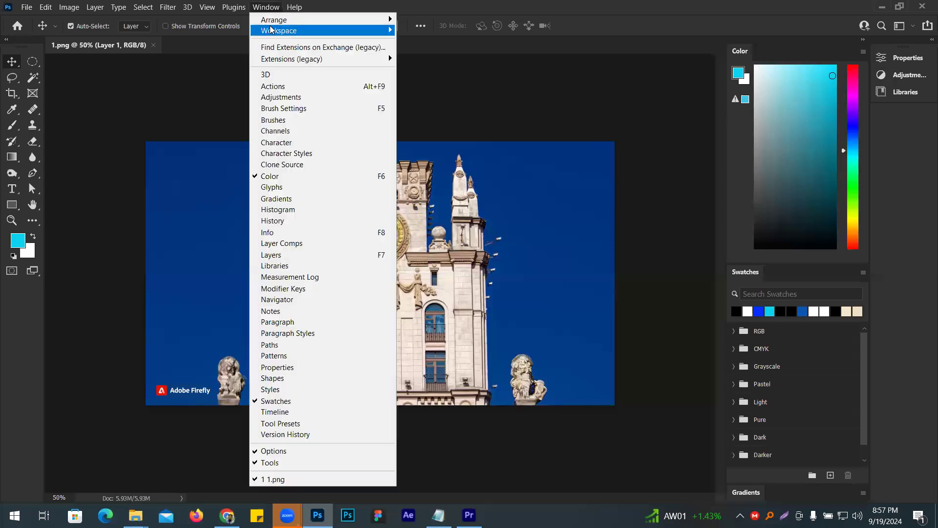
{"action": "left_click", "coordinate": [275, 87]}
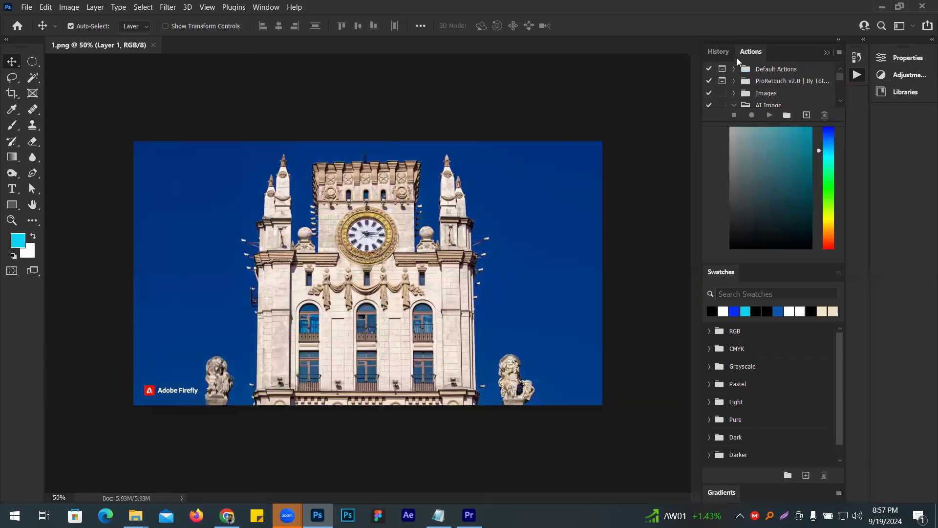
{"action": "left_click_drag", "start_coordinate": [744, 51], "coordinate": [449, 62]}
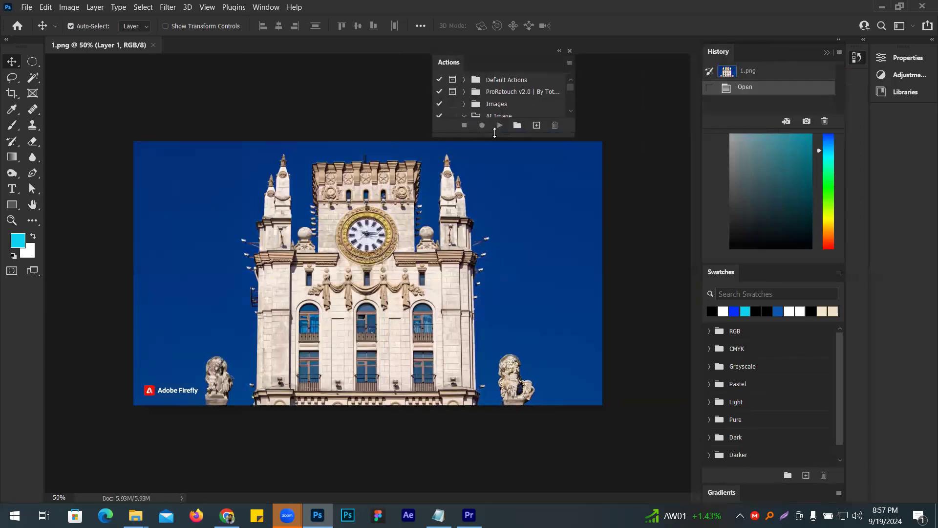
{"action": "left_click_drag", "start_coordinate": [500, 207], "coordinate": [501, 229]}
- Delete the existing AI Image action set and move the Actions window clear of the clock tower
{"action": "left_click", "coordinate": [464, 116]}
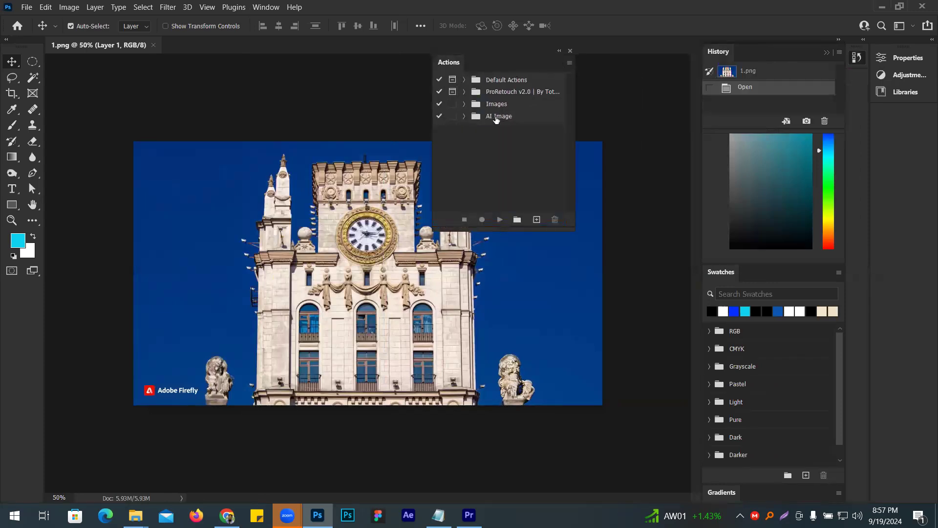
{"action": "left_click", "coordinate": [541, 119]}
{"action": "left_click", "coordinate": [554, 220]}
{"action": "left_click", "coordinate": [435, 202]}
{"action": "left_click_drag", "start_coordinate": [491, 53], "coordinate": [559, 40]}
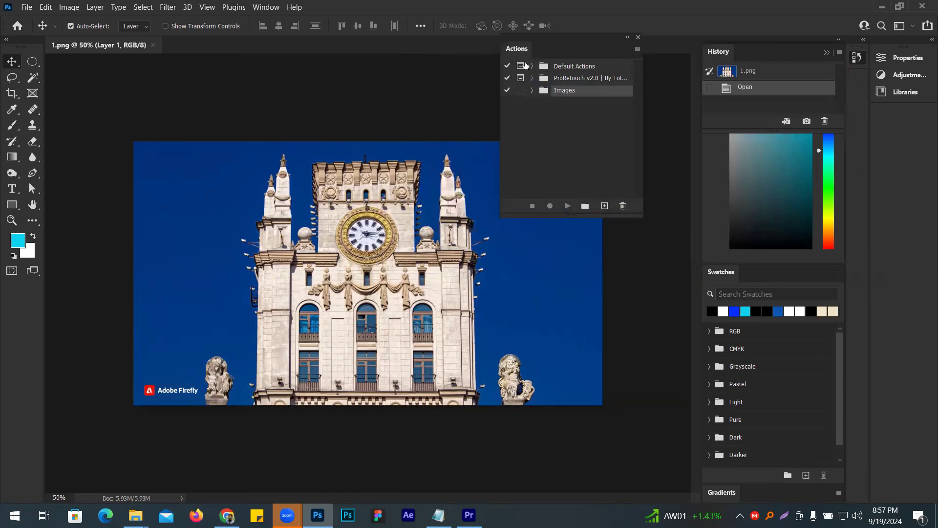
{"action": "left_click", "coordinate": [264, 9]}
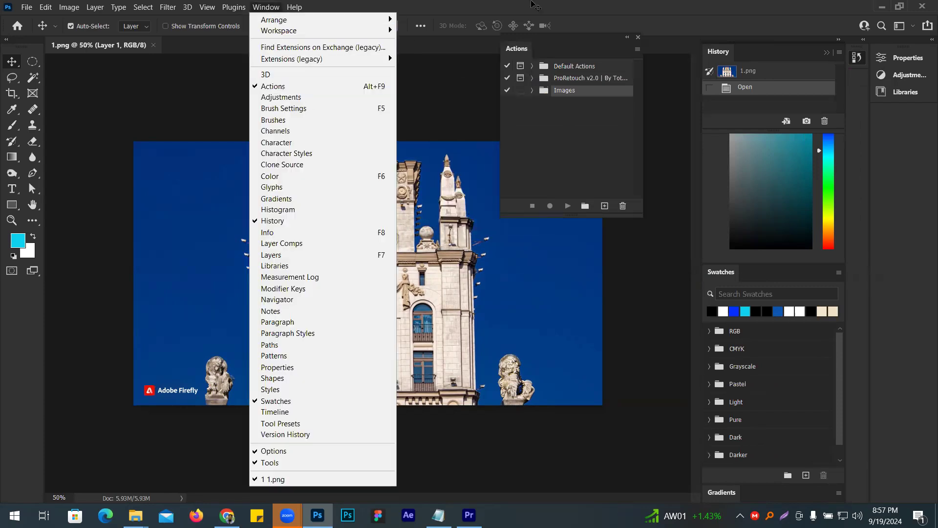
{"action": "left_click", "coordinate": [438, 88]}
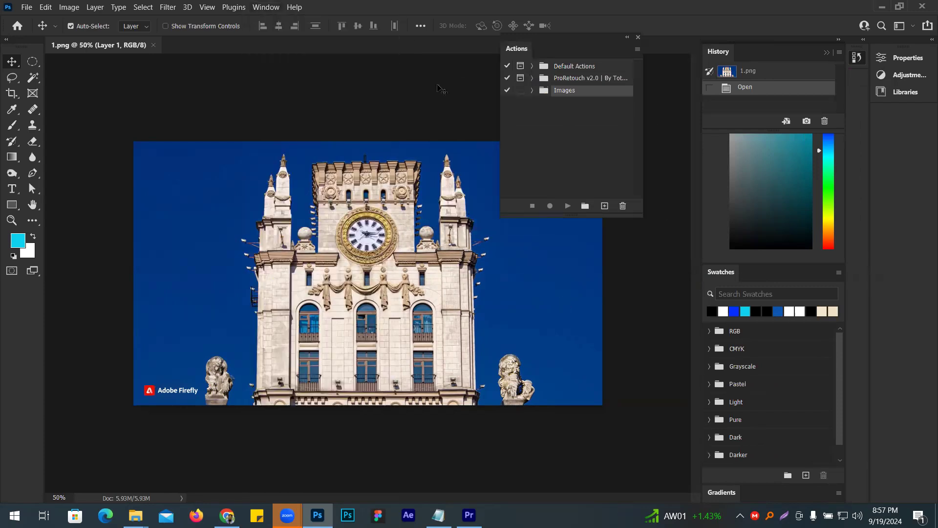
- Create an action set named image and start recording an action named ai in it
{"action": "left_click", "coordinate": [584, 206]}
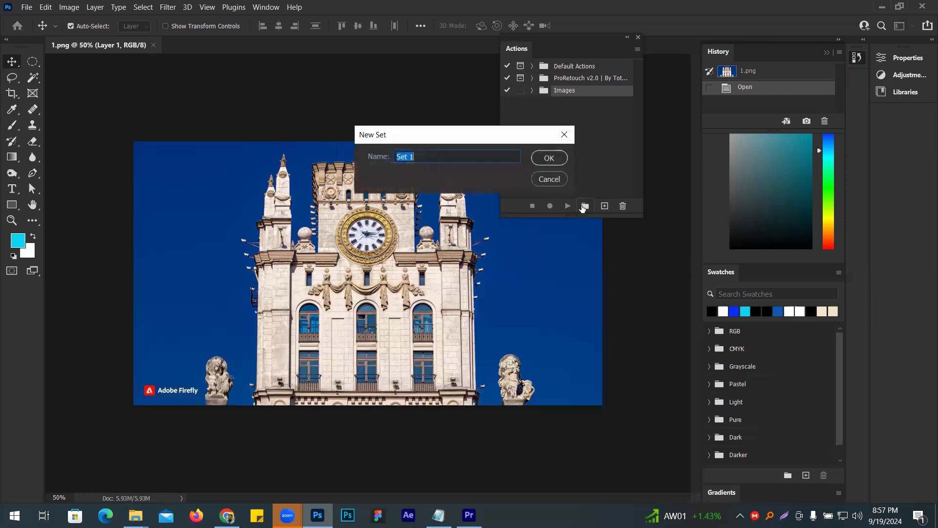
{"action": "key", "text": "BackSpace"}
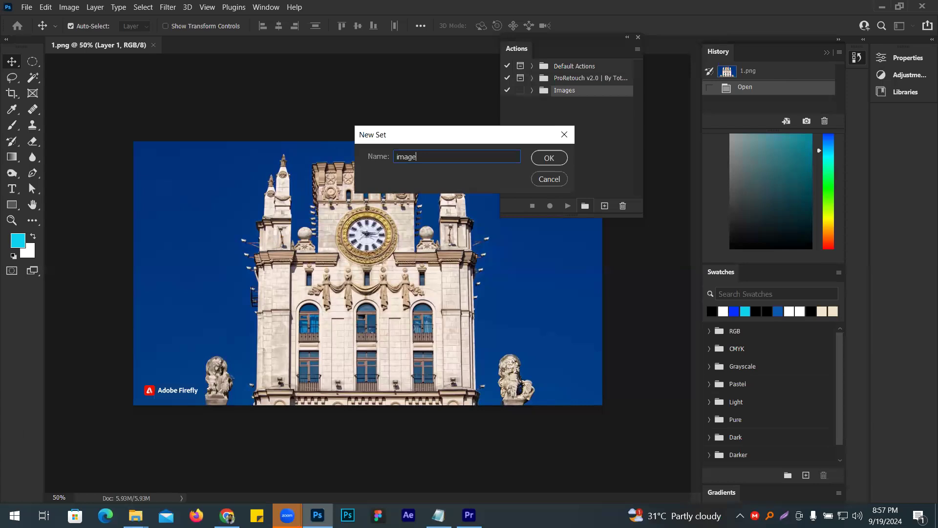
{"action": "left_click", "coordinate": [549, 158]}
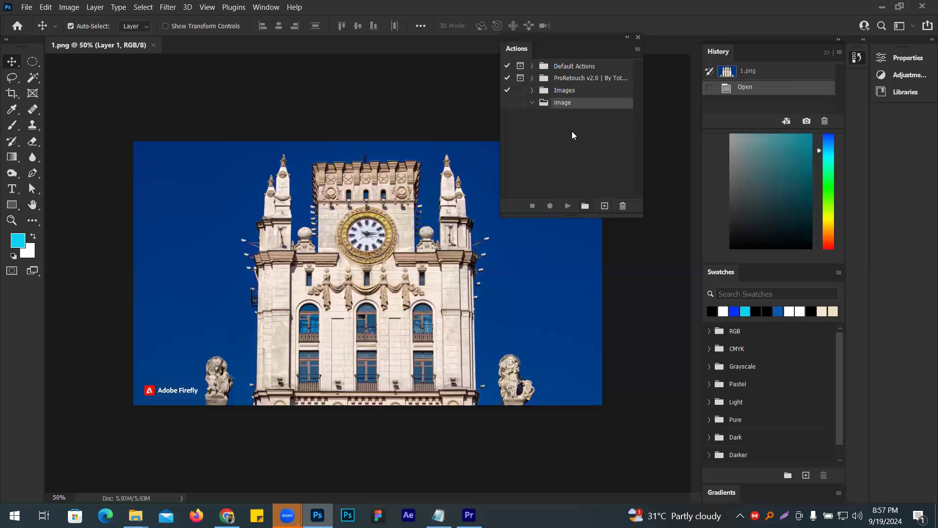
{"action": "left_click", "coordinate": [605, 206]}
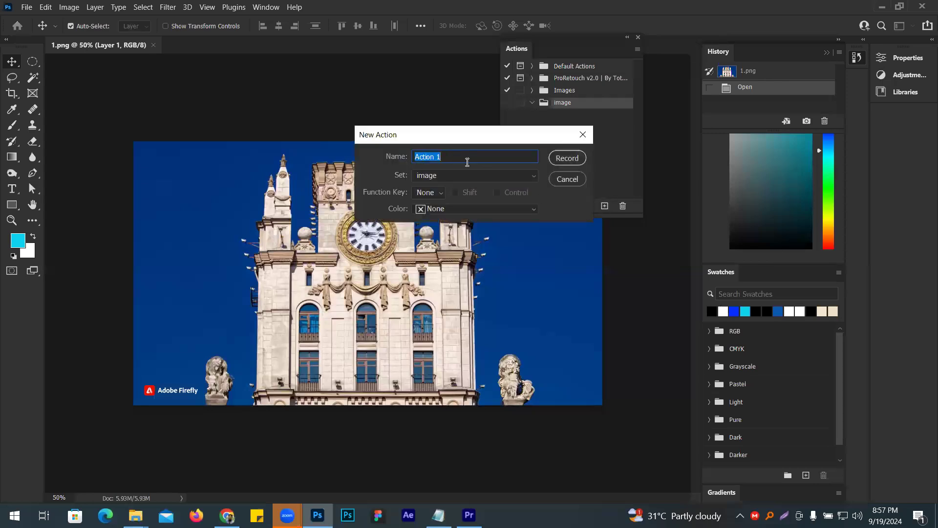
{"action": "type", "text": "ai"}
{"action": "left_click", "coordinate": [566, 158]}
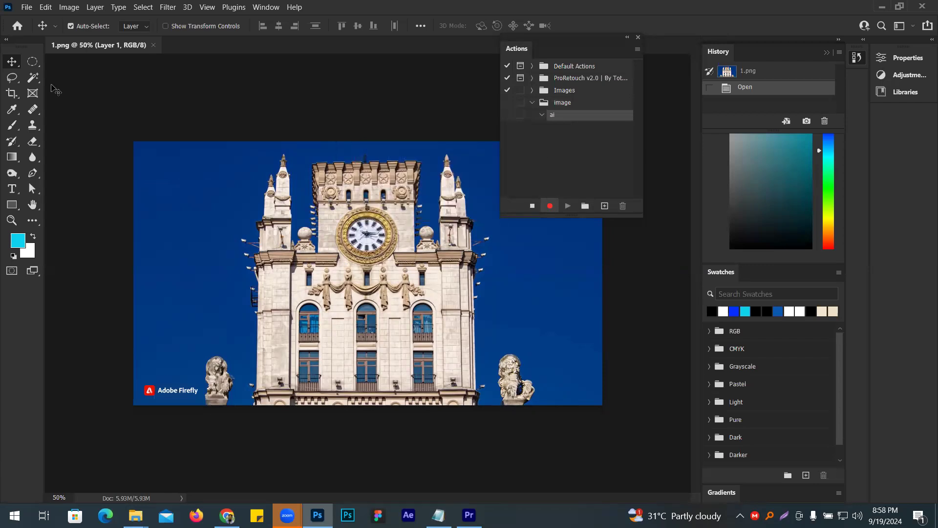
- Record a rectangular marquee around the Adobe Firefly watermark and its deletion, undo the deletion on the image, and stop recording
{"action": "left_click", "coordinate": [33, 64]}
{"action": "right_click", "coordinate": [34, 65]}
{"action": "left_click", "coordinate": [89, 63]}
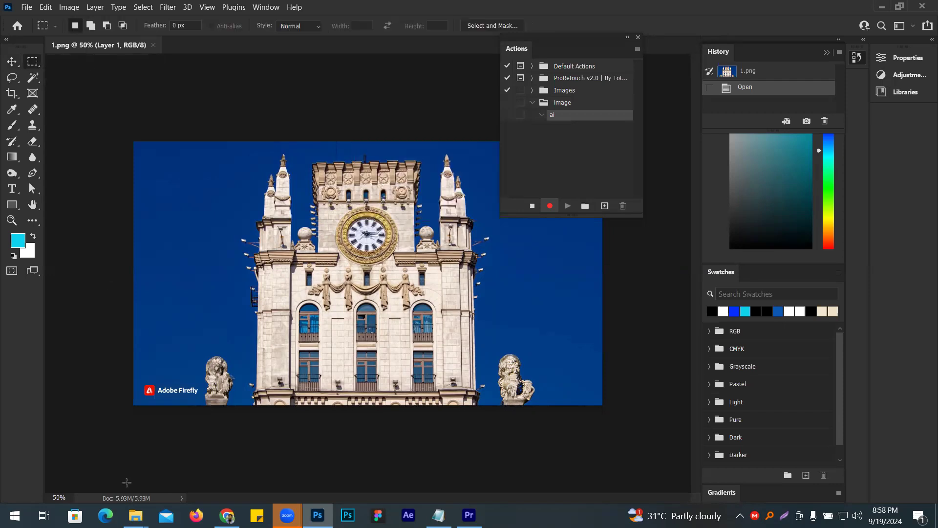
{"action": "left_click_drag", "start_coordinate": [138, 382], "coordinate": [204, 402]}
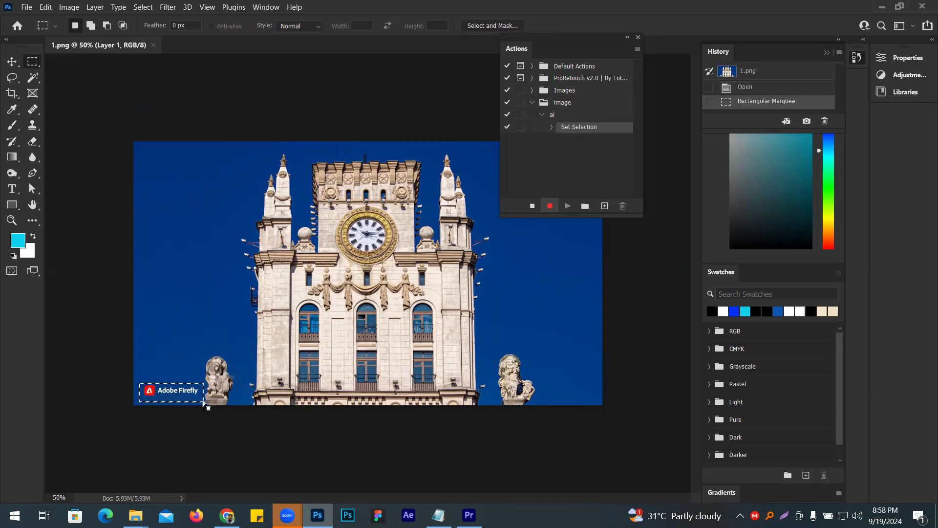
{"action": "key", "text": "Delete"}
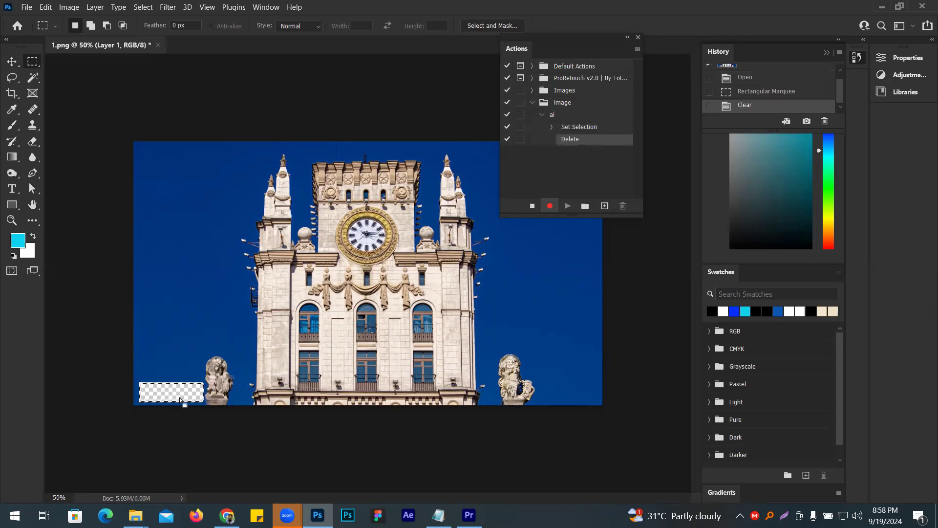
{"action": "key", "text": "ctrl+z"}
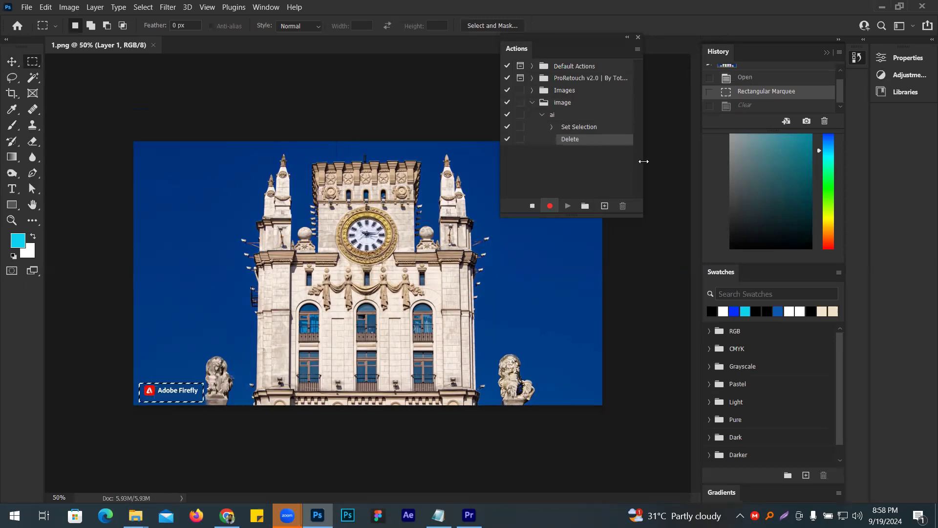
{"action": "left_click", "coordinate": [532, 206]}
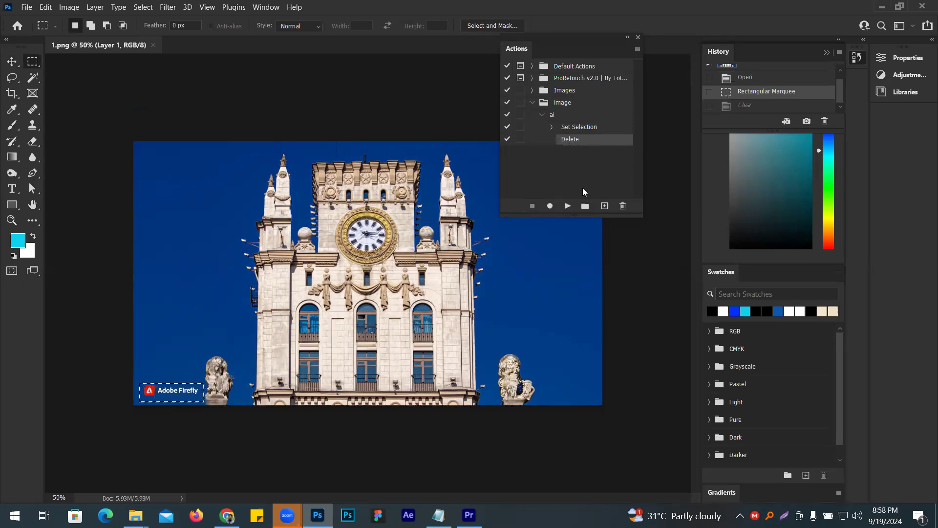
- Delete the image action set with its recorded action and clear the selection around the watermark
{"action": "left_click", "coordinate": [567, 104]}
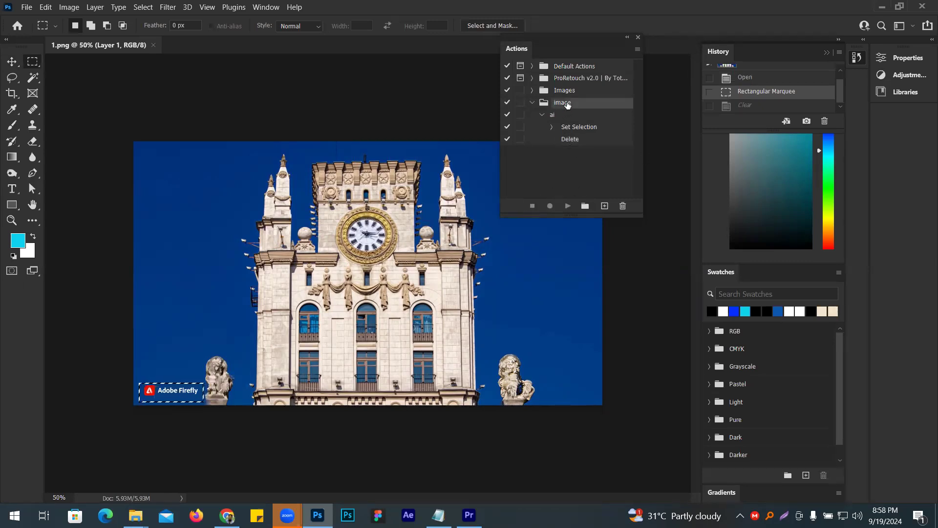
{"action": "key", "text": "ctrl+shift+z"}
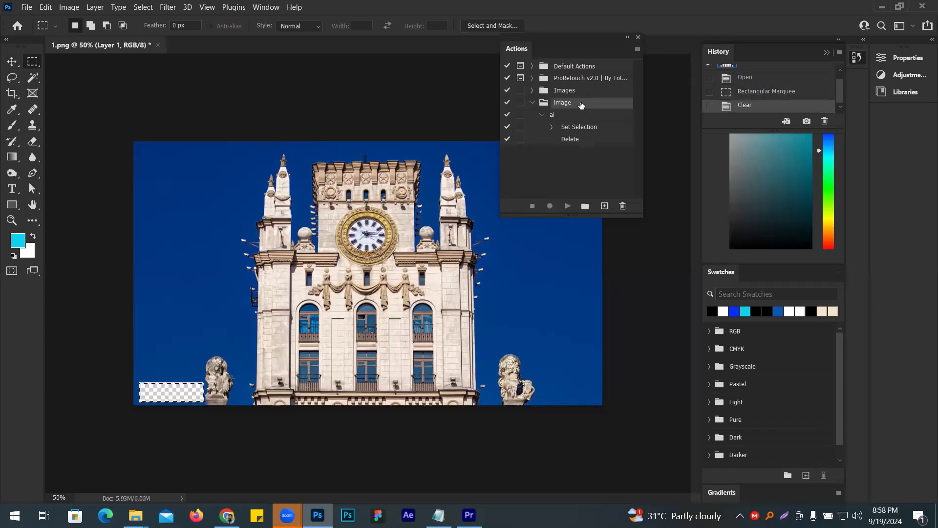
{"action": "key", "text": "ctrl+z"}
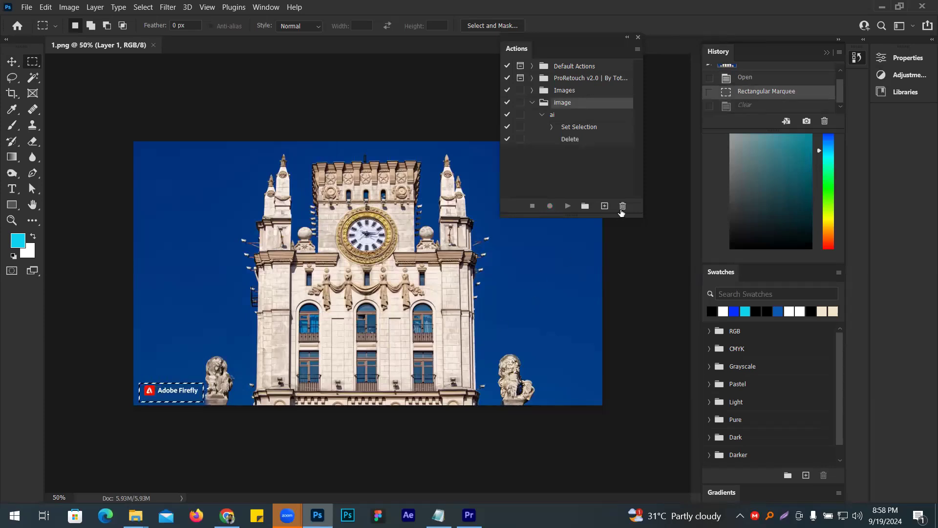
{"action": "left_click", "coordinate": [622, 208]}
{"action": "left_click", "coordinate": [432, 201]}
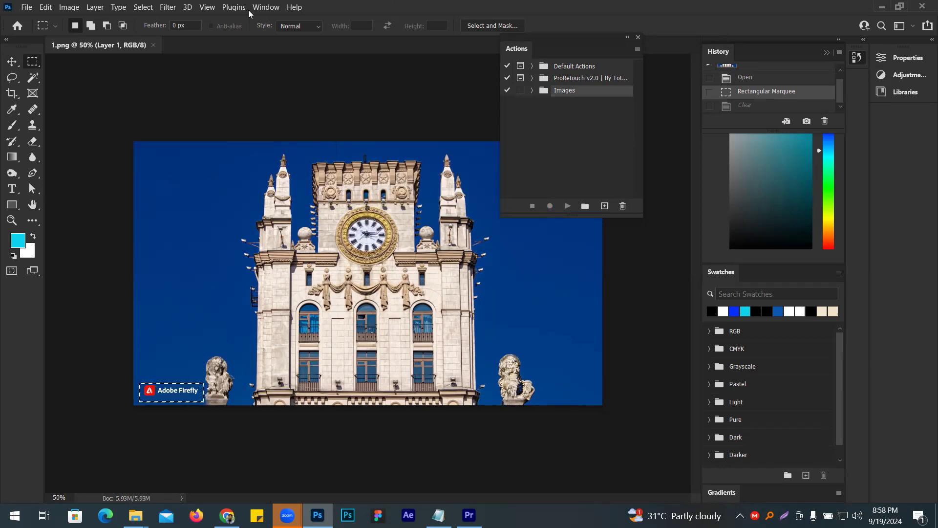
{"action": "left_click", "coordinate": [181, 374]}
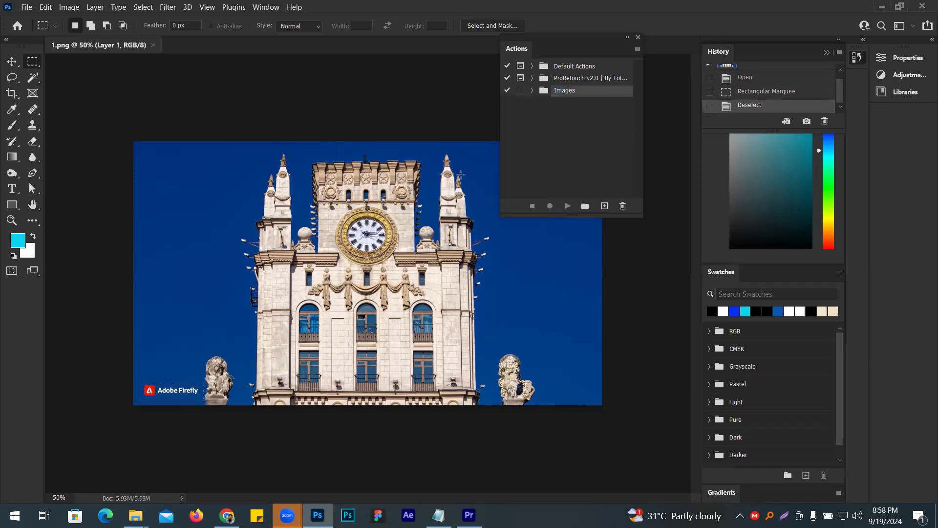
- Create an action set named images ai and start recording an action with the default name in it
{"action": "left_click", "coordinate": [585, 206]}
{"action": "key", "text": "BackSpace"}
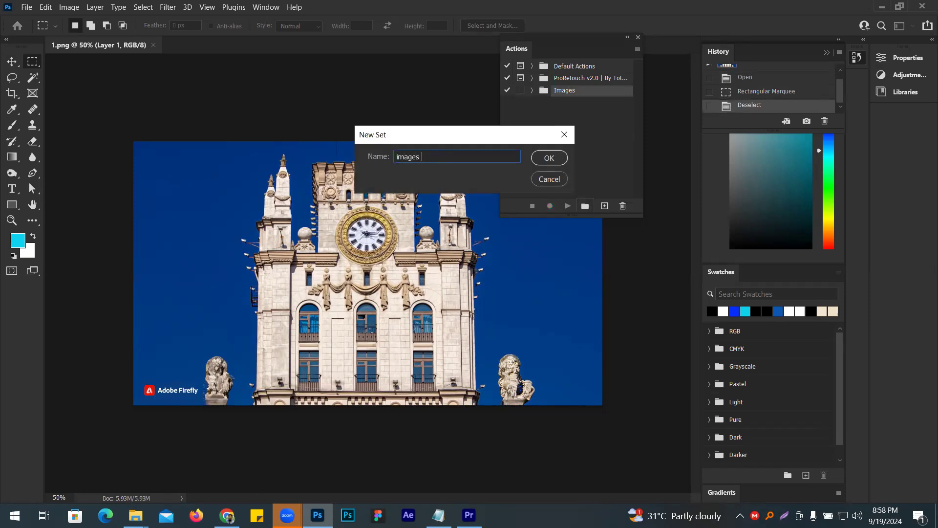
{"action": "key", "text": "Return"}
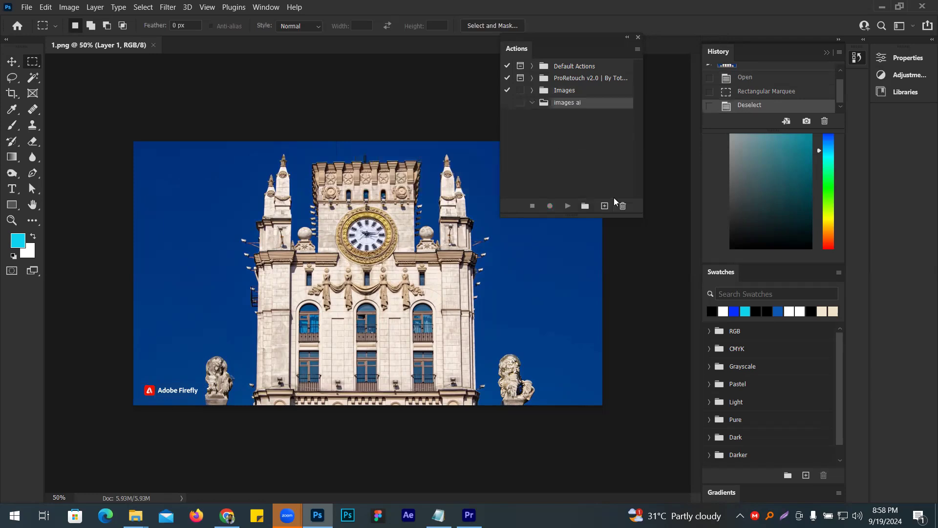
{"action": "left_click", "coordinate": [604, 205]}
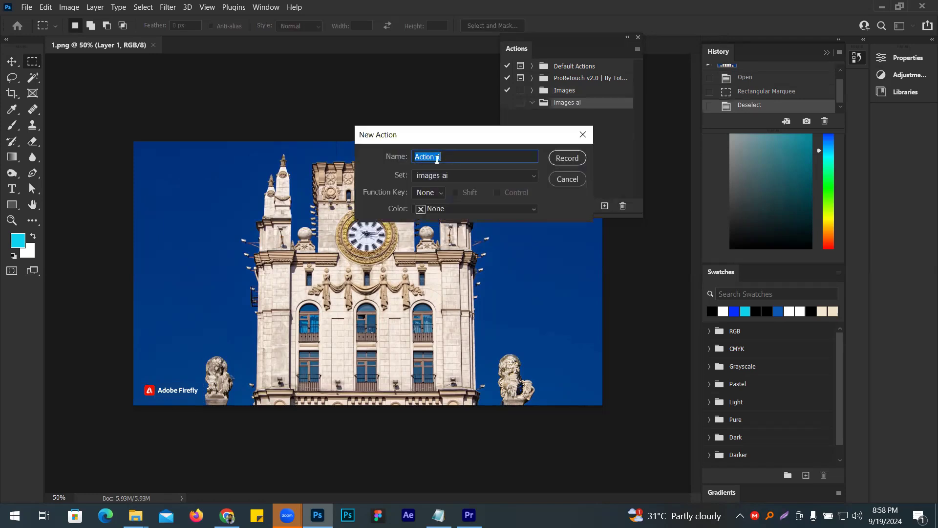
{"action": "key", "text": "Return"}
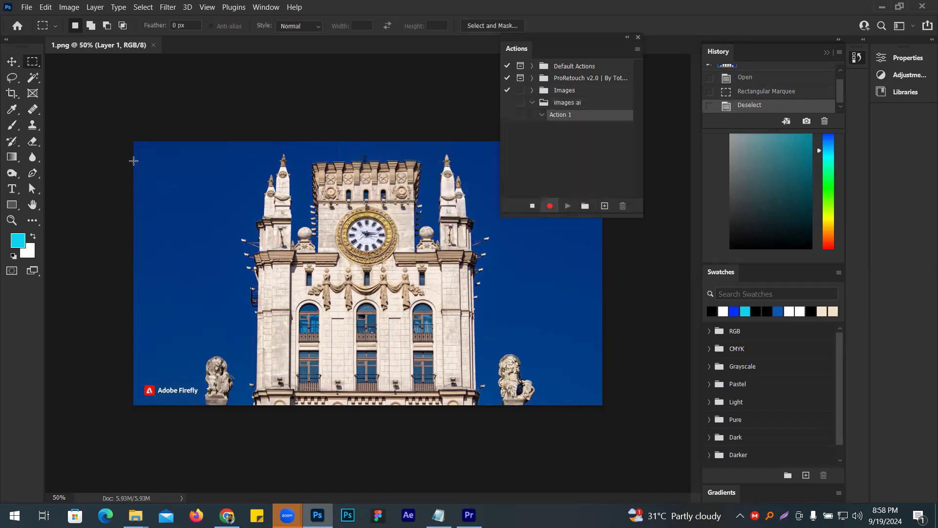
- Record a Content-Aware fill at 100% opacity over a rectangular marquee around the Adobe Firefly watermark, and clear the selection
{"action": "left_click_drag", "start_coordinate": [137, 375], "coordinate": [201, 405]}
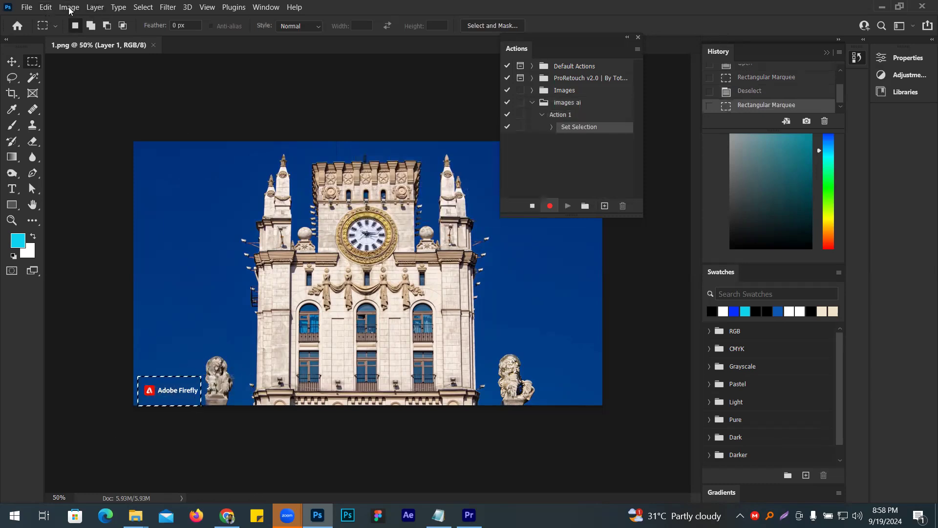
{"action": "left_click", "coordinate": [46, 7]}
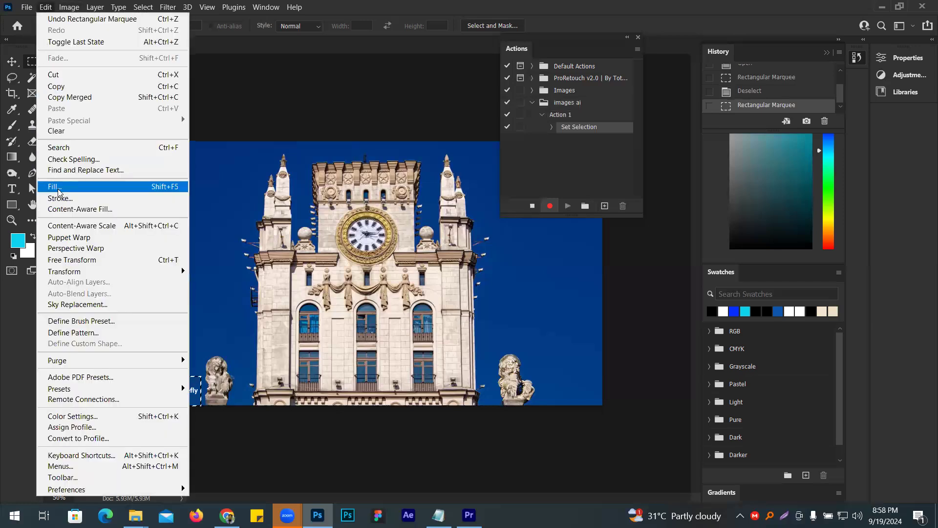
{"action": "left_click", "coordinate": [58, 187]}
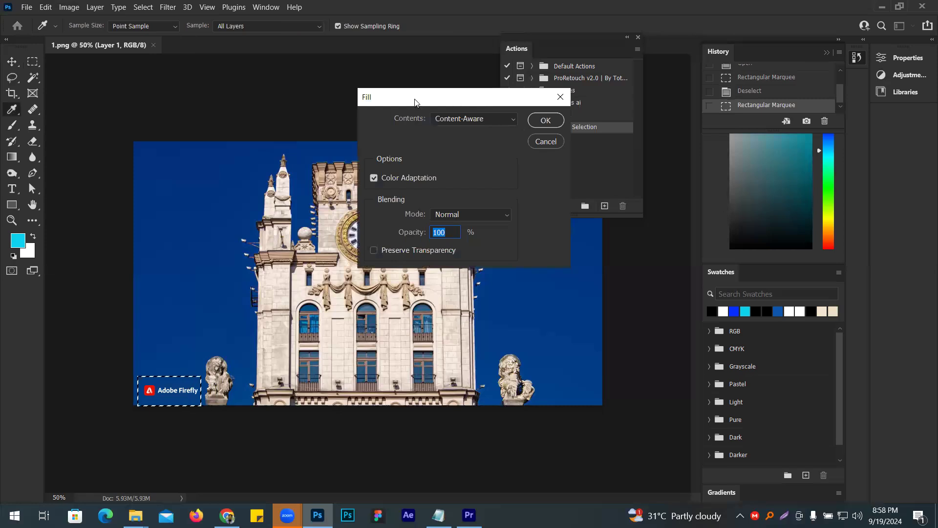
{"action": "left_click_drag", "start_coordinate": [413, 97], "coordinate": [241, 96]}
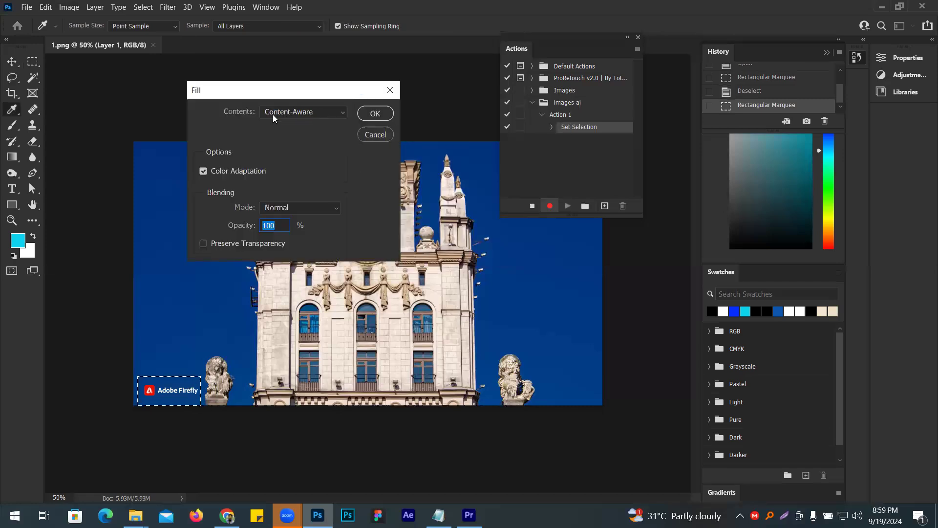
{"action": "left_click", "coordinate": [374, 116]}
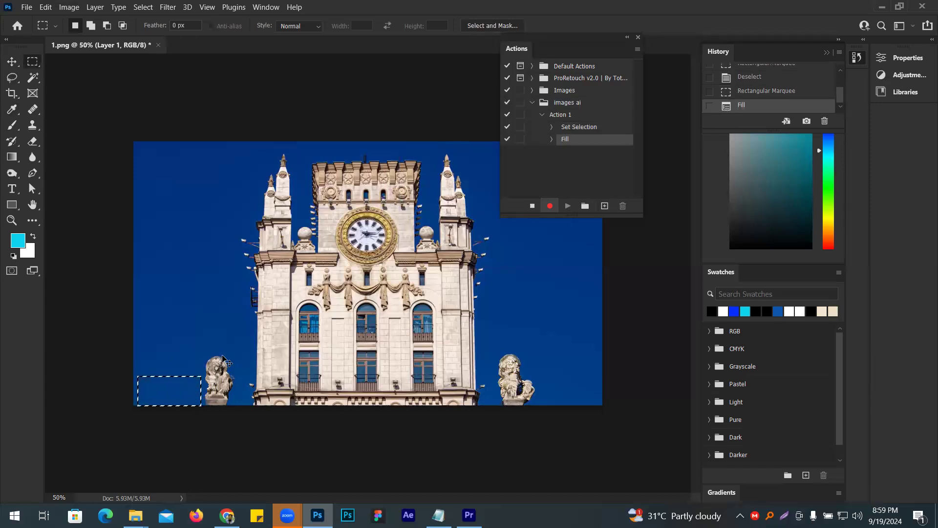
{"action": "left_click", "coordinate": [222, 357]}
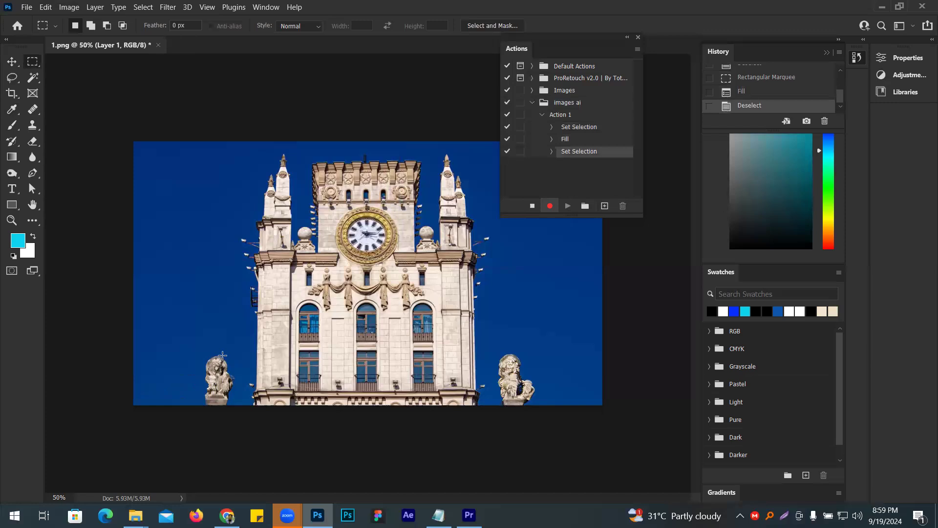
- Start saving the cleaned image on the computer and create a folder named Final image inside the Ai image folder
{"action": "left_click", "coordinate": [26, 7]}
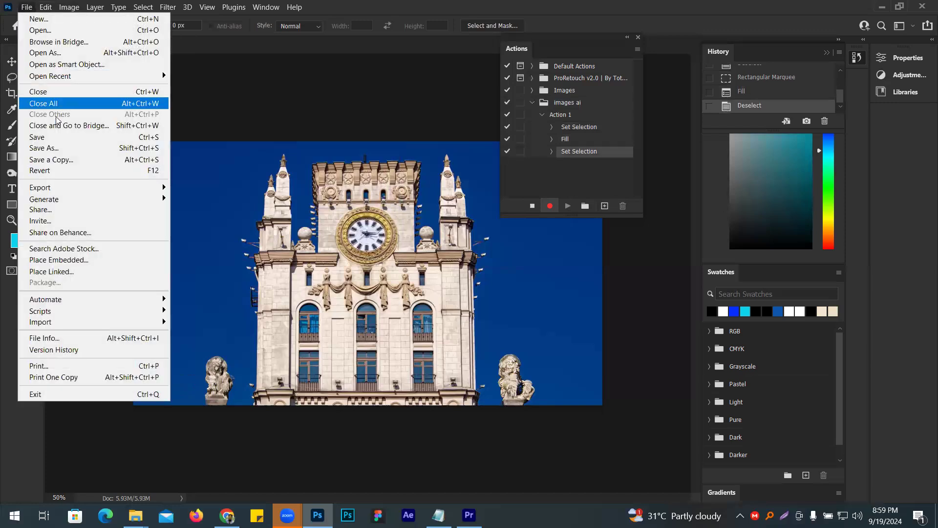
{"action": "left_click", "coordinate": [60, 148]}
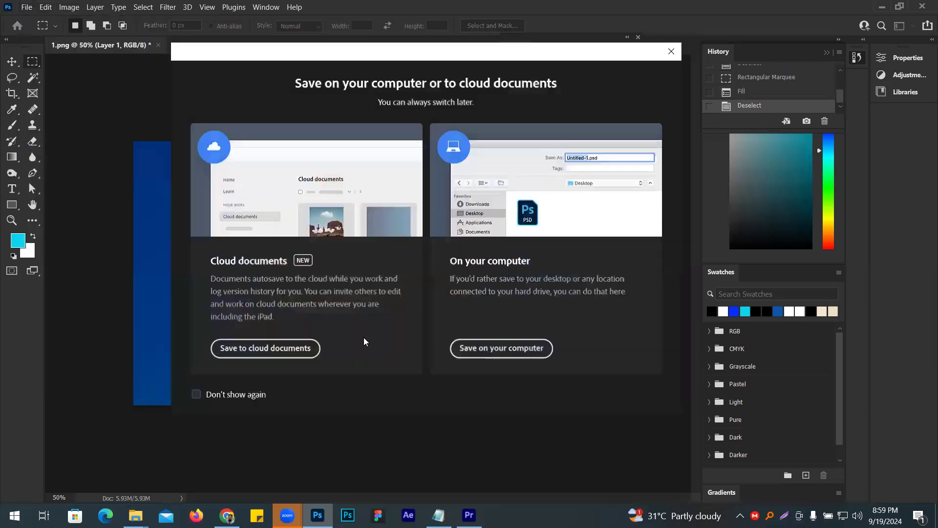
{"action": "left_click", "coordinate": [497, 348]}
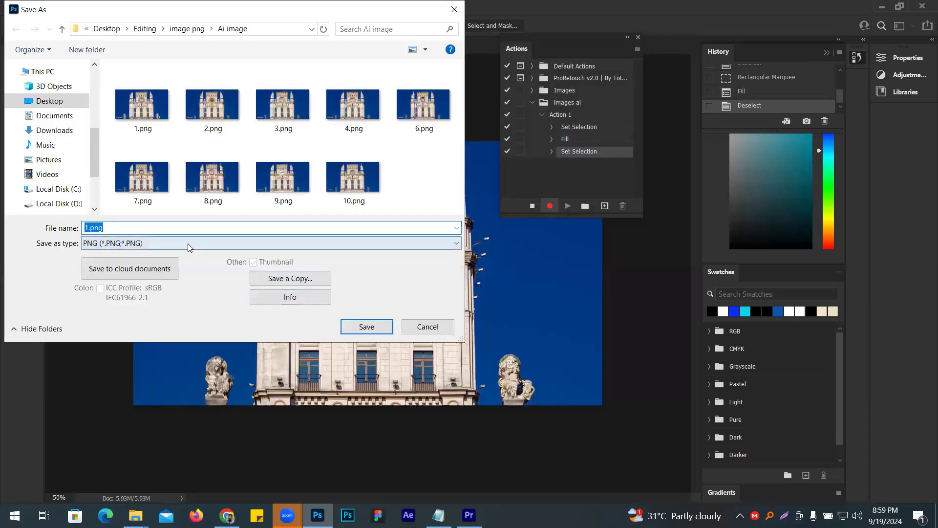
{"action": "left_click", "coordinate": [92, 51]}
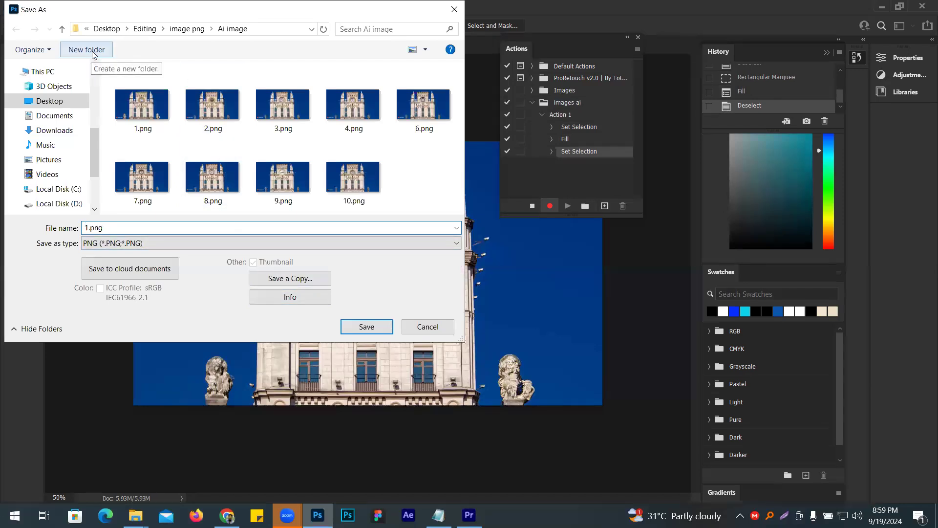
{"action": "type", "text": "Fi"}
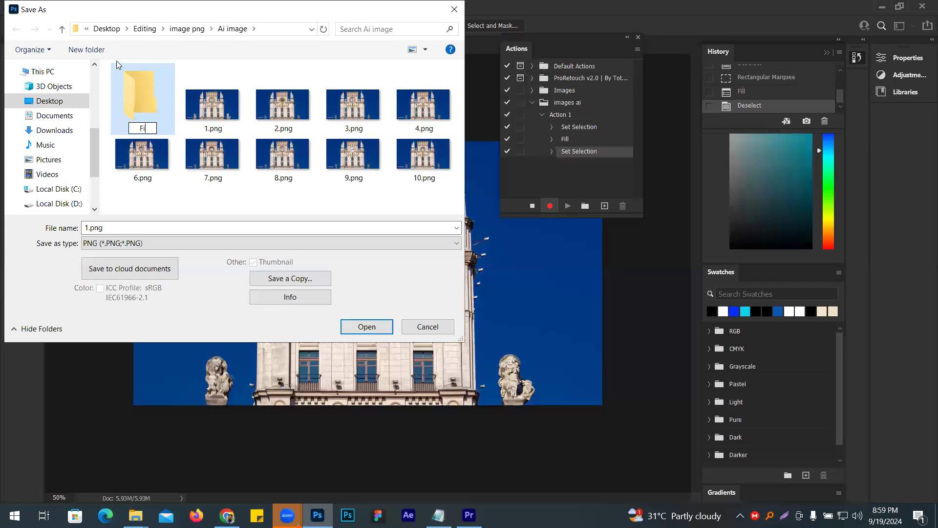
{"action": "type", "text": "nal image"}
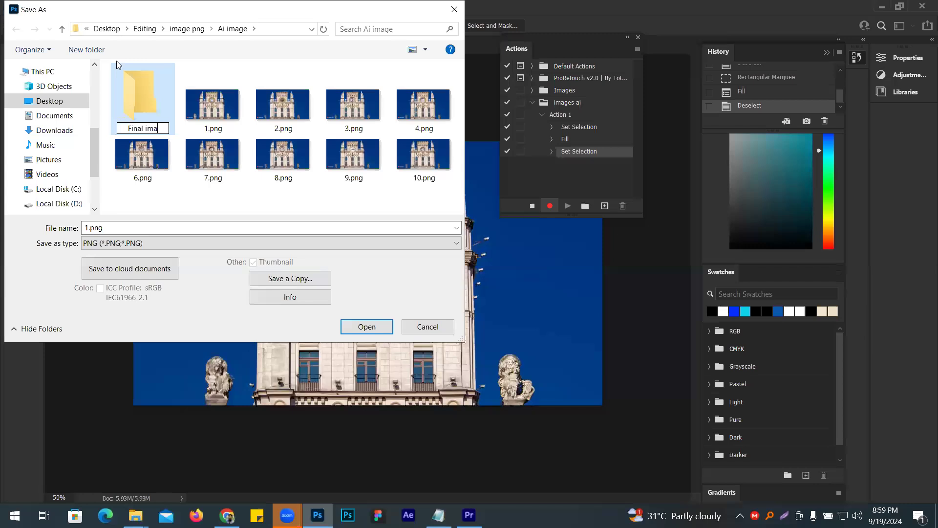
{"action": "key", "text": "Return"}
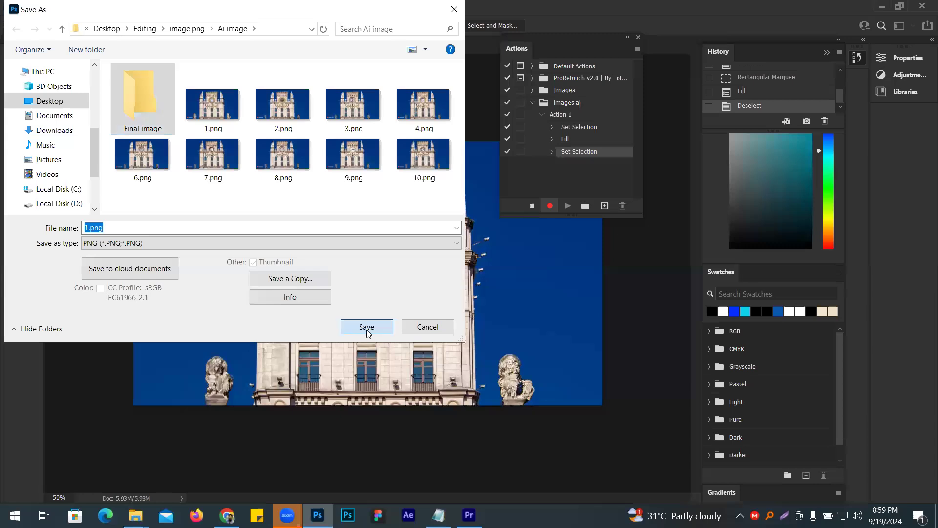
- Save 1.png in the Final image folder with the Large file size option, close the image and stop recording the action
{"action": "left_click", "coordinate": [366, 327]}
{"action": "left_click", "coordinate": [366, 327]}
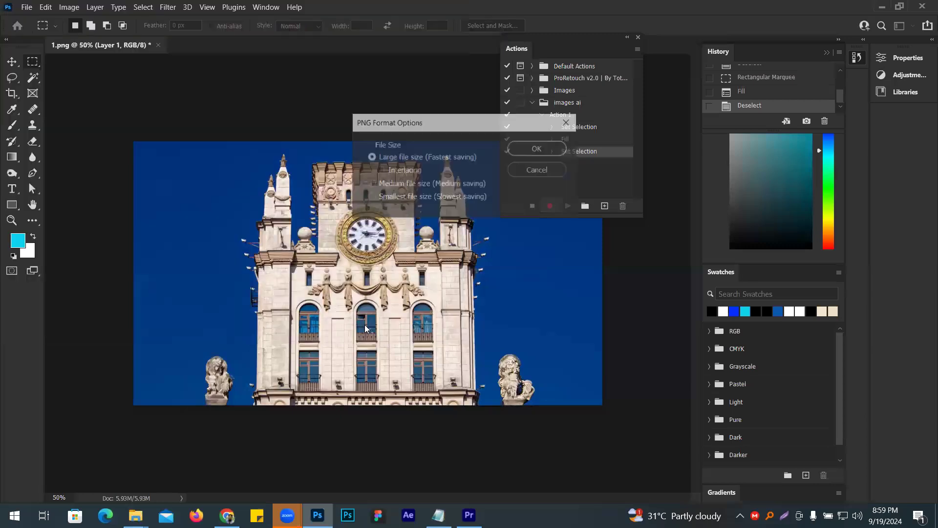
{"action": "left_click", "coordinate": [538, 148]}
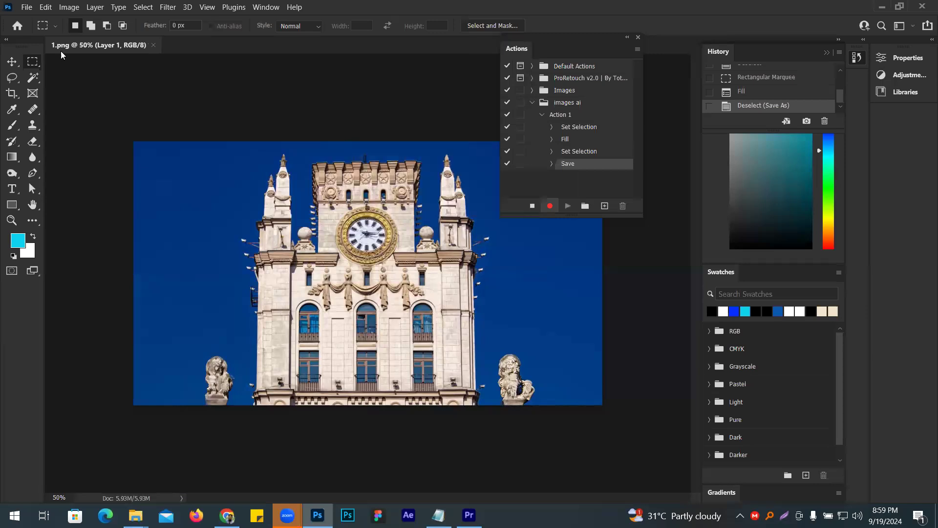
{"action": "left_click", "coordinate": [155, 46]}
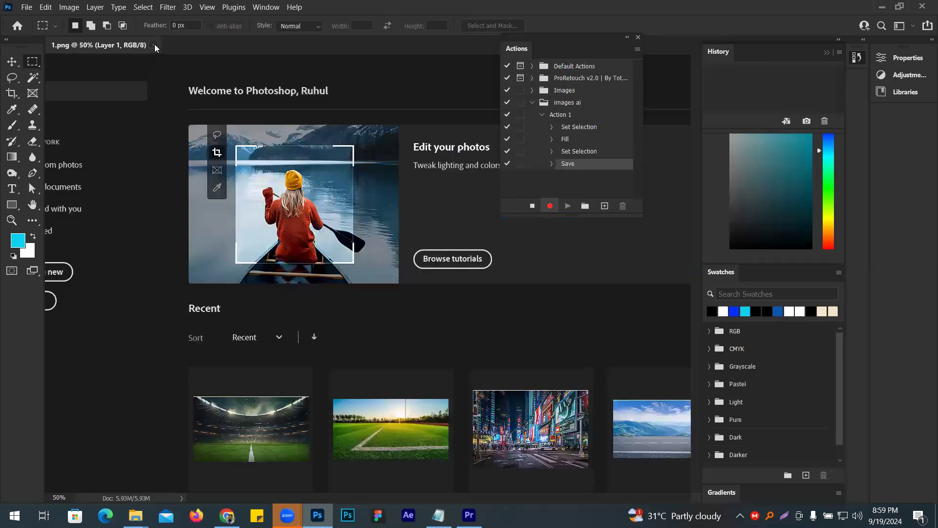
{"action": "left_click", "coordinate": [532, 206]}
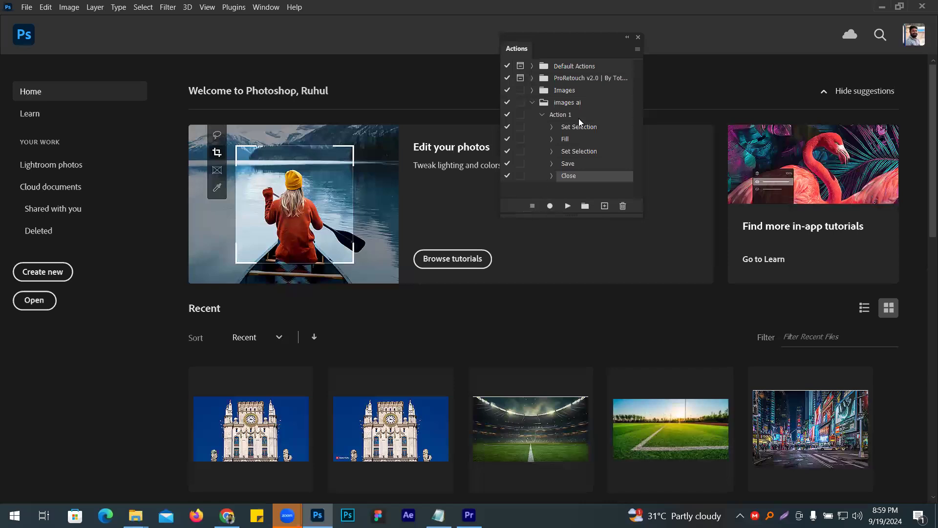
- Start a Batch run and set it to play Action 1 from the images ai set
{"action": "left_click", "coordinate": [24, 9]}
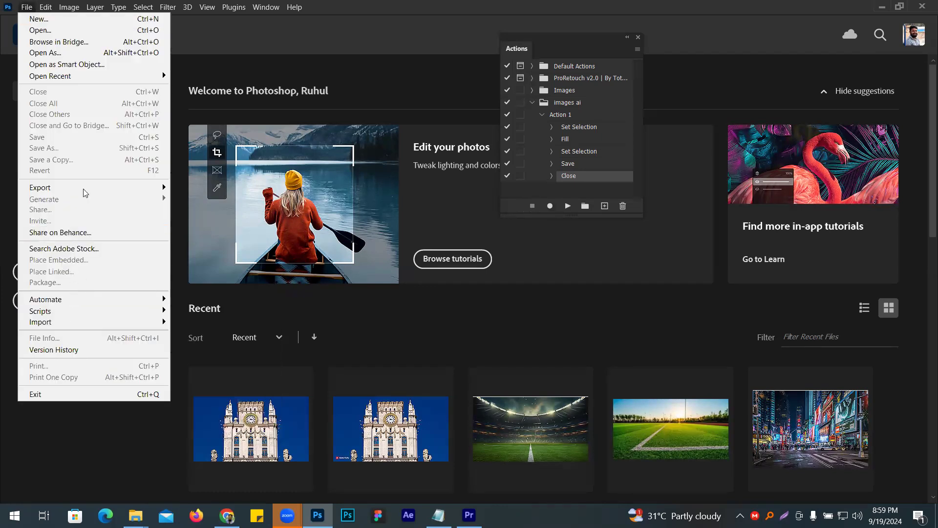
{"action": "mouse_move", "coordinate": [65, 322]}
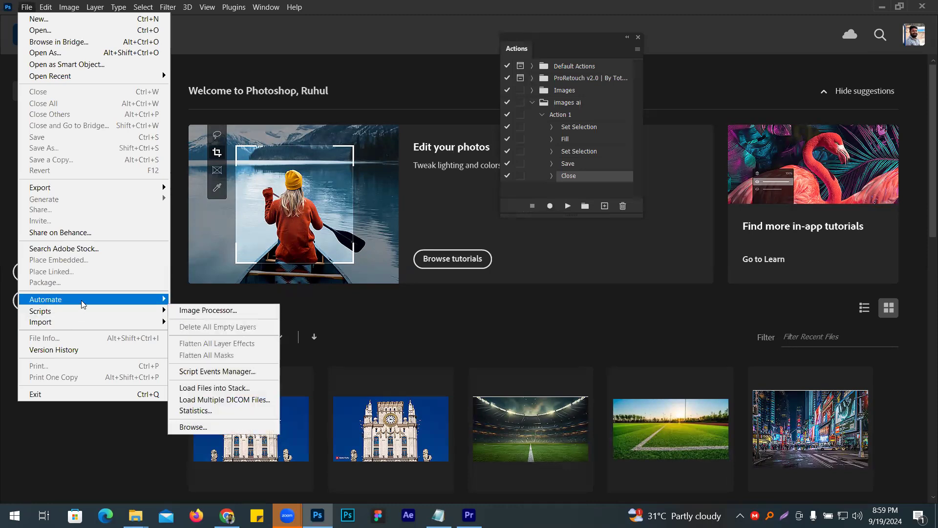
{"action": "mouse_move", "coordinate": [81, 302]}
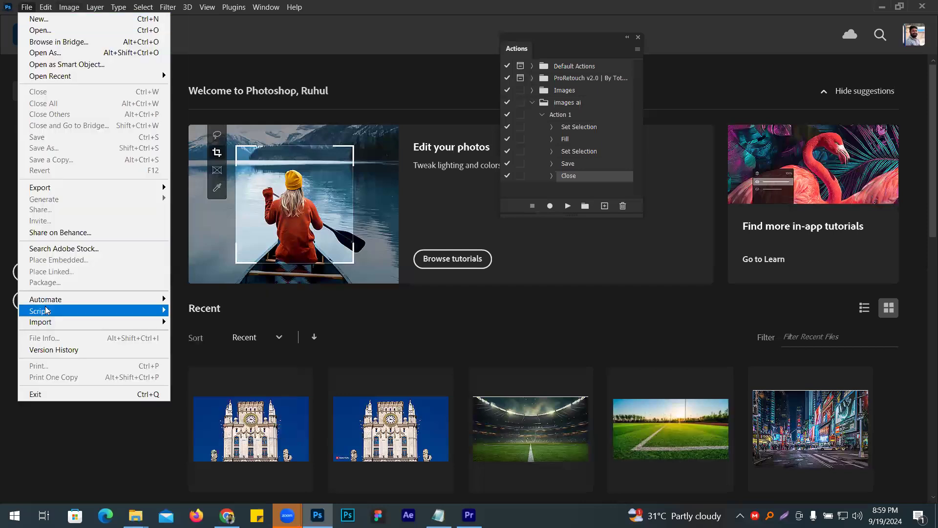
{"action": "mouse_move", "coordinate": [46, 299]}
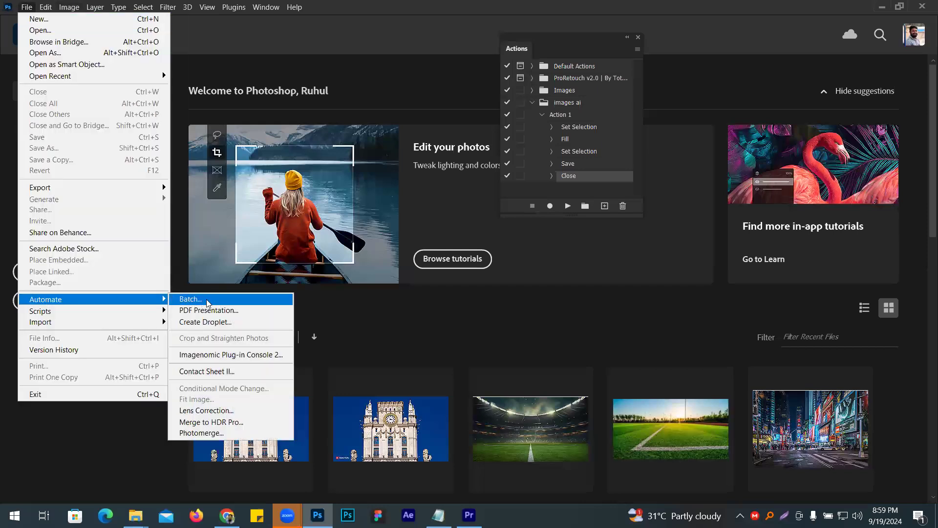
{"action": "left_click", "coordinate": [206, 299]}
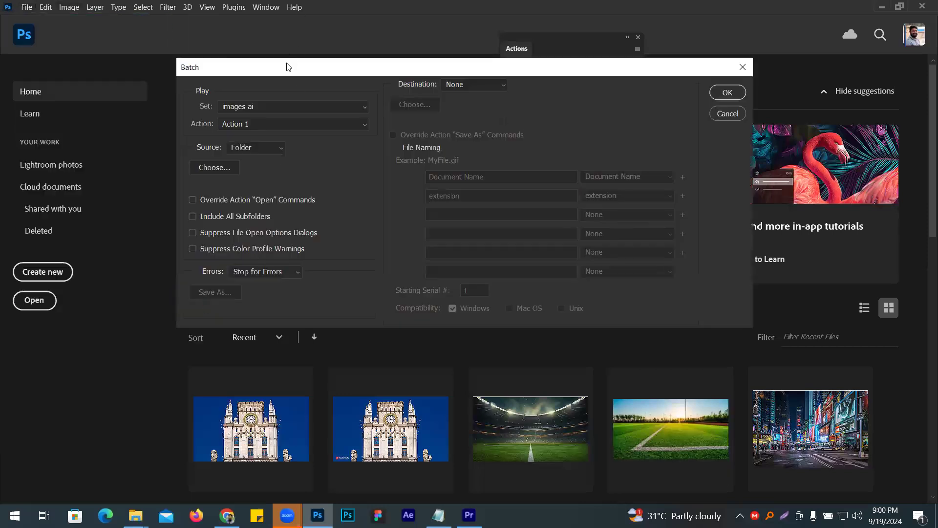
{"action": "left_click_drag", "start_coordinate": [287, 67], "coordinate": [193, 160]}
{"action": "left_click", "coordinate": [173, 198]}
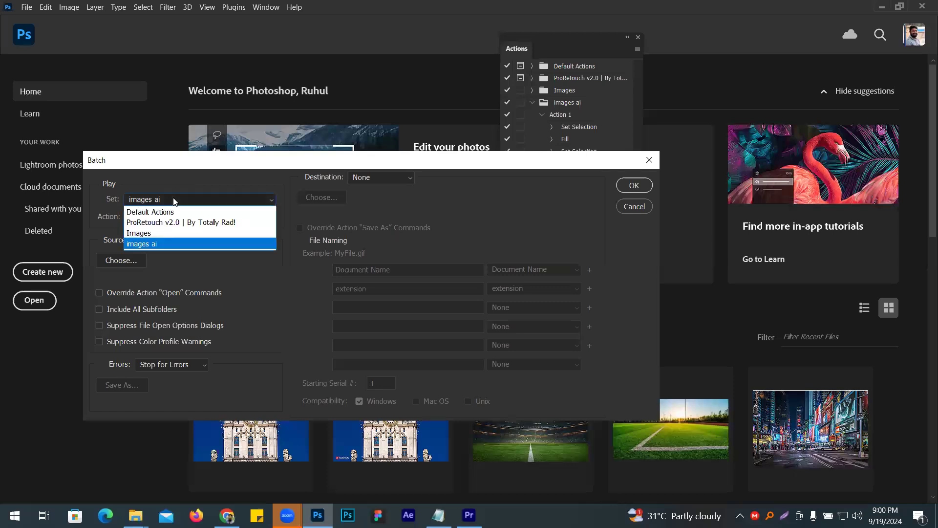
{"action": "left_click", "coordinate": [155, 244]}
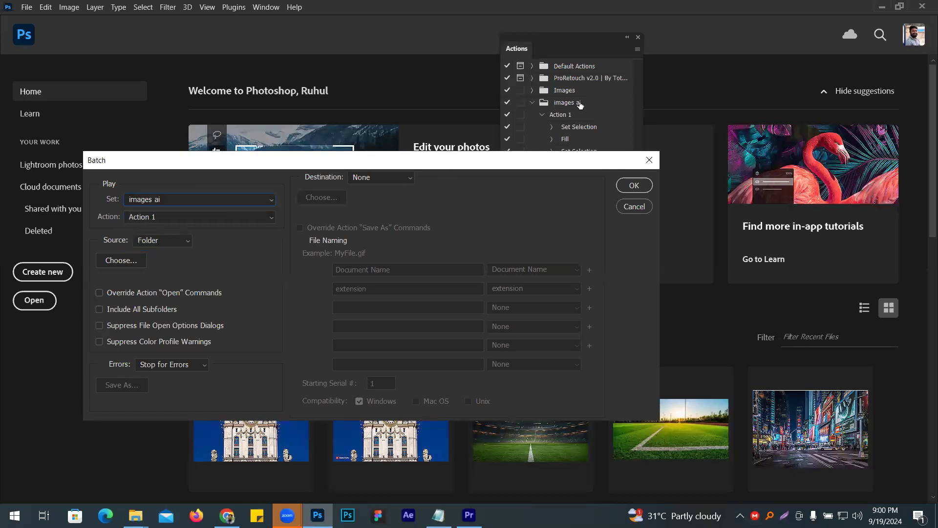
{"action": "left_click", "coordinate": [157, 217]}
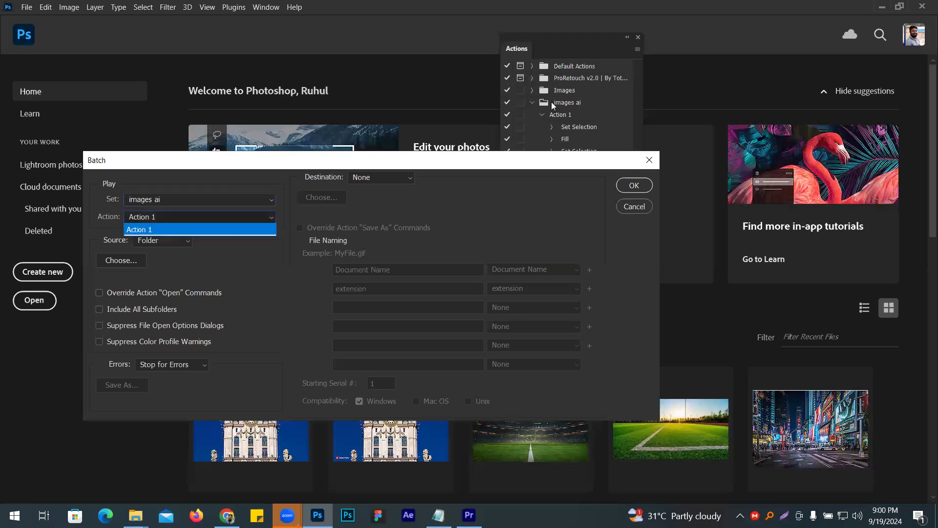
{"action": "left_click", "coordinate": [149, 230]}
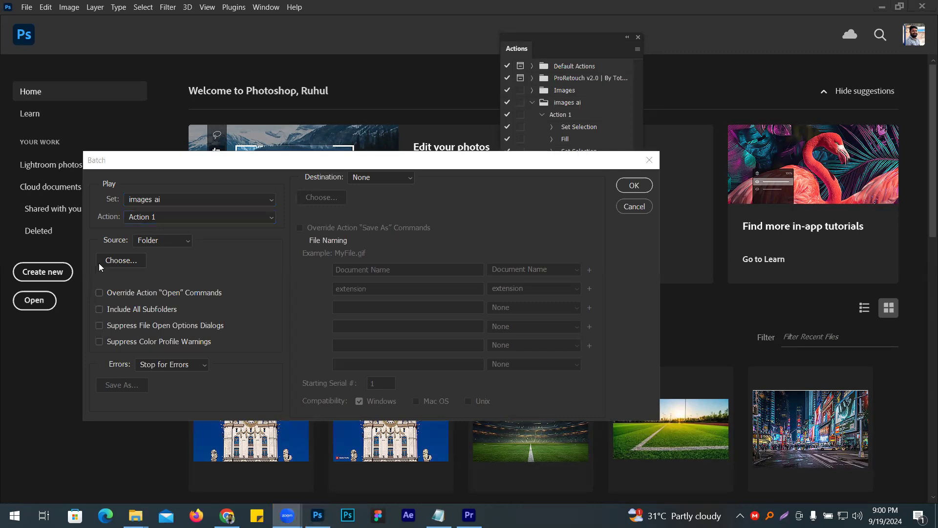
- Start choosing the batch source folder, browsing from the Desktop
{"action": "left_click", "coordinate": [122, 261]}
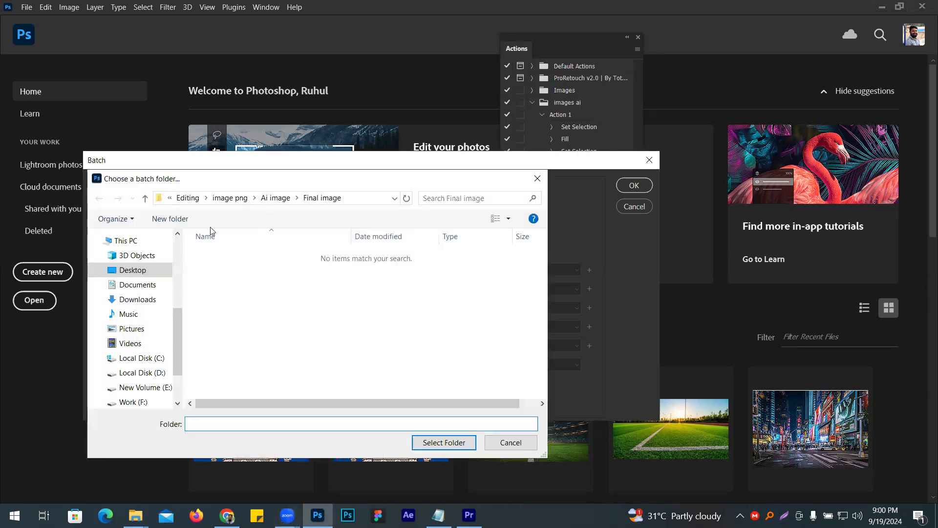
{"action": "left_click", "coordinate": [140, 270]}
{"action": "left_click", "coordinate": [280, 286]}
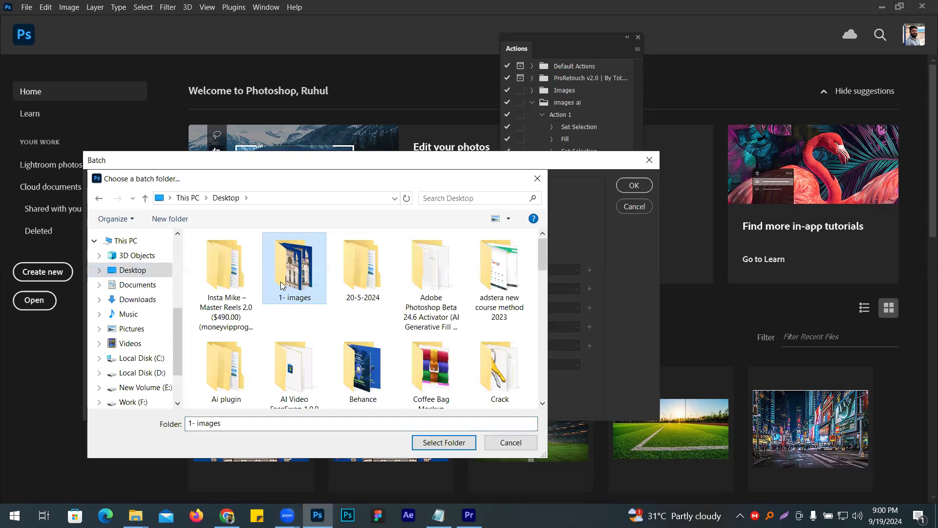
{"action": "double_click", "coordinate": [282, 285]}
{"action": "left_click", "coordinate": [225, 197]}
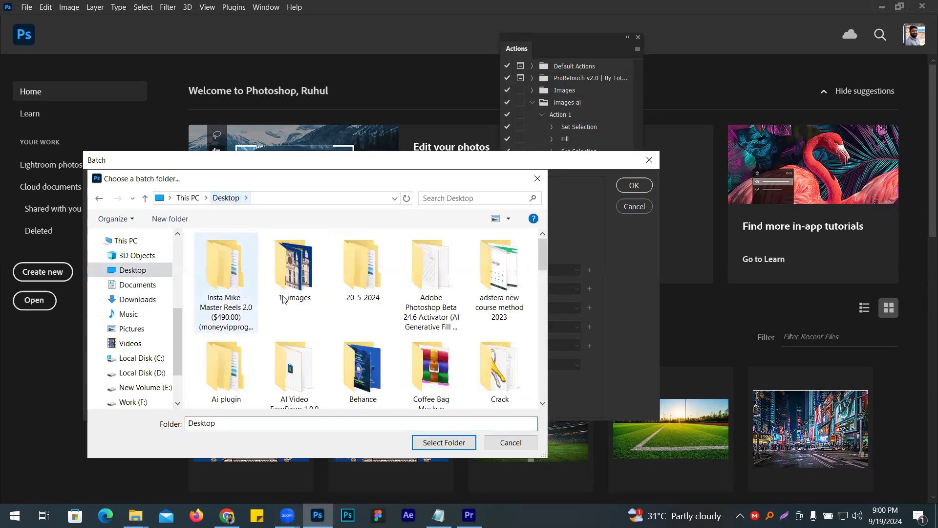
{"action": "double_click", "coordinate": [294, 292]}
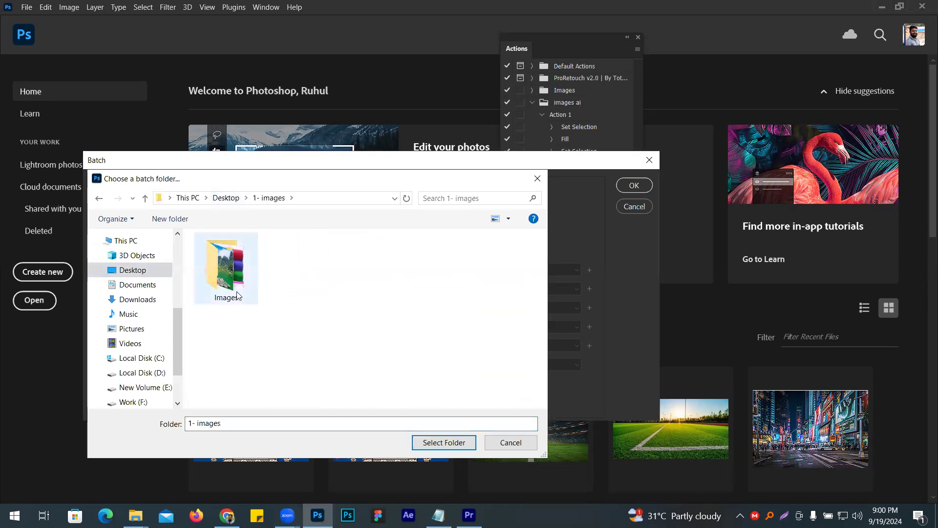
{"action": "double_click", "coordinate": [226, 293]}
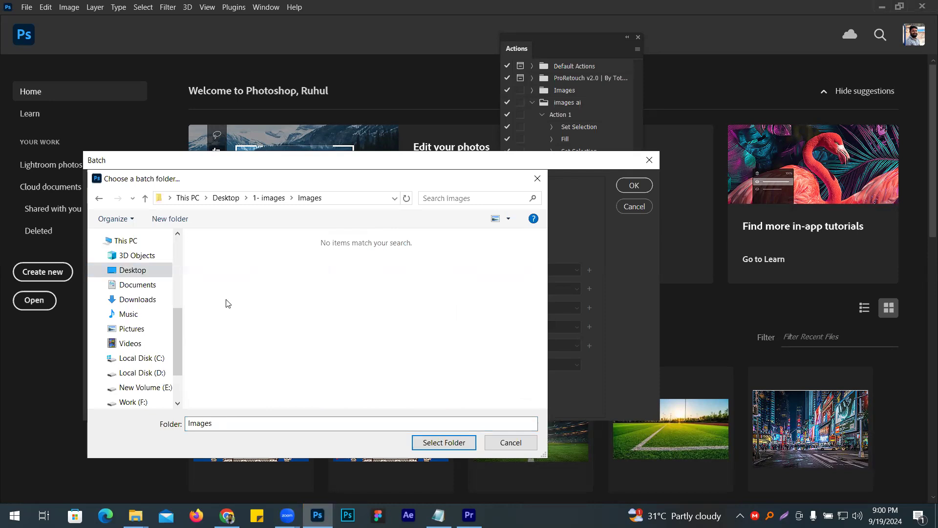
{"action": "left_click", "coordinate": [145, 197]}
{"action": "left_click", "coordinate": [145, 198]}
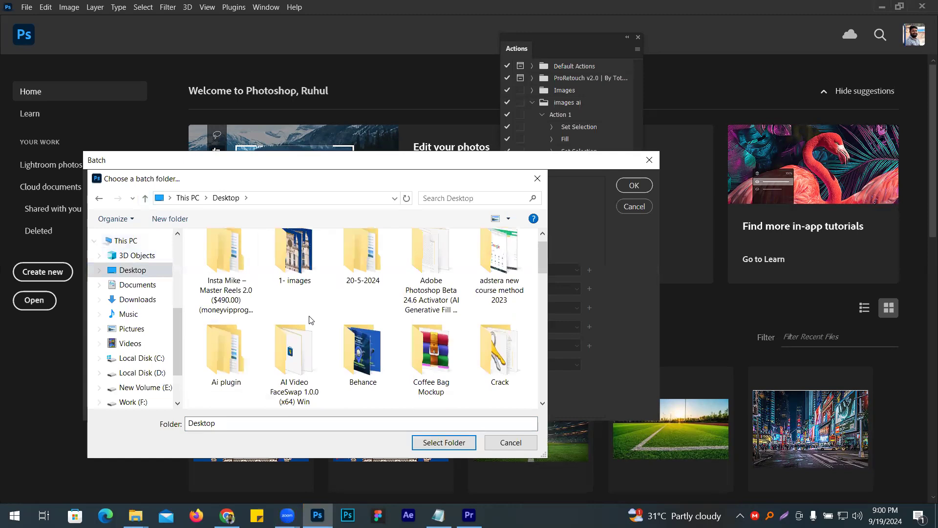
- Set the Ai image folder in Desktop > Editing > image png as the batch source and run the batch
{"action": "scroll", "coordinate": [313, 317], "scroll_direction": "down", "scroll_amount": 2}
{"action": "scroll", "coordinate": [374, 291], "scroll_direction": "down", "scroll_amount": 4}
{"action": "scroll", "coordinate": [374, 294], "scroll_direction": "up", "scroll_amount": 2}
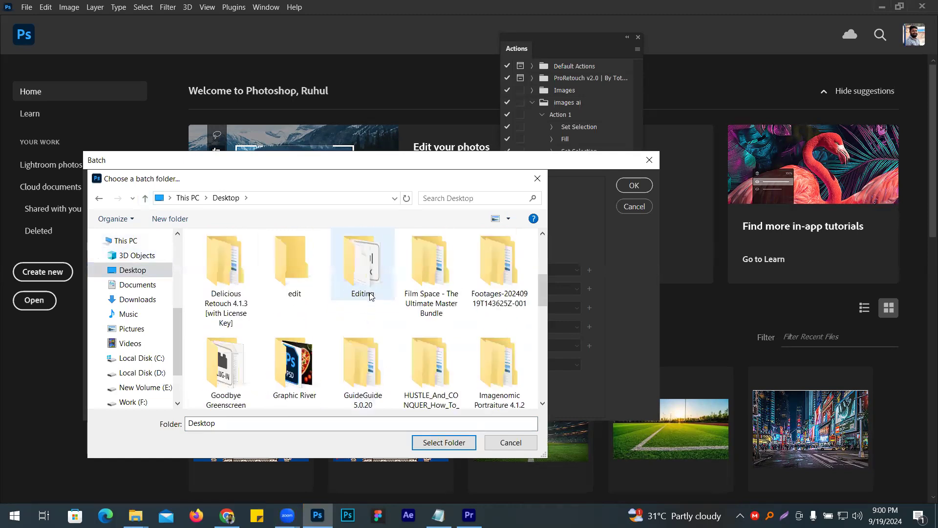
{"action": "scroll", "coordinate": [376, 307], "scroll_direction": "up", "scroll_amount": 2}
{"action": "double_click", "coordinate": [362, 354]}
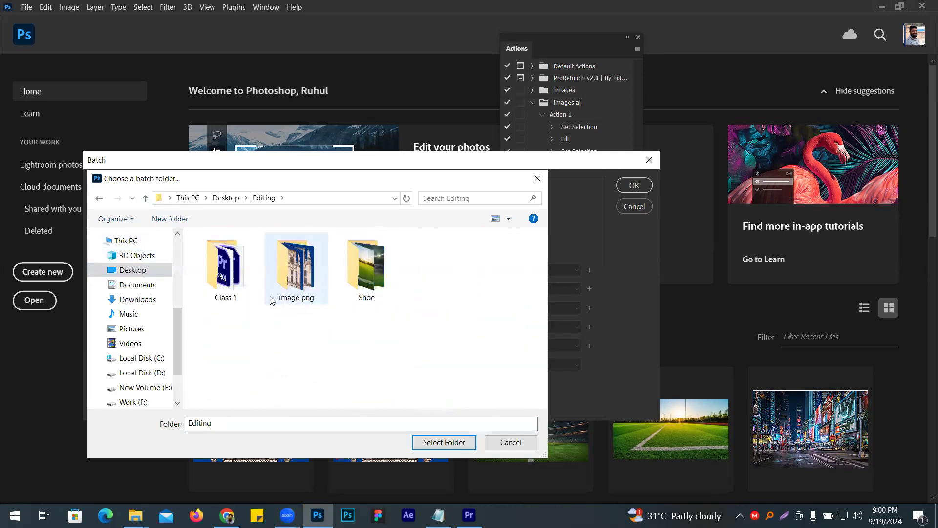
{"action": "double_click", "coordinate": [299, 274]}
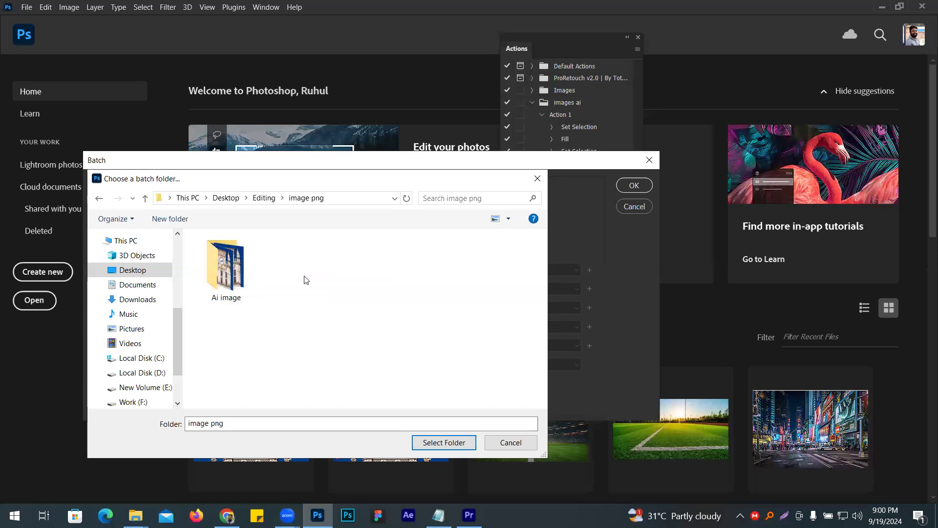
{"action": "double_click", "coordinate": [230, 291]}
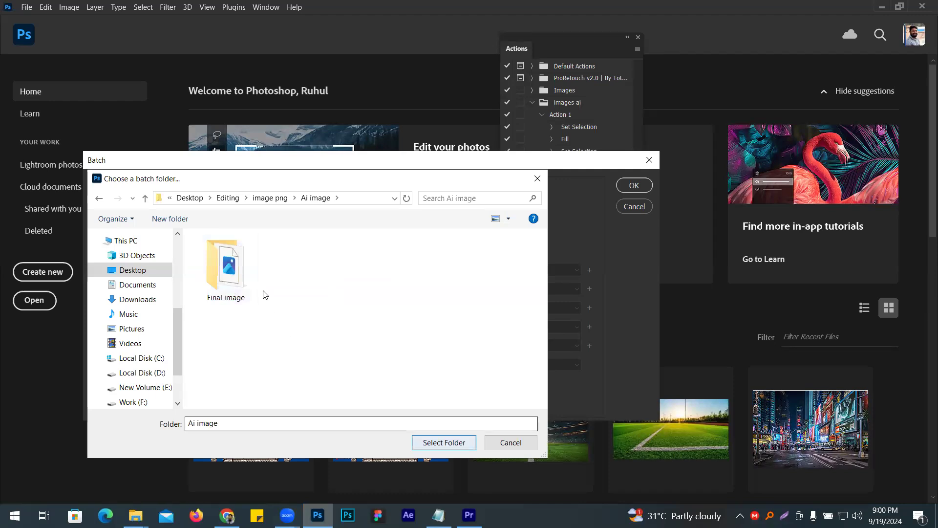
{"action": "left_click", "coordinate": [445, 443]}
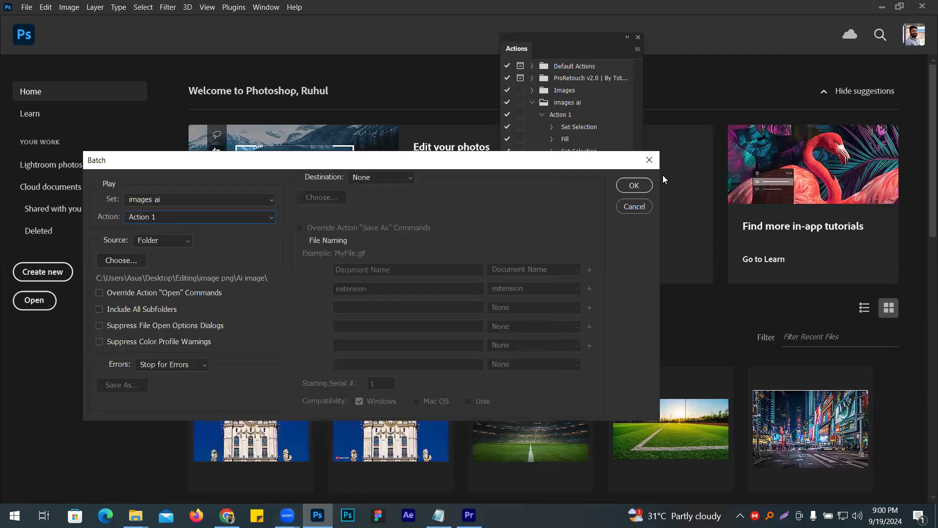
{"action": "left_click", "coordinate": [635, 185]}
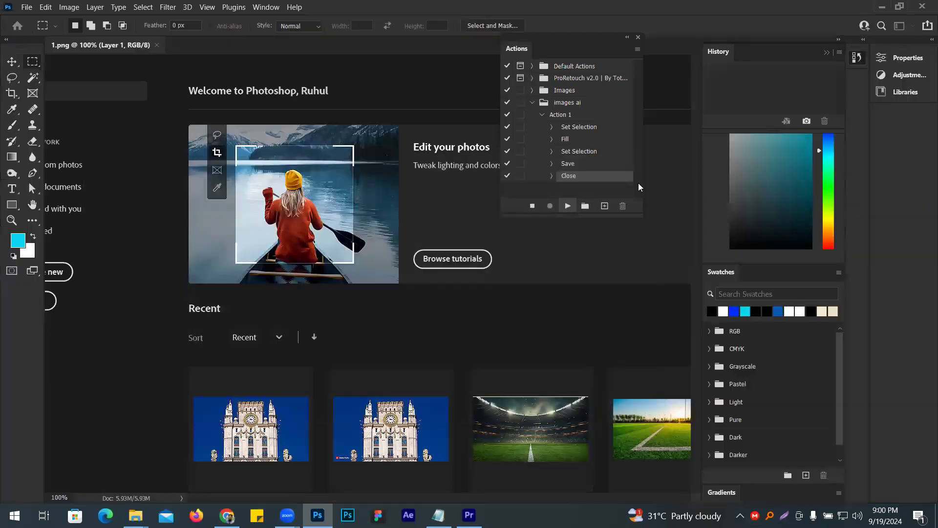
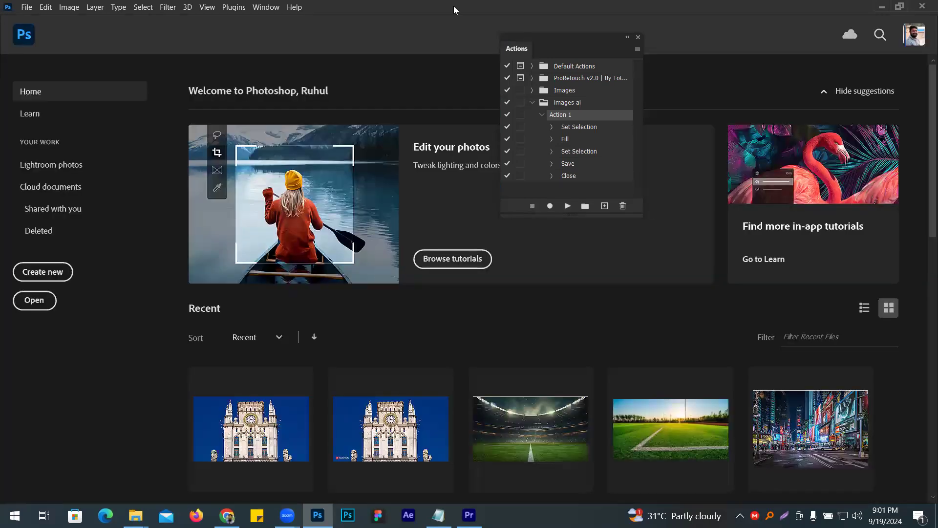
- Open the Final image folder inside Ai image and review the batch-processed frames from 9.png back to 1.png
{"action": "mouse_move", "coordinate": [135, 514]}
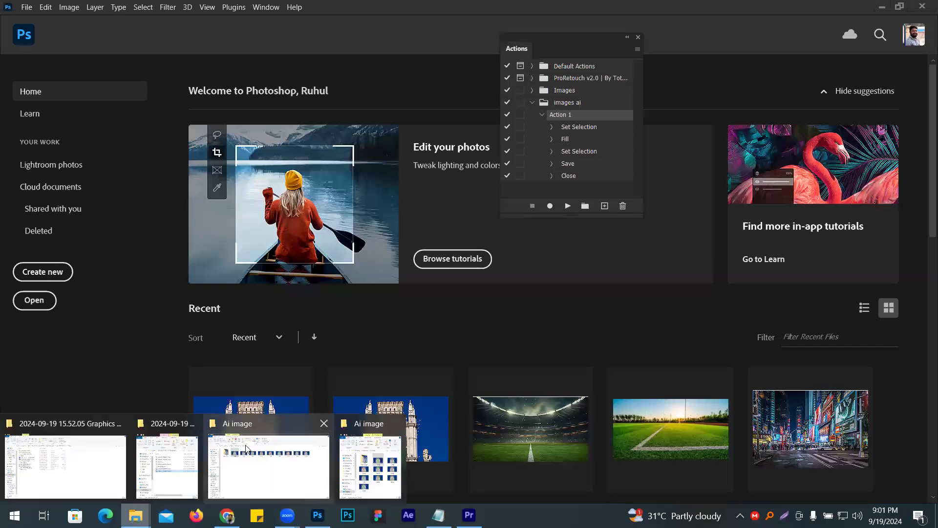
{"action": "left_click", "coordinate": [309, 487]}
{"action": "double_click", "coordinate": [139, 161]}
{"action": "left_click_drag", "start_coordinate": [110, 215], "coordinate": [800, 209]}
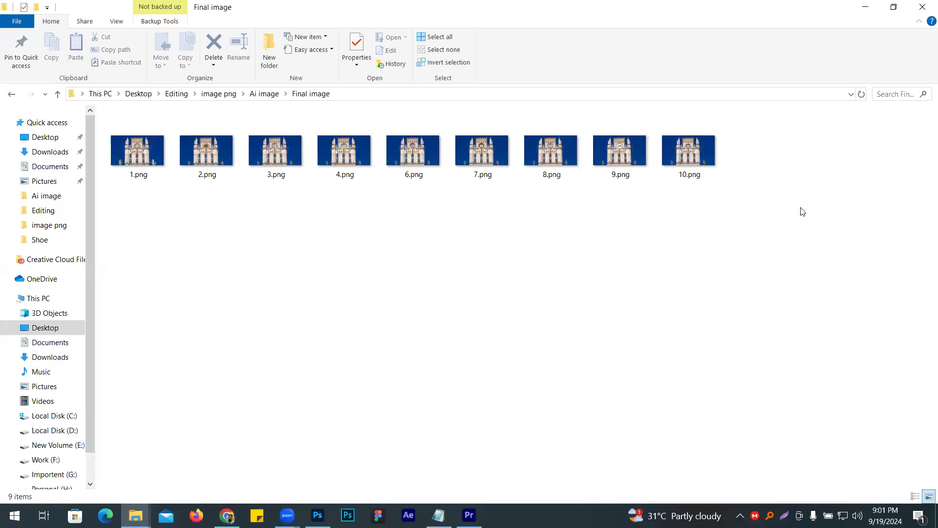
{"action": "double_click", "coordinate": [614, 175]}
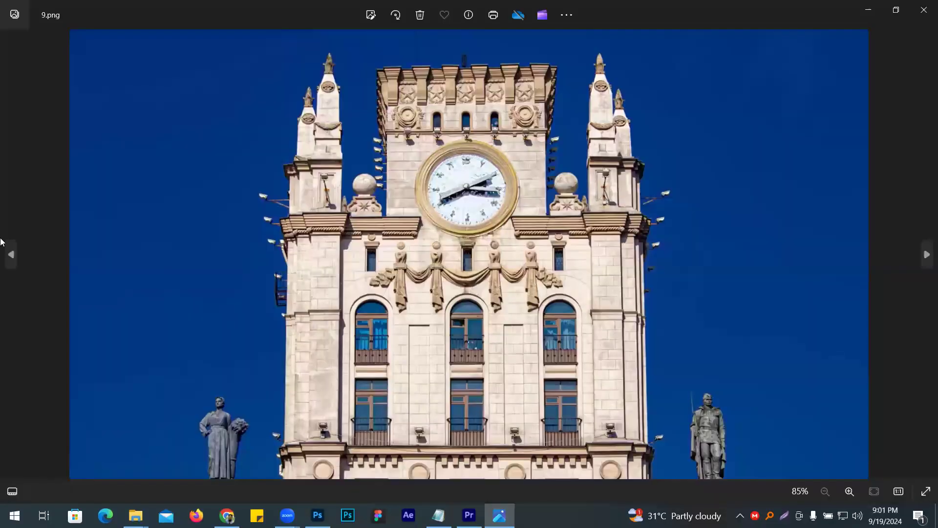
{"action": "left_click", "coordinate": [12, 253]}
{"action": "left_click", "coordinate": [12, 253]}
{"action": "left_click", "coordinate": [12, 253]}
{"action": "left_click", "coordinate": [12, 253]}
{"action": "left_click", "coordinate": [12, 253]}
{"action": "left_click", "coordinate": [12, 253]}
{"action": "left_click", "coordinate": [12, 253]}
{"action": "left_click", "coordinate": [12, 253]}
{"action": "double_click", "coordinate": [12, 254]}
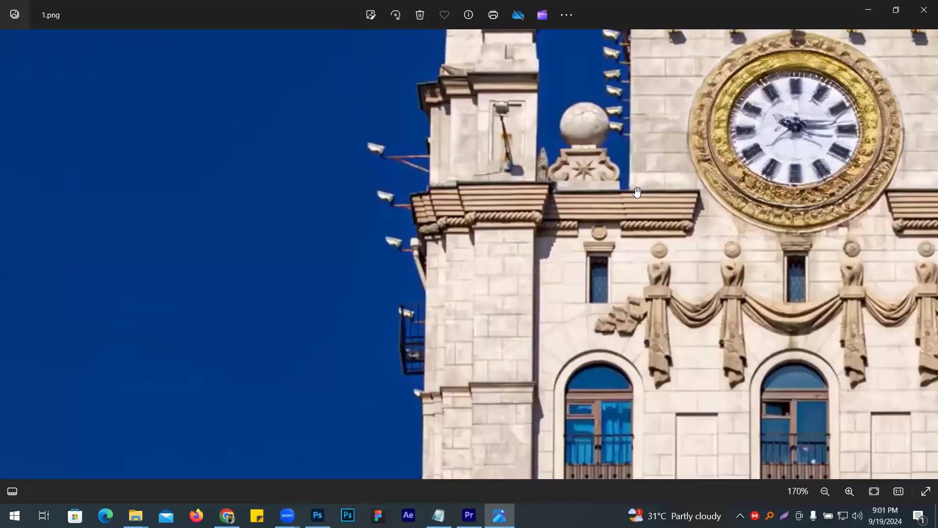
{"action": "left_click", "coordinate": [925, 6]}
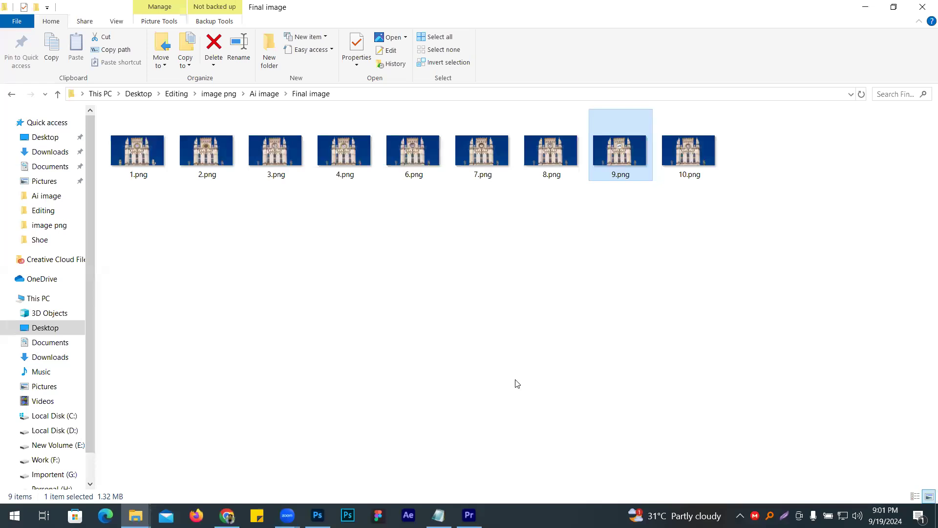
{"action": "left_click", "coordinate": [451, 305]}
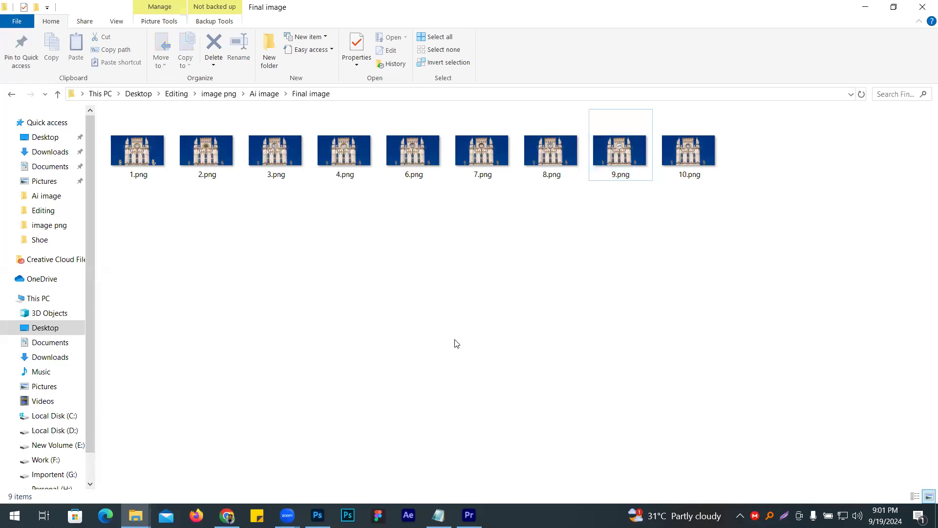
{"action": "left_click_drag", "start_coordinate": [767, 225], "coordinate": [98, 109]}
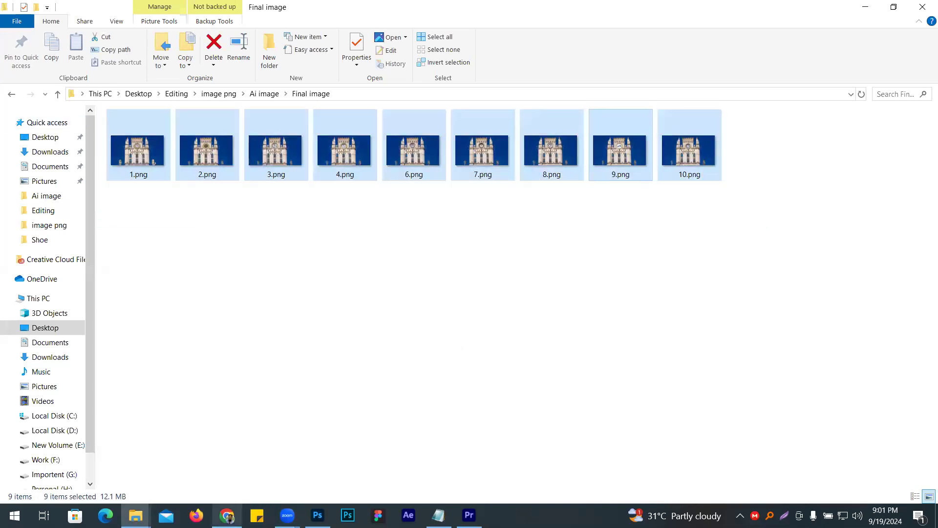
{"action": "mouse_move", "coordinate": [317, 515]}
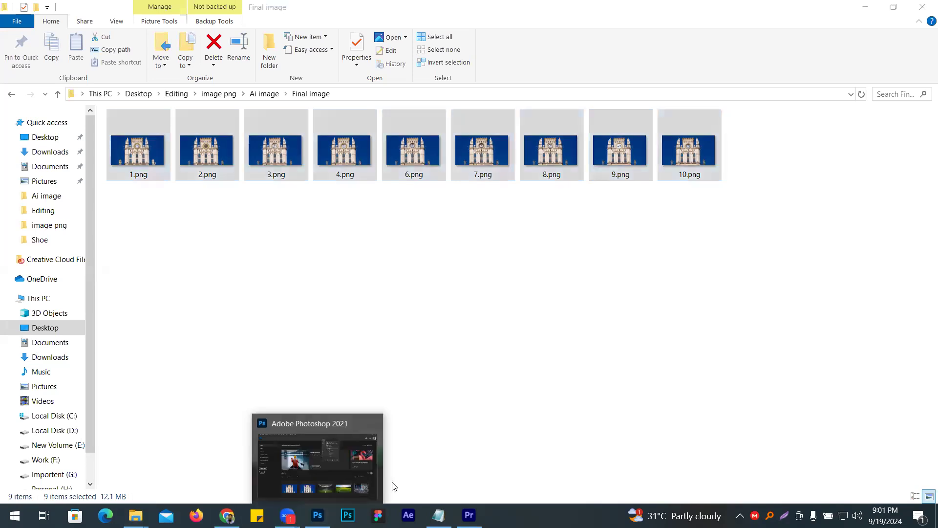
{"action": "left_click", "coordinate": [723, 249]}
- Switch to Premiere Pro, start a media import and browse to Editing > image png > Ai image > Final image
{"action": "left_click", "coordinate": [469, 515]}
{"action": "left_click", "coordinate": [851, 245]}
{"action": "double_click", "coordinate": [850, 245]}
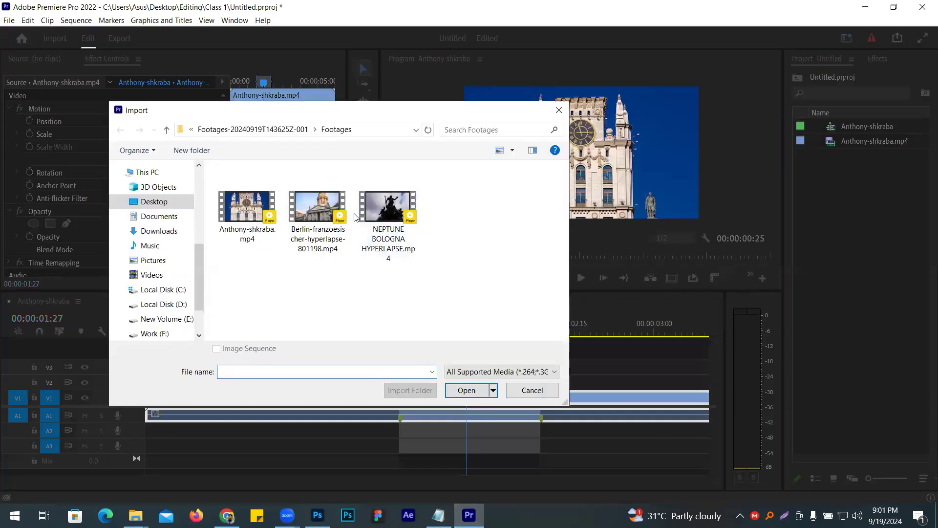
{"action": "scroll", "coordinate": [151, 220], "scroll_direction": "up", "scroll_amount": 3}
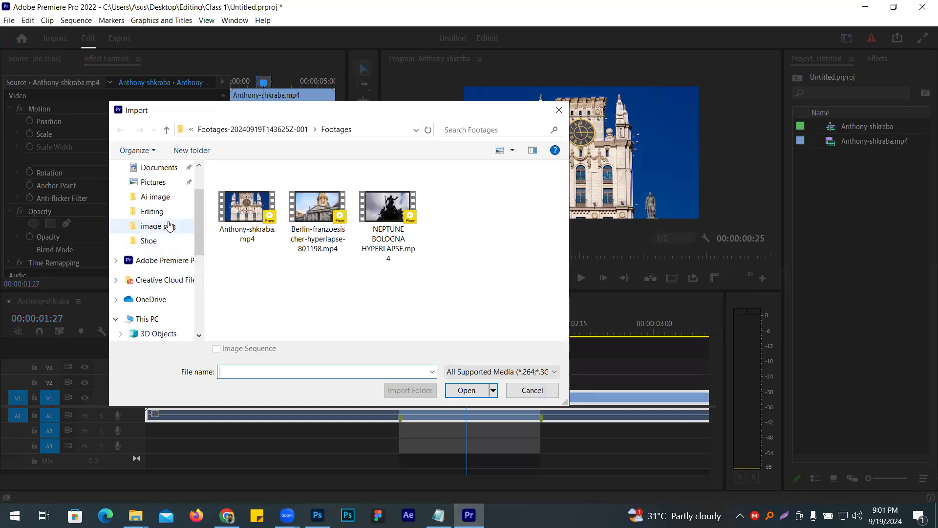
{"action": "left_click", "coordinate": [169, 211]}
{"action": "double_click", "coordinate": [315, 201]}
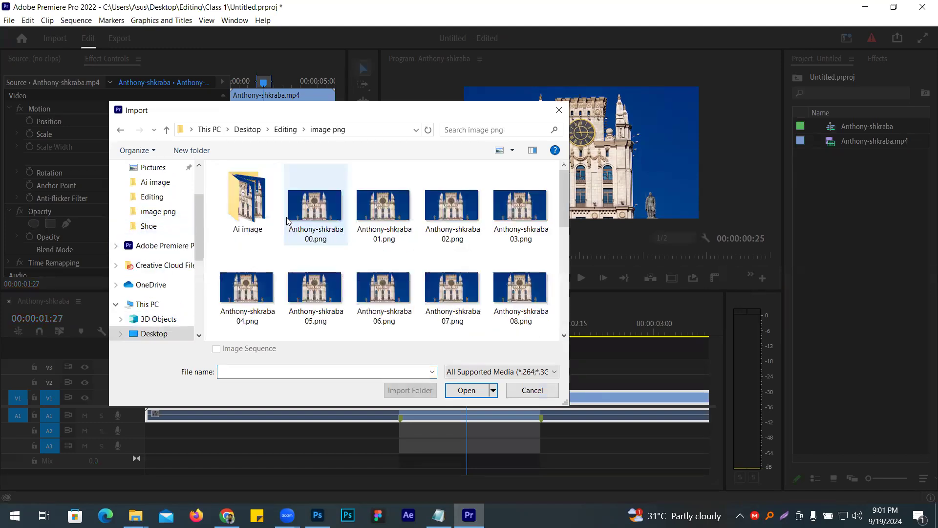
{"action": "double_click", "coordinate": [244, 206]}
{"action": "double_click", "coordinate": [243, 207]}
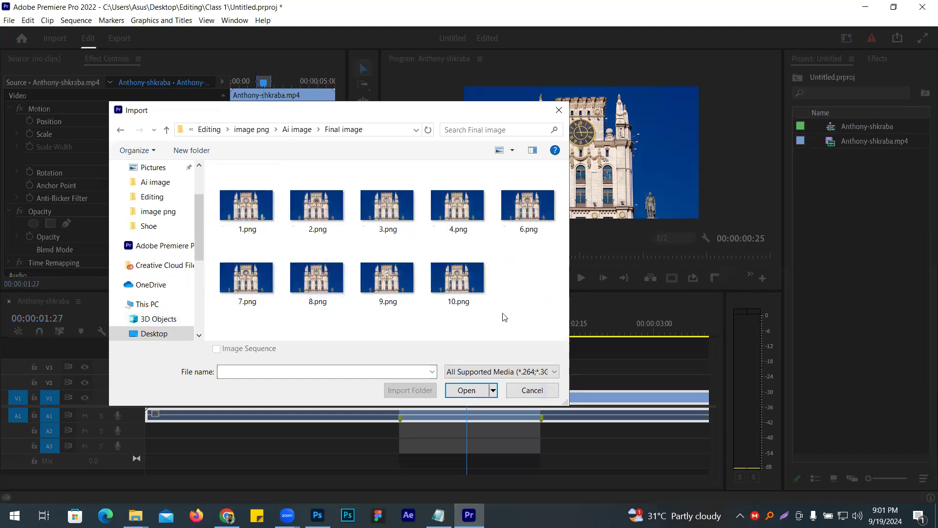
- Import 1.png with the Image Sequence option on and place it on track V2 at the 00:00:01:15 clip marker
{"action": "left_click_drag", "start_coordinate": [231, 326], "coordinate": [563, 163]}
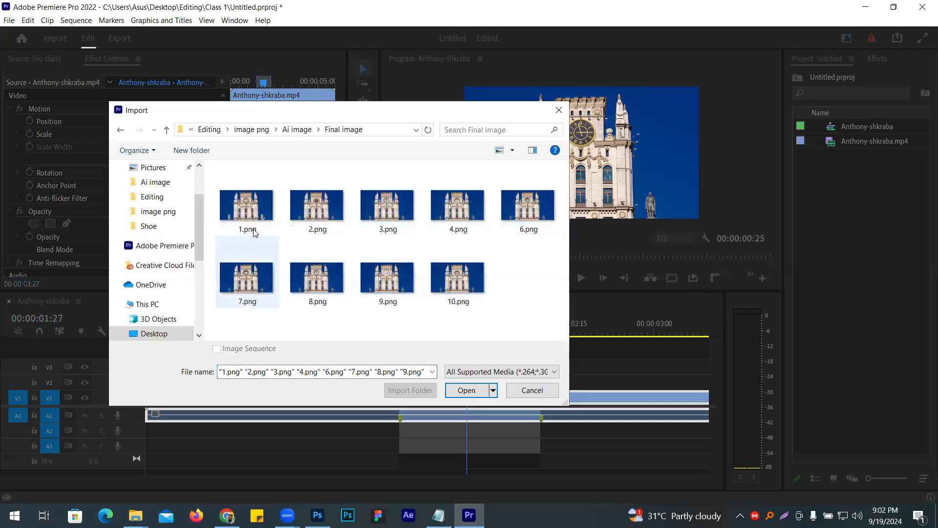
{"action": "left_click", "coordinate": [253, 215]}
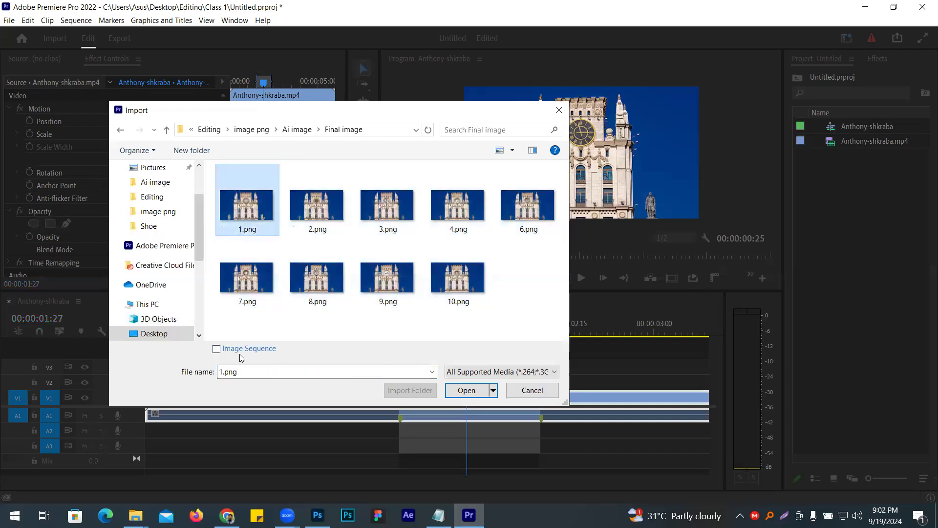
{"action": "left_click", "coordinate": [221, 350]}
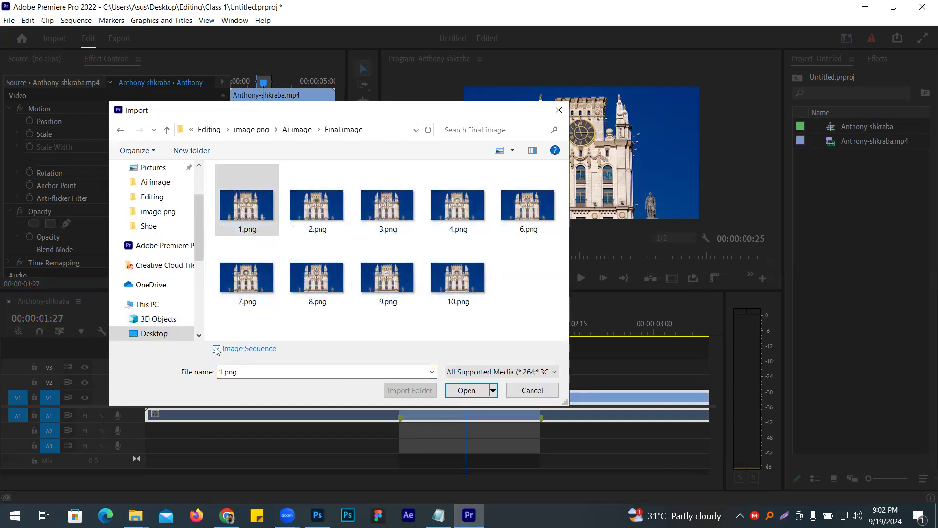
{"action": "left_click", "coordinate": [464, 390]}
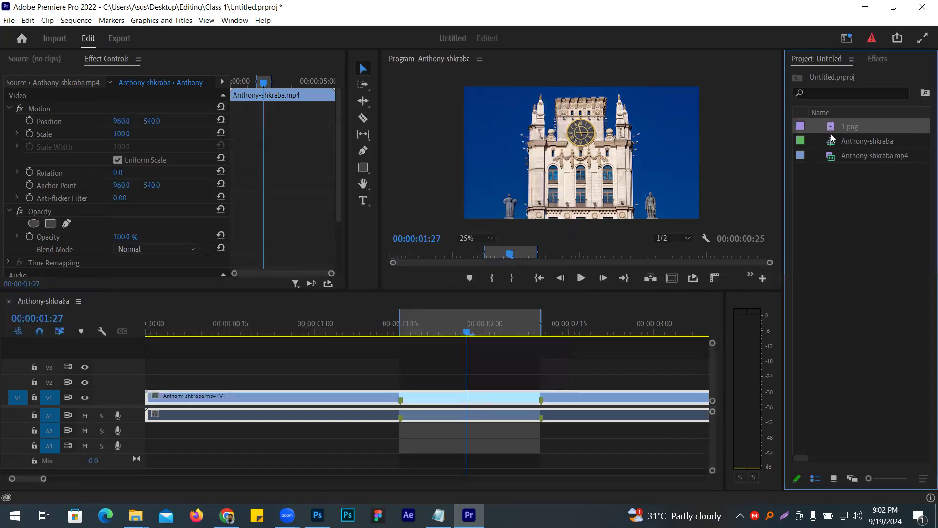
{"action": "left_click_drag", "start_coordinate": [833, 133], "coordinate": [409, 381]}
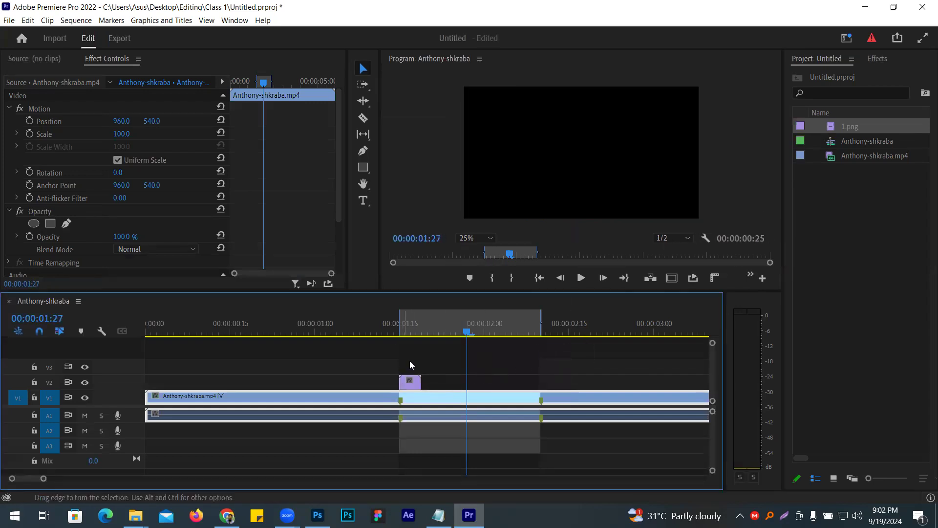
- Extend the In point back to the start of the timeline and play the edit from 00:00:01:06
{"action": "left_click_drag", "start_coordinate": [466, 352], "coordinate": [349, 352]}
{"action": "left_click_drag", "start_coordinate": [401, 323], "coordinate": [5, 323]}
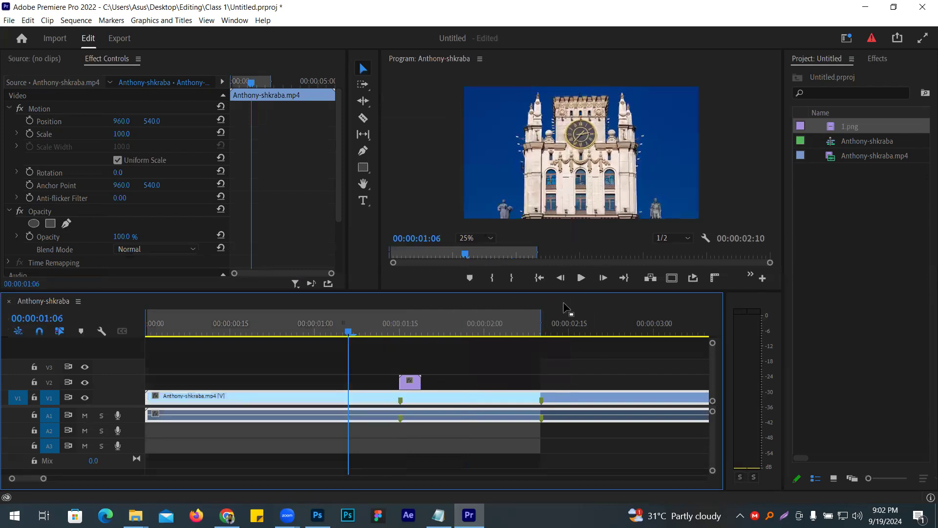
{"action": "left_click", "coordinate": [580, 278]}
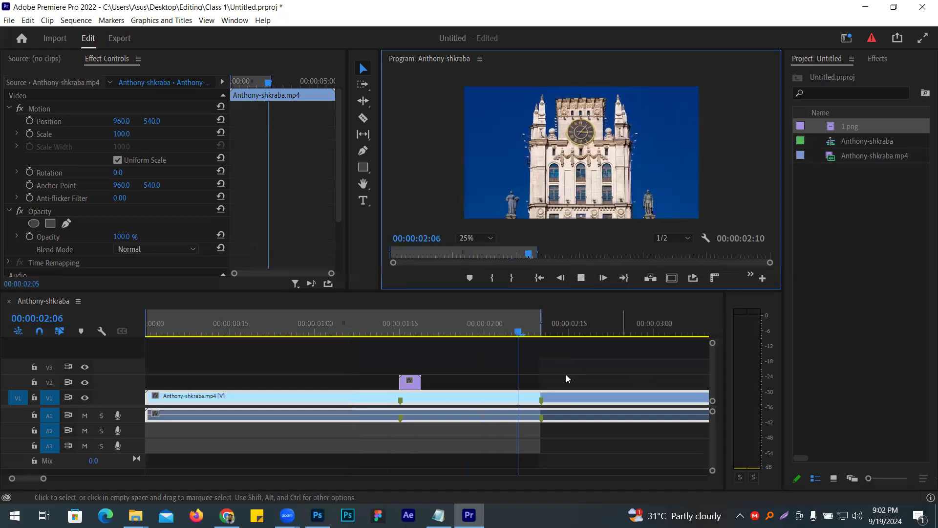
{"action": "left_click", "coordinate": [581, 278]}
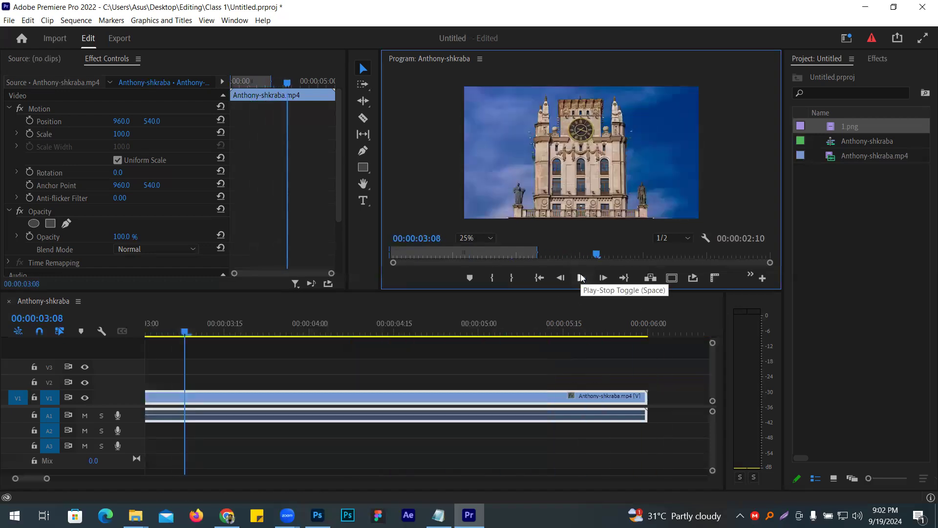
{"action": "left_click", "coordinate": [581, 277]}
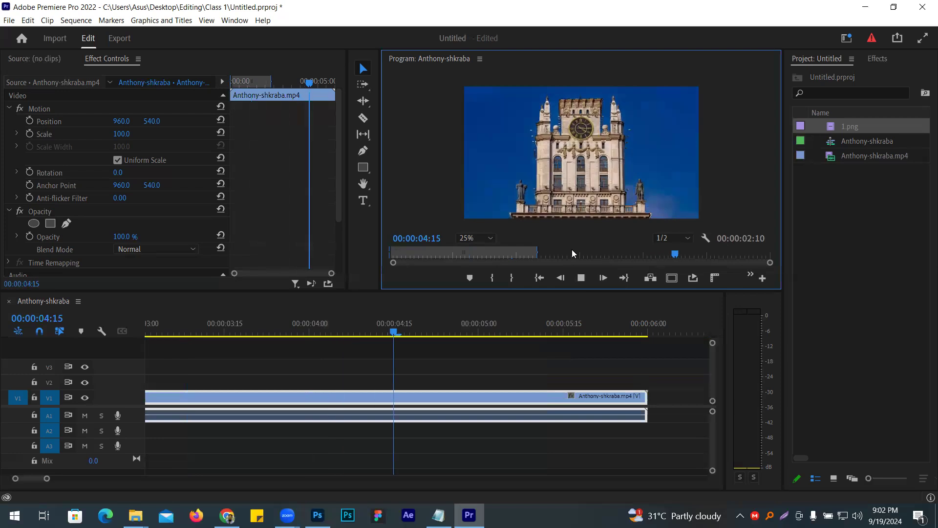
{"action": "key", "text": "space"}
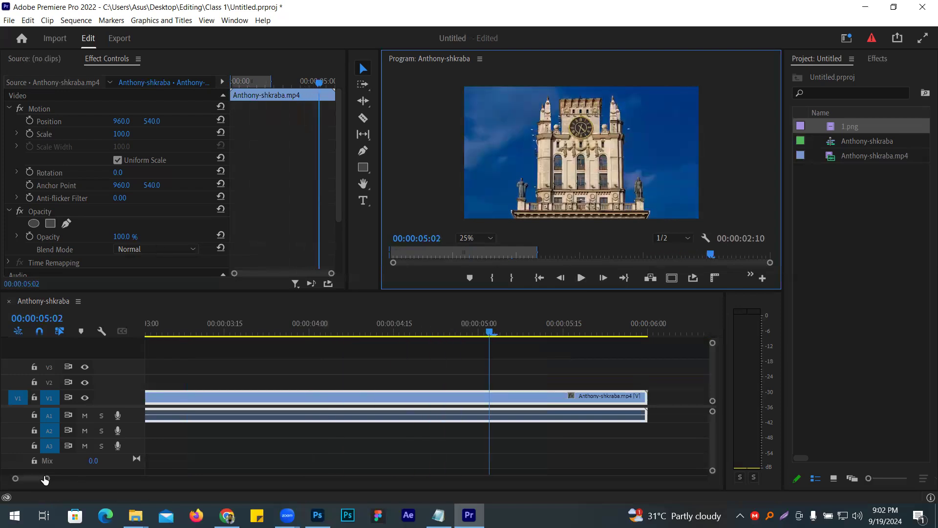
- Delete the 1.png image sequence from track V2 and from the project
{"action": "mouse_move", "coordinate": [45, 480]}
{"action": "left_mouse_down"}
{"action": "mouse_move", "coordinate": [105, 479]}
{"action": "mouse_move", "coordinate": [36, 482]}
{"action": "left_mouse_up"}
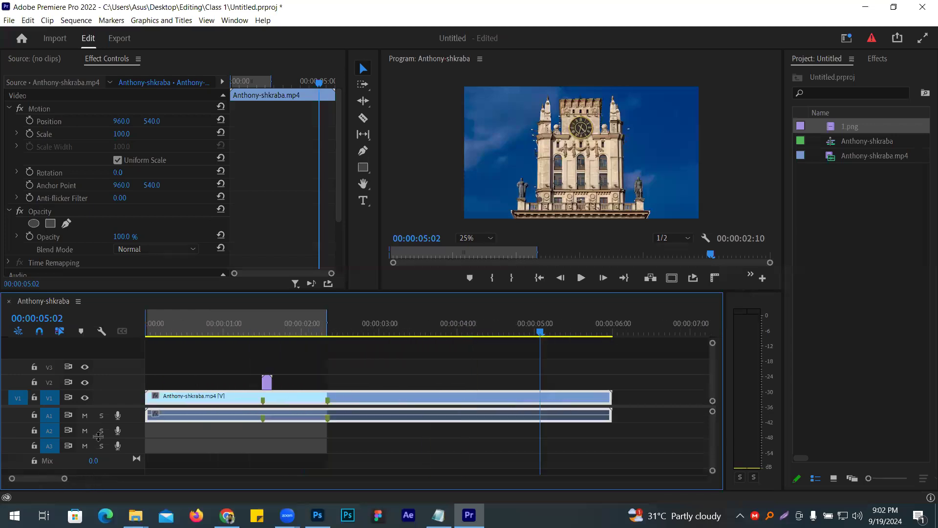
{"action": "left_click", "coordinate": [268, 383]}
{"action": "key", "text": "Delete"}
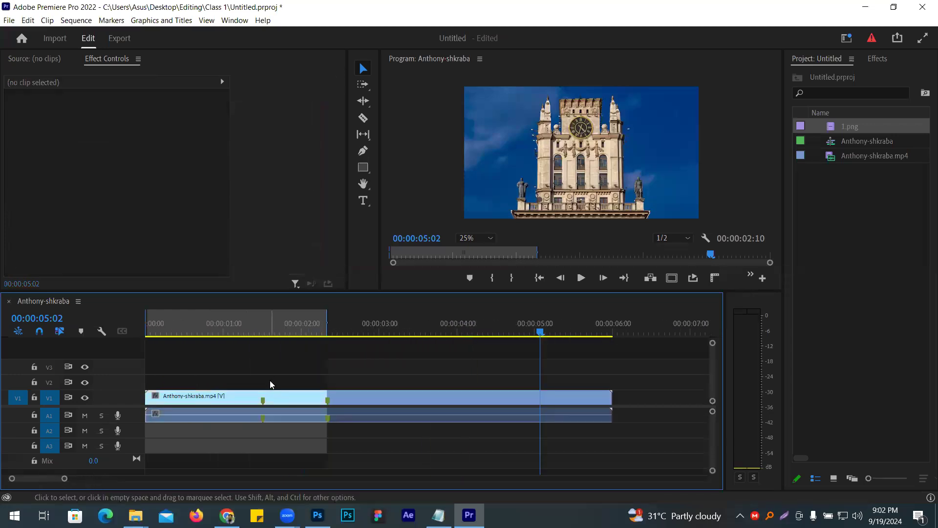
{"action": "left_click", "coordinate": [854, 125]}
{"action": "left_click", "coordinate": [873, 179]}
{"action": "left_click", "coordinate": [877, 126]}
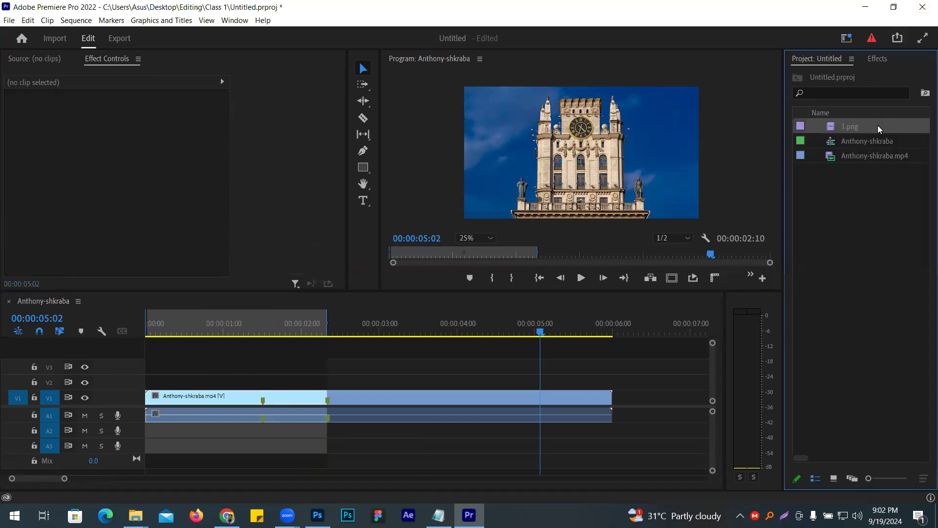
{"action": "key", "text": "Delete"}
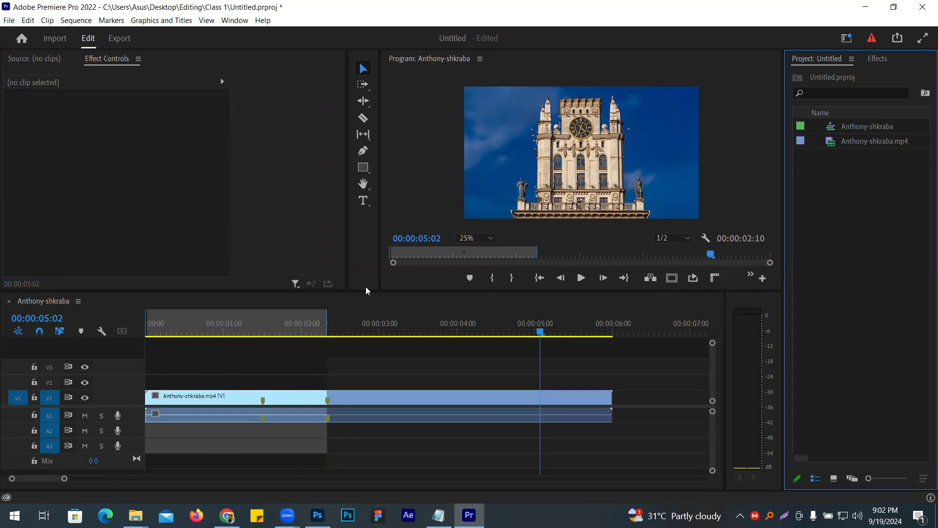
- Import all nine PNG files from the Final image folder as separate stills
{"action": "key", "text": "ctrl+i"}
{"action": "left_click_drag", "start_coordinate": [235, 325], "coordinate": [590, 160]}
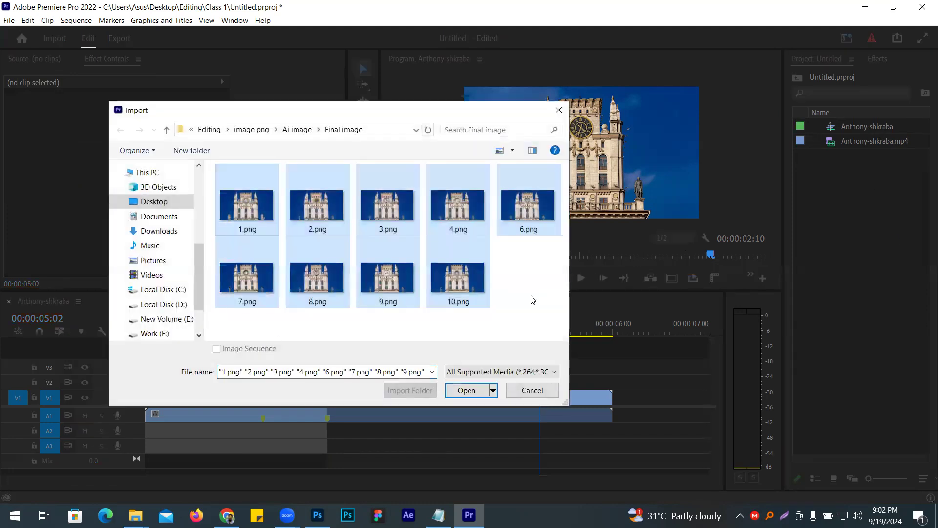
{"action": "left_click", "coordinate": [464, 390]}
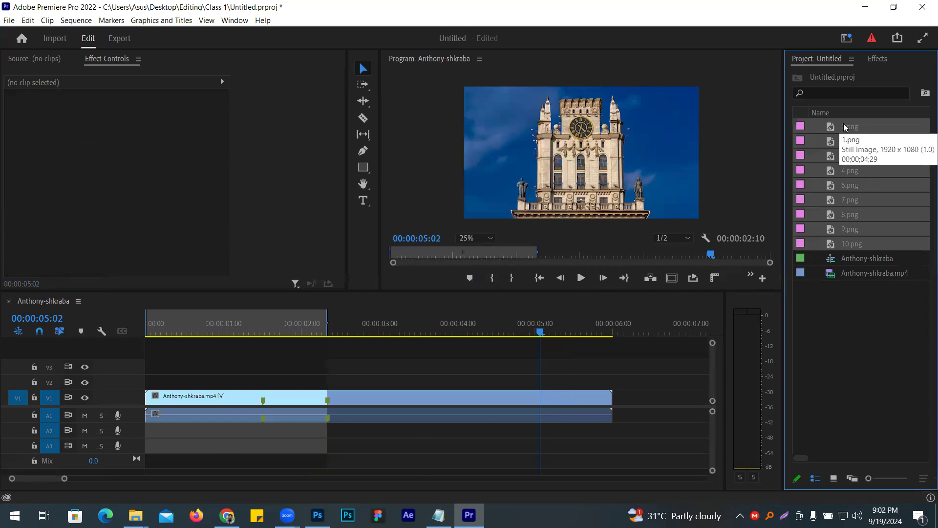
- Try placing the nine PNG stills on track V2 from 00:00:01:15, and undo the placement
{"action": "left_click_drag", "start_coordinate": [852, 130], "coordinate": [266, 382]}
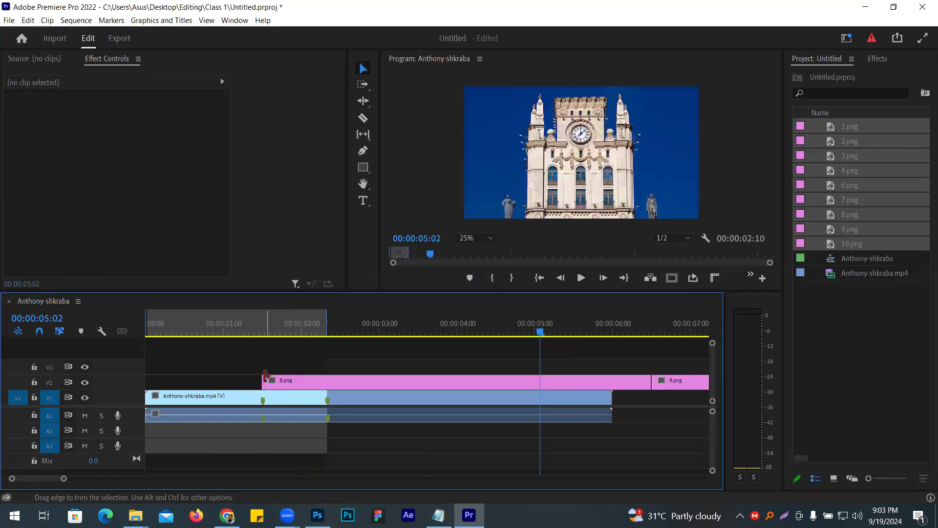
{"action": "key", "text": "semicolon"}
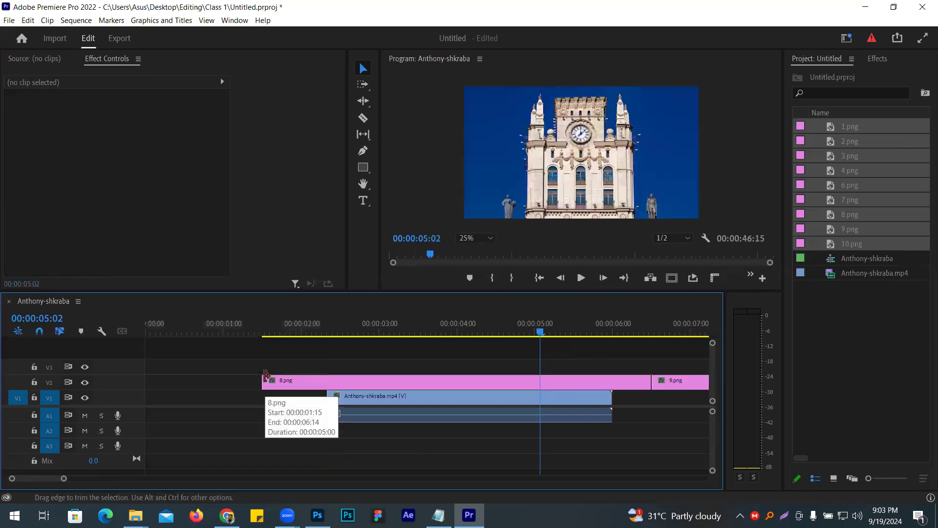
{"action": "key", "text": "ctrl+z"}
{"action": "key", "text": "ctrl+z"}
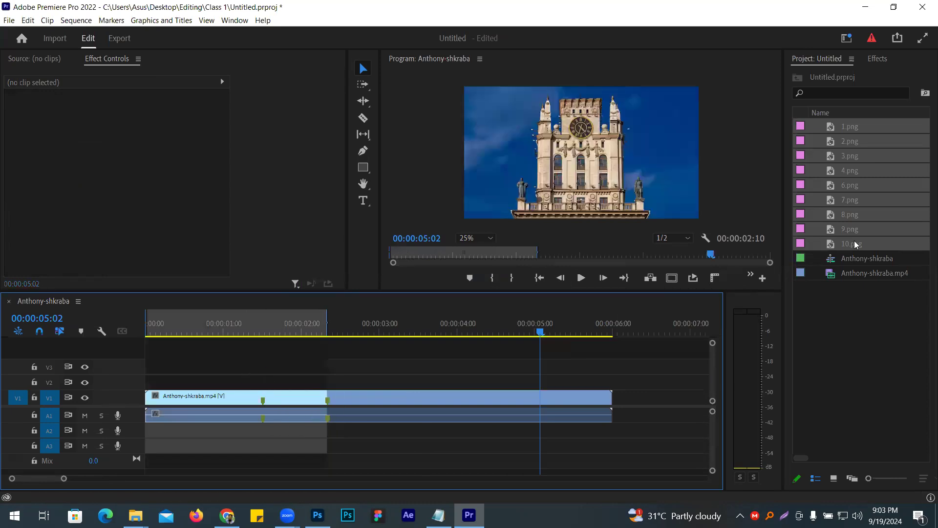
{"action": "key", "text": "ctrl+shift+z"}
{"action": "key", "text": "ctrl+z"}
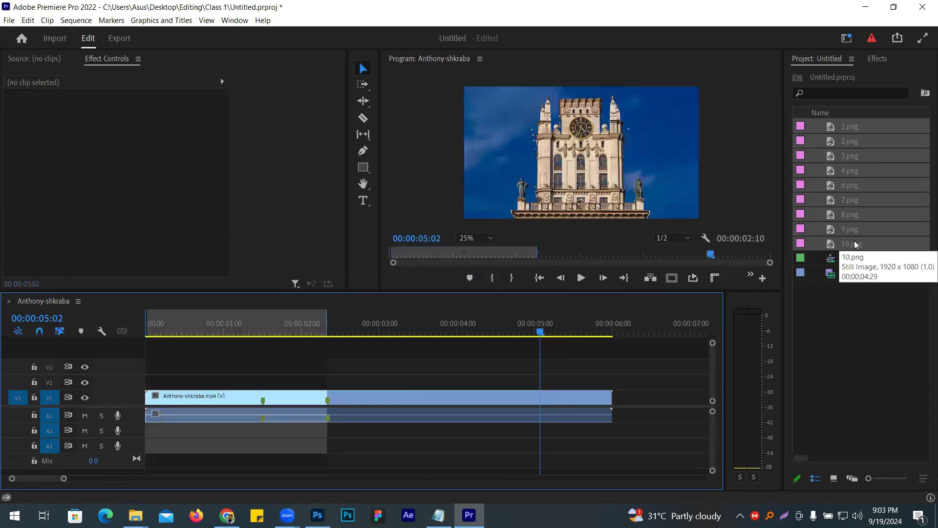
- Compare the image sequence import option with only 1.png selected and with all nine PNG files in the Final image folder selected
{"action": "left_click", "coordinate": [880, 422]}
{"action": "double_click", "coordinate": [879, 384]}
{"action": "left_click", "coordinate": [243, 227]}
{"action": "left_click", "coordinate": [258, 351]}
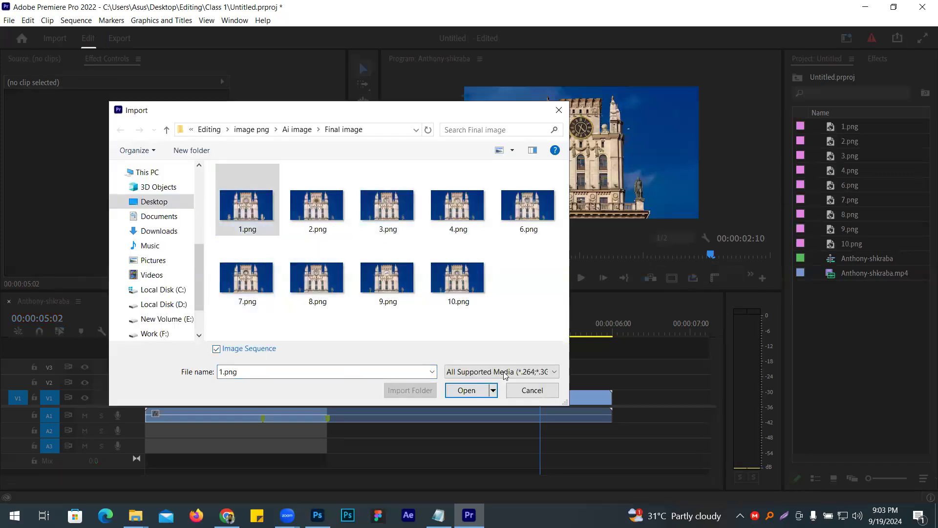
{"action": "left_click", "coordinate": [512, 373]}
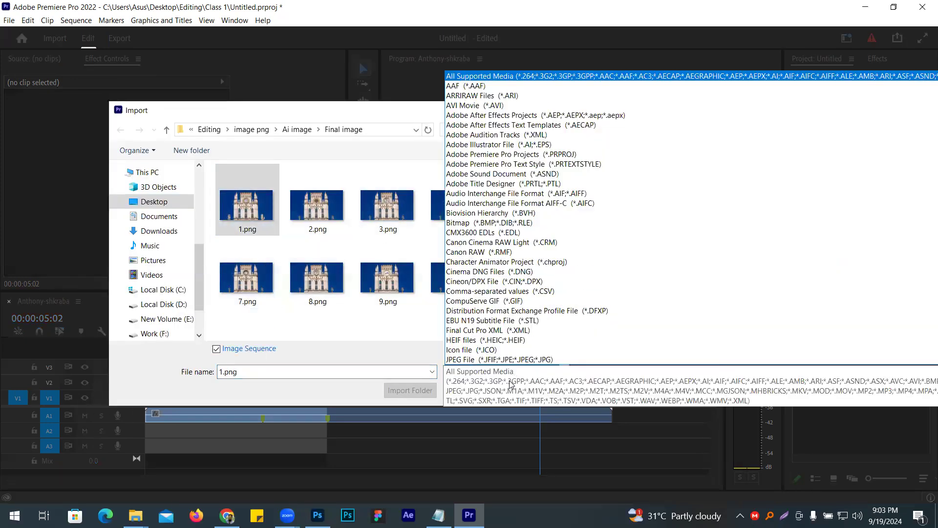
{"action": "left_click", "coordinate": [324, 349]}
{"action": "left_click", "coordinate": [217, 349]}
{"action": "left_click_drag", "start_coordinate": [220, 317], "coordinate": [572, 168]}
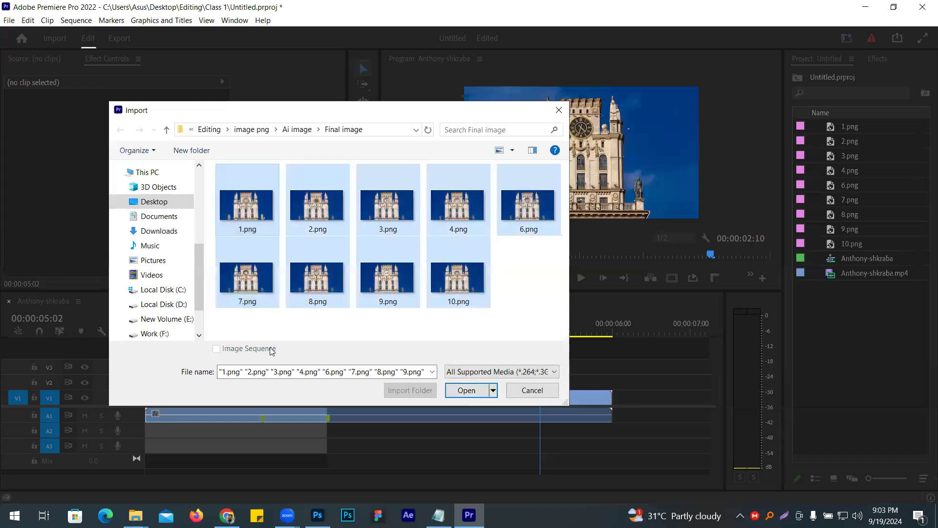
{"action": "left_click", "coordinate": [292, 322]}
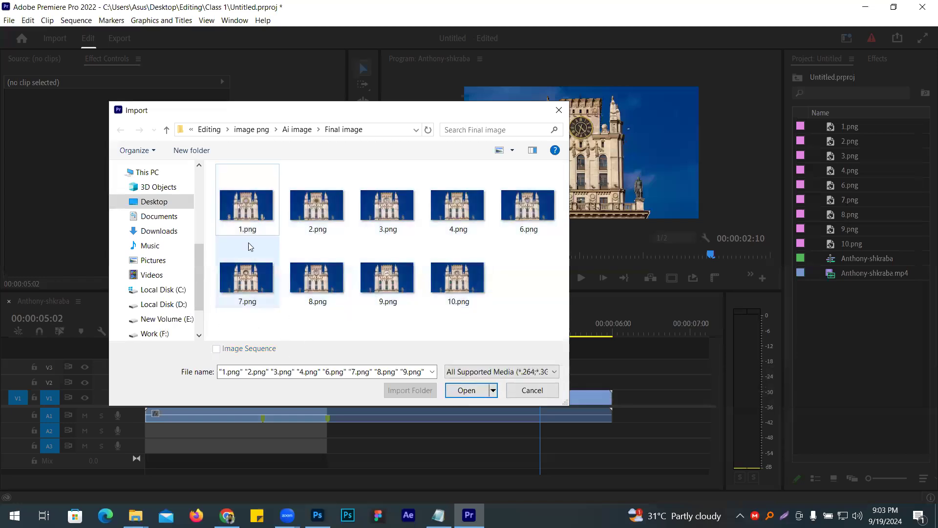
- Import 1.png from the Final image folder as an image sequence
{"action": "left_click", "coordinate": [245, 222]}
{"action": "left_click", "coordinate": [244, 350]}
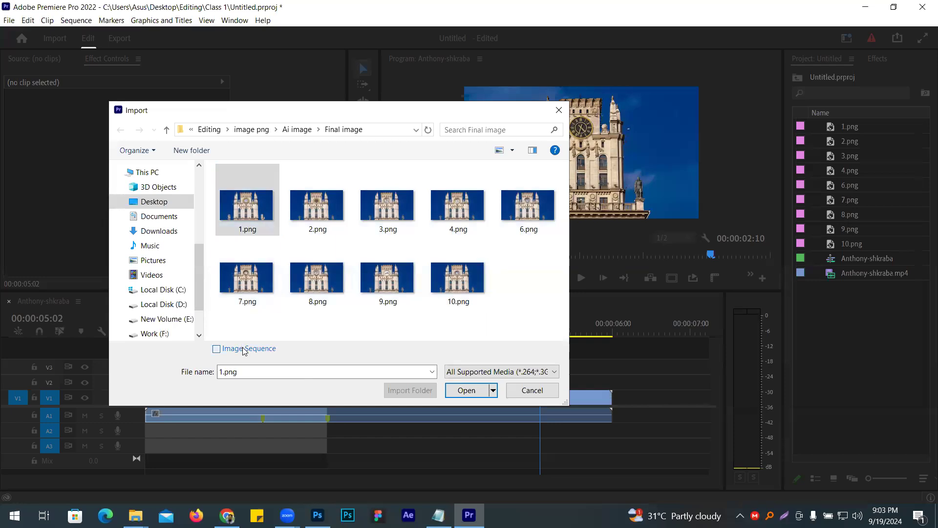
{"action": "left_click", "coordinate": [493, 390]}
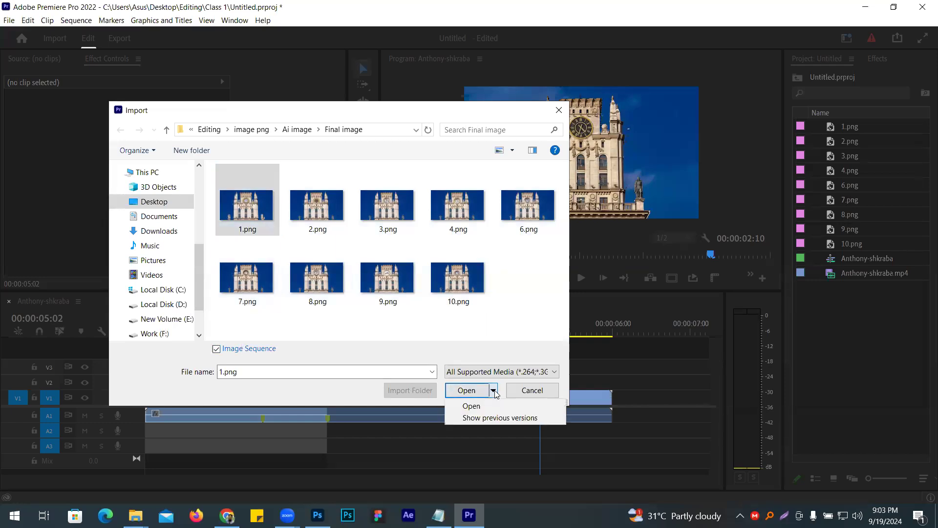
{"action": "left_click", "coordinate": [478, 396]}
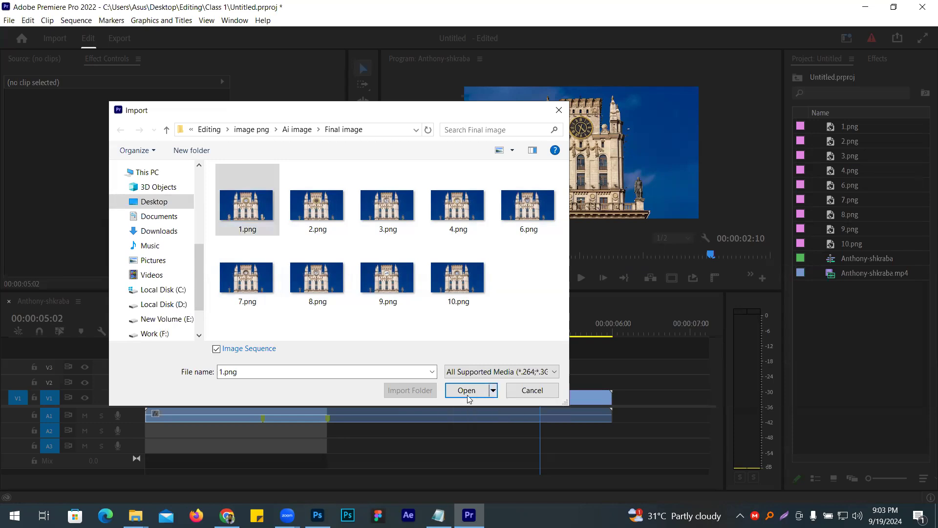
{"action": "left_click", "coordinate": [467, 390]}
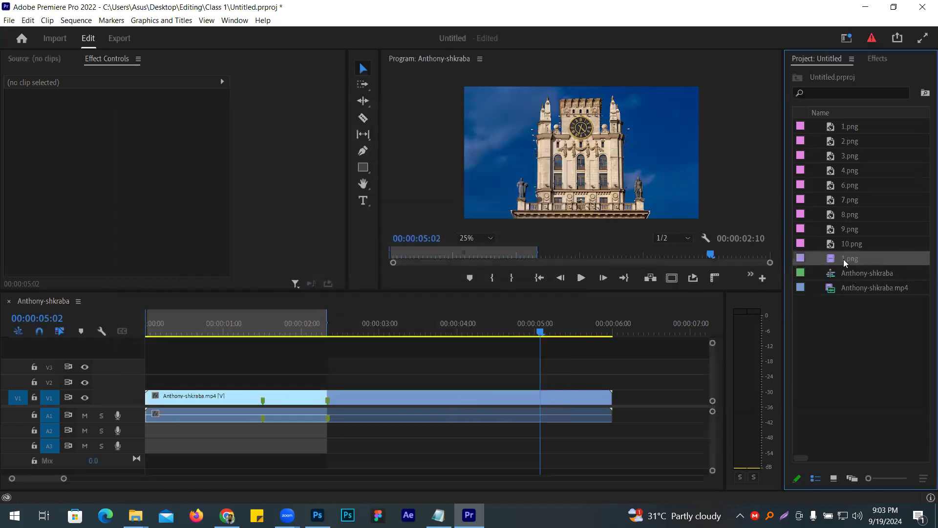
- Play the imported 1.png image sequence in the Source monitor and delete it from the project
{"action": "double_click", "coordinate": [833, 260]}
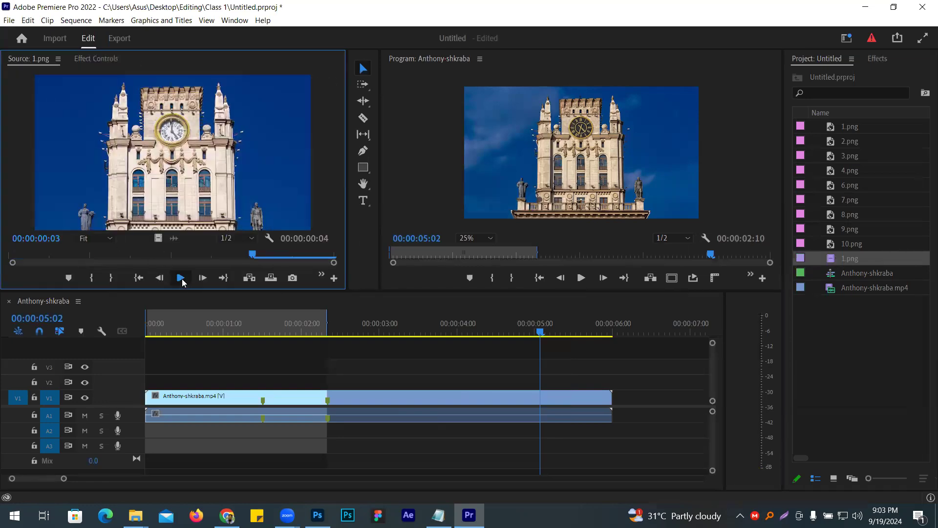
{"action": "left_click", "coordinate": [181, 279]}
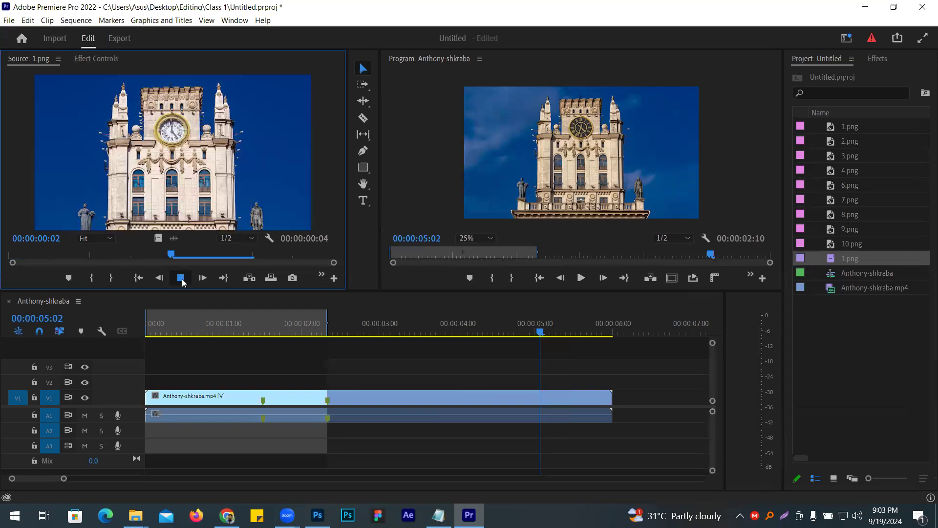
{"action": "left_click", "coordinate": [831, 259]}
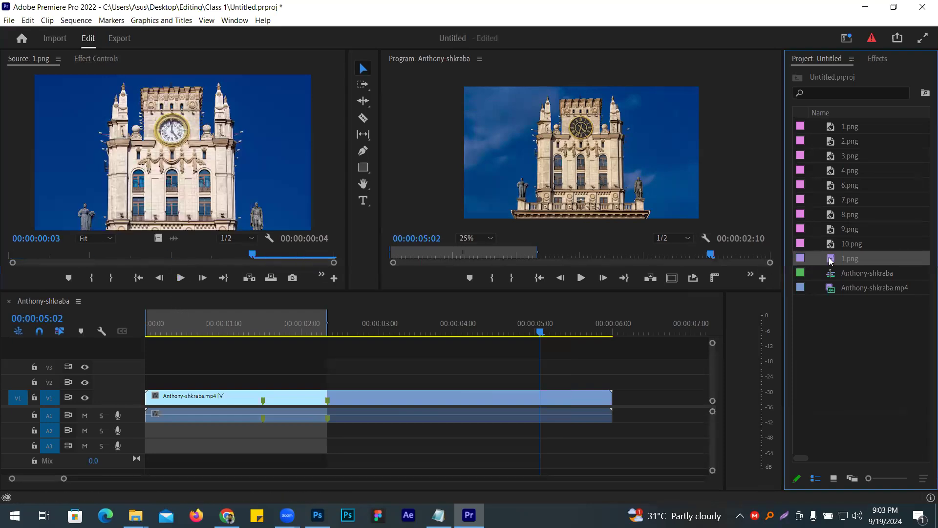
{"action": "key", "text": "Delete"}
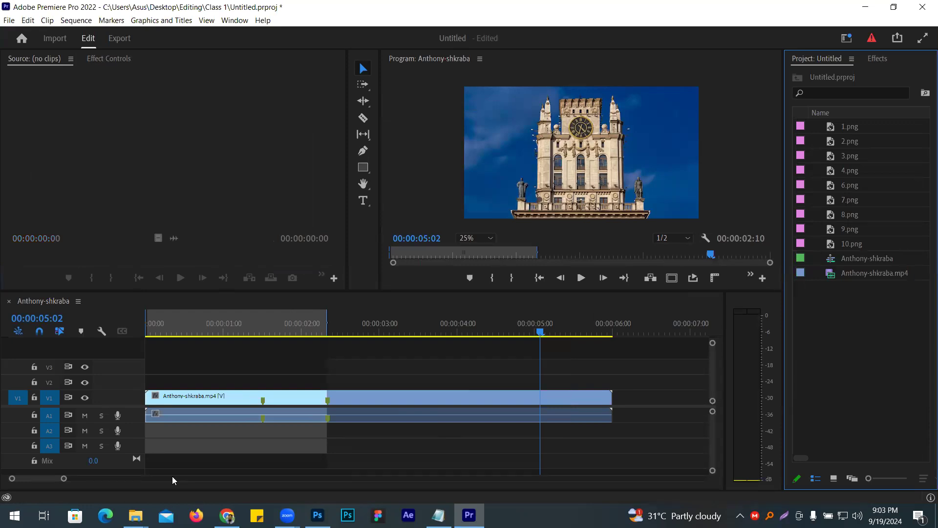
- Place the 1.png still on track V2 starting at the 00:00:01:15 clip marker
{"action": "left_click_drag", "start_coordinate": [64, 478], "coordinate": [21, 488]}
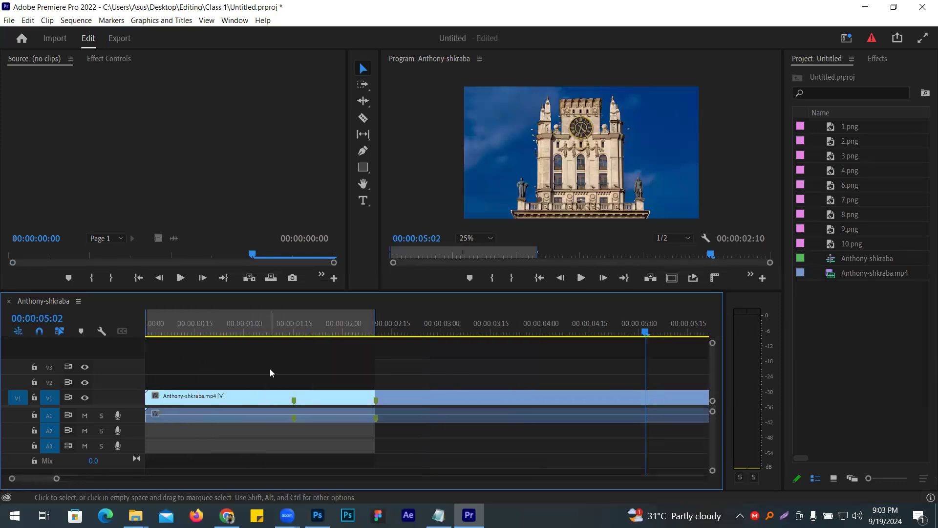
{"action": "left_click", "coordinate": [861, 126]}
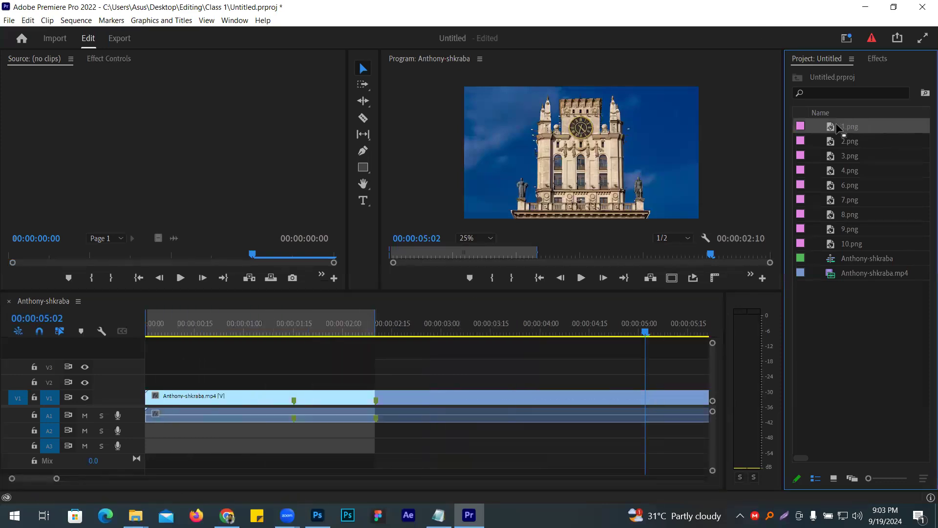
{"action": "left_click_drag", "start_coordinate": [390, 339], "coordinate": [296, 382]}
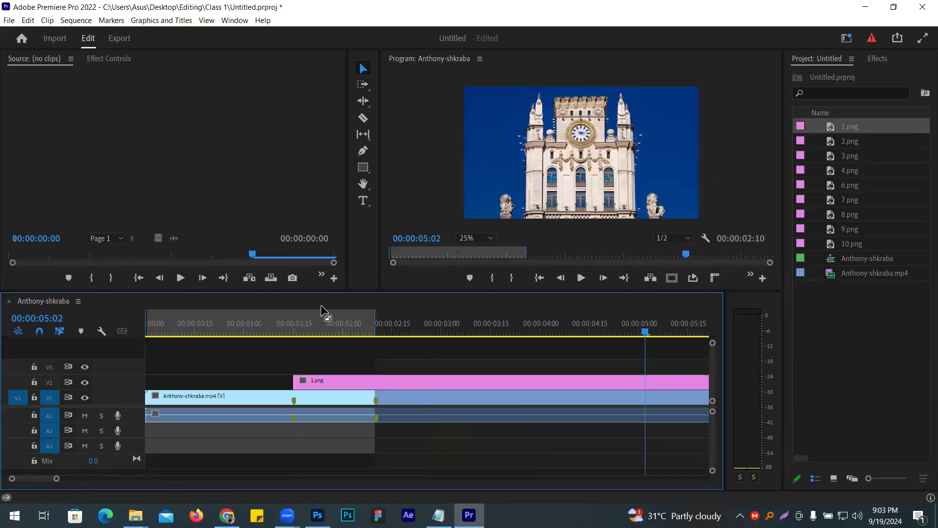
- Split the 1.png clip on V2 at 00:00:01:16 and delete the remainder, leaving a single frame
{"action": "left_click", "coordinate": [286, 330]}
{"action": "left_click_drag", "start_coordinate": [286, 330], "coordinate": [295, 331]}
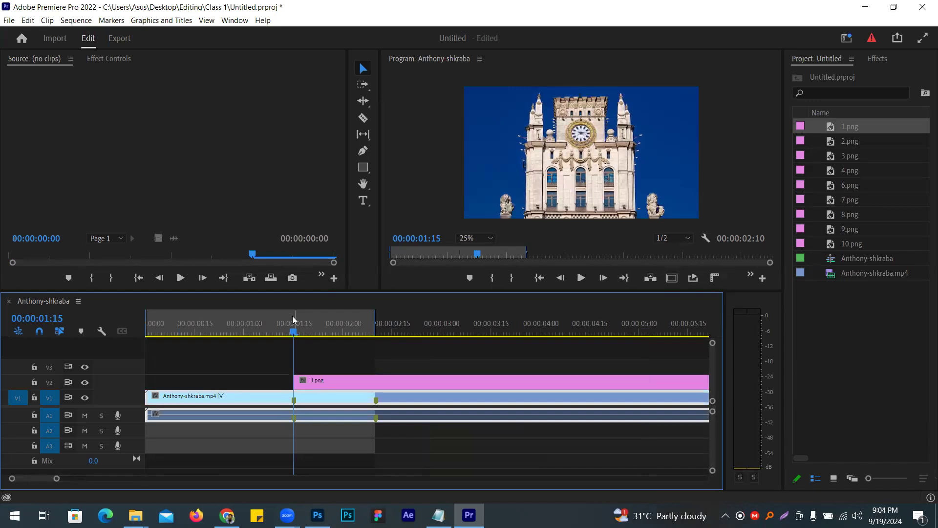
{"action": "key", "text": "Right"}
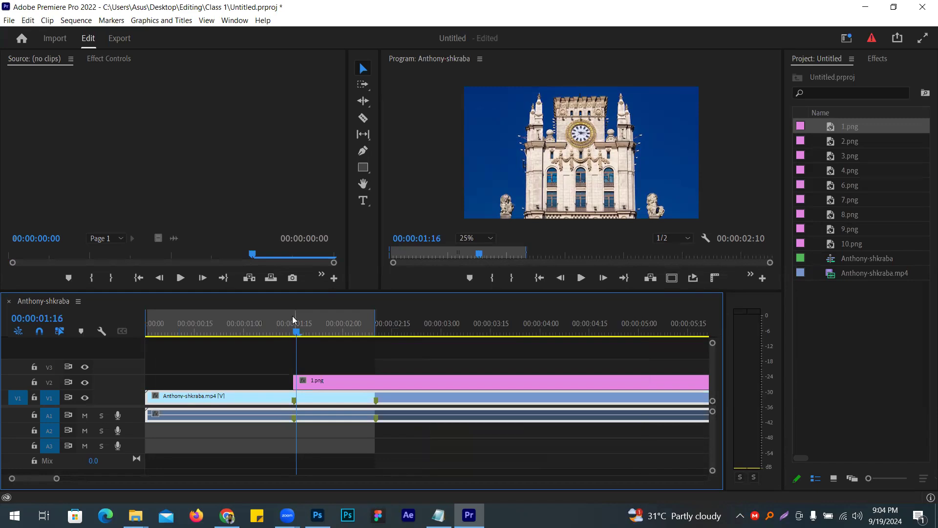
{"action": "key", "text": "c"}
{"action": "left_click", "coordinate": [296, 386]}
{"action": "key", "text": "v"}
{"action": "left_click", "coordinate": [335, 385]}
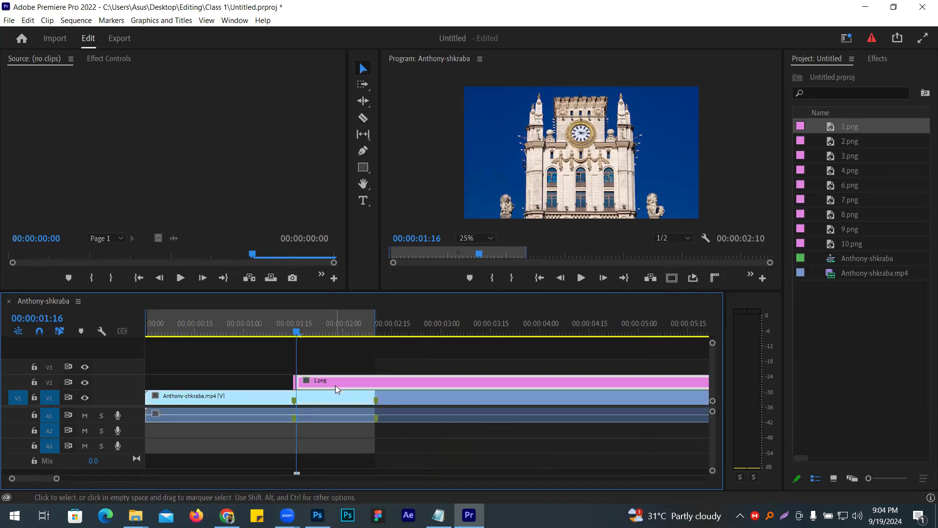
{"action": "key", "text": "Delete"}
- Place 2.png directly after 1.png on V2 and cut it to one frame, deleting everything past 00:00:01:17
{"action": "left_click_drag", "start_coordinate": [837, 142], "coordinate": [309, 386]}
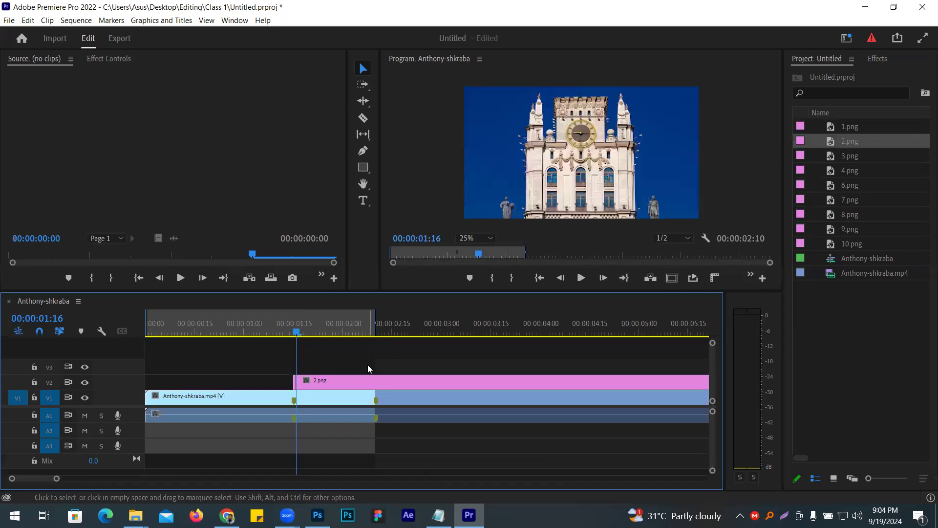
{"action": "key", "text": "Right"}
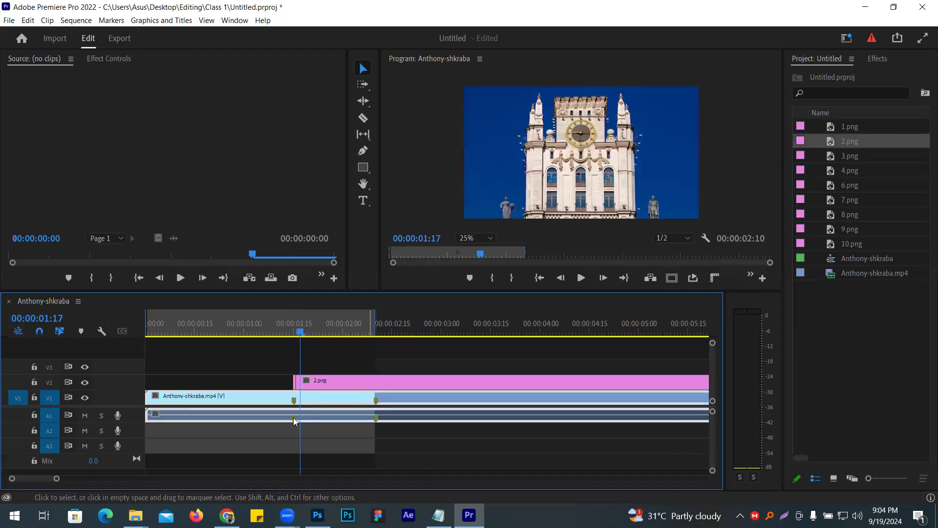
{"action": "left_click_drag", "start_coordinate": [58, 479], "coordinate": [30, 480]}
{"action": "key", "text": "c"}
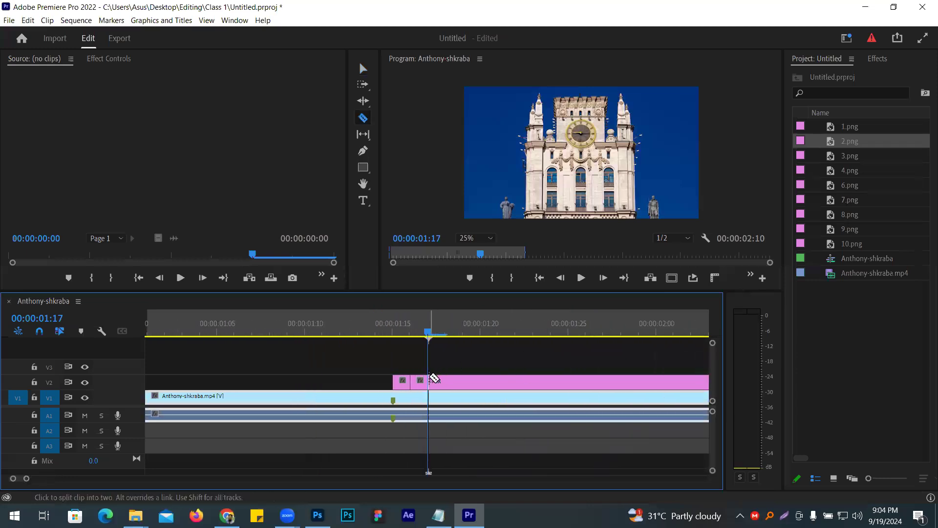
{"action": "left_click", "coordinate": [429, 381]}
{"action": "key", "text": "v"}
{"action": "left_click", "coordinate": [562, 381]}
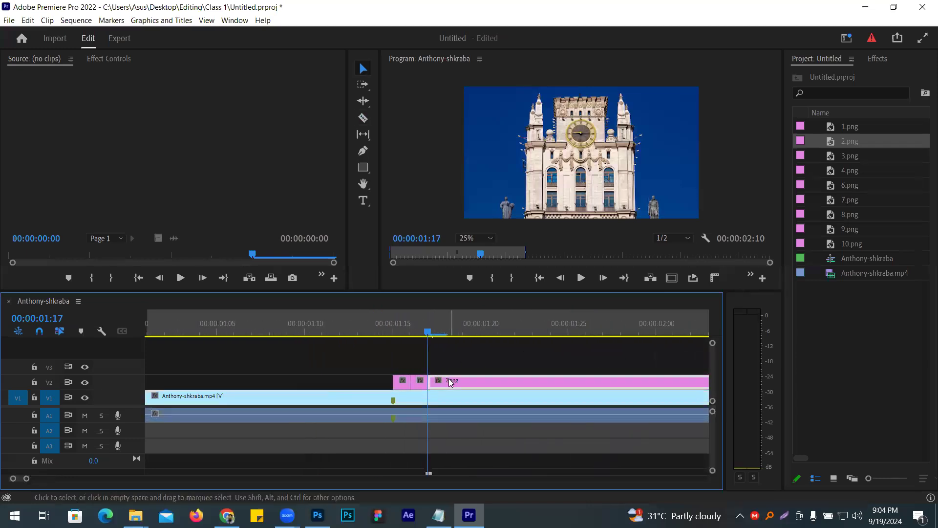
{"action": "key", "text": "Delete"}
- Add 3.png to V2, close the gap before it, and cut it to one frame ending at 00:00:01:18
{"action": "left_click_drag", "start_coordinate": [849, 155], "coordinate": [499, 382]}
{"action": "right_click", "coordinate": [462, 386]}
{"action": "left_click", "coordinate": [520, 393]}
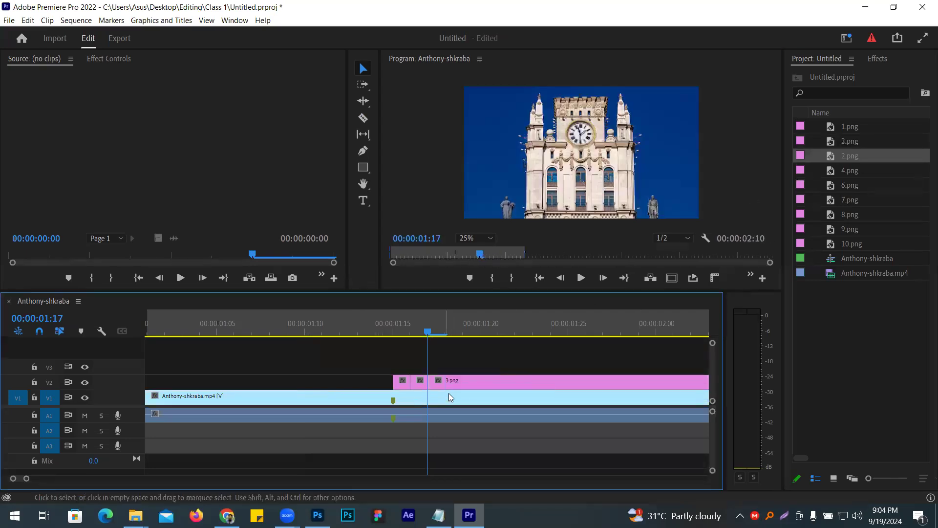
{"action": "key", "text": "Right"}
{"action": "key", "text": "c"}
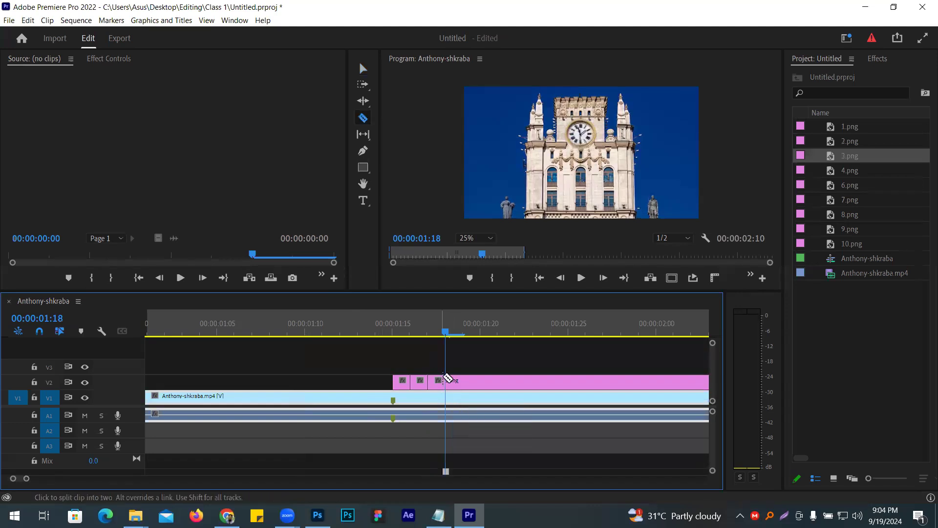
{"action": "left_click", "coordinate": [450, 380]}
{"action": "key", "text": "v"}
{"action": "left_click", "coordinate": [469, 382]}
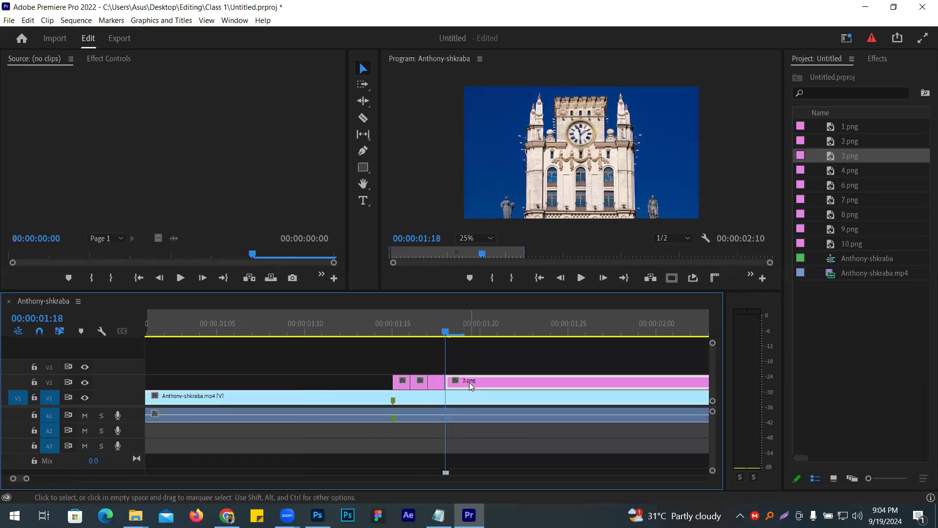
{"action": "key", "text": "Delete"}
- Place the stills 4.png through 10.png on V2 together and ripple delete the gap after 3.png
{"action": "left_click", "coordinate": [837, 174]}
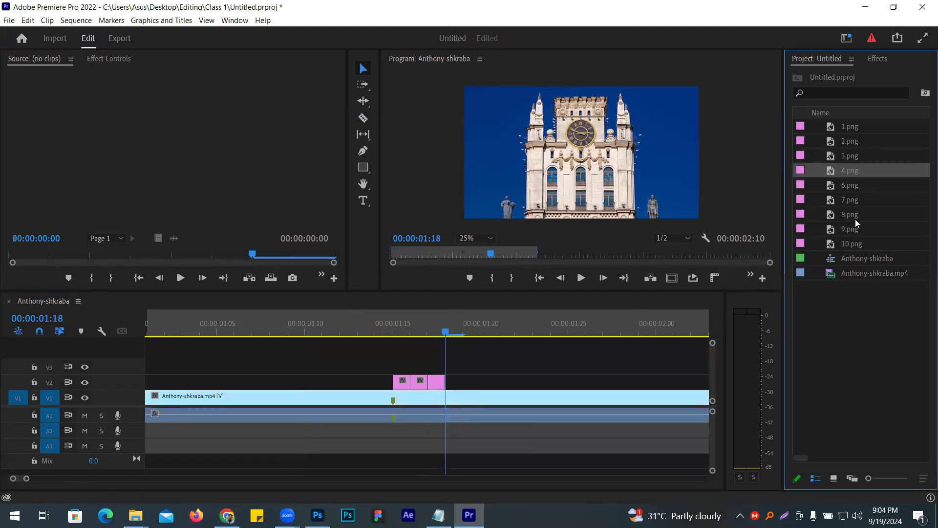
{"action": "left_click", "coordinate": [864, 247], "text": "shift"}
{"action": "left_click_drag", "start_coordinate": [834, 175], "coordinate": [604, 383]}
{"action": "right_click", "coordinate": [598, 383]}
{"action": "left_click", "coordinate": [604, 389]}
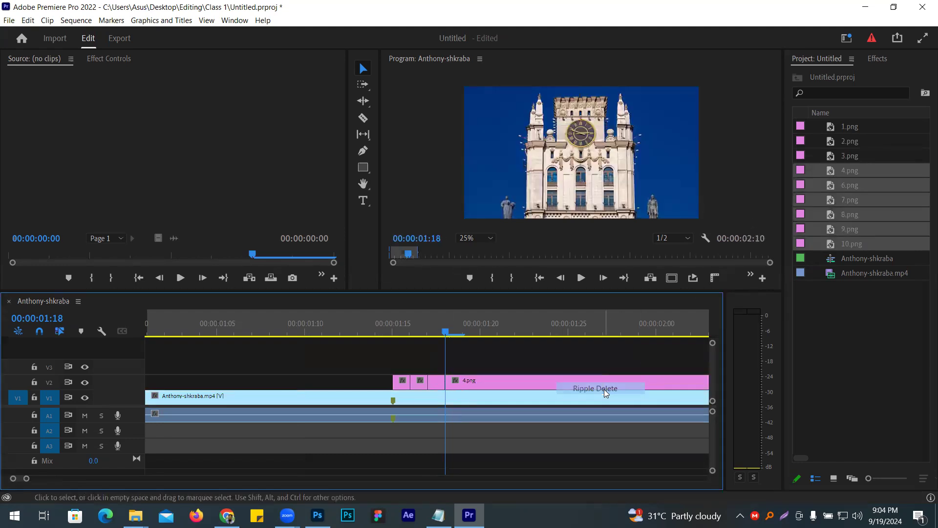
- Cut 4.png to one frame at 00:00:01:19, delete its remainder, and ripple delete the gap before 6.png
{"action": "key", "text": "Right"}
{"action": "key", "text": "c"}
{"action": "left_click", "coordinate": [465, 383]}
{"action": "key", "text": "v"}
{"action": "left_click", "coordinate": [508, 385]}
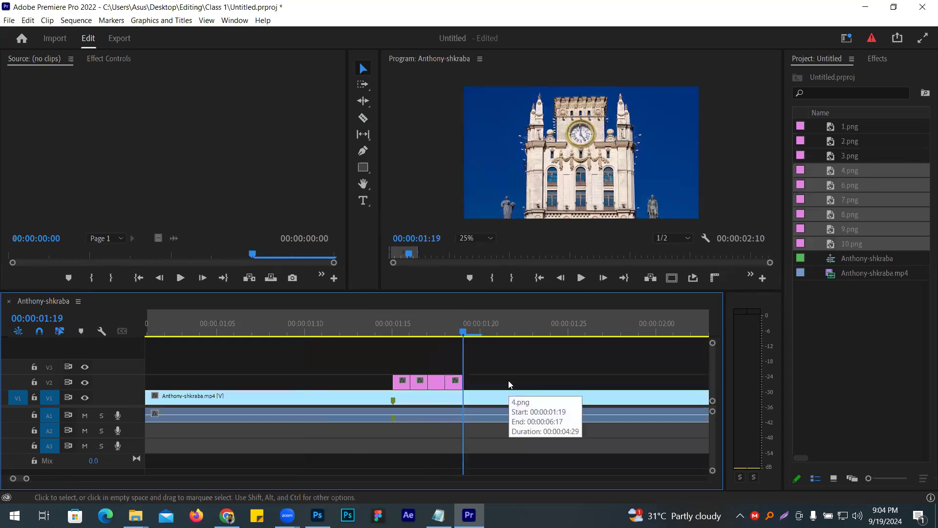
{"action": "key", "text": "Delete"}
{"action": "right_click", "coordinate": [509, 380]}
{"action": "left_click", "coordinate": [566, 389]}
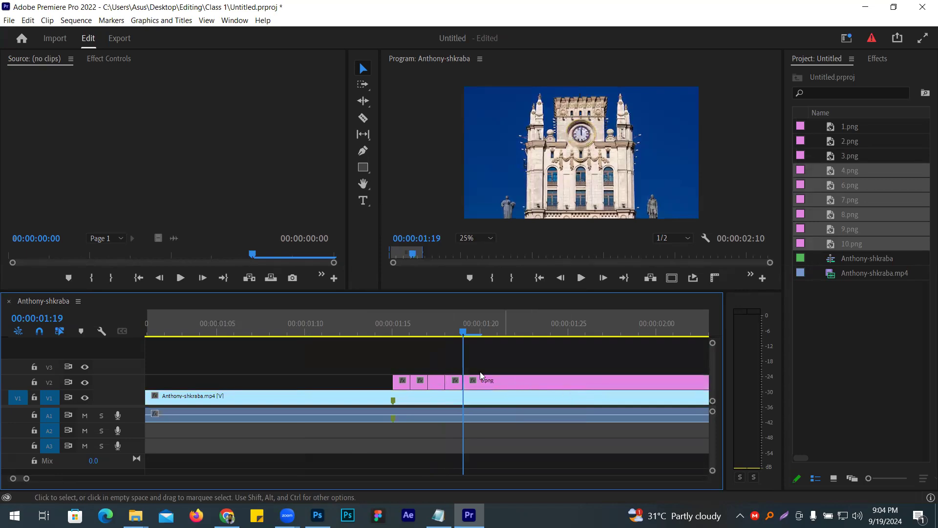
- Cut 6.png to one frame at 00:00:01:20, delete its remainder, and ripple delete the gap before 7.png
{"action": "key", "text": "Right"}
{"action": "key", "text": "c"}
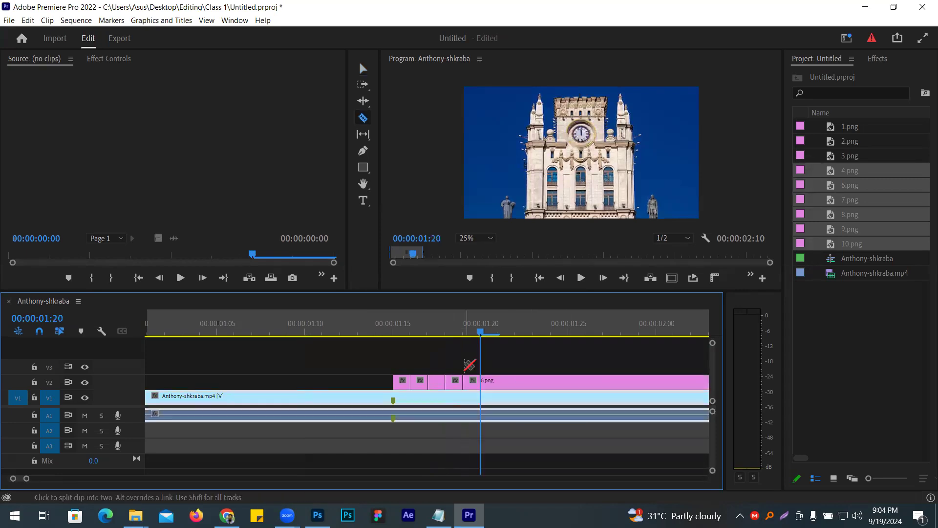
{"action": "left_click", "coordinate": [481, 382]}
{"action": "key", "text": "v"}
{"action": "left_click", "coordinate": [528, 384]}
{"action": "key", "text": "Delete"}
{"action": "right_click", "coordinate": [529, 380]}
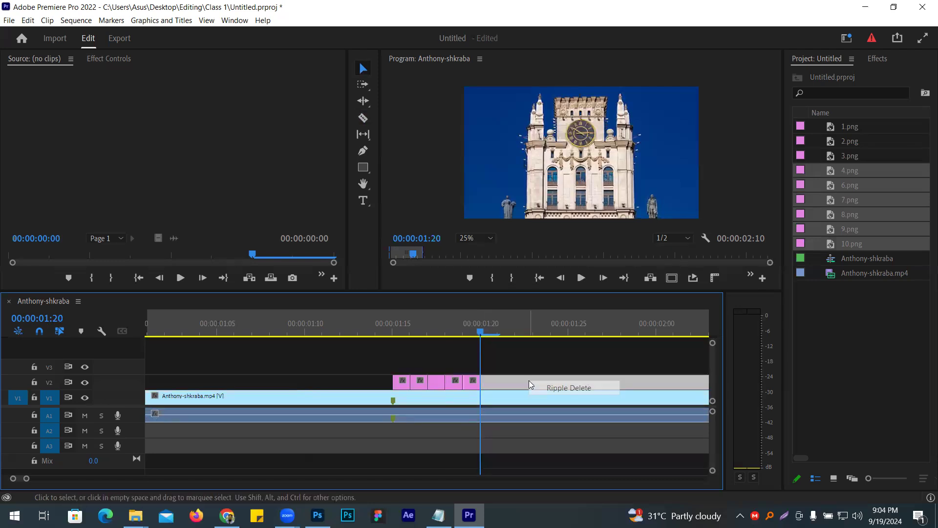
{"action": "left_click", "coordinate": [546, 388]}
- Cut 7.png to one frame at 00:00:01:21, delete its remainder, and ripple delete the gap before 8.png
{"action": "key", "text": "Right"}
{"action": "key", "text": "c"}
{"action": "left_click", "coordinate": [506, 384]}
{"action": "key", "text": "v"}
{"action": "left_click", "coordinate": [512, 384]}
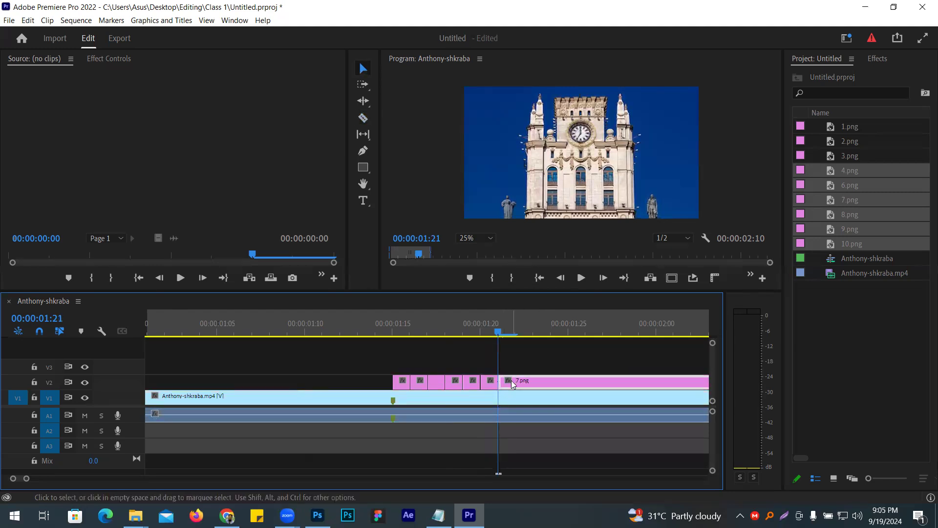
{"action": "key", "text": "Delete"}
{"action": "right_click", "coordinate": [514, 381]}
{"action": "left_click", "coordinate": [528, 389]}
- Cut 8.png to one frame at 00:00:01:22, delete its remainder, and ripple delete the gap before 9.png
{"action": "key", "text": "Right"}
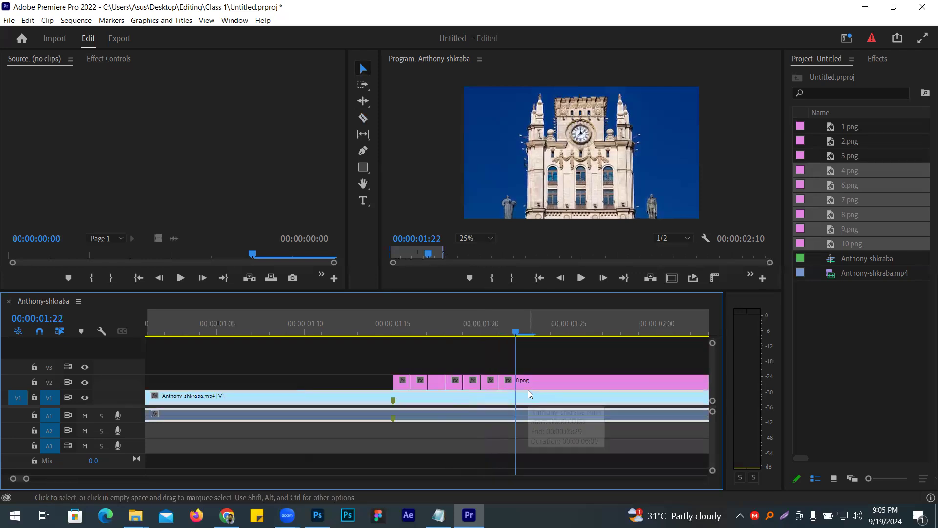
{"action": "key", "text": "c"}
{"action": "left_click", "coordinate": [517, 383]}
{"action": "key", "text": "v"}
{"action": "left_click", "coordinate": [544, 383]}
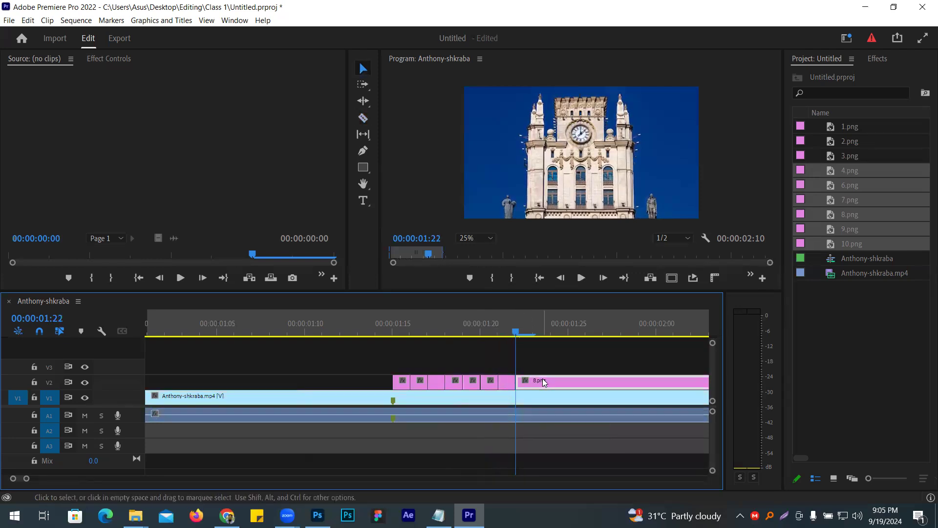
{"action": "key", "text": "Delete"}
{"action": "right_click", "coordinate": [545, 381]}
{"action": "left_click", "coordinate": [554, 385]}
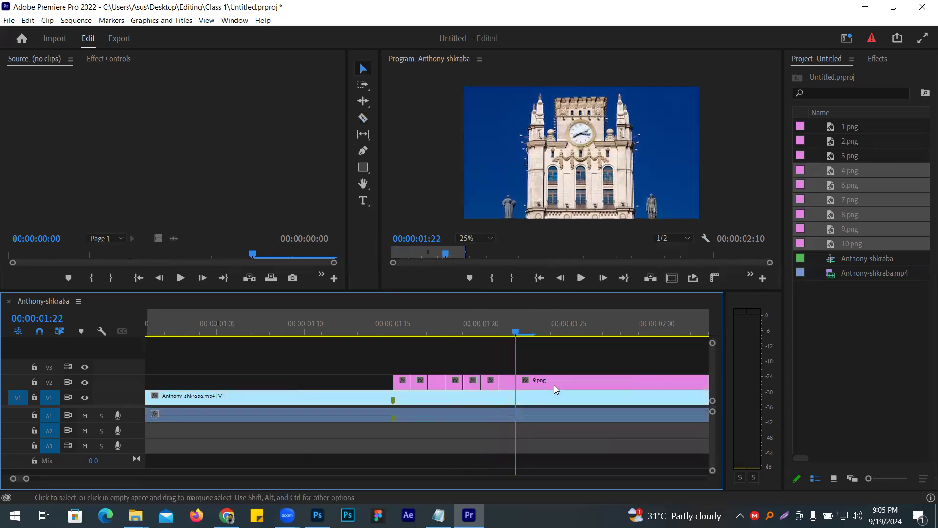
- Cut 9.png to one frame at 00:00:01:23, delete its remainder, and ripple delete the gap before 10.png
{"action": "key", "text": "Right"}
{"action": "key", "text": "c"}
{"action": "left_click", "coordinate": [533, 383]}
{"action": "key", "text": "v"}
{"action": "left_click", "coordinate": [574, 383]}
{"action": "key", "text": "Delete"}
{"action": "right_click", "coordinate": [575, 384]}
{"action": "left_click", "coordinate": [598, 390]}
- Cut 10.png to one frame at 00:00:01:24 and delete its remainder
{"action": "key", "text": "Right"}
{"action": "key", "text": "c"}
{"action": "left_click", "coordinate": [555, 382]}
{"action": "key", "text": "v"}
{"action": "left_click", "coordinate": [577, 380]}
{"action": "key", "text": "Delete"}
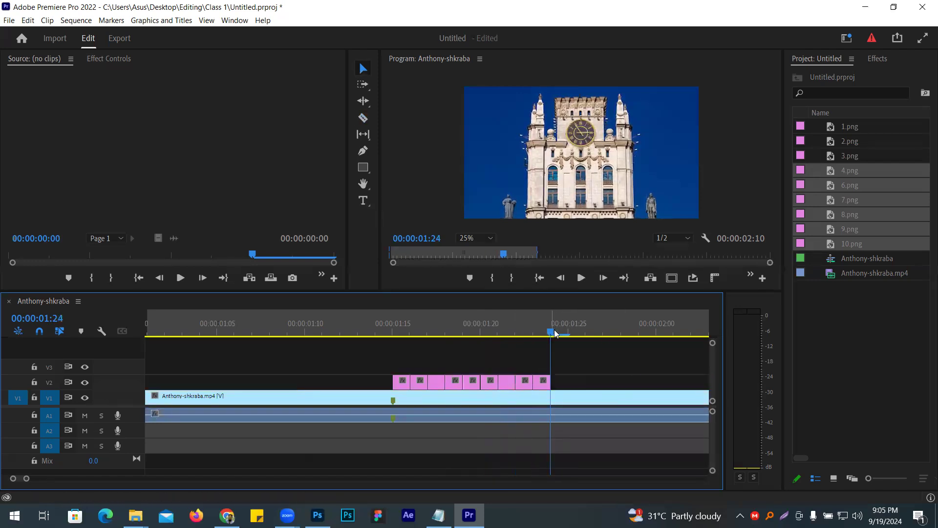
- Move the playhead back to 00:00:00:23, then maximize the Program monitor with its zoom level set to Fit
{"action": "left_click_drag", "start_coordinate": [550, 350], "coordinate": [344, 349]}
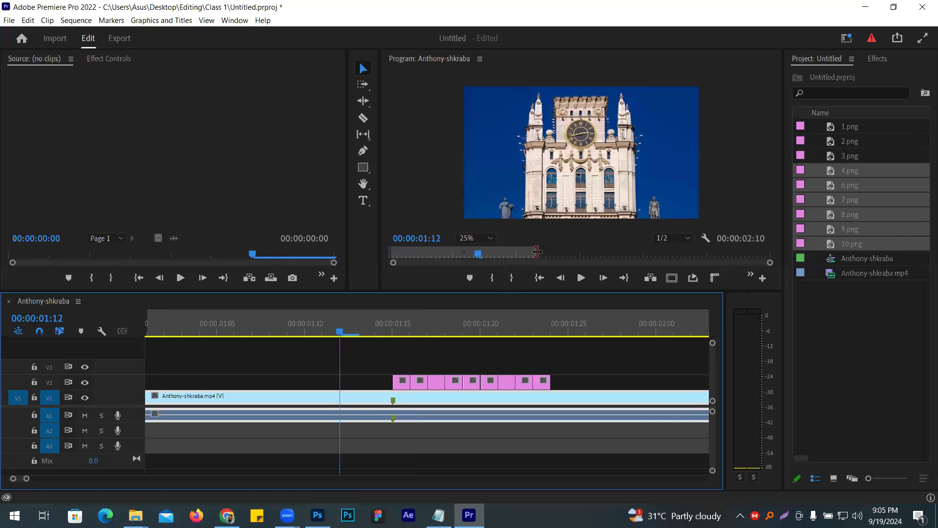
{"action": "left_click_drag", "start_coordinate": [537, 252], "coordinate": [755, 251]}
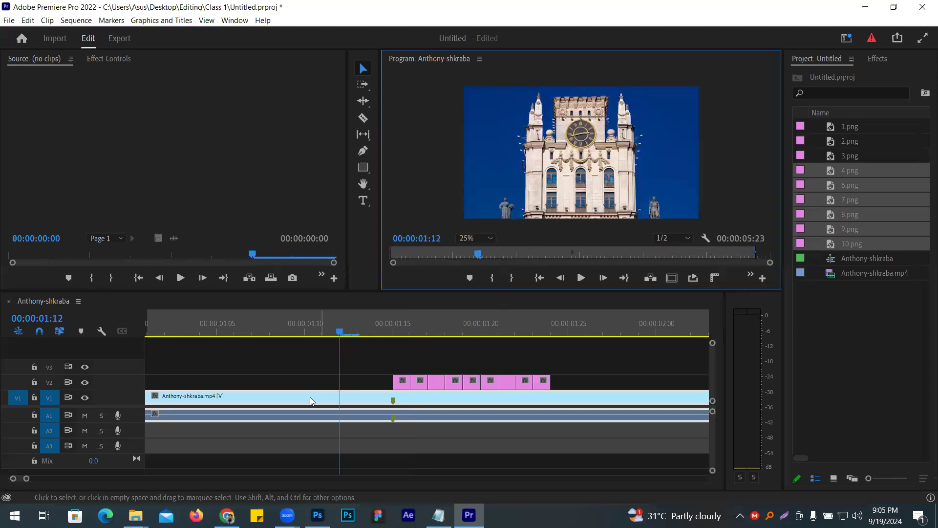
{"action": "left_click_drag", "start_coordinate": [340, 331], "coordinate": [7, 364]}
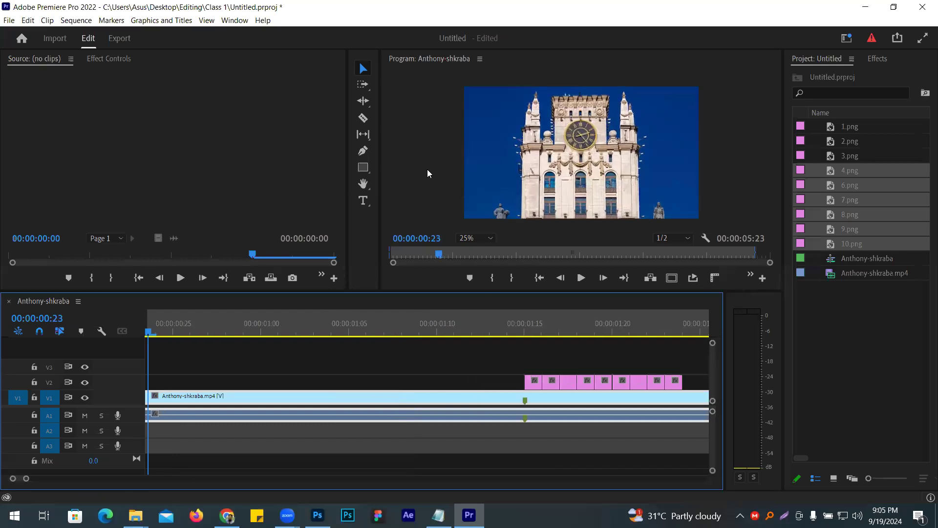
{"action": "key", "text": "grave"}
{"action": "left_click", "coordinate": [119, 436]}
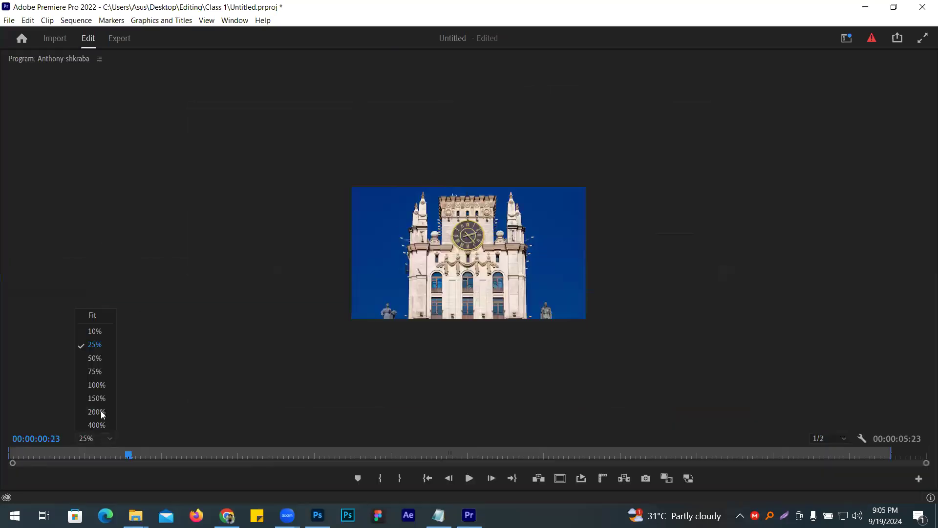
{"action": "left_click", "coordinate": [95, 318]}
- Replay the sequence several times from before the single-frame stills to review the altered clock-tower flicker in the Program monitor
{"action": "key", "text": "space"}
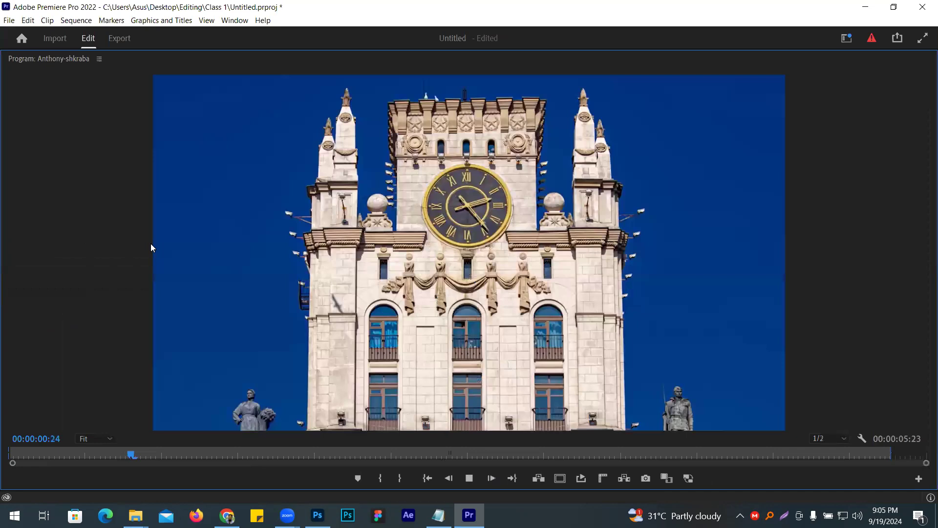
{"action": "key", "text": "space"}
{"action": "left_click_drag", "start_coordinate": [142, 455], "coordinate": [54, 455]}
{"action": "key", "text": "space"}
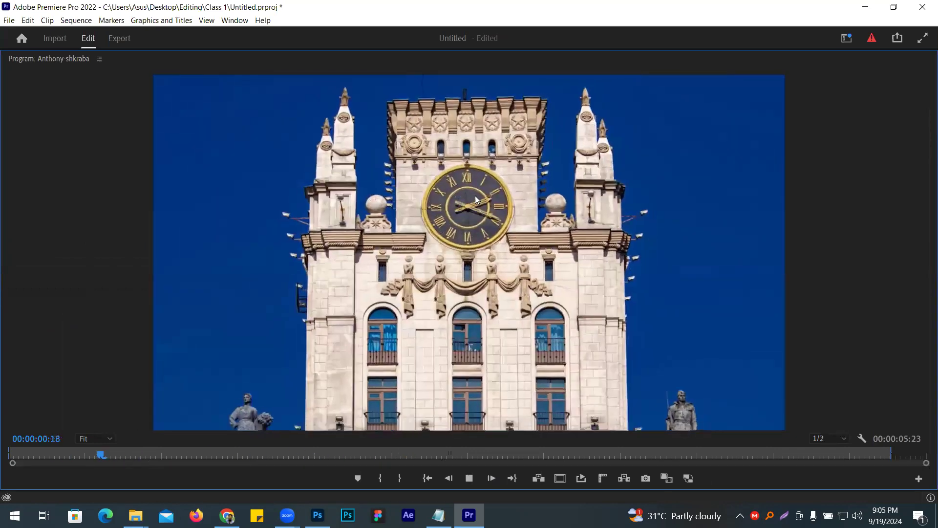
{"action": "key", "text": "space"}
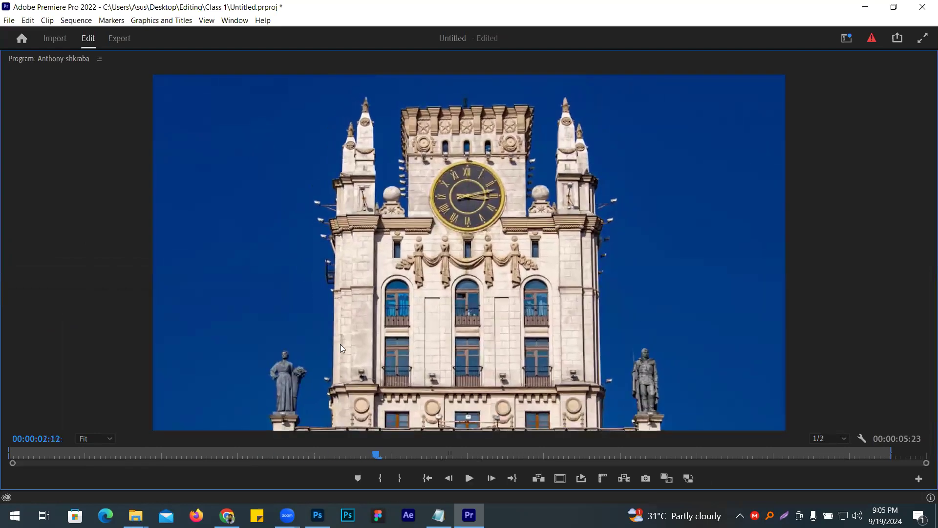
{"action": "left_click_drag", "start_coordinate": [245, 455], "coordinate": [138, 455]}
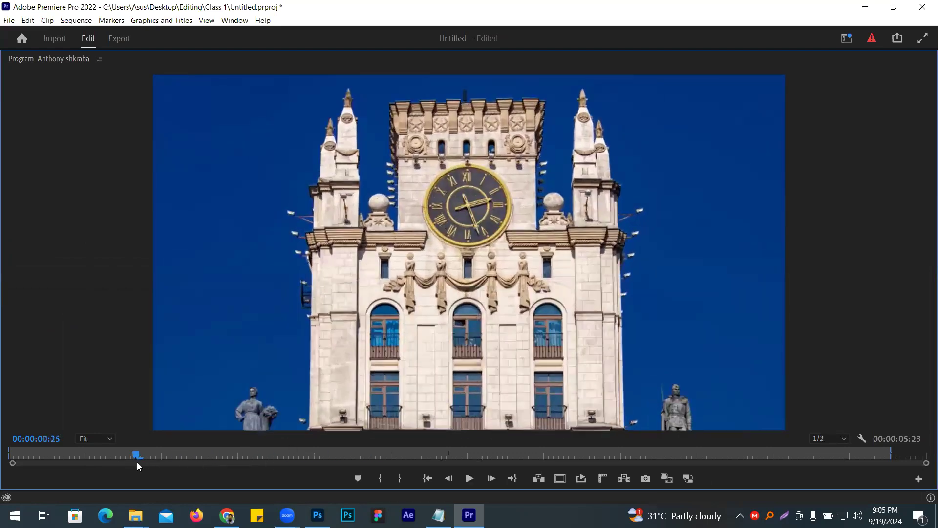
{"action": "key", "text": "space"}
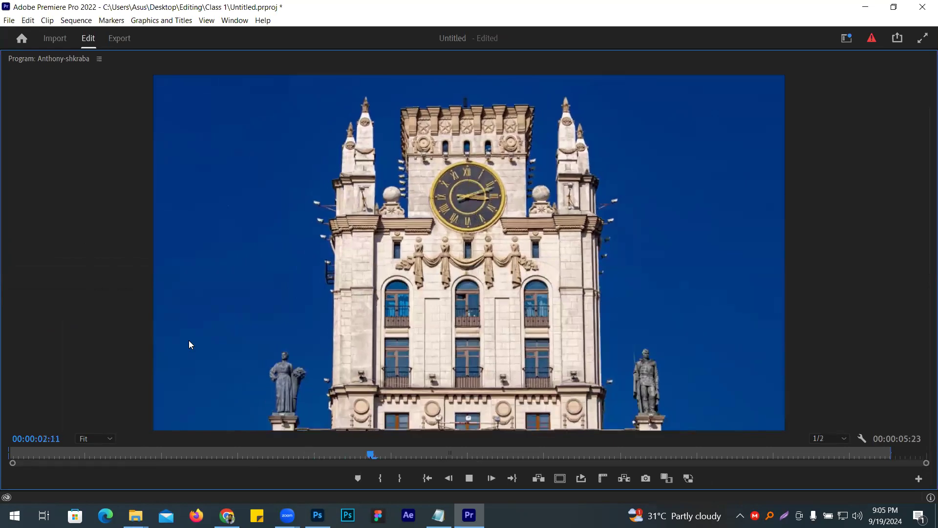
{"action": "key", "text": "space"}
{"action": "left_click_drag", "start_coordinate": [255, 450], "coordinate": [54, 443]}
{"action": "key", "text": "space"}
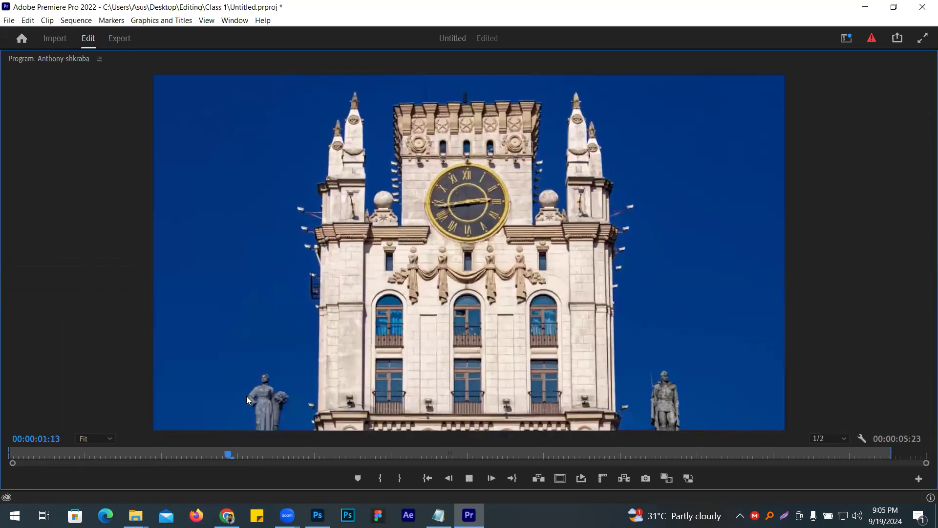
{"action": "key", "text": "space"}
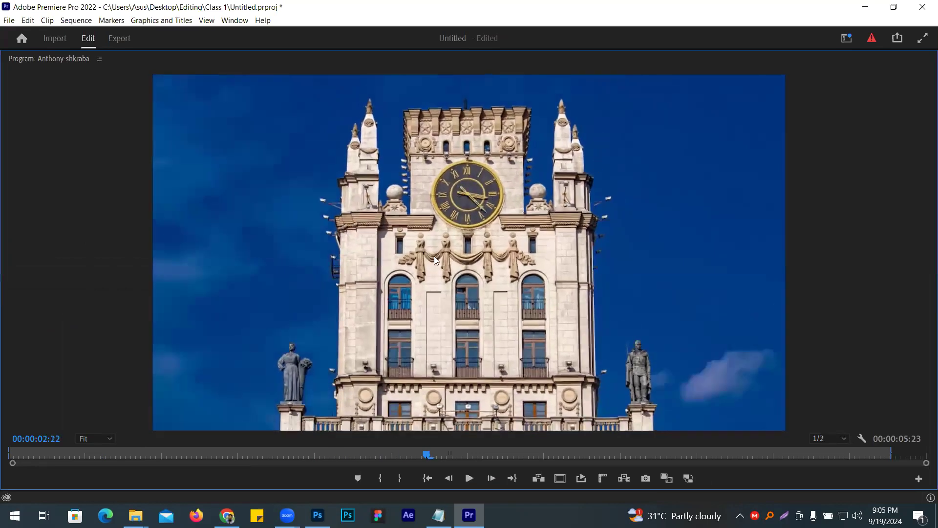
{"action": "left_click_drag", "start_coordinate": [304, 454], "coordinate": [90, 455]}
{"action": "key", "text": "space"}
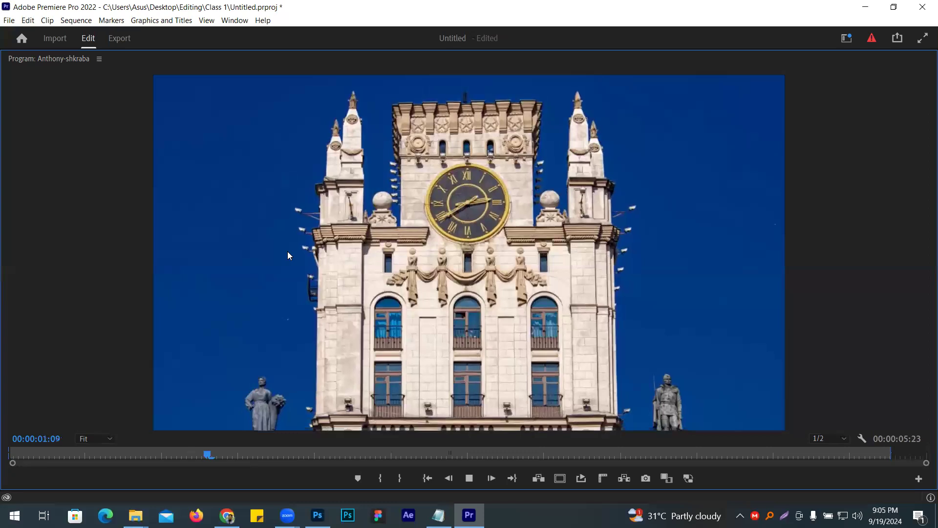
{"action": "key", "text": "space"}
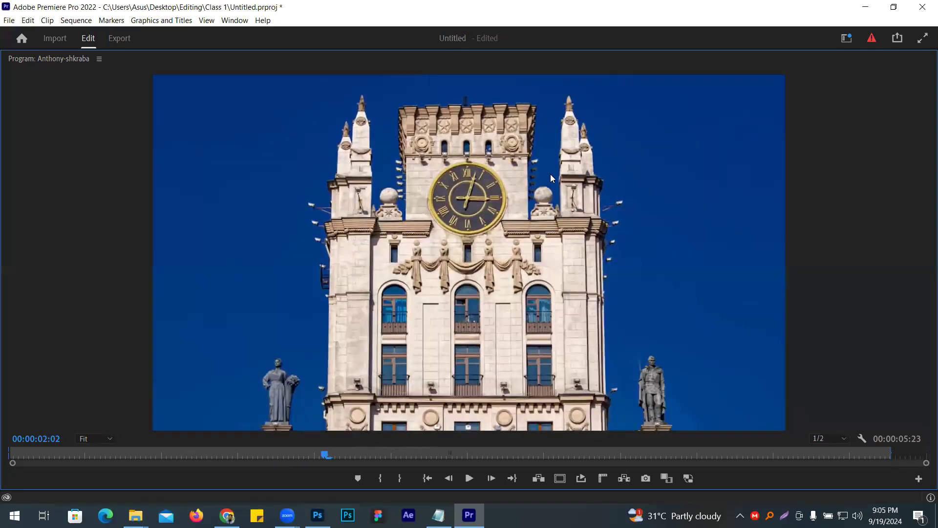
{"action": "left_click_drag", "start_coordinate": [203, 451], "coordinate": [36, 444]}
{"action": "key", "text": "space"}
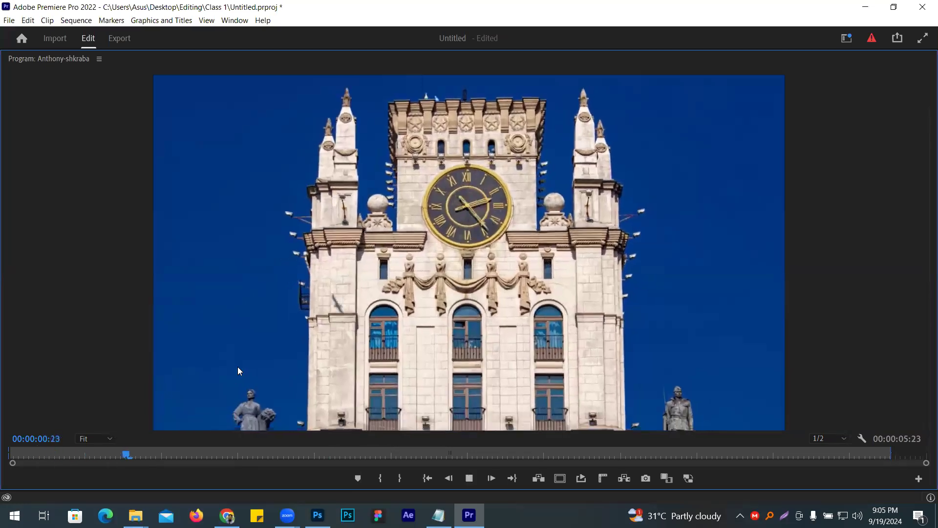
{"action": "key", "text": "space"}
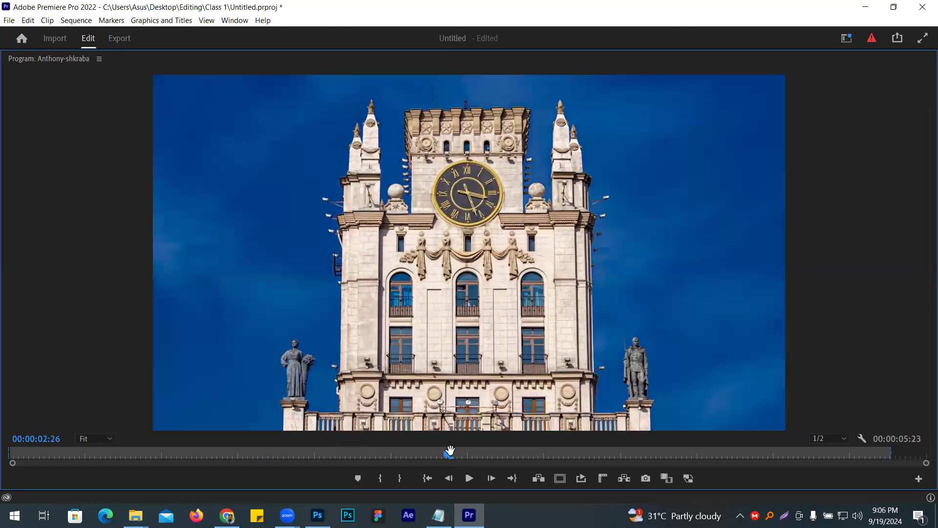
{"action": "left_click_drag", "start_coordinate": [445, 450], "coordinate": [50, 453]}
{"action": "key", "text": "space"}
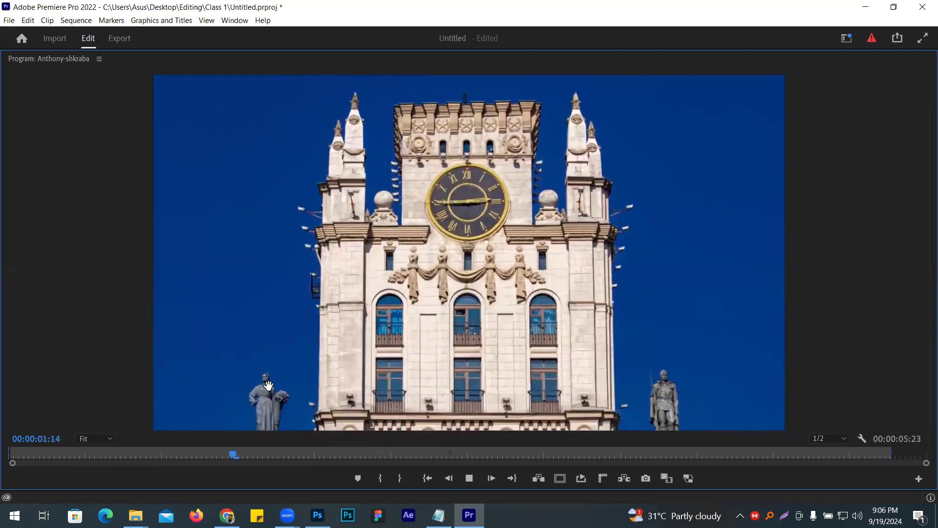
{"action": "key", "text": "space"}
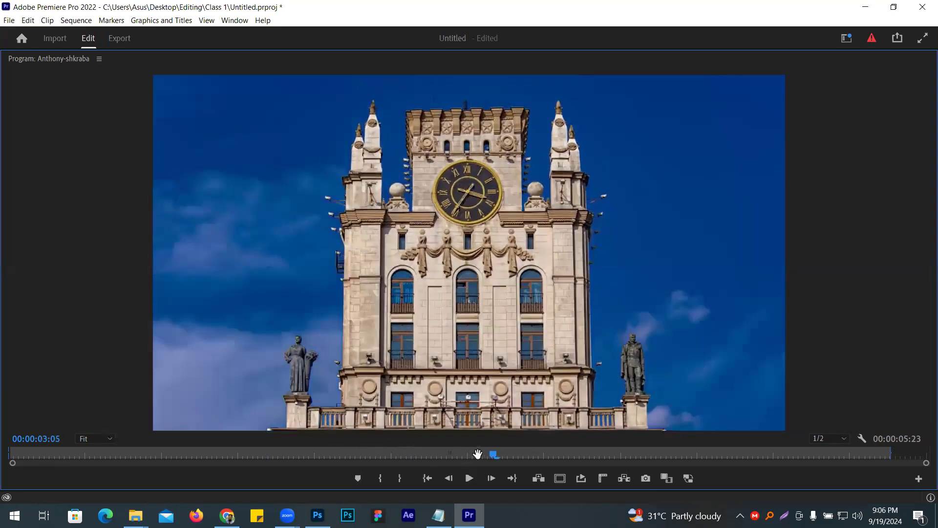
{"action": "left_click_drag", "start_coordinate": [492, 452], "coordinate": [27, 455]}
{"action": "key", "text": "space"}
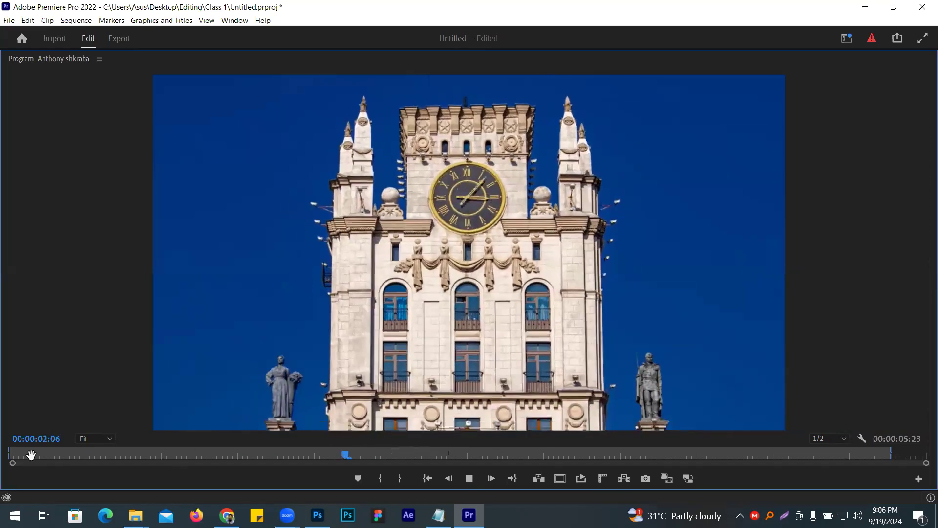
{"action": "key", "text": "space"}
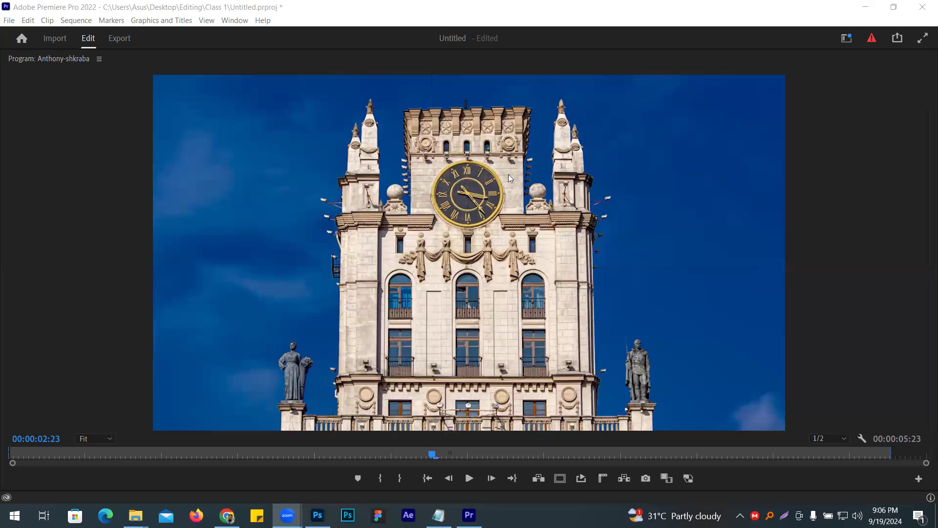
{"action": "left_click", "coordinate": [71, 454]}
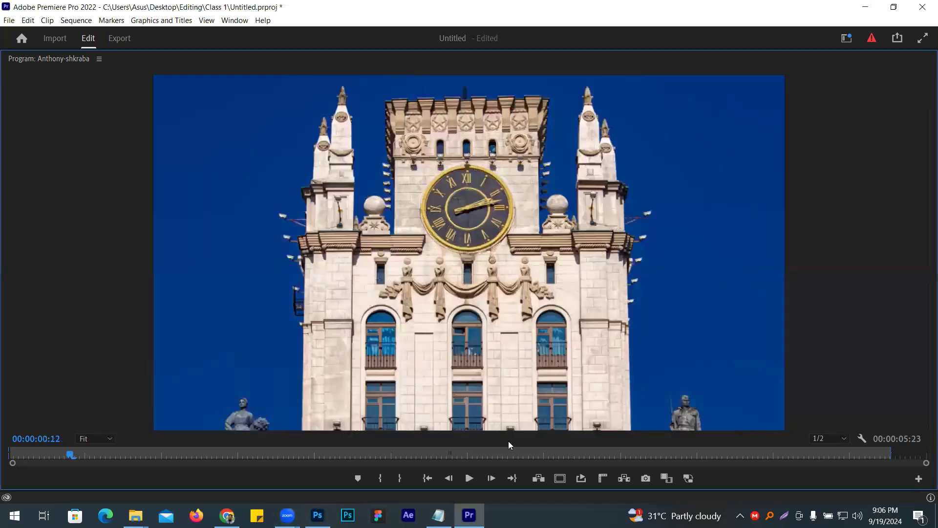
{"action": "left_click", "coordinate": [469, 478]}
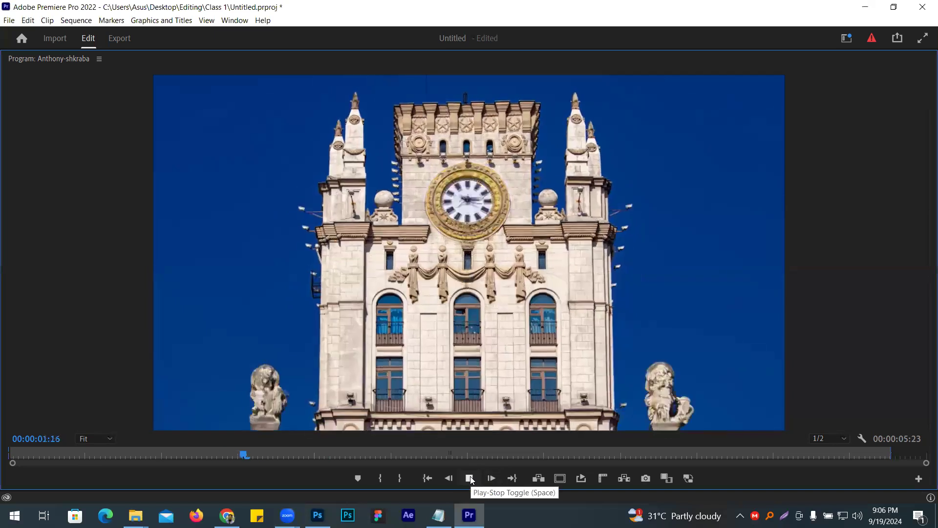
{"action": "left_click", "coordinate": [470, 478]}
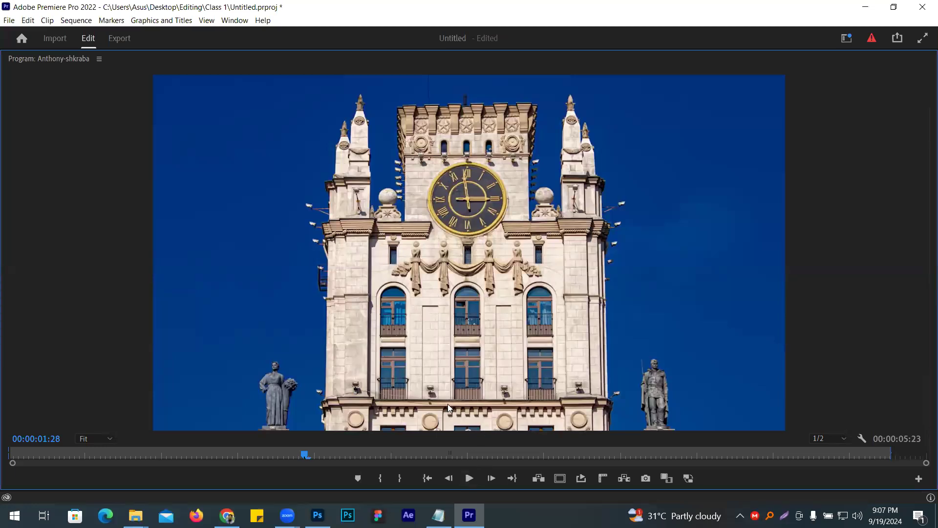
- Restore the Program monitor to its normal size and move the timeline playhead to 00:00:01:16
{"action": "key", "text": "grave"}
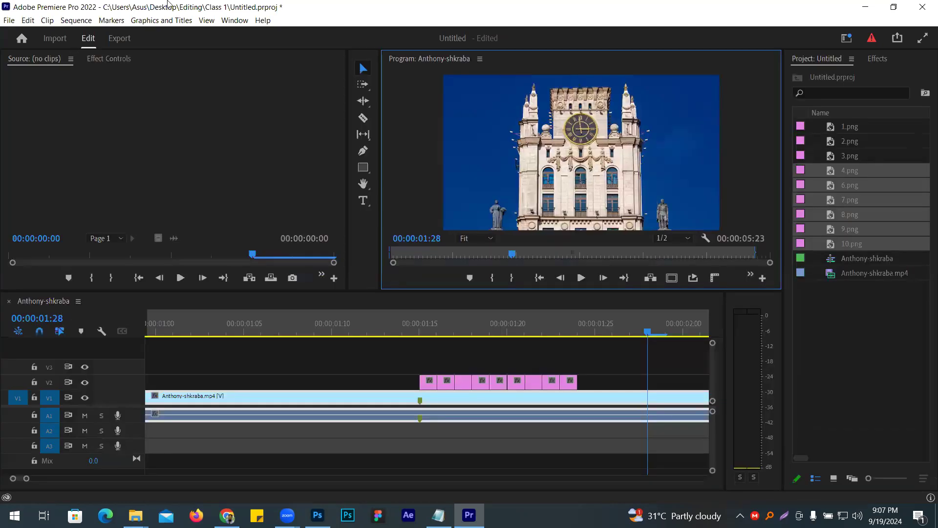
{"action": "left_click", "coordinate": [167, 4]}
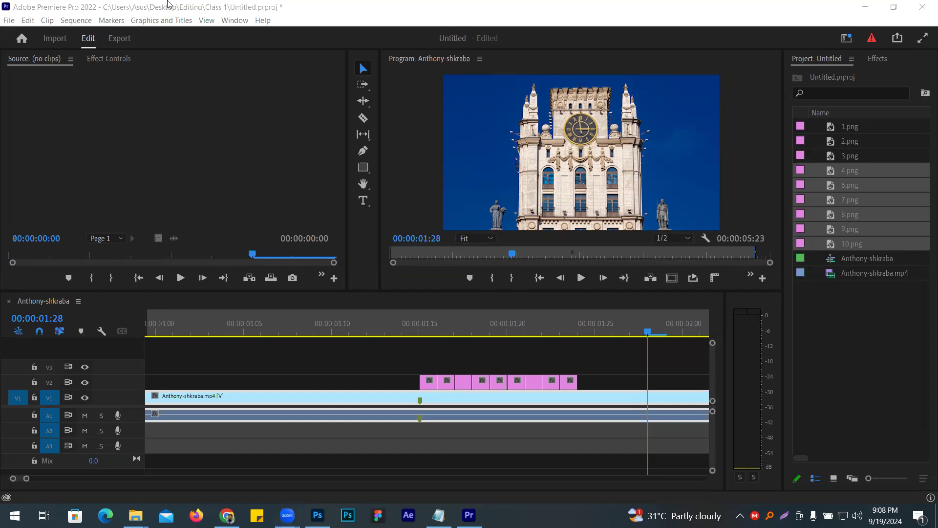
{"action": "left_click", "coordinate": [415, 312]}
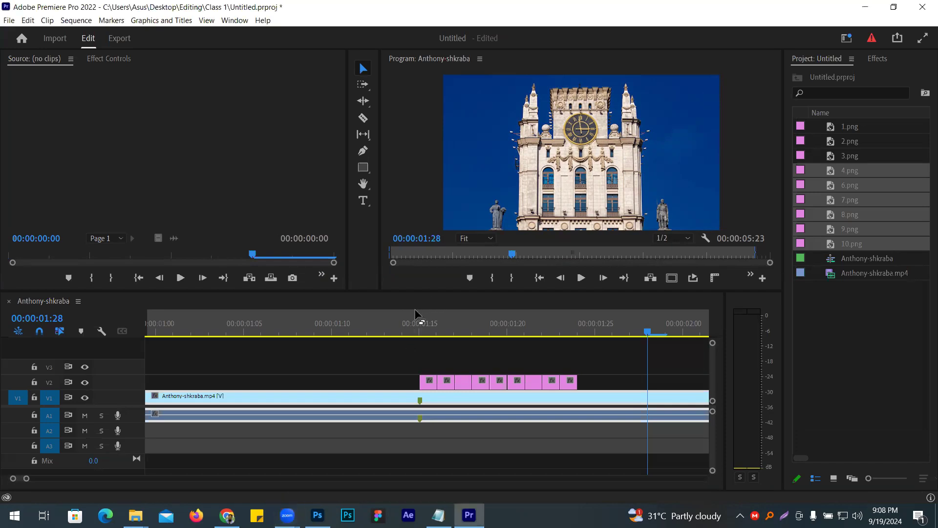
{"action": "left_click", "coordinate": [421, 322]}
{"action": "left_click_drag", "start_coordinate": [429, 344], "coordinate": [450, 335]}
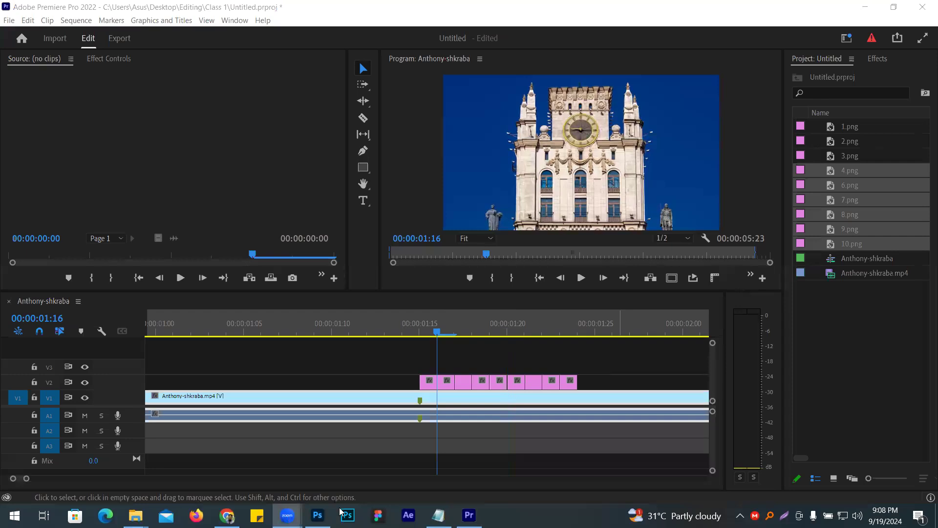
- Switch to Photoshop, reposition and lengthen the floating Actions panel, and close Photoshop
{"action": "mouse_move", "coordinate": [317, 515]}
{"action": "left_click", "coordinate": [309, 453]}
{"action": "left_click_drag", "start_coordinate": [537, 36], "coordinate": [769, 95]}
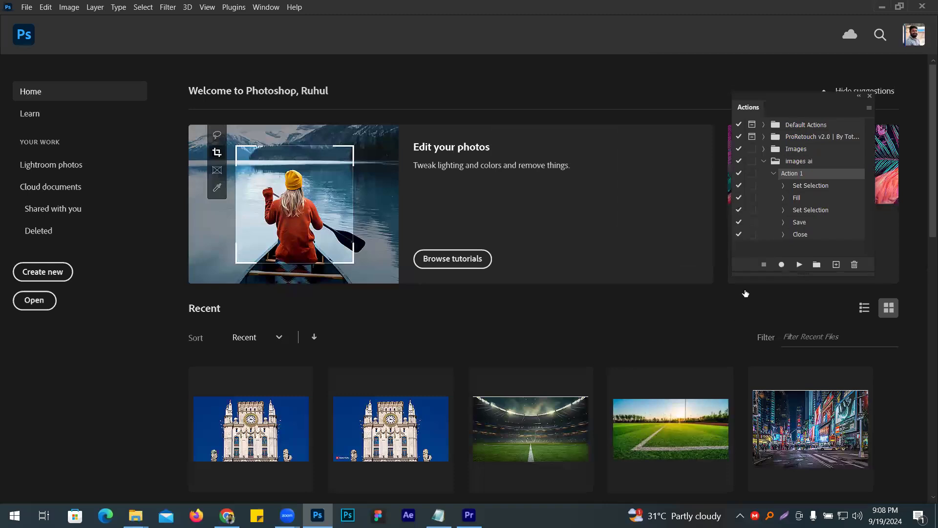
{"action": "left_click_drag", "start_coordinate": [793, 275], "coordinate": [798, 325]}
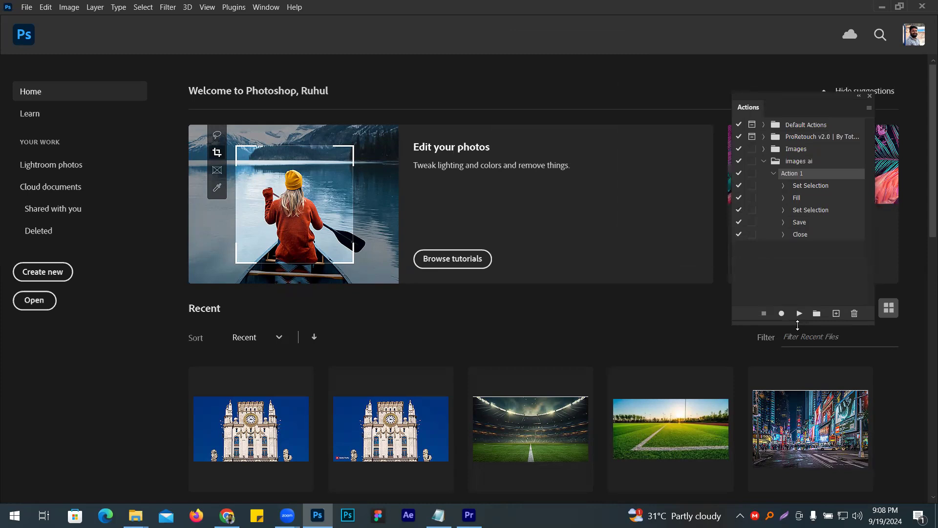
{"action": "left_click", "coordinate": [922, 6]}
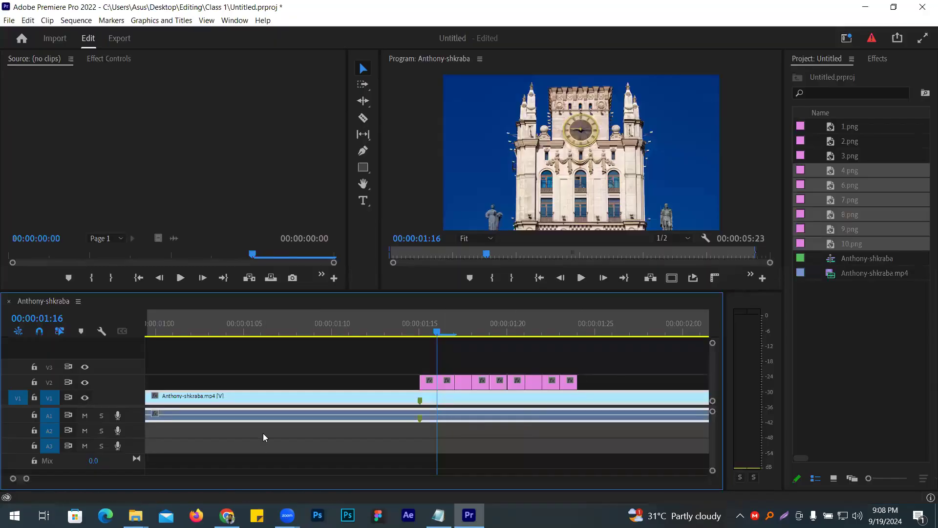
- Switch to Chrome and review the class 4 topics in the "Video editing course outline" document
{"action": "left_click", "coordinate": [227, 515]}
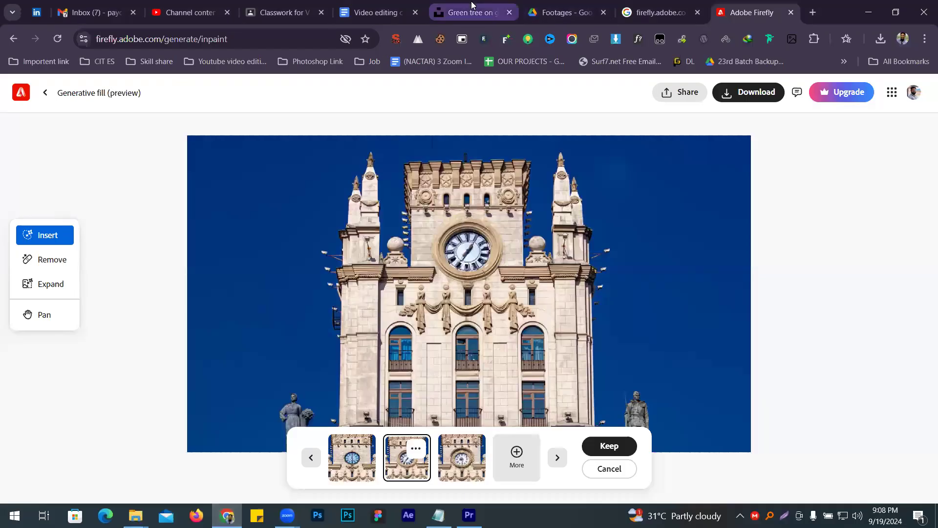
{"action": "left_click", "coordinate": [376, 13]}
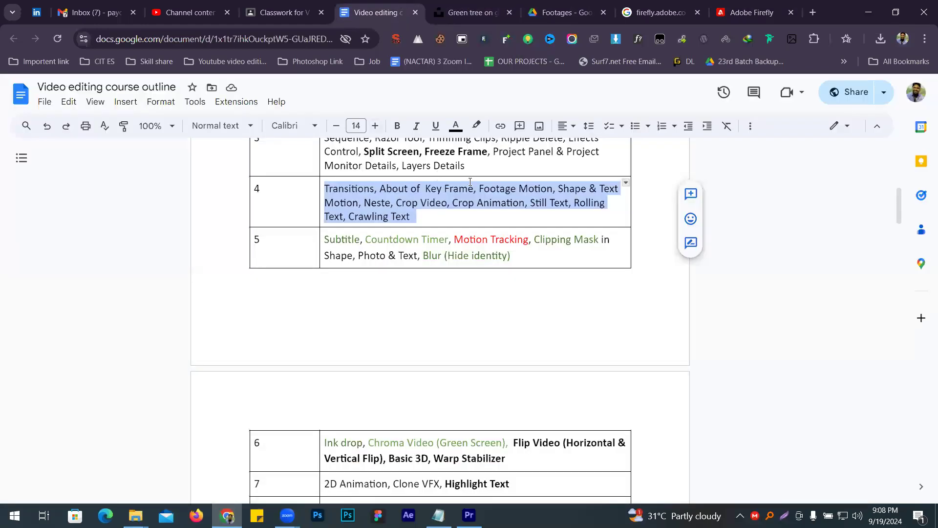
{"action": "left_click", "coordinate": [445, 202]}
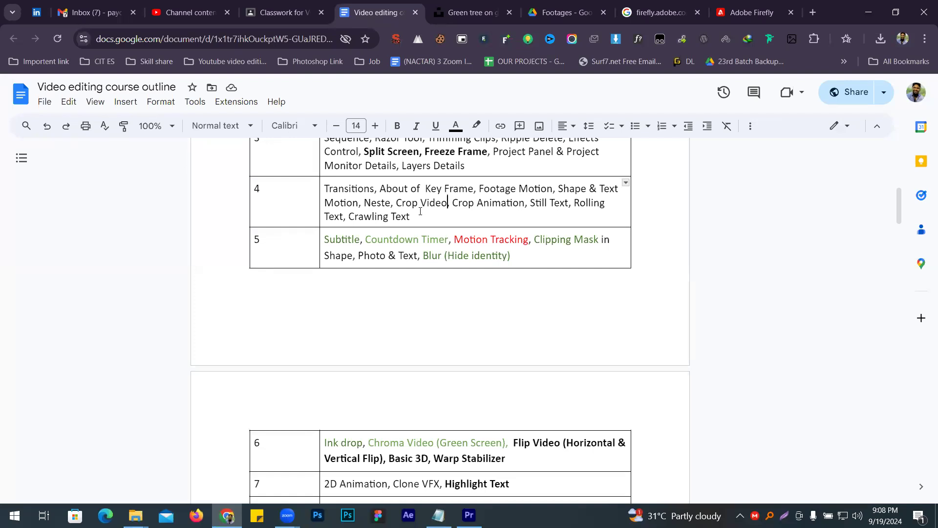
{"action": "scroll", "coordinate": [420, 215], "scroll_direction": "up", "scroll_amount": 3}
{"action": "scroll", "coordinate": [418, 234], "scroll_direction": "down", "scroll_amount": 3}
{"action": "left_click_drag", "start_coordinate": [410, 216], "coordinate": [326, 185]}
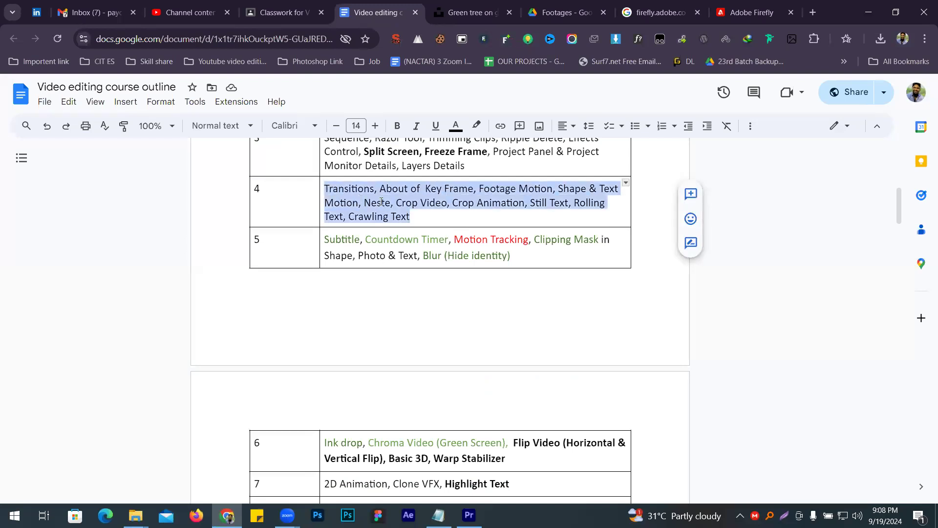
{"action": "left_click", "coordinate": [596, 189]}
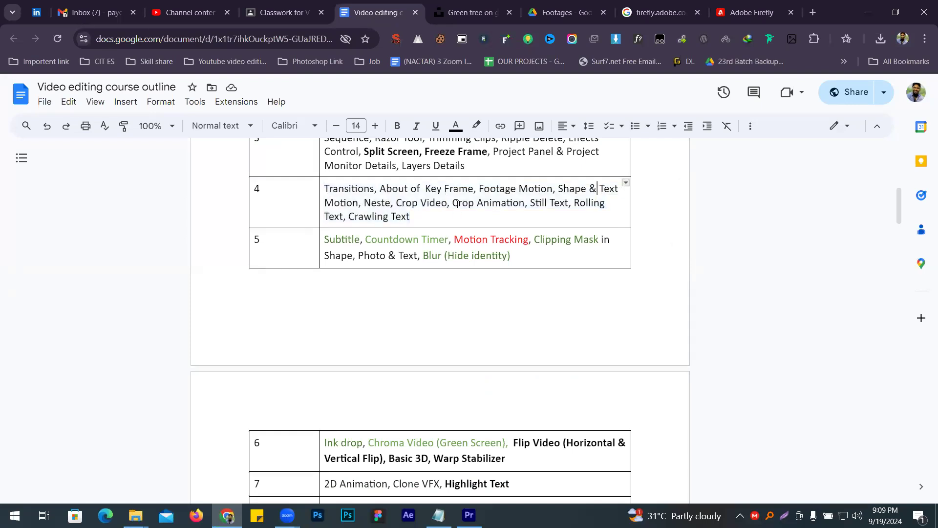
- Review the remaining class 4 text topics and the class 5 topics, highlighting Subtitle, Clipping Mask and Blur (Hide identity)
{"action": "left_click_drag", "start_coordinate": [525, 203], "coordinate": [587, 203]}
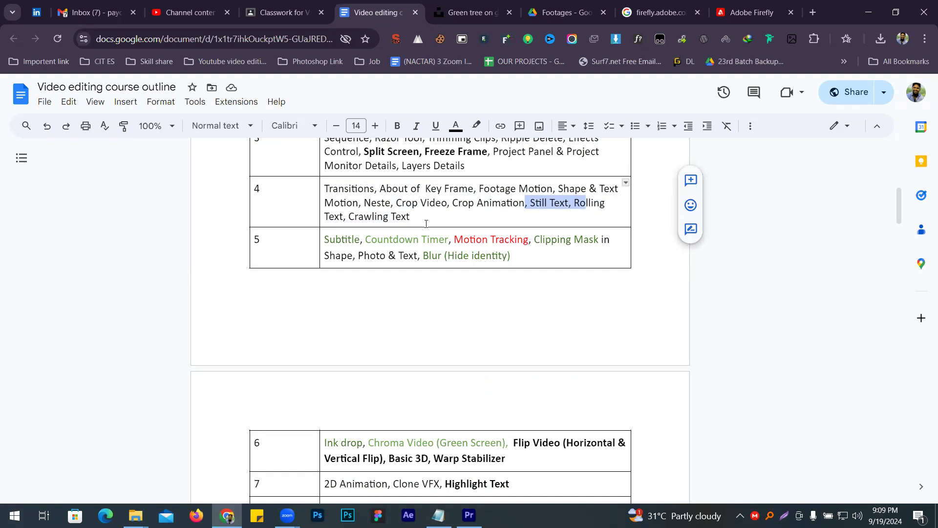
{"action": "double_click", "coordinate": [349, 241]}
{"action": "left_click", "coordinate": [357, 239]}
{"action": "left_click_drag", "start_coordinate": [360, 239], "coordinate": [325, 239]}
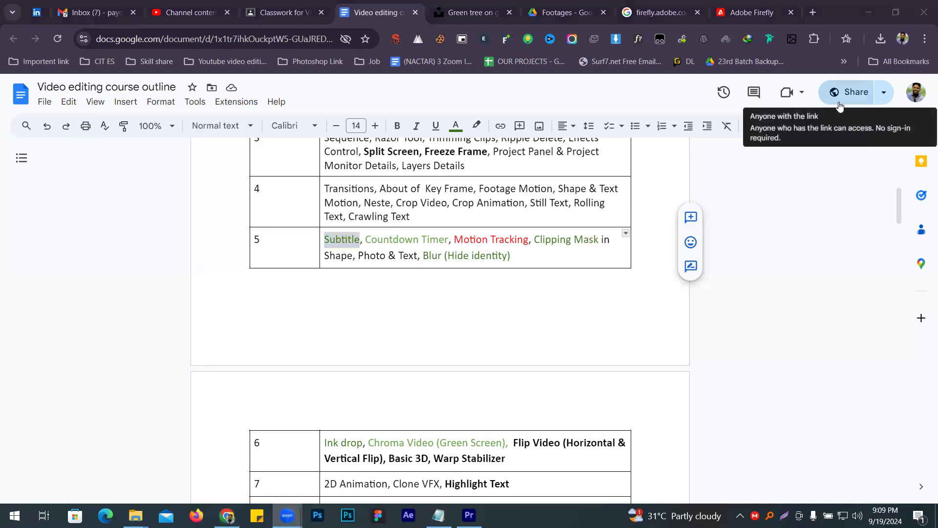
{"action": "double_click", "coordinate": [332, 242]}
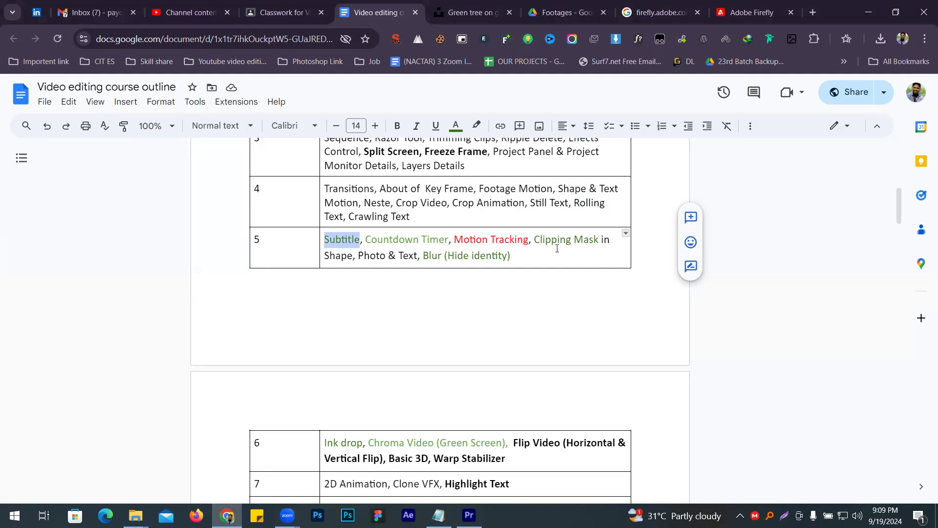
{"action": "left_click_drag", "start_coordinate": [534, 239], "coordinate": [599, 239]}
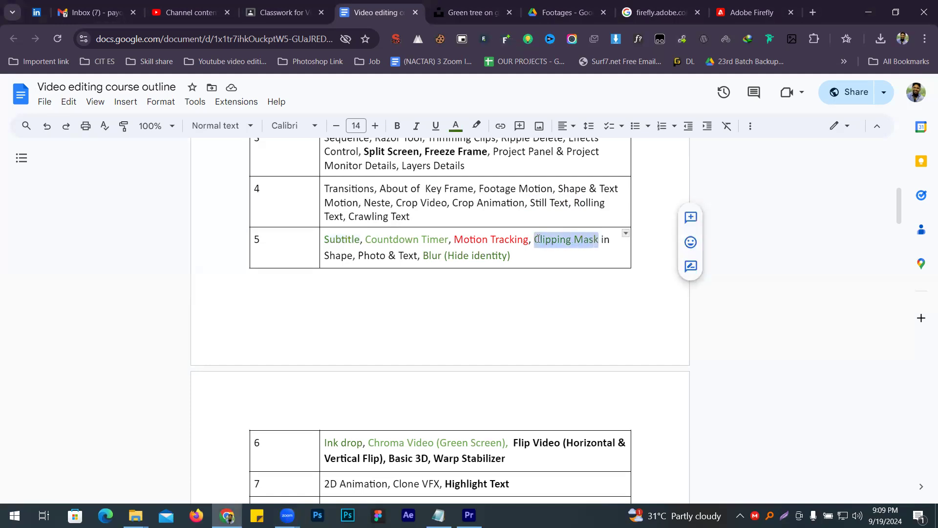
{"action": "left_click_drag", "start_coordinate": [421, 255], "coordinate": [514, 255]}
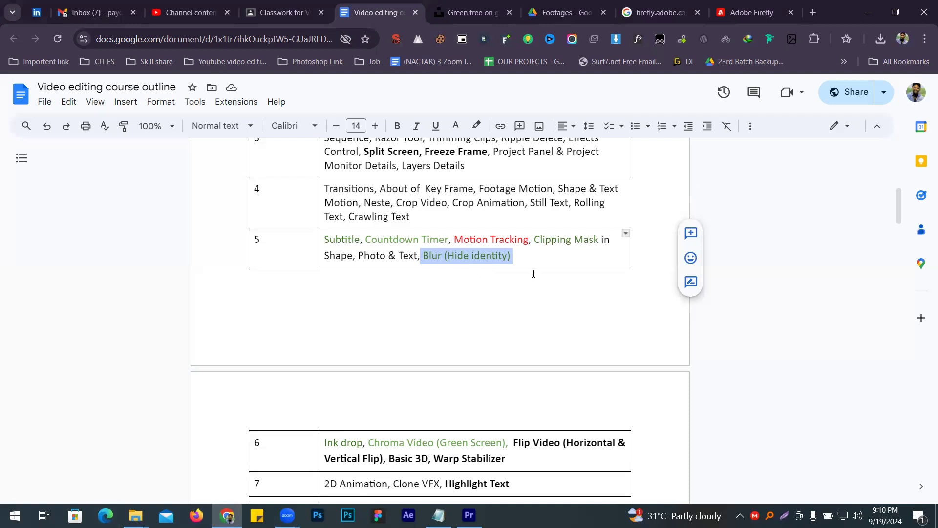
{"action": "left_click_drag", "start_coordinate": [535, 239], "coordinate": [600, 241]}
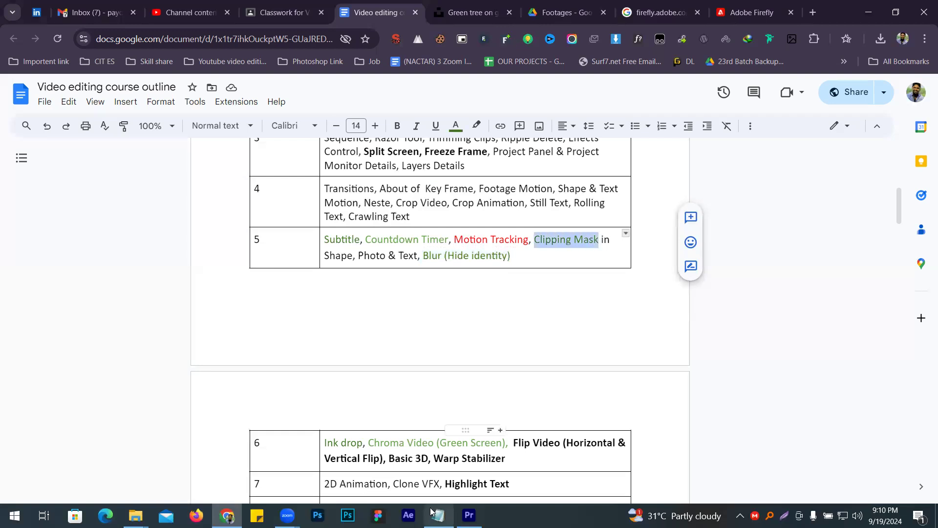
- Switch to Premiere Pro and delete all the PNG stills, the Anthony-shkraba sequence and Anthony-shkraba.mp4 from the project
{"action": "key", "text": "alt+Tab"}
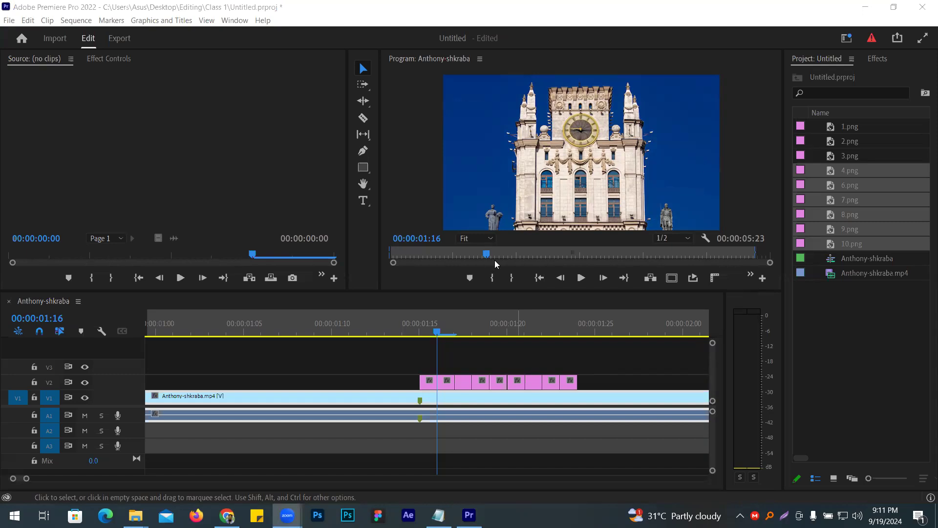
{"action": "left_click", "coordinate": [443, 254]}
{"action": "mouse_move", "coordinate": [444, 254]}
{"action": "left_mouse_down"}
{"action": "mouse_move", "coordinate": [504, 258]}
{"action": "mouse_move", "coordinate": [449, 256]}
{"action": "left_mouse_up"}
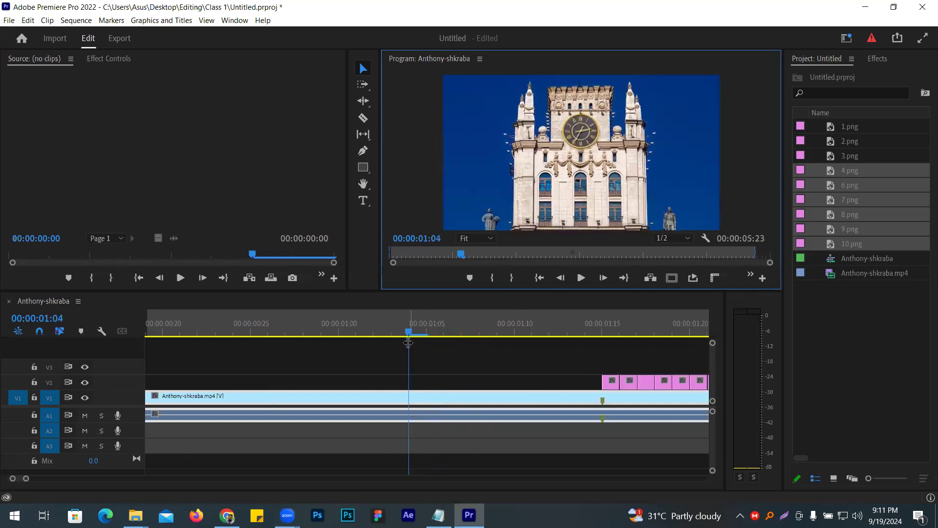
{"action": "left_click", "coordinate": [405, 357]}
{"action": "left_click_drag", "start_coordinate": [410, 354], "coordinate": [70, 340]}
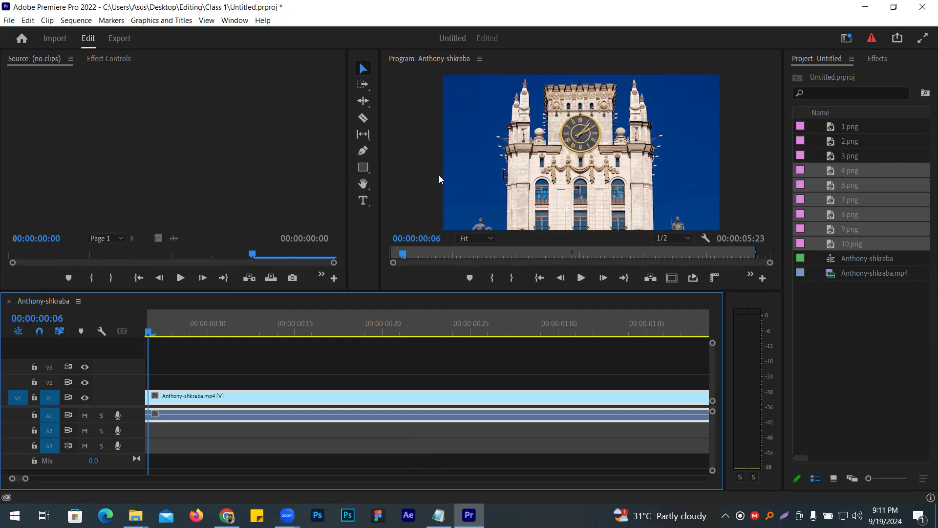
{"action": "left_click_drag", "start_coordinate": [858, 341], "coordinate": [793, 119]}
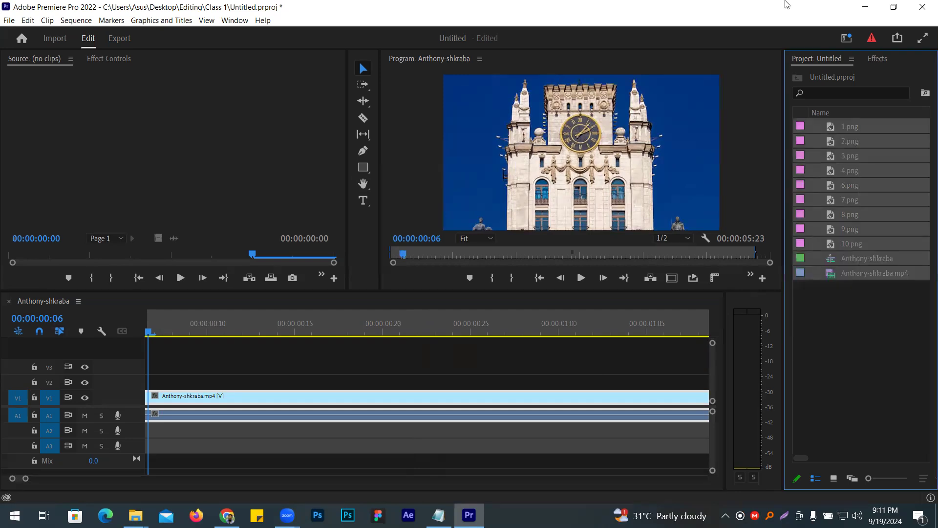
{"action": "key", "text": "Delete"}
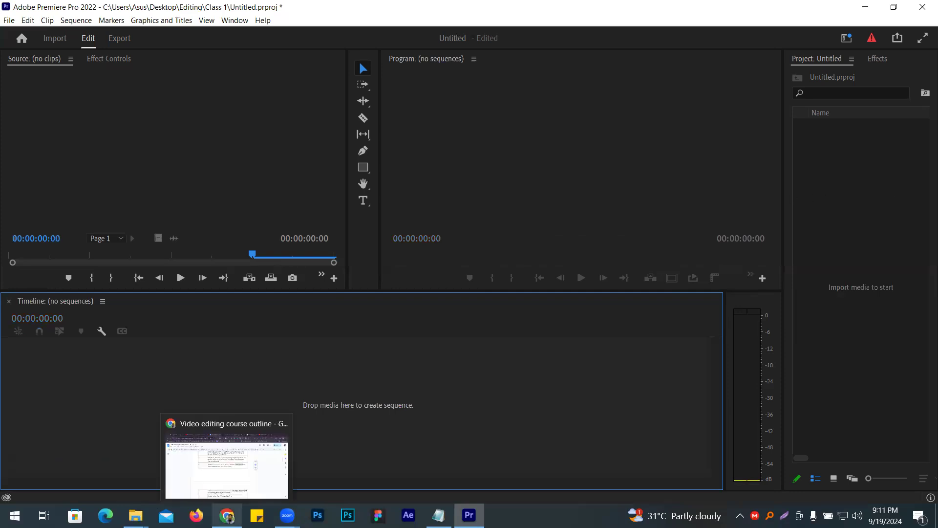
- Switch back to the course outline in Chrome and highlight the word "Mask" in the class 5 Clipping Mask topic
{"action": "mouse_move", "coordinate": [438, 516]}
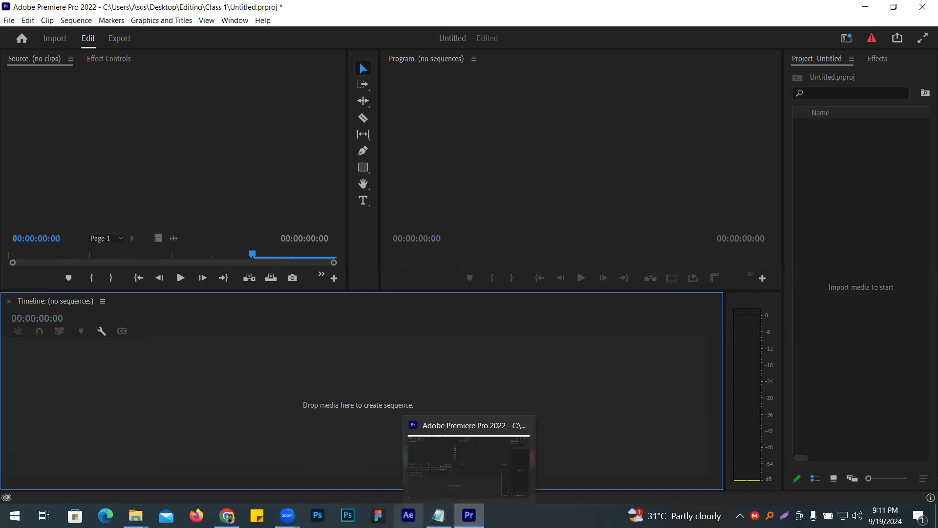
{"action": "left_click", "coordinate": [227, 515]}
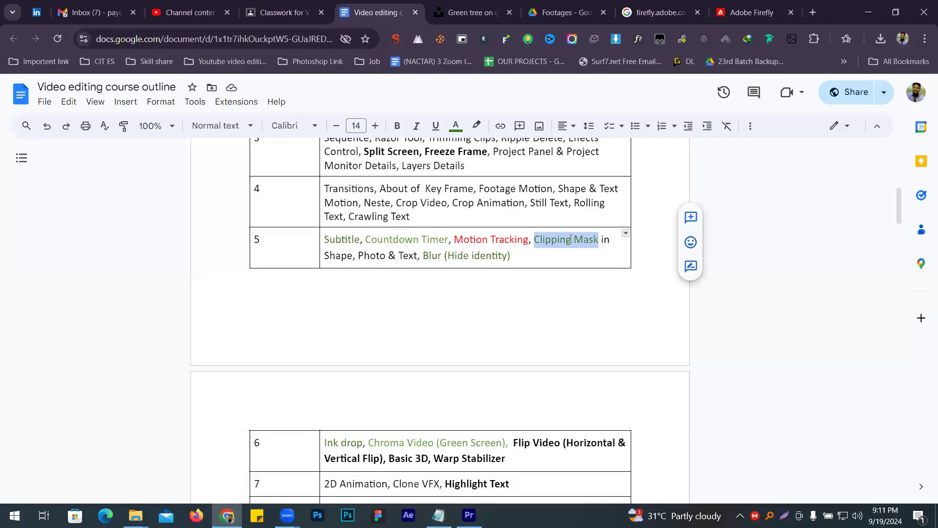
{"action": "double_click", "coordinate": [587, 241]}
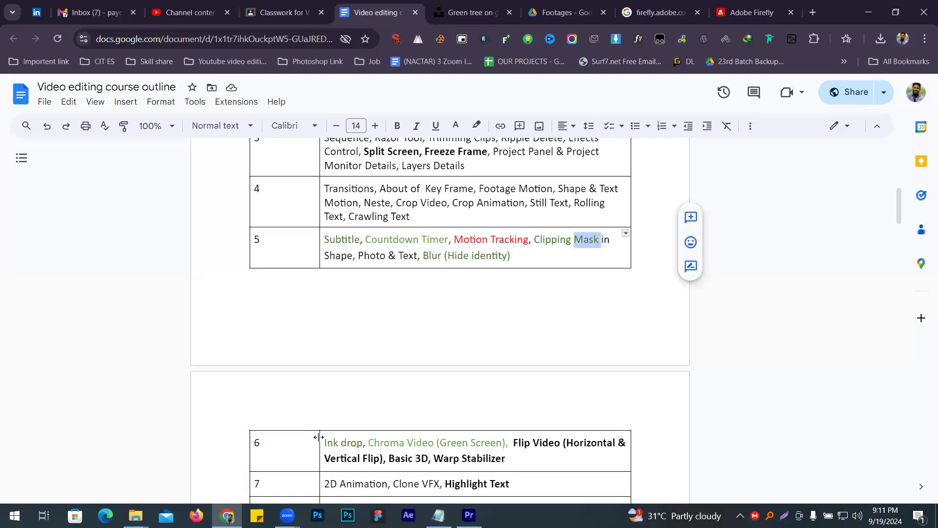
- Switch to Photoshop and create a new blank square document with a white background
{"action": "left_click", "coordinate": [287, 515]}
{"action": "left_click", "coordinate": [317, 515]}
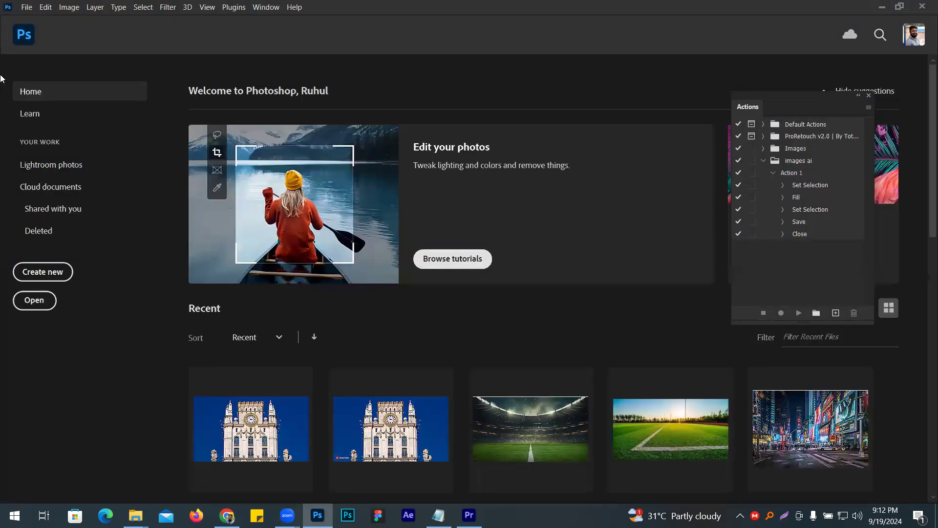
{"action": "left_click", "coordinate": [26, 7]}
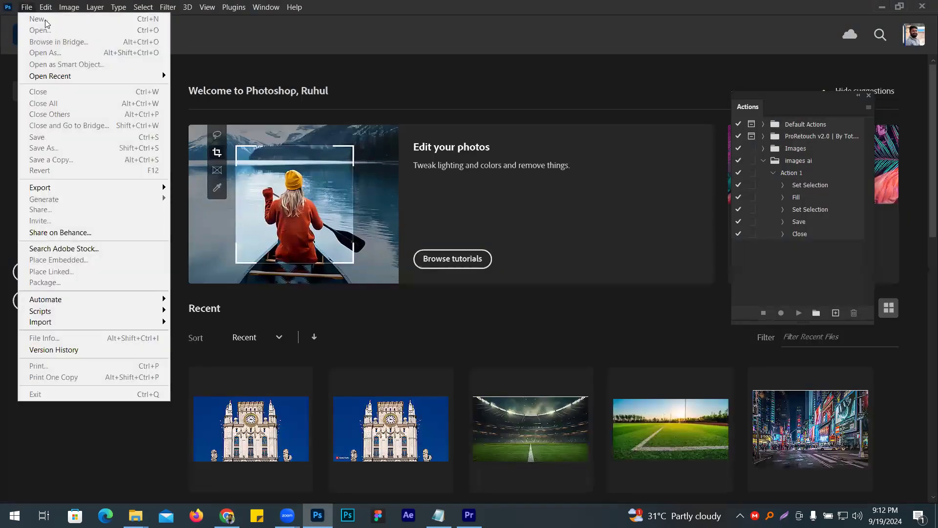
{"action": "left_click", "coordinate": [467, 88]}
{"action": "left_click", "coordinate": [29, 7]}
{"action": "left_click", "coordinate": [46, 20]}
{"action": "left_click", "coordinate": [749, 456]}
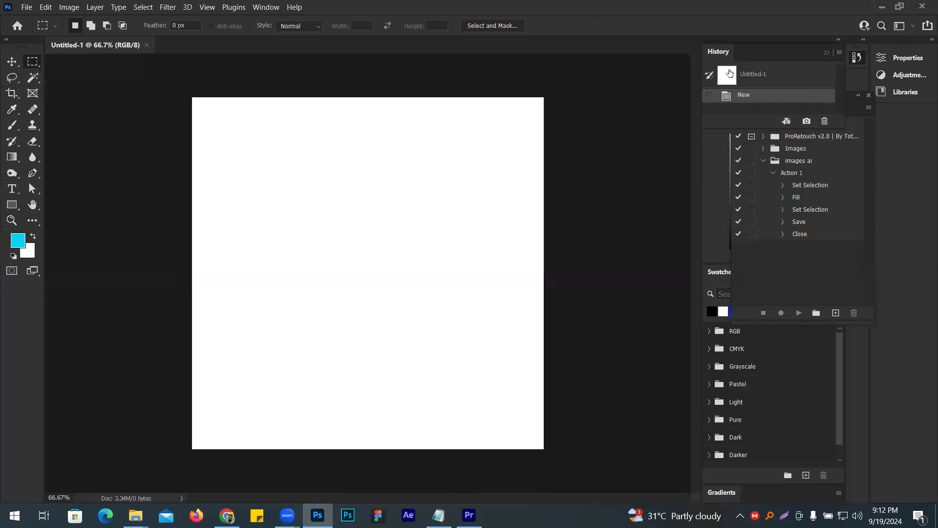
- Close the History, Color, Swatches, Gradients and floating Actions panel groups to clear the workspace around the canvas
{"action": "right_click", "coordinate": [717, 57]}
{"action": "left_click", "coordinate": [728, 64]}
{"action": "right_click", "coordinate": [741, 54]}
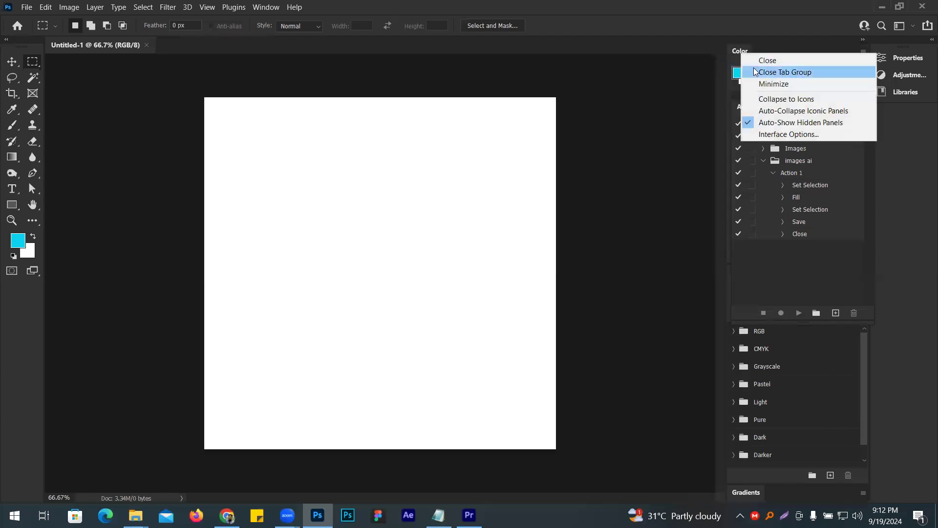
{"action": "left_click", "coordinate": [755, 71]}
{"action": "right_click", "coordinate": [747, 52]}
{"action": "left_click", "coordinate": [762, 73]}
{"action": "right_click", "coordinate": [756, 104]}
{"action": "left_click", "coordinate": [773, 126]}
{"action": "right_click", "coordinate": [770, 55]}
{"action": "left_click", "coordinate": [794, 69]}
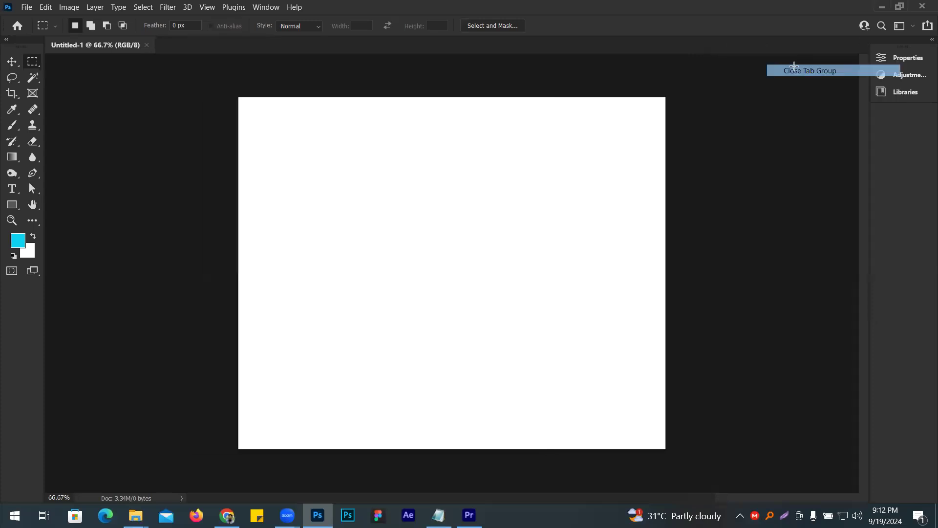
- Show the Layers panel and place it in the empty area between the toolbox and the canvas
{"action": "left_click", "coordinate": [264, 7]}
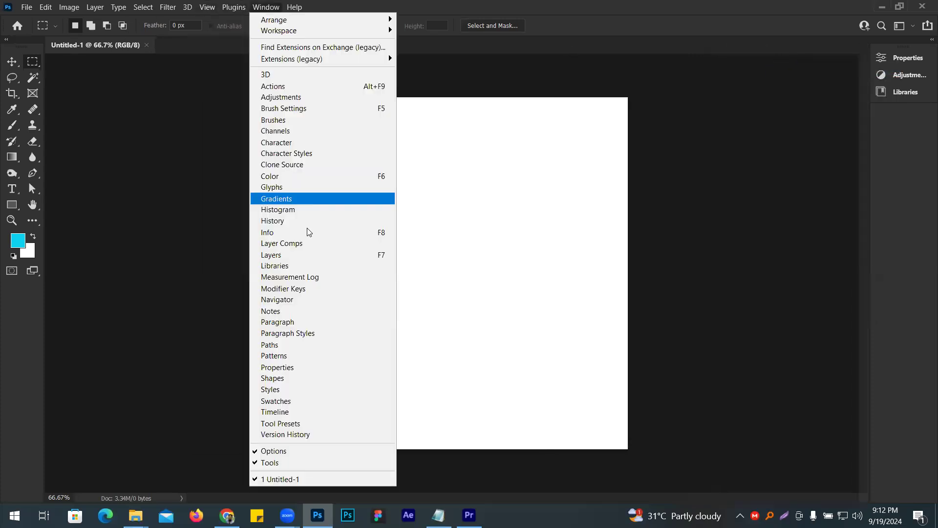
{"action": "left_click", "coordinate": [278, 255]}
{"action": "left_click_drag", "start_coordinate": [94, 222], "coordinate": [149, 100]}
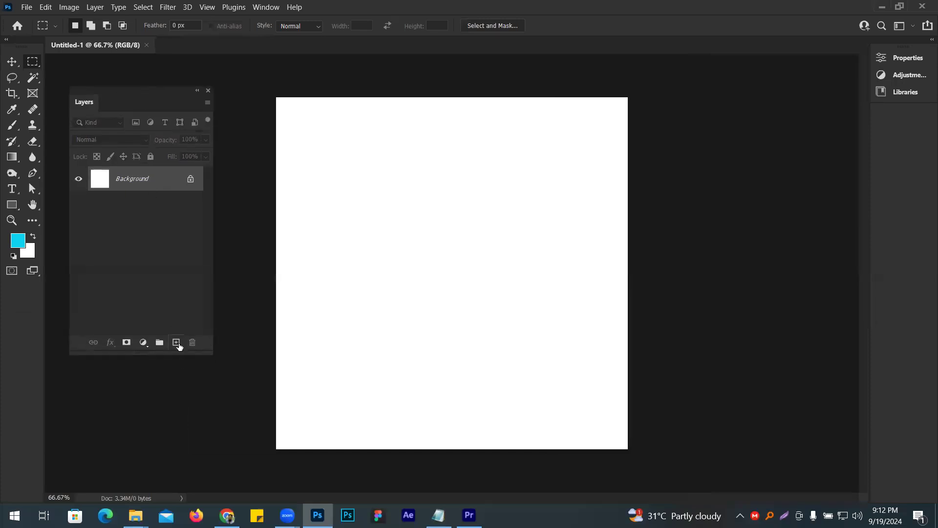
- Add a new layer, draw a large, nearly circular elliptical selection mid-canvas, fill it with the cyan foreground colour and deselect
{"action": "left_click", "coordinate": [176, 342]}
{"action": "right_click", "coordinate": [32, 63]}
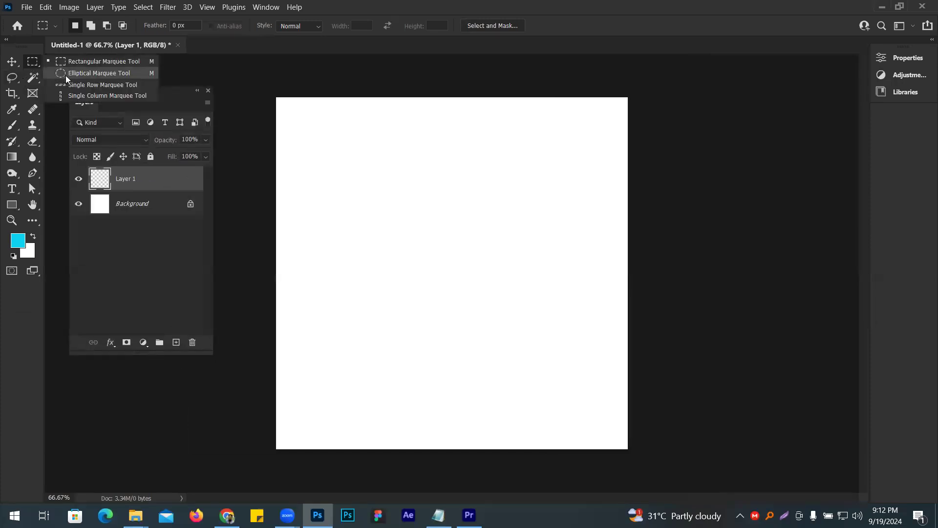
{"action": "left_click", "coordinate": [67, 79]}
{"action": "left_click_drag", "start_coordinate": [346, 161], "coordinate": [575, 380]}
{"action": "key", "text": "alt+BackSpace"}
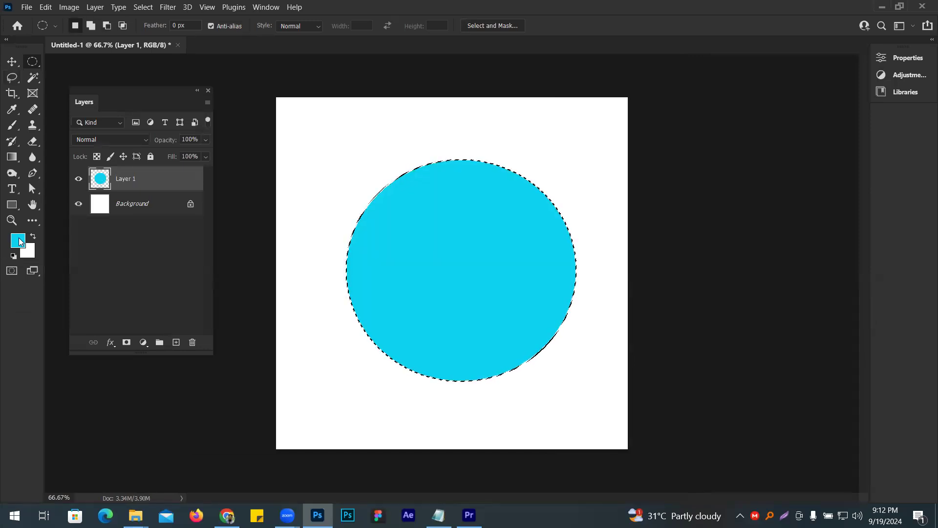
{"action": "key", "text": "ctrl+d"}
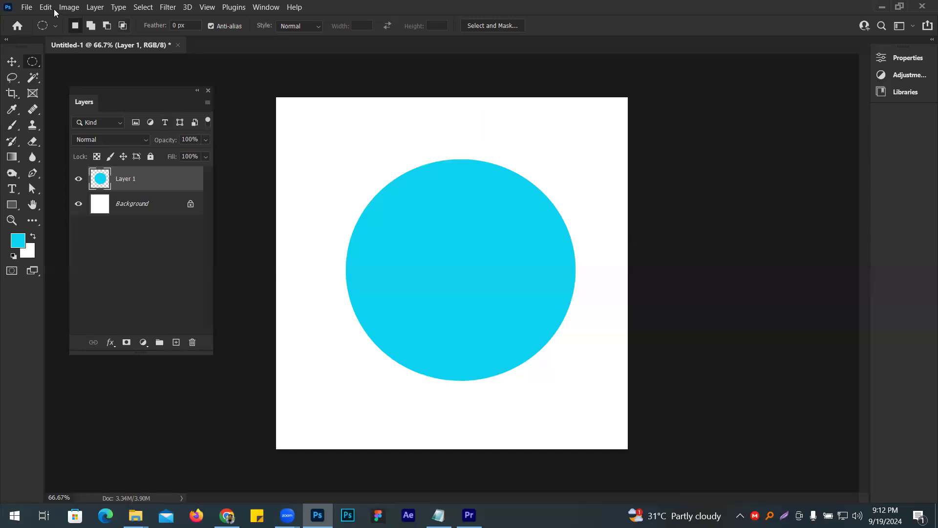
- Place 1.png from the Final image folder as an embedded image, scale it to about 69% and position it over the circle
{"action": "left_click", "coordinate": [26, 8]}
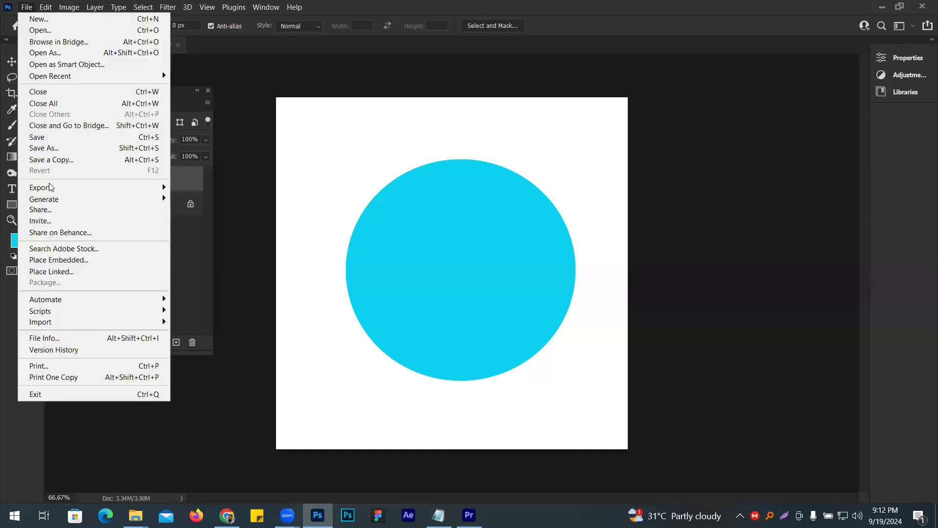
{"action": "left_click", "coordinate": [81, 260]}
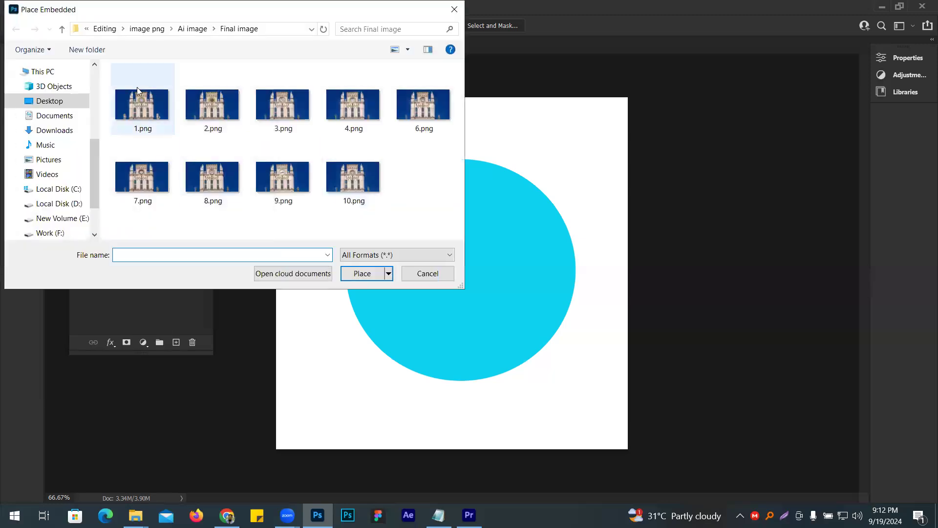
{"action": "double_click", "coordinate": [122, 107]}
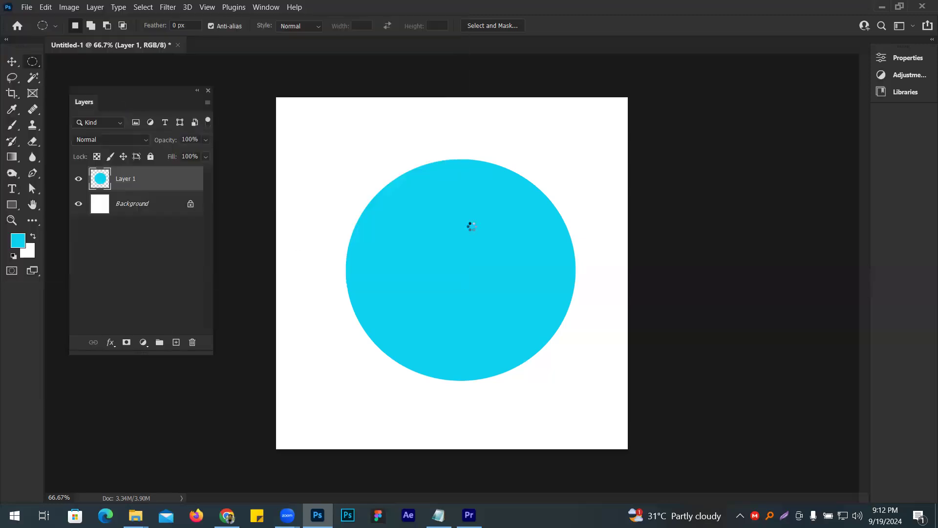
{"action": "left_click_drag", "start_coordinate": [469, 271], "coordinate": [469, 256]}
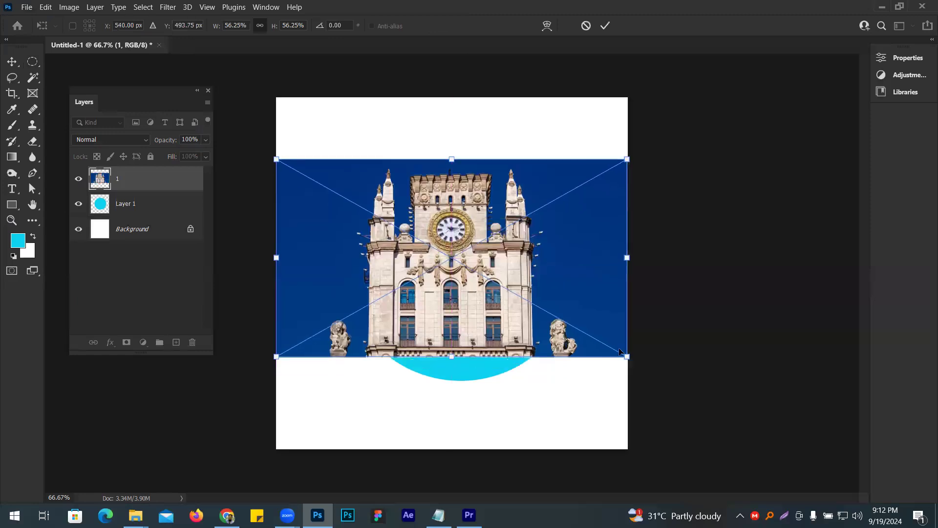
{"action": "left_click_drag", "start_coordinate": [628, 356], "coordinate": [708, 402]}
{"action": "left_click_drag", "start_coordinate": [527, 332], "coordinate": [496, 333]}
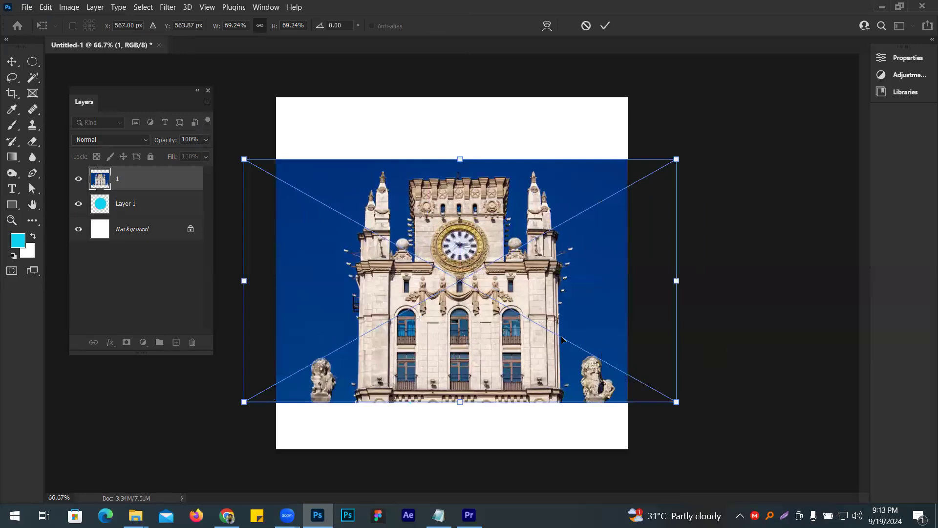
{"action": "key", "text": "m"}
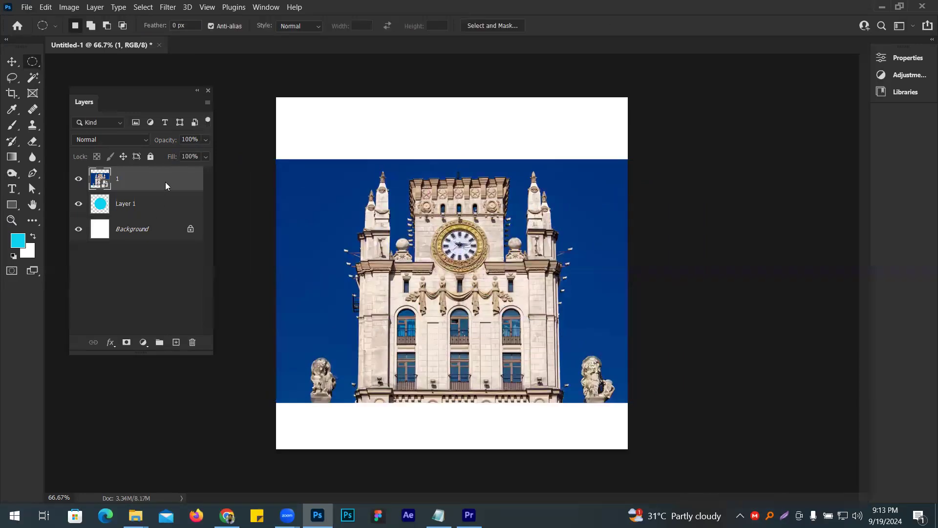
- Create a clipping mask from the clock-tower layer onto the circle and shift the image slightly upward inside it
{"action": "right_click", "coordinate": [166, 185]}
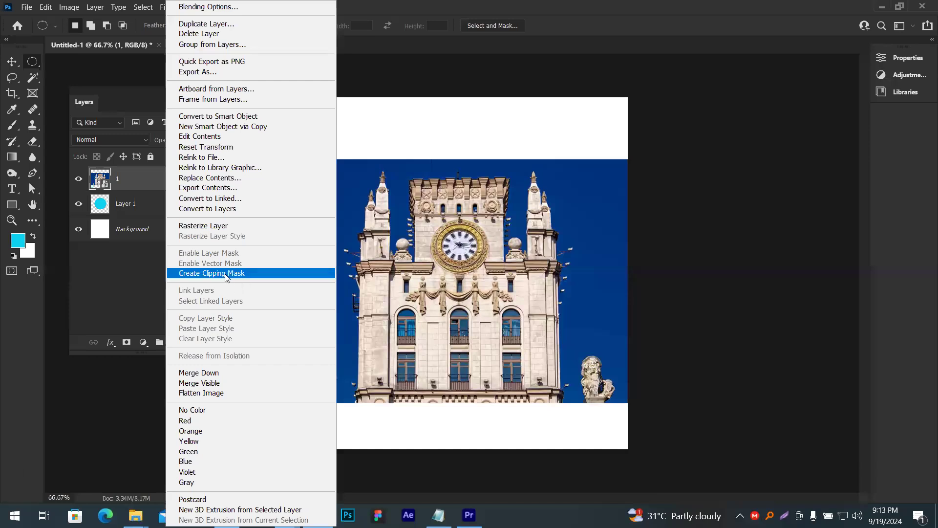
{"action": "left_click", "coordinate": [226, 272]}
{"action": "left_click", "coordinate": [12, 62]}
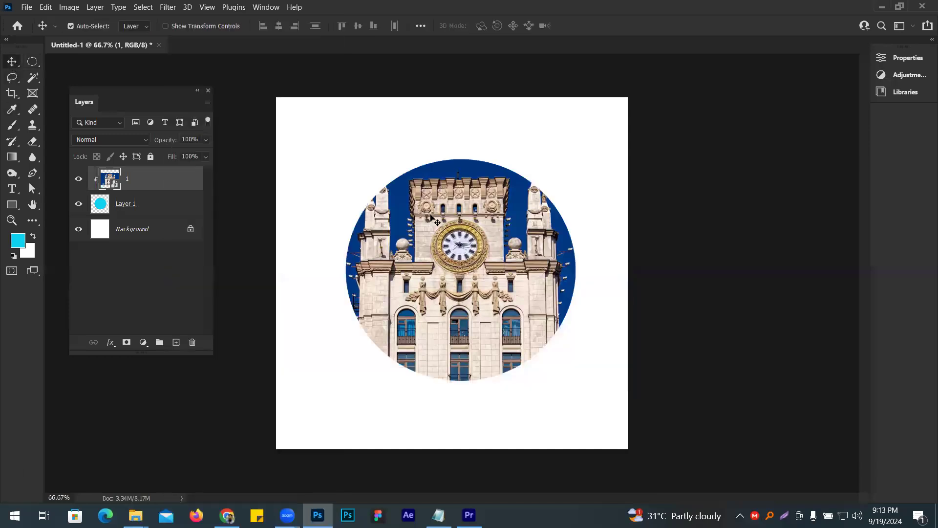
{"action": "mouse_move", "coordinate": [491, 240]}
{"action": "left_mouse_down"}
{"action": "mouse_move", "coordinate": [467, 221]}
{"action": "mouse_move", "coordinate": [492, 285]}
{"action": "mouse_move", "coordinate": [533, 236]}
{"action": "mouse_move", "coordinate": [466, 276]}
{"action": "mouse_move", "coordinate": [538, 212]}
{"action": "mouse_move", "coordinate": [446, 218]}
{"action": "mouse_move", "coordinate": [488, 186]}
{"action": "mouse_move", "coordinate": [455, 229]}
{"action": "mouse_move", "coordinate": [487, 230]}
{"action": "left_mouse_up"}
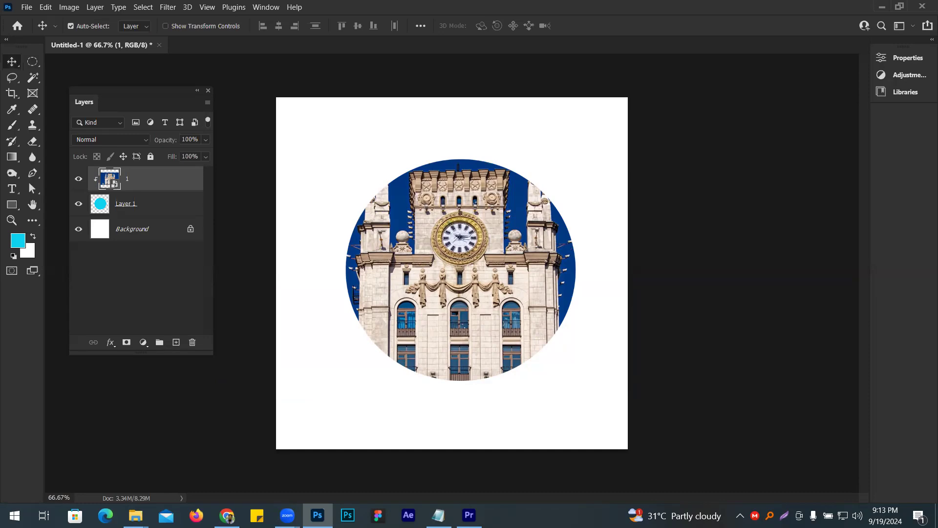
- Check the emptied Premiere Pro project, switch to Chrome and open artlist.io in a new tab
{"action": "left_click", "coordinate": [471, 516]}
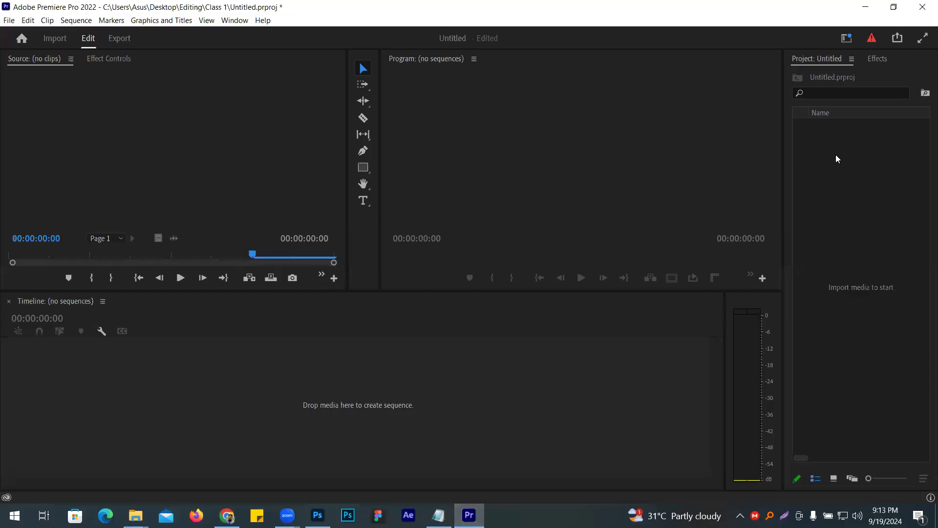
{"action": "left_click", "coordinate": [226, 515]}
{"action": "left_click", "coordinate": [813, 12]}
{"action": "type", "text": "art"}
{"action": "key", "text": "Return"}
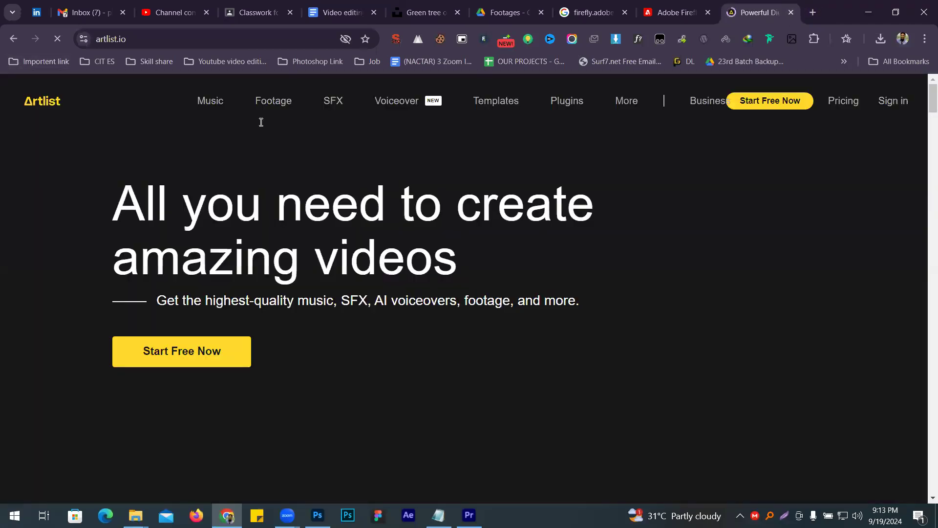
- Open Artlist's stock footage section and search it for "man"
{"action": "left_click", "coordinate": [299, 99]}
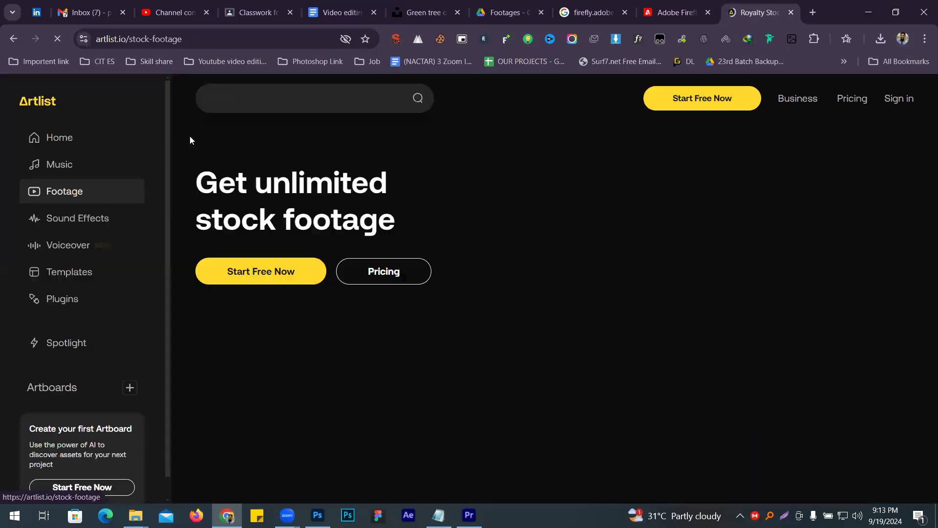
{"action": "left_click", "coordinate": [280, 93]}
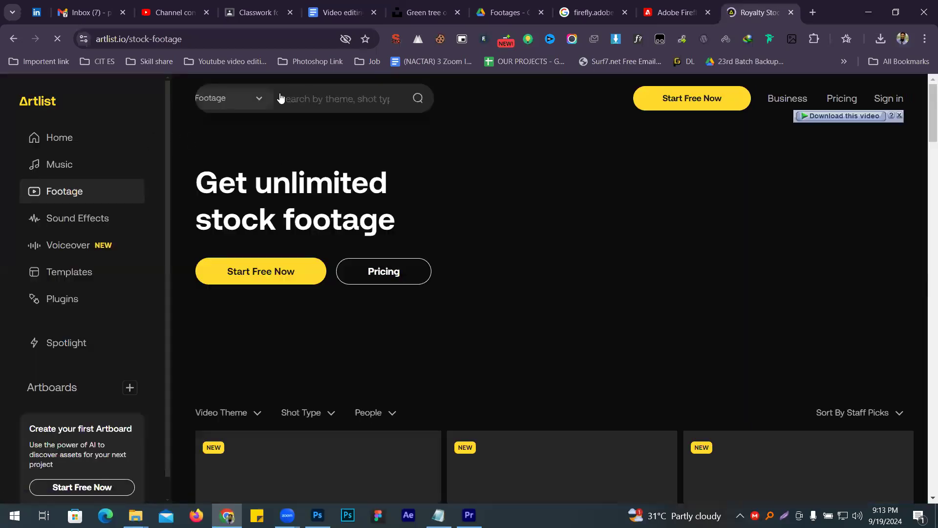
{"action": "type", "text": "man"}
{"action": "key", "text": "Return"}
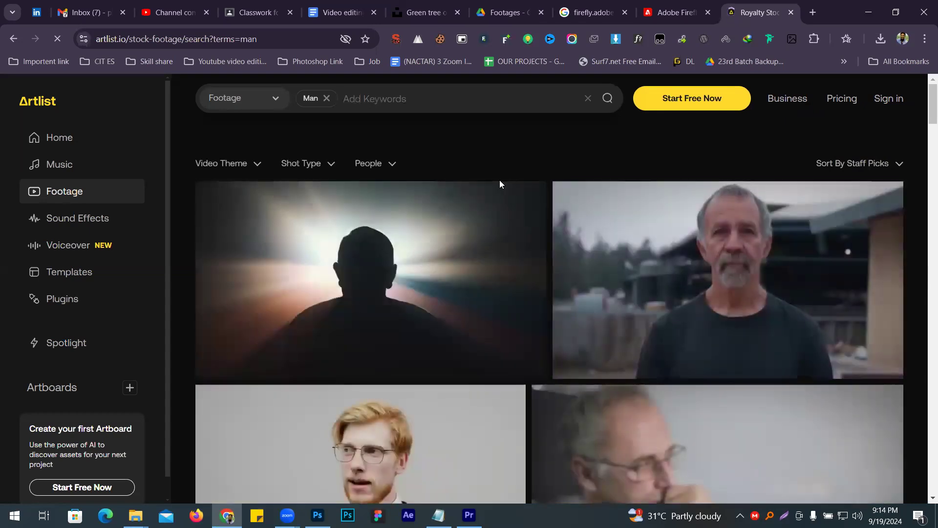
- Browse the footage results and open the clip of the smiling man in a beanie hat and zip jacket
{"action": "scroll", "coordinate": [417, 318], "scroll_direction": "down", "scroll_amount": 2}
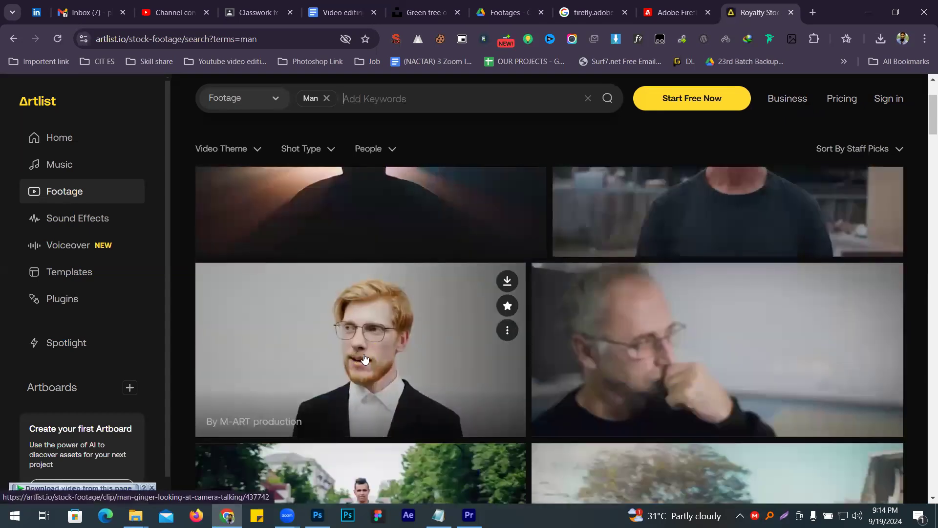
{"action": "scroll", "coordinate": [364, 357], "scroll_direction": "down", "scroll_amount": 5}
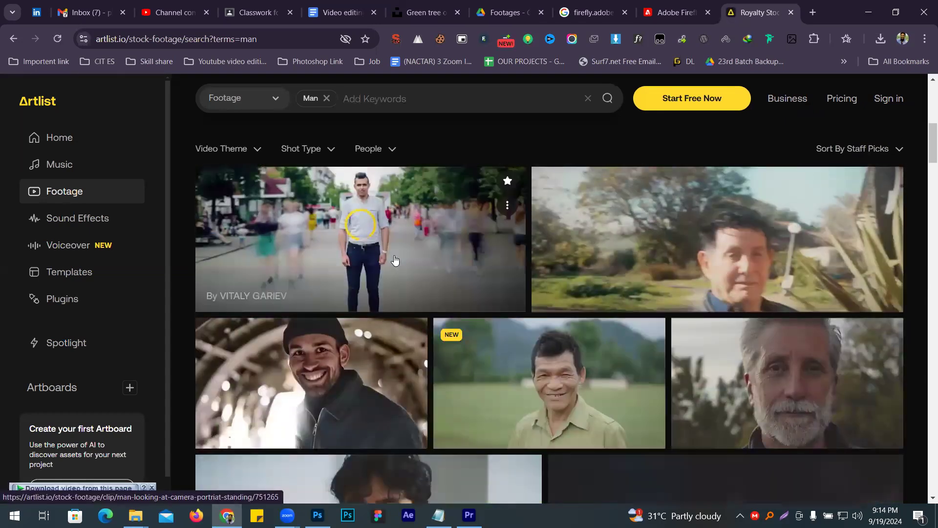
{"action": "scroll", "coordinate": [395, 260], "scroll_direction": "down", "scroll_amount": 2}
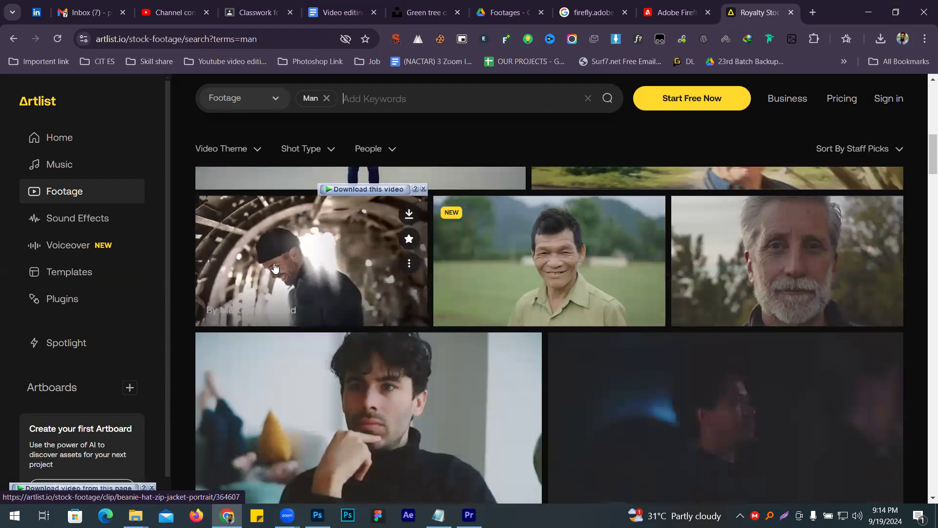
{"action": "left_click", "coordinate": [308, 283]}
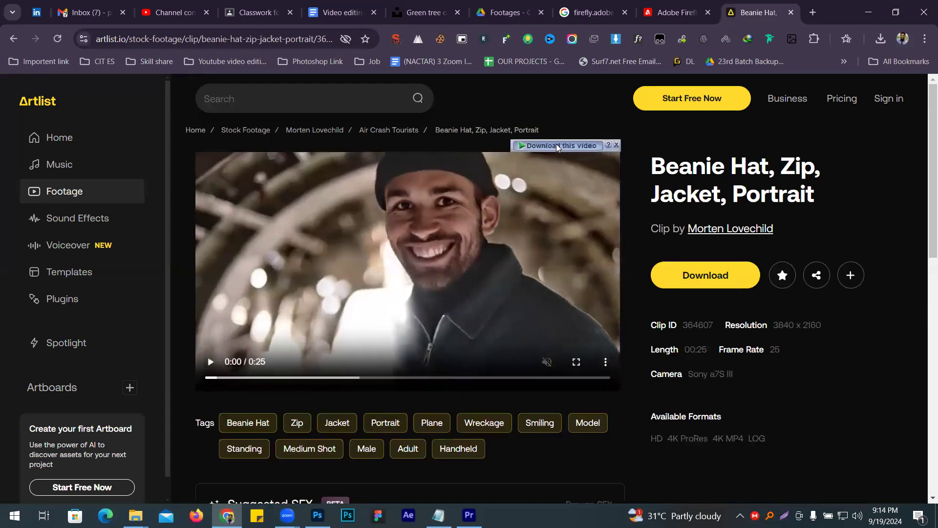
- Download the beanie-hat clip as a video into the Desktop Editing folder and return to Premiere Pro
{"action": "left_click", "coordinate": [556, 144]}
{"action": "left_click", "coordinate": [765, 228]}
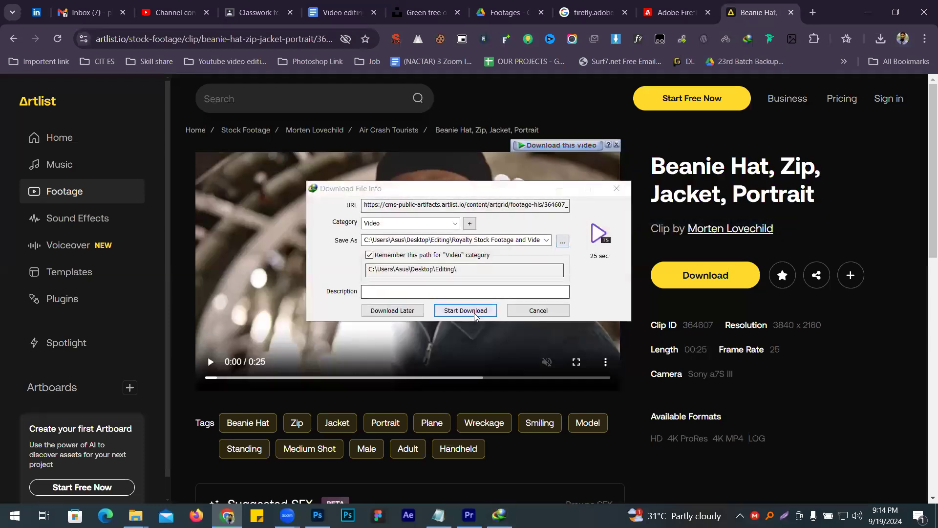
{"action": "left_click", "coordinate": [476, 313]}
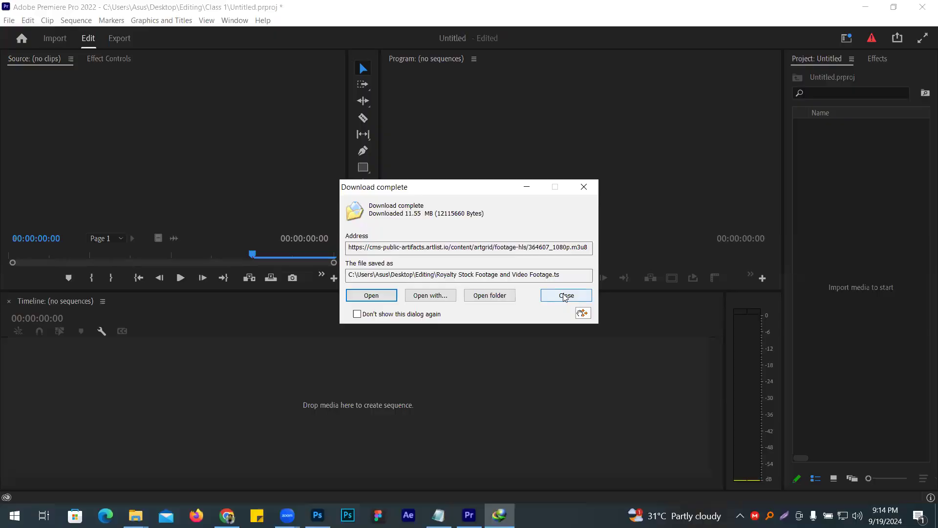
{"action": "left_click", "coordinate": [567, 296]}
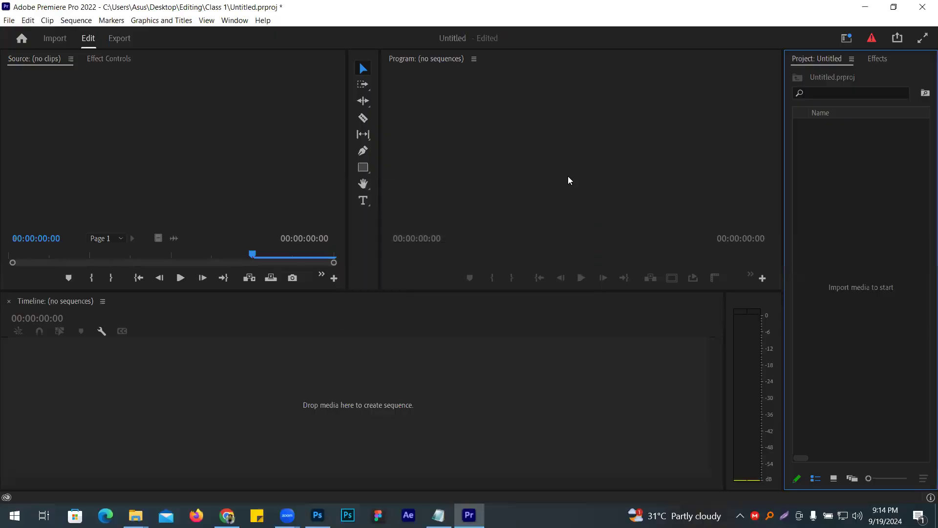
- Import Royalty Stock Footage and Video Footage.ts from the Editing folder and create a sequence from it in the timeline
{"action": "key", "text": "ctrl+i"}
{"action": "left_click", "coordinate": [296, 131]}
{"action": "left_click", "coordinate": [251, 132]}
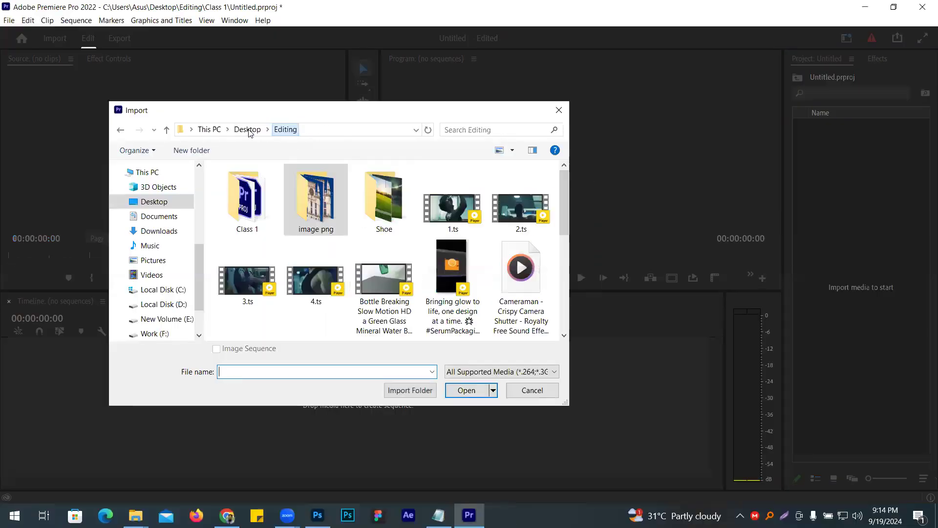
{"action": "scroll", "coordinate": [464, 279], "scroll_direction": "down", "scroll_amount": 6}
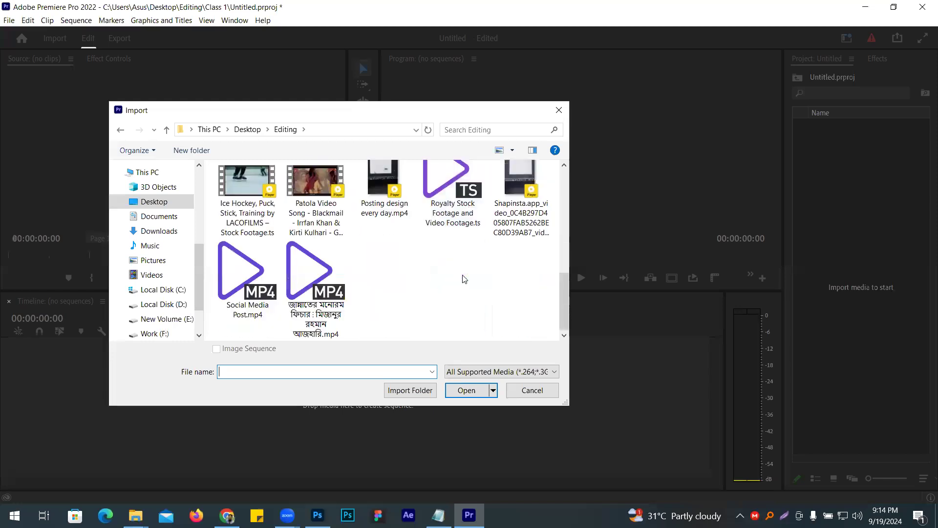
{"action": "scroll", "coordinate": [450, 281], "scroll_direction": "up", "scroll_amount": 1}
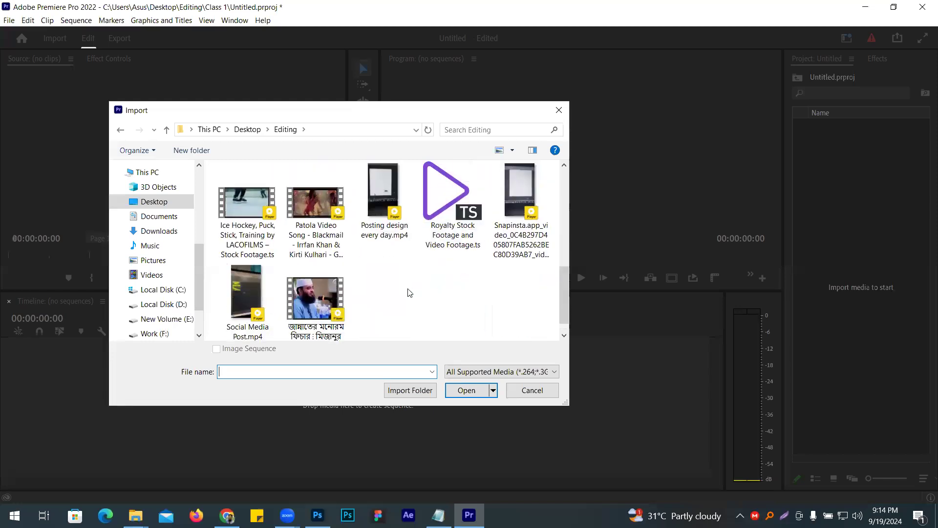
{"action": "scroll", "coordinate": [409, 292], "scroll_direction": "up", "scroll_amount": 2}
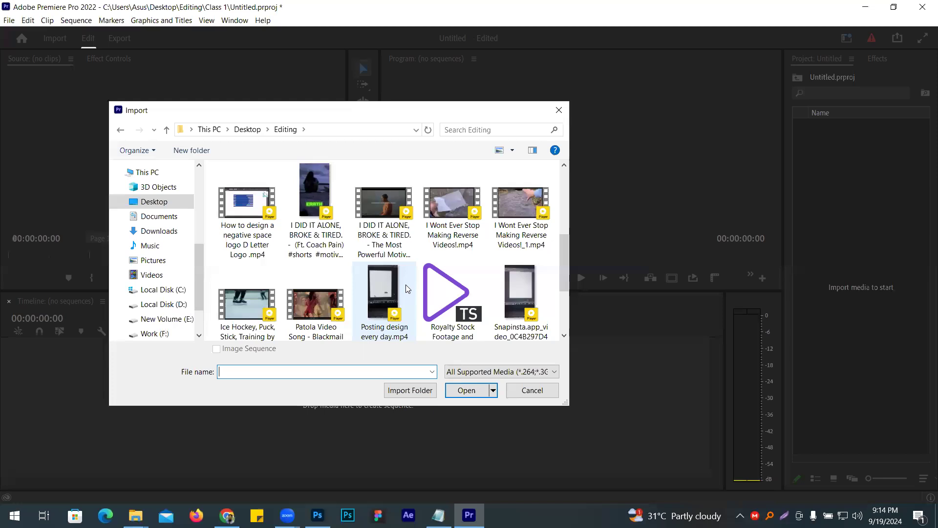
{"action": "scroll", "coordinate": [406, 288], "scroll_direction": "up", "scroll_amount": 2}
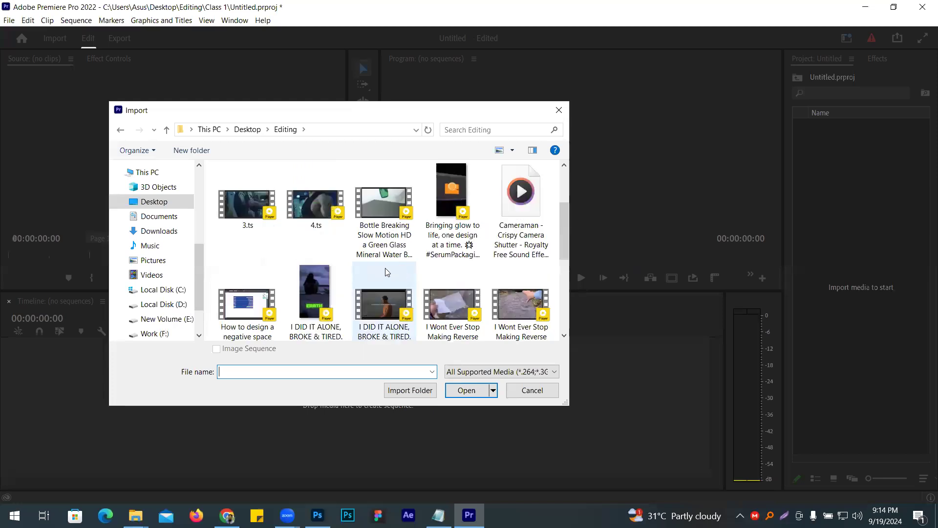
{"action": "scroll", "coordinate": [386, 271], "scroll_direction": "up", "scroll_amount": 2}
{"action": "left_click", "coordinate": [386, 272]}
{"action": "key", "text": "r"}
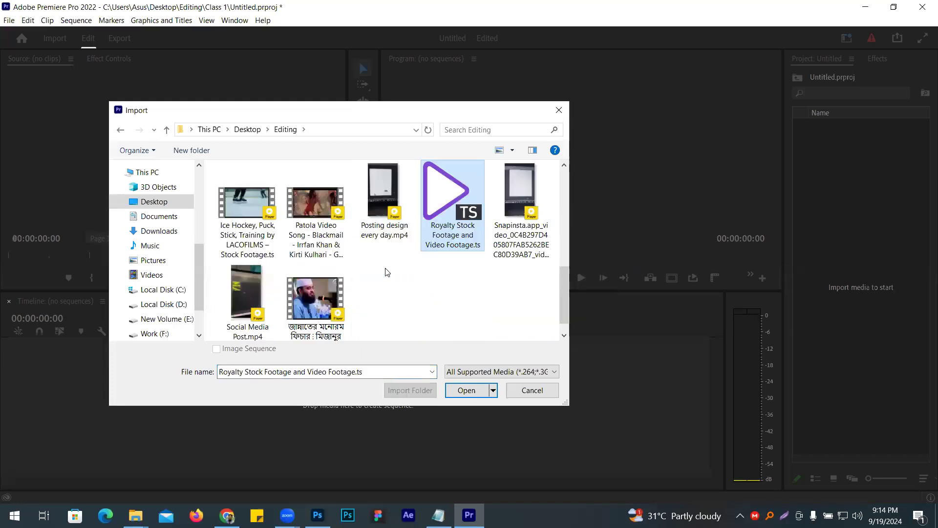
{"action": "key", "text": "Return"}
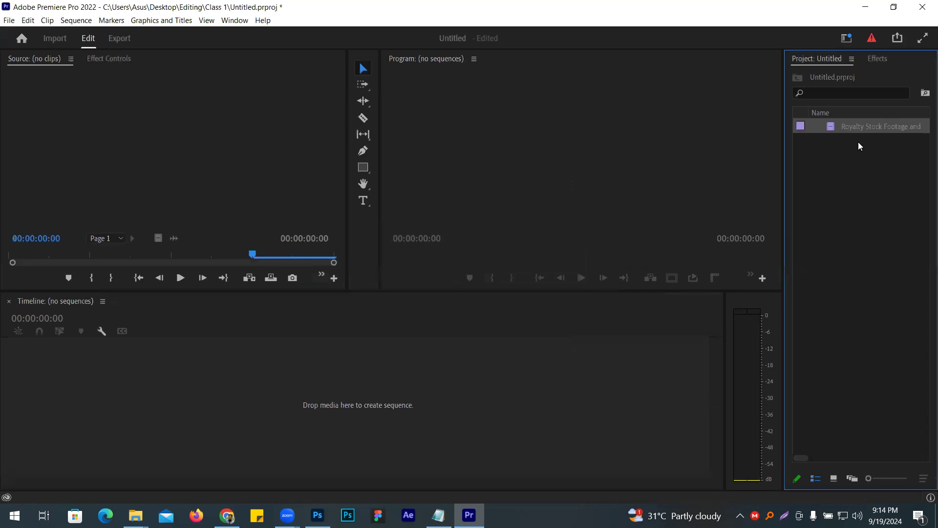
{"action": "left_click_drag", "start_coordinate": [561, 218], "coordinate": [93, 391]}
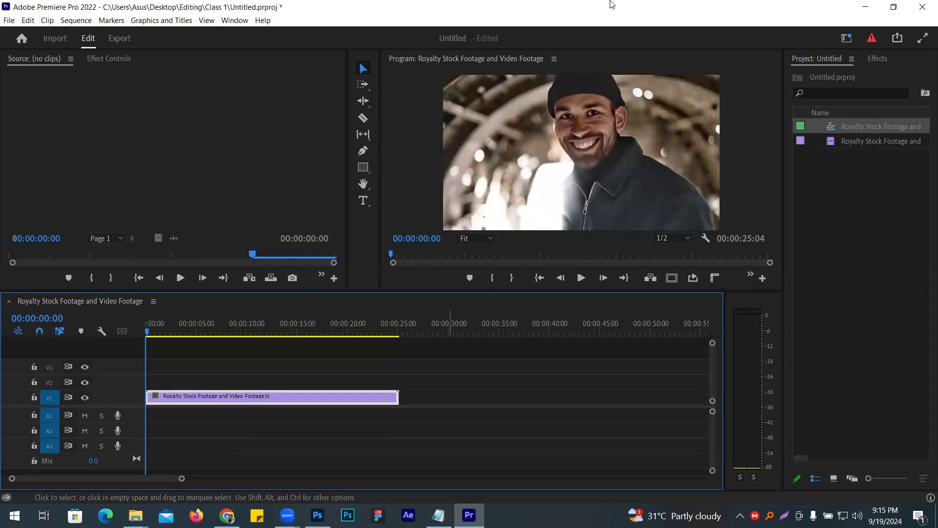
- Search the effects for "blur", apply Gaussian Blur to the clip on V1 and show its effect settings
{"action": "left_click", "coordinate": [877, 58]}
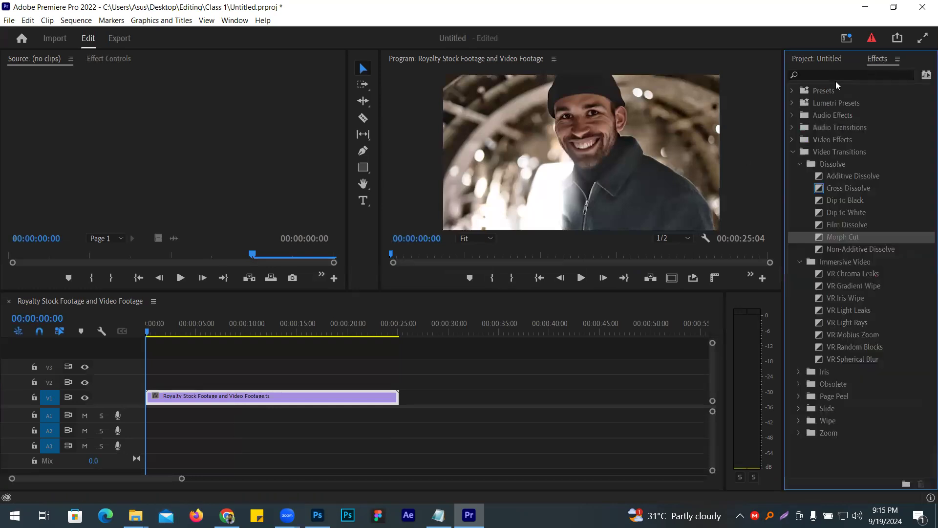
{"action": "left_click", "coordinate": [826, 74]}
{"action": "type", "text": "blur"}
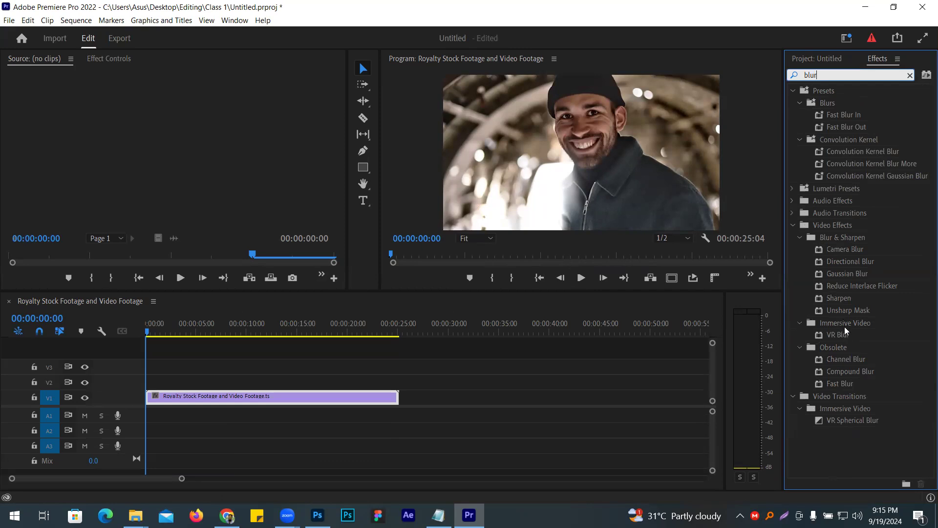
{"action": "left_click_drag", "start_coordinate": [848, 274], "coordinate": [781, 275]}
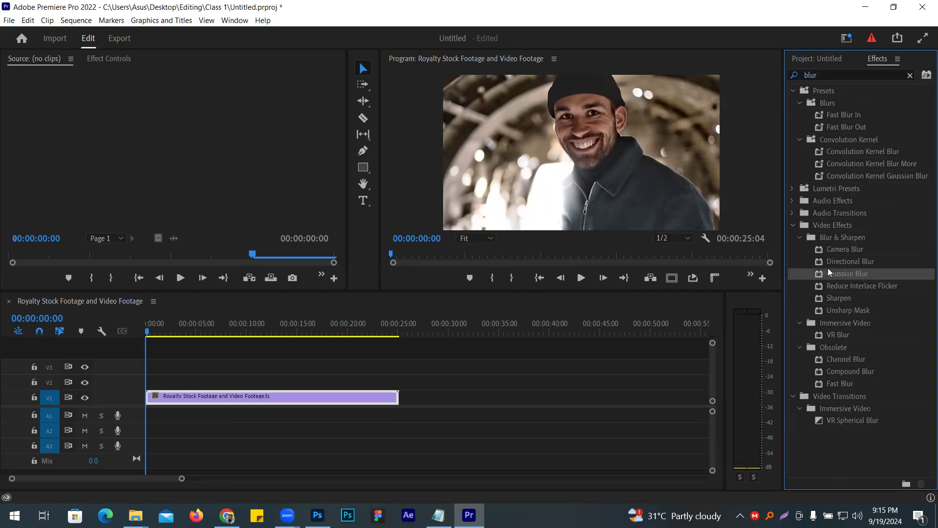
{"action": "left_click_drag", "start_coordinate": [844, 278], "coordinate": [238, 396]}
{"action": "left_click", "coordinate": [107, 59]}
{"action": "scroll", "coordinate": [260, 164], "scroll_direction": "down", "scroll_amount": 3}
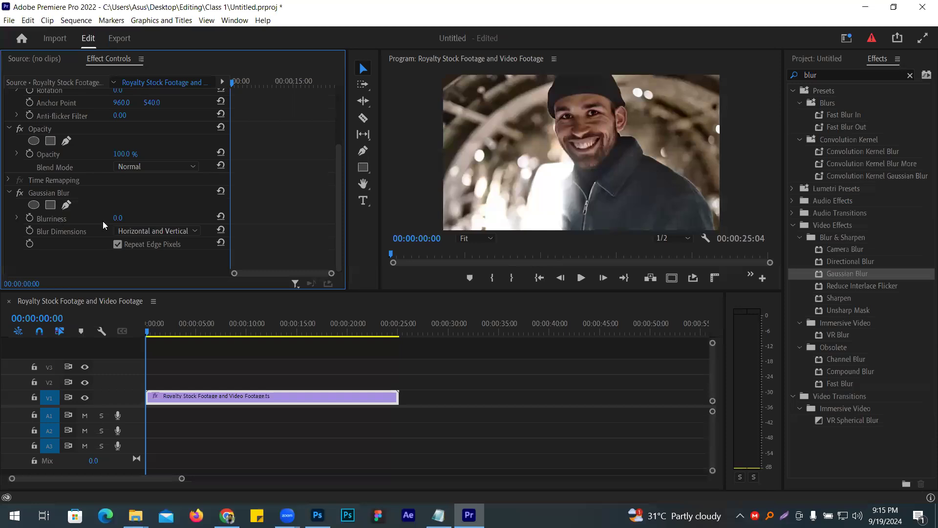
- Try a Gaussian Blur Blurriness of 98 on the whole frame and reset it to 0
{"action": "left_click_drag", "start_coordinate": [117, 217], "coordinate": [132, 216]}
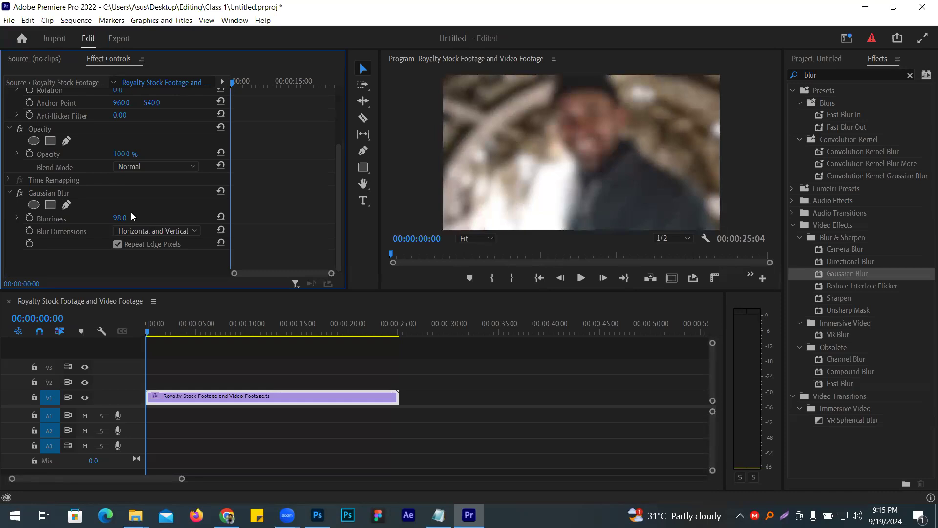
{"action": "left_click", "coordinate": [132, 218]}
{"action": "type", "text": "0"}
{"action": "key", "text": "Return"}
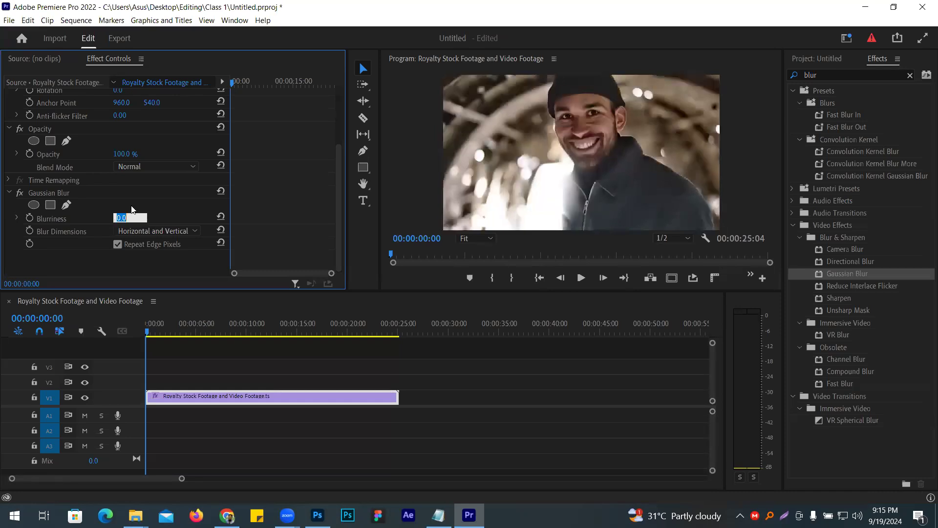
{"action": "left_click", "coordinate": [164, 205]}
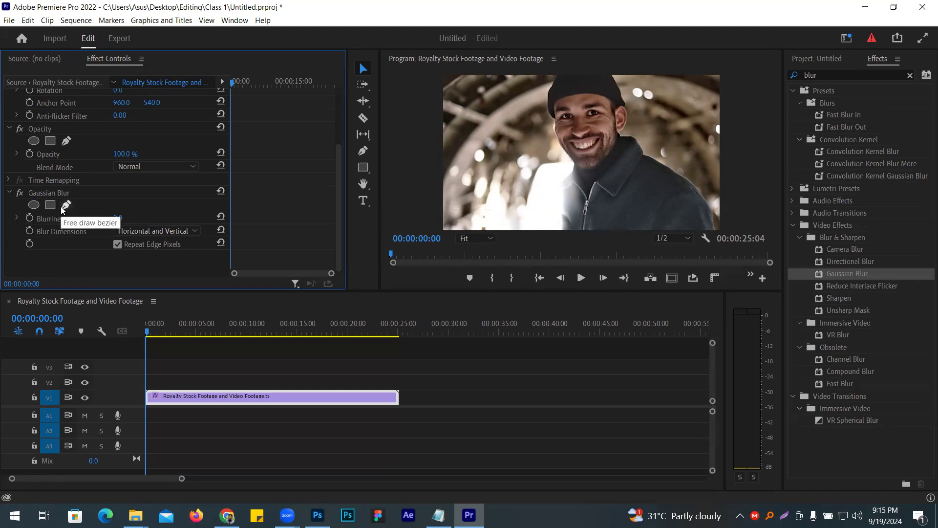
- Add an ellipse mask to the Gaussian Blur, move it over the man's face and reshape it into a narrower oval
{"action": "left_click", "coordinate": [36, 205]}
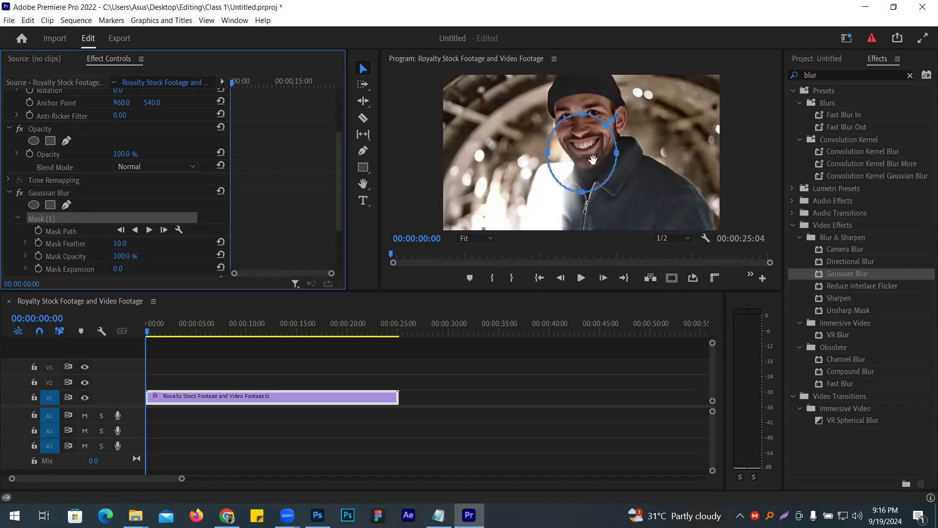
{"action": "left_click_drag", "start_coordinate": [590, 159], "coordinate": [592, 137]}
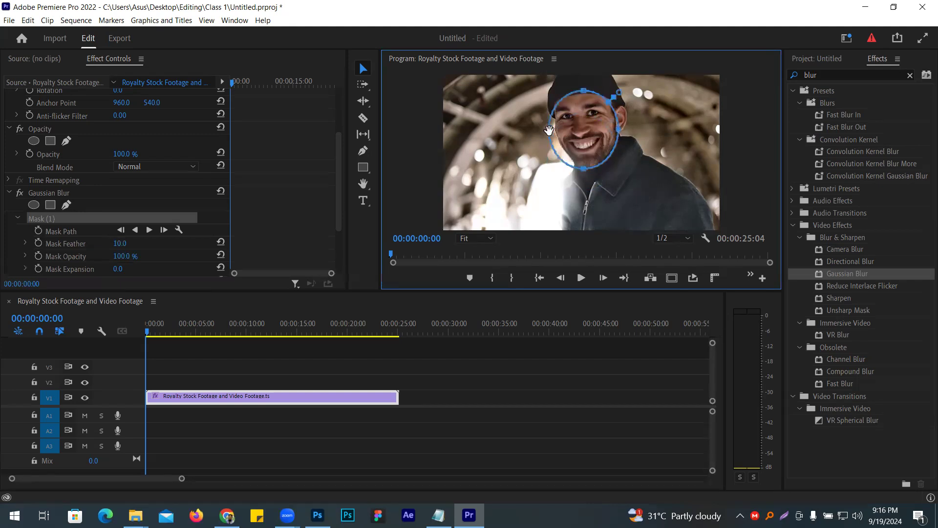
{"action": "left_click_drag", "start_coordinate": [549, 128], "coordinate": [559, 133]}
{"action": "left_click_drag", "start_coordinate": [619, 130], "coordinate": [574, 128]}
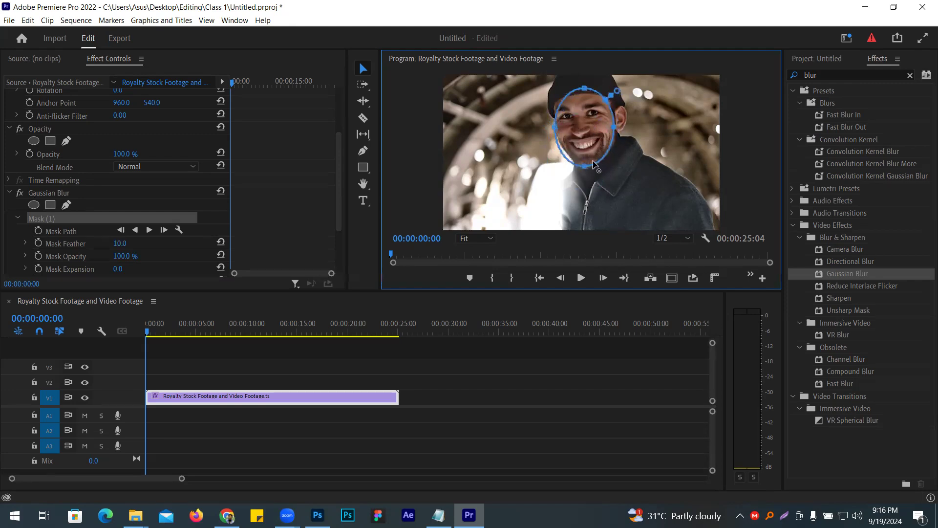
{"action": "left_click_drag", "start_coordinate": [584, 167], "coordinate": [591, 148]}
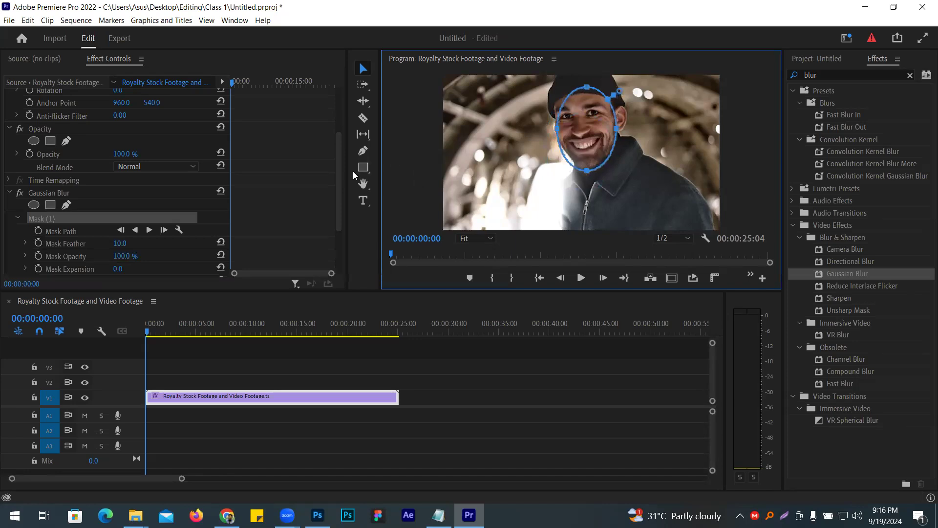
- Set the Gaussian Blur's Blurriness to 138 and the face mask's Mask Feather to 35
{"action": "scroll", "coordinate": [340, 171], "scroll_direction": "down", "scroll_amount": 3}
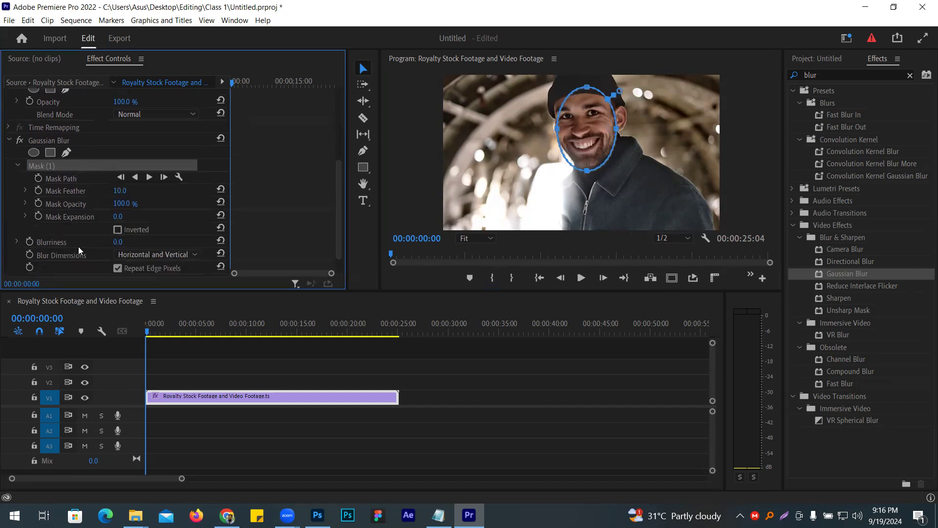
{"action": "left_click_drag", "start_coordinate": [120, 241], "coordinate": [177, 242]}
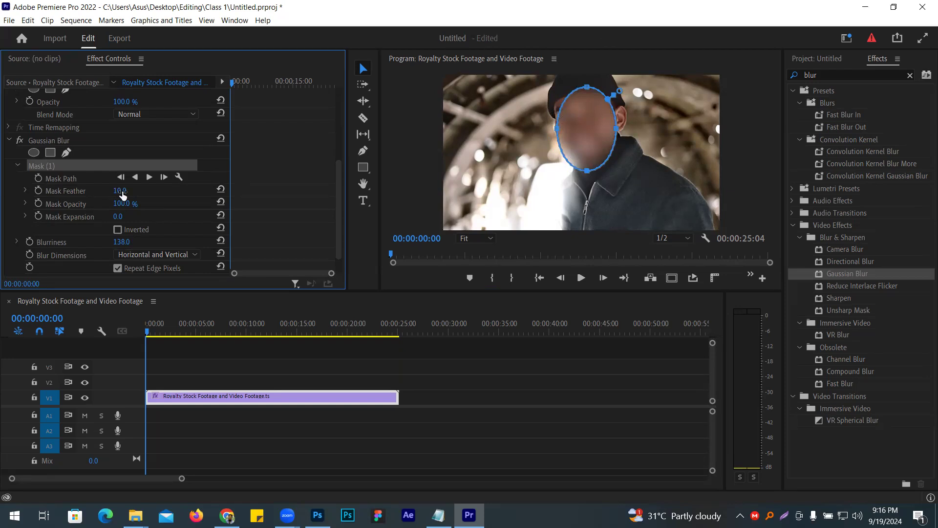
{"action": "left_click_drag", "start_coordinate": [120, 190], "coordinate": [131, 191]}
- Track the face mask's path forward through the whole clip
{"action": "left_click", "coordinate": [149, 177]}
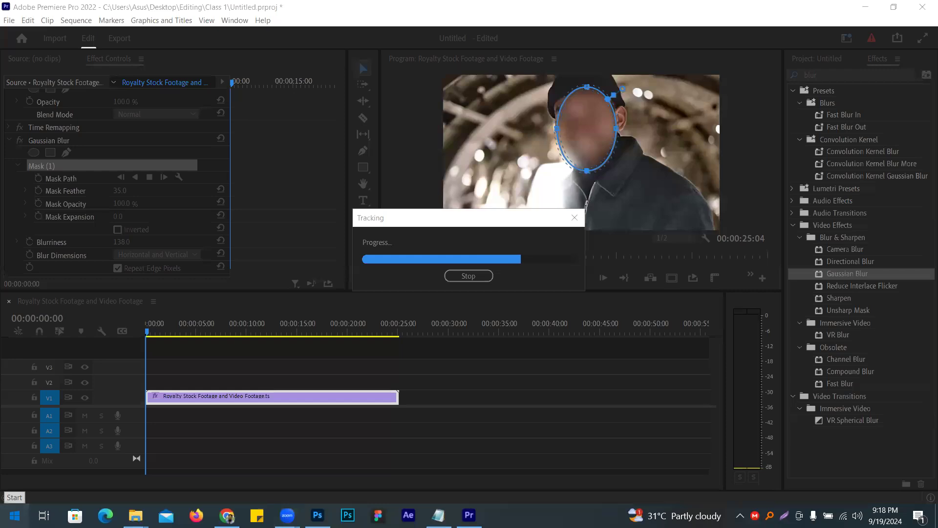
{"action": "left_click", "coordinate": [14, 515]}
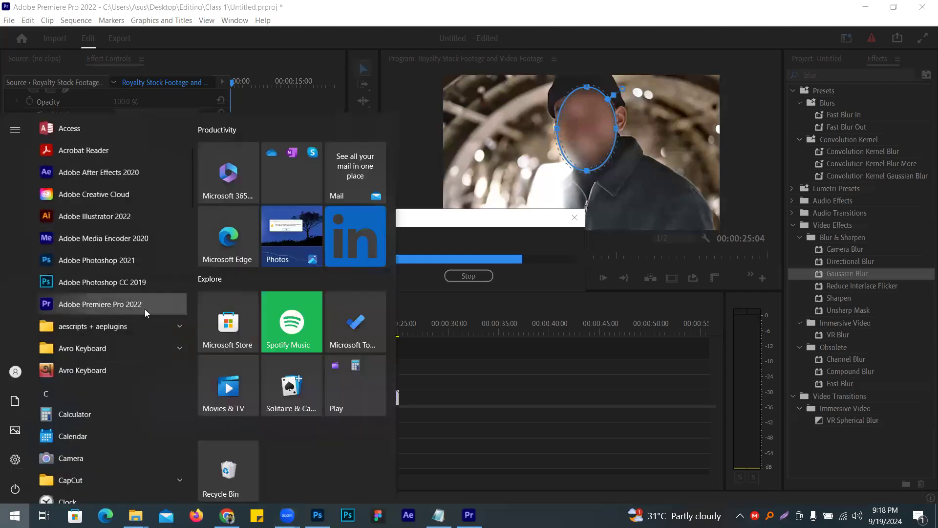
{"action": "scroll", "coordinate": [144, 309], "scroll_direction": "up", "scroll_amount": 3}
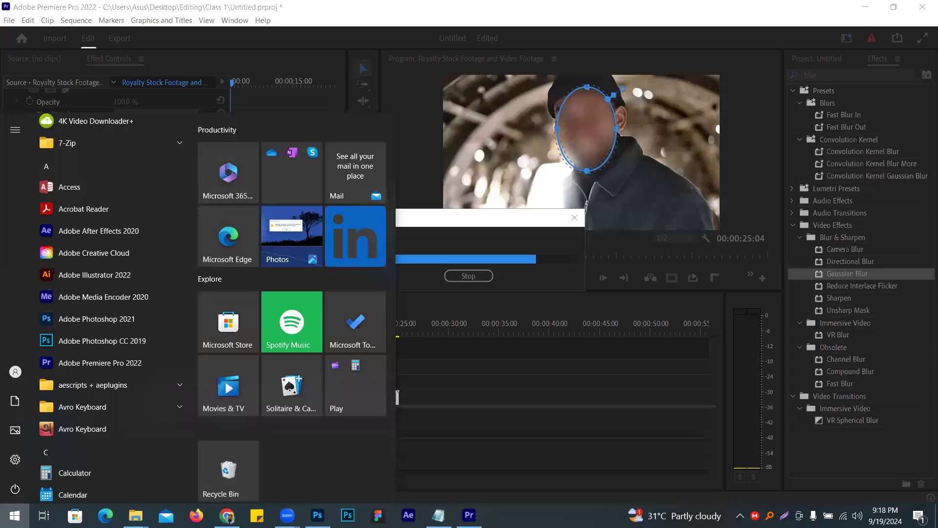
{"action": "left_click", "coordinate": [492, 224]}
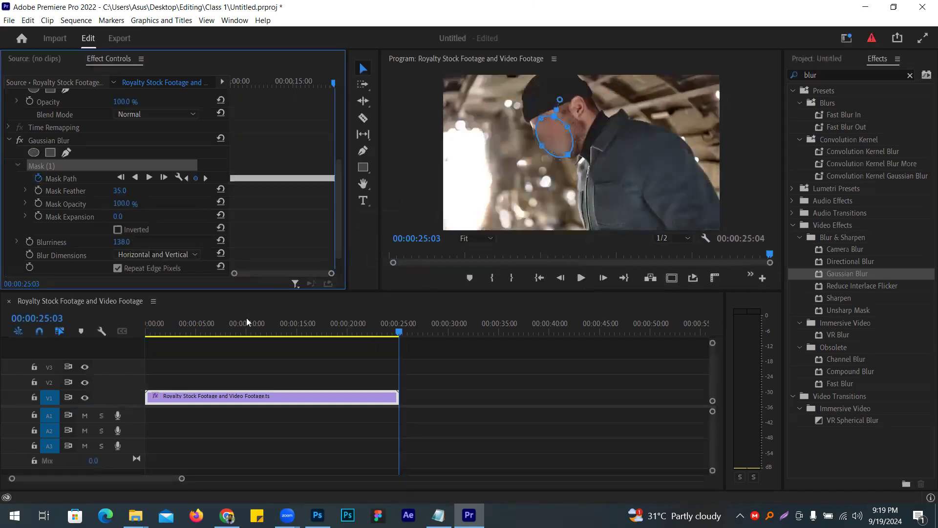
- Play the tracked face blur from the clip's start in a maximized Program monitor, stopping at 00:00:10:11
{"action": "left_click", "coordinate": [243, 326]}
{"action": "key", "text": "Home"}
{"action": "left_click", "coordinate": [394, 198]}
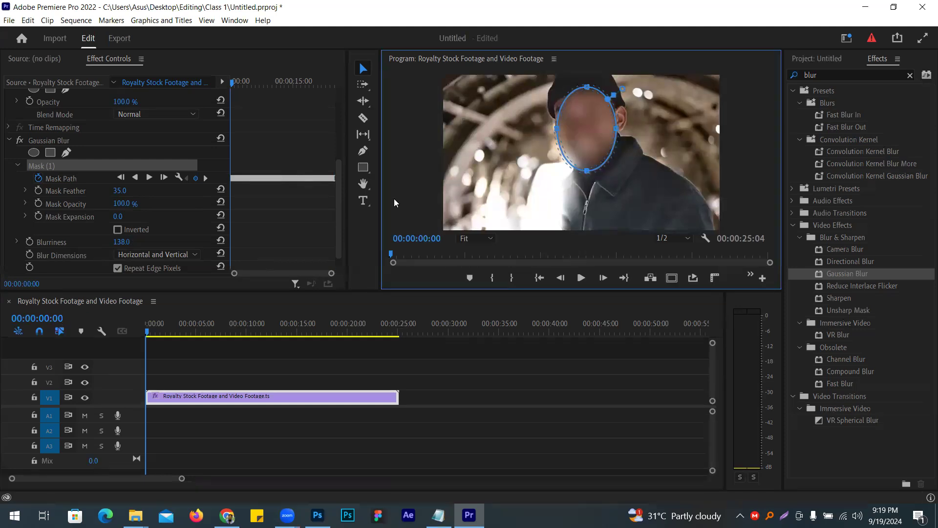
{"action": "key", "text": "grave"}
{"action": "key", "text": "space"}
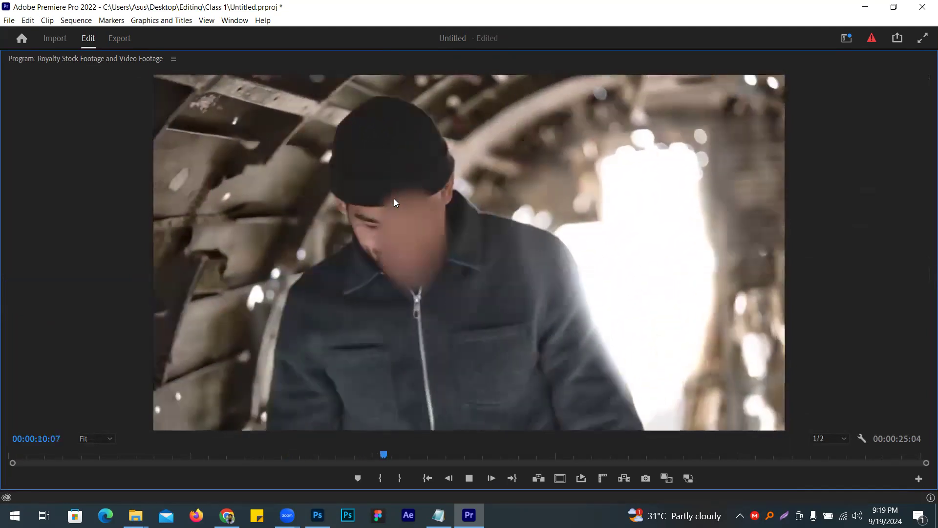
{"action": "key", "text": "space"}
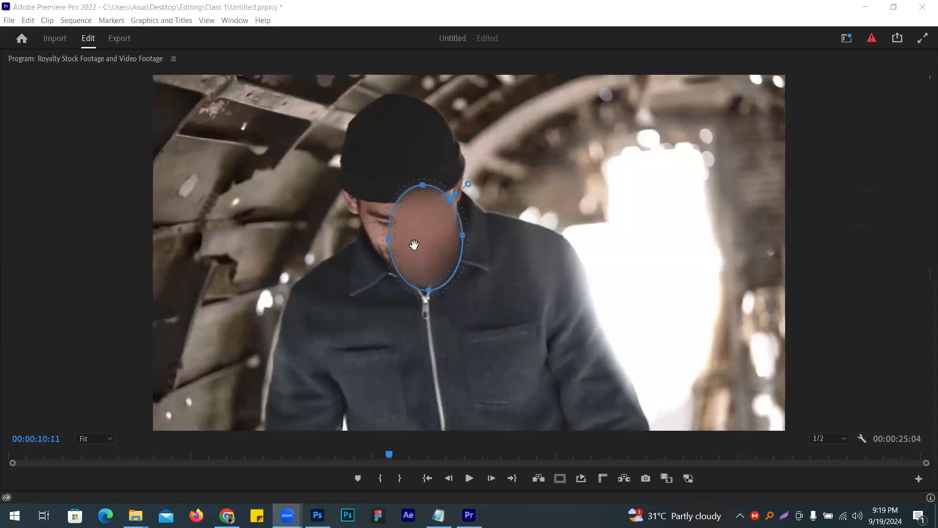
- Shift and widen the blur mask at 00:00:10:11 so it covers the man's whole face
{"action": "left_click_drag", "start_coordinate": [424, 236], "coordinate": [414, 235]}
{"action": "left_click_drag", "start_coordinate": [450, 236], "coordinate": [462, 235]}
{"action": "left_click_drag", "start_coordinate": [375, 241], "coordinate": [363, 241]}
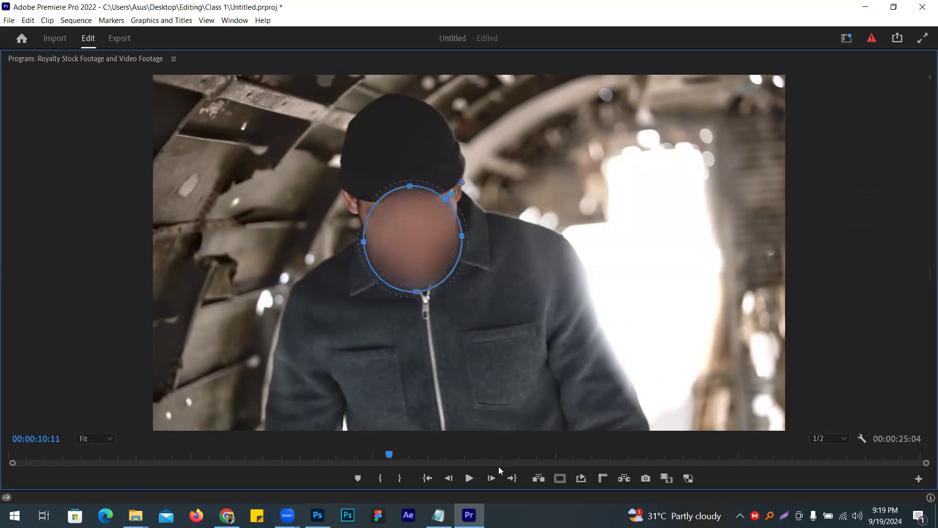
- Advance to 00:00:11:04 and stretch the mask on both sides to cover the man's eye and cheek
{"action": "left_click", "coordinate": [469, 477]}
{"action": "left_click", "coordinate": [469, 477]}
{"action": "left_click", "coordinate": [466, 247]}
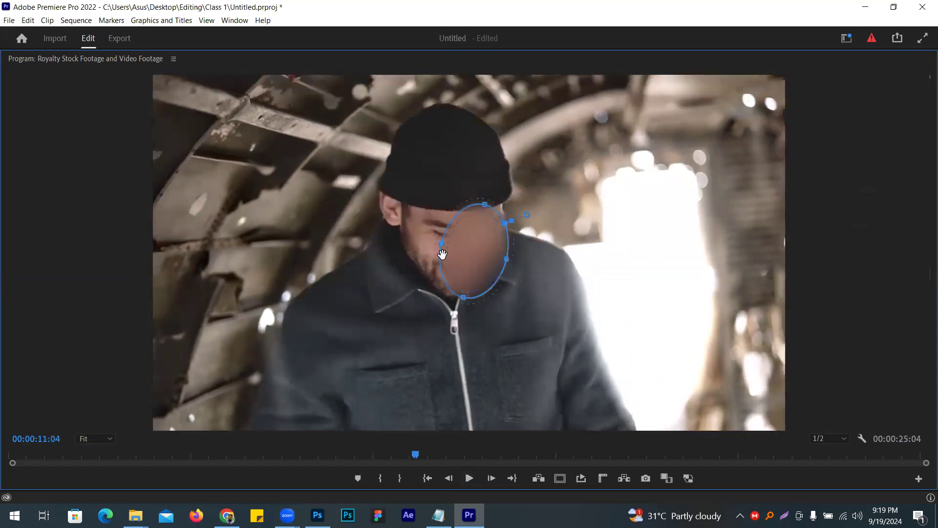
{"action": "left_click_drag", "start_coordinate": [442, 244], "coordinate": [415, 237]}
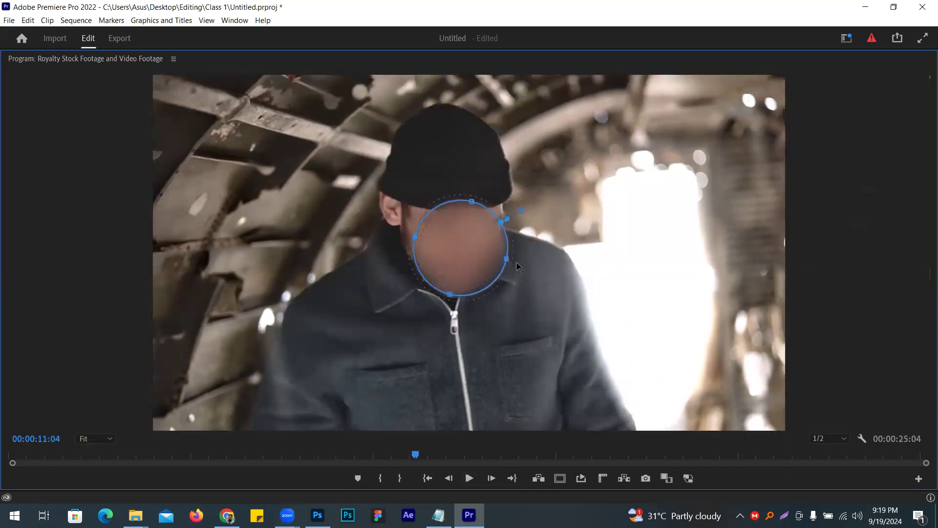
{"action": "left_click_drag", "start_coordinate": [506, 260], "coordinate": [510, 262]}
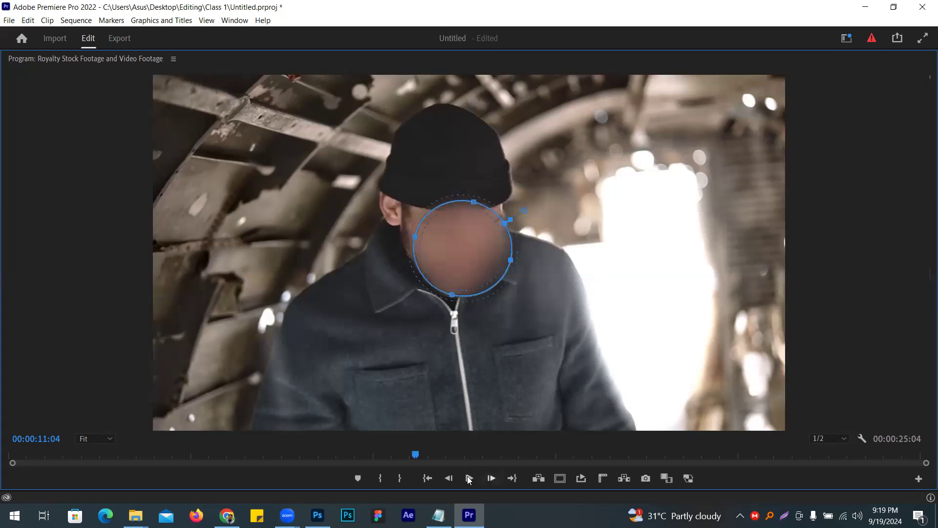
- Widen the mask toward the man's ear at 00:00:11:21 and again at 00:00:12:16, extending it slightly toward the chin there
{"action": "left_click", "coordinate": [468, 478]}
{"action": "left_click", "coordinate": [469, 477]}
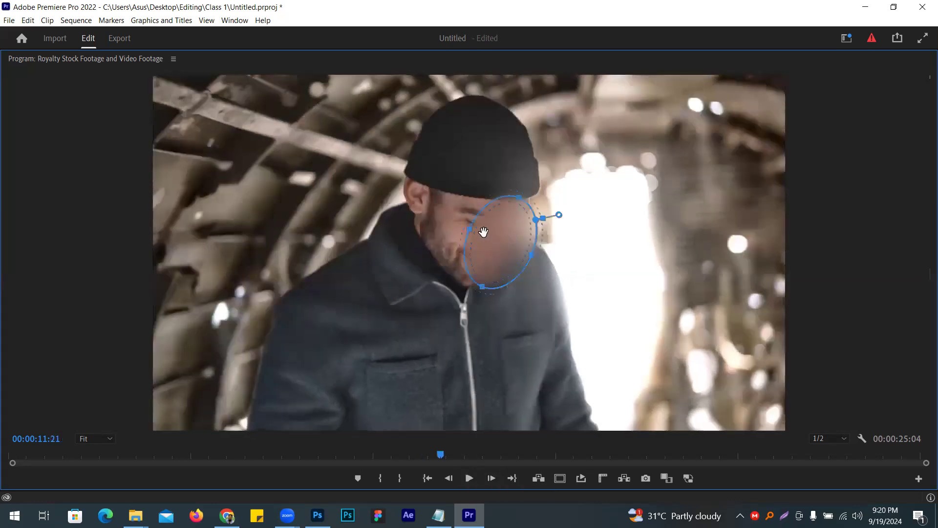
{"action": "left_click_drag", "start_coordinate": [469, 234], "coordinate": [447, 220]}
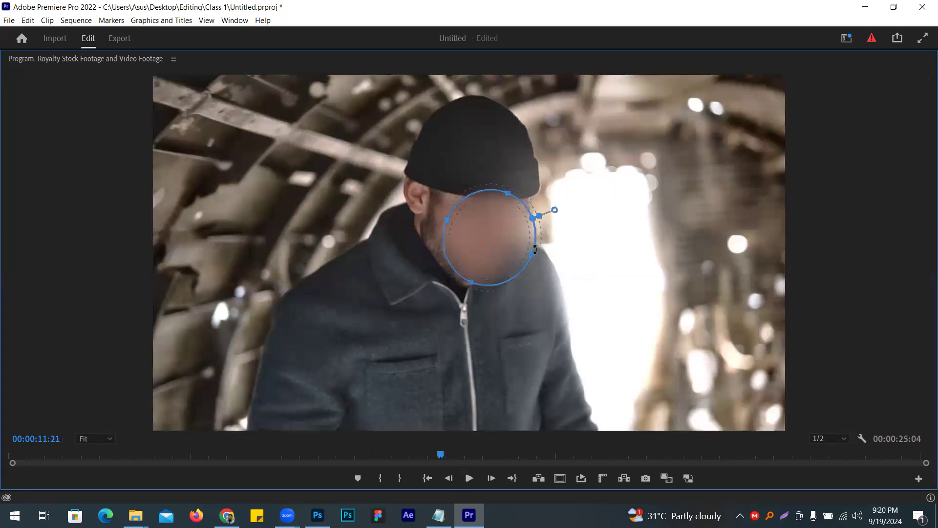
{"action": "left_click", "coordinate": [470, 477]}
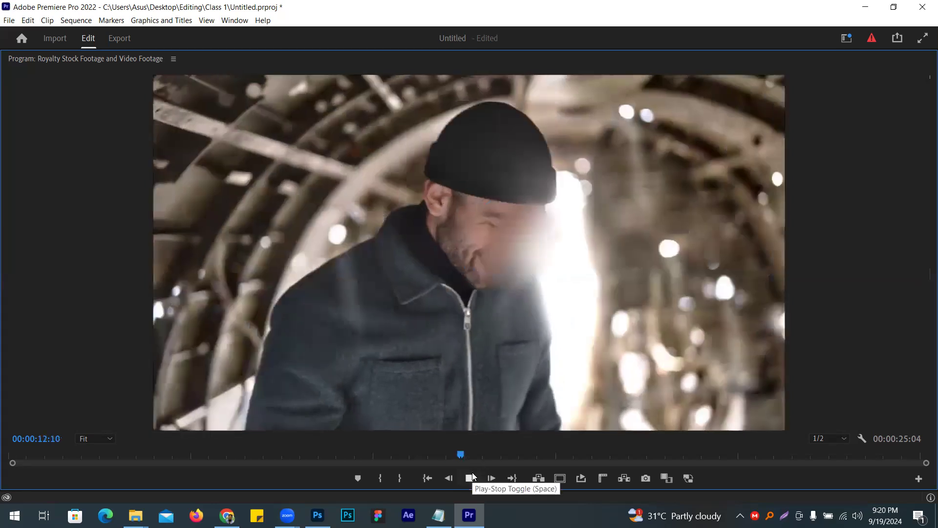
{"action": "left_click", "coordinate": [470, 477]}
{"action": "left_click_drag", "start_coordinate": [513, 247], "coordinate": [489, 229]}
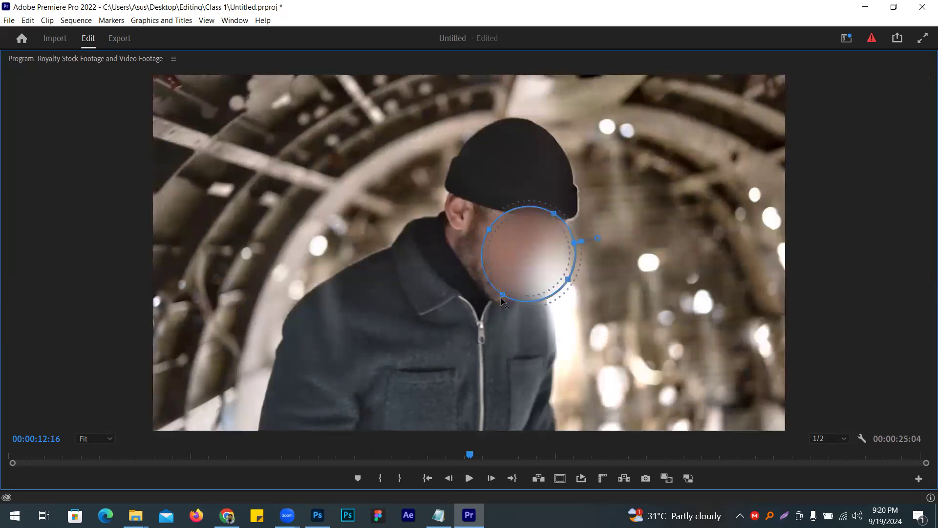
{"action": "left_click_drag", "start_coordinate": [501, 298], "coordinate": [499, 302]}
- Correct the mask at 00:00:13:05 and 00:00:14:18 by widening it over the exposed side of the face
{"action": "left_click", "coordinate": [469, 478]}
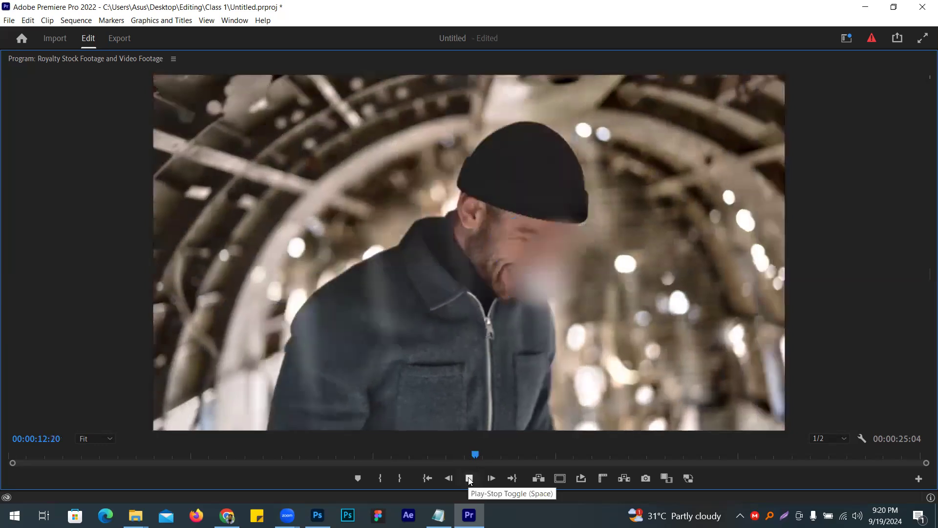
{"action": "left_click", "coordinate": [469, 478]}
{"action": "left_click_drag", "start_coordinate": [519, 252], "coordinate": [506, 240]}
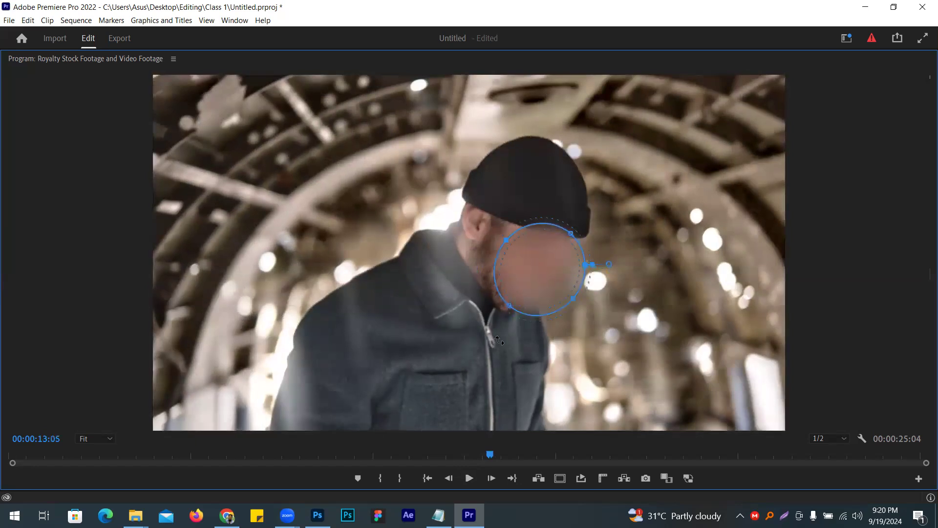
{"action": "left_click", "coordinate": [469, 477]}
{"action": "left_click", "coordinate": [469, 478]}
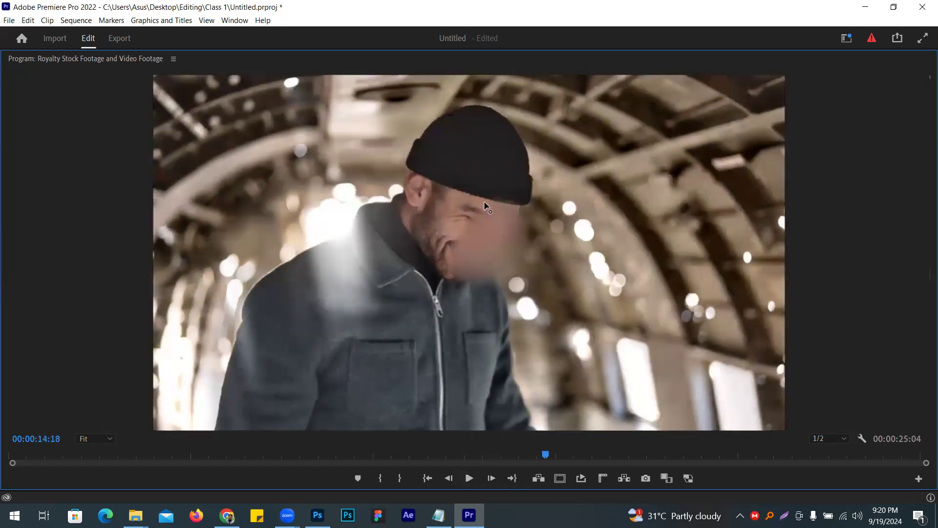
{"action": "left_click_drag", "start_coordinate": [447, 202], "coordinate": [435, 192]}
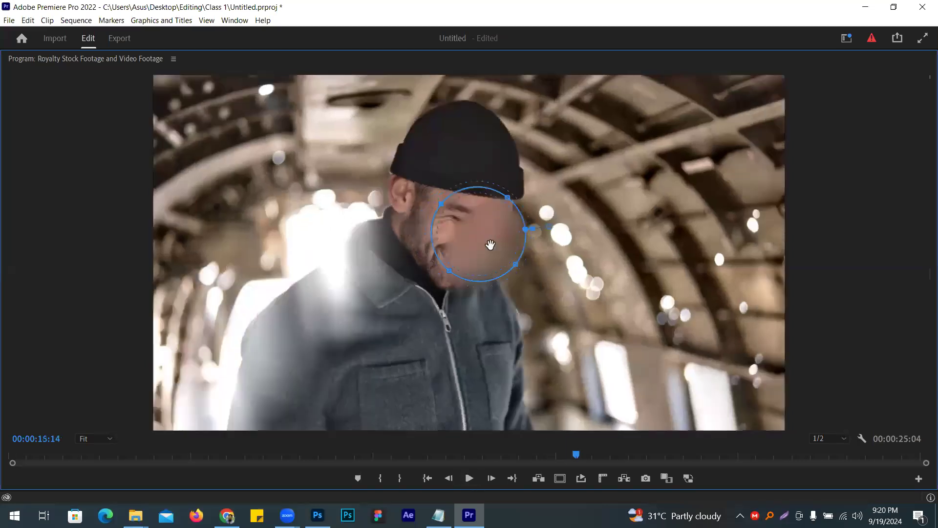
- Continue correcting the mask up to 00:00:15:15, widening it there over the man's eye and beard
{"action": "key", "text": "space"}
{"action": "left_click_drag", "start_coordinate": [455, 230], "coordinate": [424, 219]}
{"action": "left_click", "coordinate": [491, 477]}
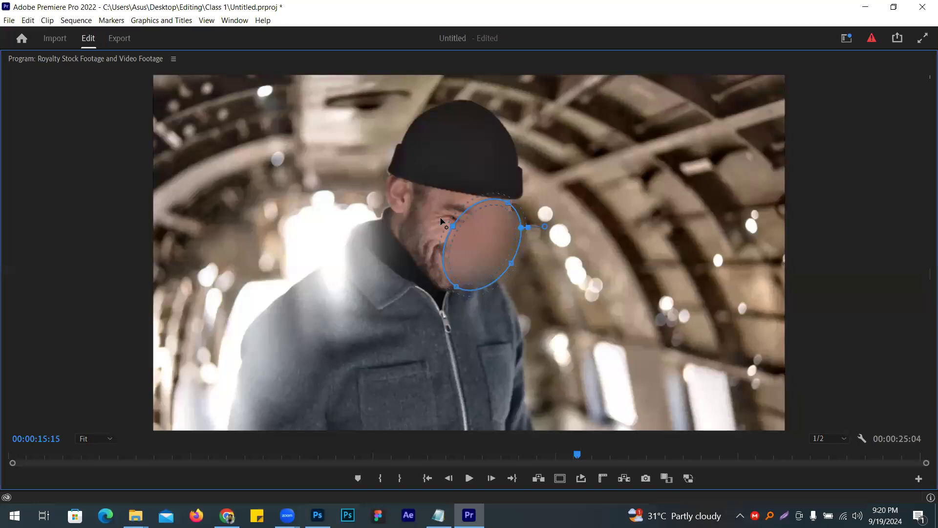
{"action": "left_click_drag", "start_coordinate": [452, 226], "coordinate": [420, 206]}
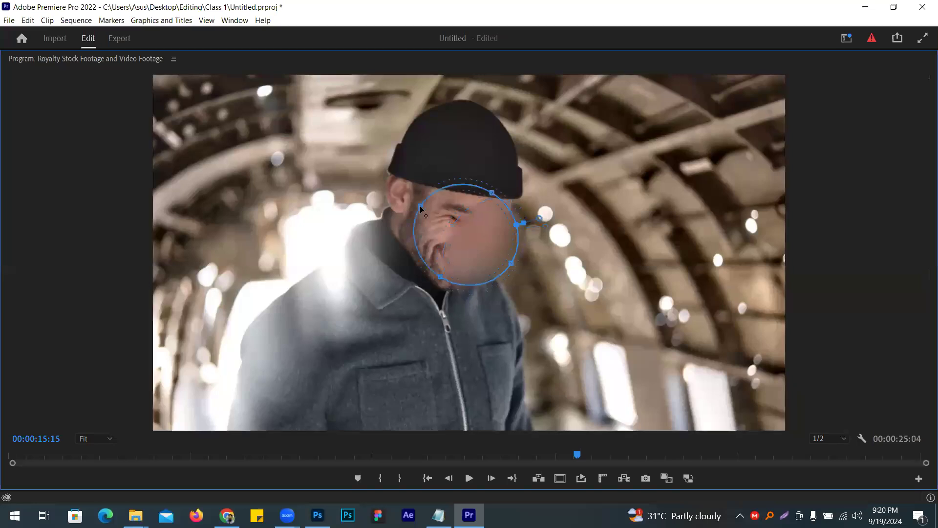
- Go frame by frame from 00:00:15:16 to 00:00:15:20, widening the mask over the uncovered cheek
{"action": "left_click", "coordinate": [492, 478]}
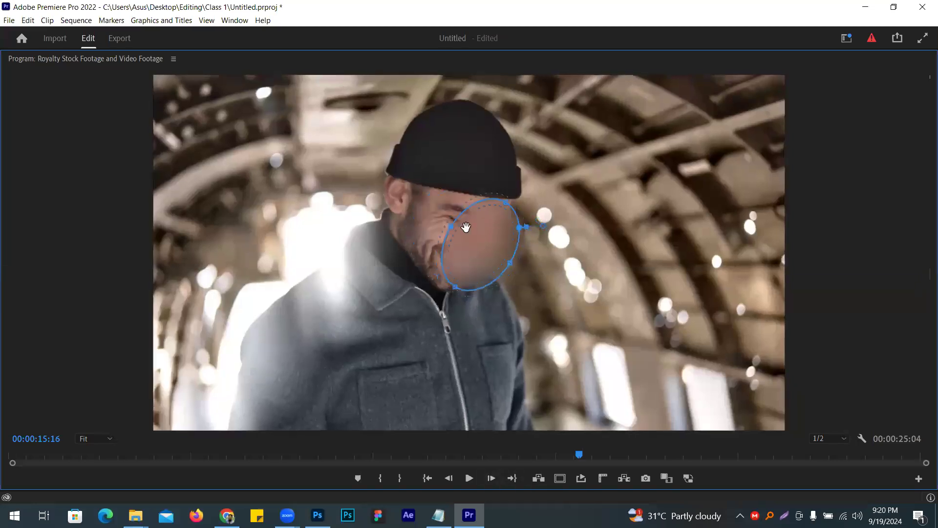
{"action": "left_click_drag", "start_coordinate": [448, 229], "coordinate": [428, 206]}
{"action": "left_click", "coordinate": [491, 476]}
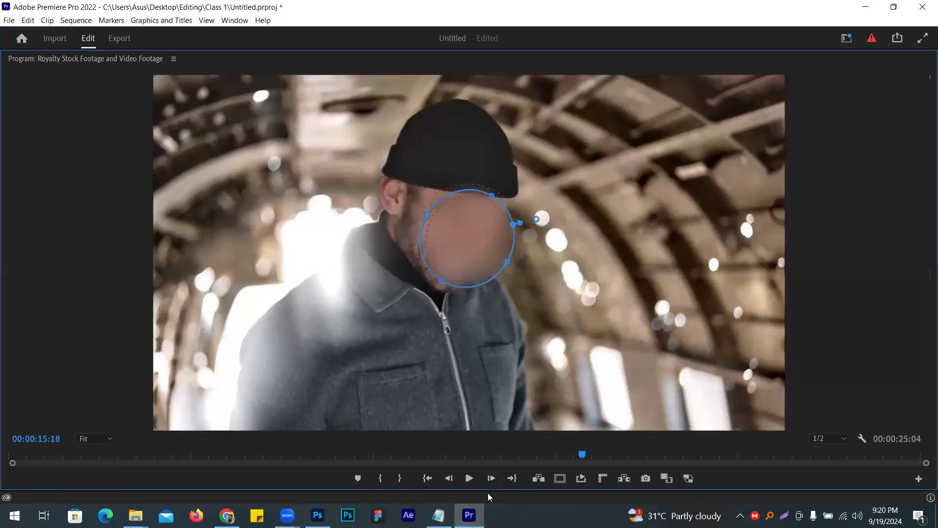
{"action": "left_click", "coordinate": [491, 478]}
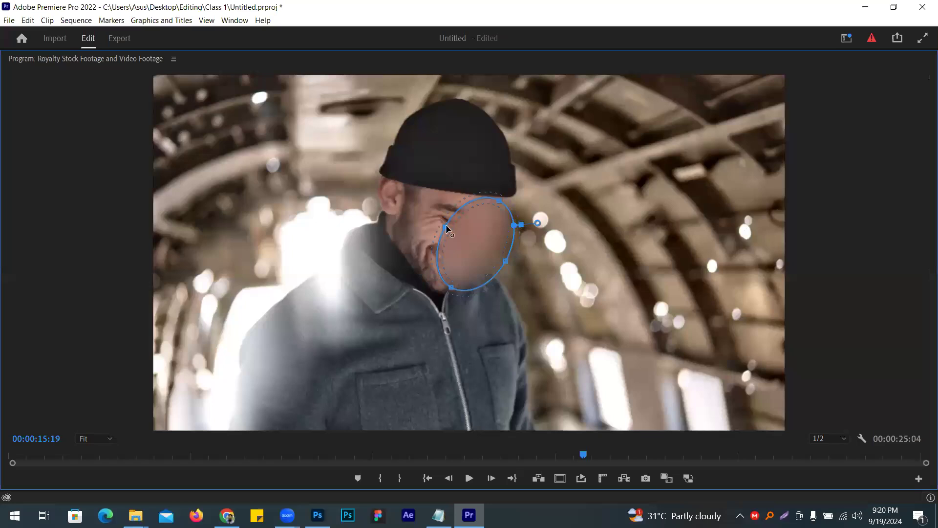
{"action": "left_click_drag", "start_coordinate": [446, 228], "coordinate": [429, 217]}
{"action": "left_click", "coordinate": [493, 478]}
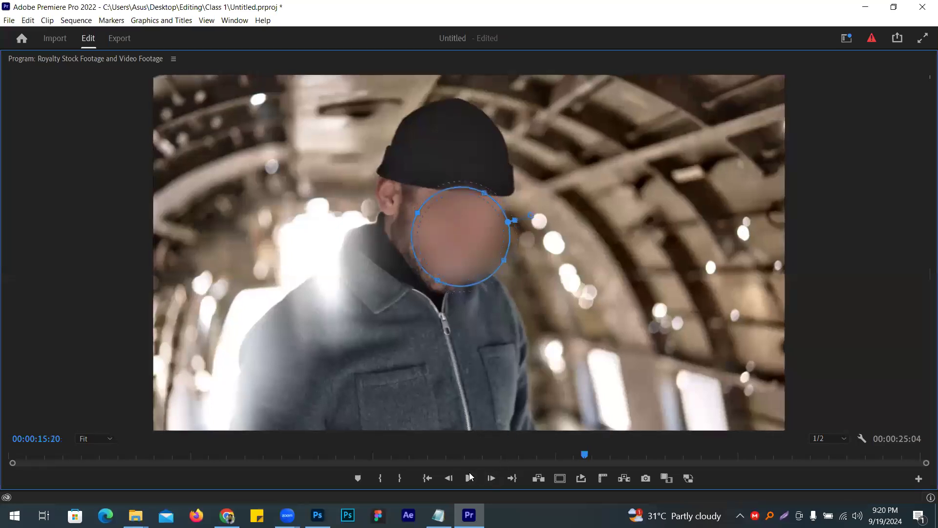
- Widen the mask over the face on frames 00:00:15:21, 00:00:15:22 and 00:00:15:23, adjusting its chin edge on the first
{"action": "left_click", "coordinate": [491, 478]}
{"action": "left_click_drag", "start_coordinate": [441, 227], "coordinate": [415, 214]}
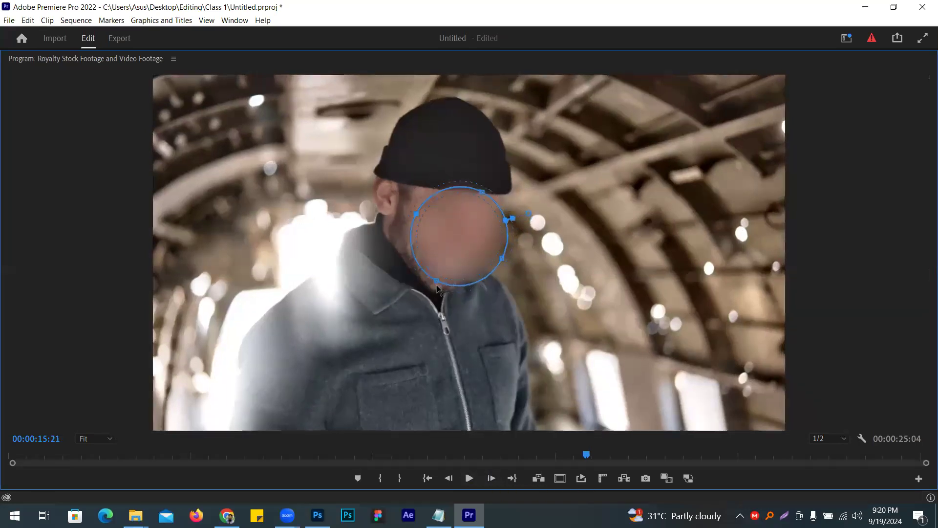
{"action": "left_click_drag", "start_coordinate": [437, 285], "coordinate": [435, 290]}
{"action": "left_click", "coordinate": [491, 477]}
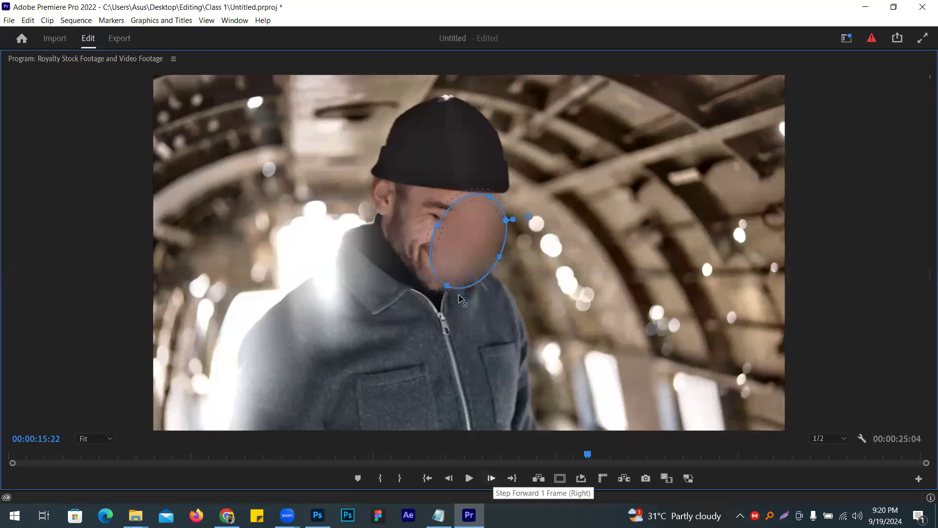
{"action": "left_click_drag", "start_coordinate": [435, 225], "coordinate": [420, 215]}
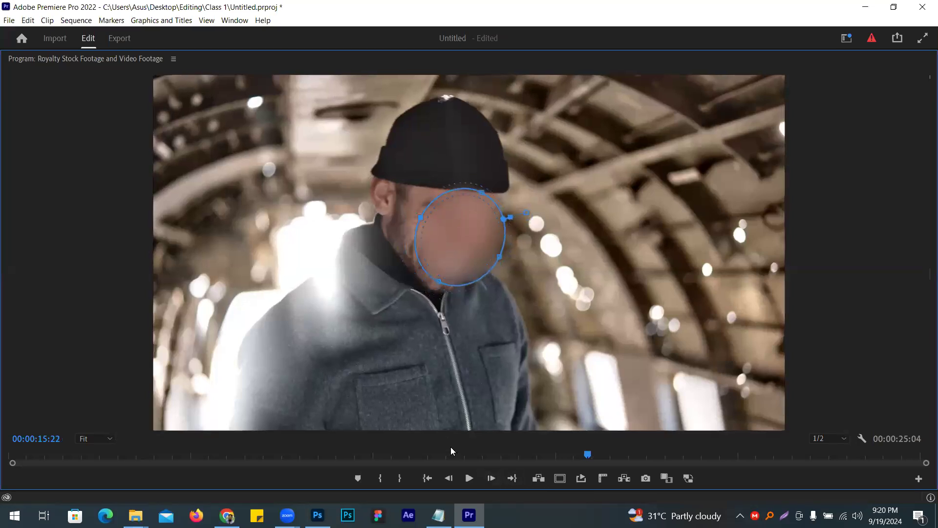
{"action": "left_click", "coordinate": [490, 478]}
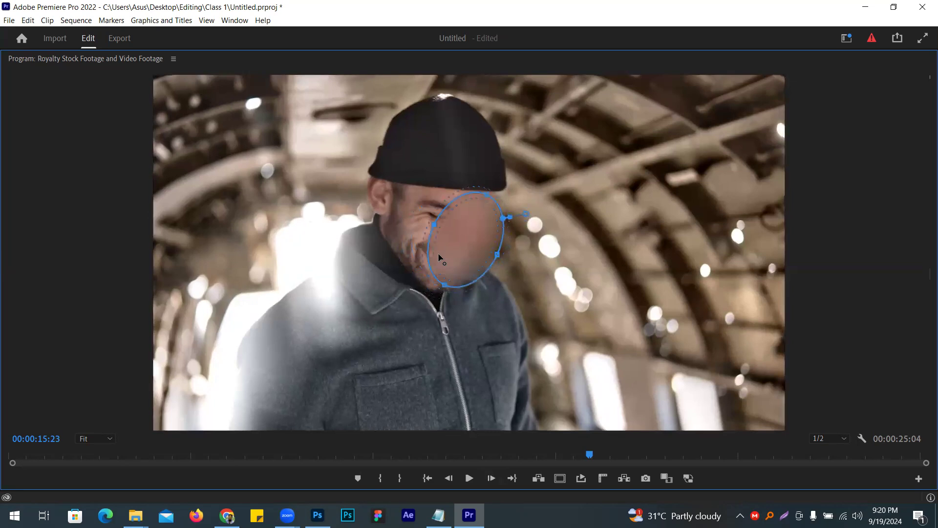
{"action": "left_click_drag", "start_coordinate": [434, 227], "coordinate": [405, 211]}
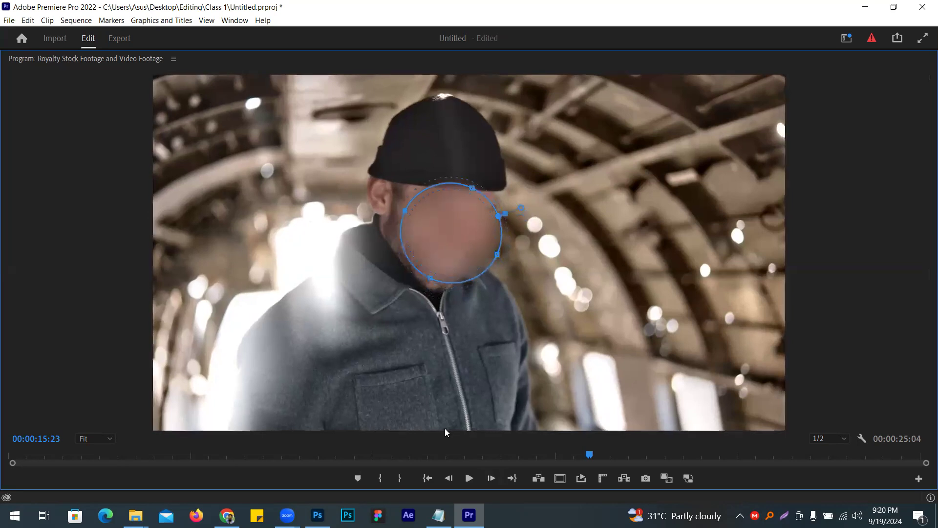
- Advance to 00:00:16:13 and widen the mask over the exposed eye and cheek
{"action": "left_click", "coordinate": [490, 479]}
{"action": "left_click", "coordinate": [469, 480]}
{"action": "left_click", "coordinate": [469, 478]}
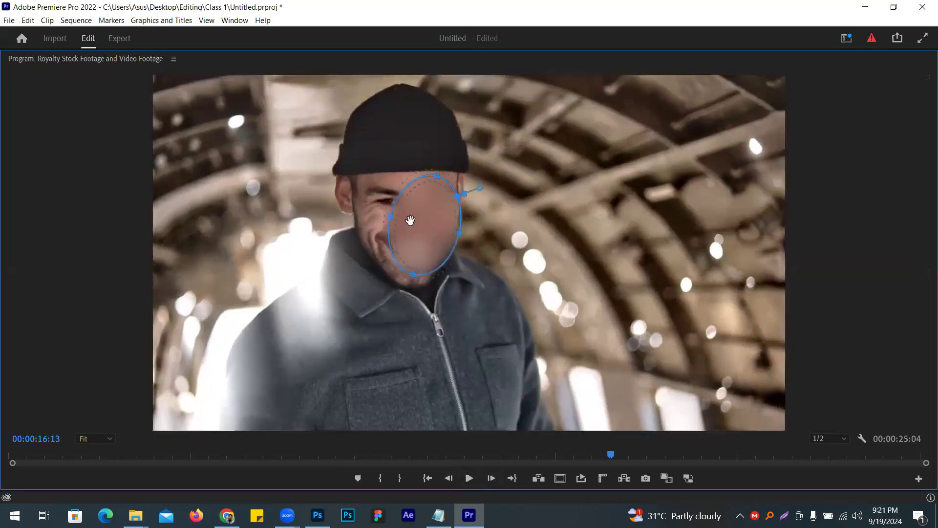
{"action": "left_click_drag", "start_coordinate": [391, 216], "coordinate": [356, 208]}
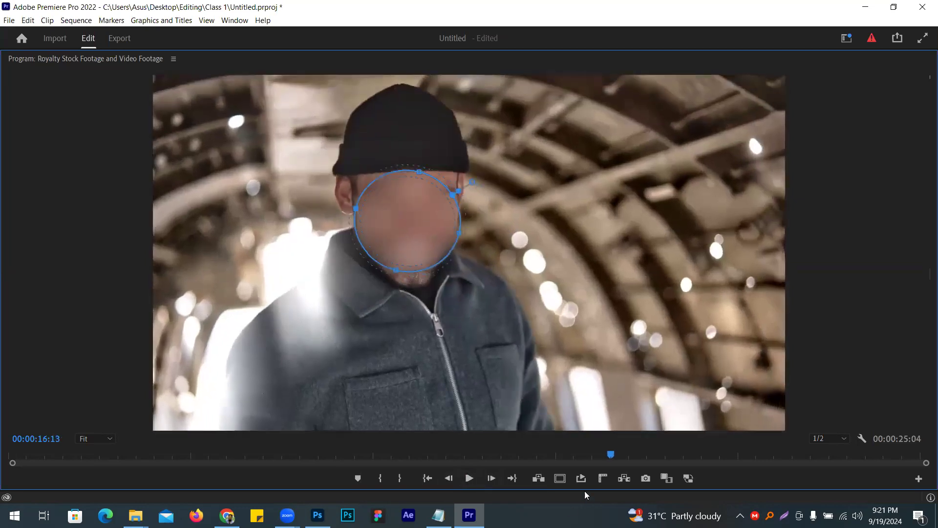
- Move on to 00:00:18:06 and widen the mask to the far edge of the man's face
{"action": "left_click", "coordinate": [491, 477]}
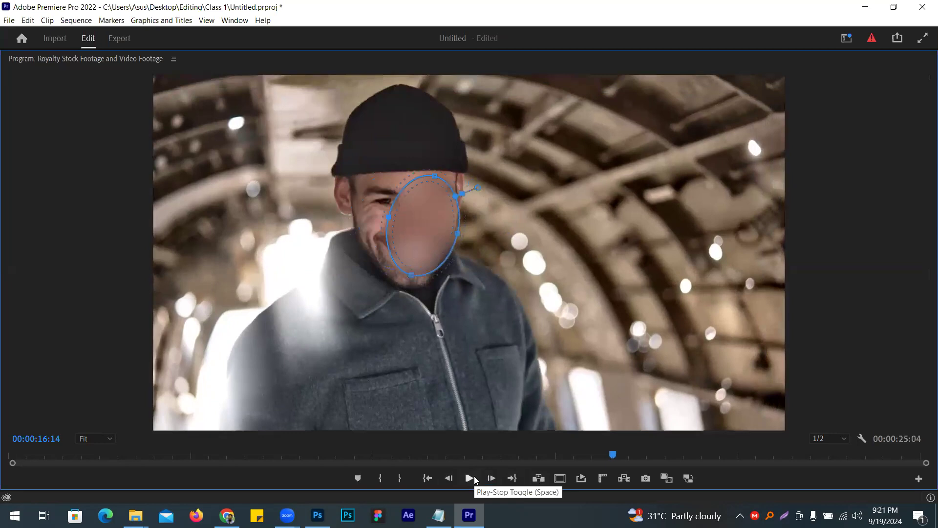
{"action": "left_click", "coordinate": [470, 479]}
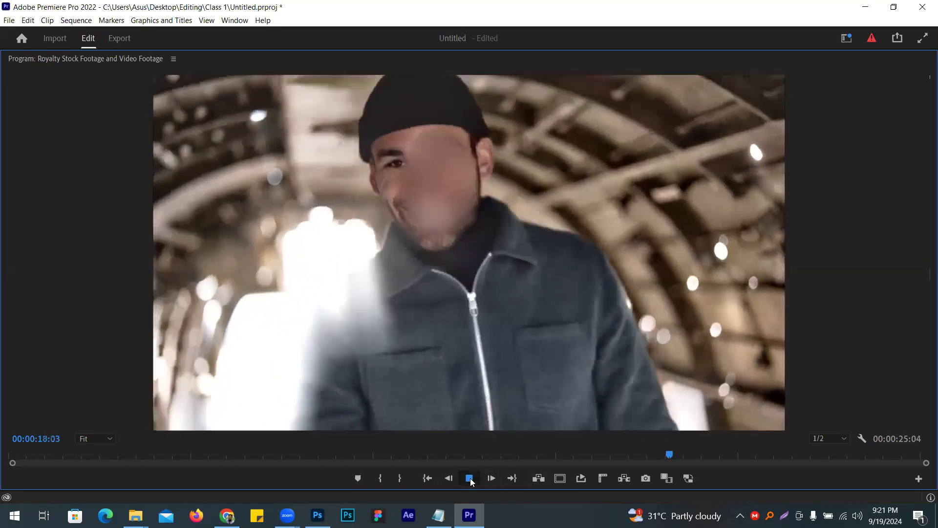
{"action": "left_click", "coordinate": [470, 479]}
{"action": "left_click_drag", "start_coordinate": [405, 182], "coordinate": [379, 180]}
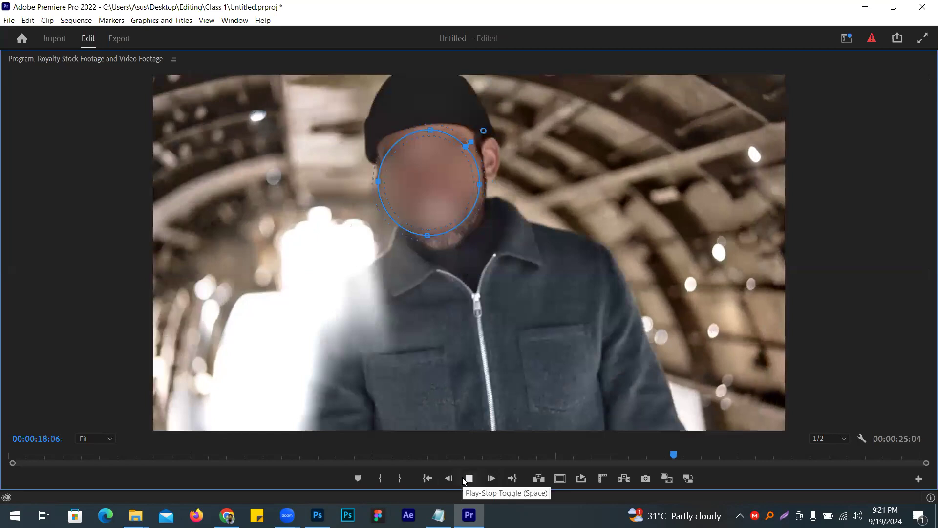
- Widen the mask over the uncovered eye and cheek at 00:00:18:16 and 00:00:19:08
{"action": "left_click", "coordinate": [464, 479]}
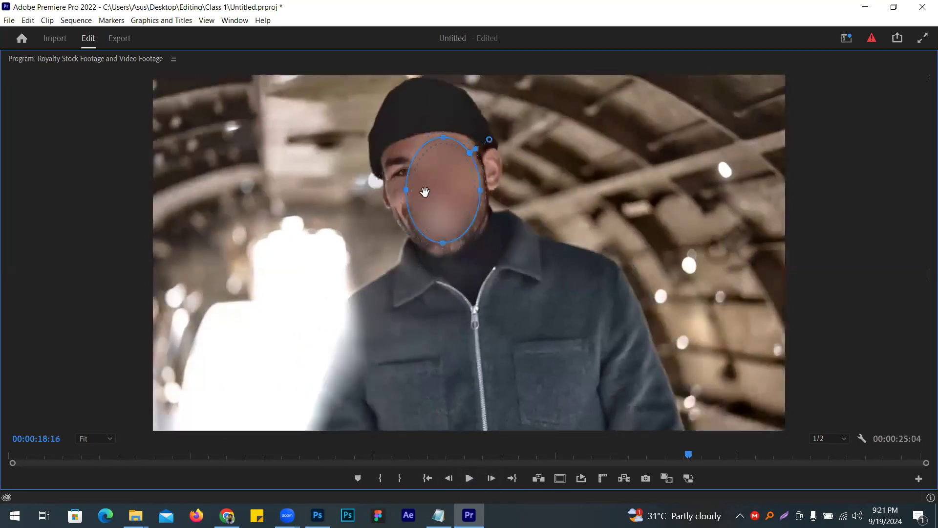
{"action": "left_click_drag", "start_coordinate": [396, 183], "coordinate": [373, 184]}
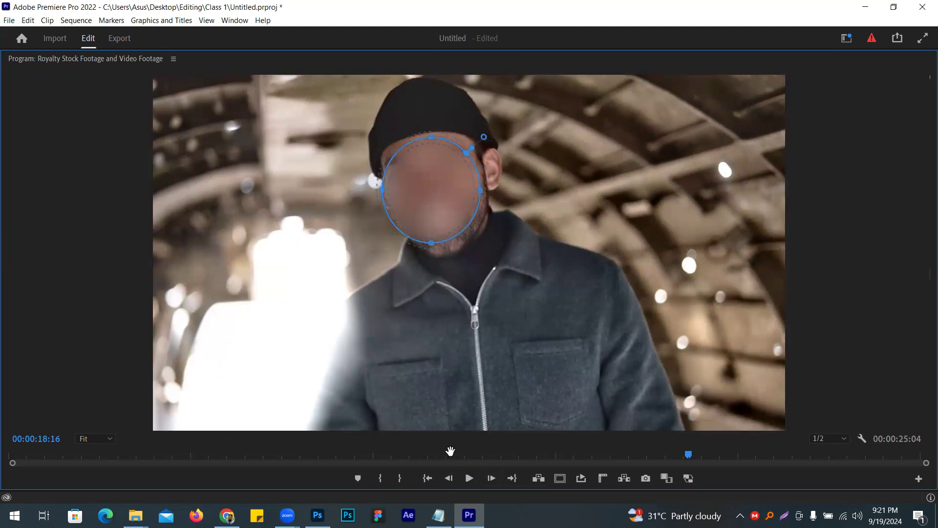
{"action": "left_click", "coordinate": [469, 479]}
{"action": "left_click", "coordinate": [472, 482]}
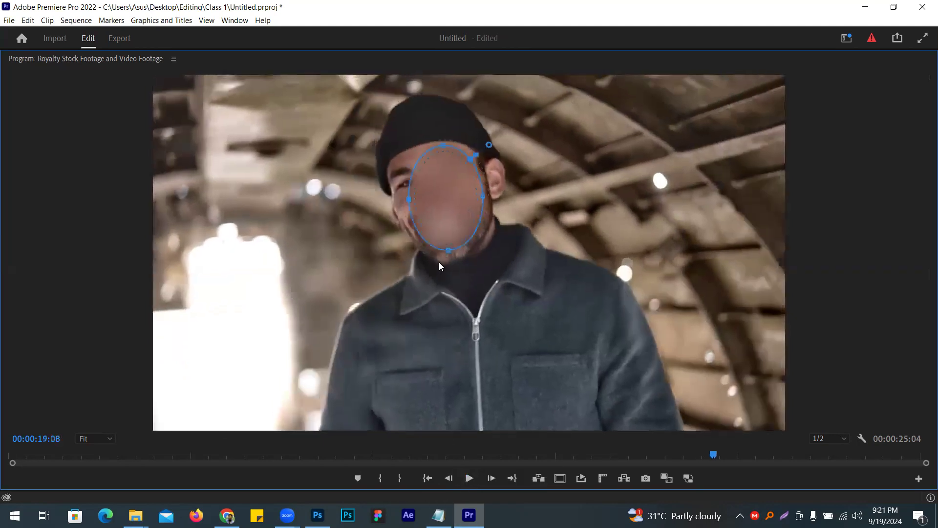
{"action": "left_click_drag", "start_coordinate": [410, 203], "coordinate": [390, 201]}
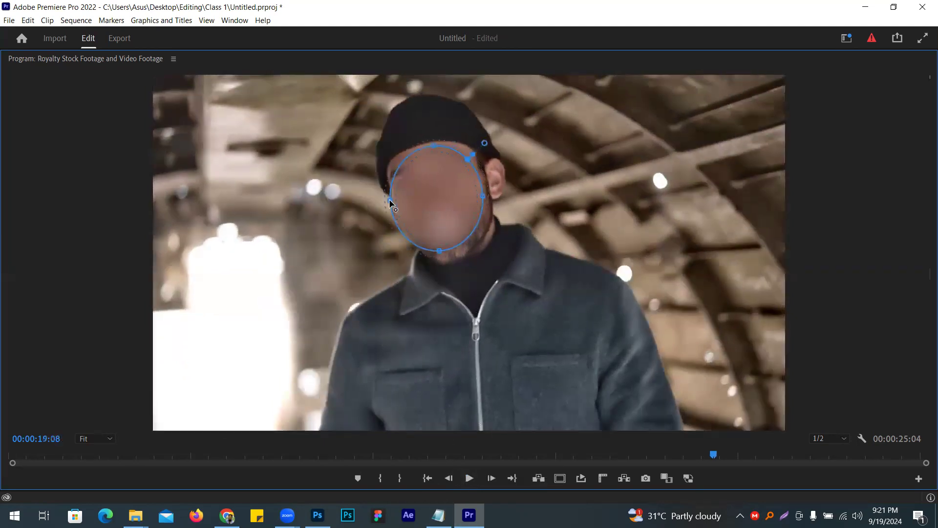
- Play on past 00:00:20:03 and to 00:00:20:22, widening the mask to the far edge of the man's face at each stop
{"action": "left_click", "coordinate": [469, 479]}
{"action": "left_click", "coordinate": [469, 478]}
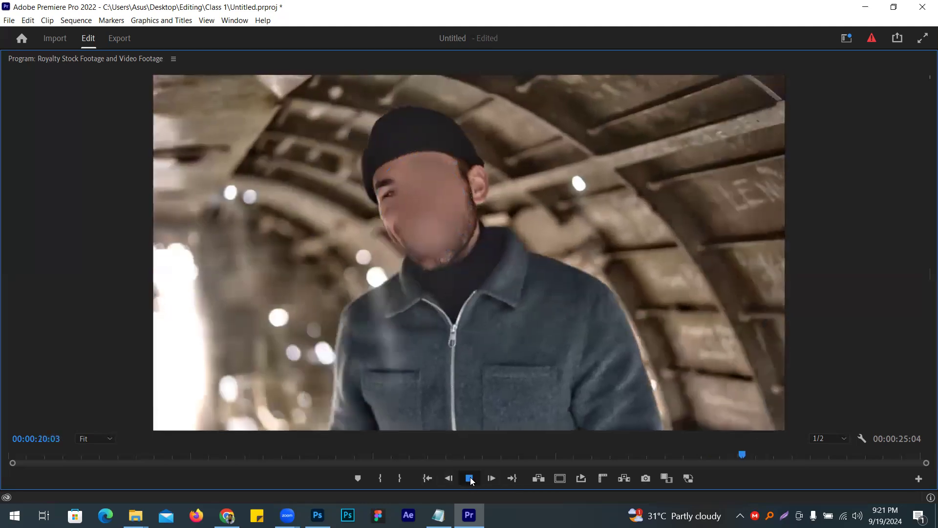
{"action": "left_click_drag", "start_coordinate": [390, 214], "coordinate": [364, 213]}
{"action": "left_click", "coordinate": [472, 481]}
{"action": "left_click", "coordinate": [472, 481]}
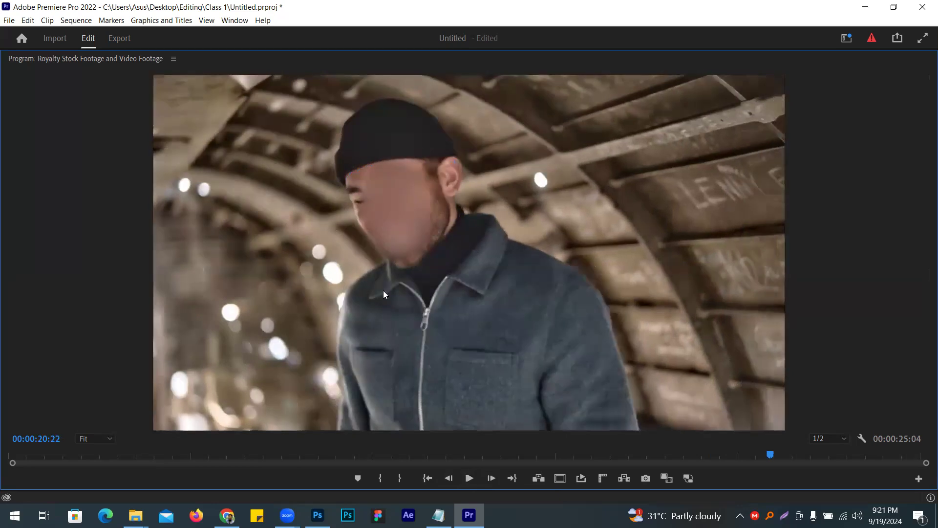
{"action": "left_click_drag", "start_coordinate": [362, 217], "coordinate": [347, 219]}
- Extend the mask's front edge over the exposed part of the face at 00:00:21:16 and around 00:00:22:09
{"action": "left_click", "coordinate": [469, 478]}
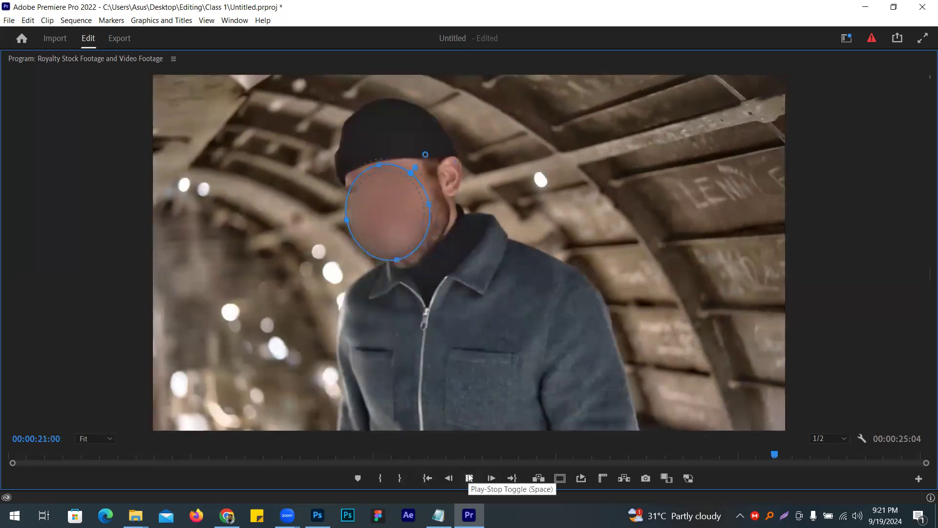
{"action": "left_click", "coordinate": [468, 477]}
{"action": "left_click_drag", "start_coordinate": [384, 210], "coordinate": [333, 218]}
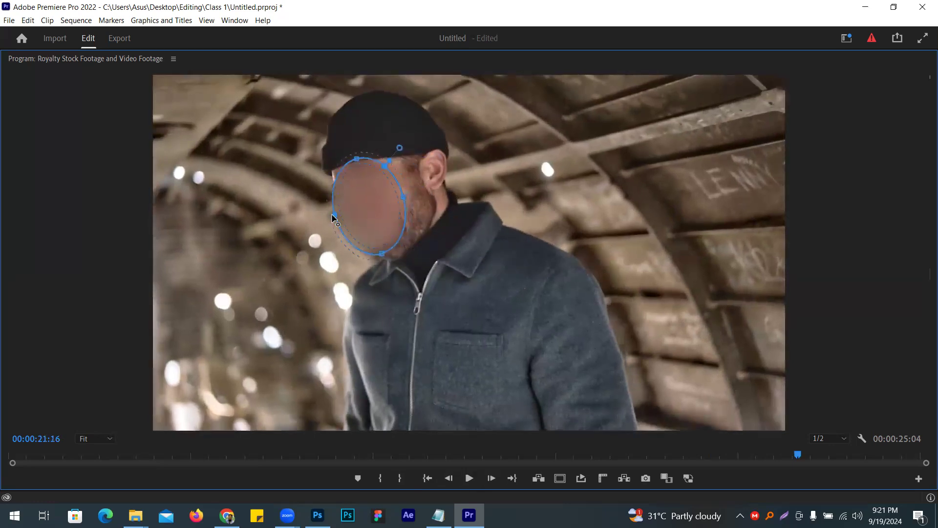
{"action": "left_click", "coordinate": [469, 478]}
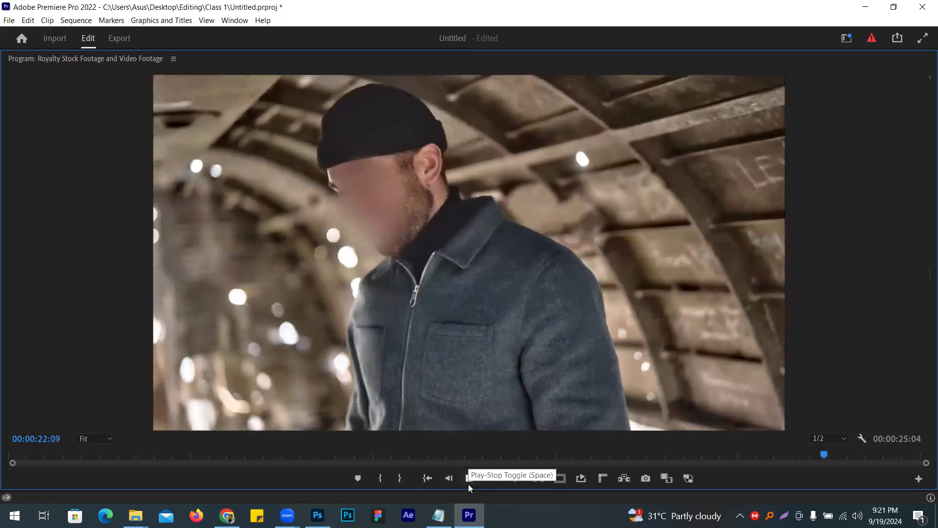
{"action": "left_click", "coordinate": [469, 478]}
{"action": "left_click_drag", "start_coordinate": [338, 223], "coordinate": [327, 223]}
- Play the rest of the footage to its end and restore the maximized Program monitor to its normal size
{"action": "left_click", "coordinate": [469, 478]}
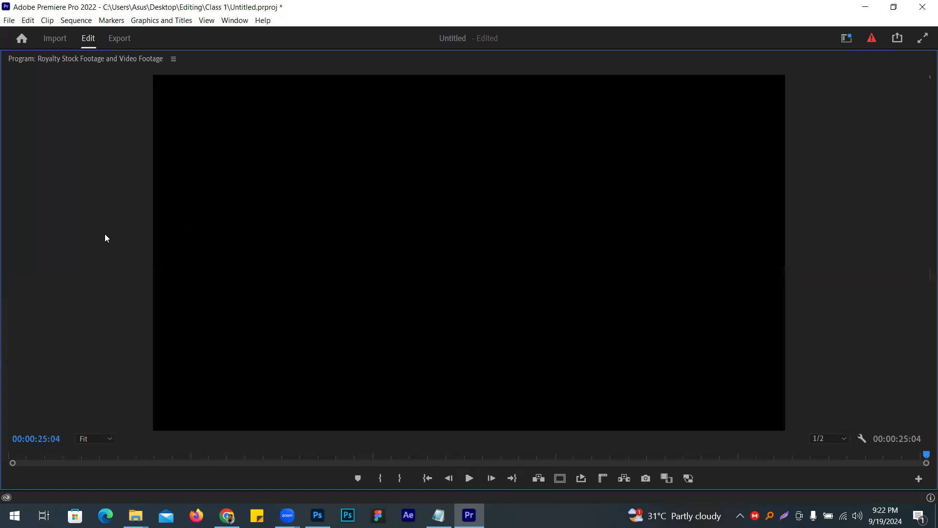
{"action": "key", "text": "grave"}
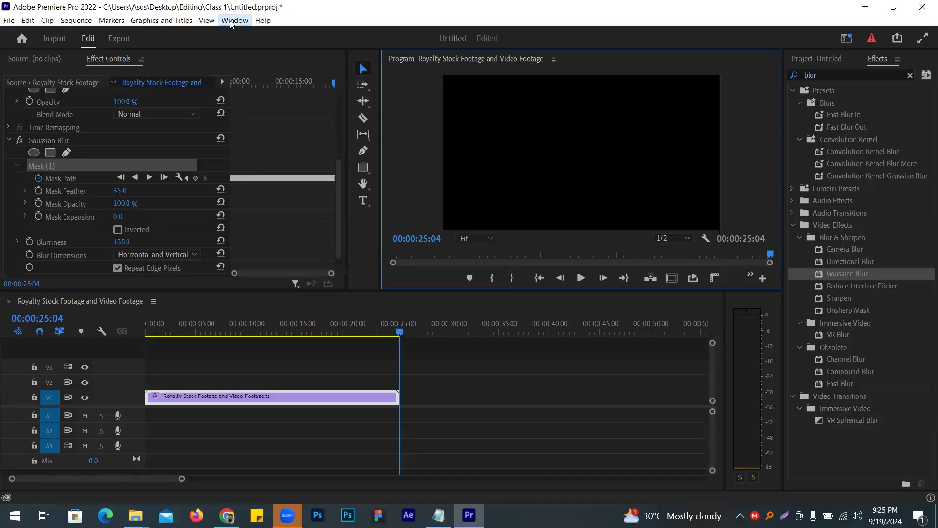
- Reset the Shahadat workspace to its saved layout
{"action": "left_click", "coordinate": [231, 22]}
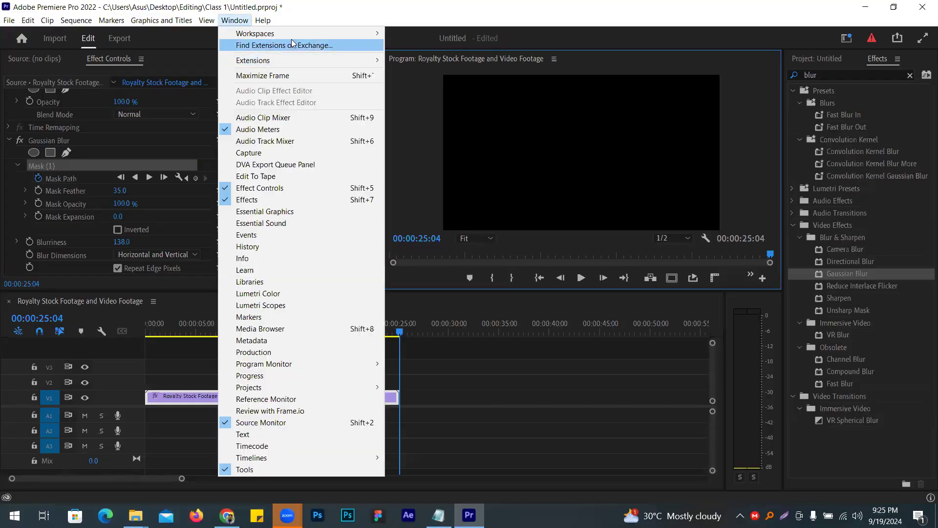
{"action": "mouse_move", "coordinate": [300, 34]}
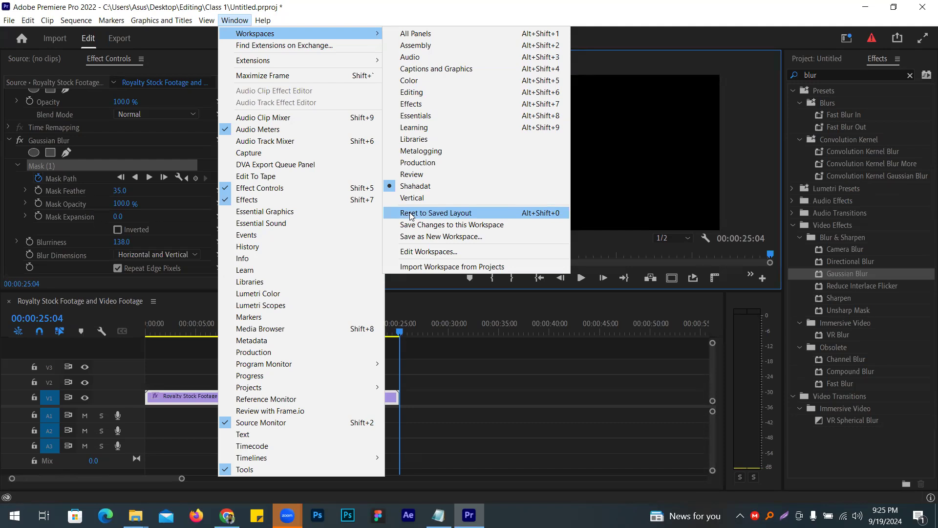
{"action": "left_click", "coordinate": [410, 213]}
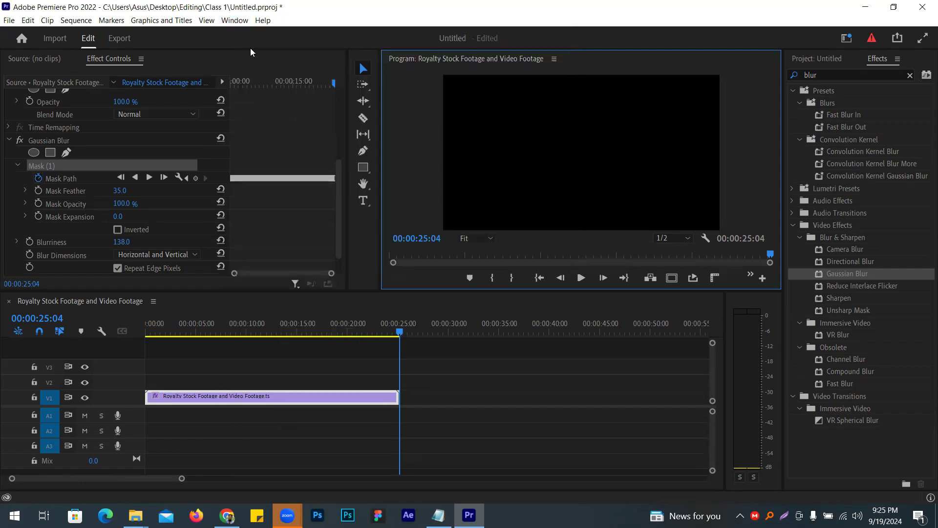
- Close the Effects panel and bring it back into the workspace
{"action": "left_click", "coordinate": [235, 20]}
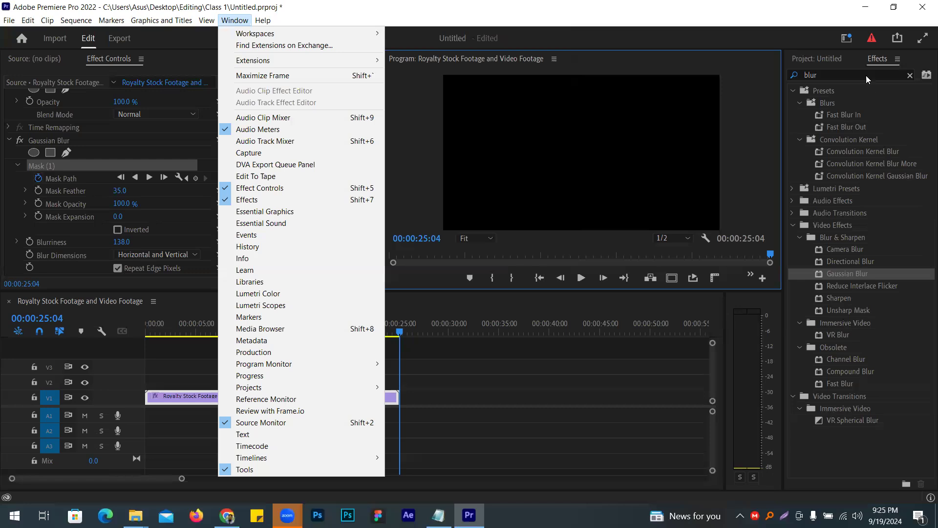
{"action": "left_click", "coordinate": [872, 59]}
{"action": "right_click", "coordinate": [872, 59]}
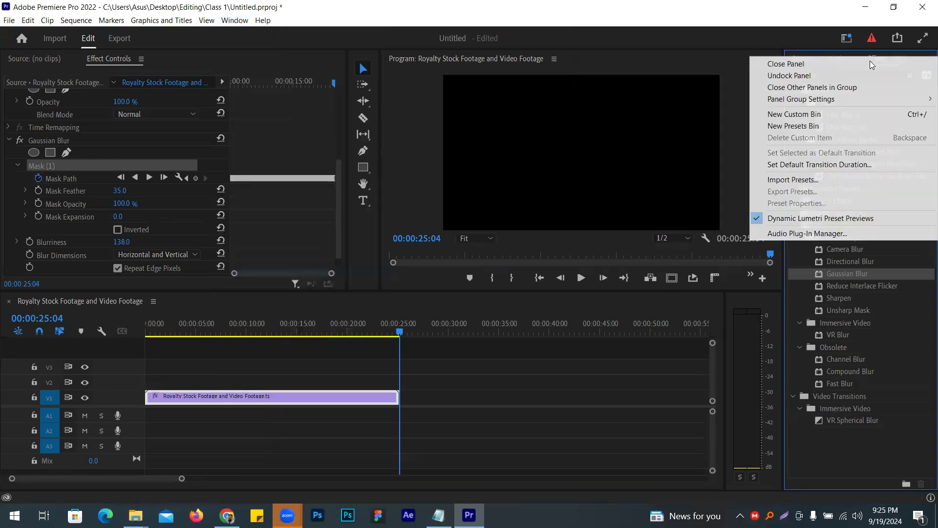
{"action": "left_click", "coordinate": [868, 65]}
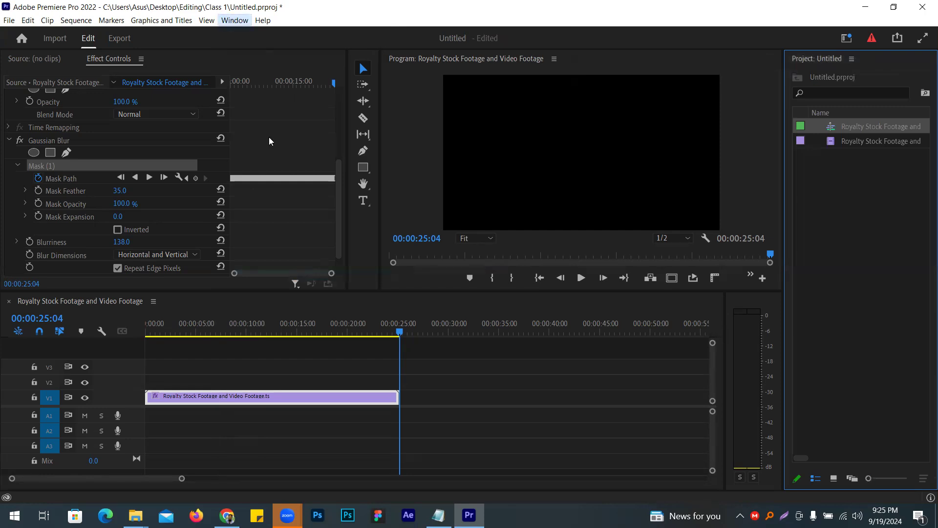
{"action": "key", "text": "alt+w"}
{"action": "left_click", "coordinate": [269, 205]}
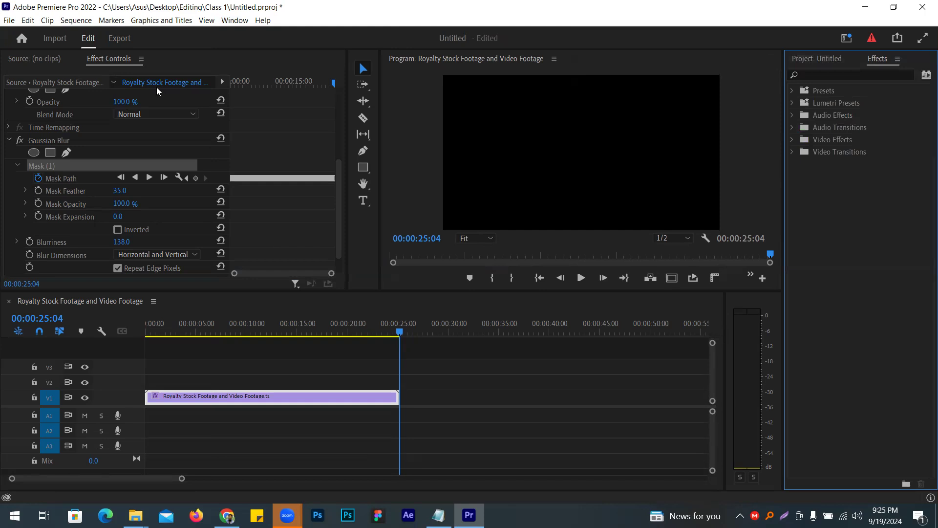
- Close the Effect Controls panel and reopen it
{"action": "left_click", "coordinate": [141, 59]}
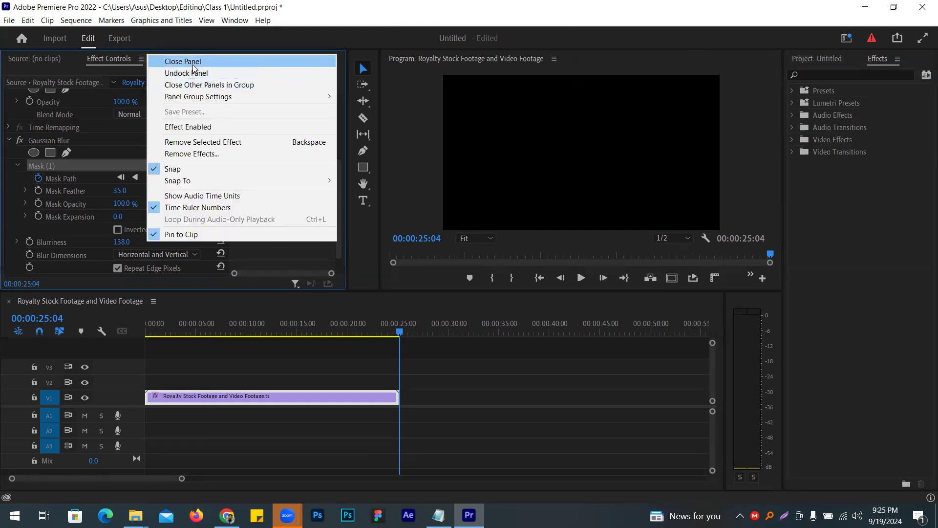
{"action": "left_click", "coordinate": [193, 62]}
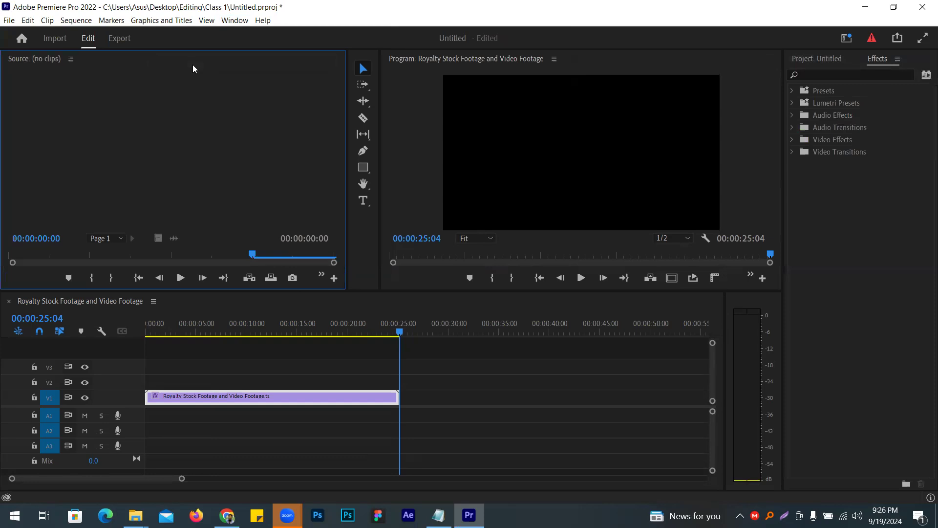
{"action": "left_click", "coordinate": [226, 19]}
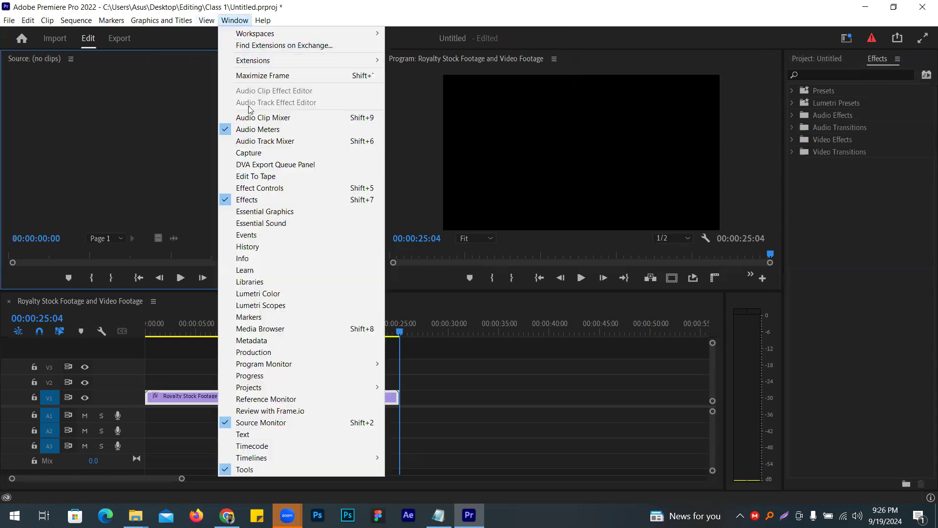
{"action": "left_click", "coordinate": [281, 190]}
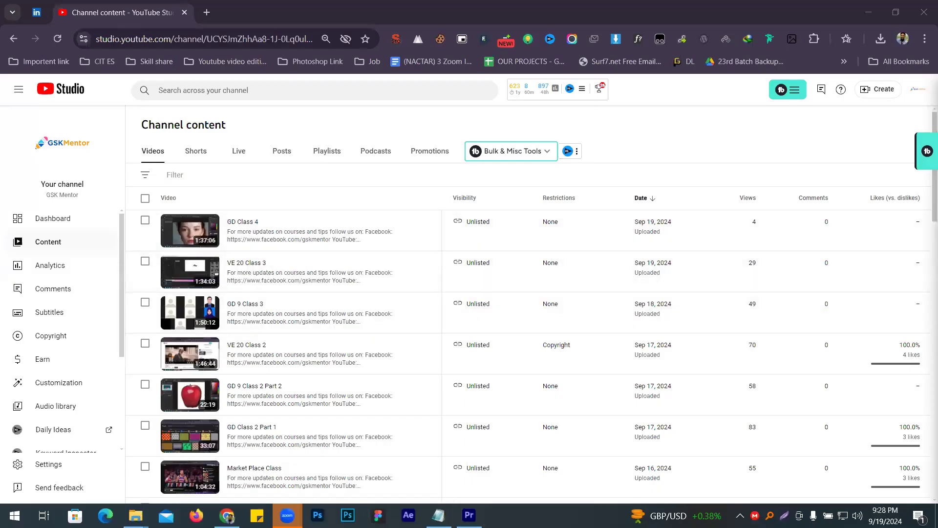
- Switch back to Premiere Pro and reopen the most recent Untitled project from the Home screen's recent files
{"action": "left_click", "coordinate": [469, 515]}
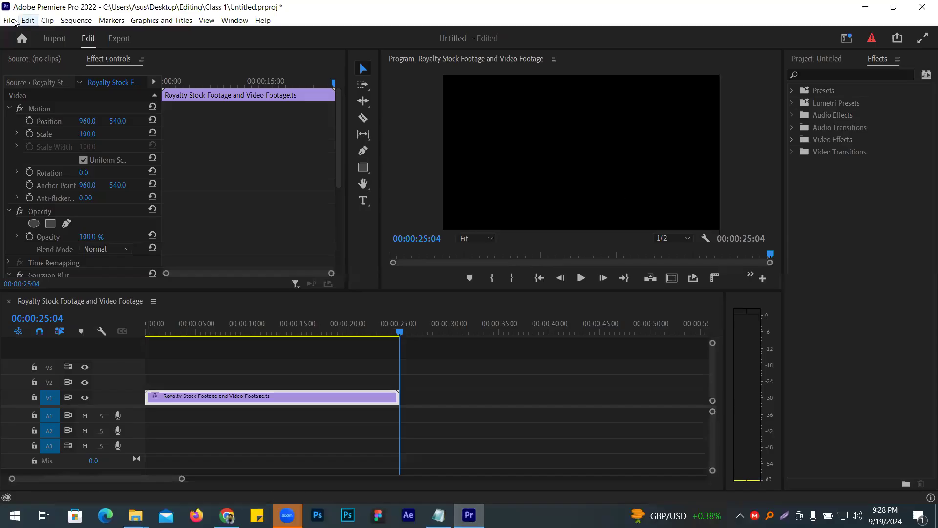
{"action": "left_click", "coordinate": [22, 38]}
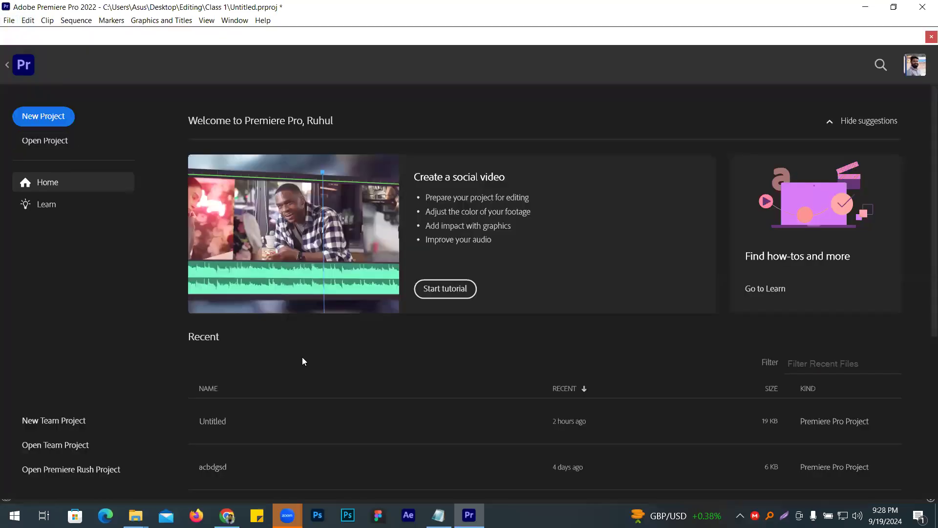
{"action": "scroll", "coordinate": [341, 269], "scroll_direction": "down", "scroll_amount": 5}
{"action": "scroll", "coordinate": [323, 284], "scroll_direction": "up", "scroll_amount": 5}
{"action": "scroll", "coordinate": [211, 400], "scroll_direction": "down", "scroll_amount": 5}
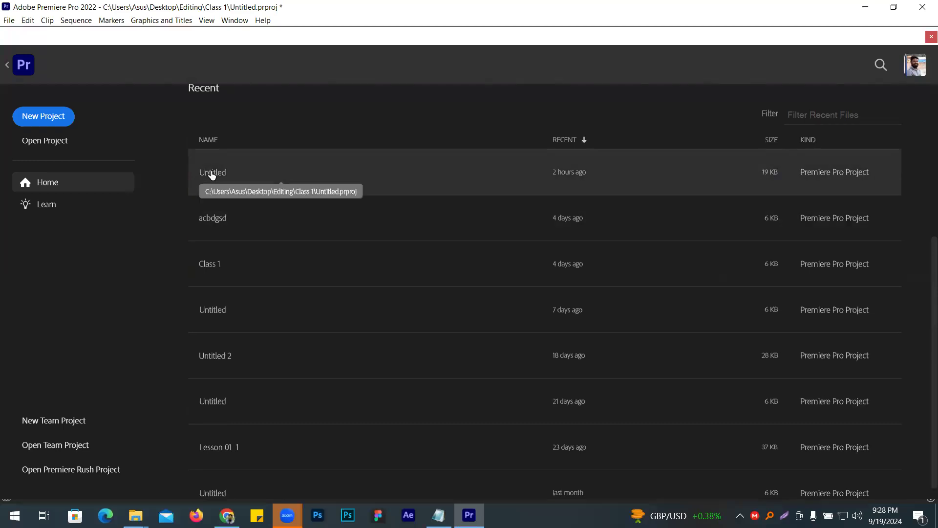
{"action": "left_click", "coordinate": [212, 173]}
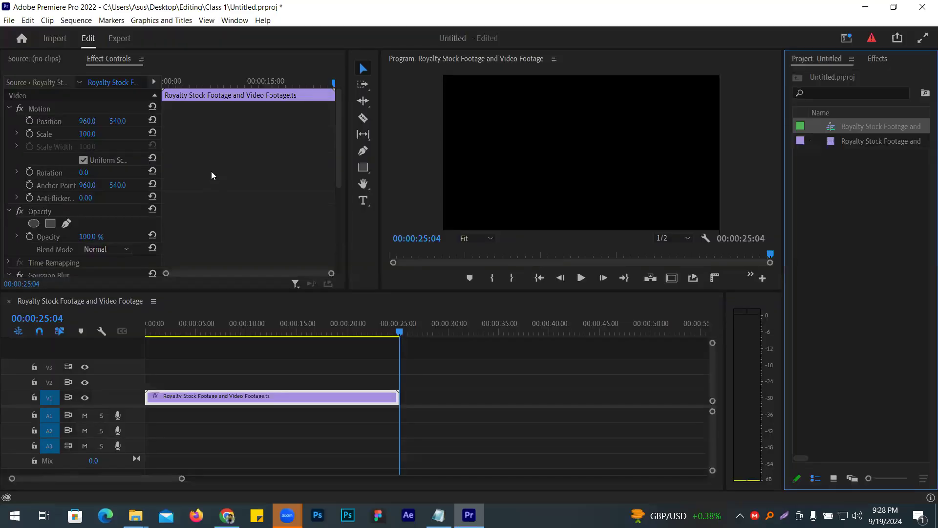
- Return to the Home screen and look through the list of recent projects
{"action": "left_click", "coordinate": [21, 39]}
{"action": "scroll", "coordinate": [313, 318], "scroll_direction": "down", "scroll_amount": 5}
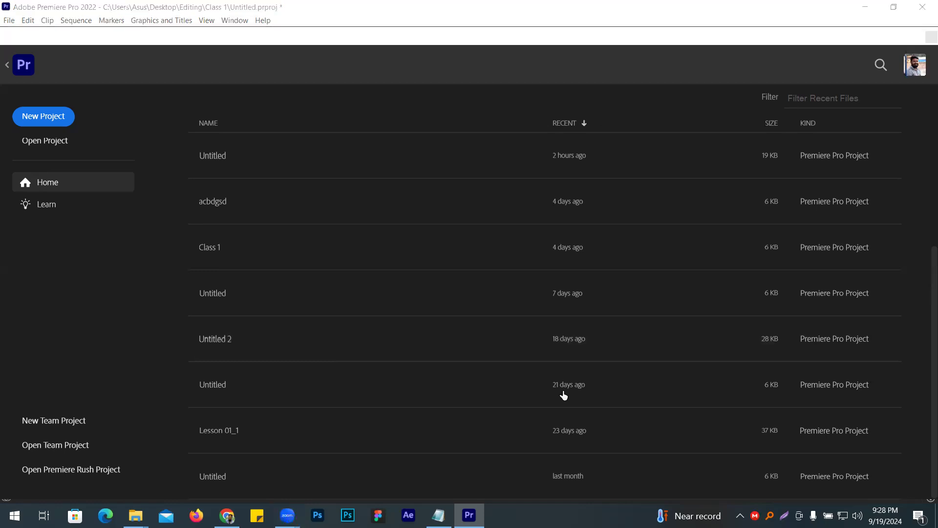
{"action": "scroll", "coordinate": [249, 230], "scroll_direction": "up", "scroll_amount": 5}
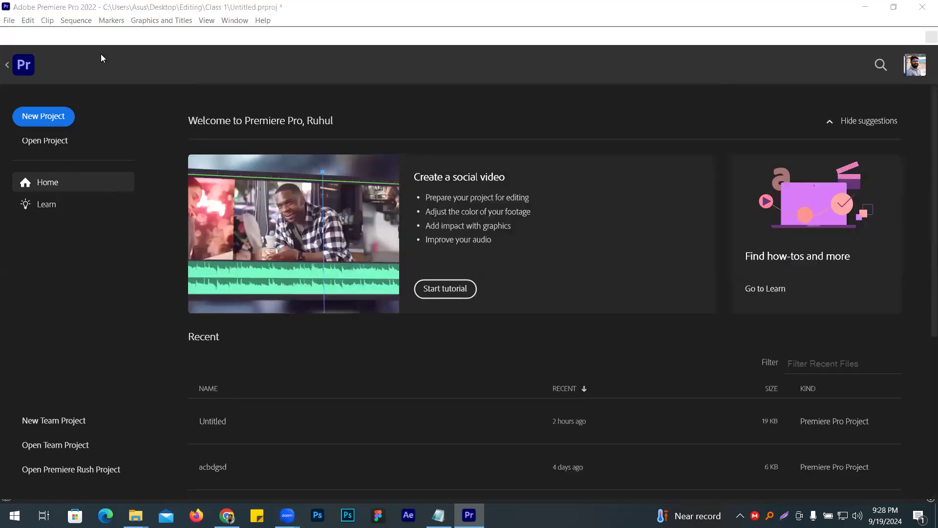
{"action": "left_click", "coordinate": [9, 20]}
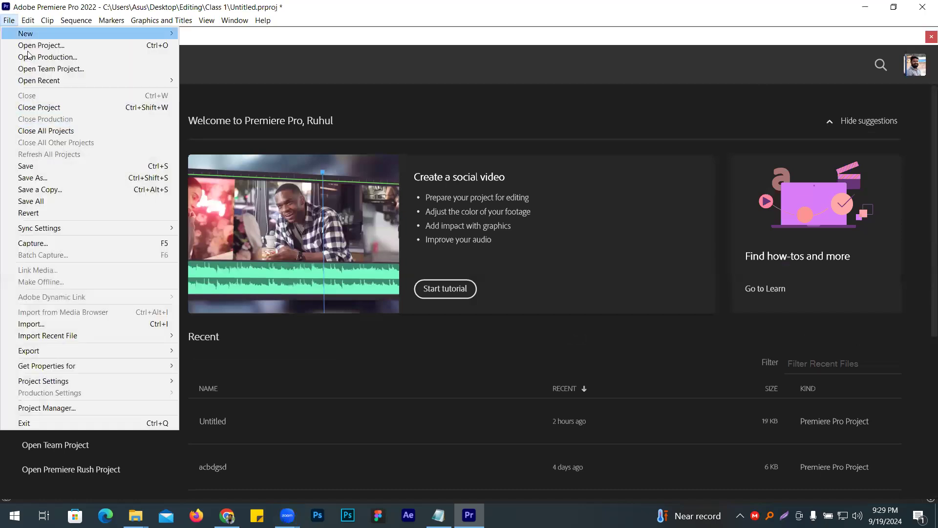
{"action": "mouse_move", "coordinate": [51, 80]}
{"action": "mouse_move", "coordinate": [28, 20]}
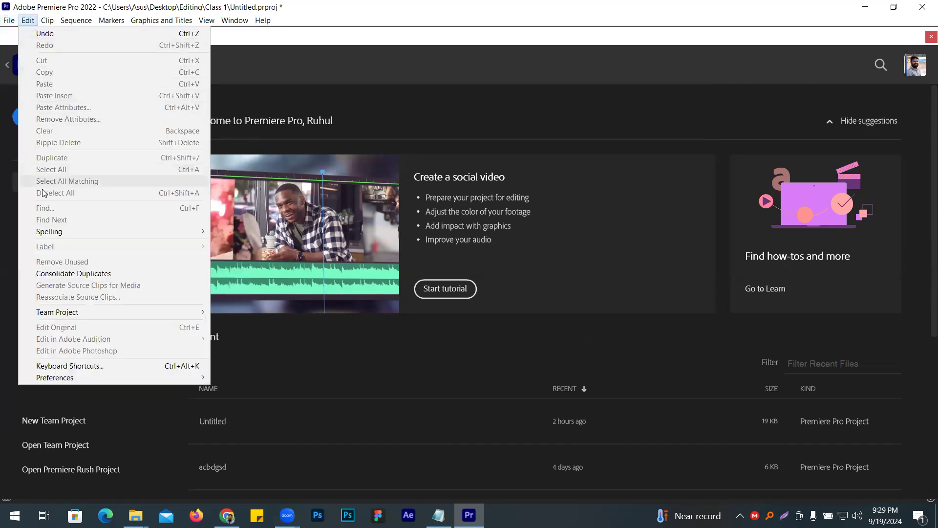
{"action": "left_click", "coordinate": [244, 353]}
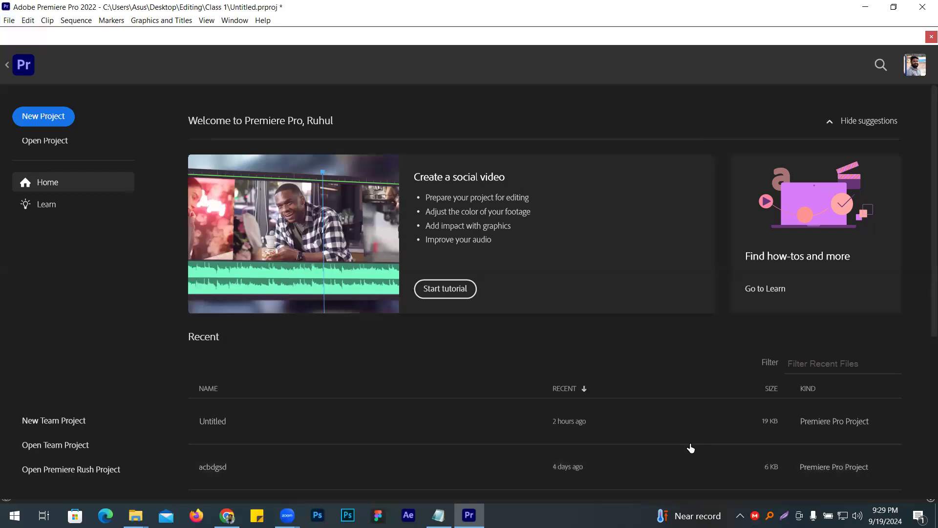